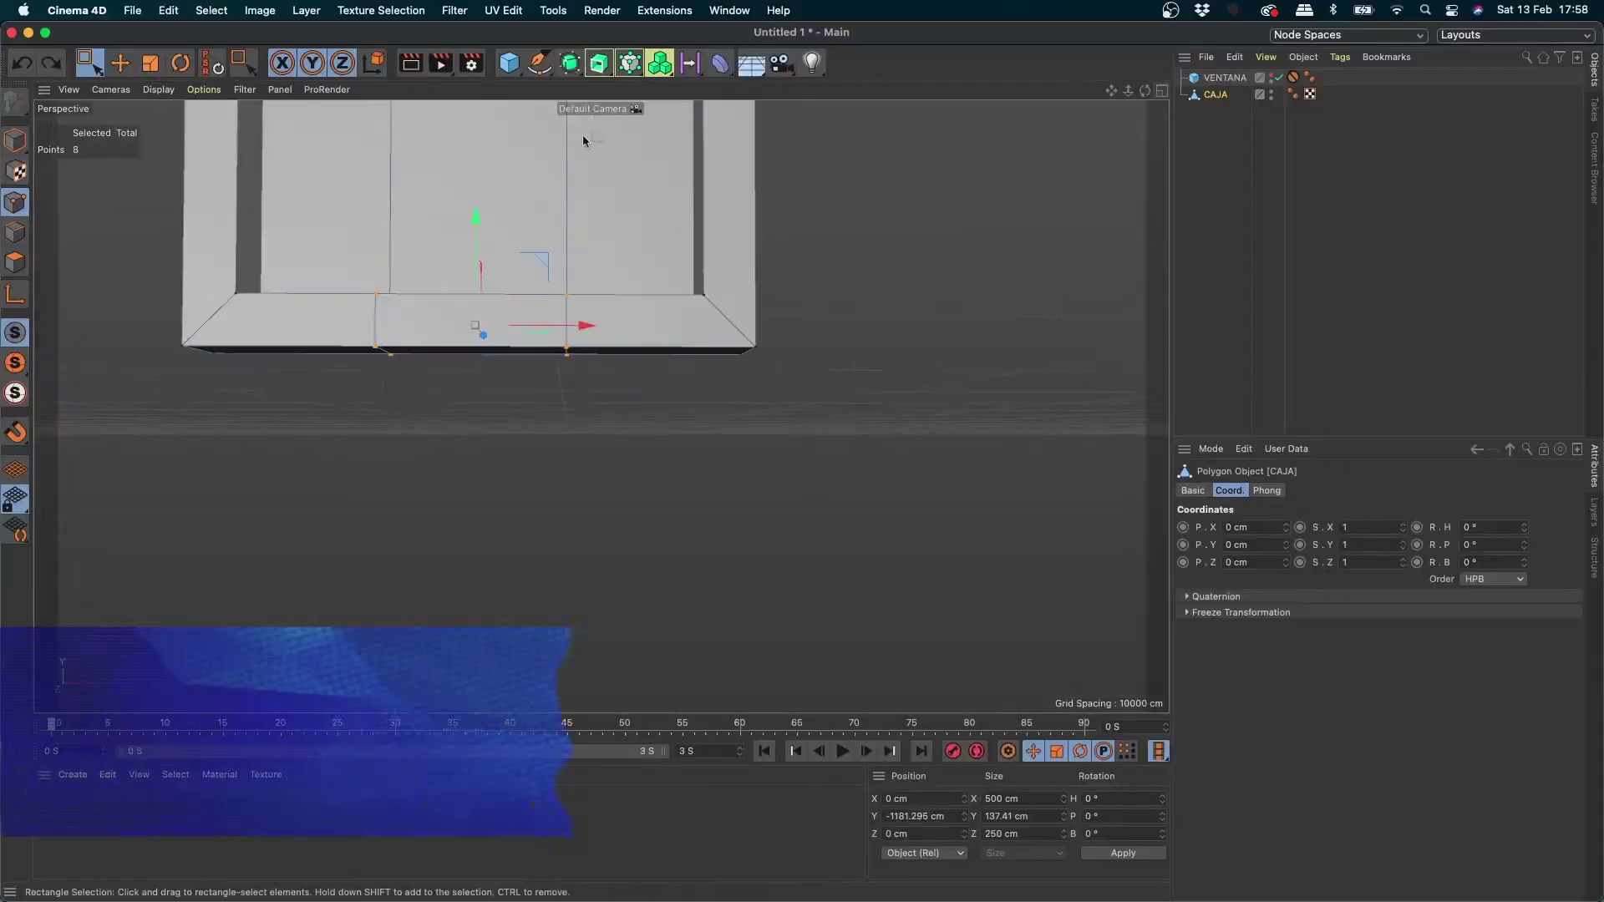
Step: In point mode, use Rectangle Selection to select all the points along the bottom of CAJA's frame
scroll(618, 248, up, 1)
alt+drag(618, 248, 541, 331)
click(15, 205)
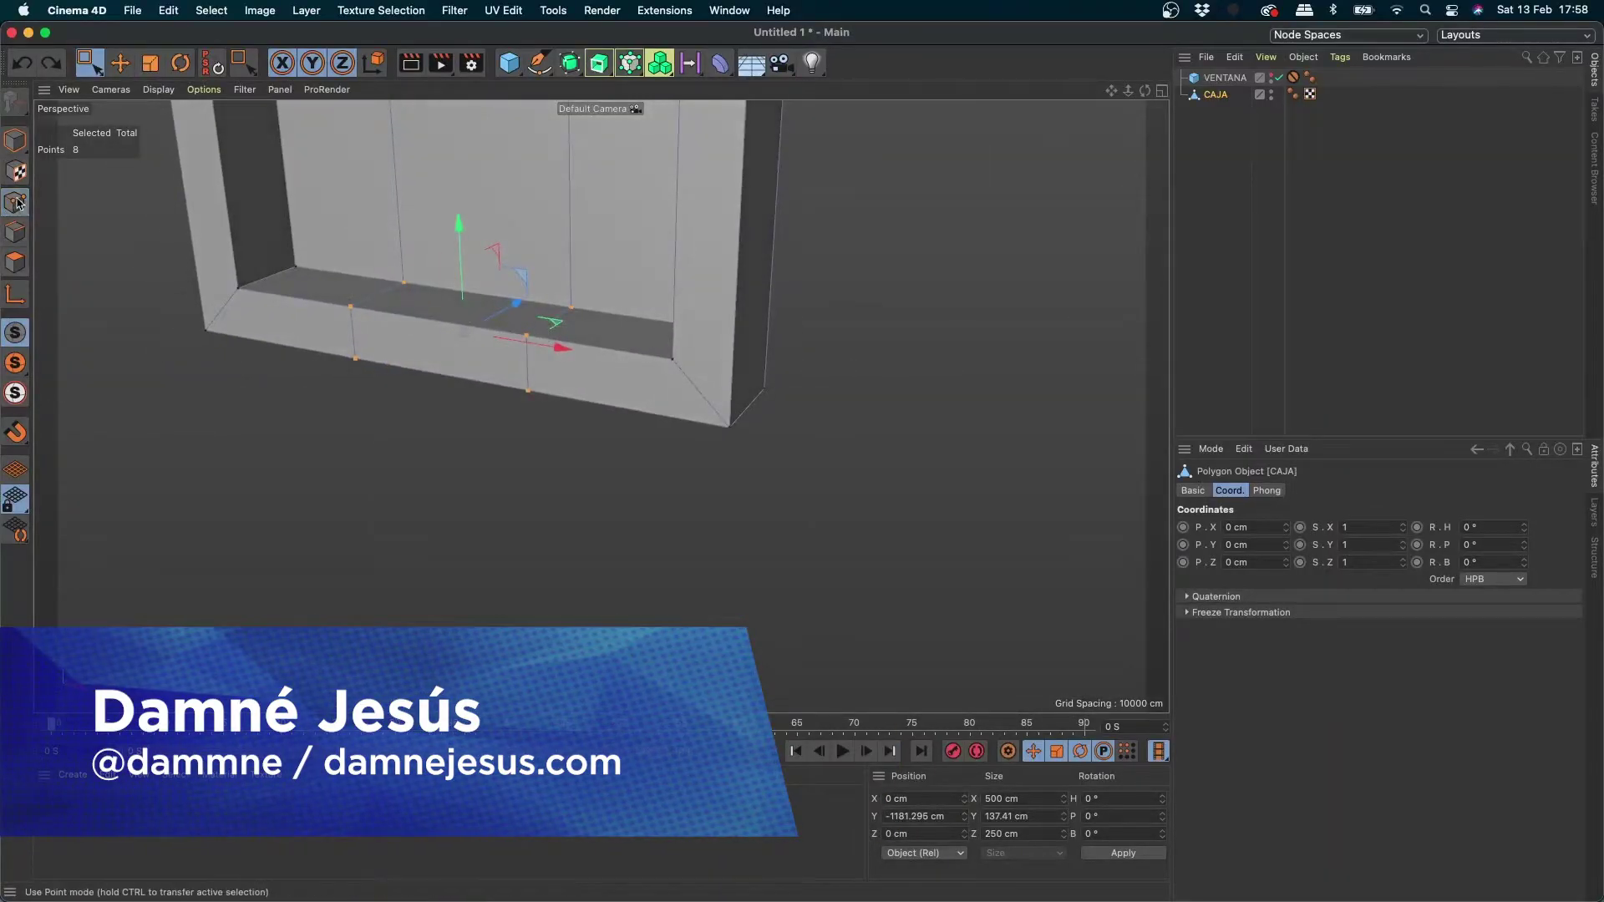
alt+drag(590, 188, 504, 365)
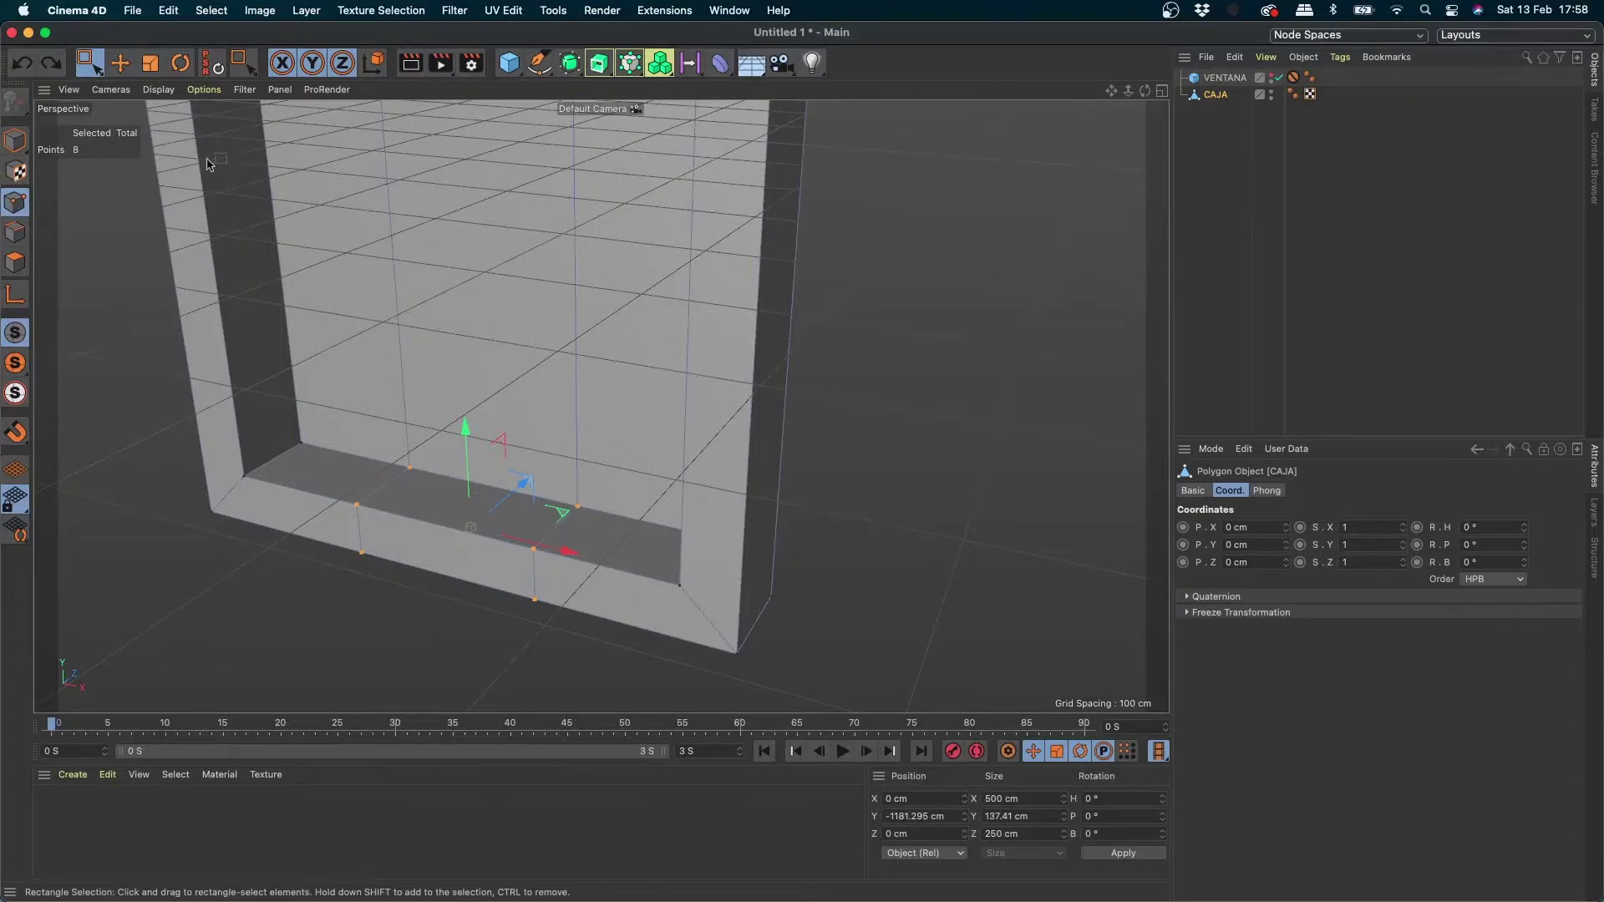
click(92, 63)
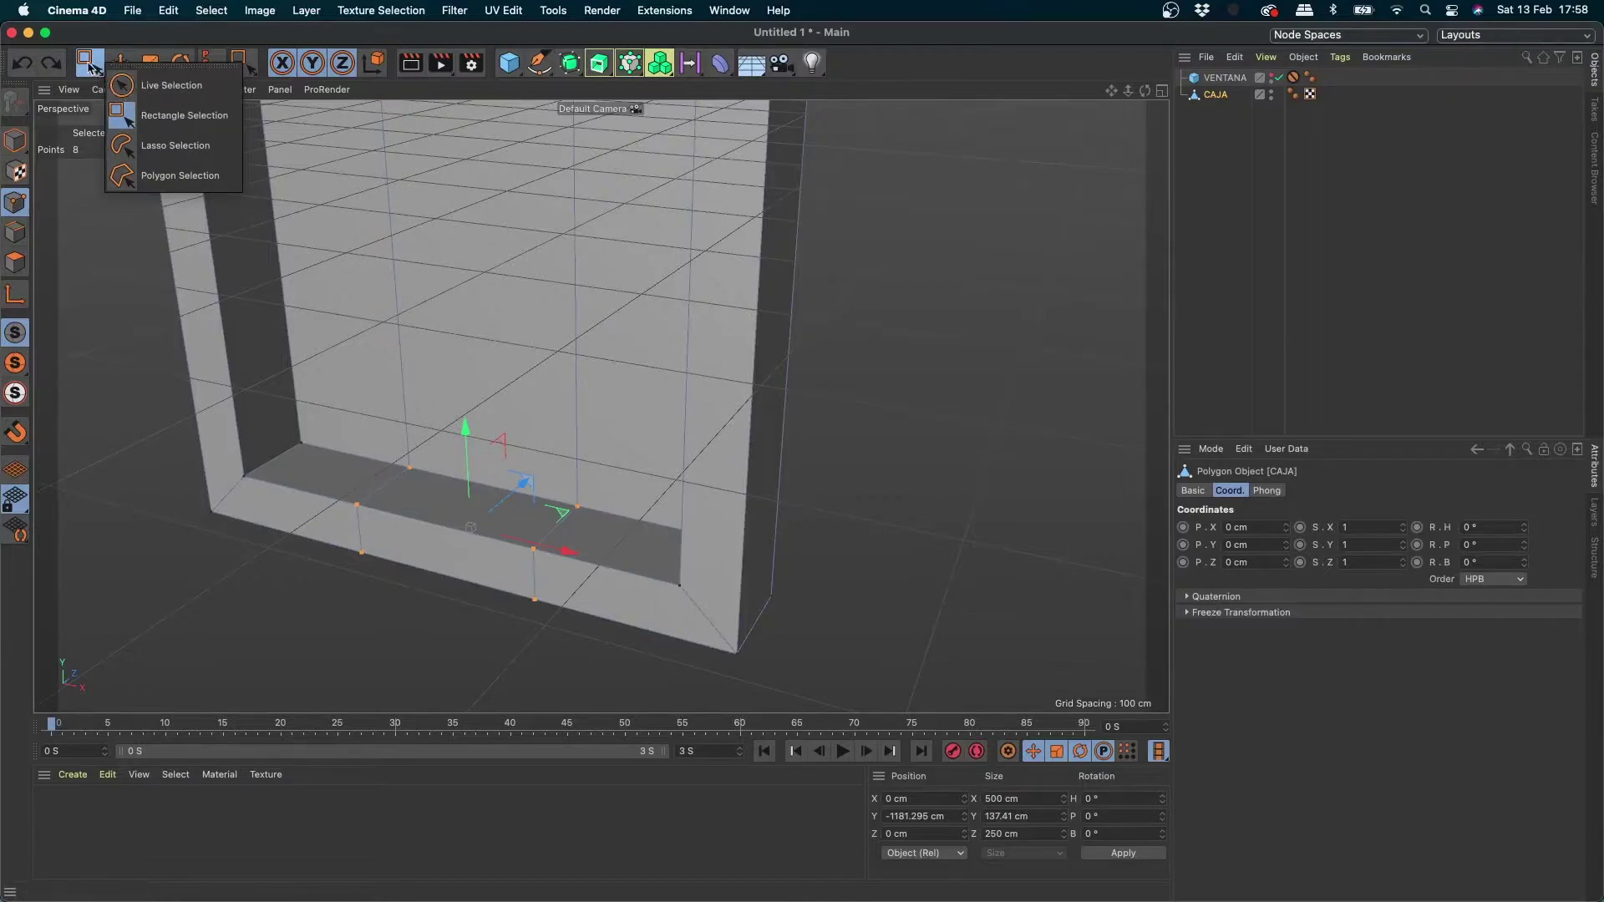
click(151, 119)
drag(108, 337, 927, 701)
drag(72, 353, 920, 708)
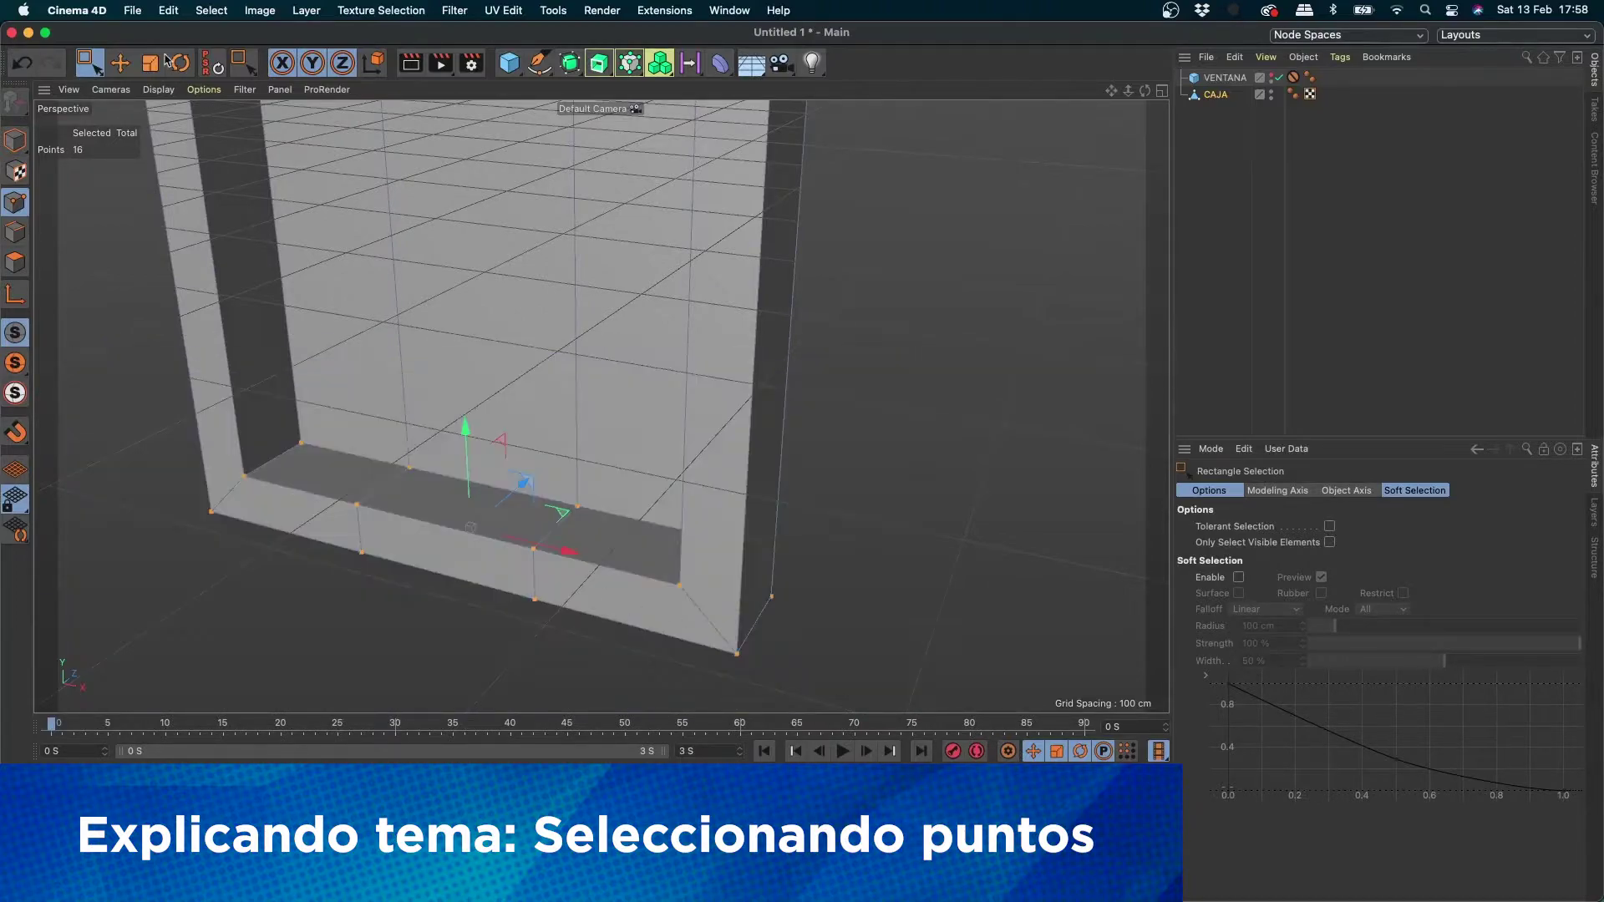
Step: Try Lasso Selection by tracing freehand around the front corner point at the bottom of CAJA's frame
click(94, 67)
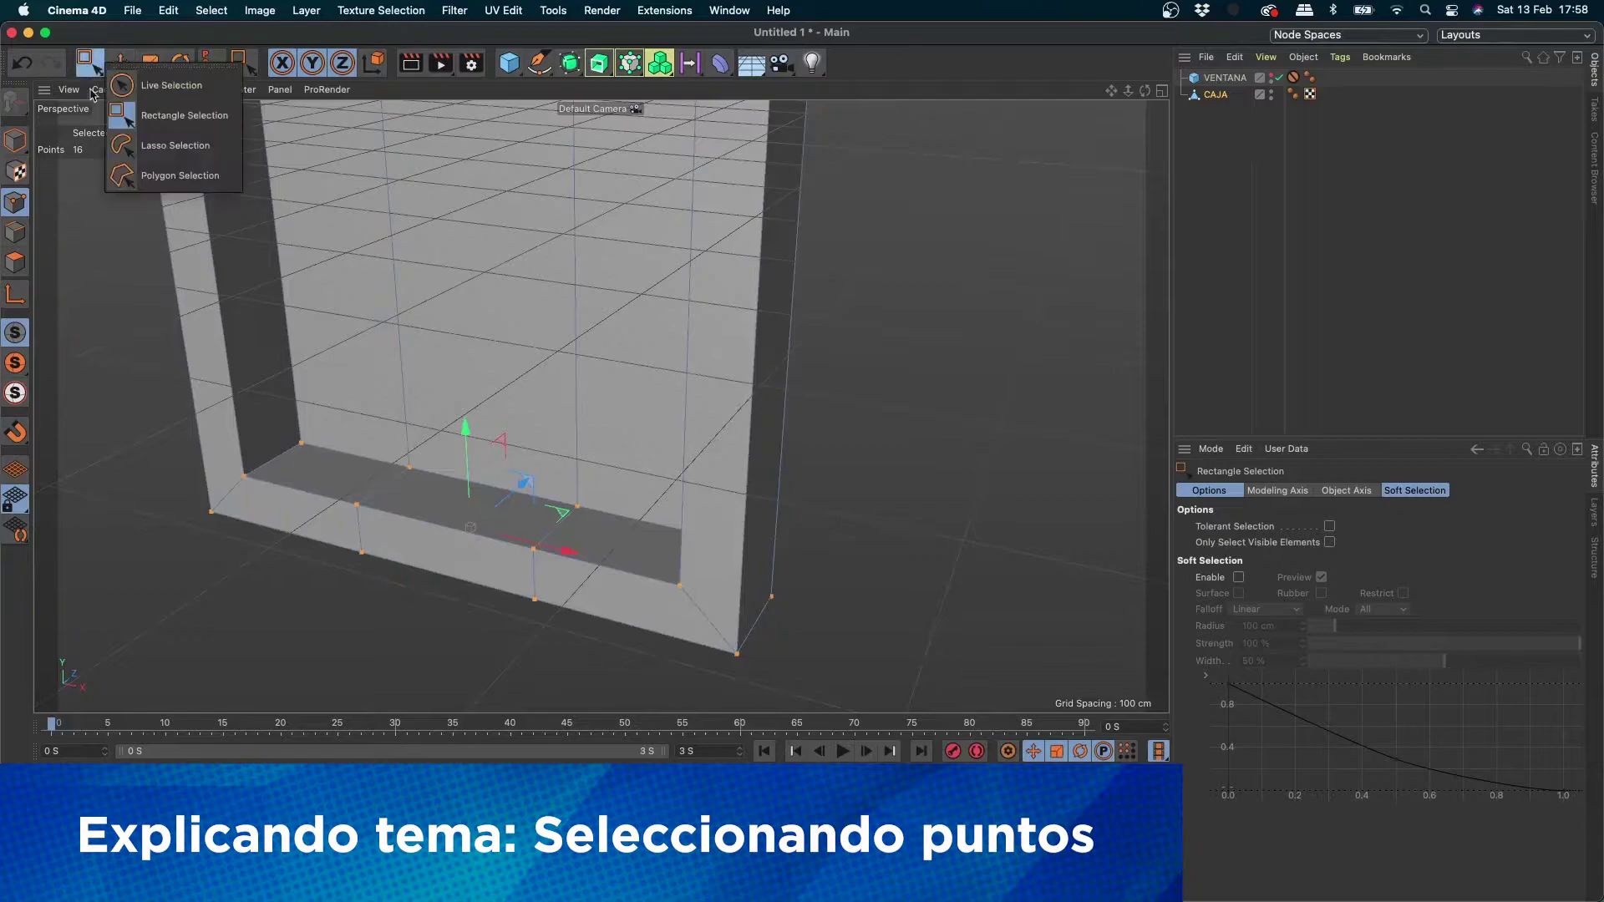
click(209, 147)
mouse_move(213, 597)
mouse_down()
mouse_move(114, 439)
mouse_move(610, 312)
mouse_move(989, 387)
mouse_move(902, 623)
mouse_move(601, 681)
mouse_move(334, 695)
mouse_move(208, 582)
mouse_move(166, 582)
mouse_move(104, 500)
mouse_up()
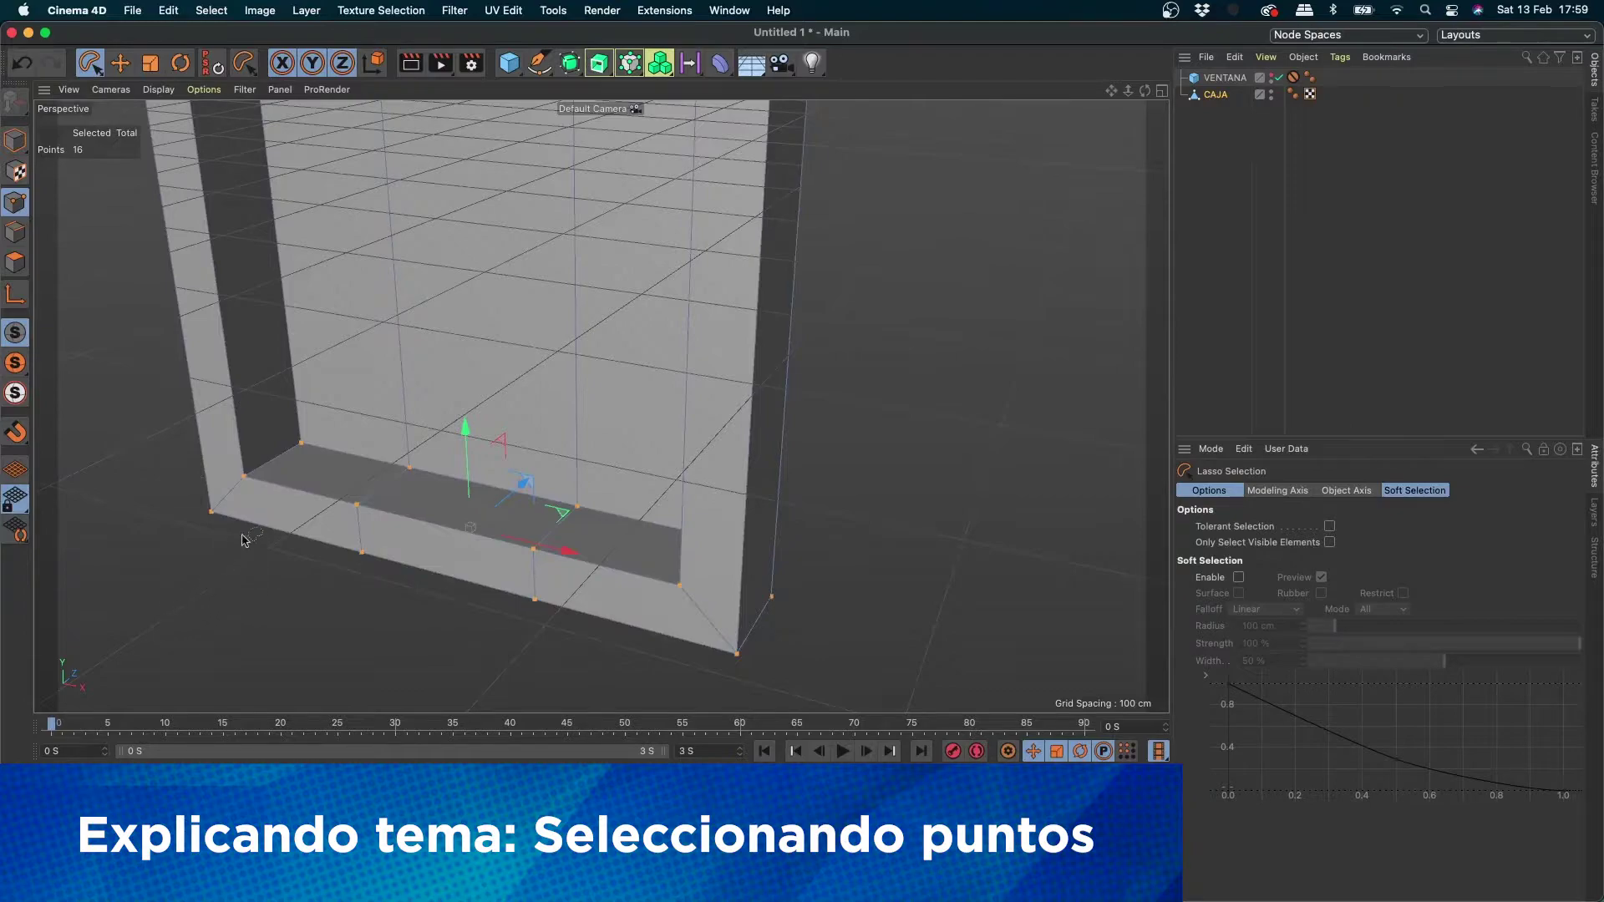
mouse_move(245, 568)
mouse_down()
mouse_move(138, 476)
mouse_move(284, 326)
mouse_move(518, 240)
mouse_move(585, 359)
mouse_move(840, 367)
mouse_move(759, 458)
mouse_move(895, 555)
mouse_move(840, 635)
mouse_move(693, 672)
mouse_move(501, 672)
mouse_move(308, 583)
mouse_move(200, 560)
mouse_move(180, 581)
mouse_up()
Step: Show all four views and rectangle-select only the middle points of CAJA's bottom edge in the perspective view
click(1160, 90)
click(88, 61)
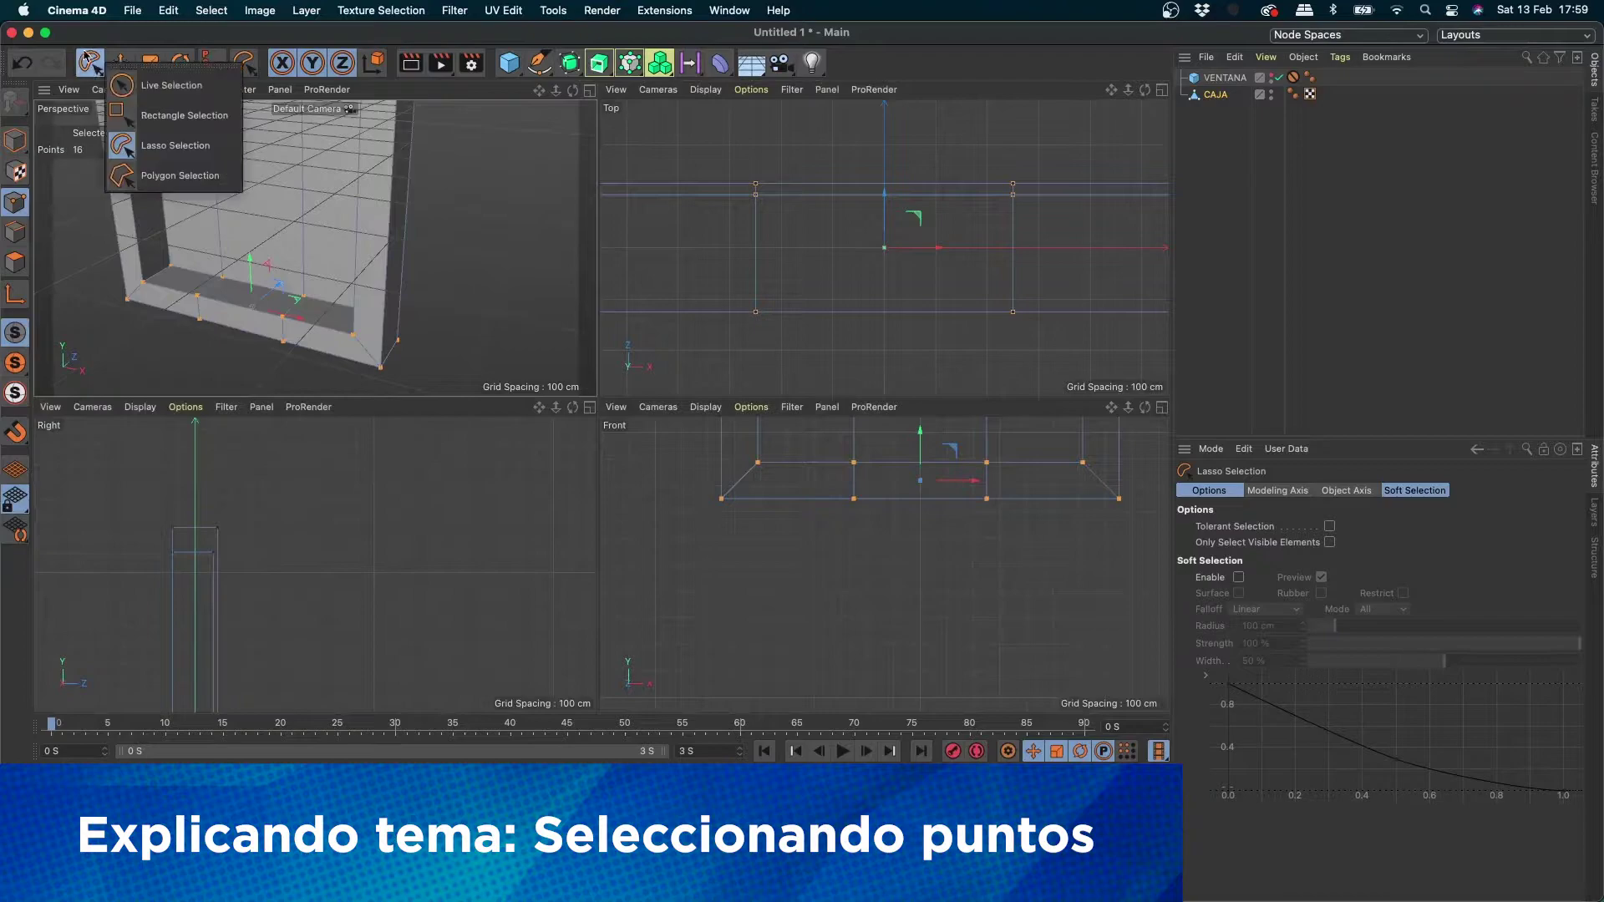
click(179, 115)
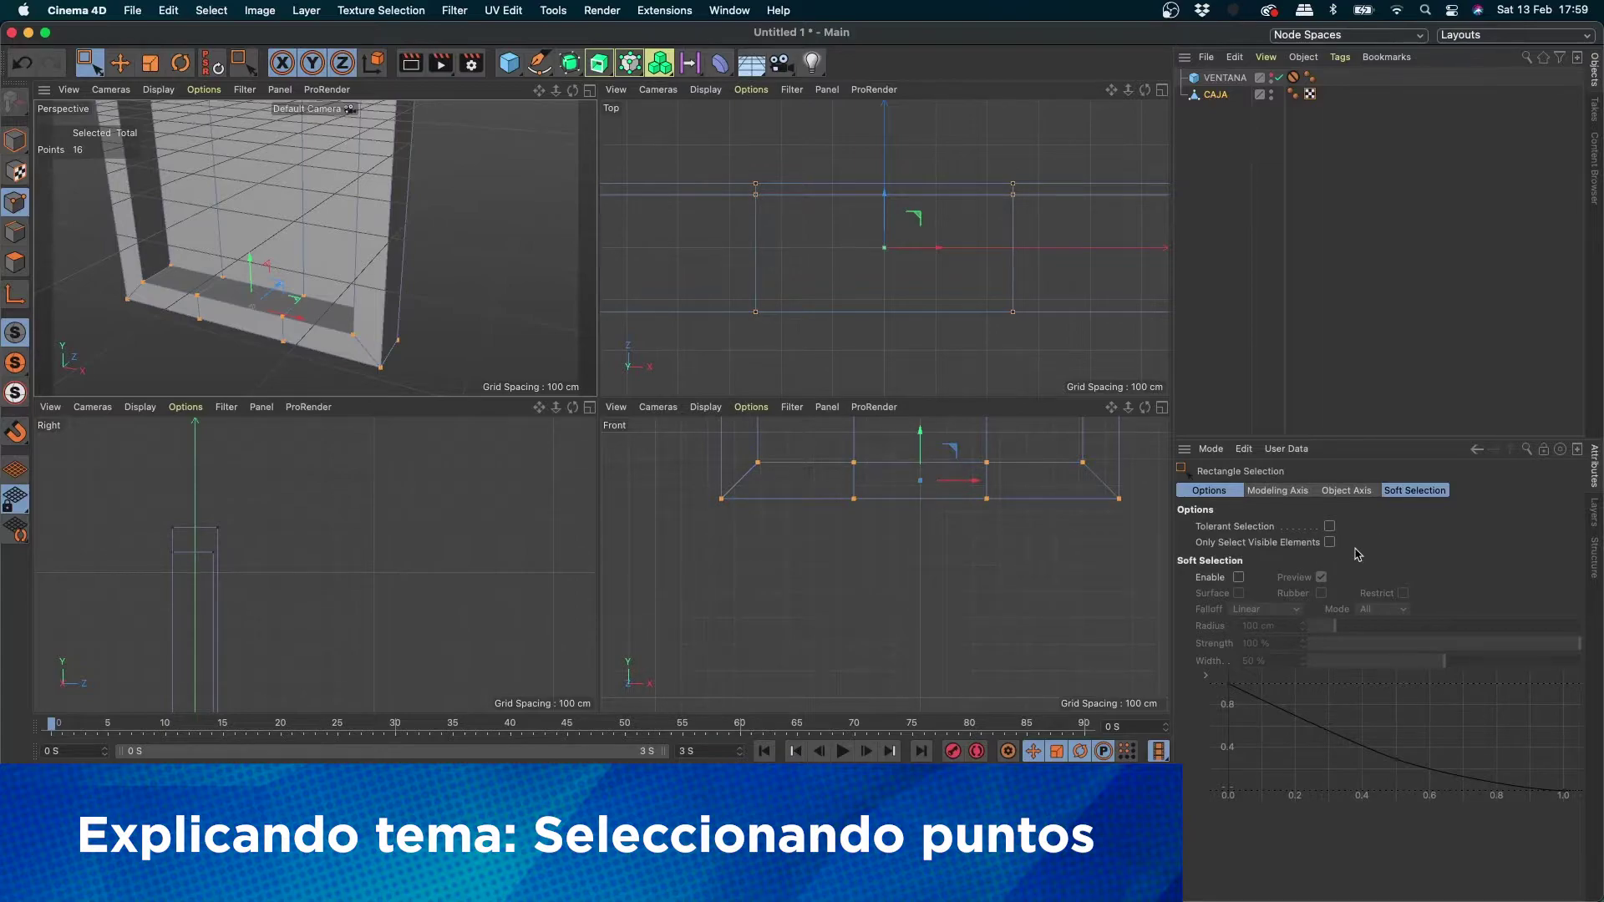
click(218, 361)
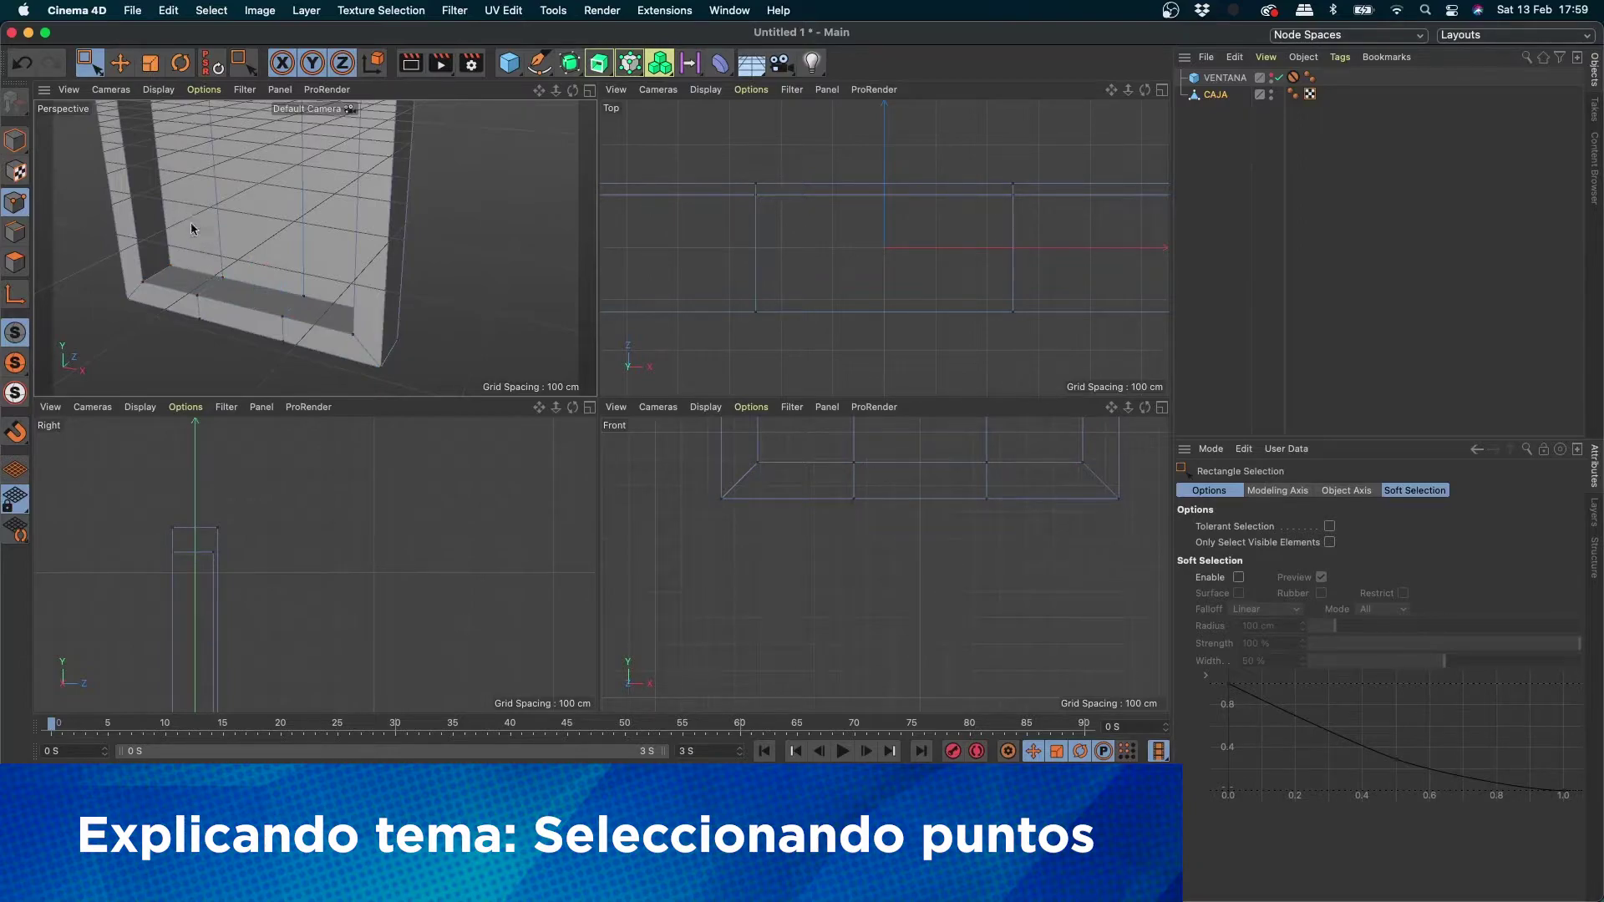
drag(183, 251, 322, 368)
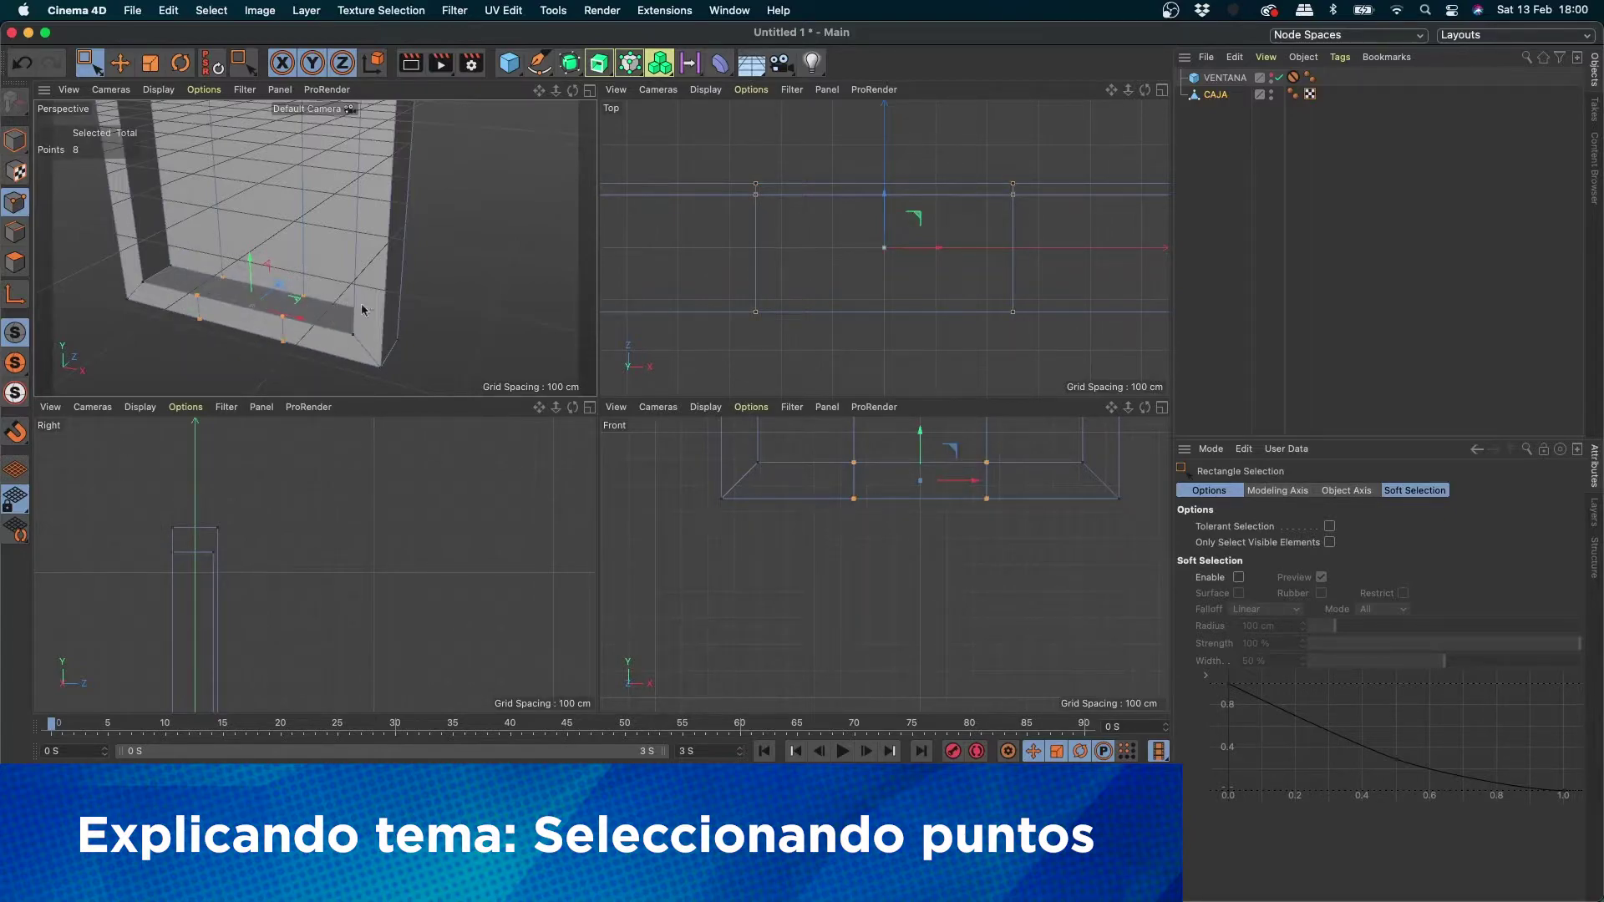
Step: Enable Only Select Visible Elements and rectangle-select the middle bottom points of CAJA again in the perspective view
scroll(400, 322, up, 8)
alt+drag(453, 308, 504, 262)
scroll(203, 319, down, 8)
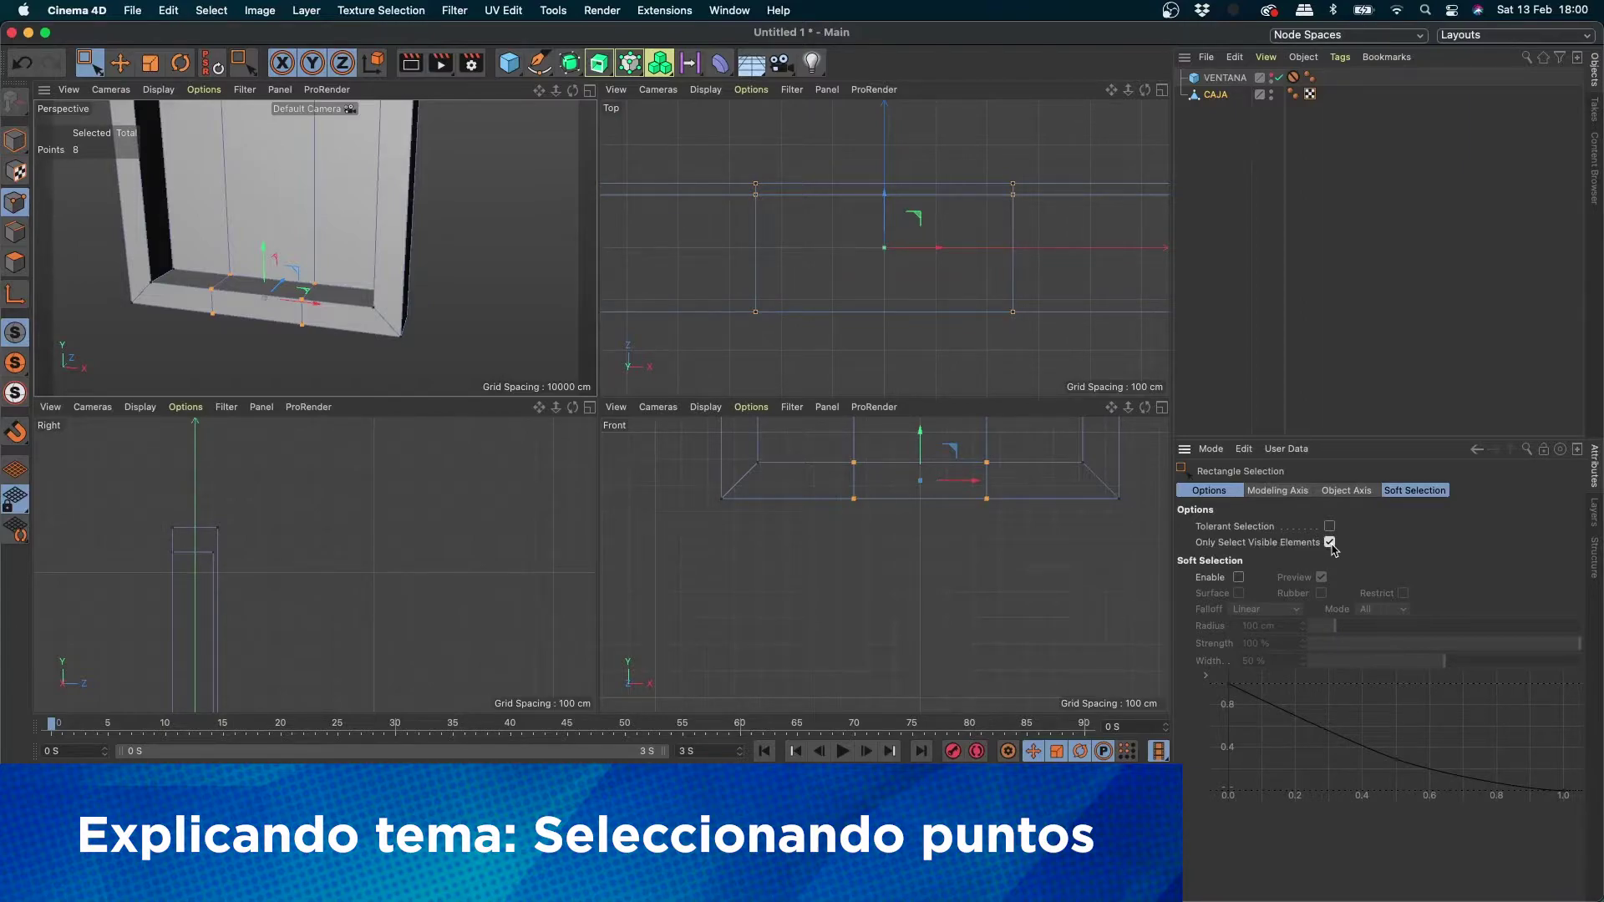
click(307, 357)
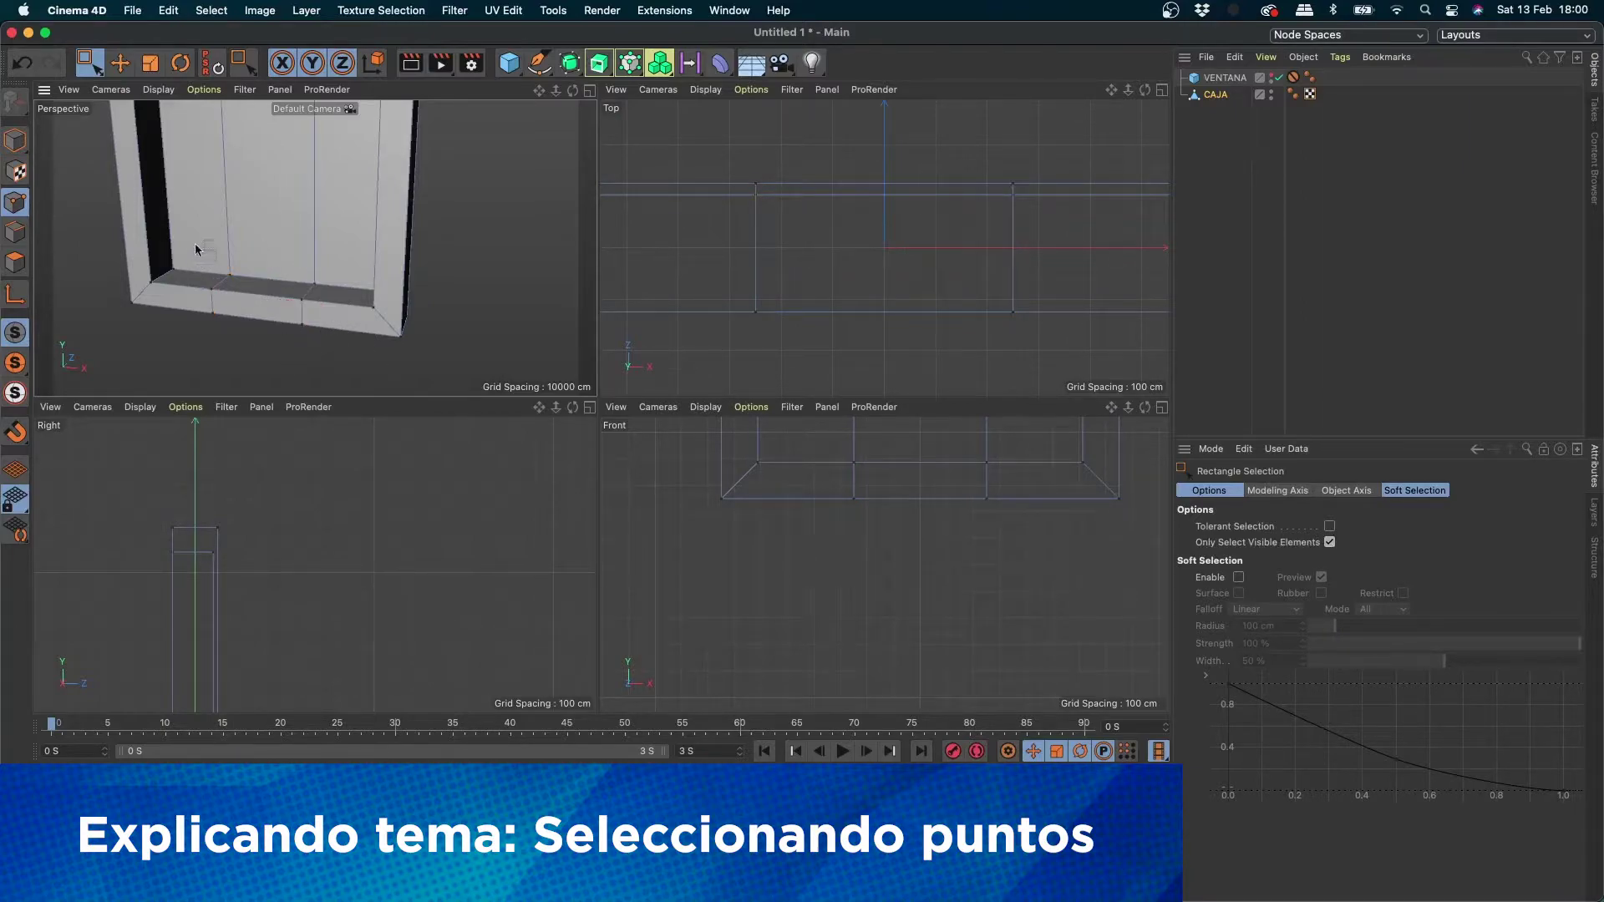
drag(195, 249, 375, 361)
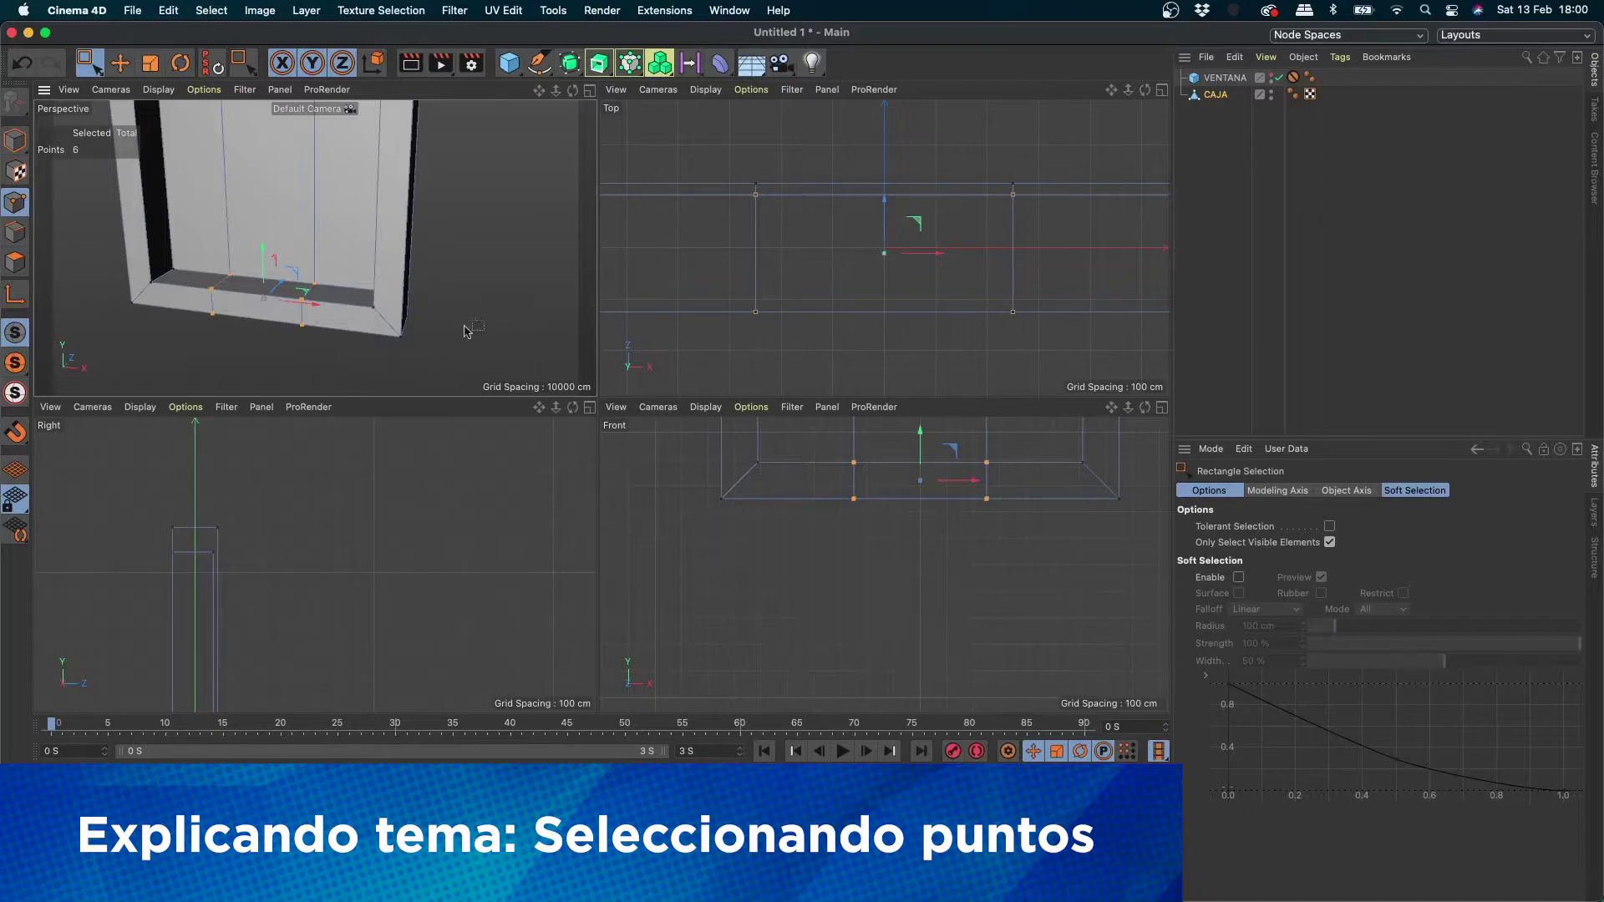
Step: Try moving the visible middle bottom points straight down in the maximized perspective view, inspect the back of CAJA, and undo the move
alt+drag(466, 329, 483, 292)
click(590, 93)
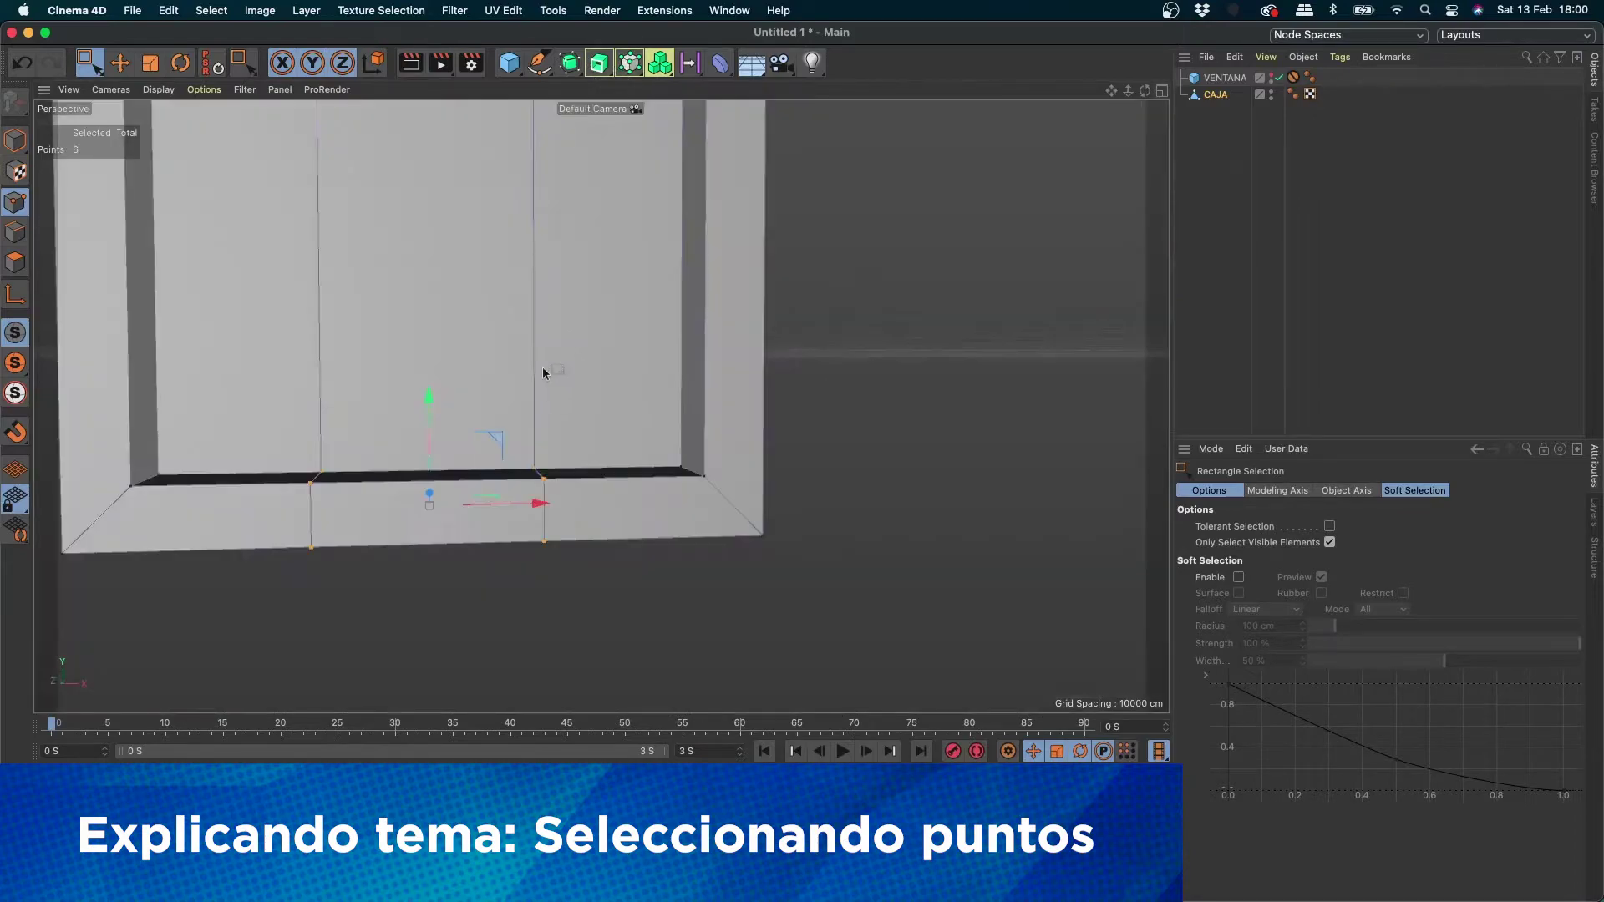
alt+drag(543, 368, 573, 590)
drag(331, 348, 601, 580)
drag(335, 381, 614, 572)
alt+drag(669, 505, 735, 465)
drag(428, 381, 429, 580)
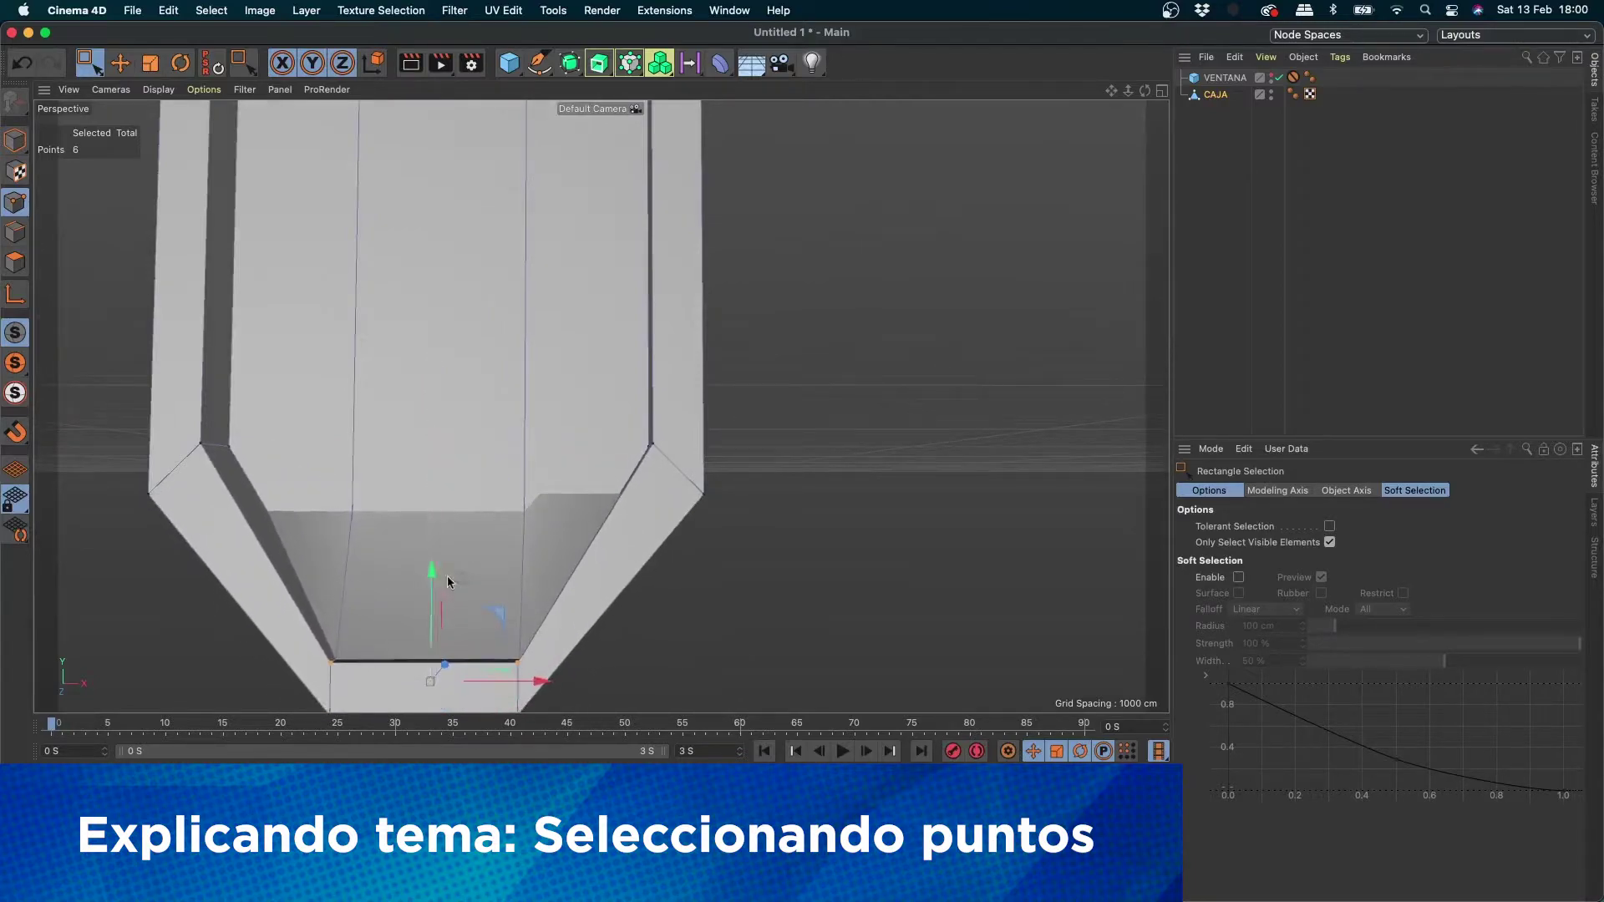
alt+middle_drag(541, 500, 542, 381)
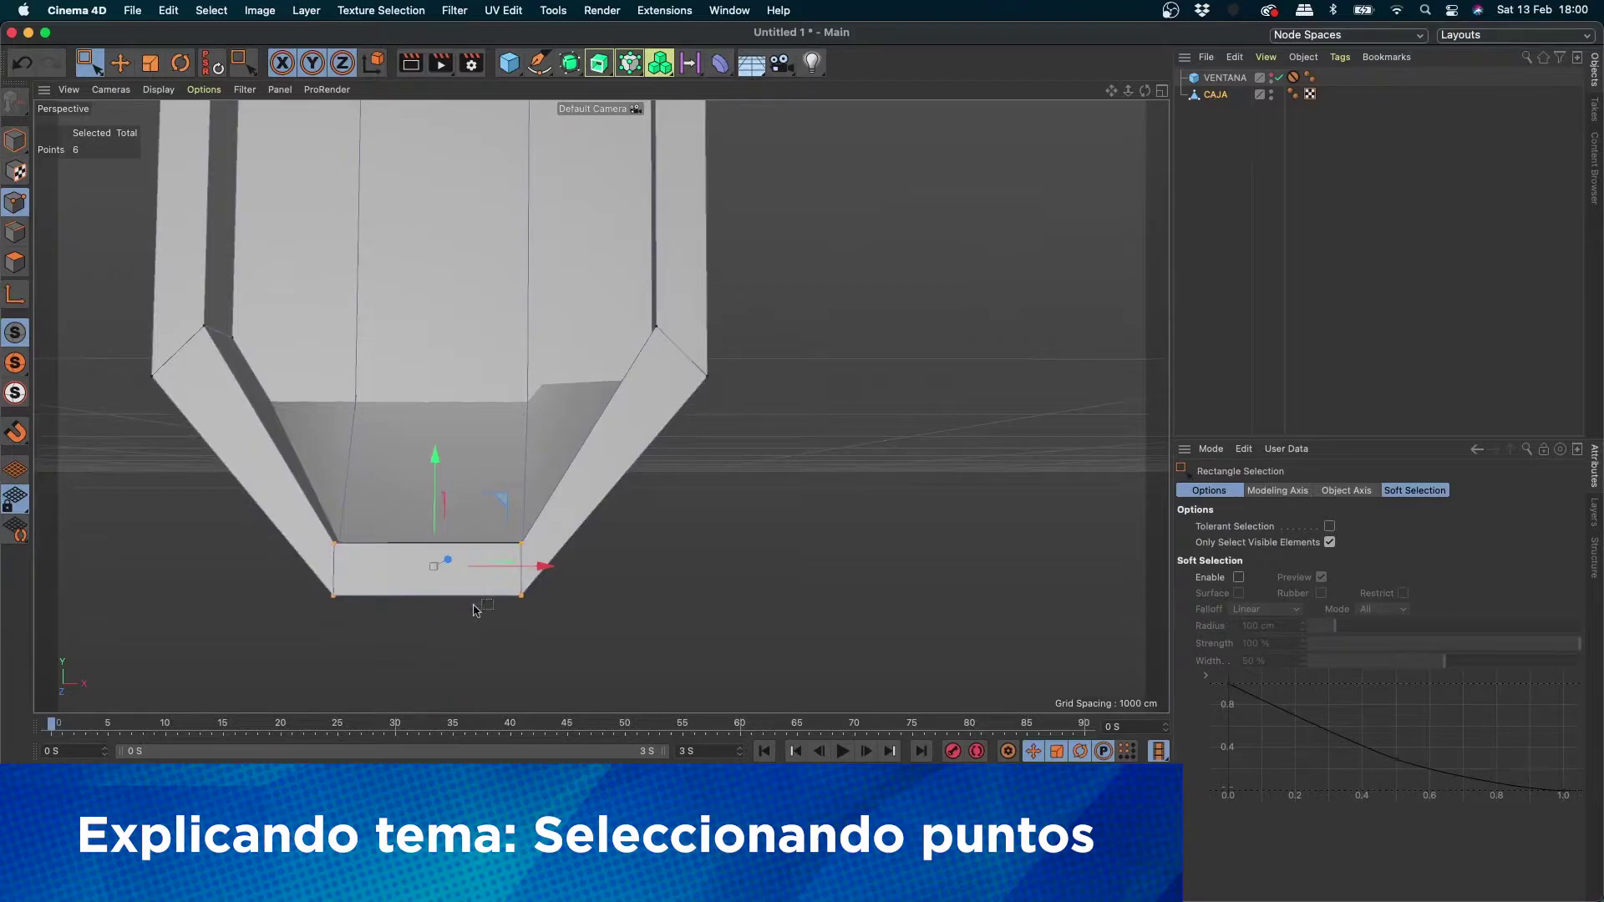
alt+drag(637, 469, 360, 384)
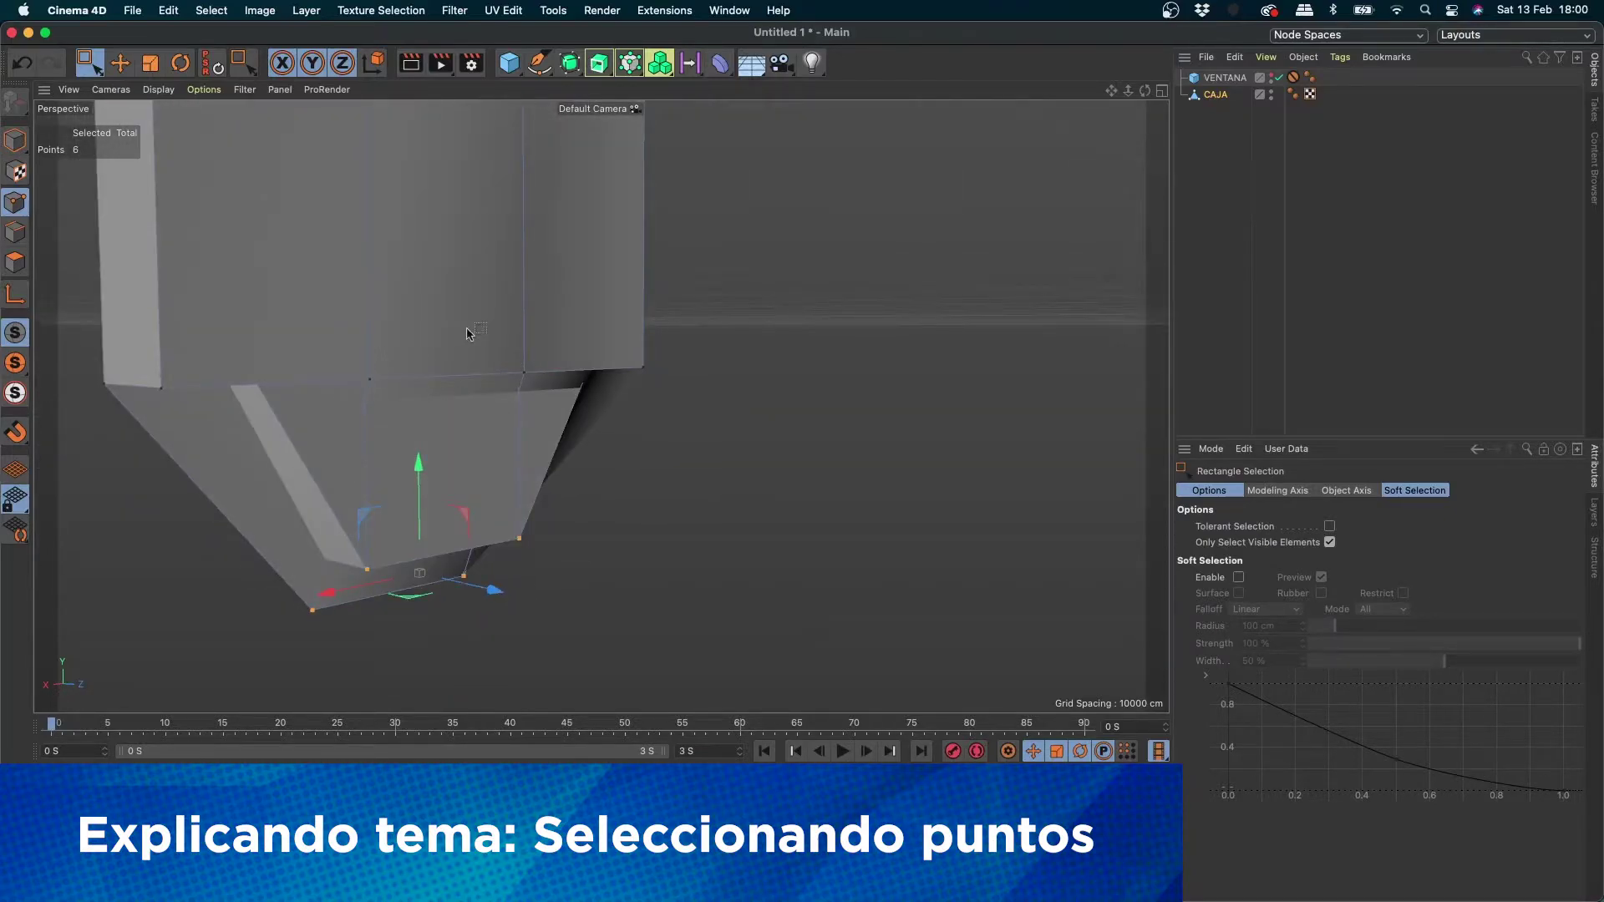
key(super+z)
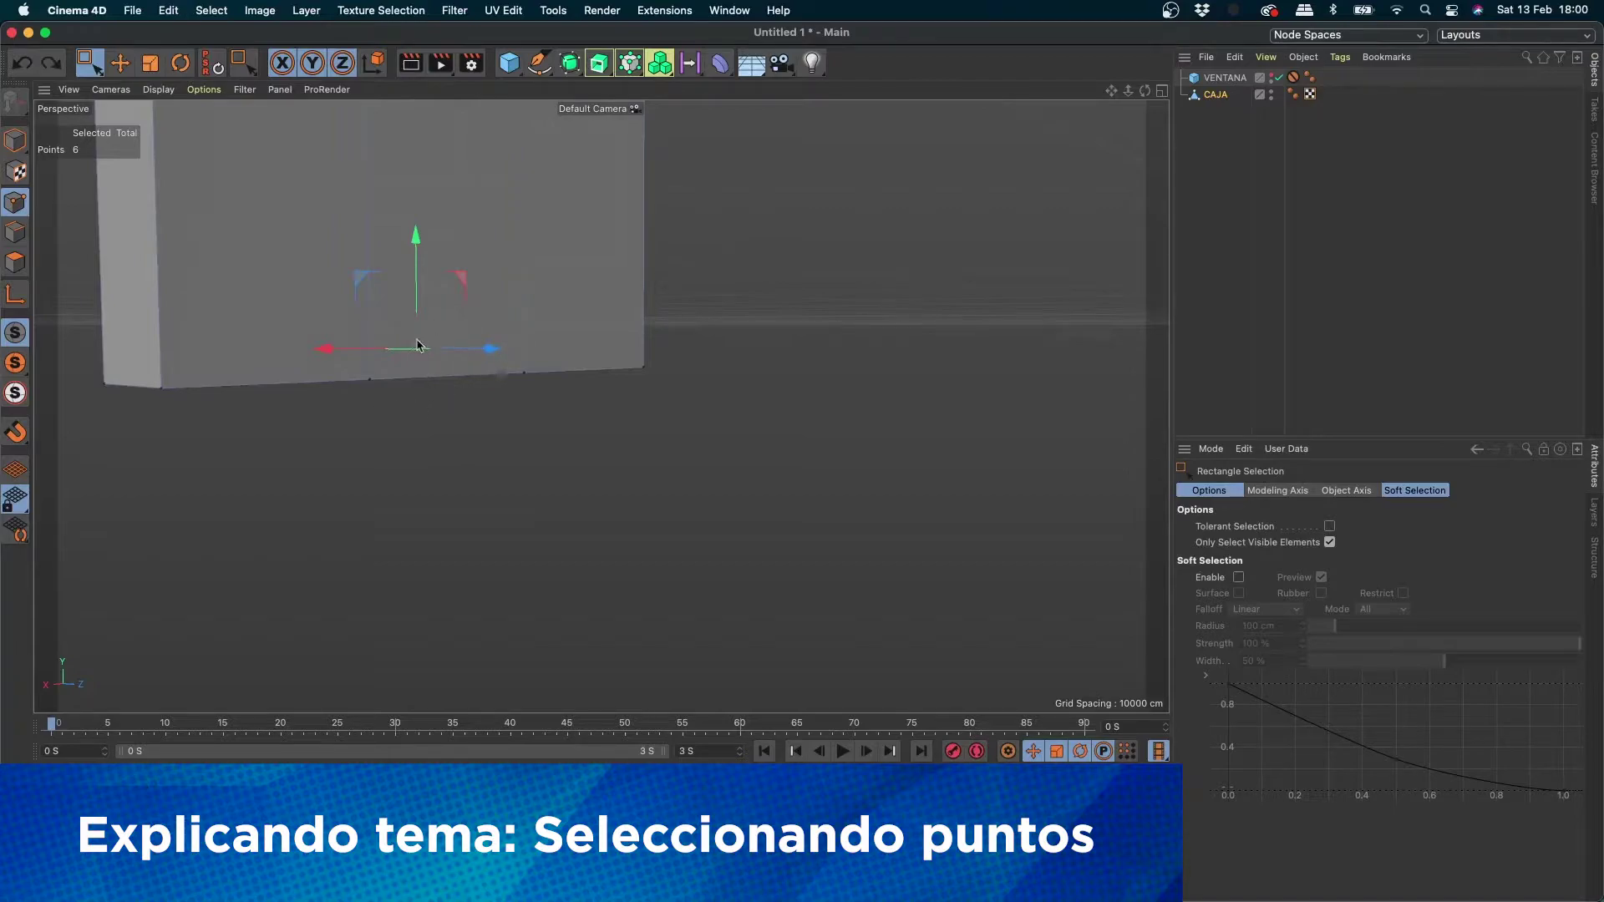
Step: Add the hidden rear points to the middle bottom selection from behind CAJA, undoing the trial deselection
drag(320, 285, 548, 451)
alt+drag(476, 368, 546, 355)
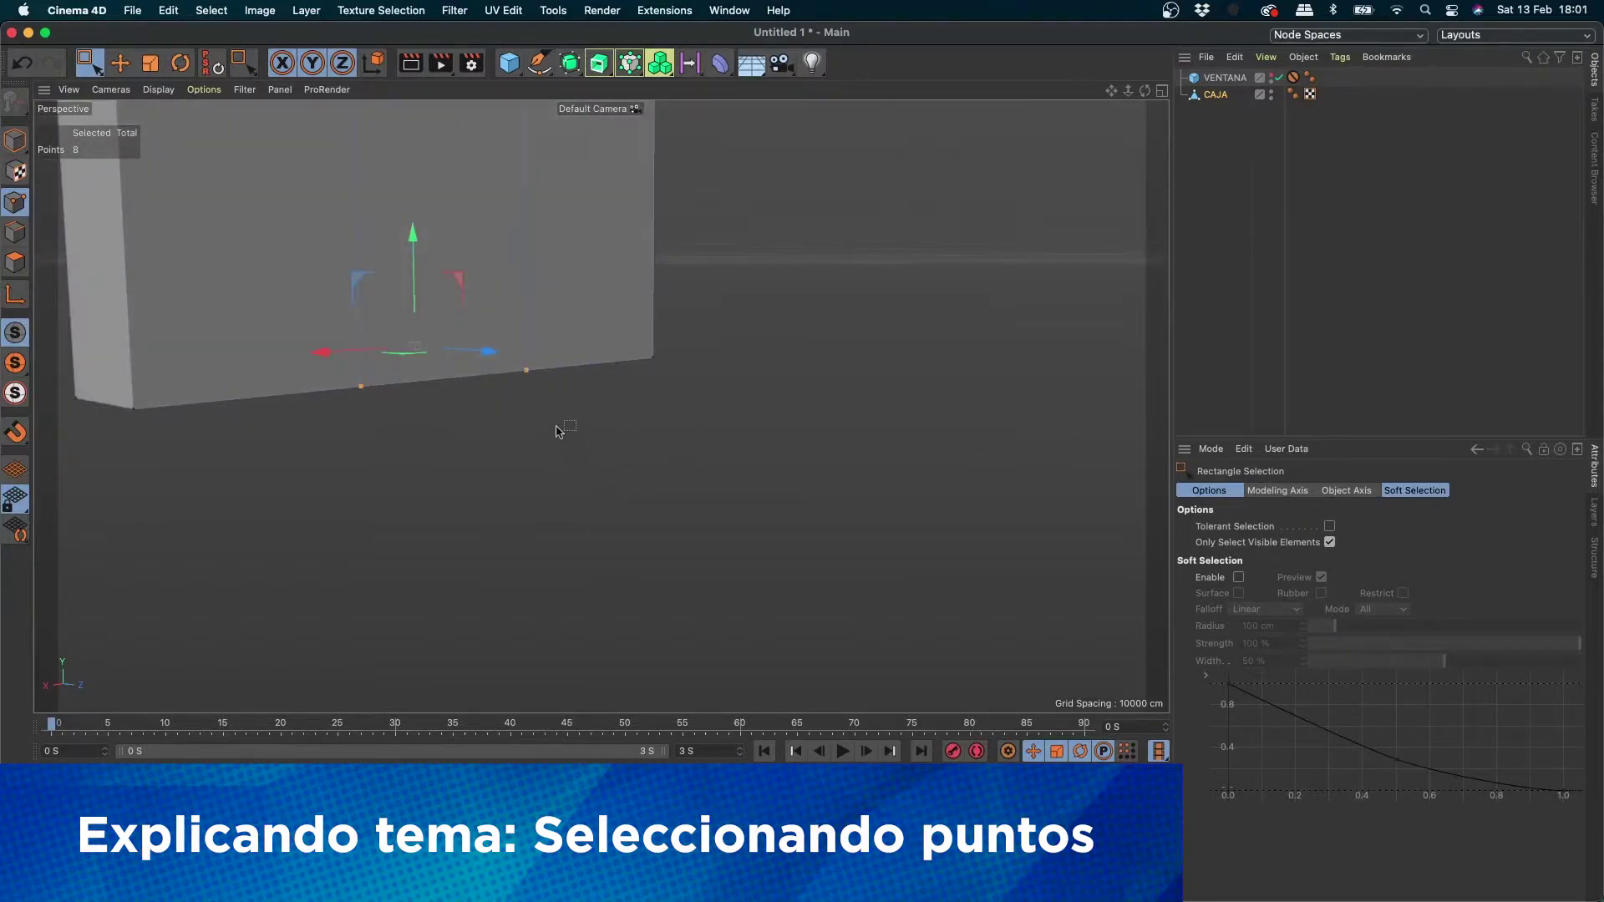
ctrl+drag(507, 315, 578, 471)
key(super+z)
alt+drag(728, 325, 957, 376)
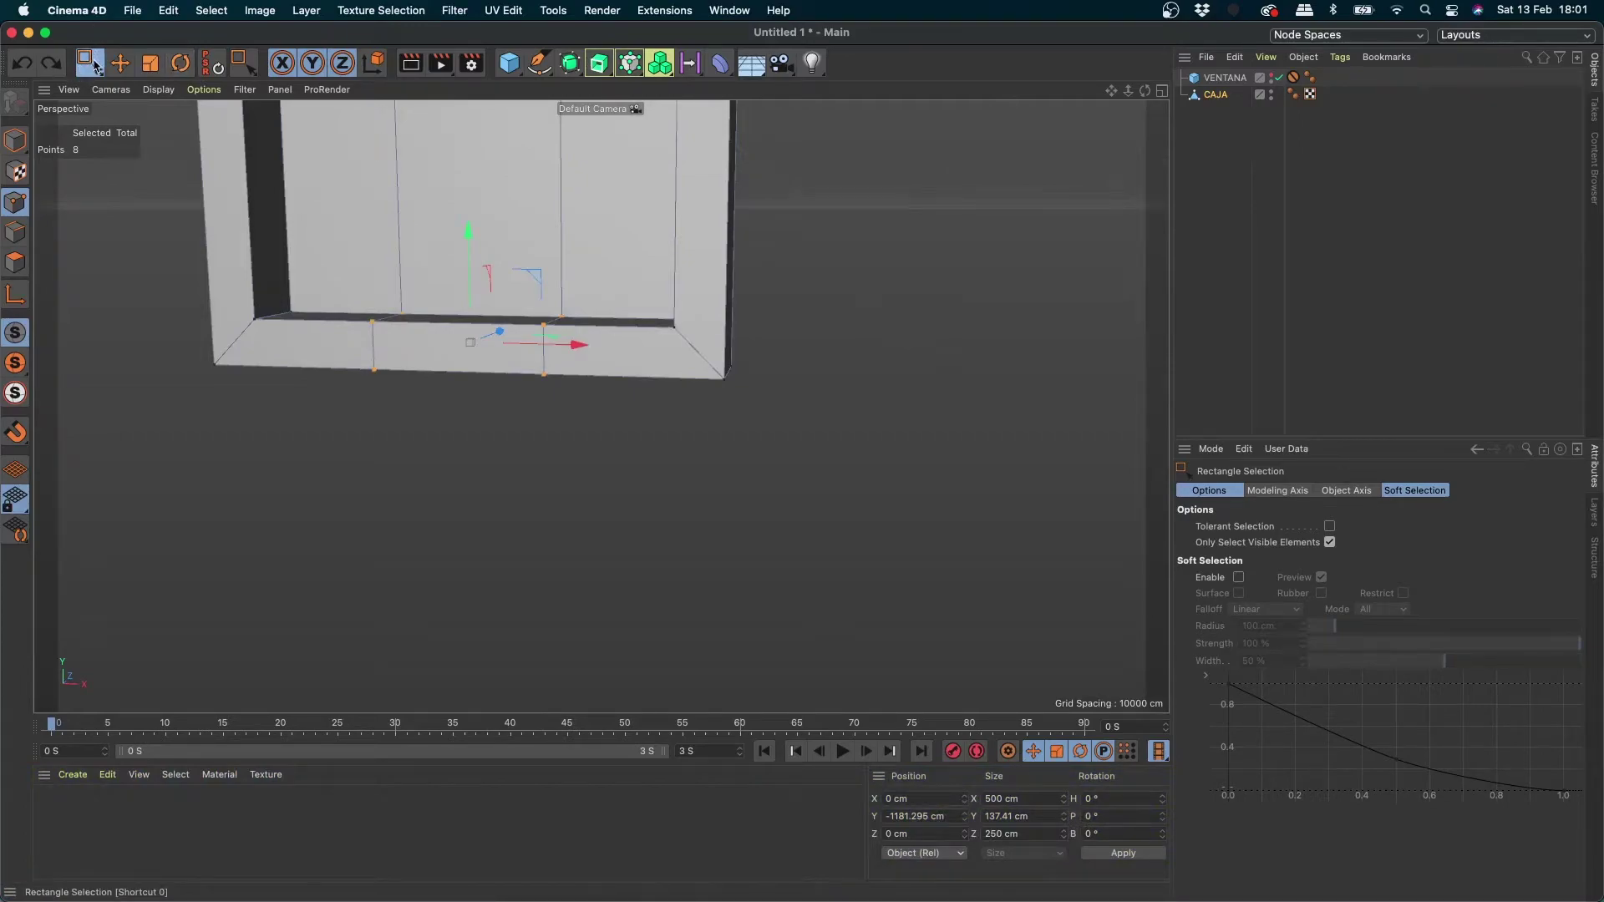
Step: Disable Only Select Visible Elements for Rectangle Selection and select CAJA's middle bottom points in the front view
drag(95, 63, 154, 113)
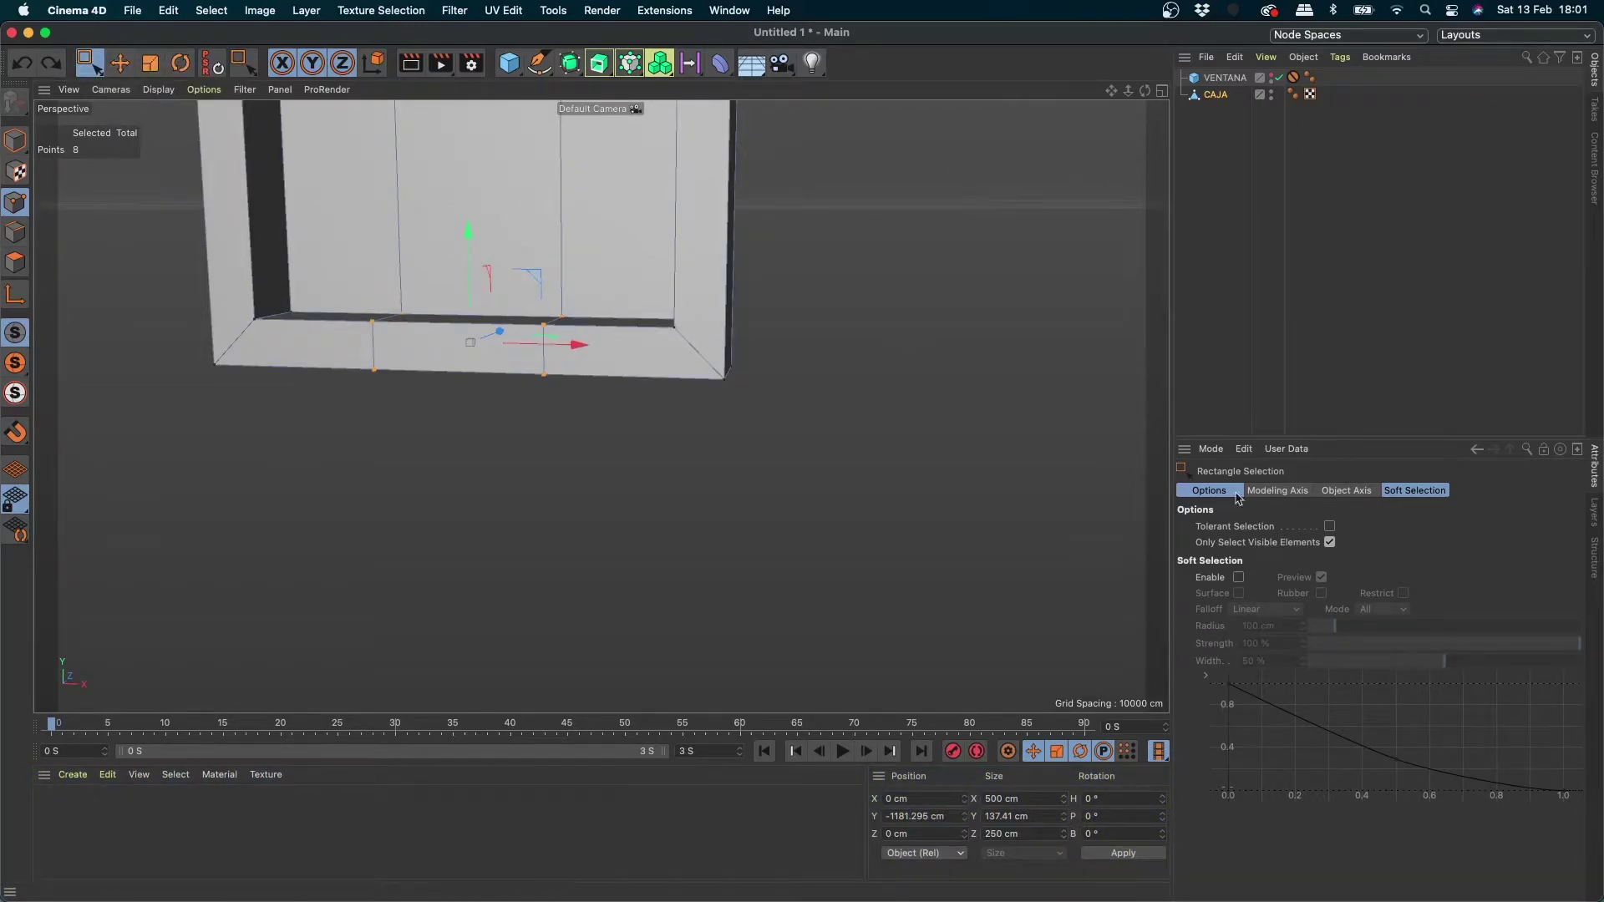
click(1330, 544)
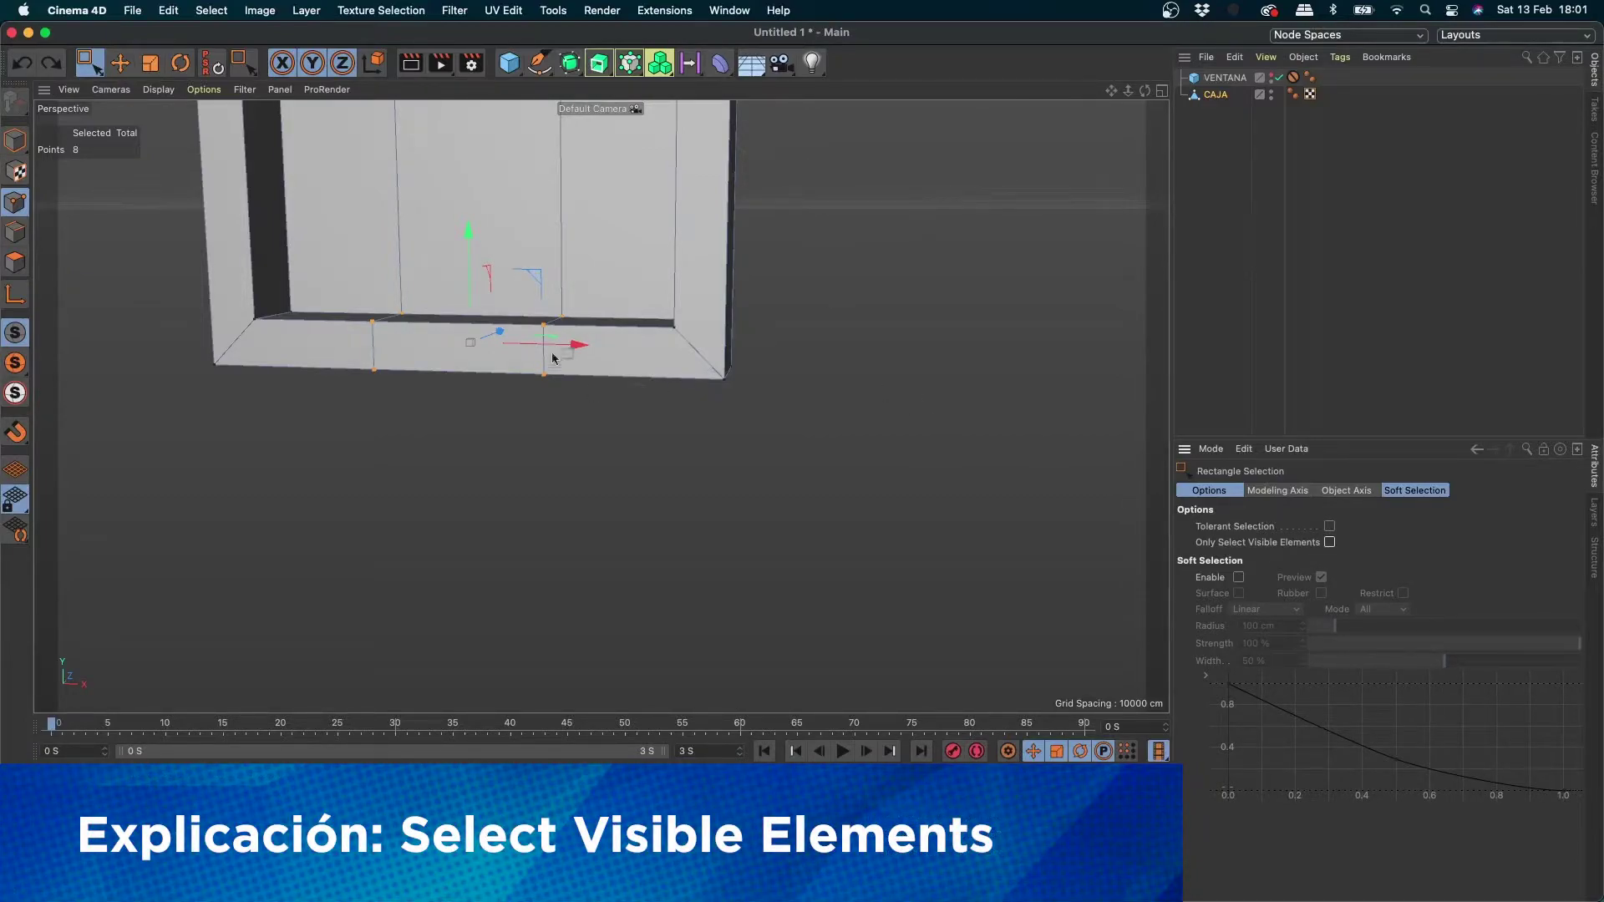
click(1161, 91)
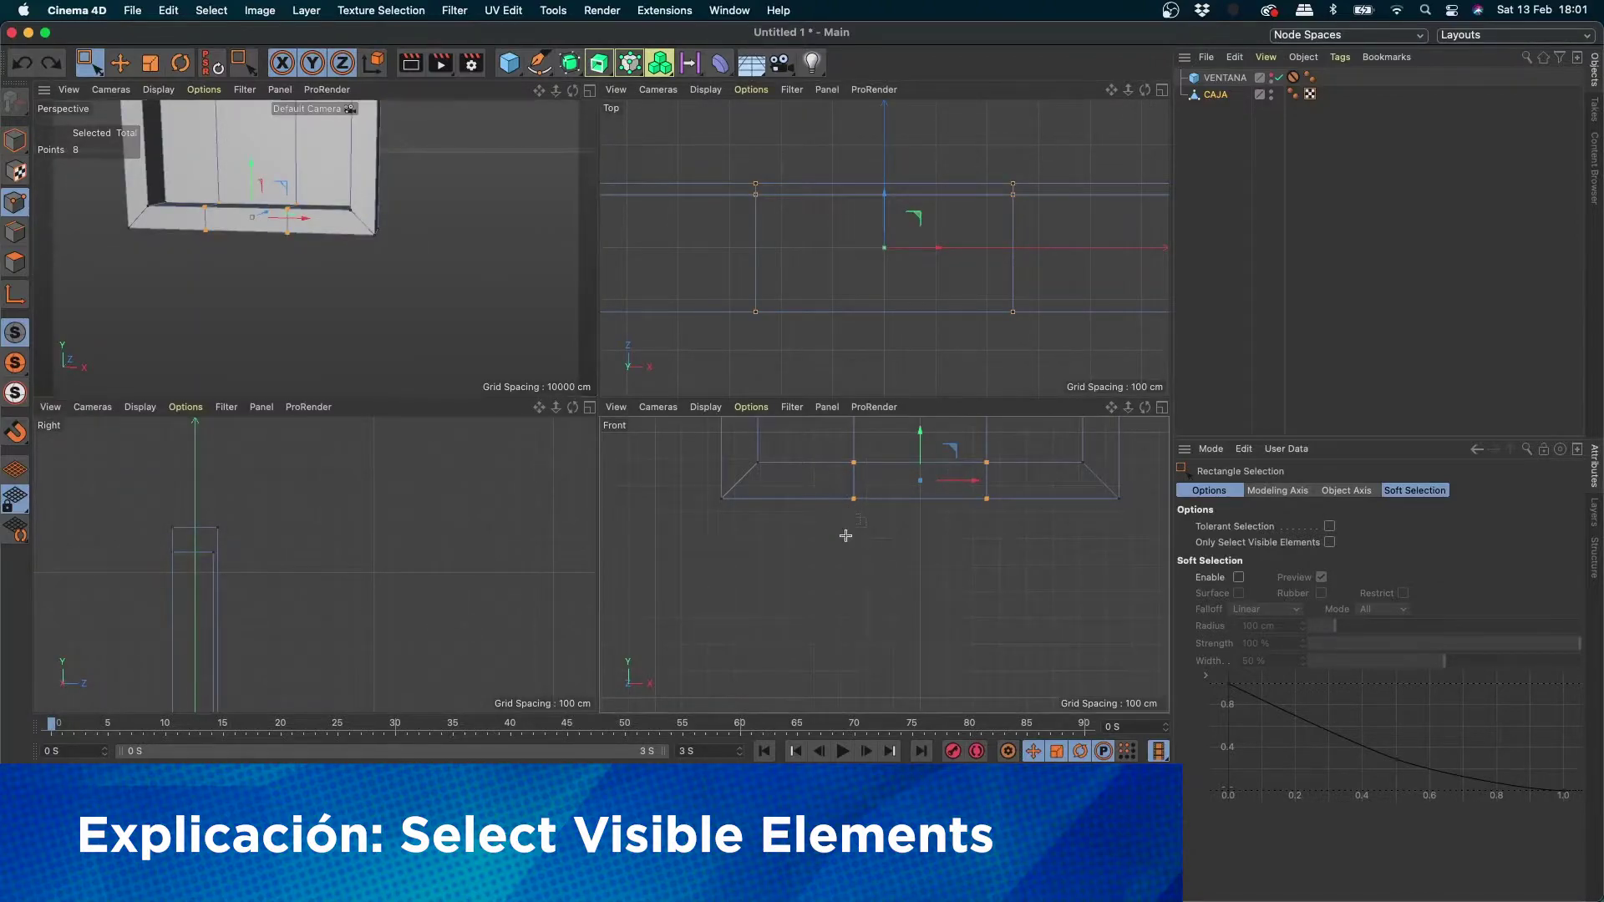
drag(832, 432, 1030, 529)
click(589, 90)
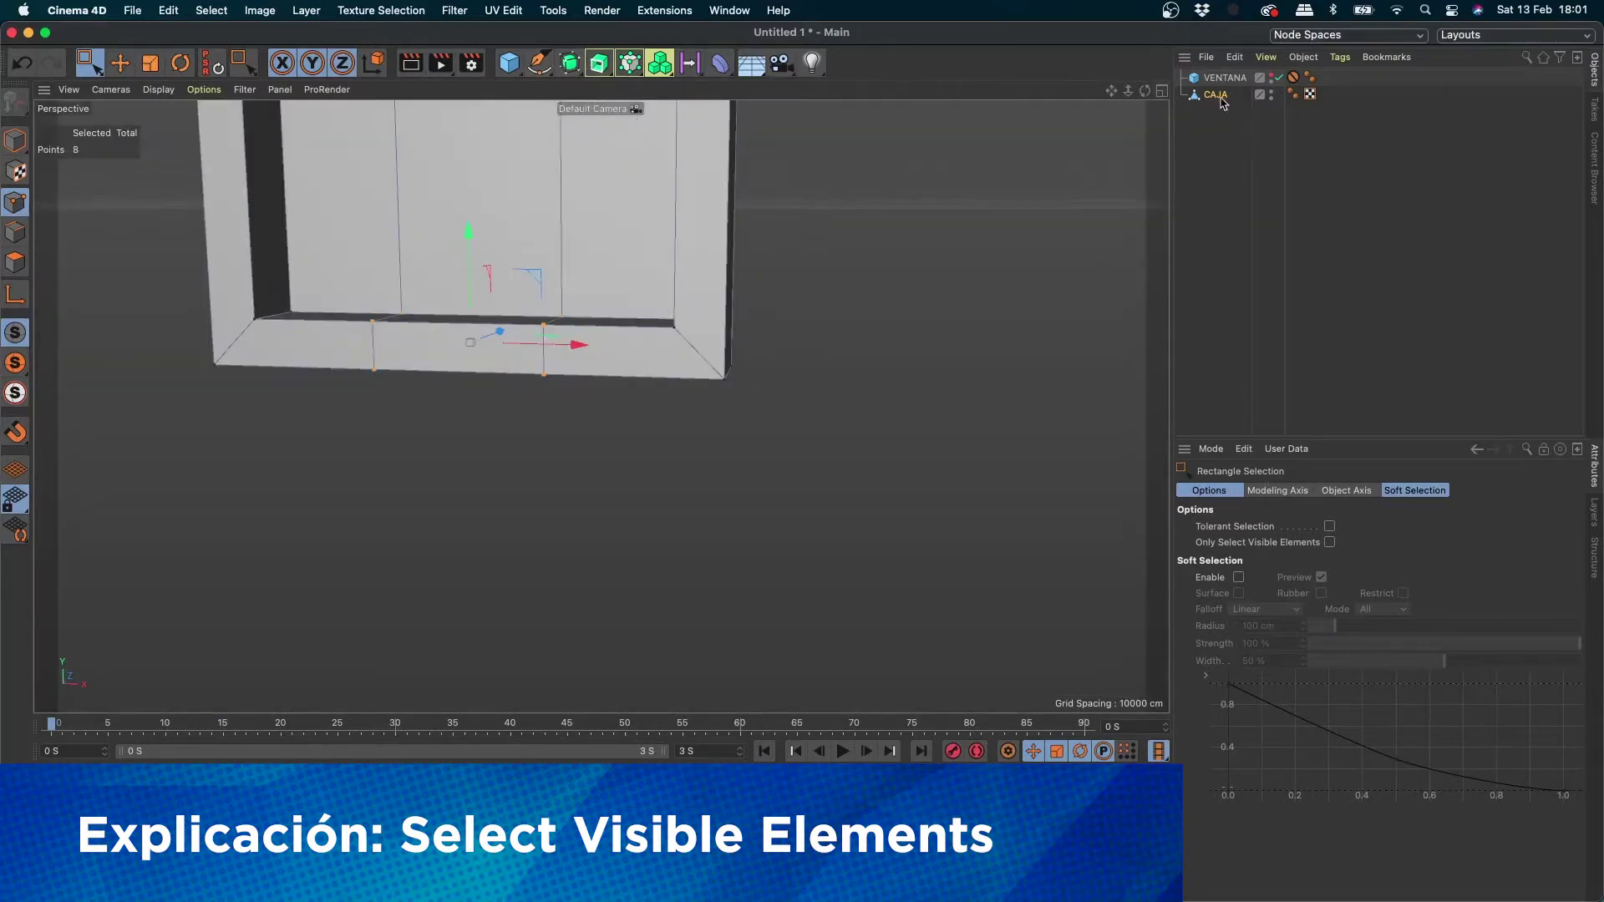
Step: Reframe the bottom of CAJA in the front view and repeat the rectangle selection around its middle bottom points
click(1162, 92)
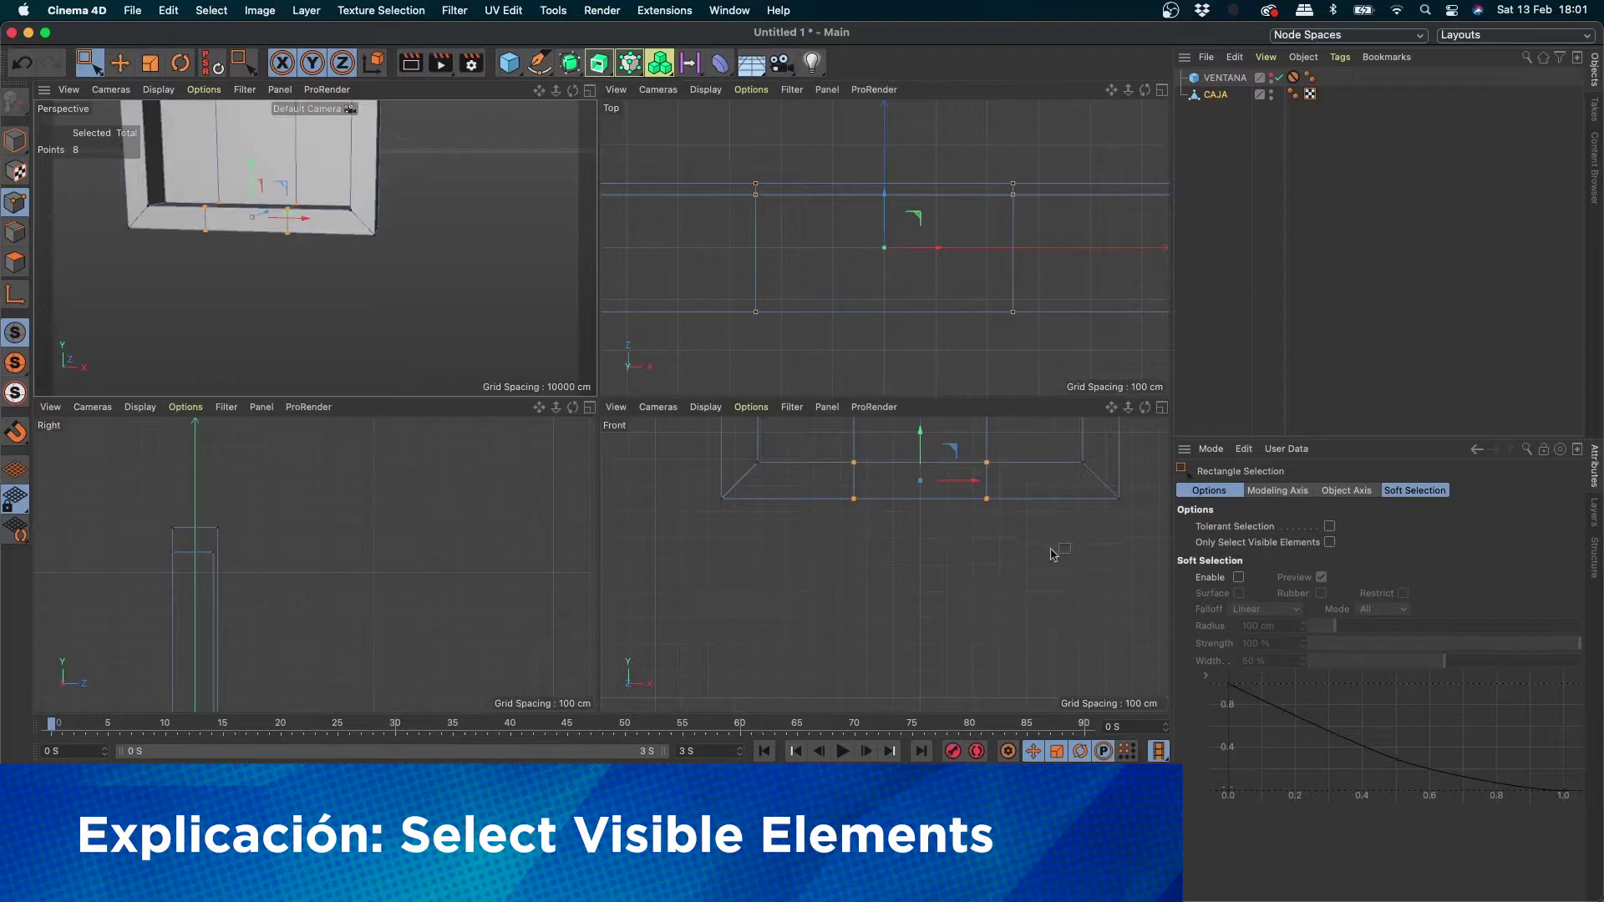
scroll(1034, 554, down, 8)
alt+middle_drag(1006, 527, 812, 589)
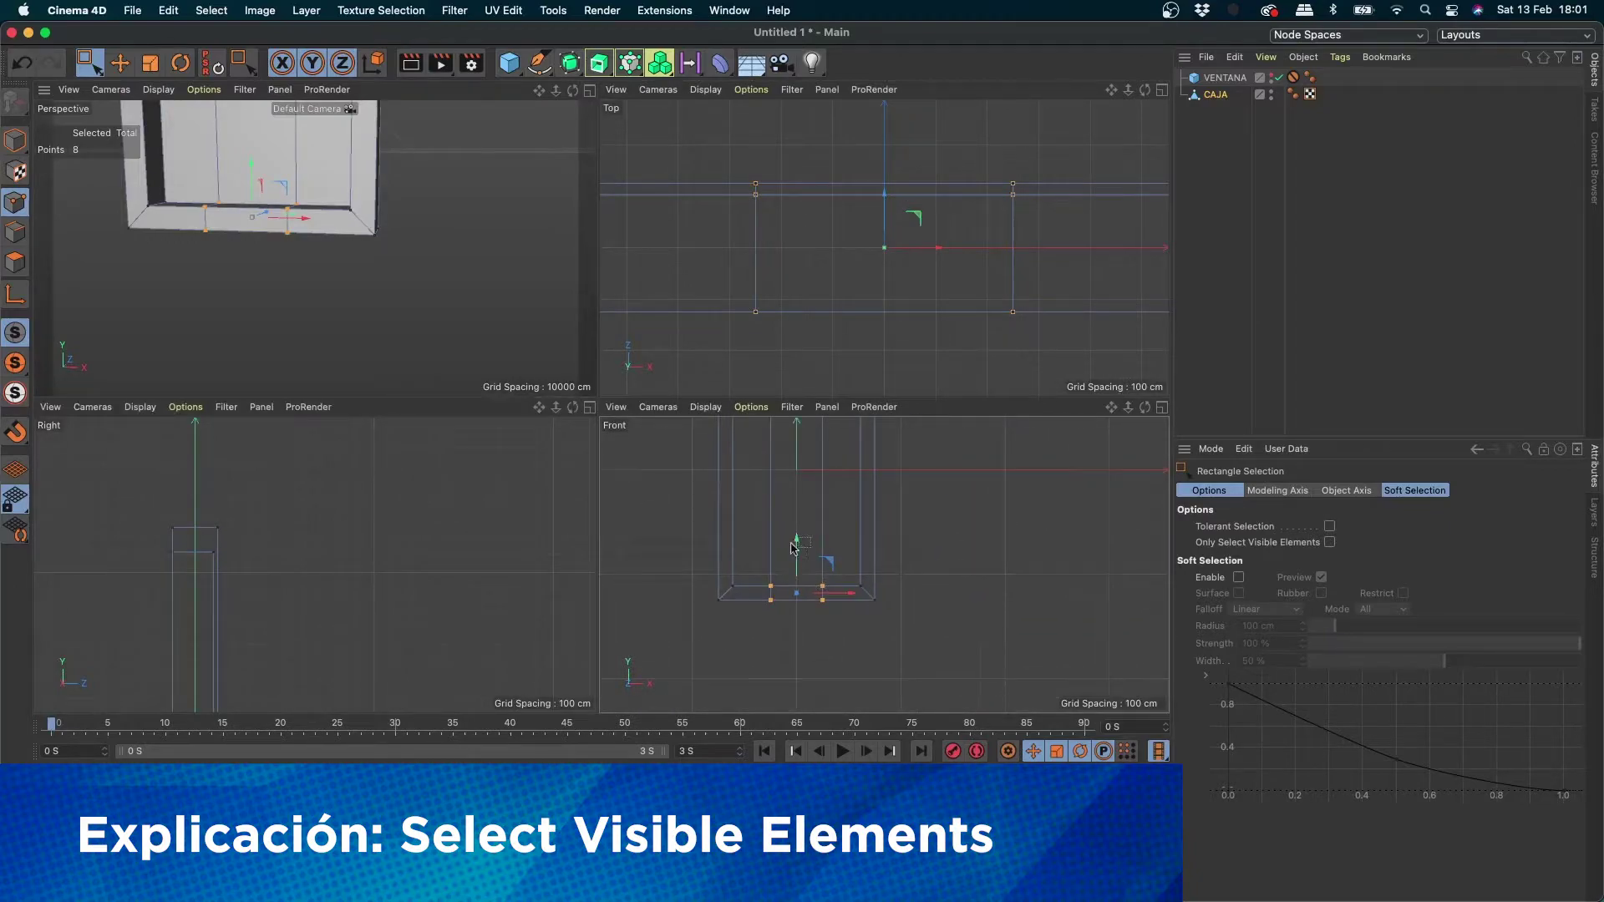
scroll(788, 556, up, 8)
alt+middle_drag(897, 505, 942, 462)
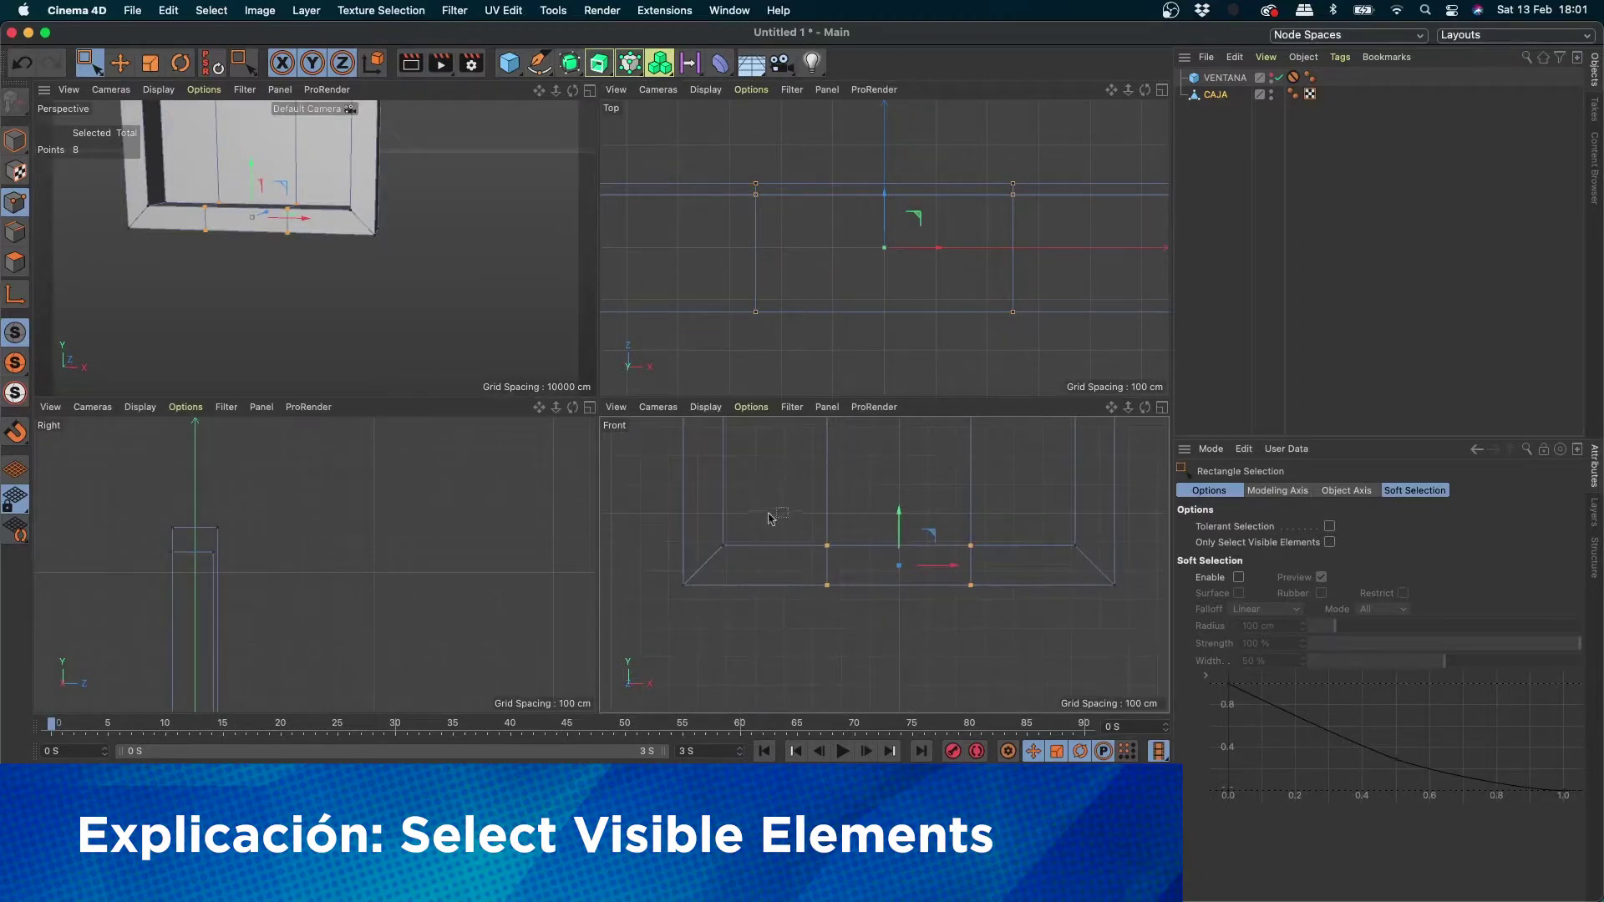
drag(769, 516, 1013, 633)
drag(793, 479, 1002, 620)
drag(813, 519, 1020, 633)
drag(820, 524, 1003, 608)
click(590, 91)
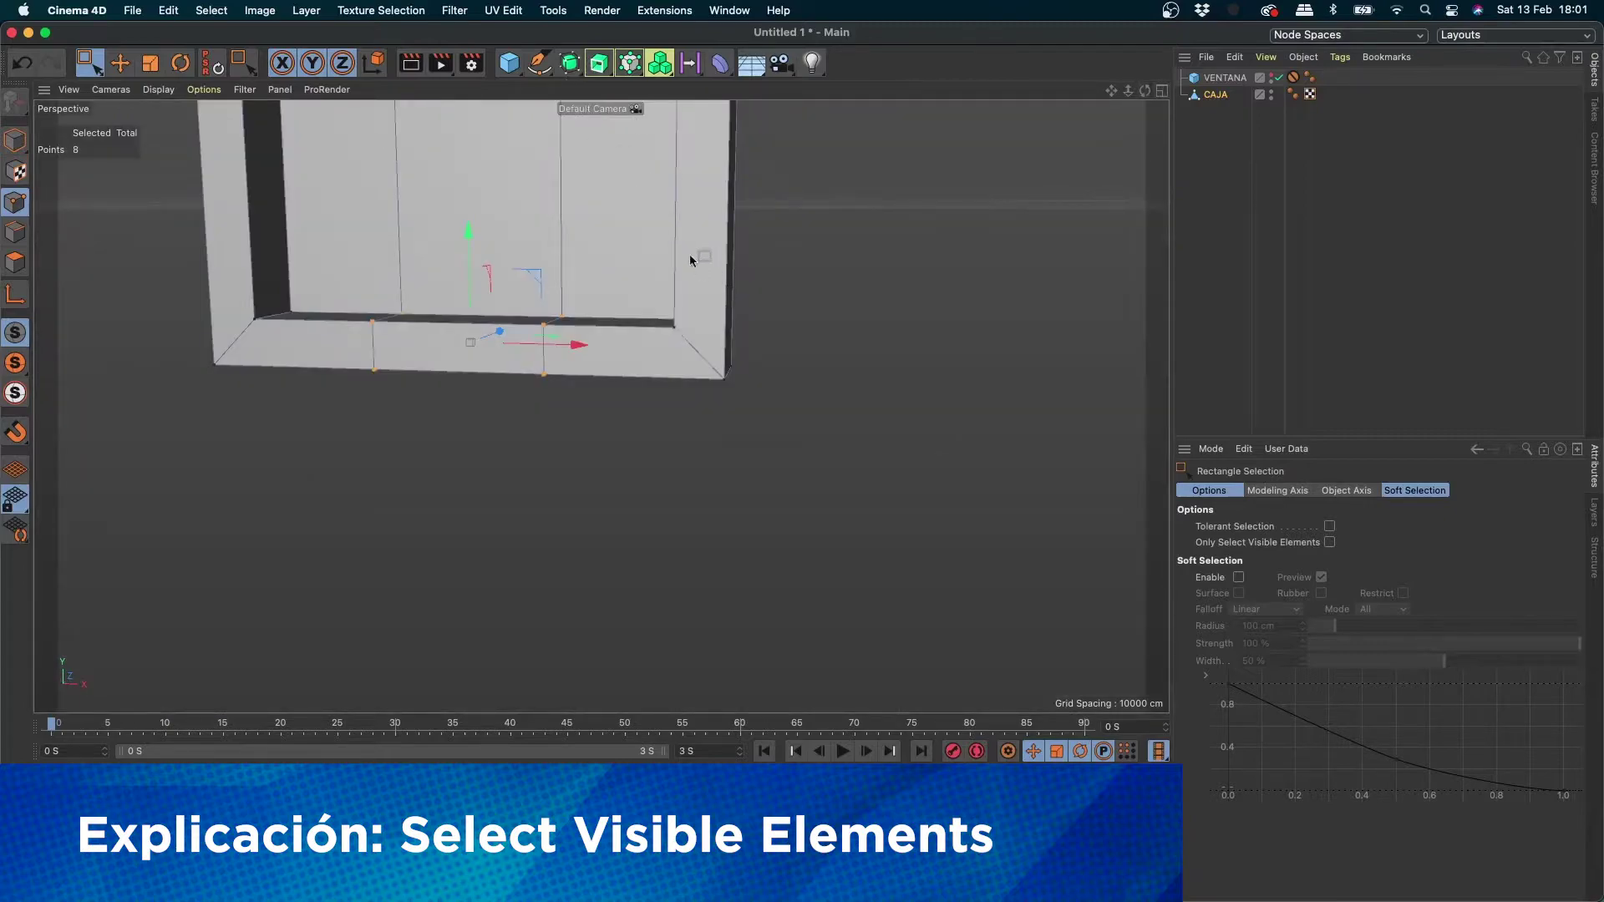
Step: Select CAJA's middle bottom points, front and back, in the front view and move them down to a Y position of about -1666 cm
scroll(657, 271, up, 2)
mouse_move(741, 298)
alt+mouse_down()
mouse_move(560, 356)
mouse_move(404, 359)
mouse_move(396, 281)
mouse_move(493, 280)
mouse_move(593, 280)
mouse_move(655, 356)
mouse_move(481, 355)
mouse_move(307, 317)
mouse_move(282, 265)
mouse_move(334, 298)
mouse_move(680, 407)
alt+mouse_up()
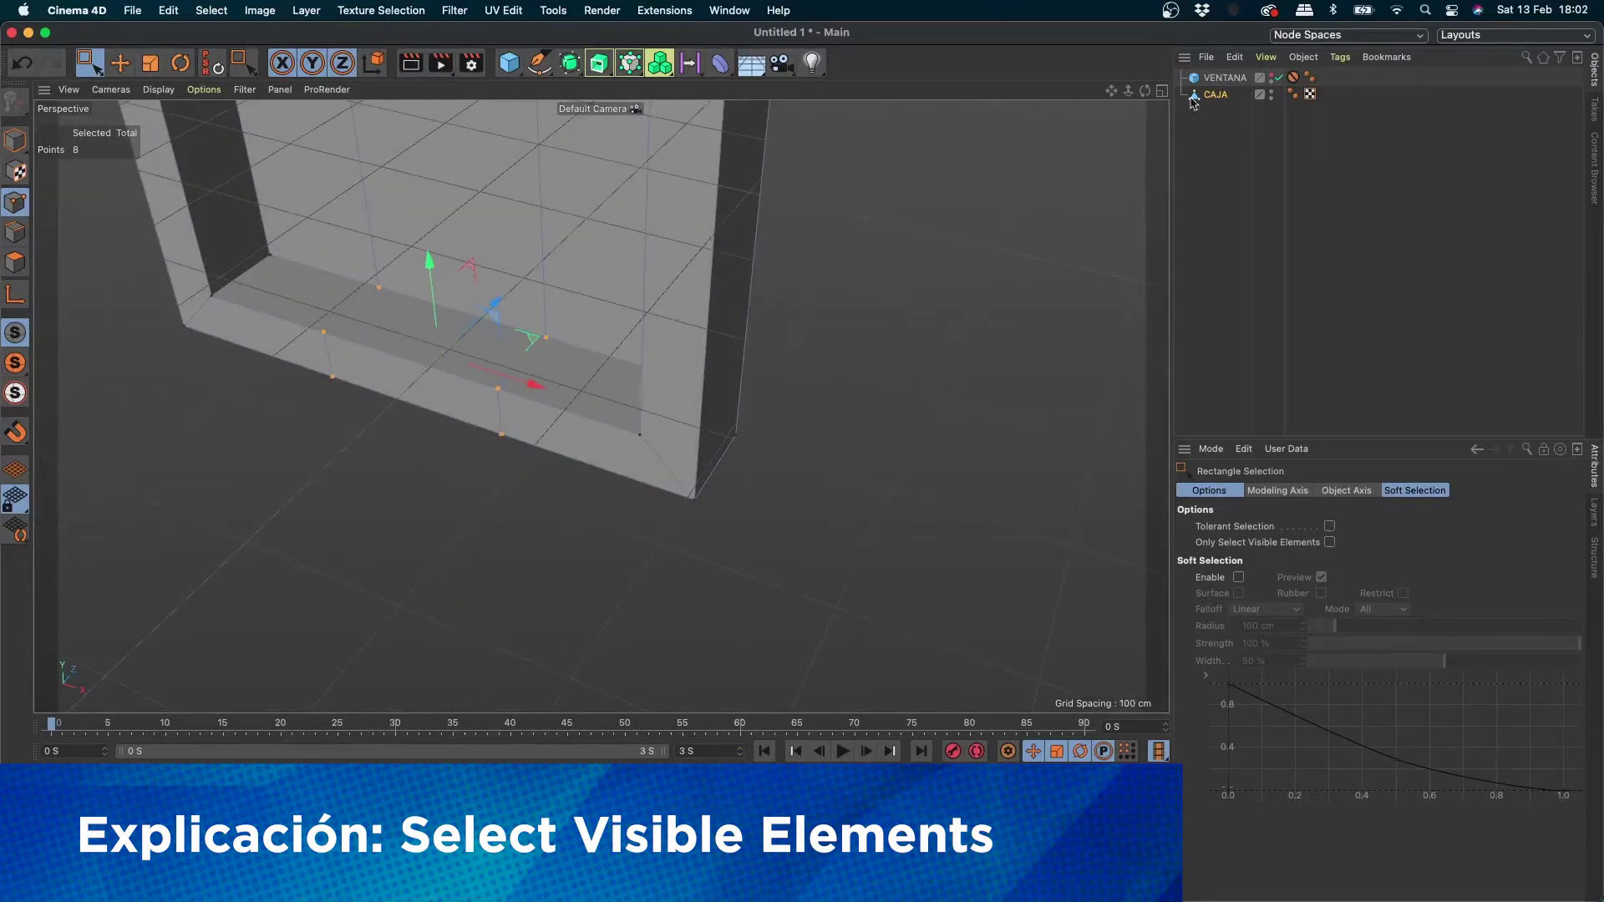
click(1162, 90)
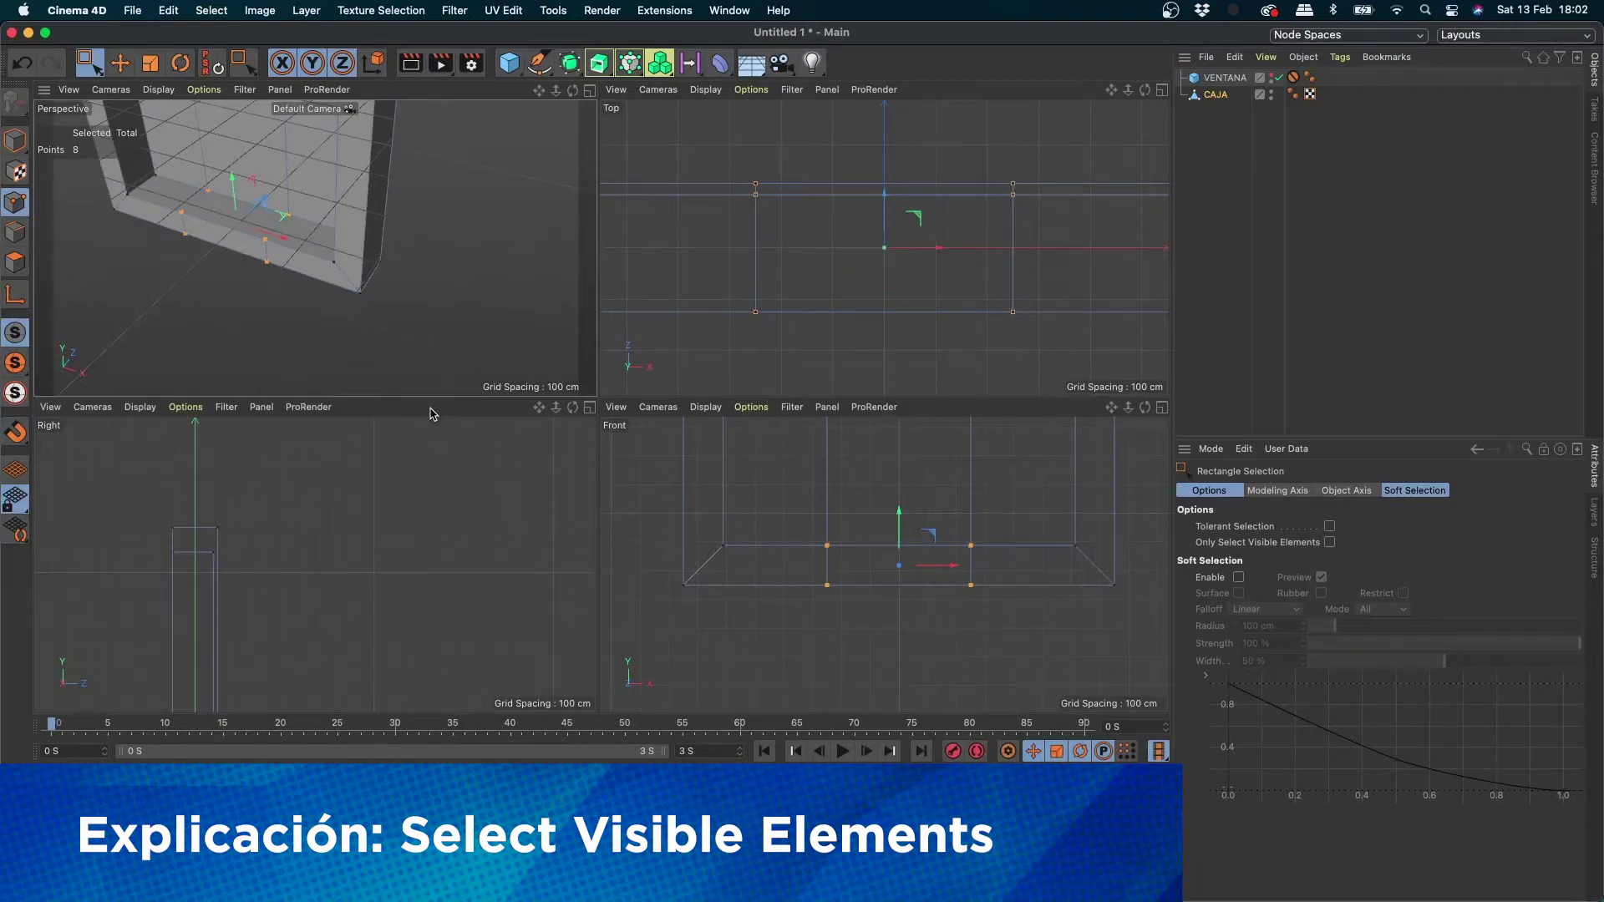
alt+drag(316, 212, 255, 314)
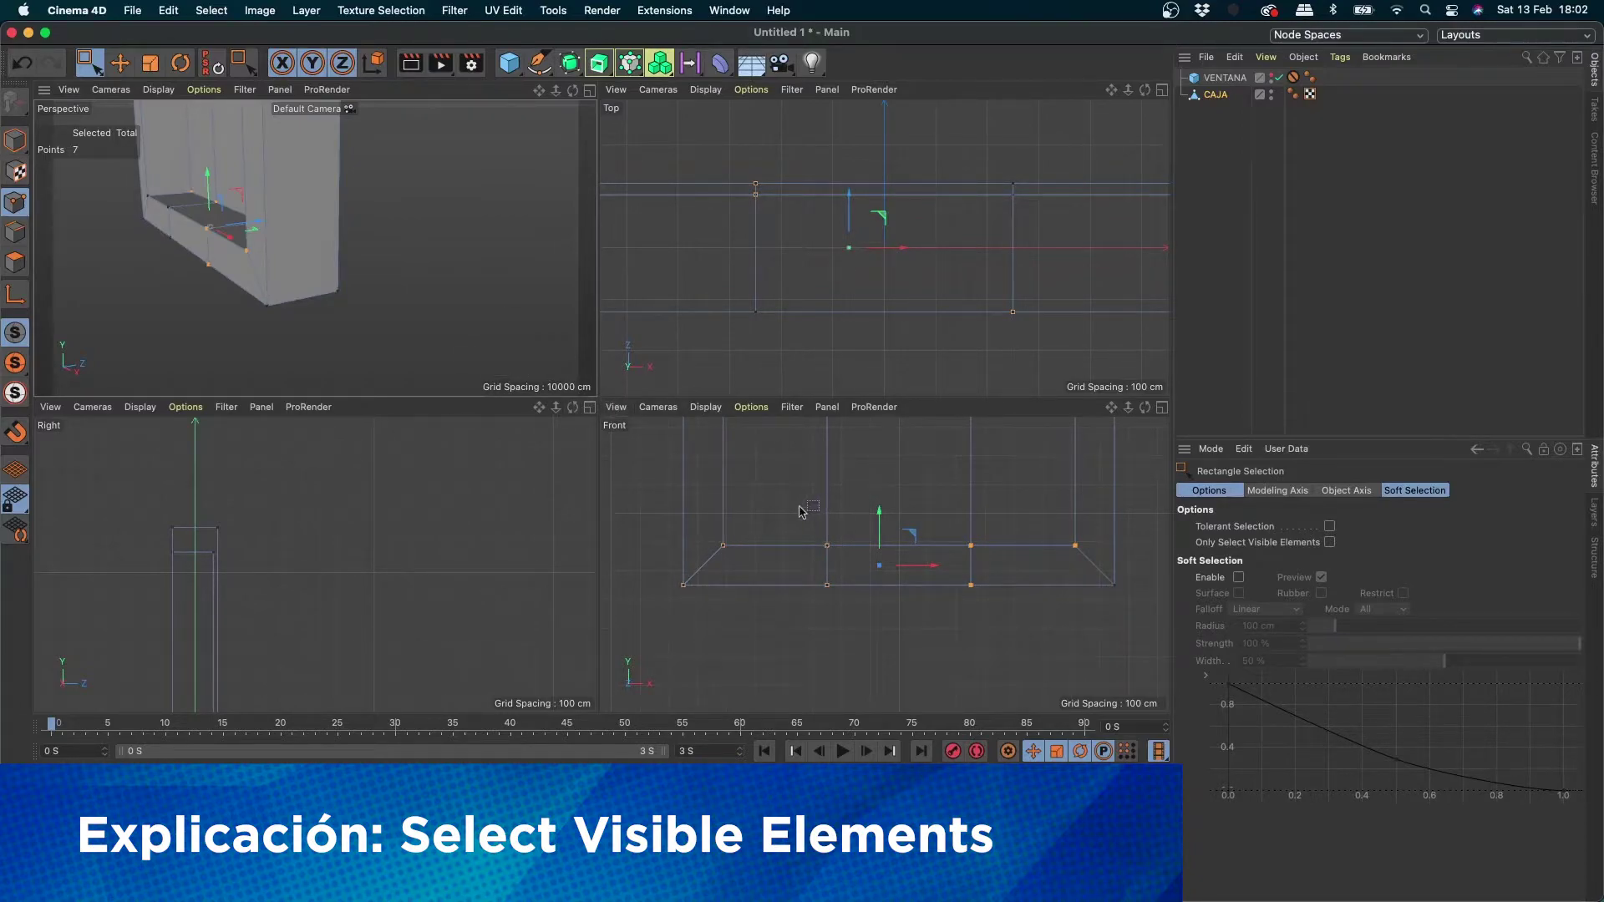
drag(798, 503, 1012, 644)
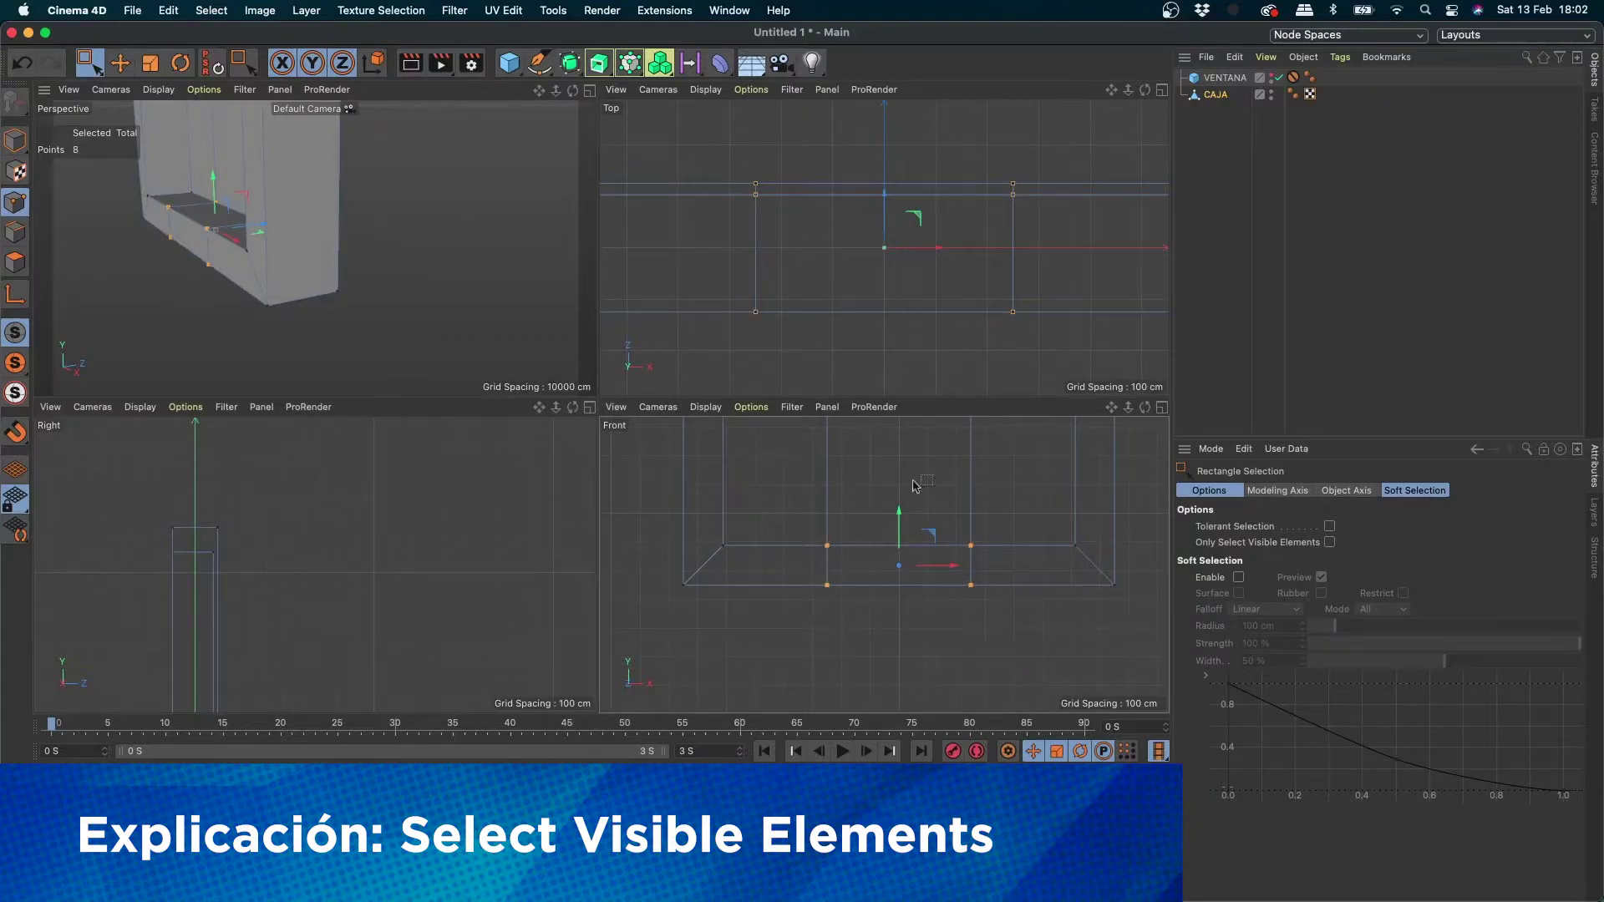
drag(829, 509, 1032, 629)
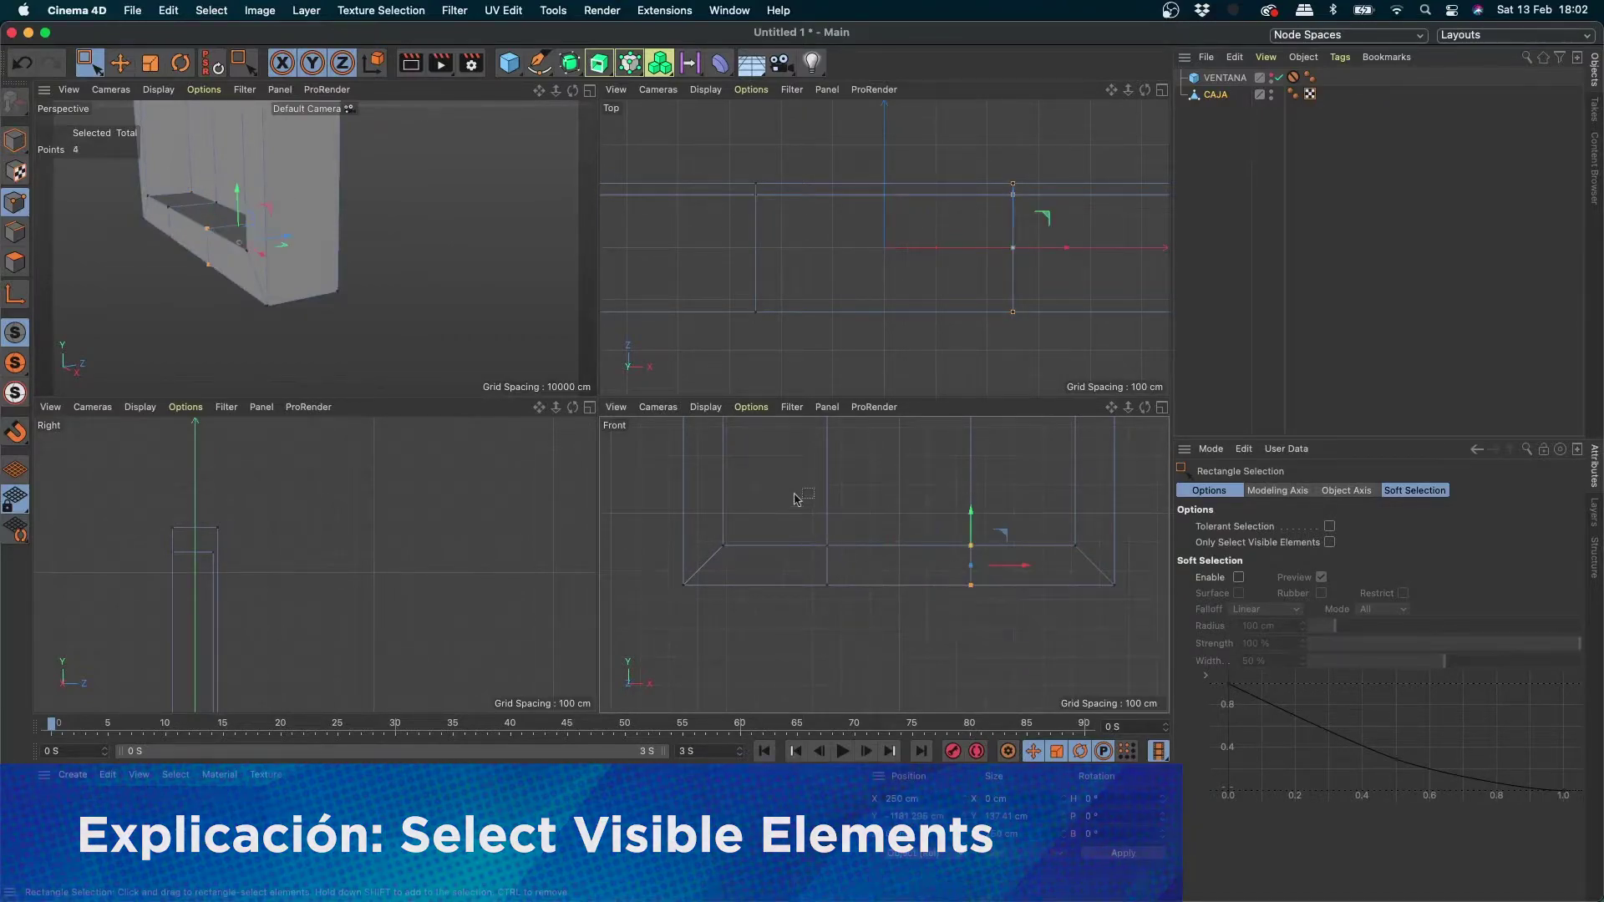
drag(794, 494, 1047, 610)
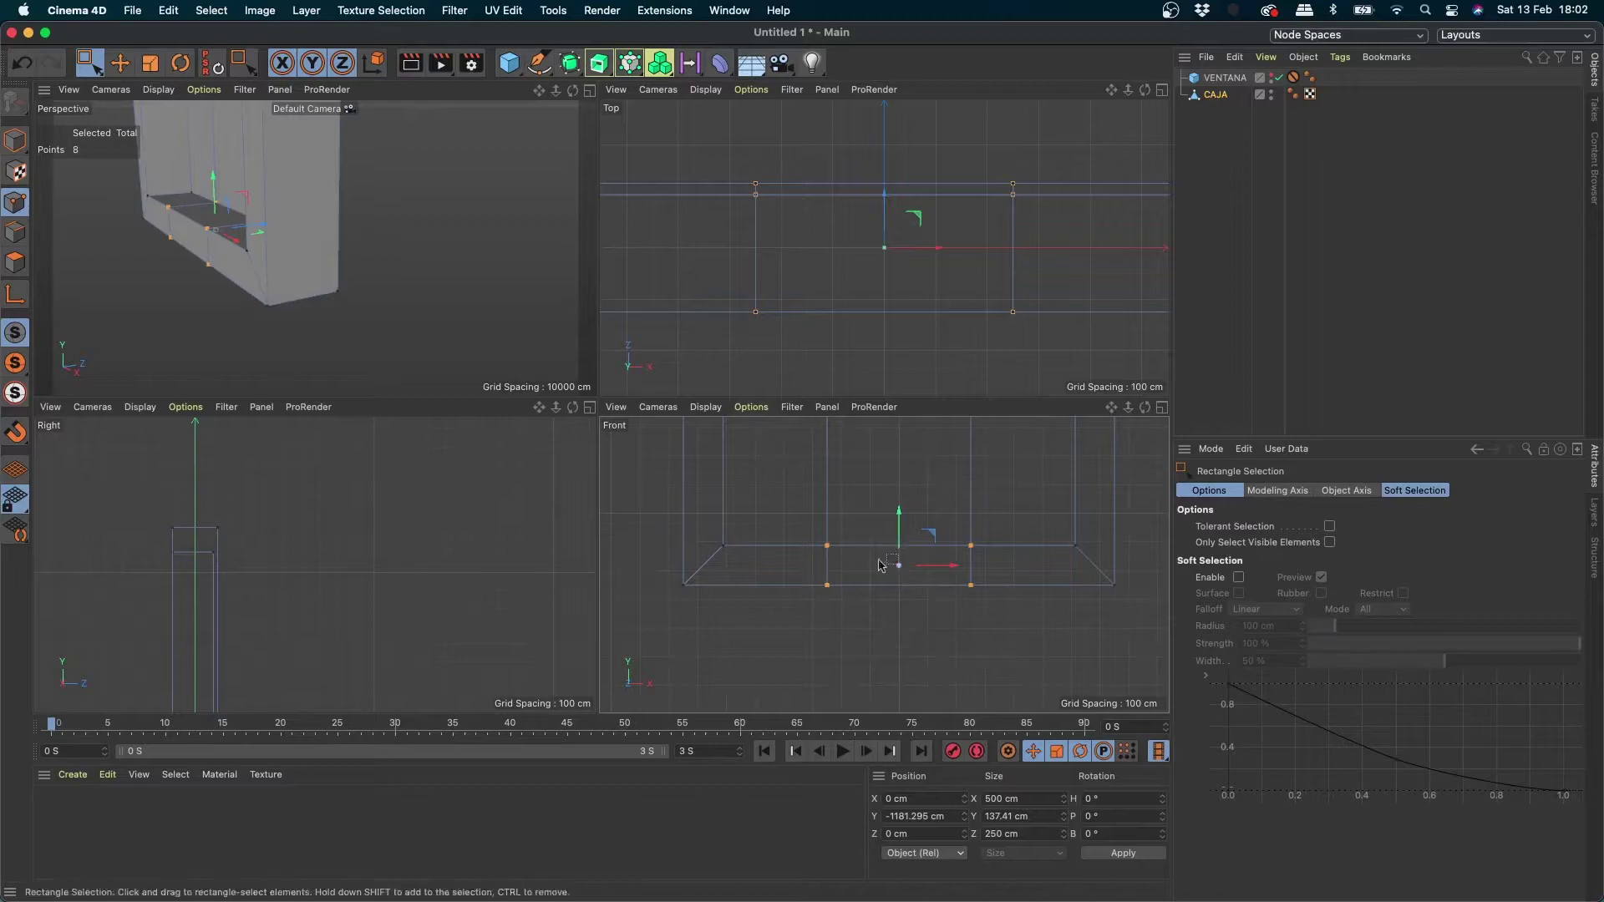
drag(899, 567, 899, 660)
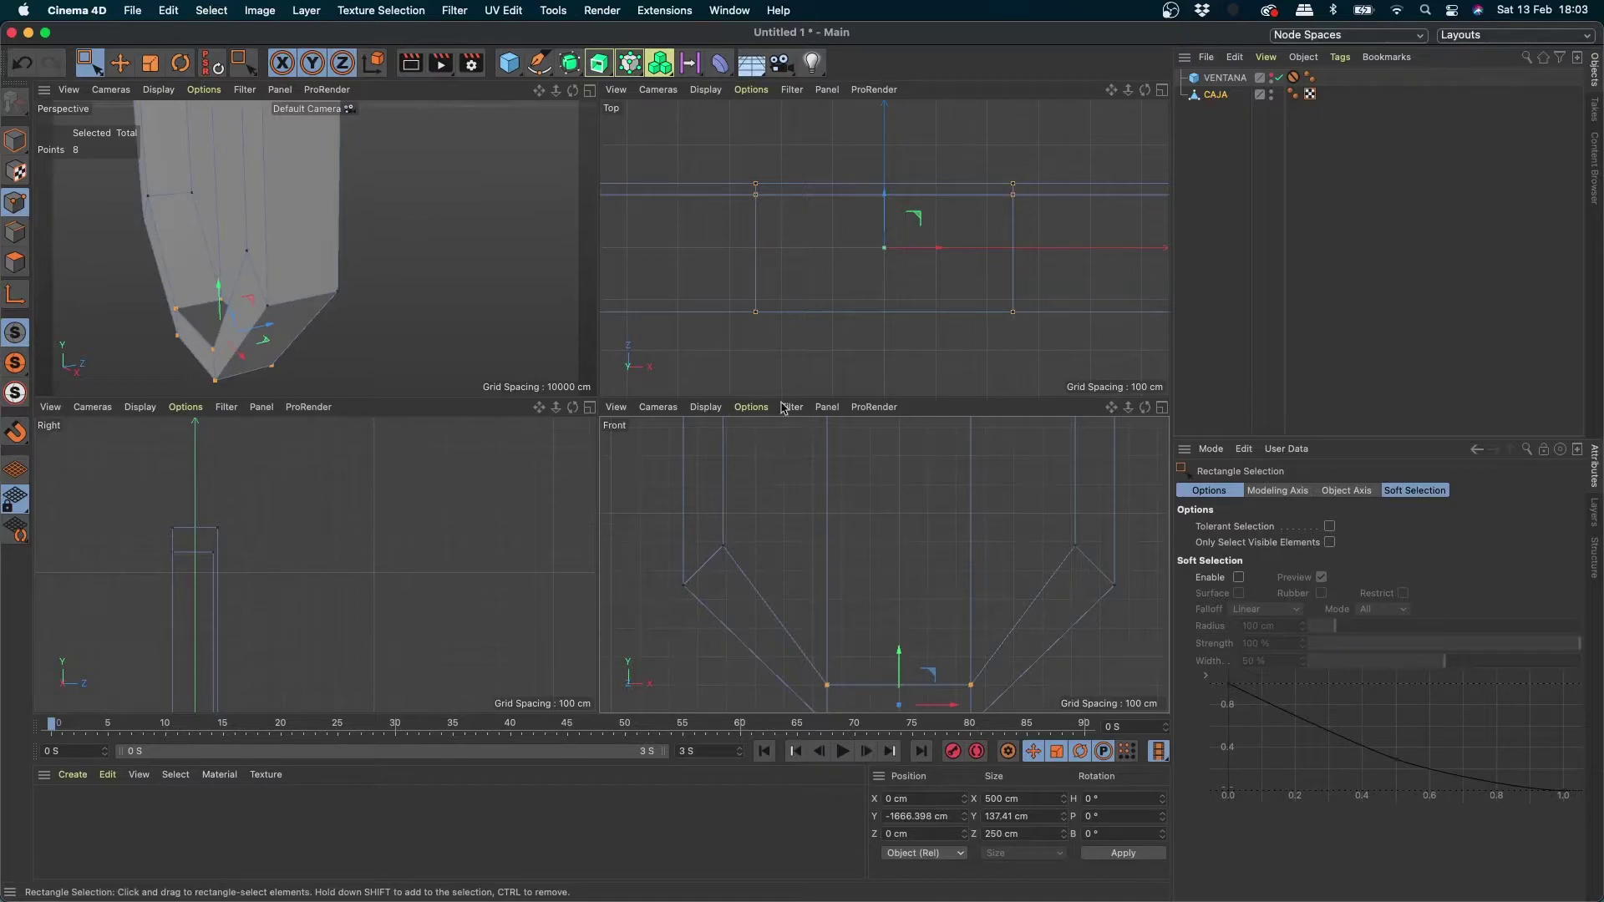
Step: Select CAJA's inner bottom points, front and back, in the front view and move them up to a Y position of about -1505 cm
click(589, 91)
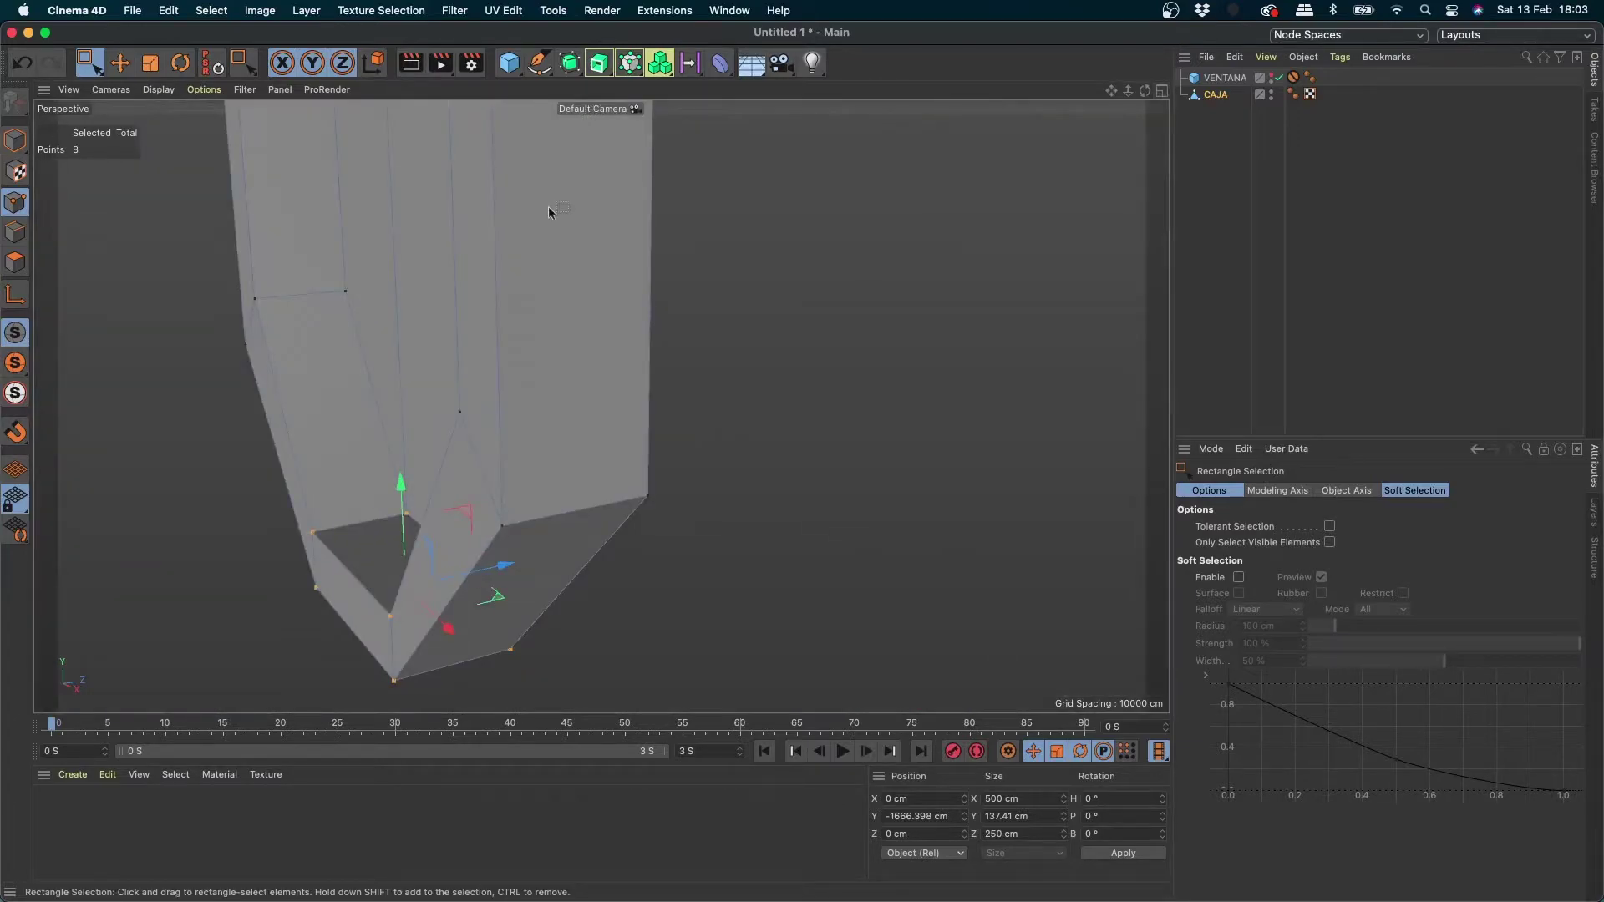
alt+drag(523, 236, 767, 298)
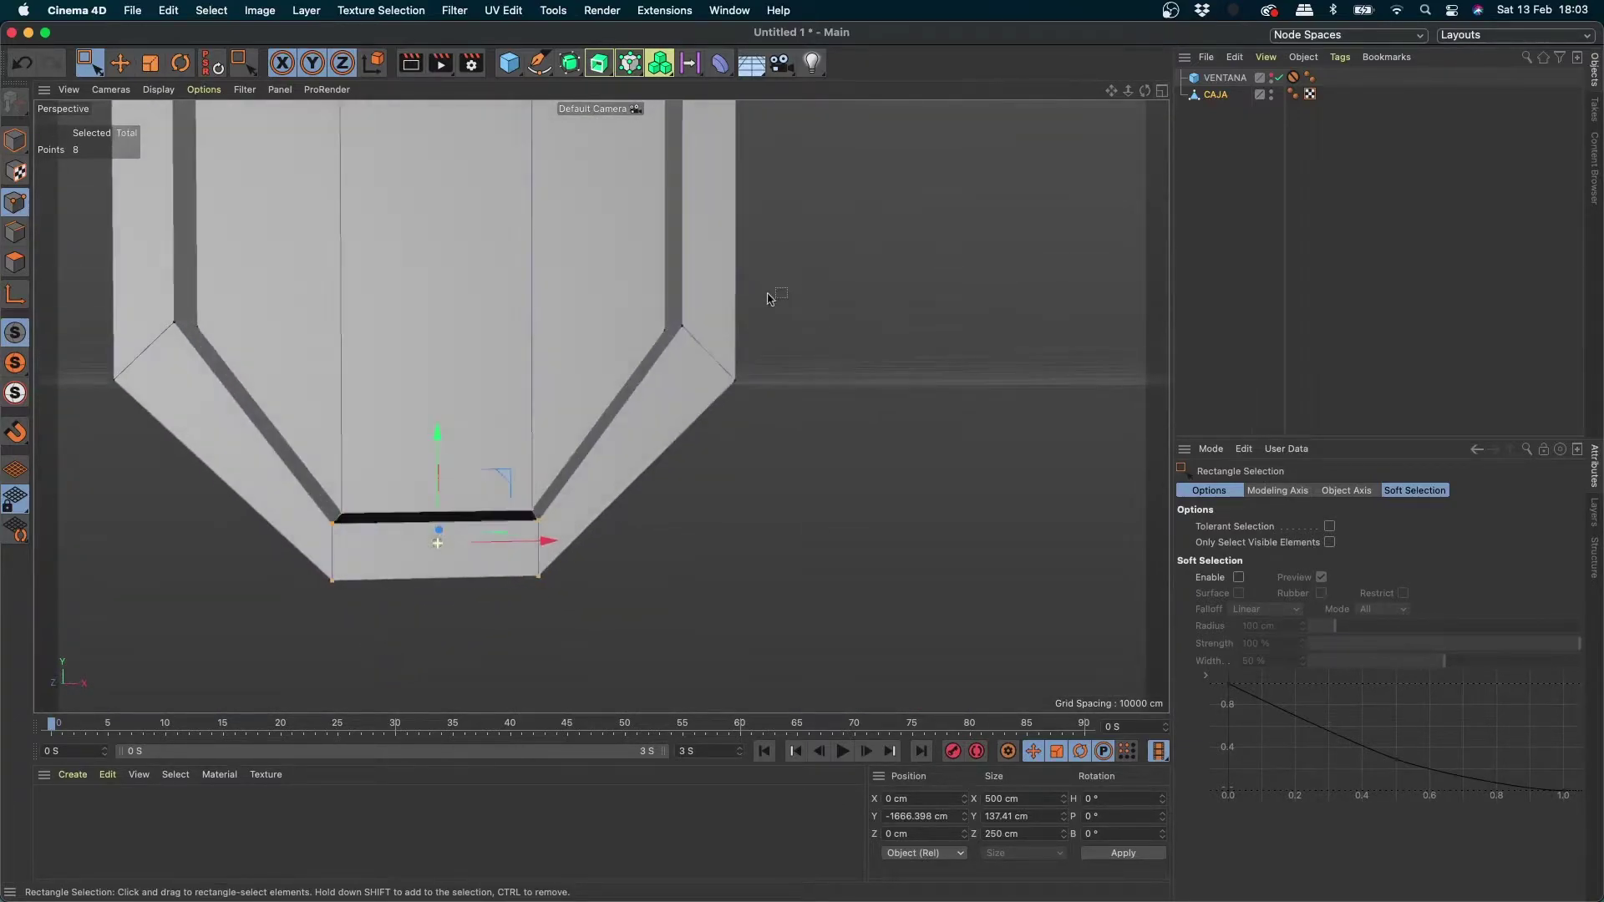
click(1161, 91)
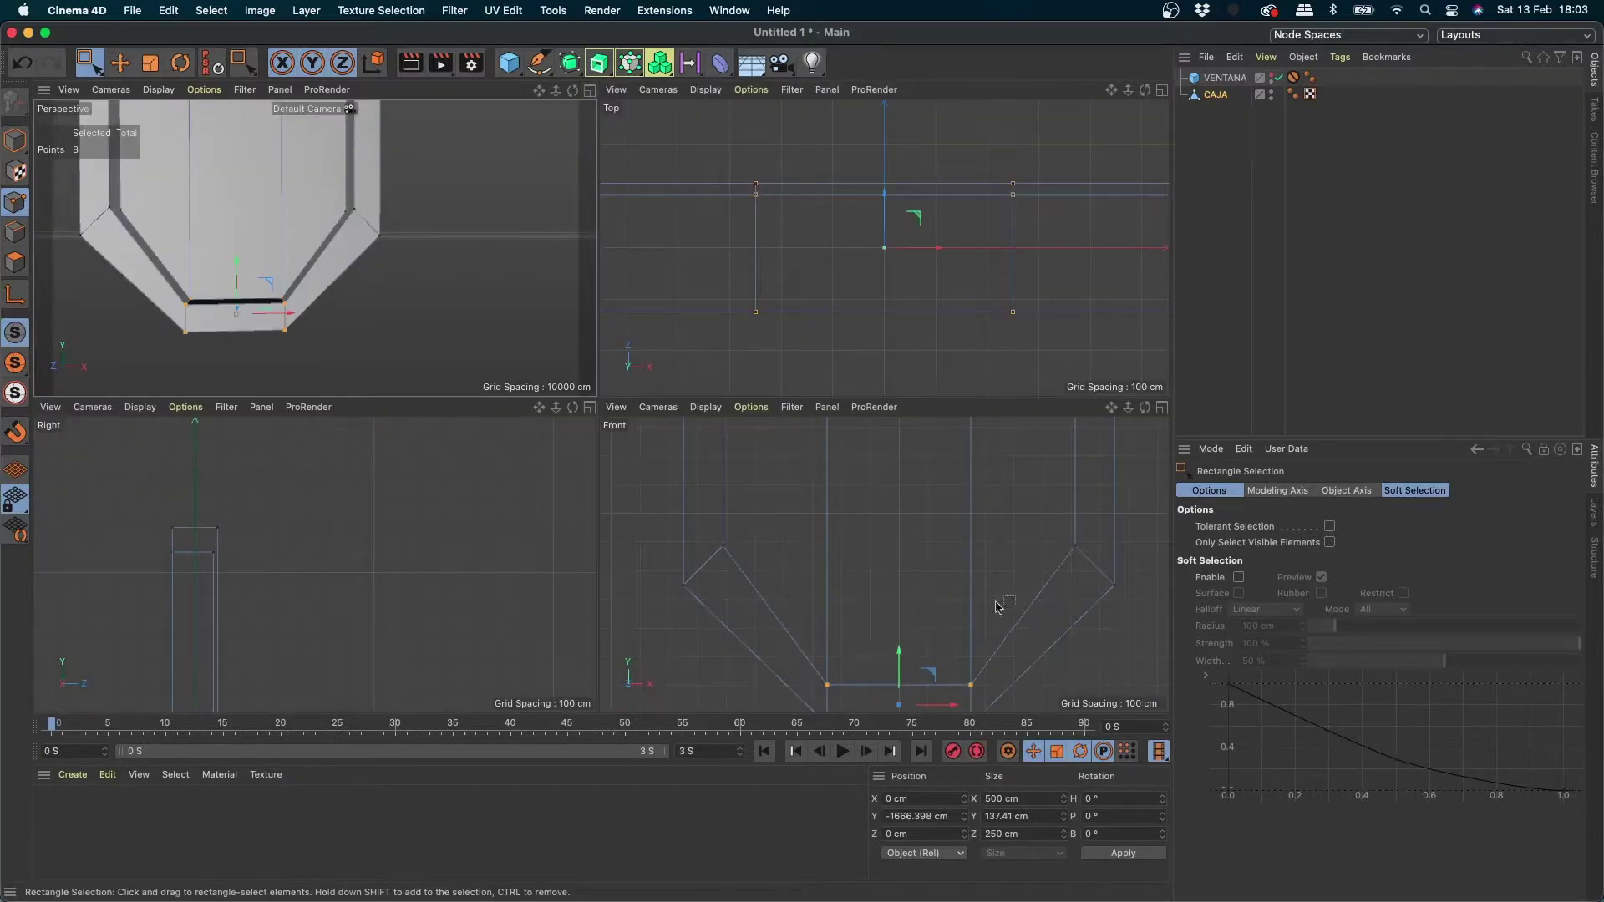
click(968, 605)
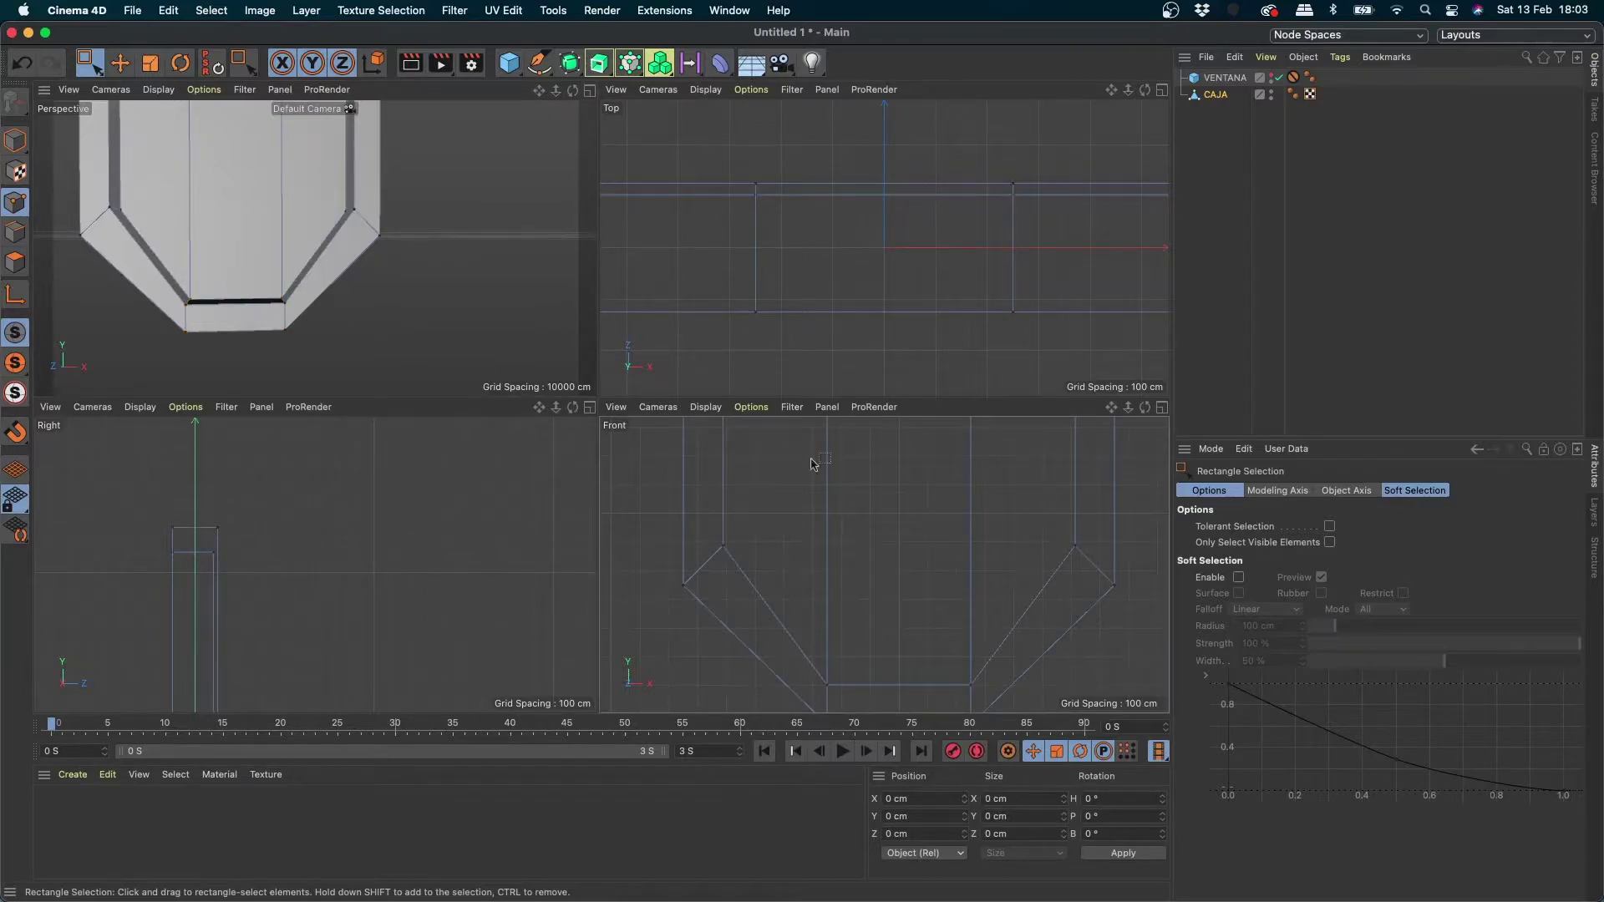
drag(819, 671, 988, 700)
drag(900, 646, 911, 619)
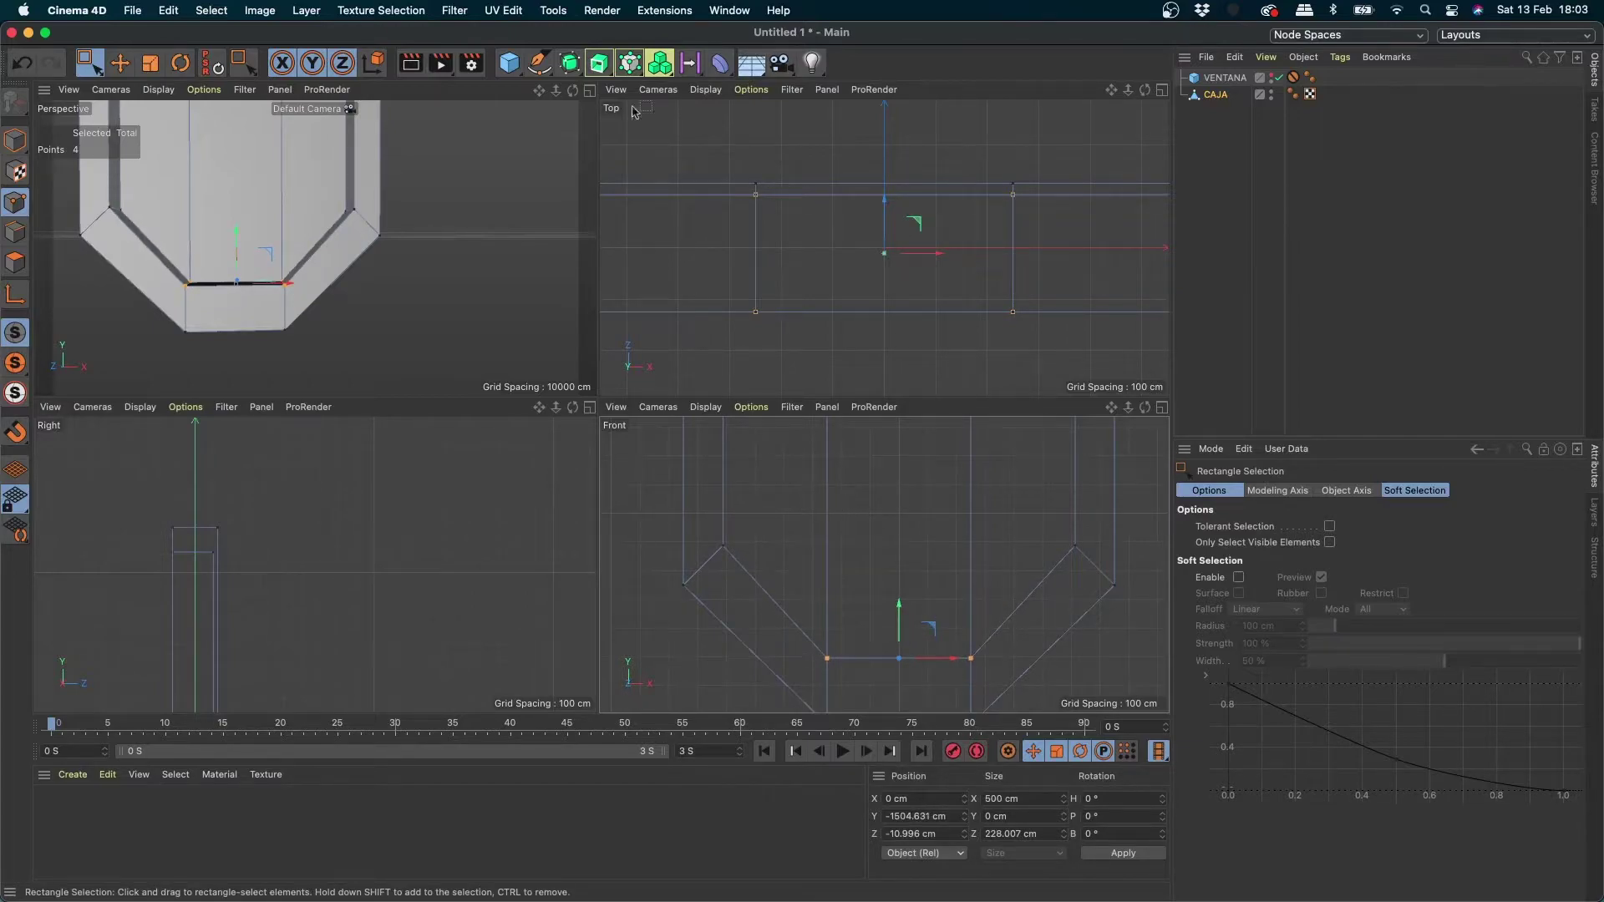
Step: Show the VENTANA object again in the enlarged perspective view with the whole frame framed
click(590, 90)
scroll(712, 258, down, 5)
alt+middle_drag(700, 274, 634, 518)
scroll(705, 347, down, 5)
alt+drag(621, 401, 691, 414)
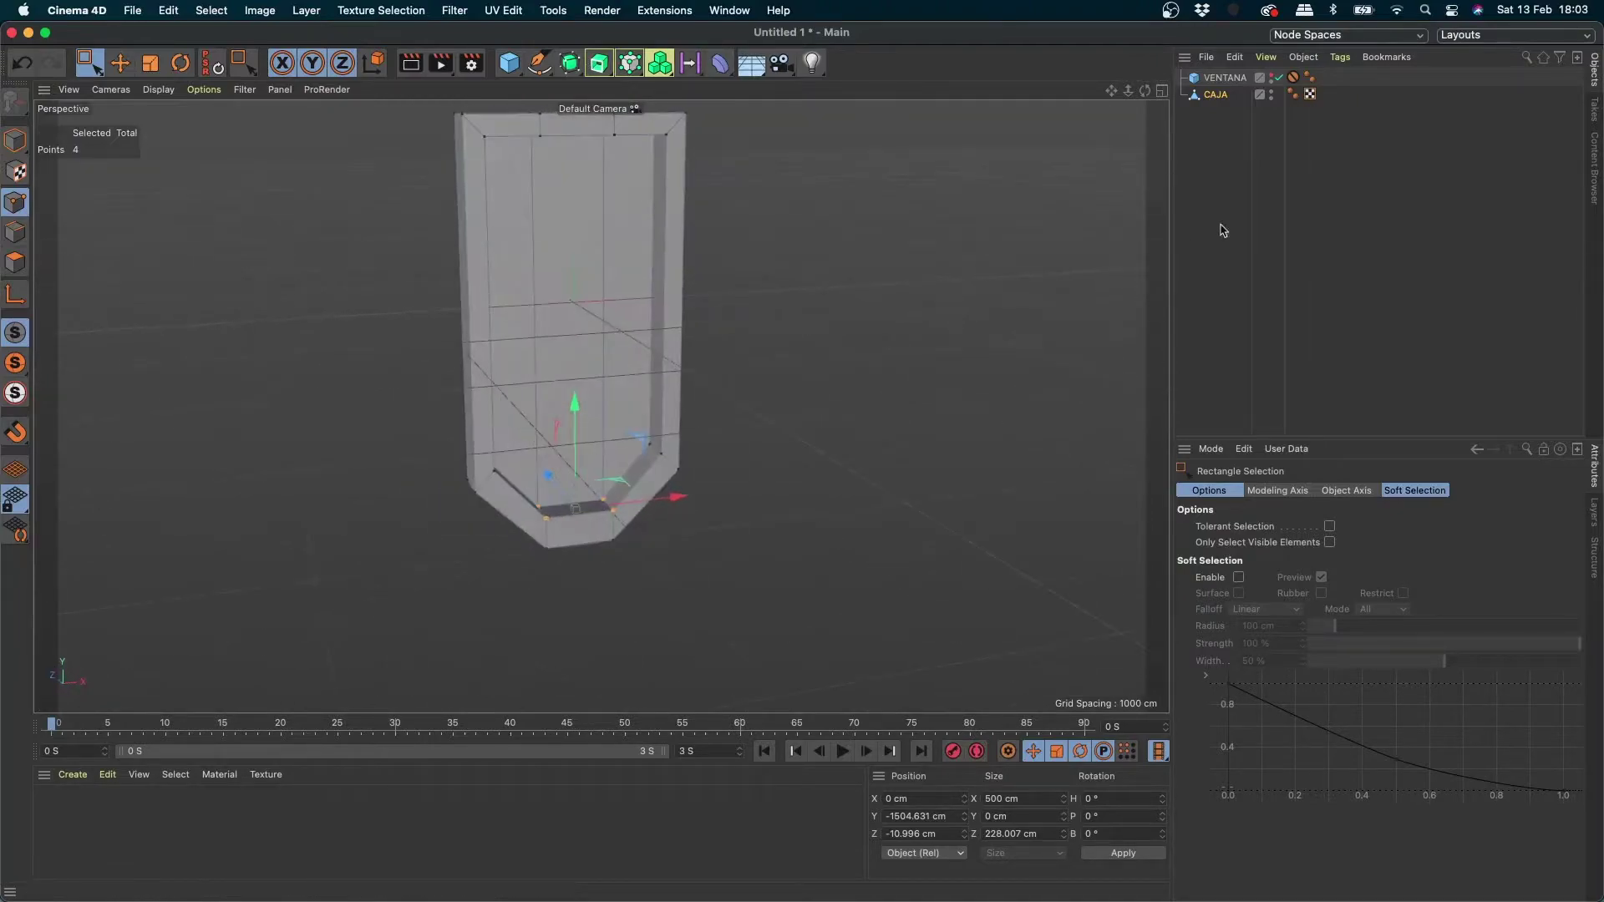
click(1271, 76)
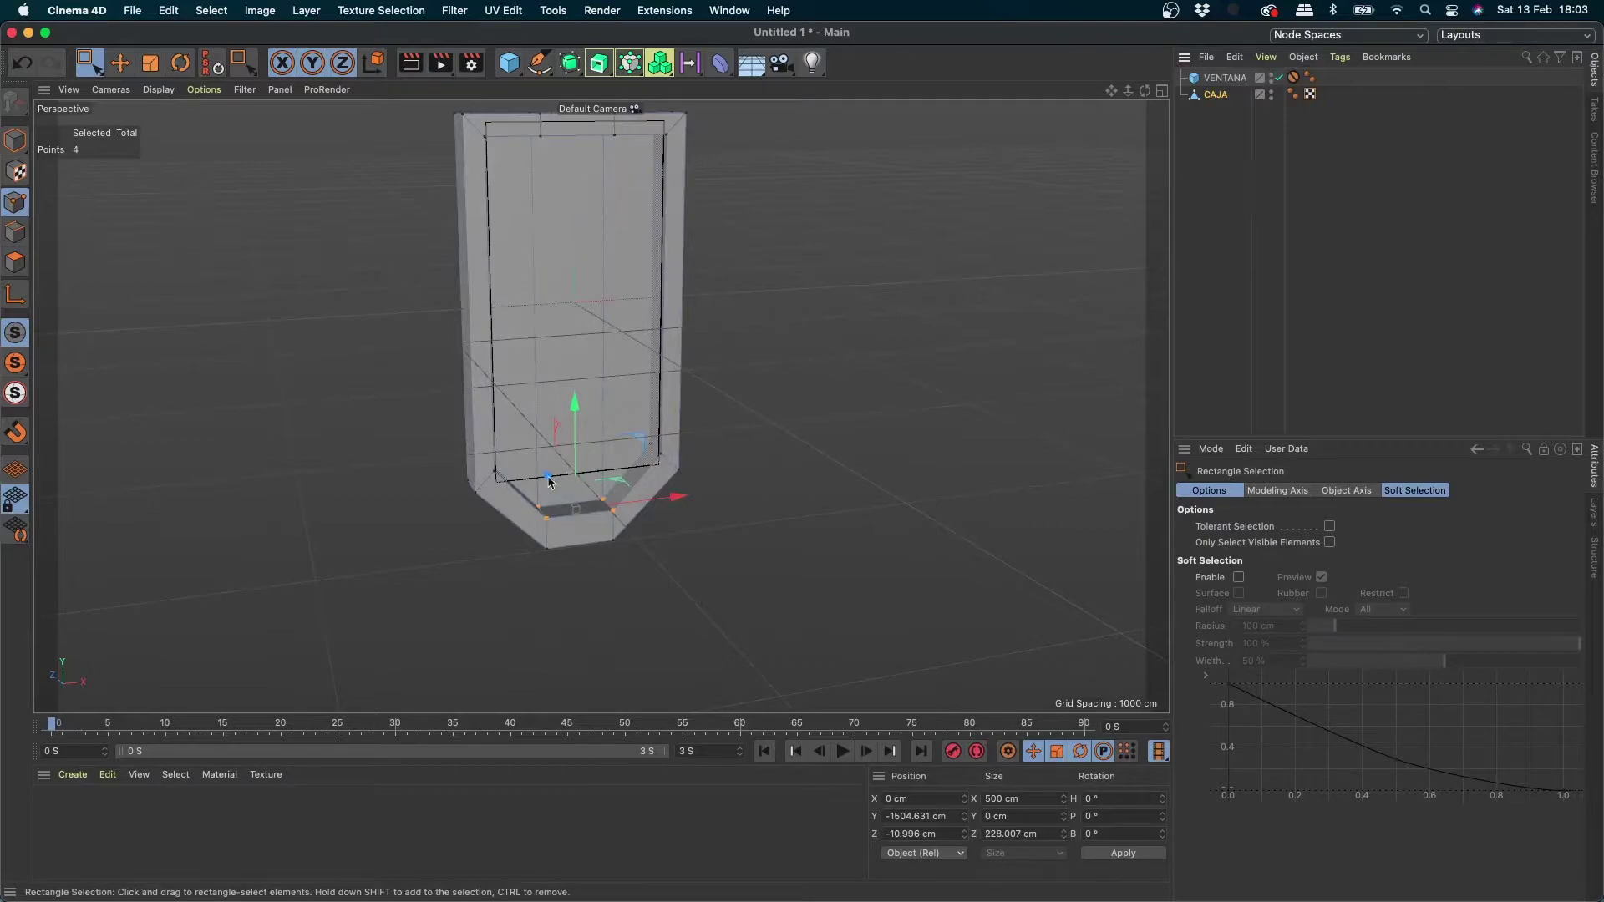
Step: Examine the reshaped bottom of the frame against VENTANA from several angles and clear the point selection
alt+right_drag(585, 434, 638, 399)
alt+drag(639, 399, 473, 471)
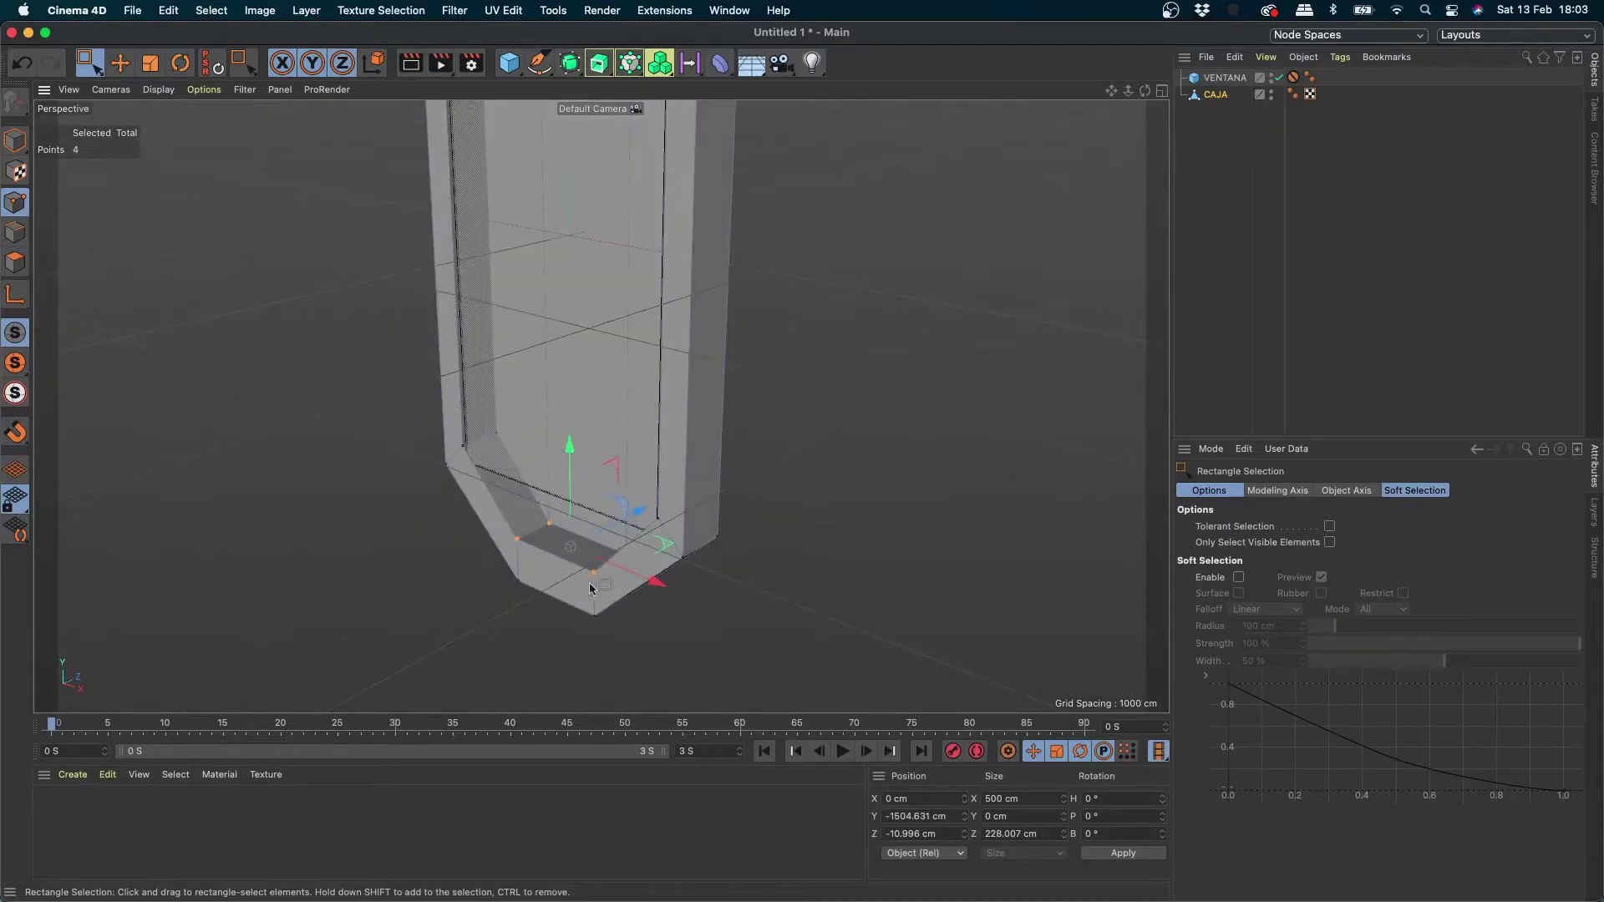
alt+right_drag(618, 591, 585, 581)
alt+middle_drag(586, 586, 687, 414)
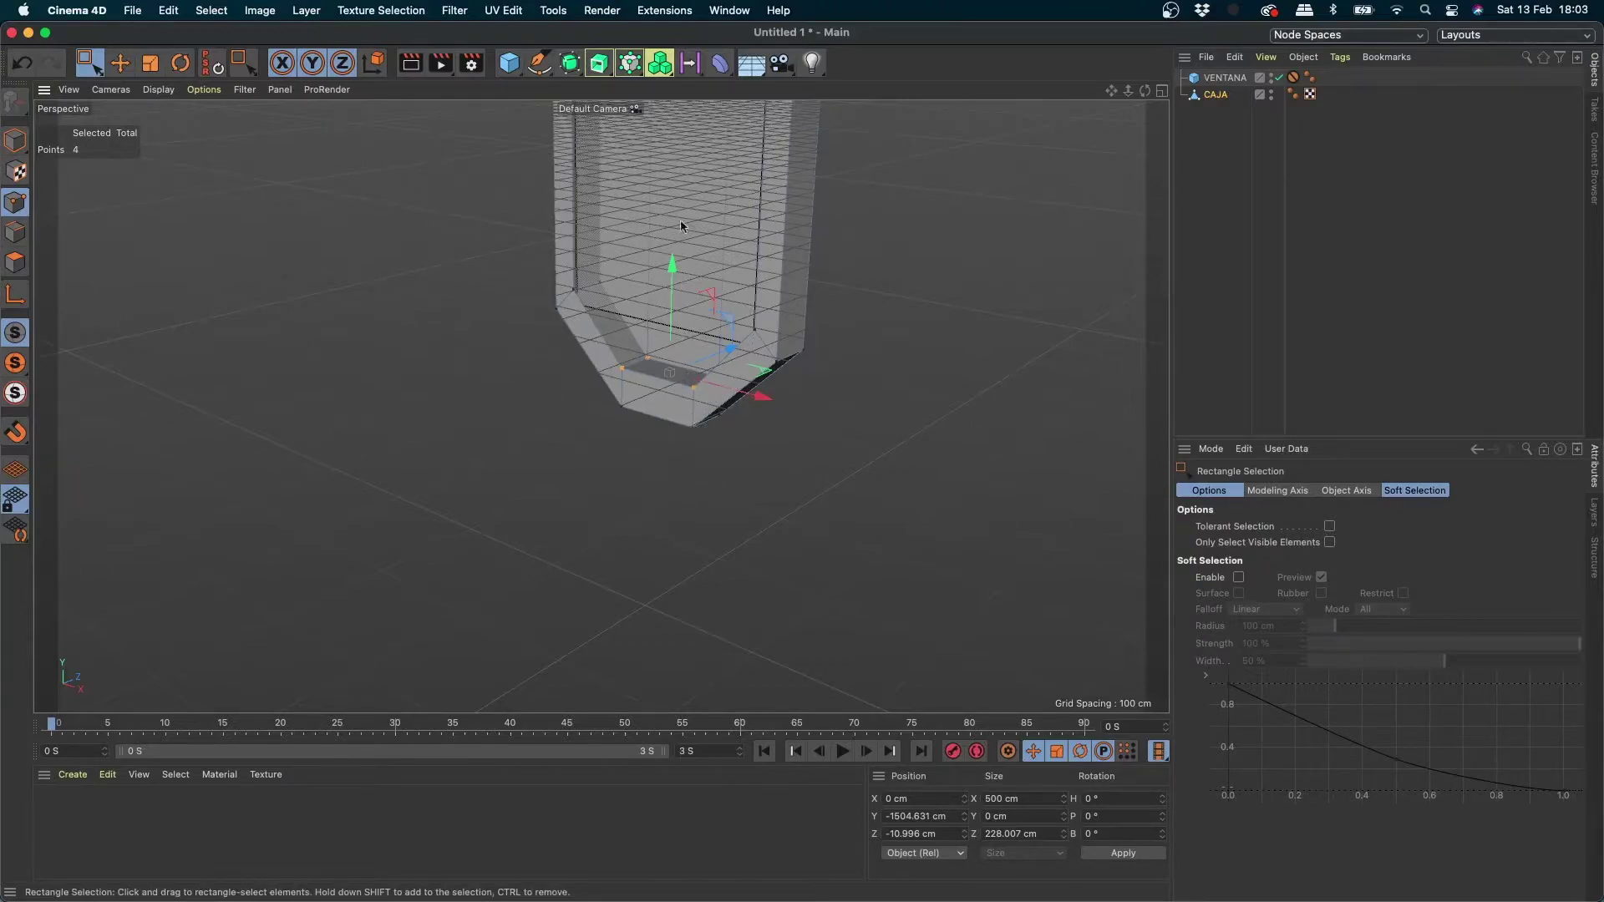
alt+middle_drag(723, 171, 610, 504)
alt+right_drag(634, 359, 614, 380)
alt+drag(614, 380, 642, 272)
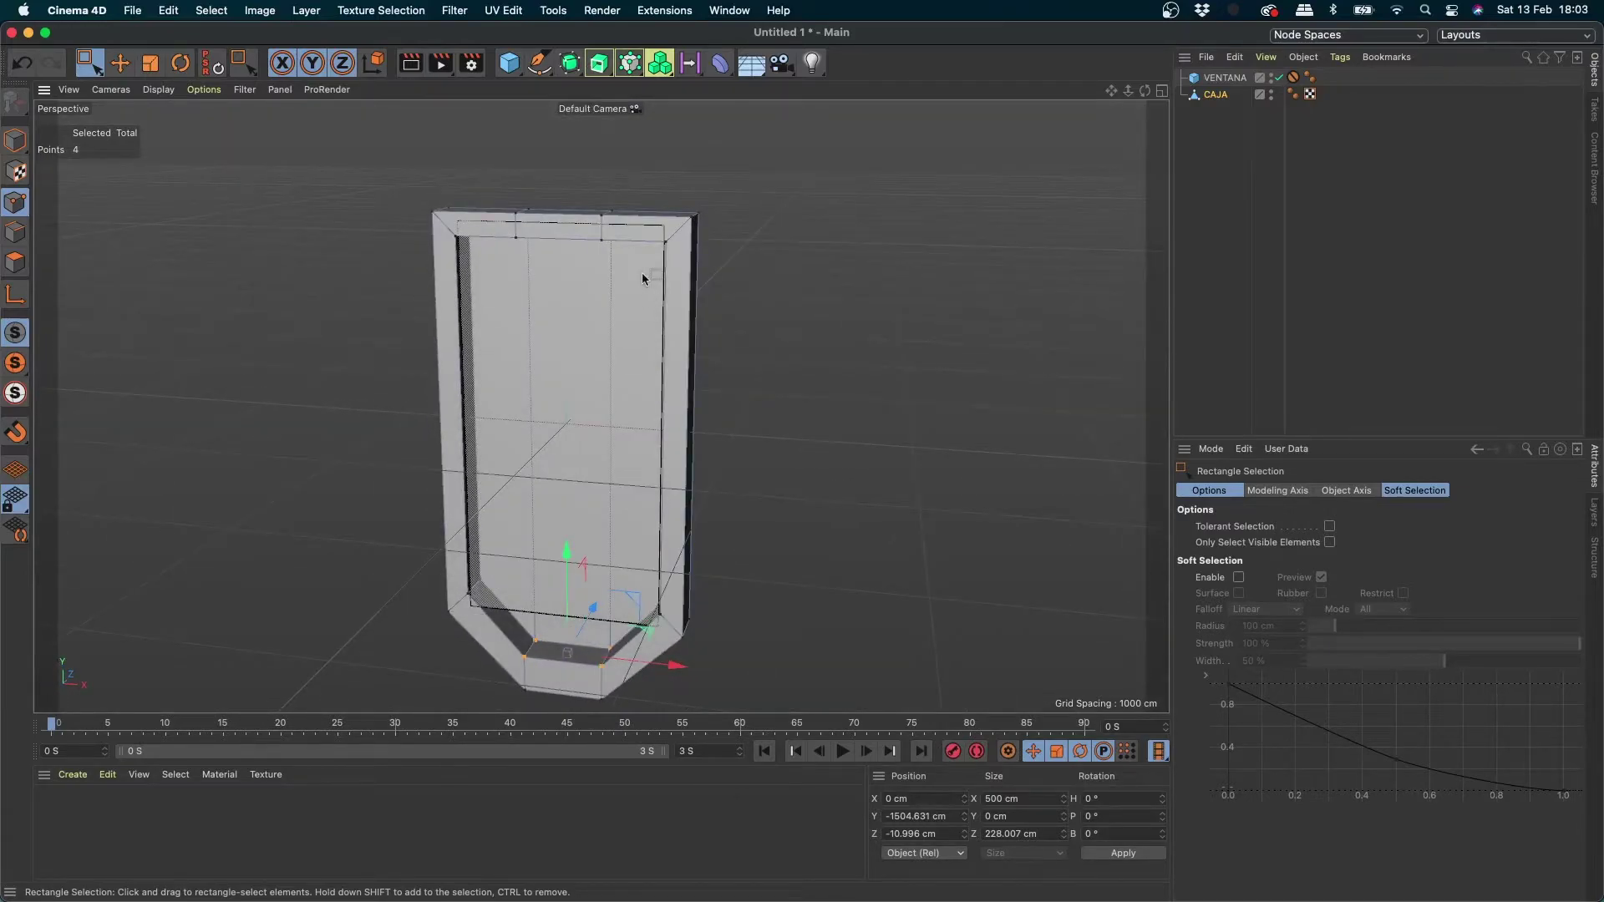
click(865, 268)
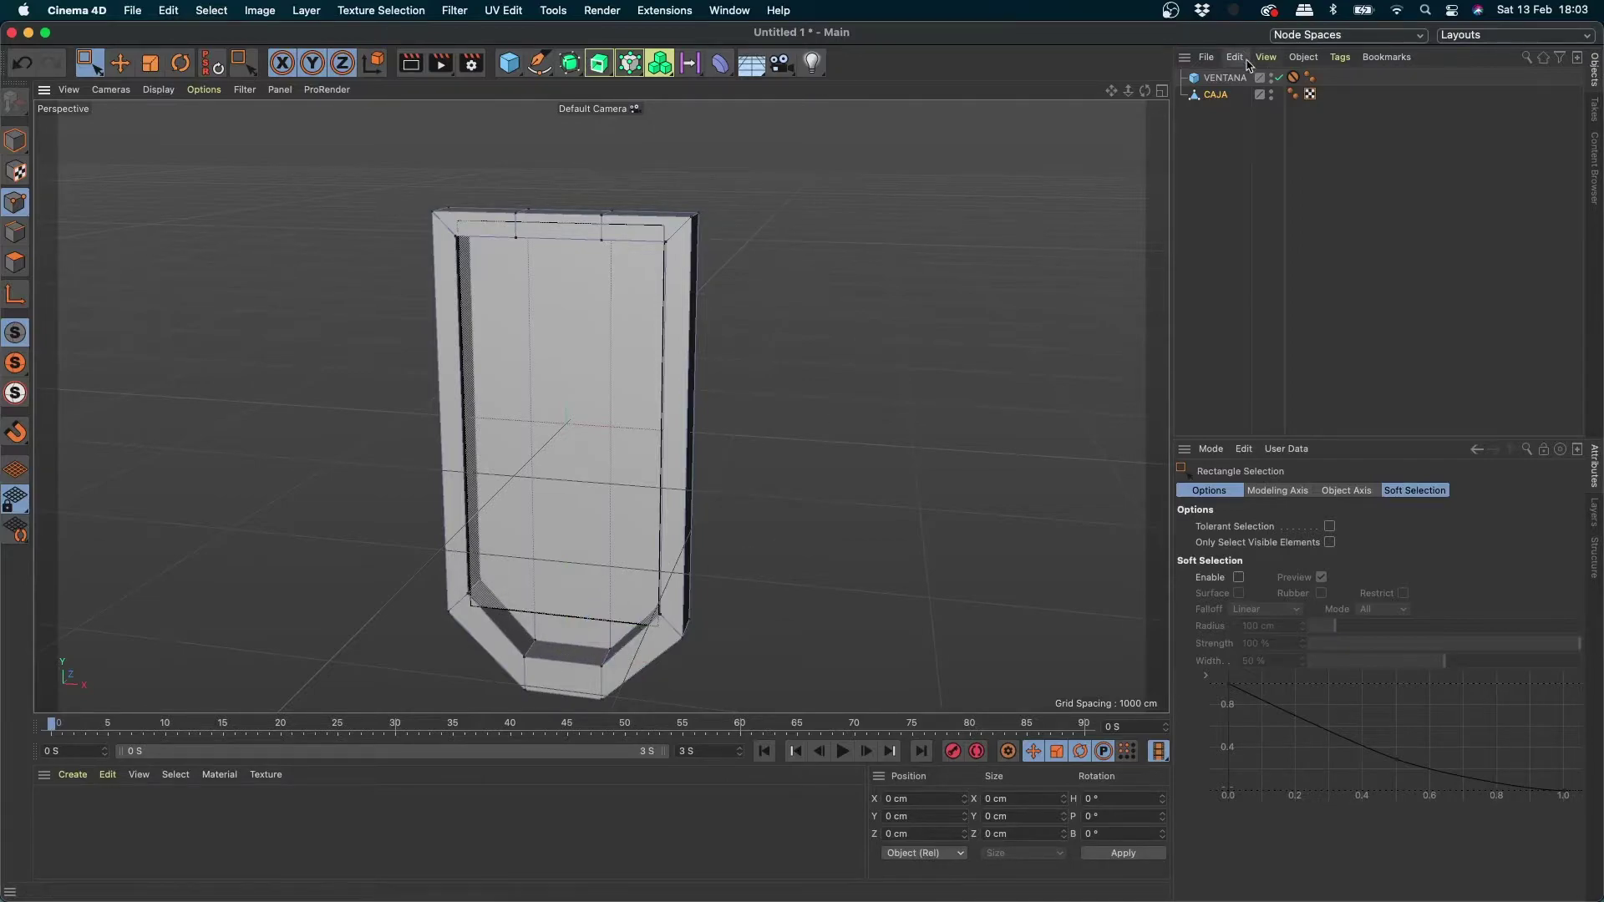
Step: Rename the CAJA object as CONTENEDOR
double_click(1209, 95)
text(TENEDOR)
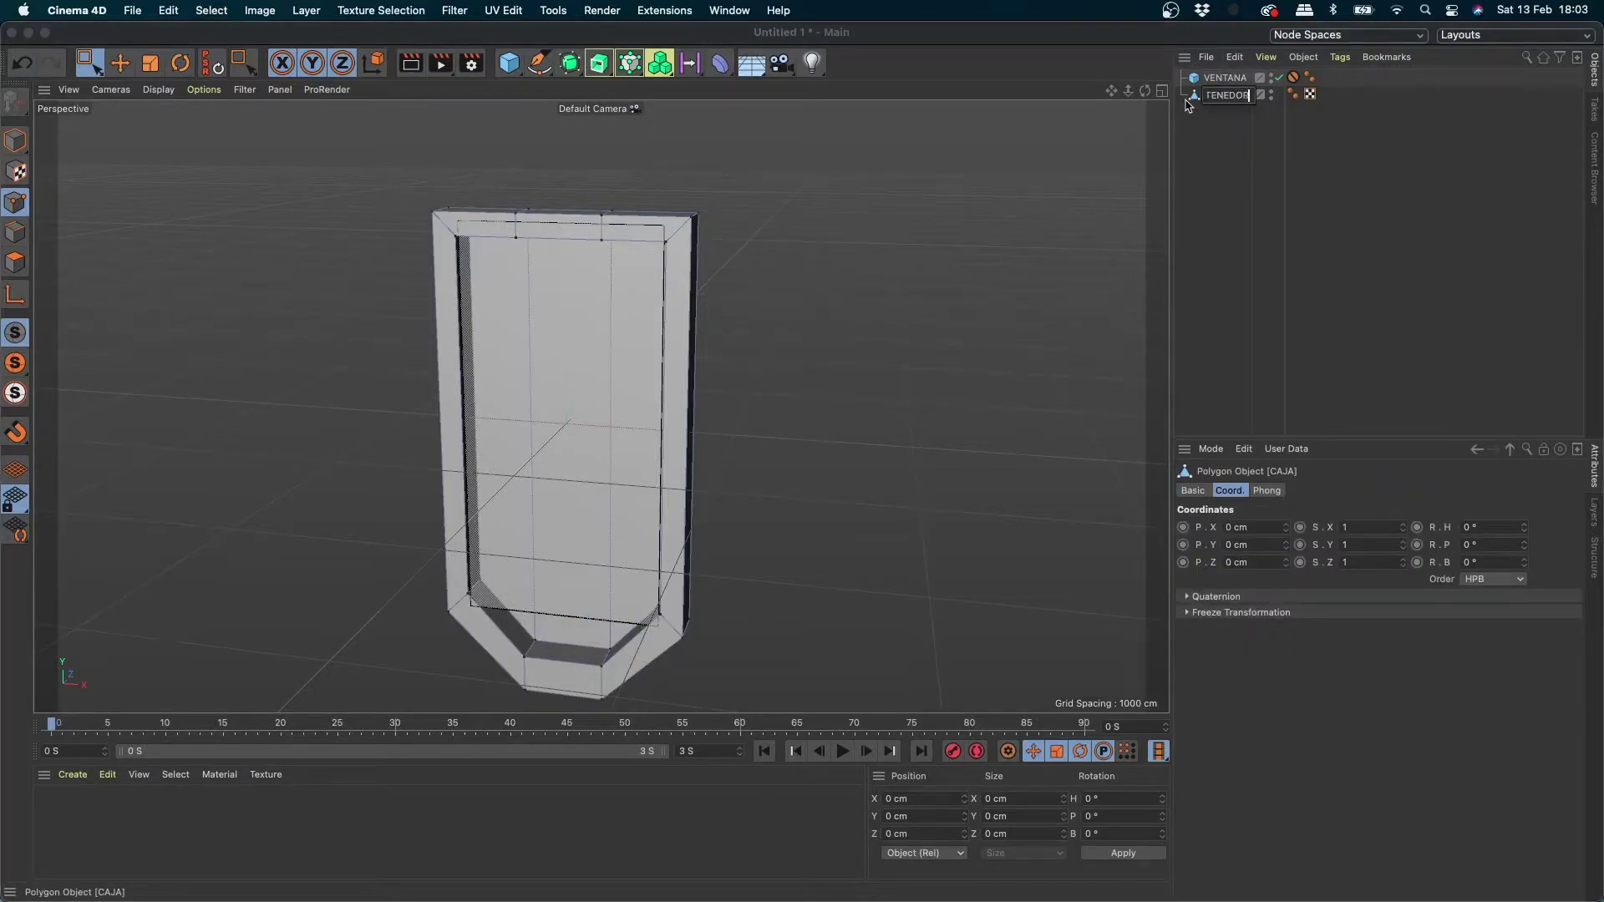
key(Return)
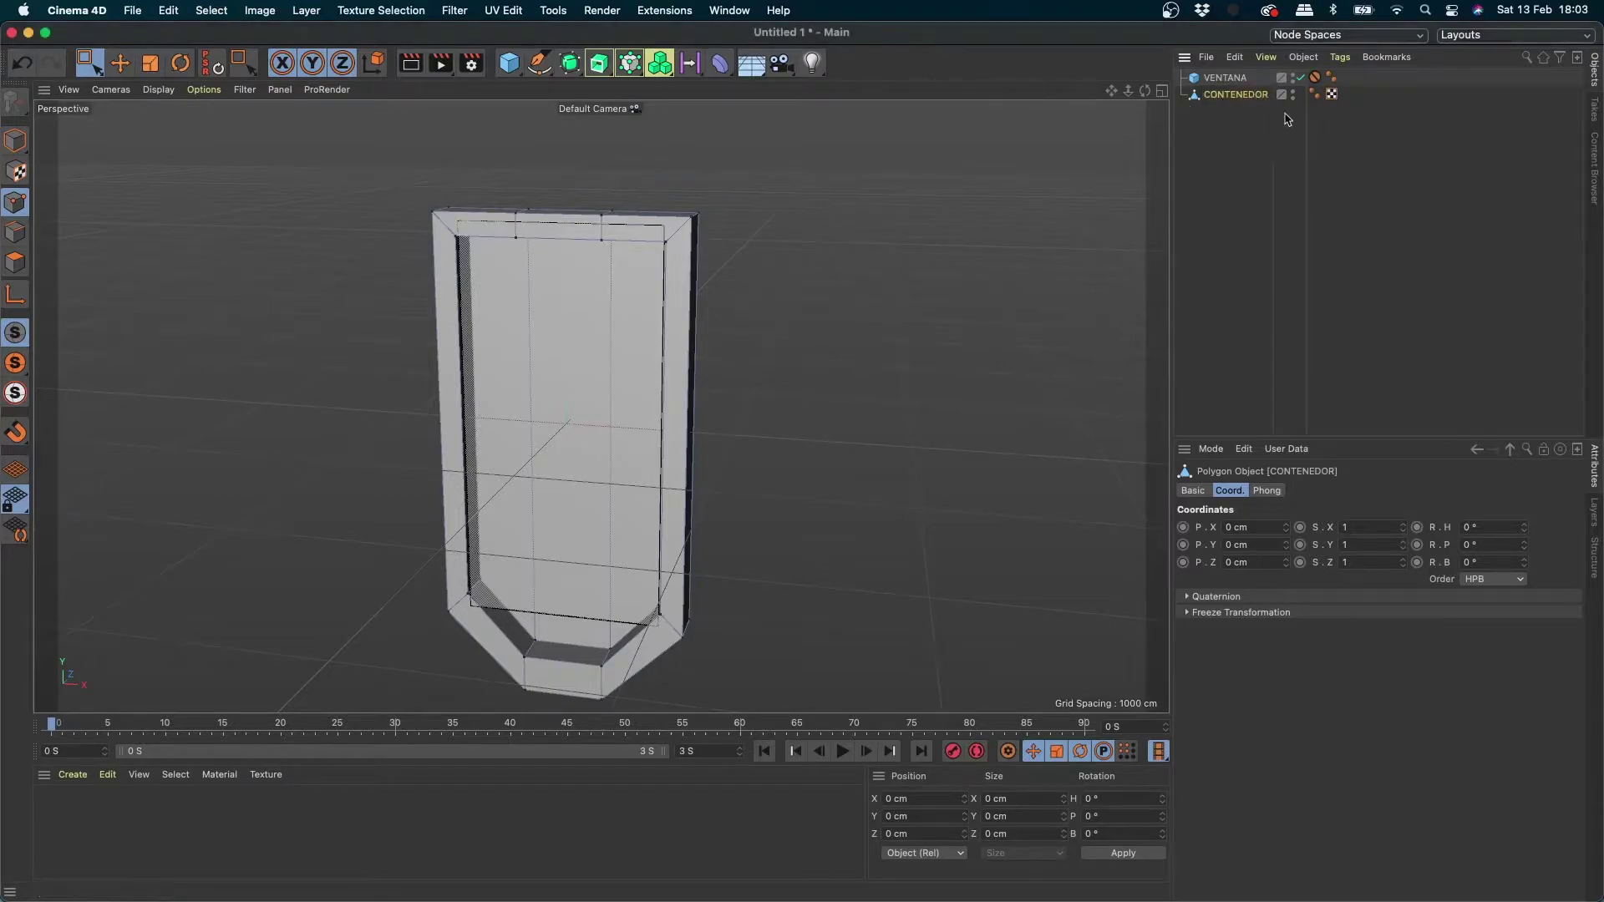
Step: Try grouping VENTANA and CONTENEDOR under a null, and undo the grouping
drag(1290, 125, 1164, 12)
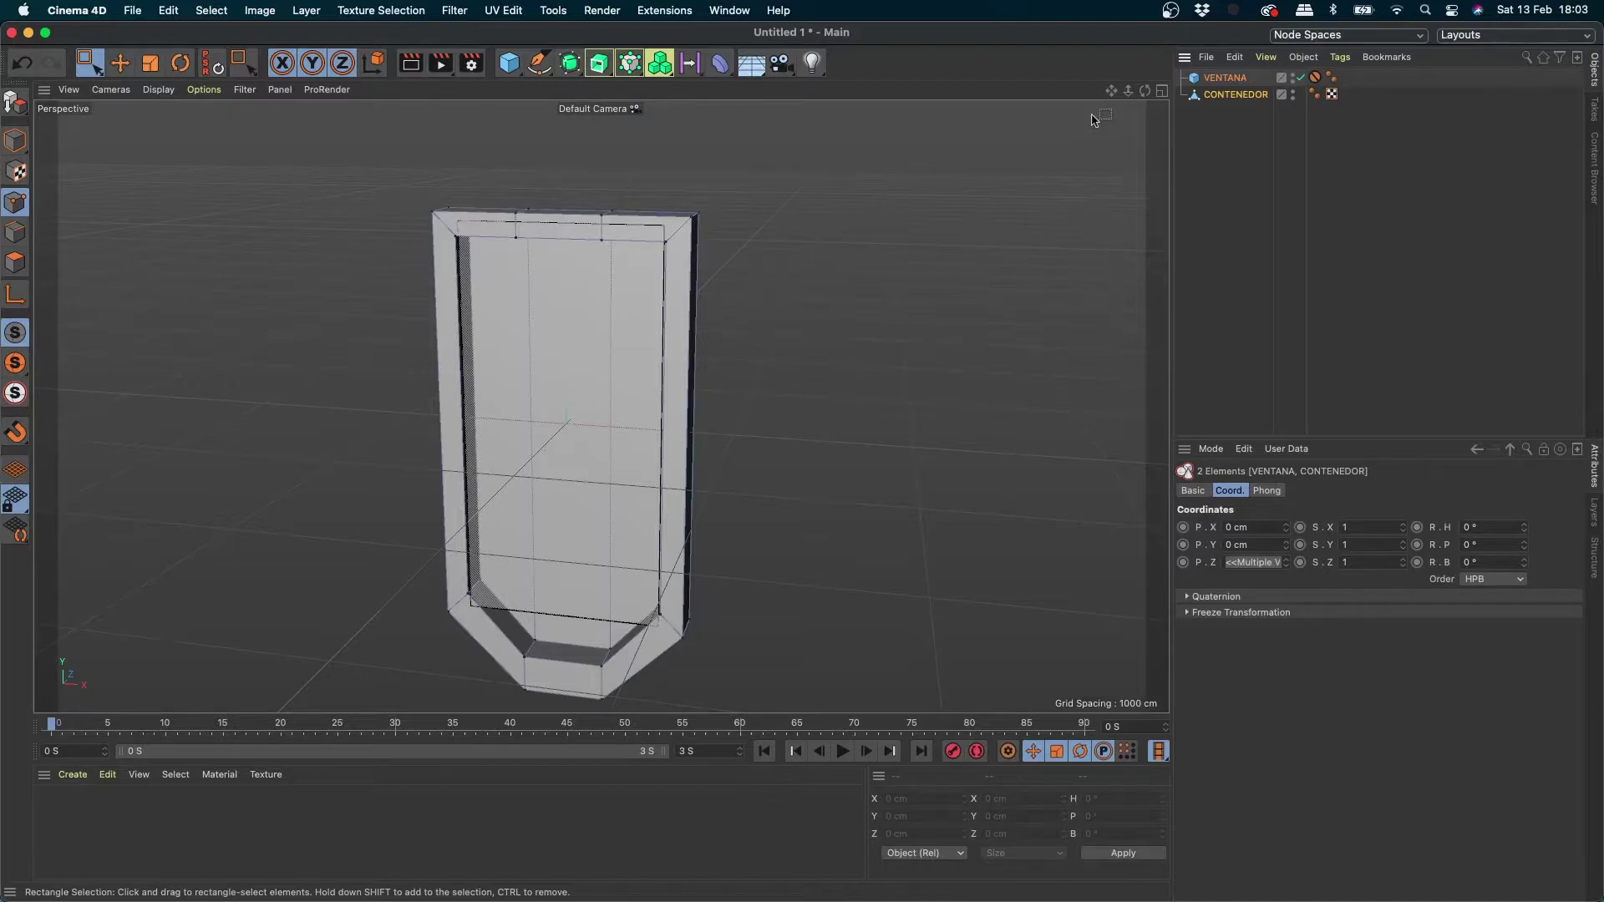
key(alt+g)
click(1181, 78)
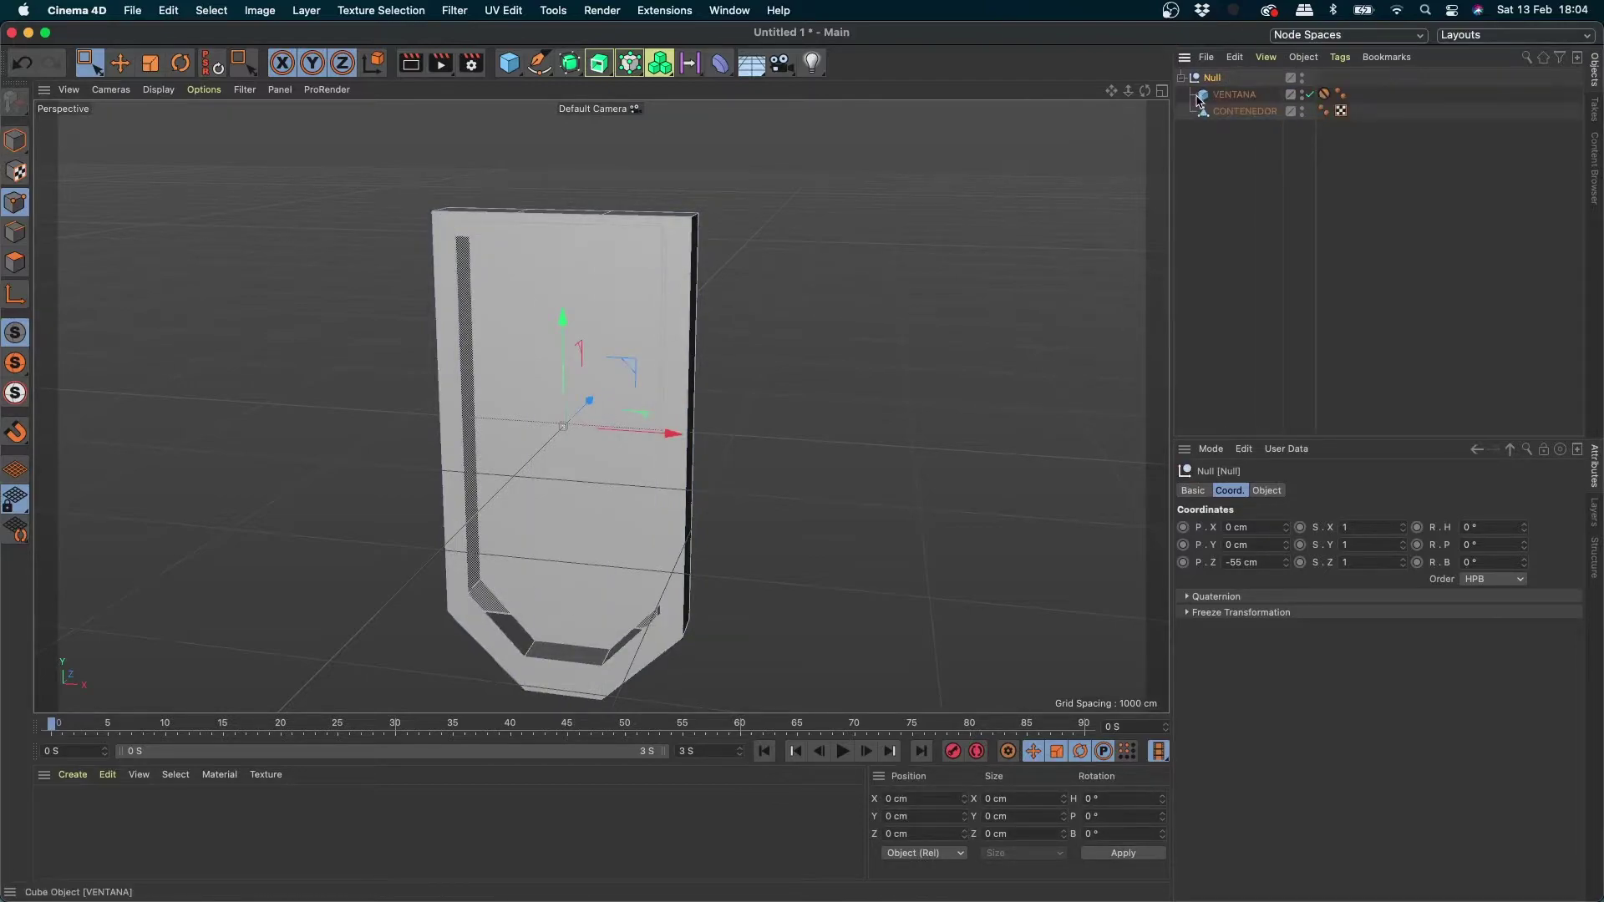
key(super+z)
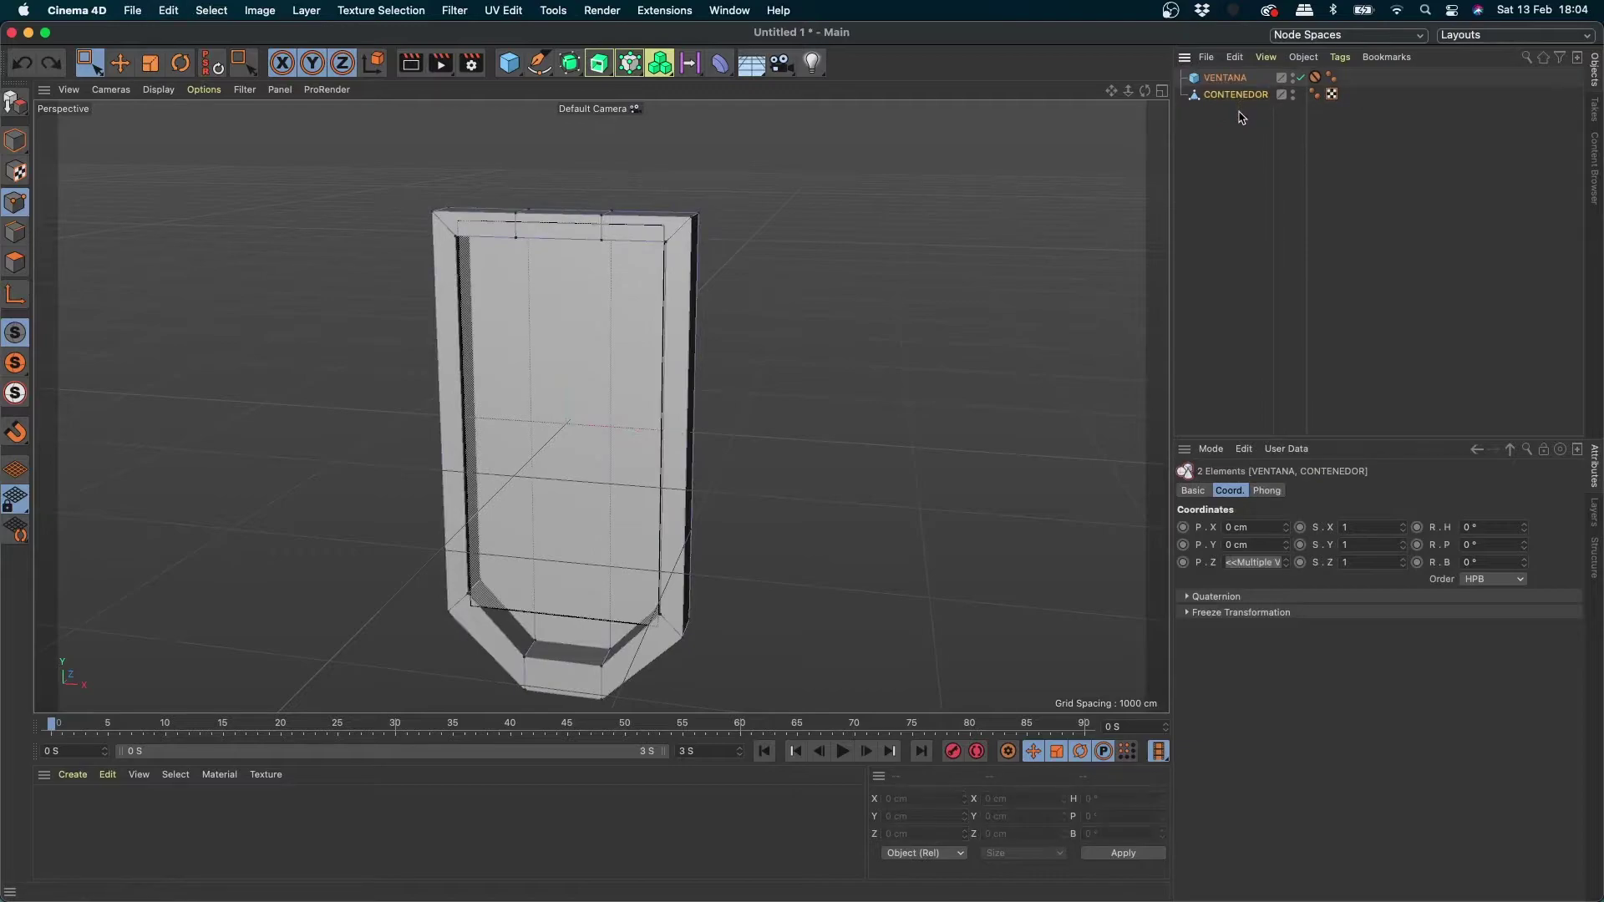
Step: Select both VENTANA and CONTENEDOR and add them to a new layer
click(1234, 140)
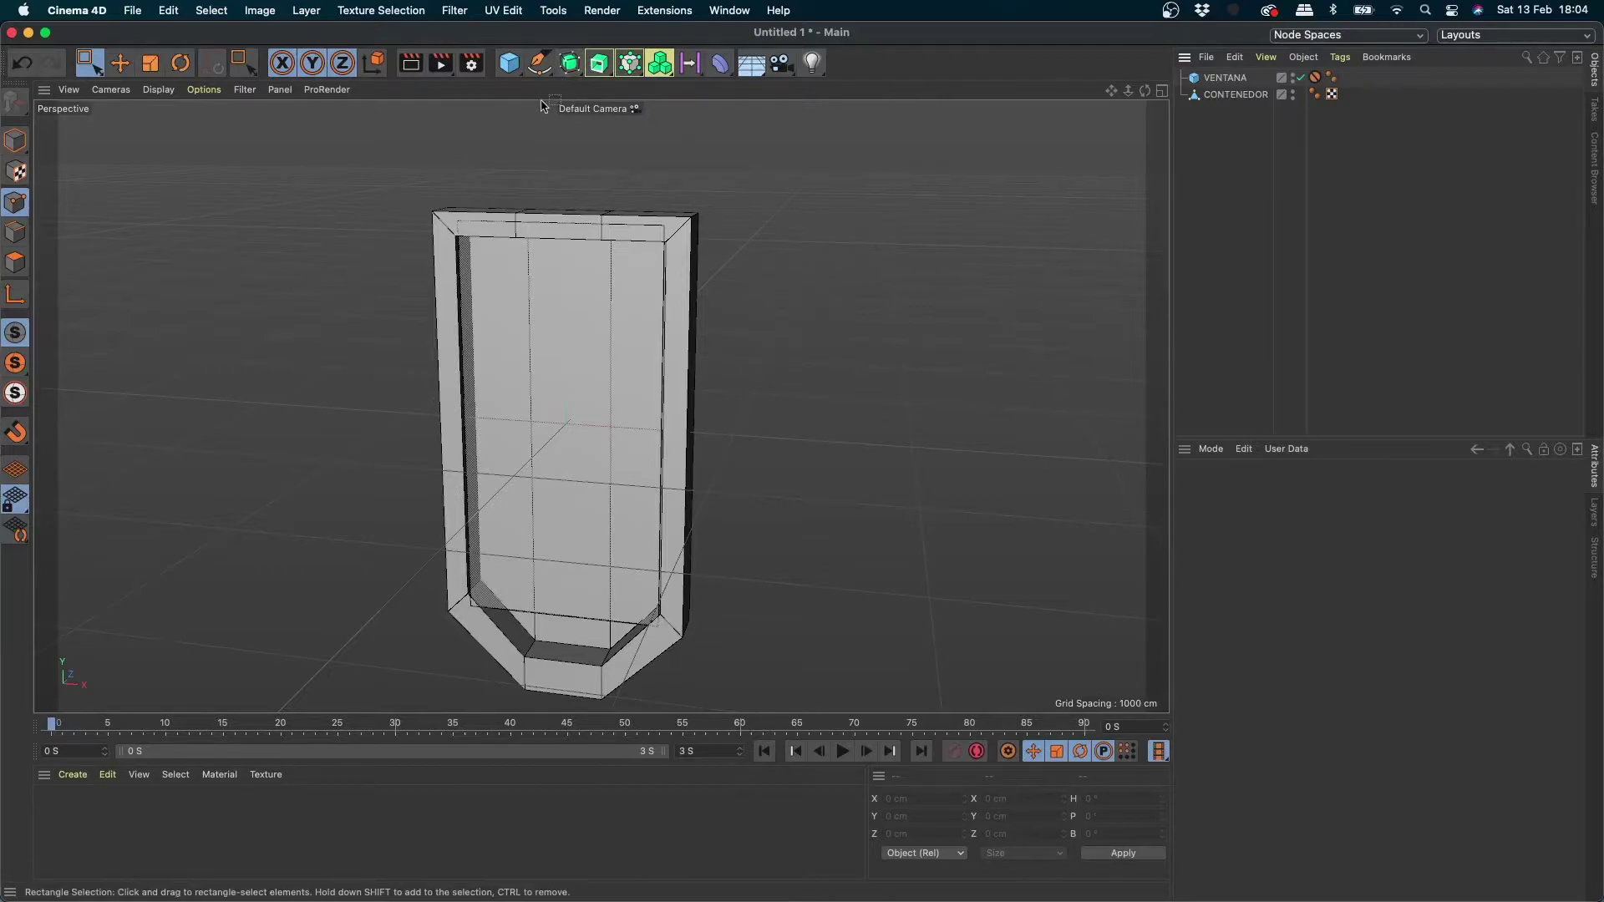
drag(1264, 112, 1194, 67)
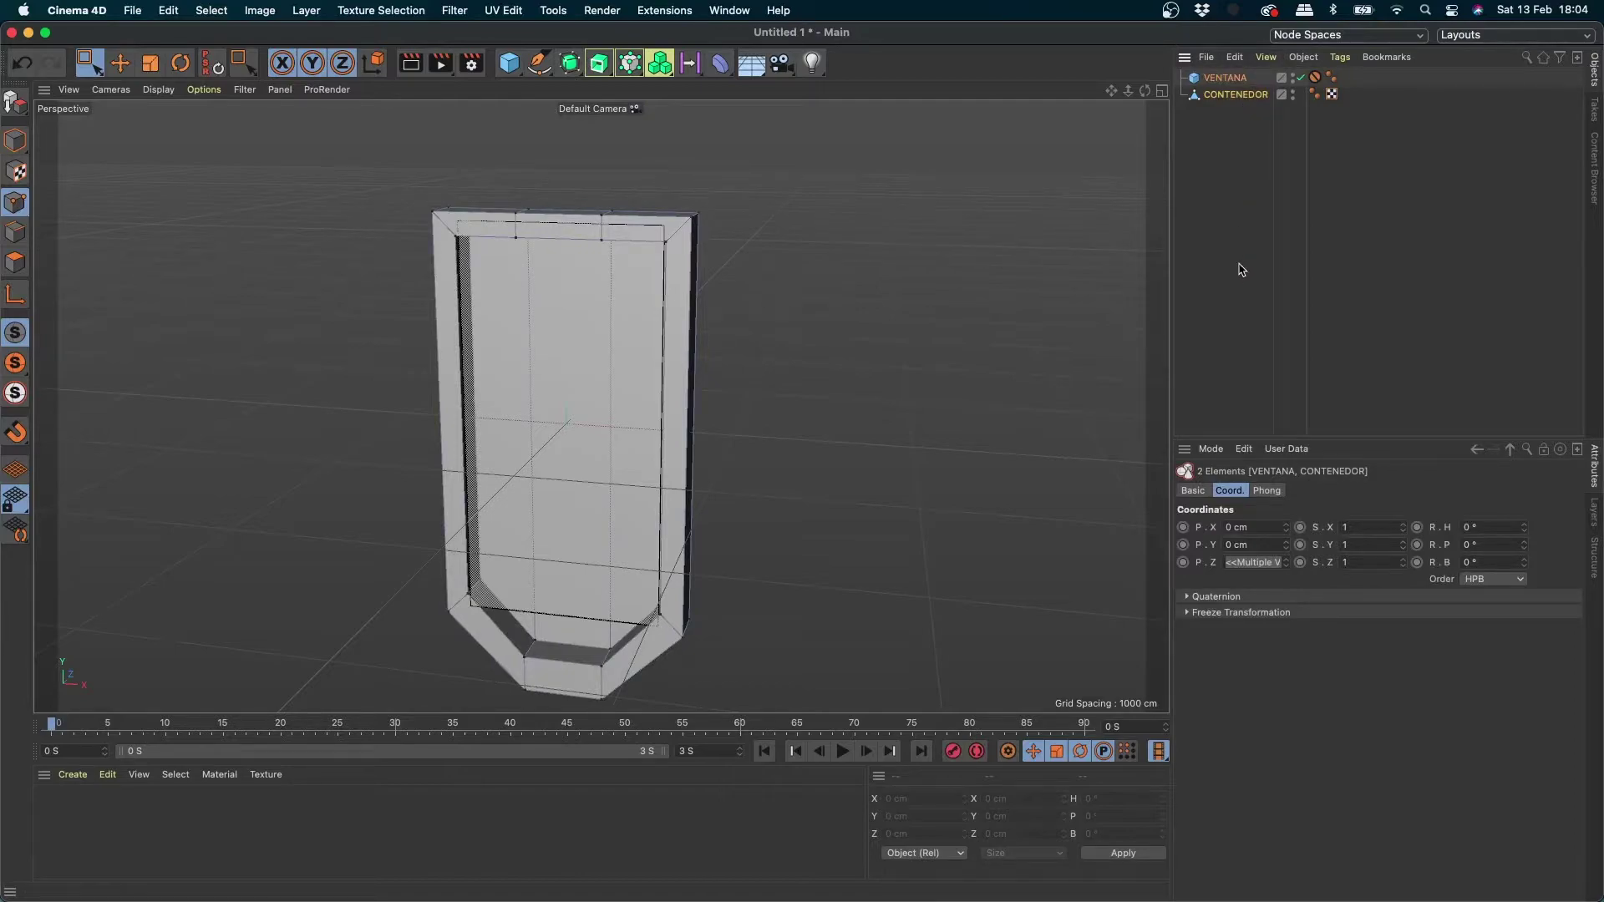
drag(1412, 149, 1167, 65)
click(1241, 125)
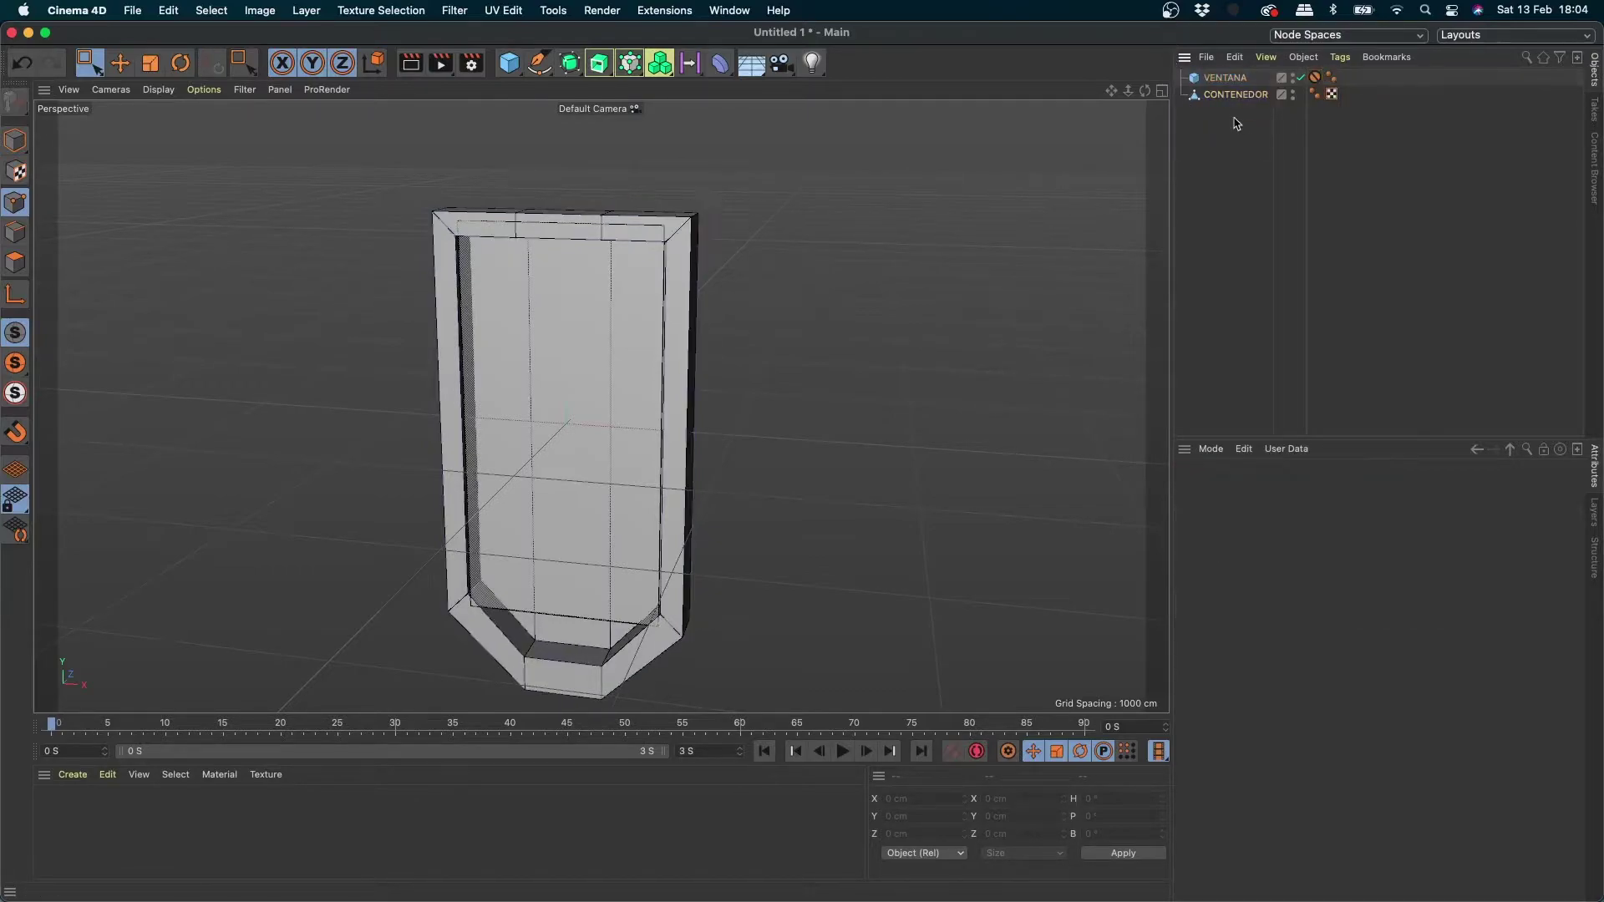
drag(1245, 116, 1232, 82)
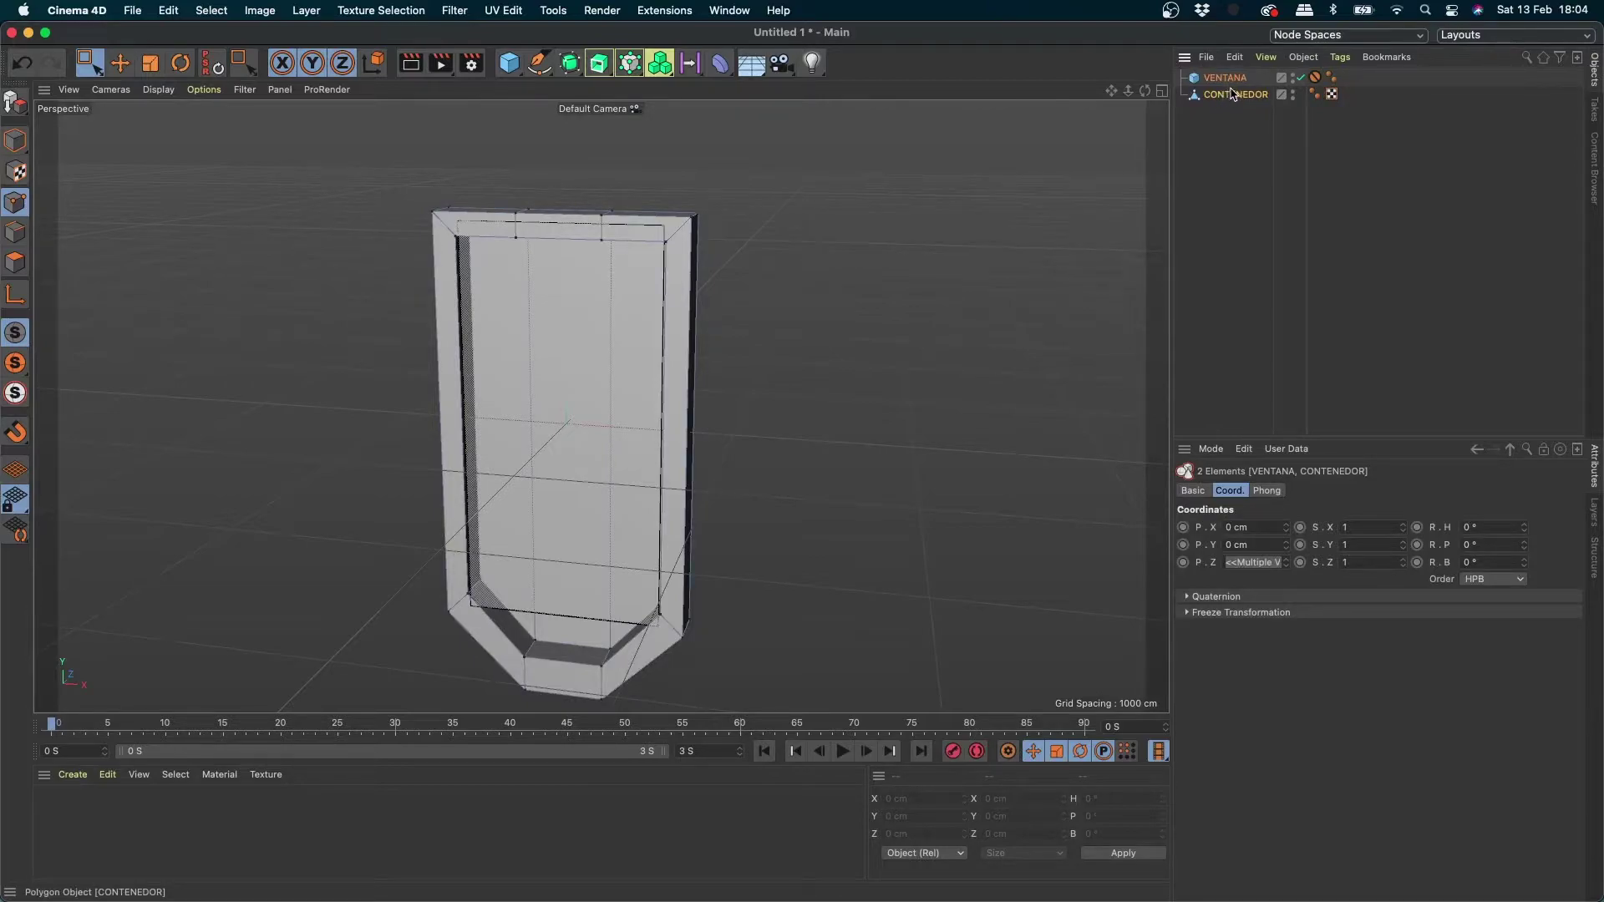
right_click(1225, 95)
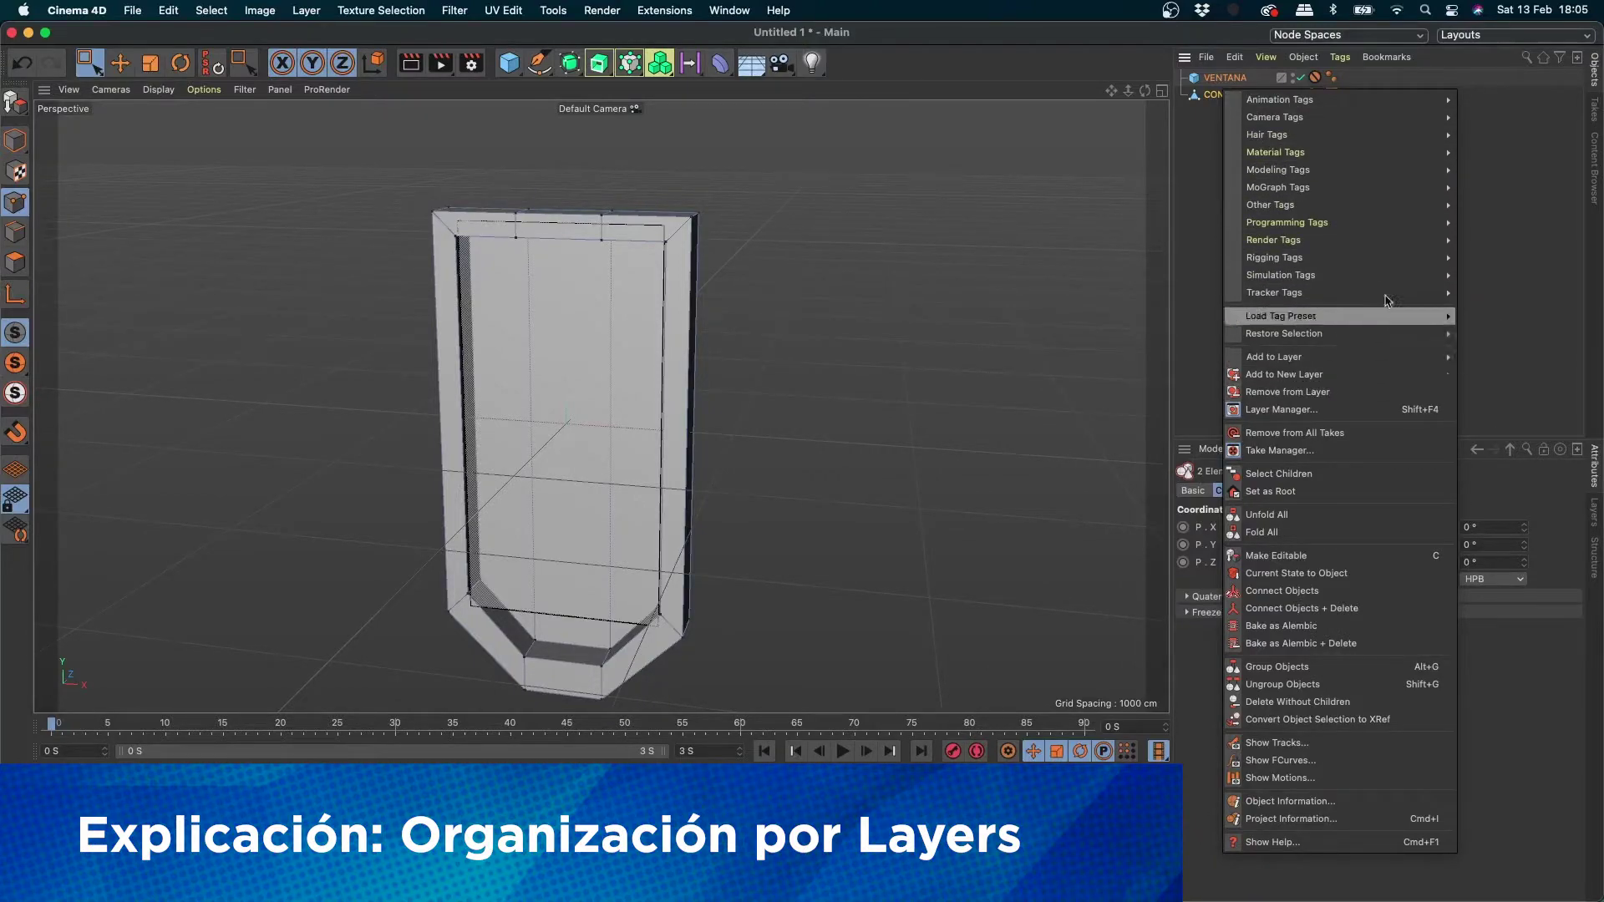
click(1306, 378)
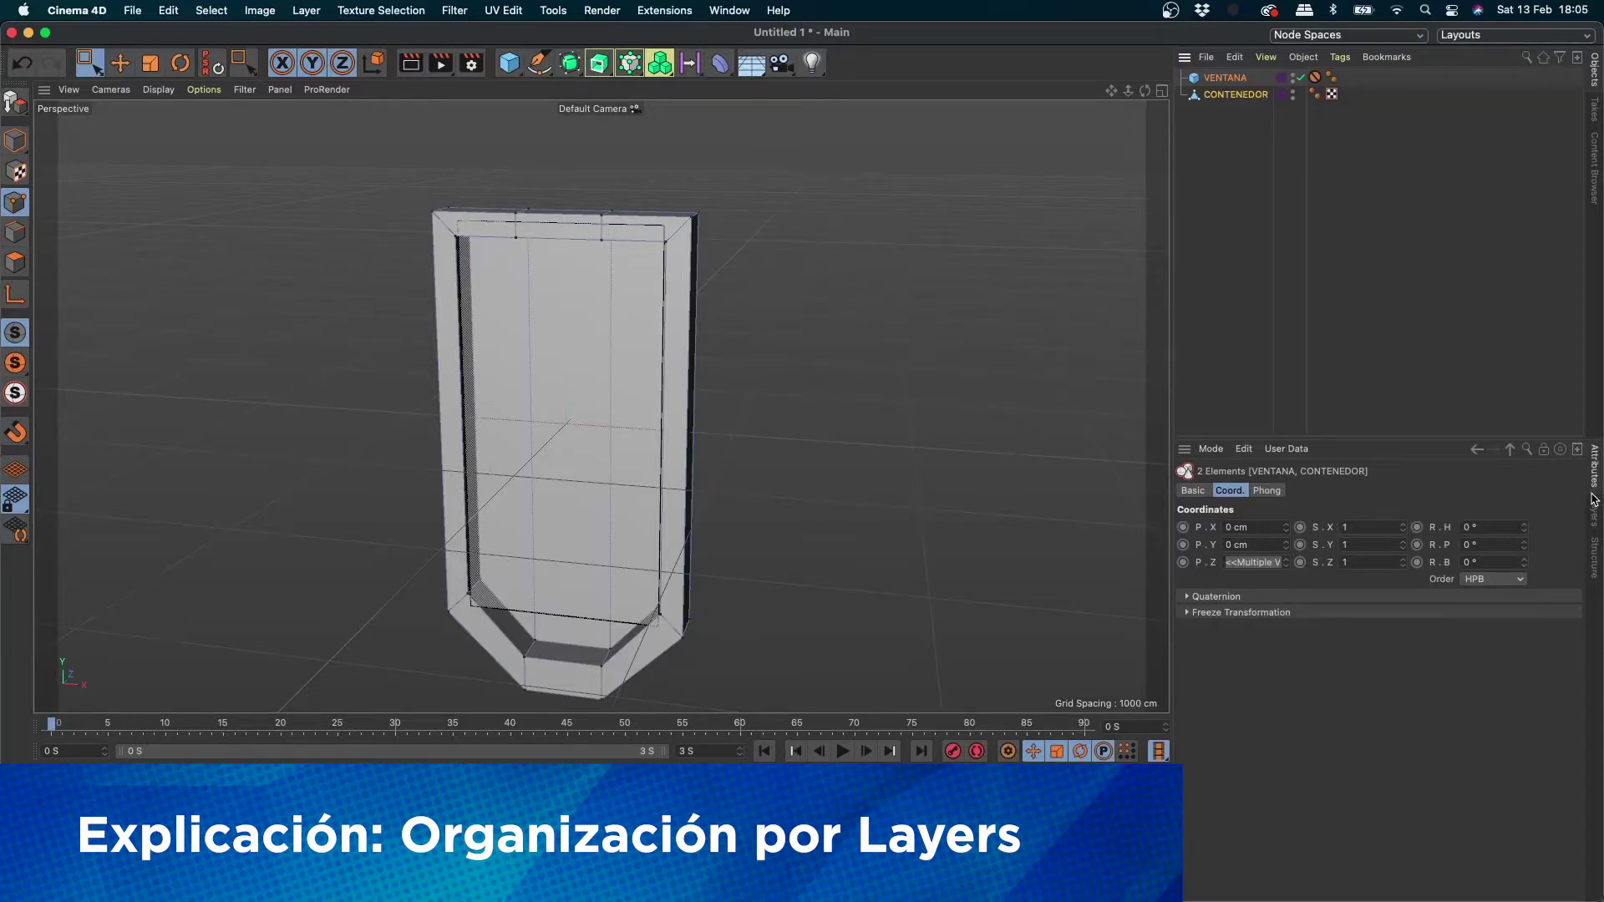
Step: Delete the unused orange layer from the layer list, after undoing a trial deletion of the objects' purple layer
click(1593, 517)
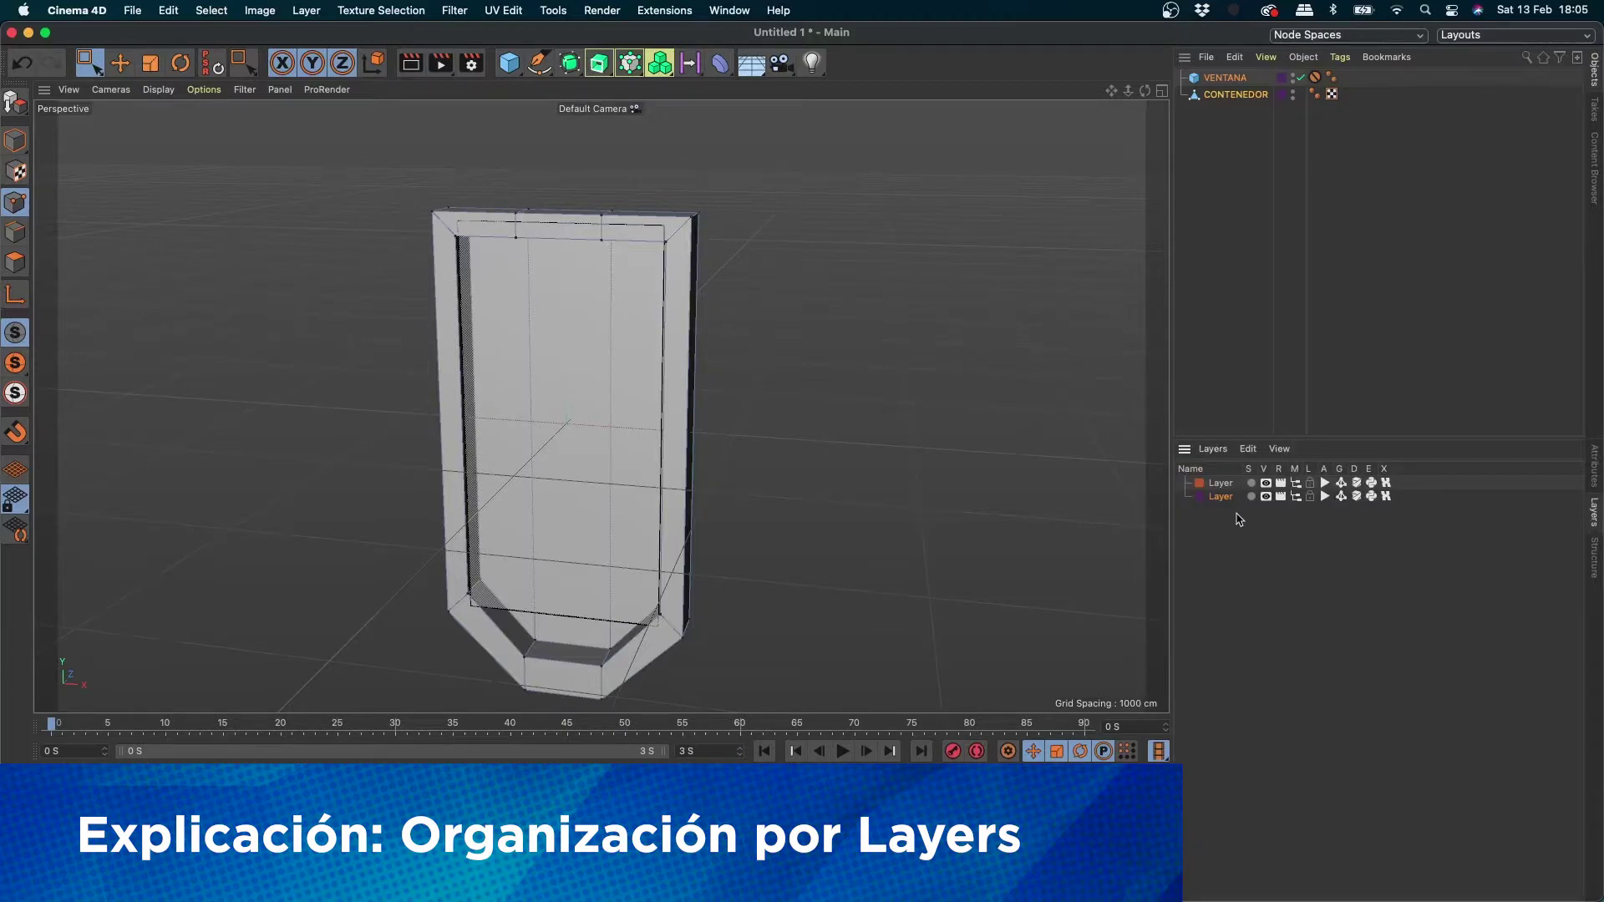
double_click(1215, 496)
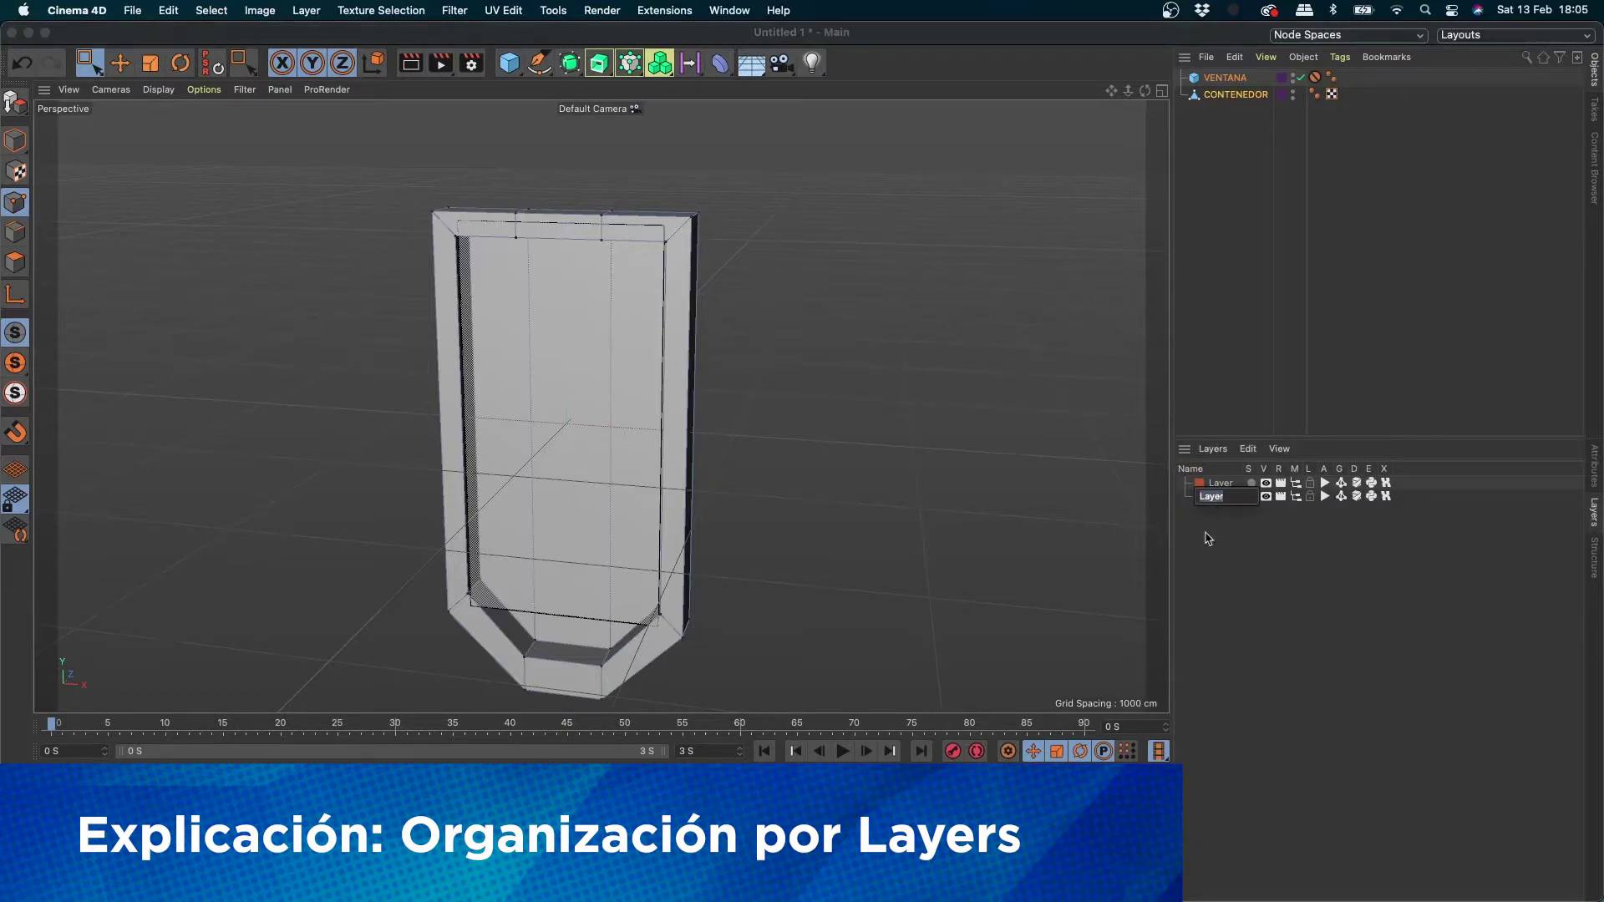
click(1204, 535)
key(Delete)
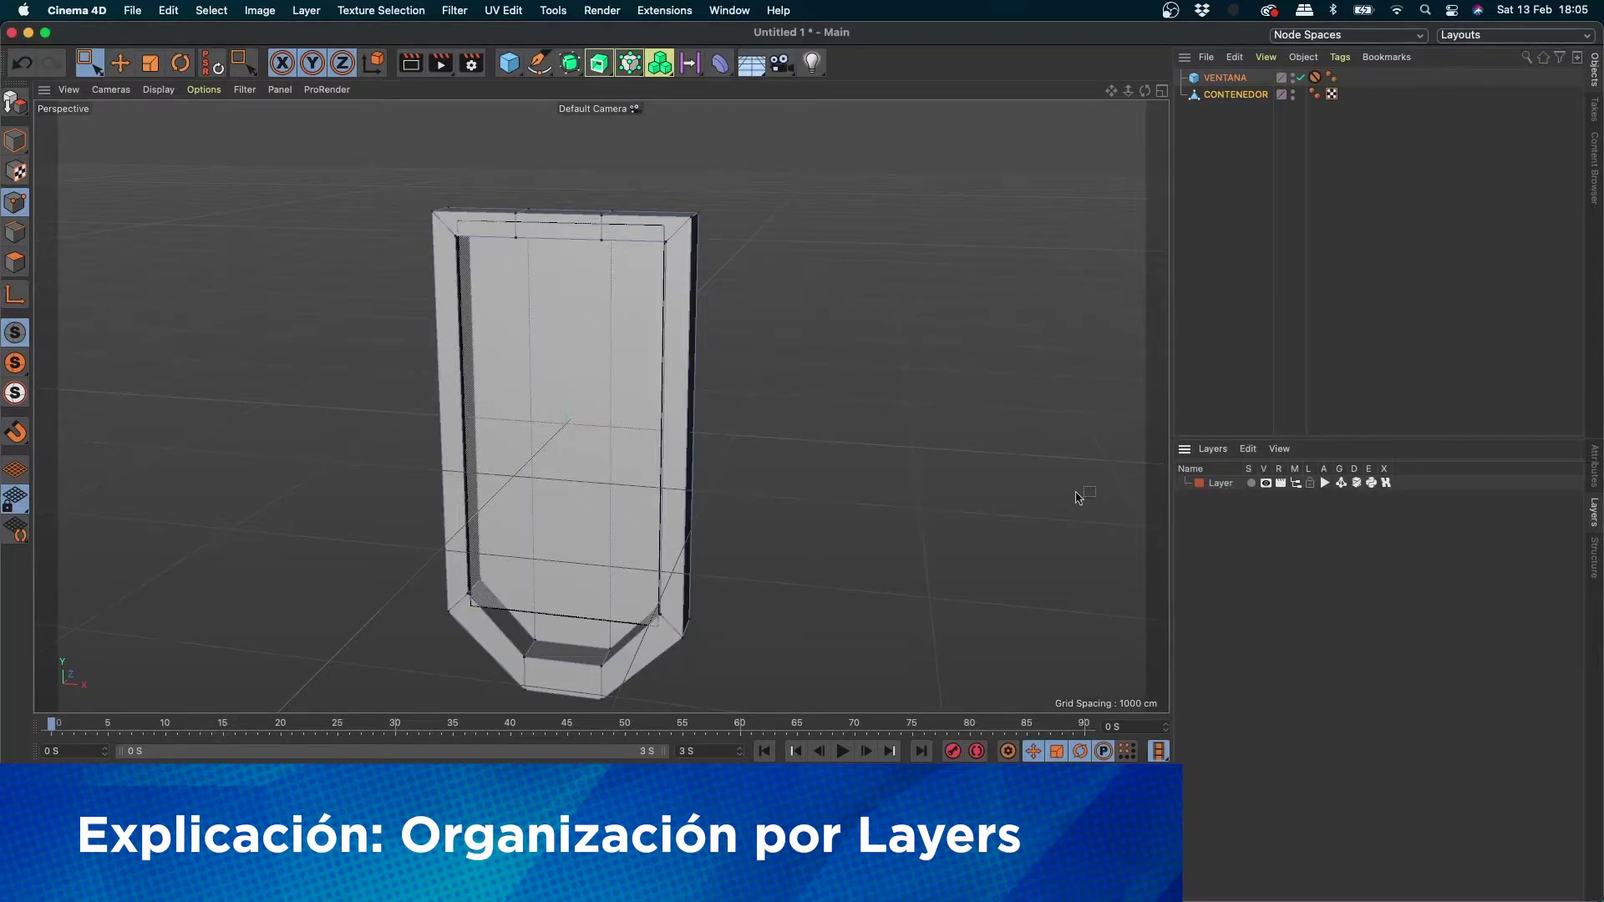
key(super+z)
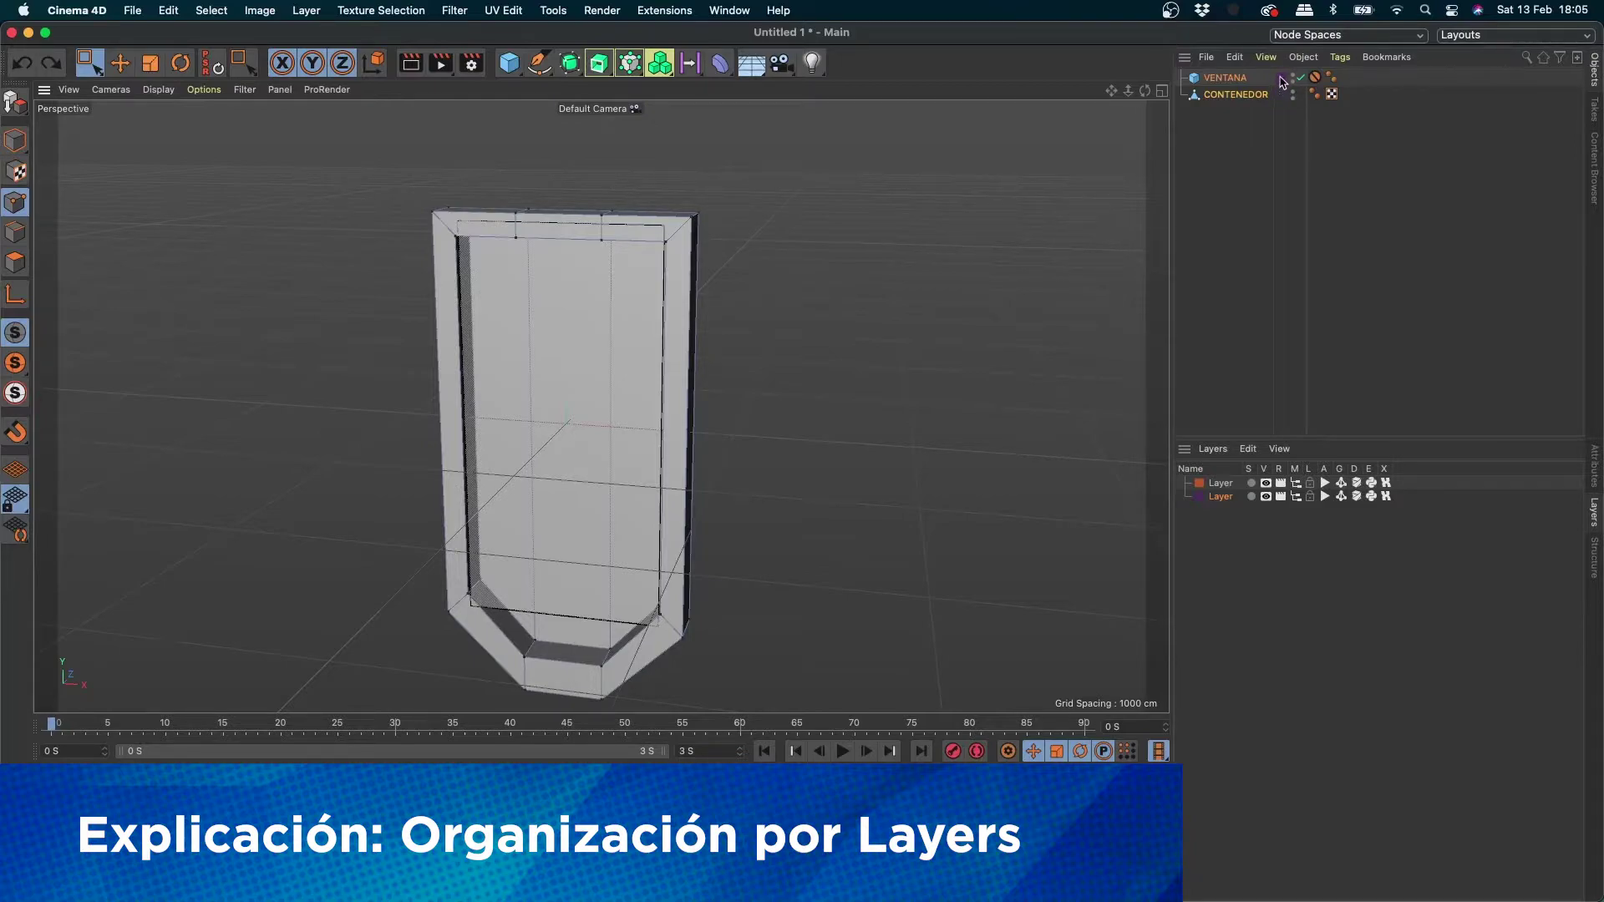
click(1218, 488)
key(Delete)
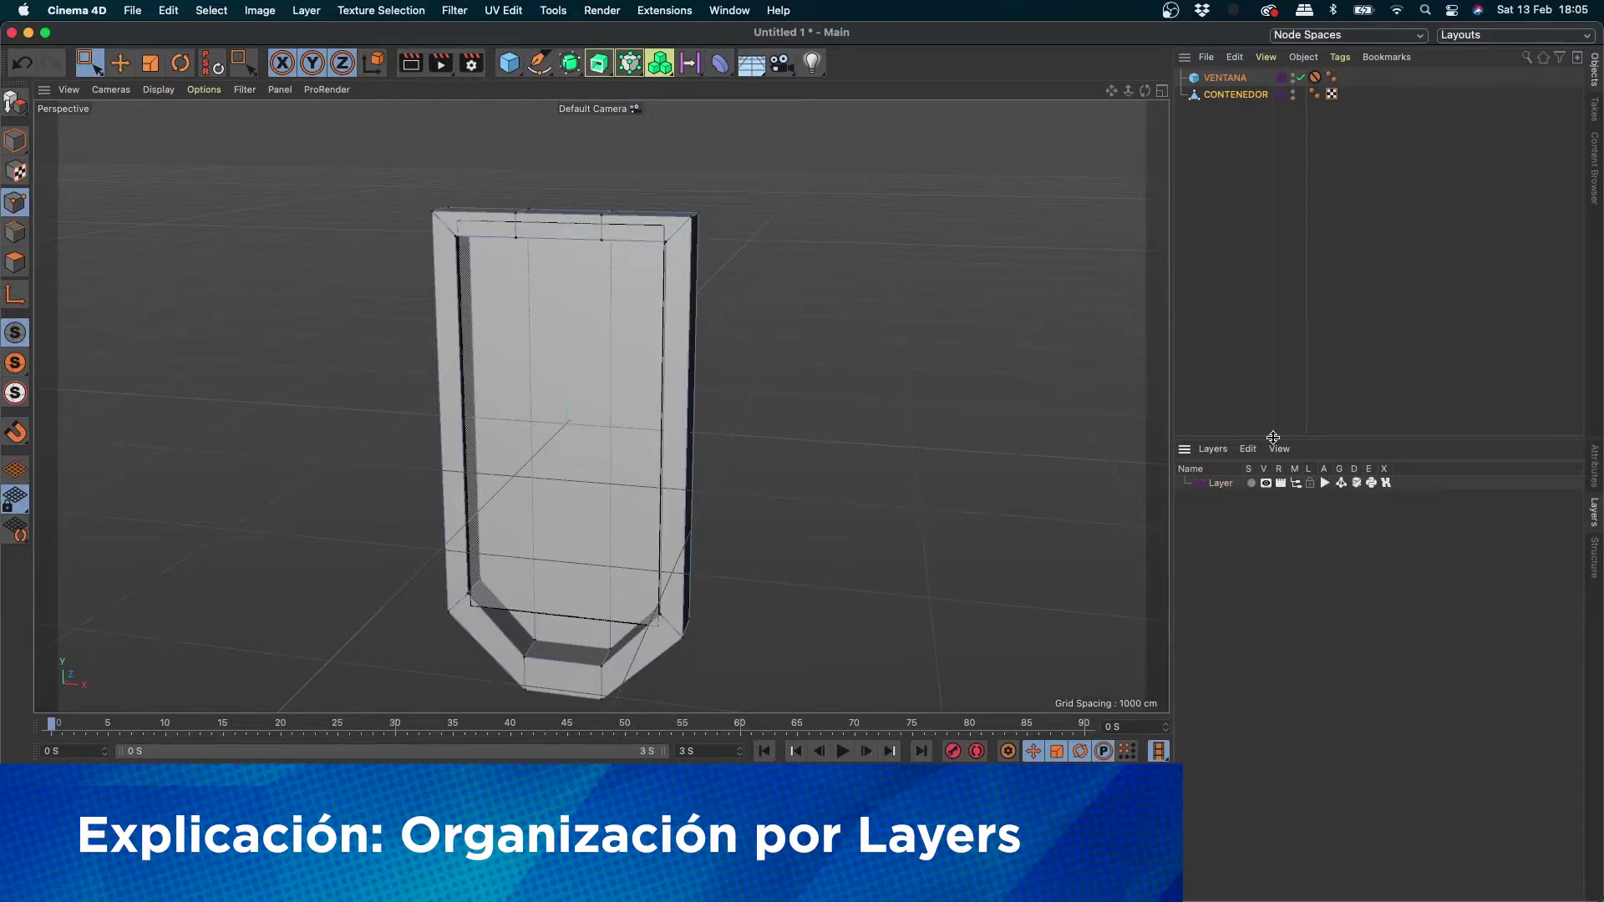
Step: Change the remaining layer's color to green with a hue of about 155° and rename the layer CONTENEDOR
double_click(1199, 484)
click(1200, 484)
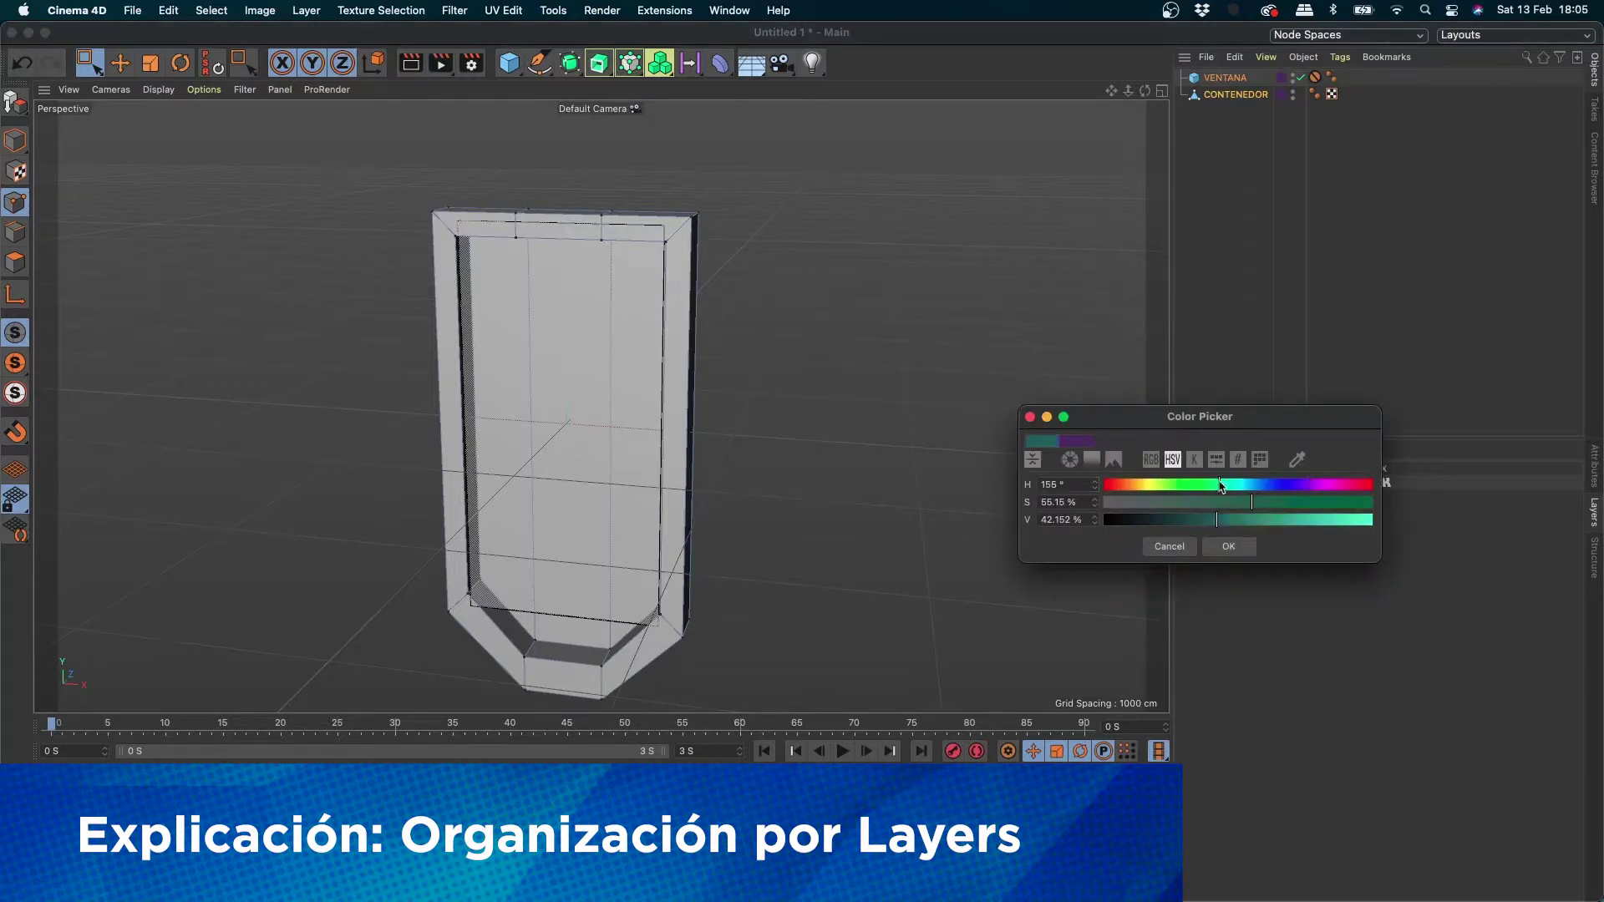
click(1227, 546)
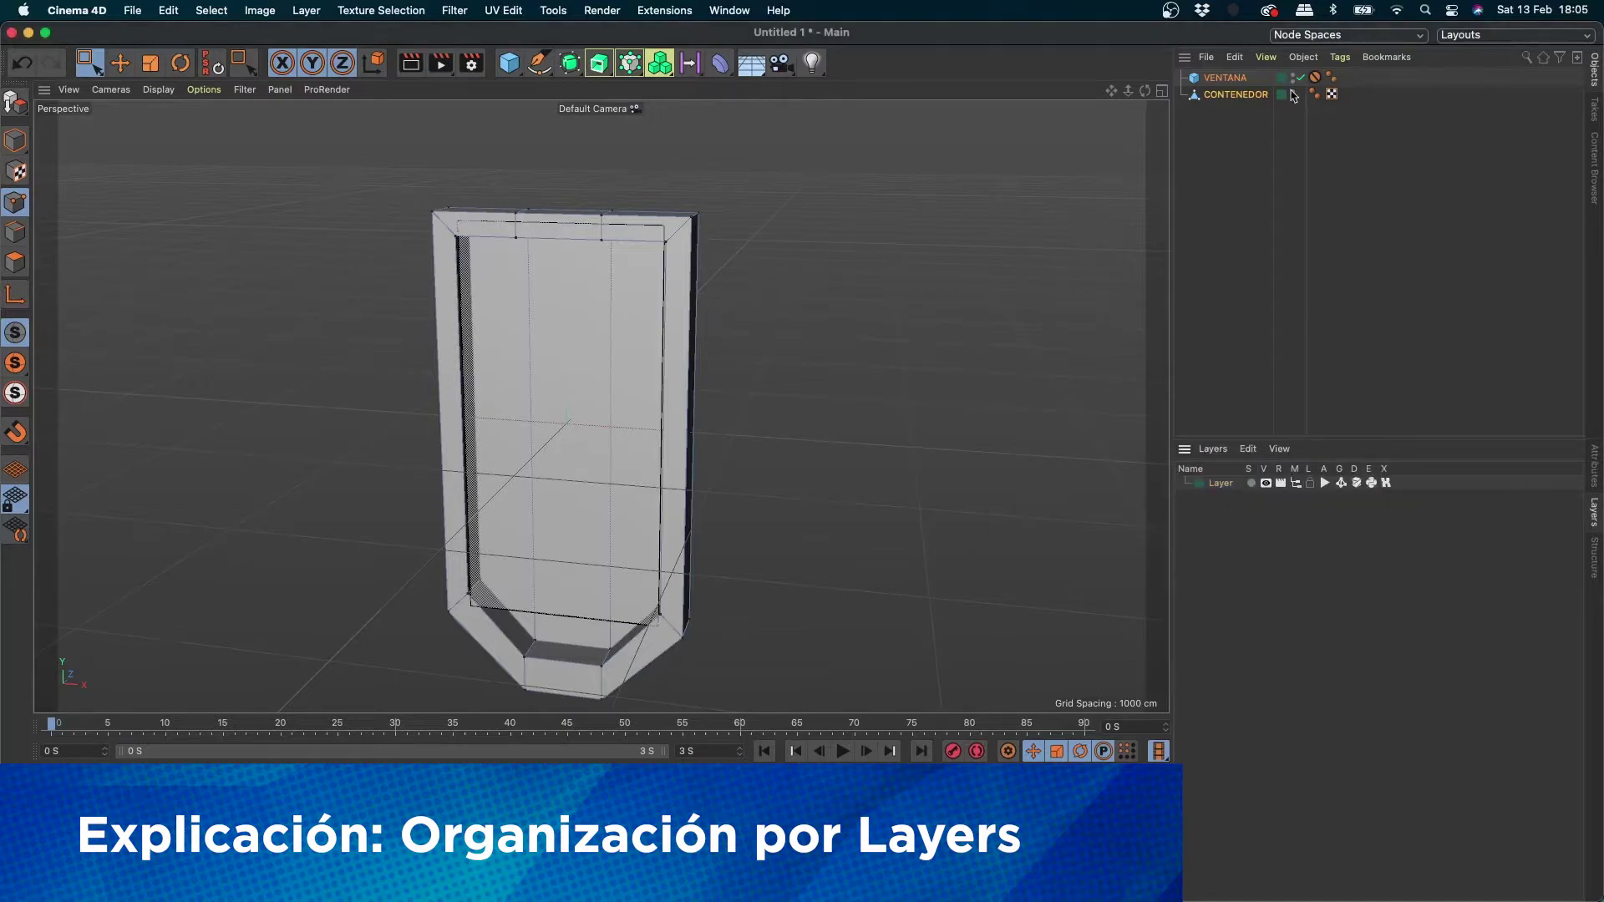
double_click(1218, 485)
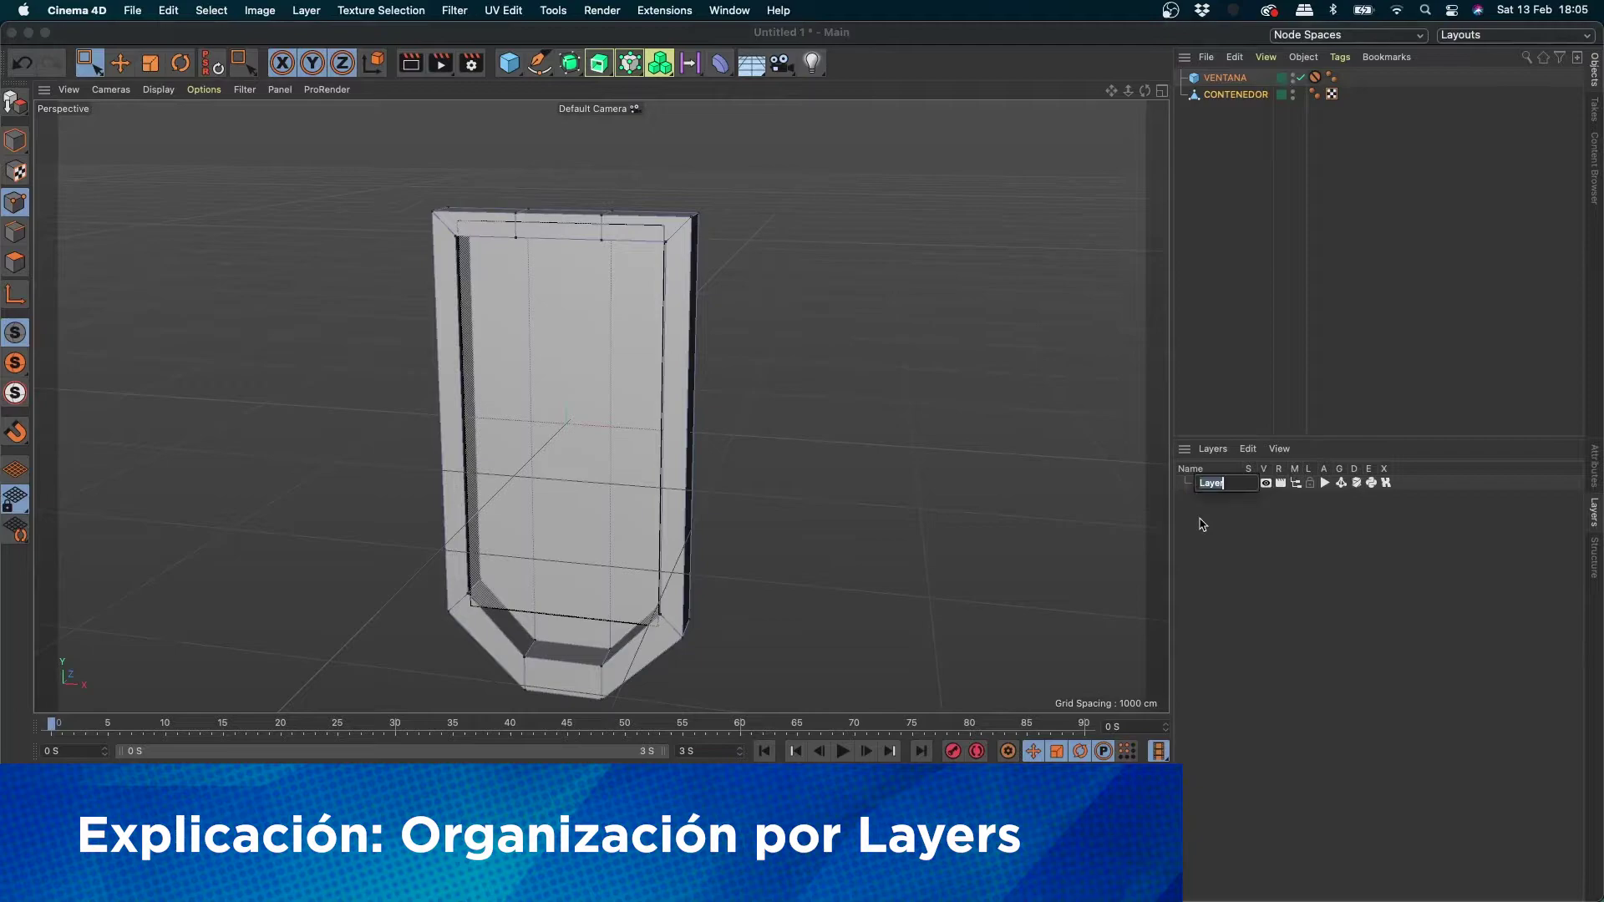
text(CONTENEDOR)
key(Return)
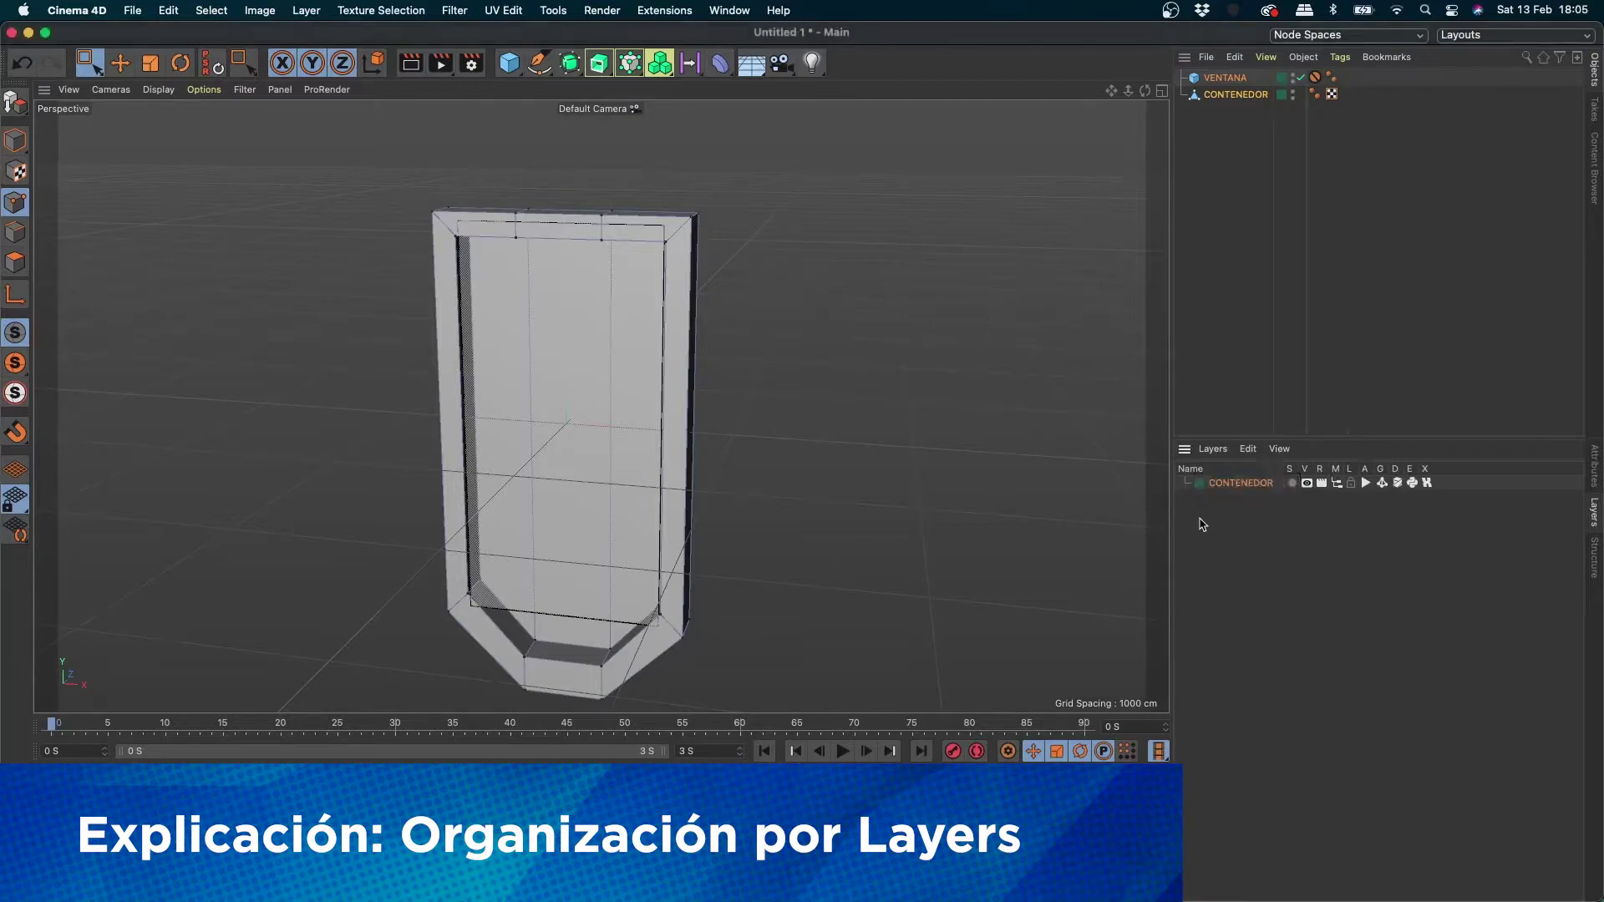
Step: Hide the CONTENEDOR layer's objects in the viewport and deselect both objects
click(1308, 483)
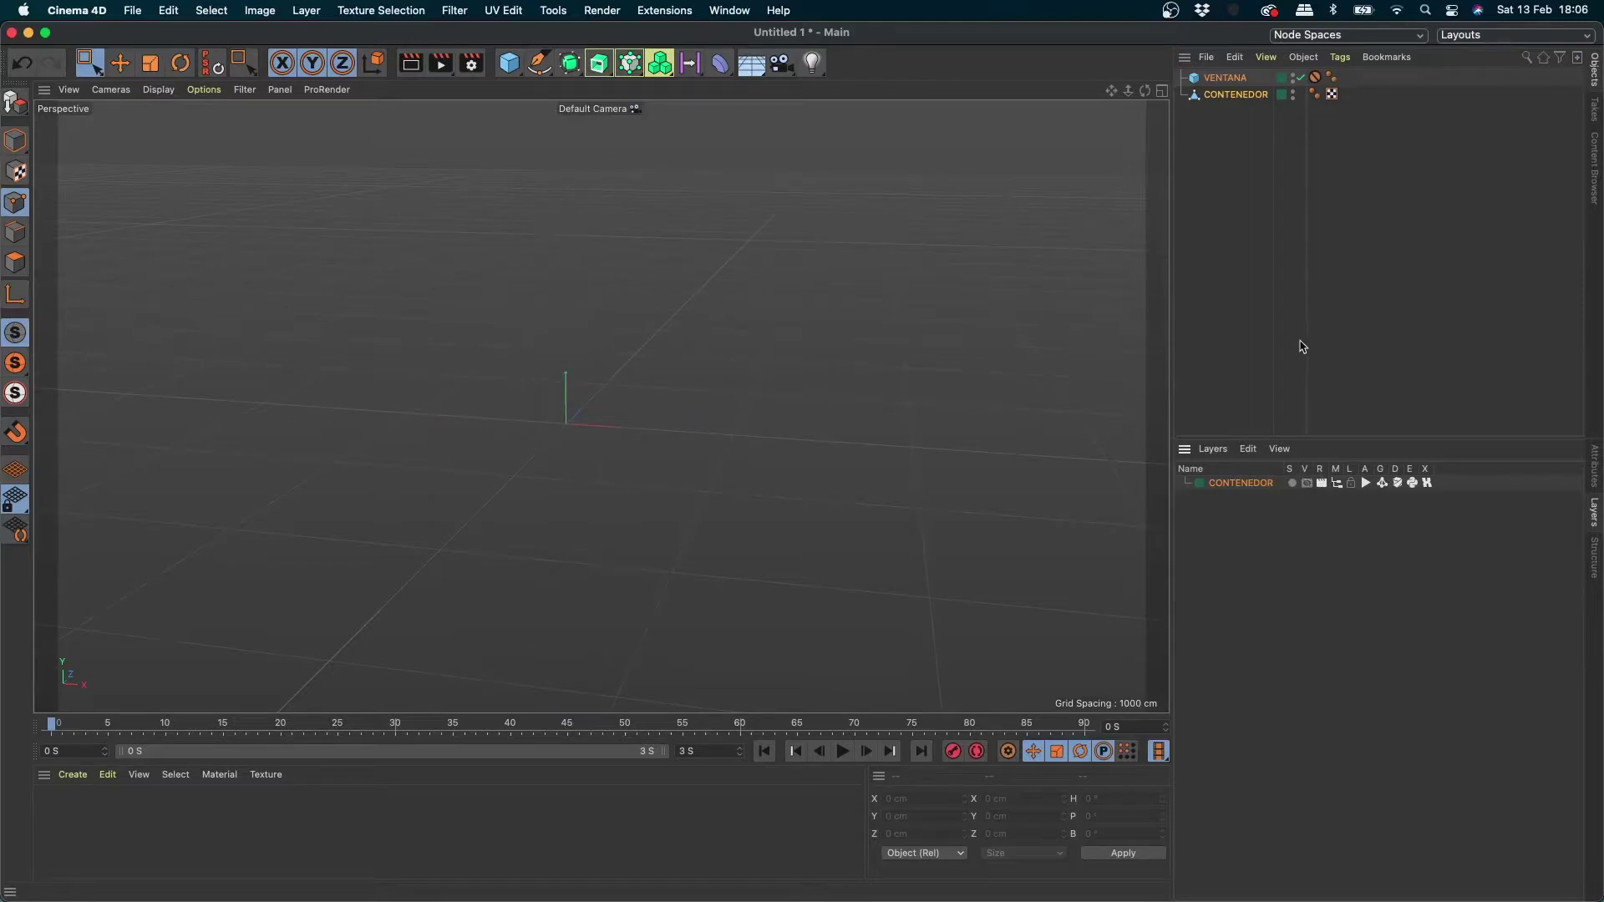
click(1281, 316)
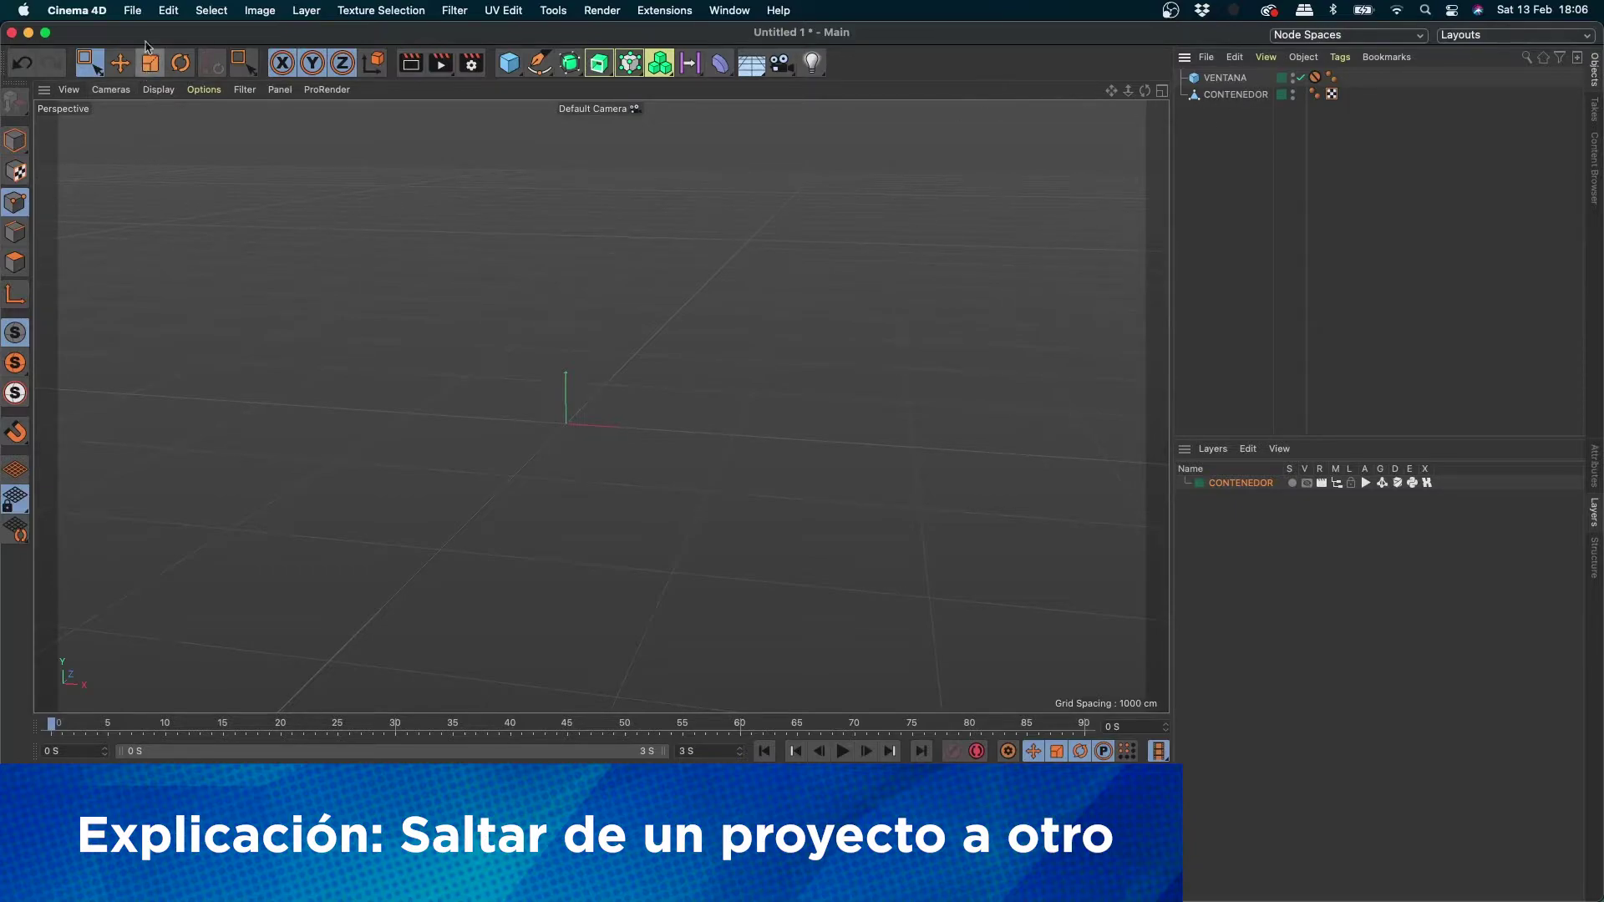
click(131, 10)
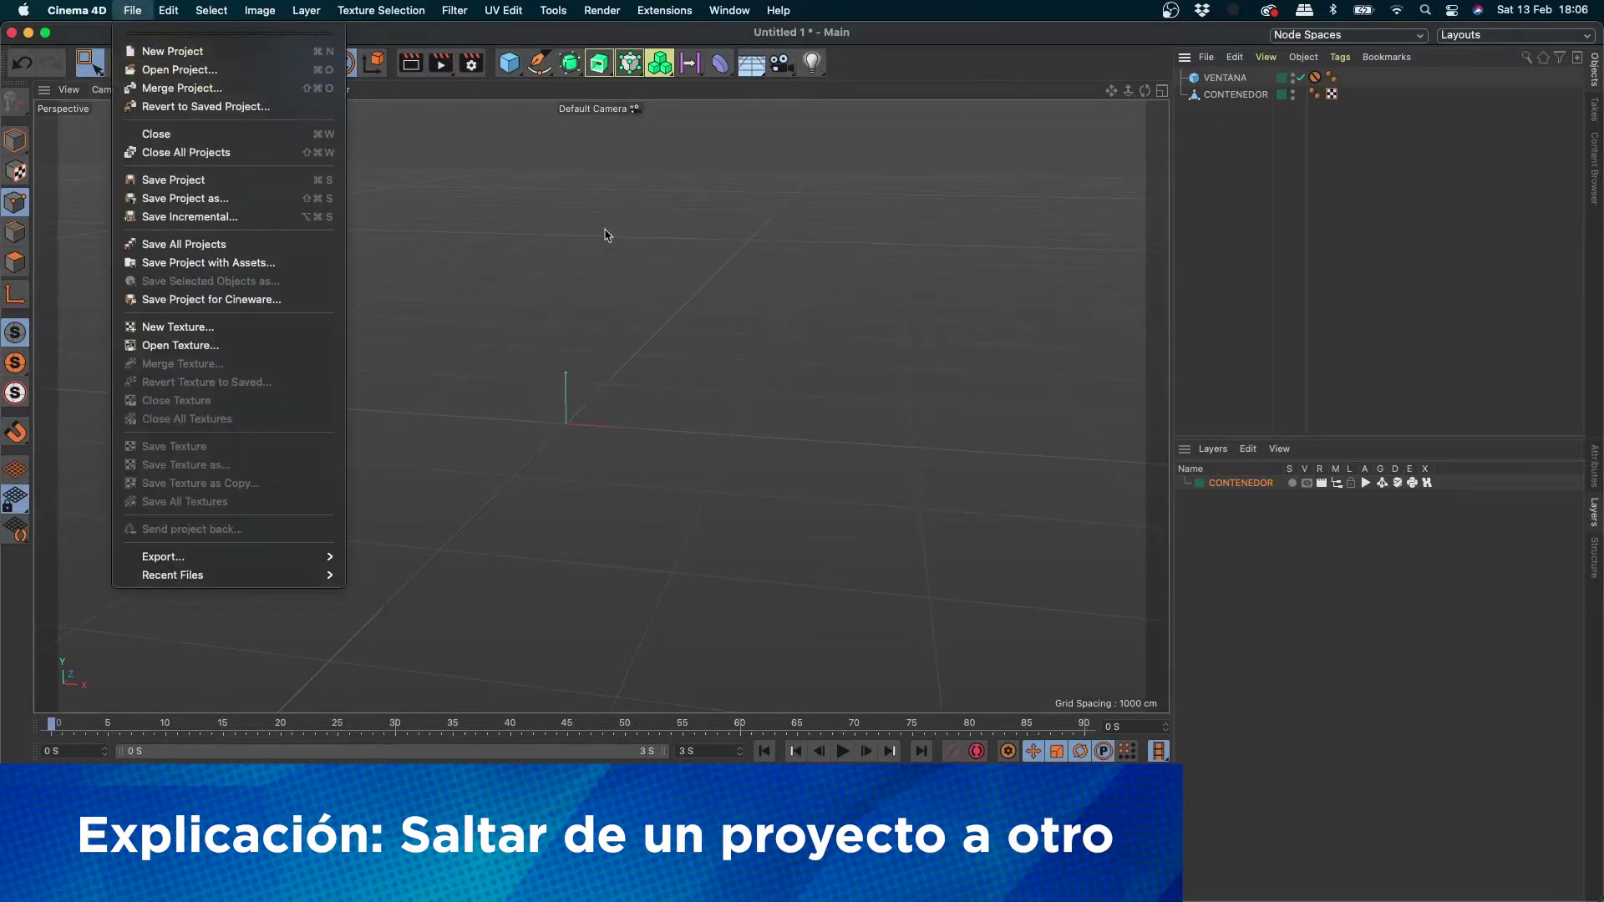
click(733, 409)
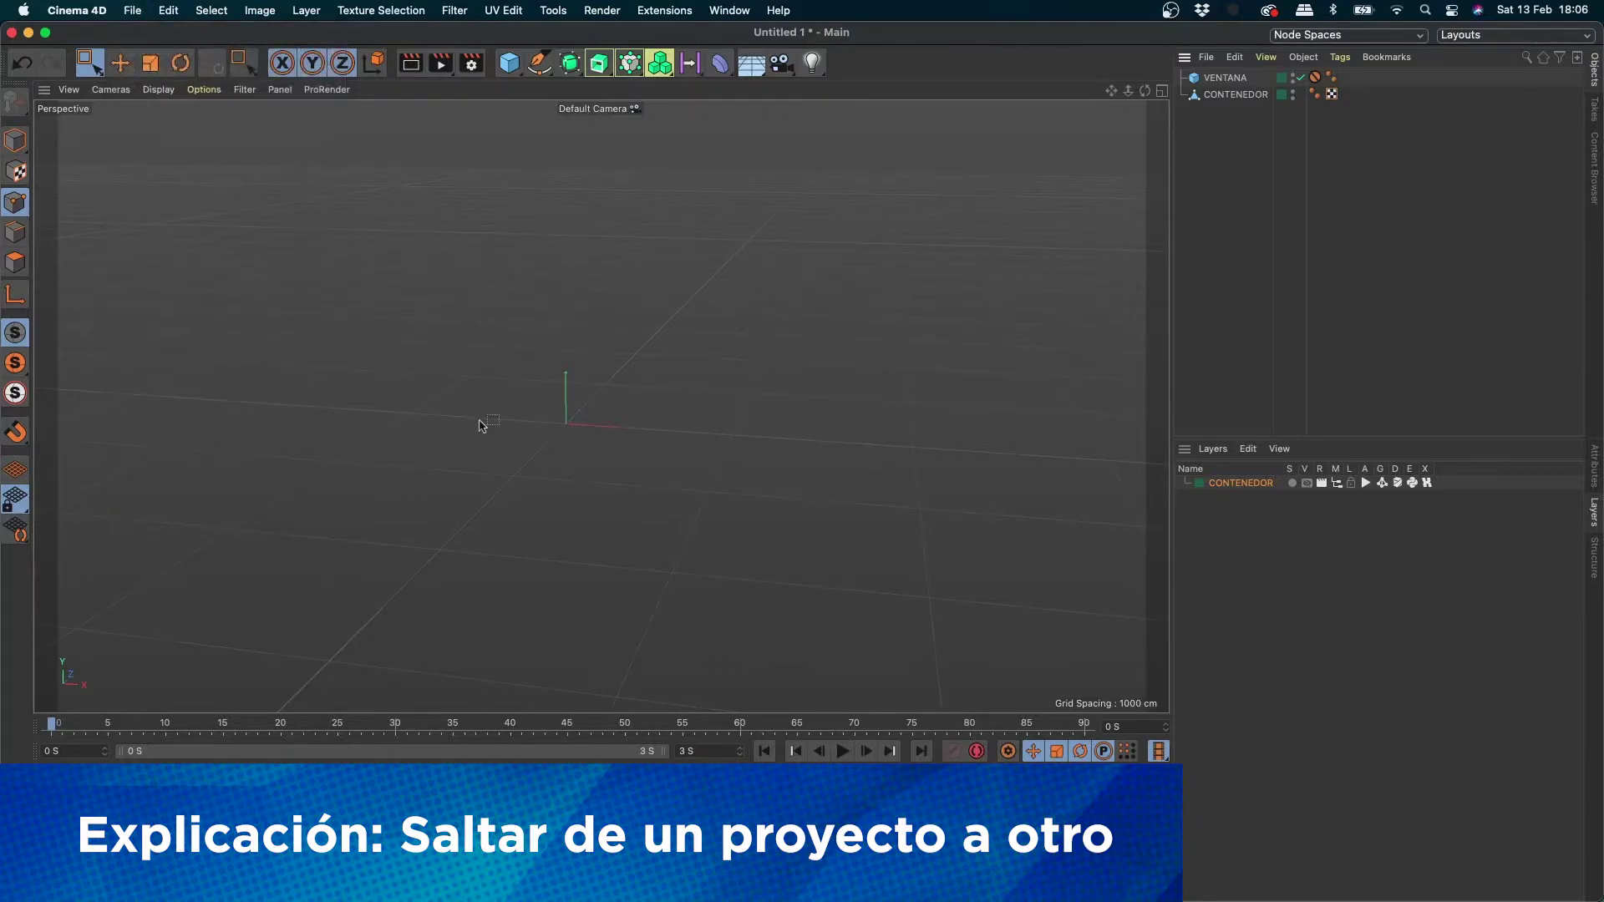
Step: Switch to the Dinamicas.c4d project and inspect the whole model from the red box down to the blue platform
click(729, 11)
click(840, 531)
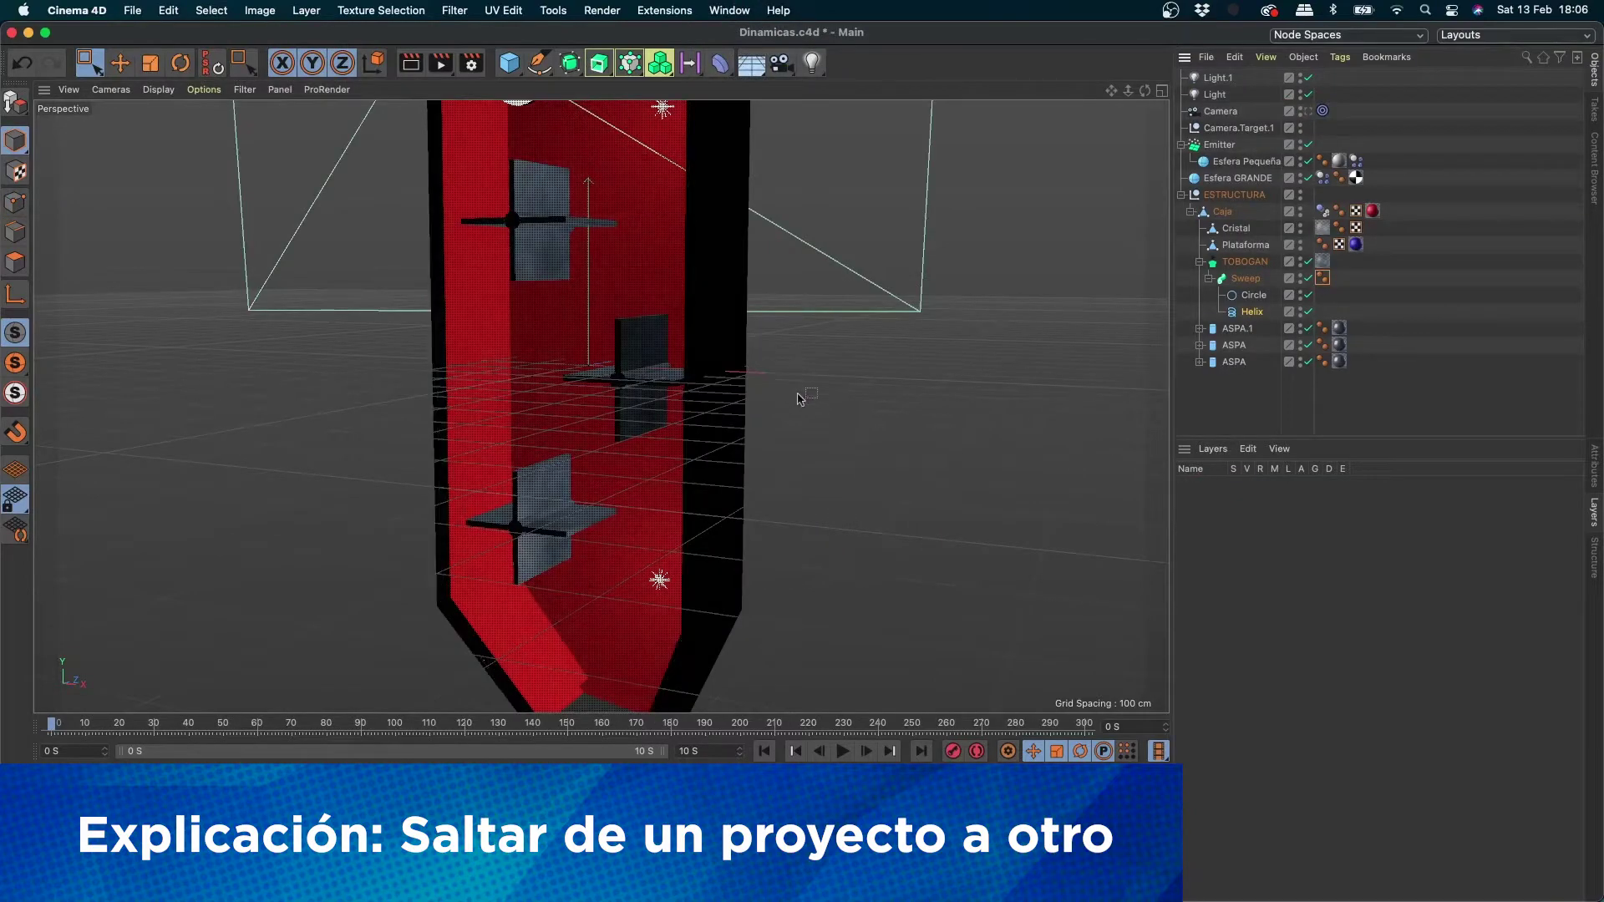
alt+right_drag(695, 435, 591, 484)
alt+middle_drag(725, 410, 788, 310)
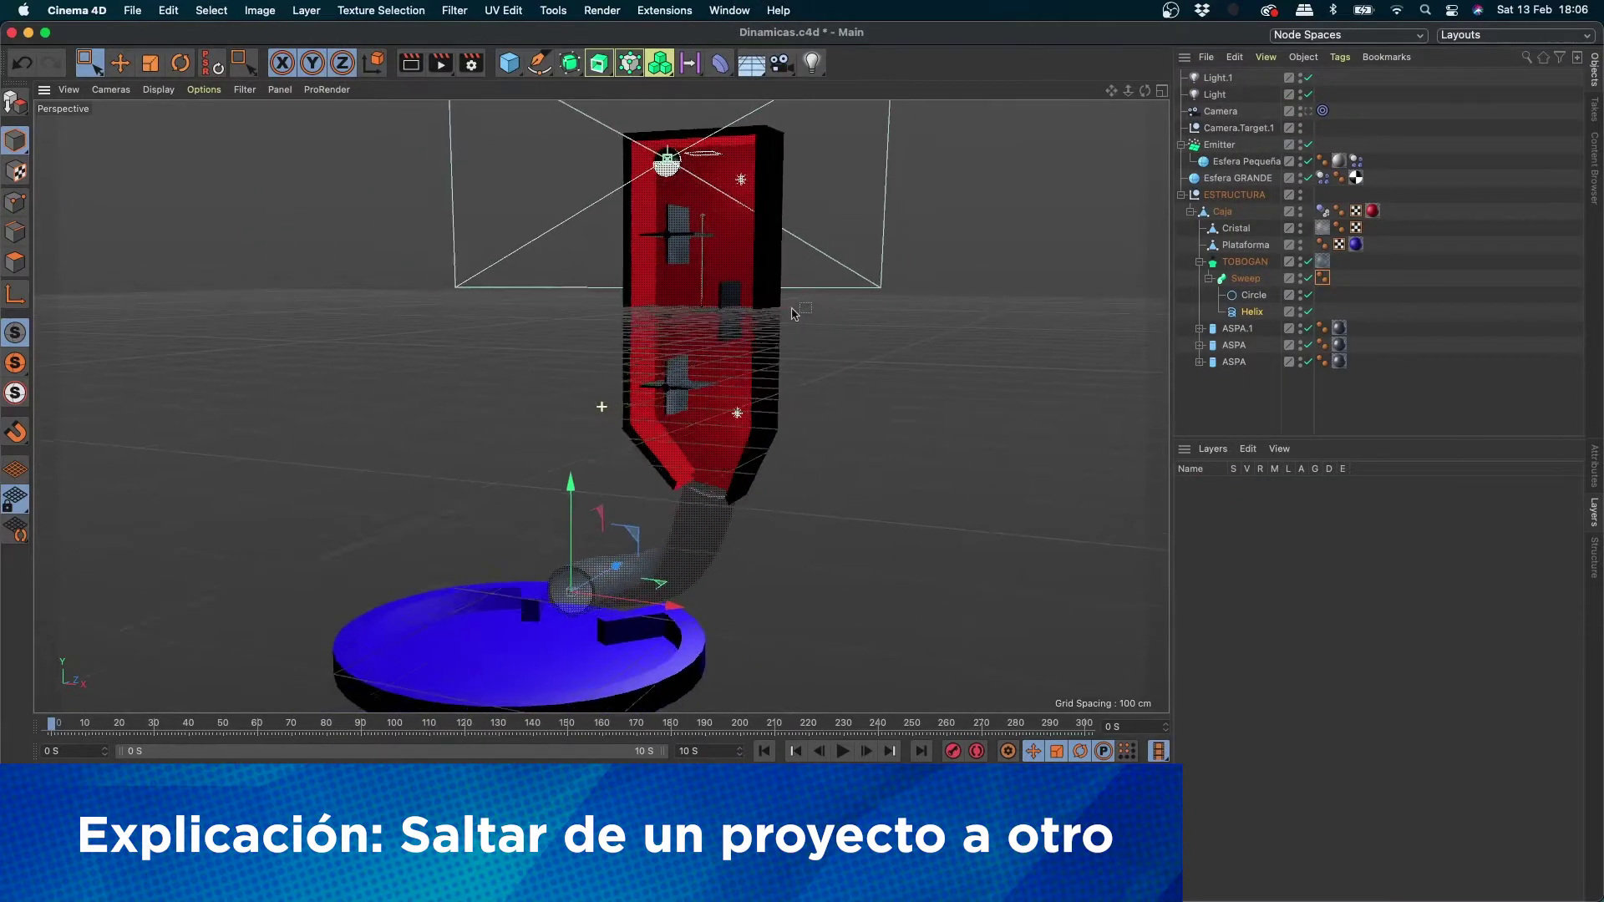
alt+right_drag(788, 310, 739, 320)
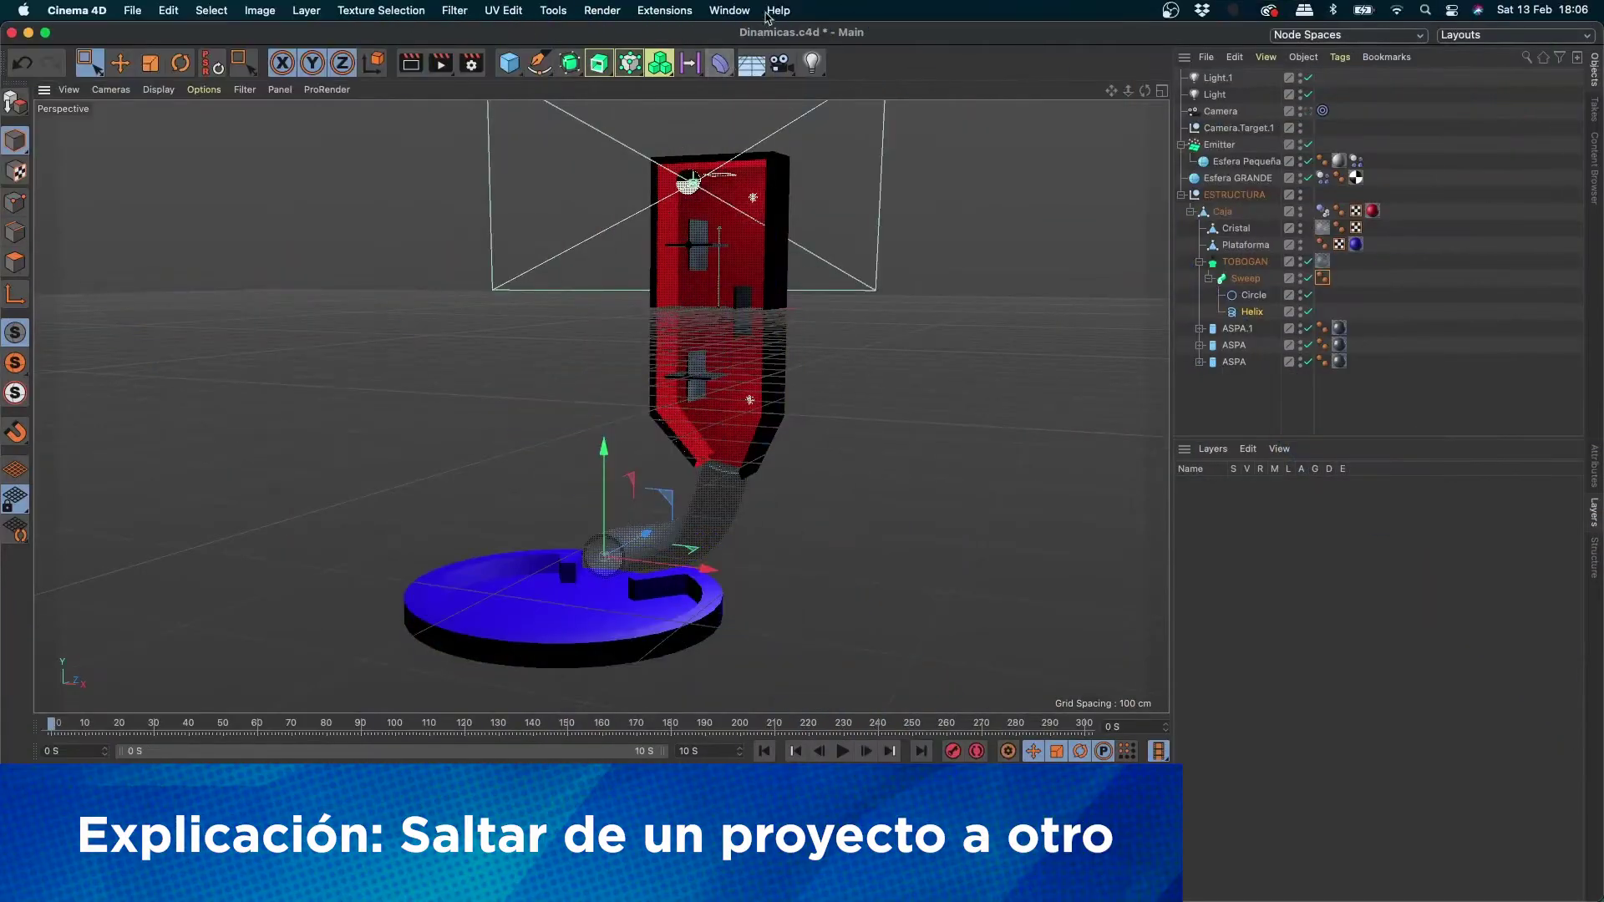
Step: Return to the Untitled 1 project and check the CONTENEDOR layer's objects by showing them briefly in the viewport
click(729, 10)
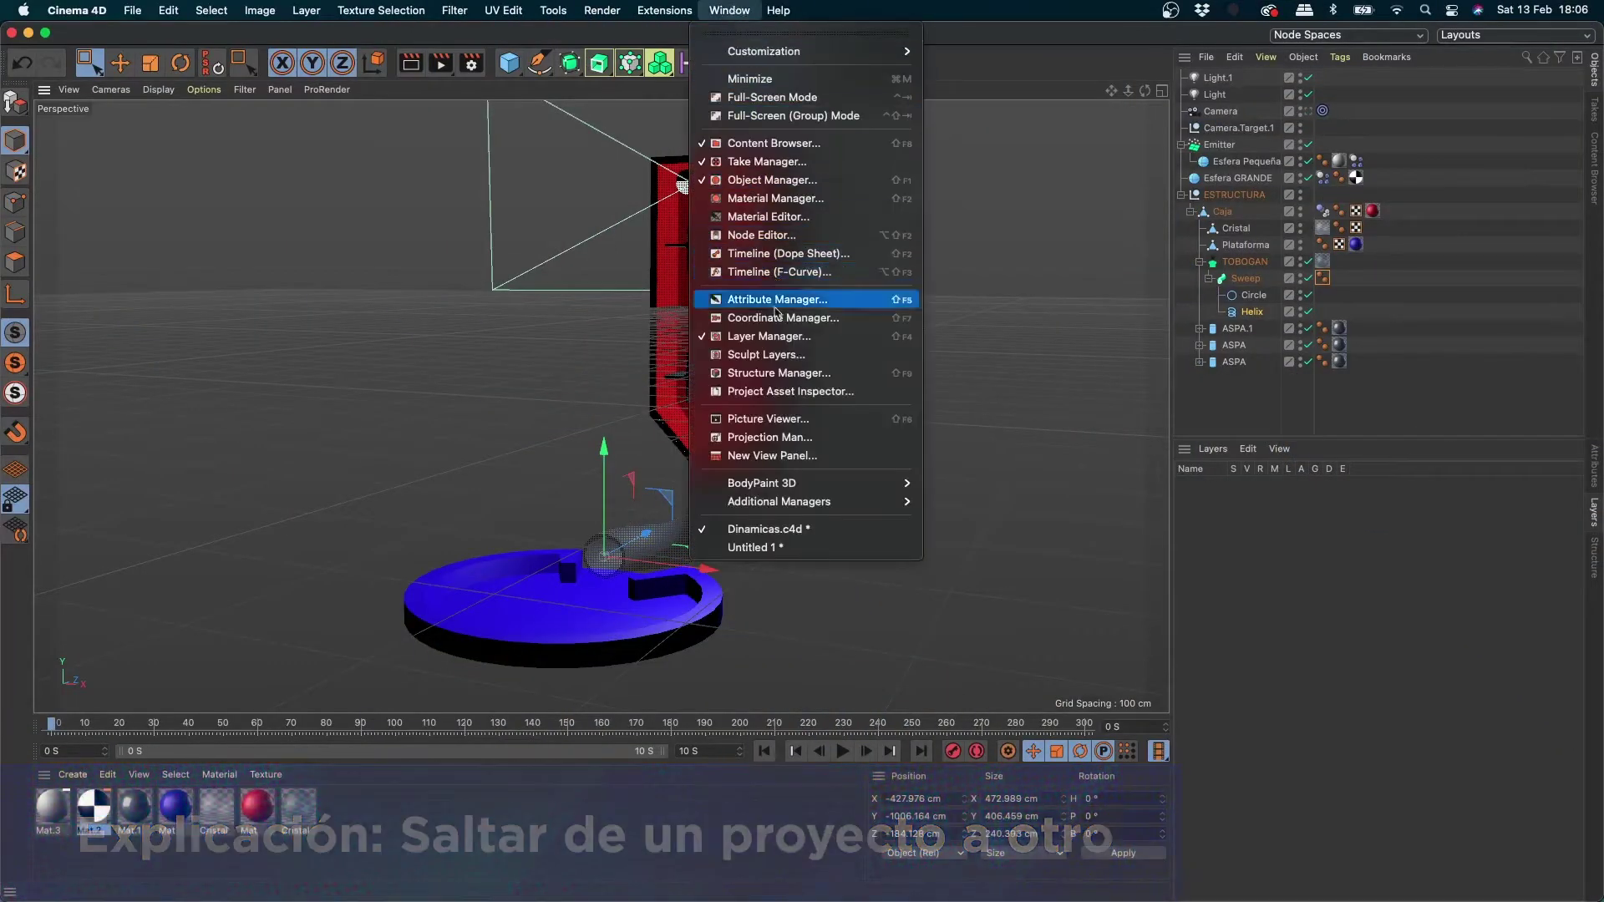
click(755, 548)
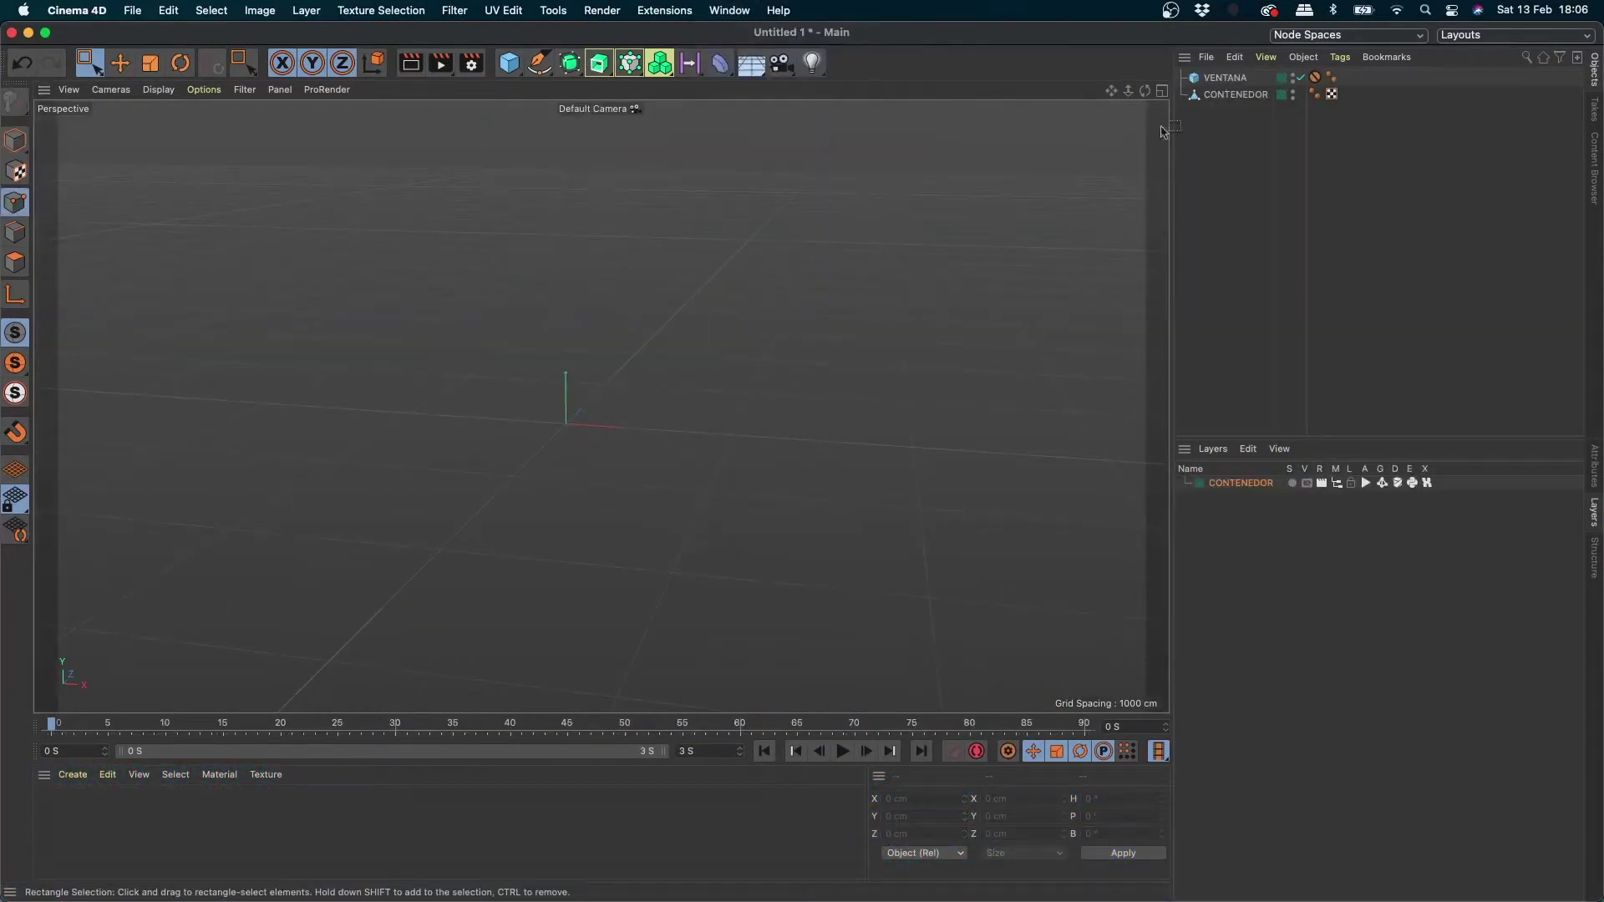
click(1307, 483)
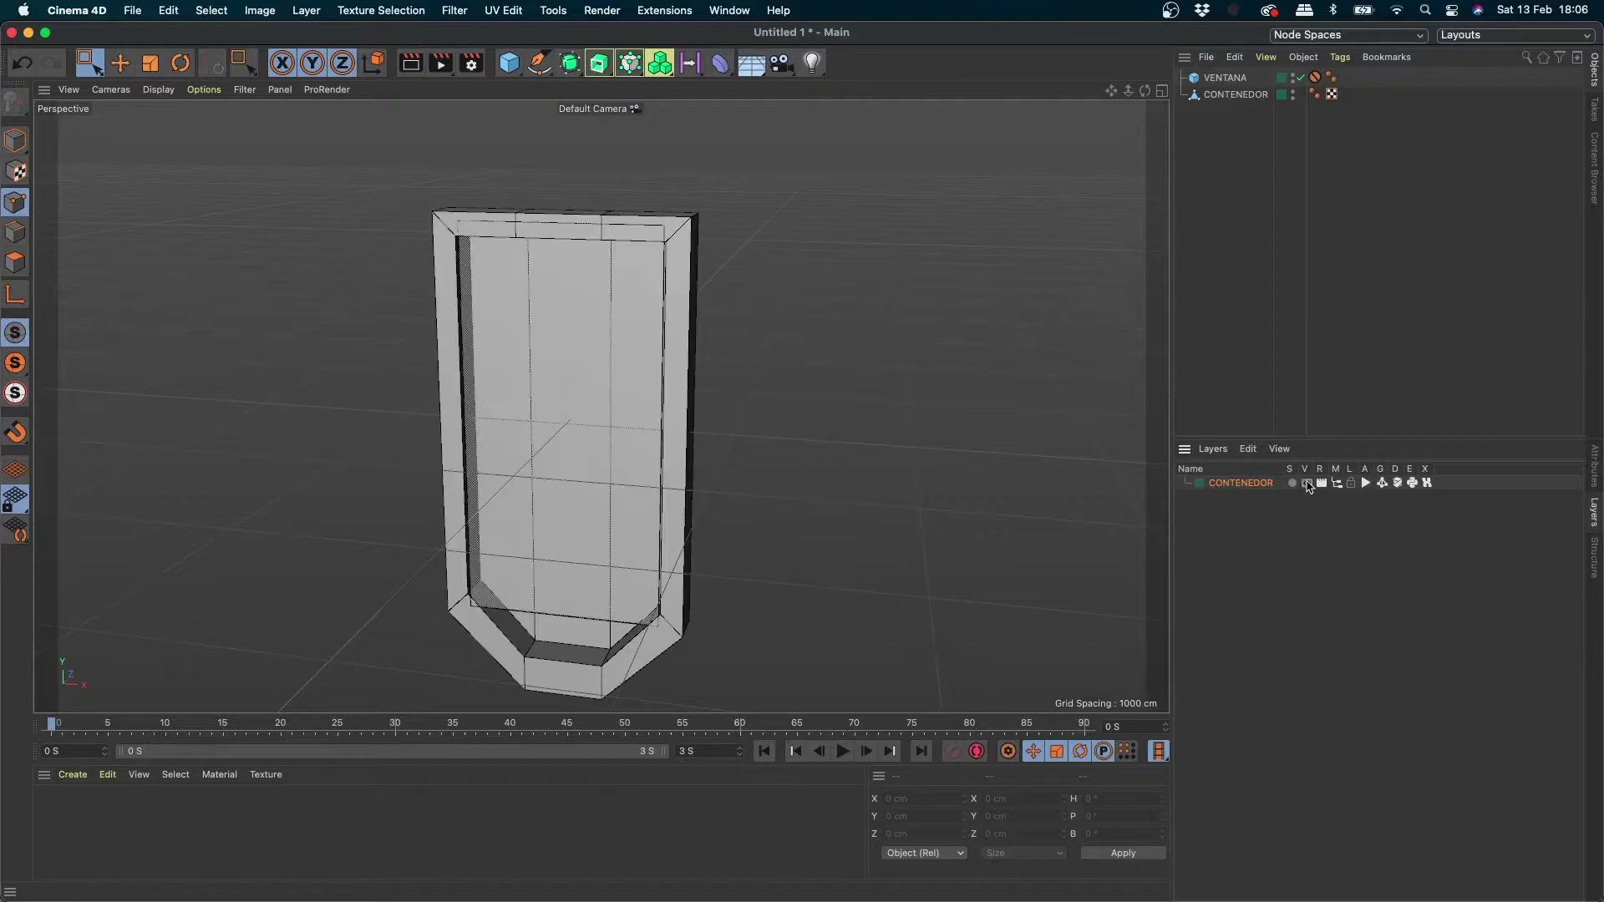
click(1307, 483)
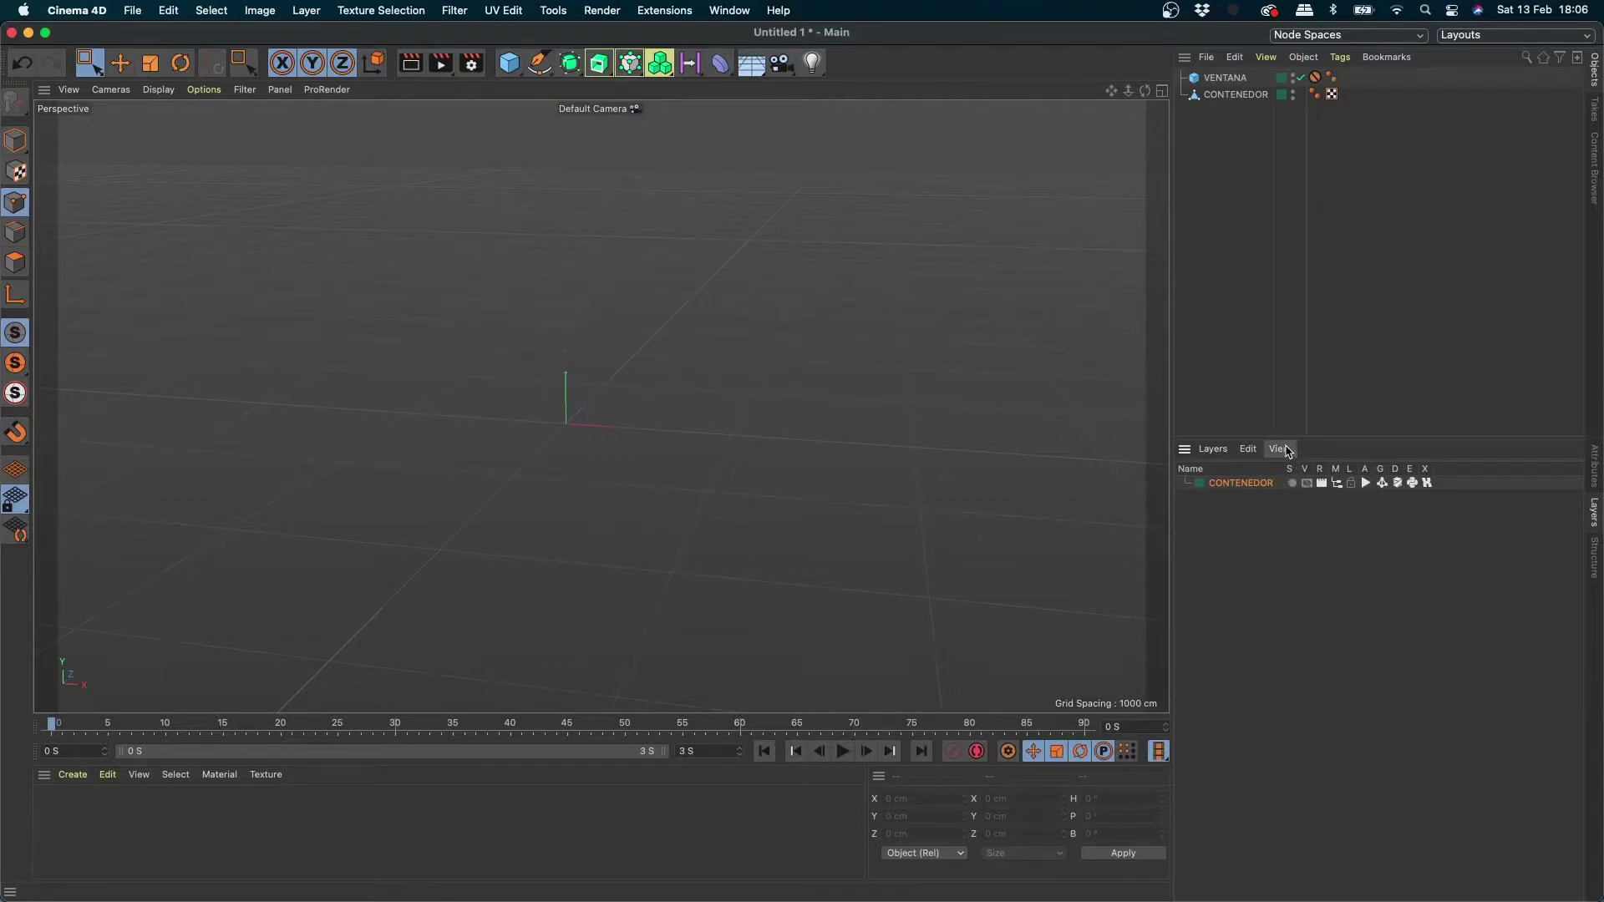
Step: Save the project as Ejemplo_en_clase in the Ejemplo folder inside Ejemplo Dinamicas
key(super+s)
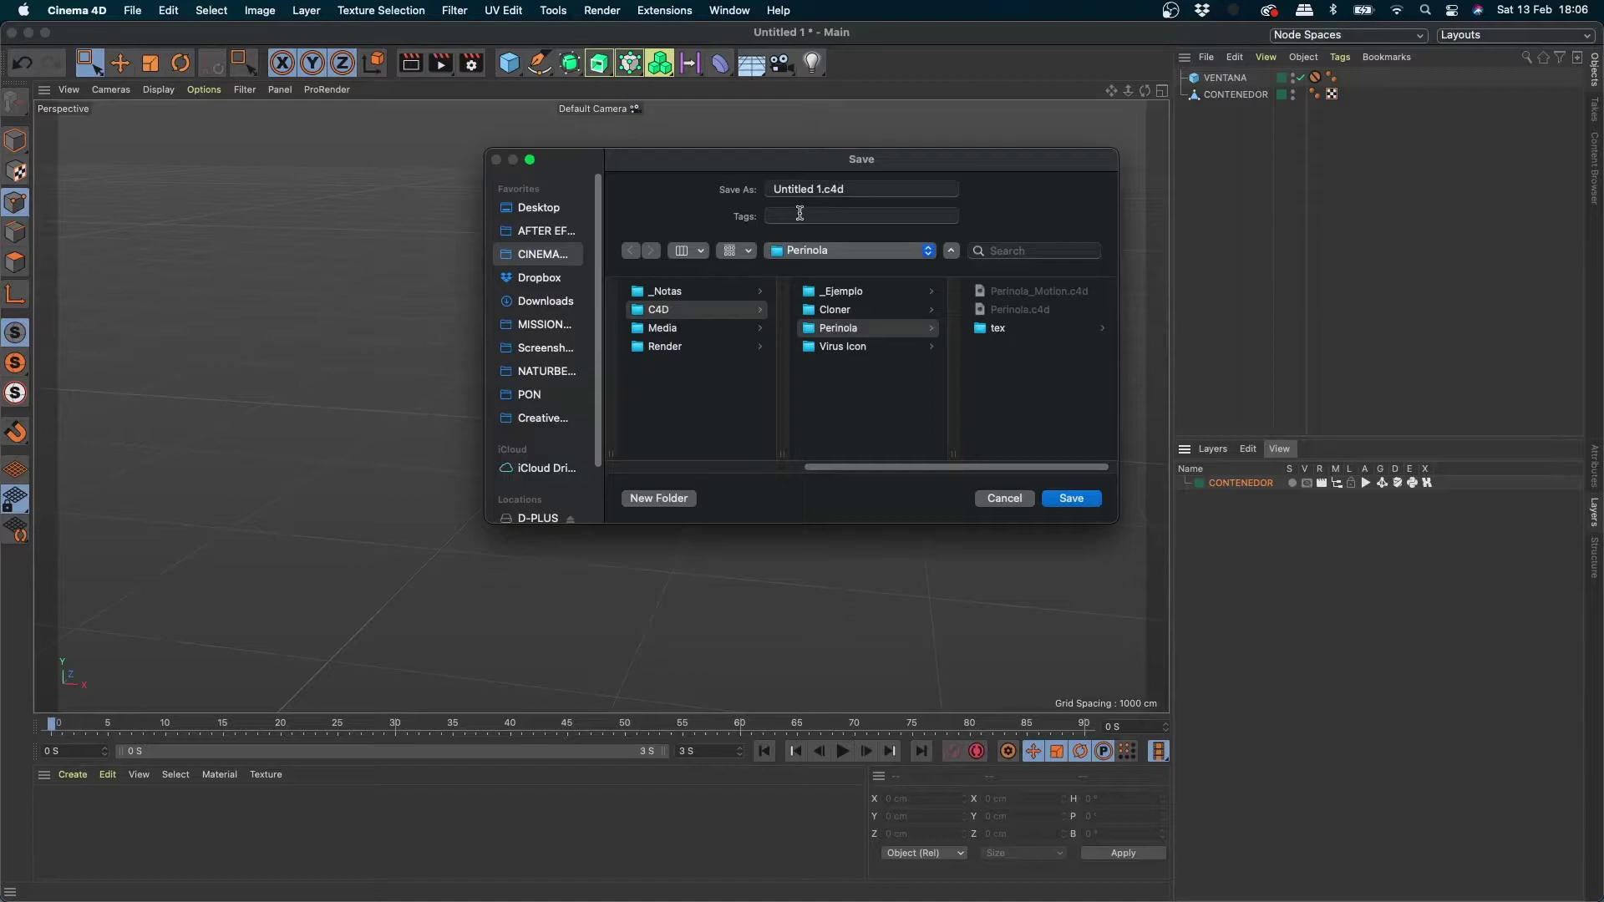
click(572, 256)
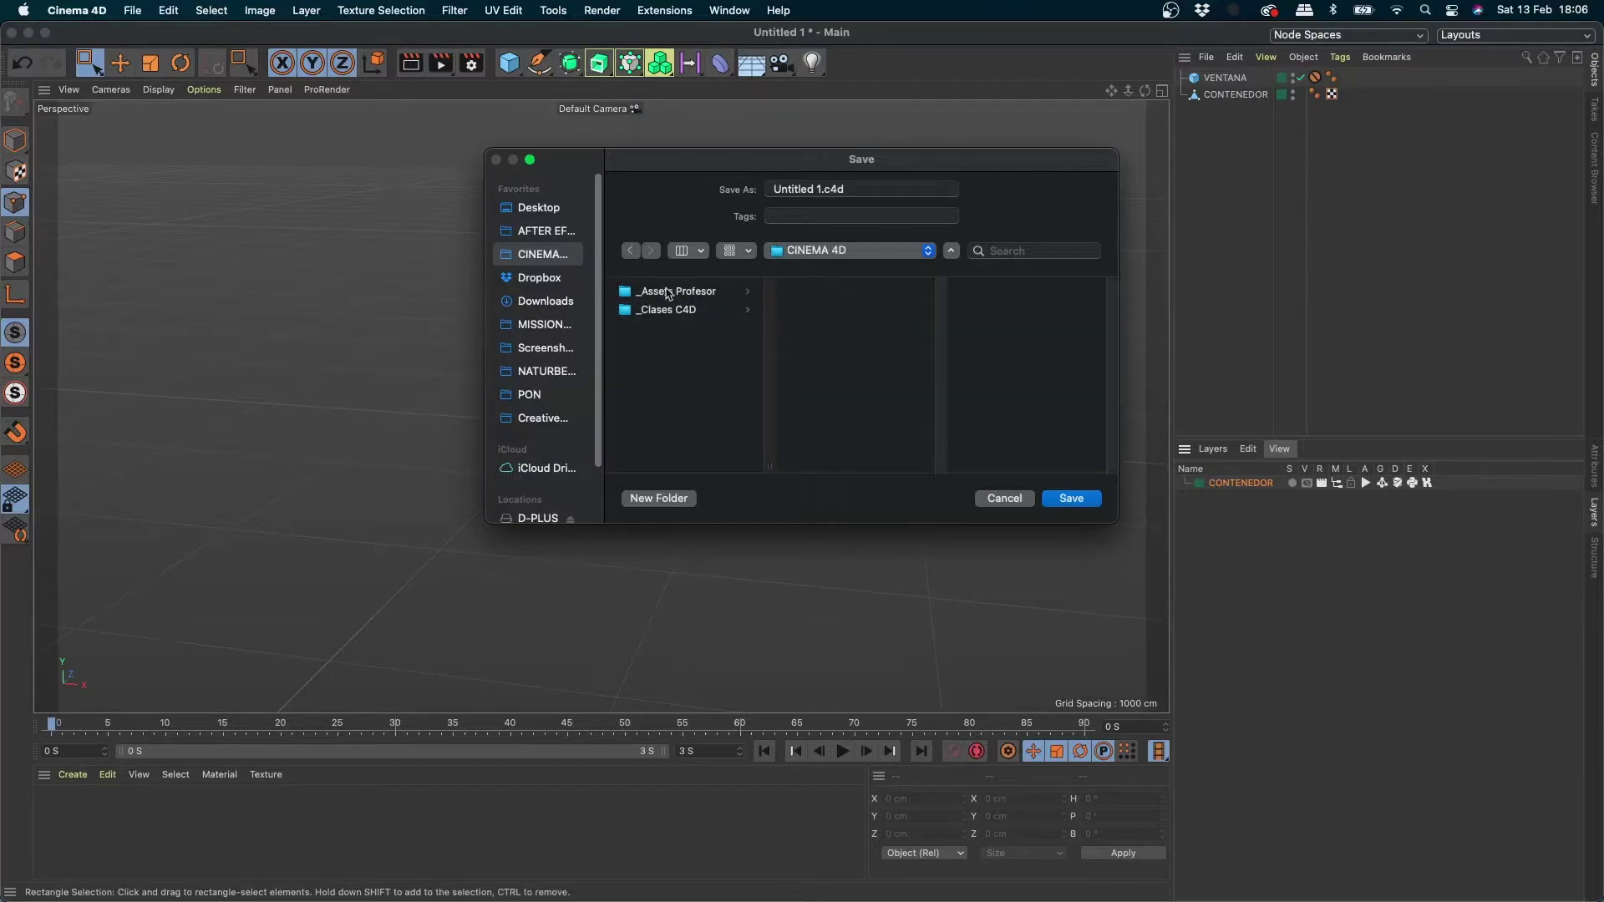
click(701, 311)
click(877, 310)
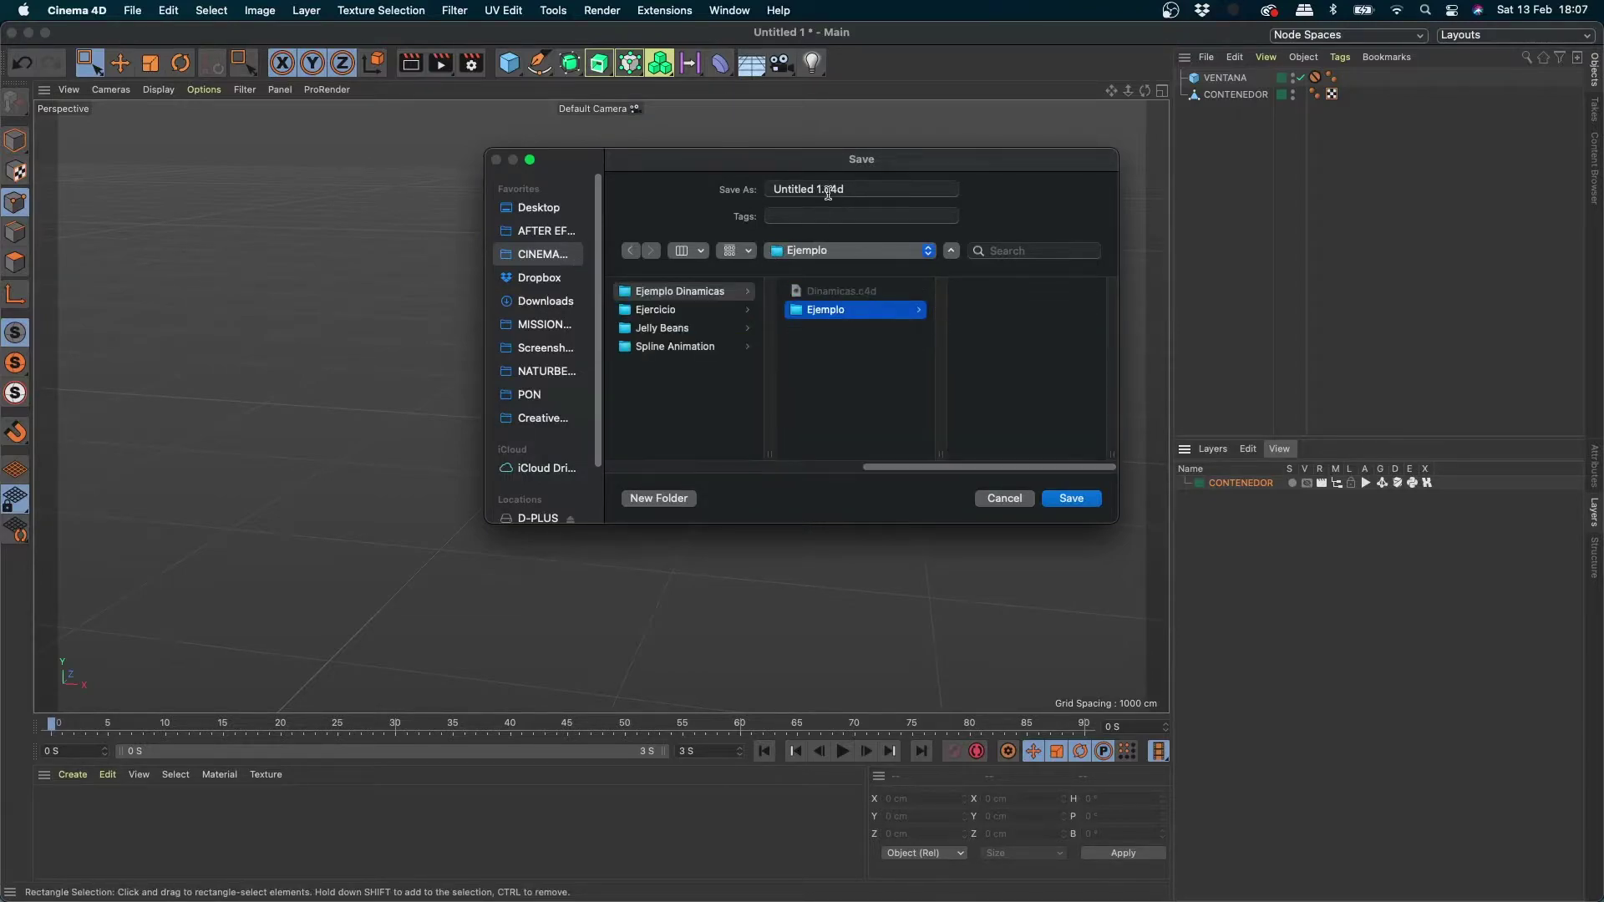
drag(823, 191, 720, 174)
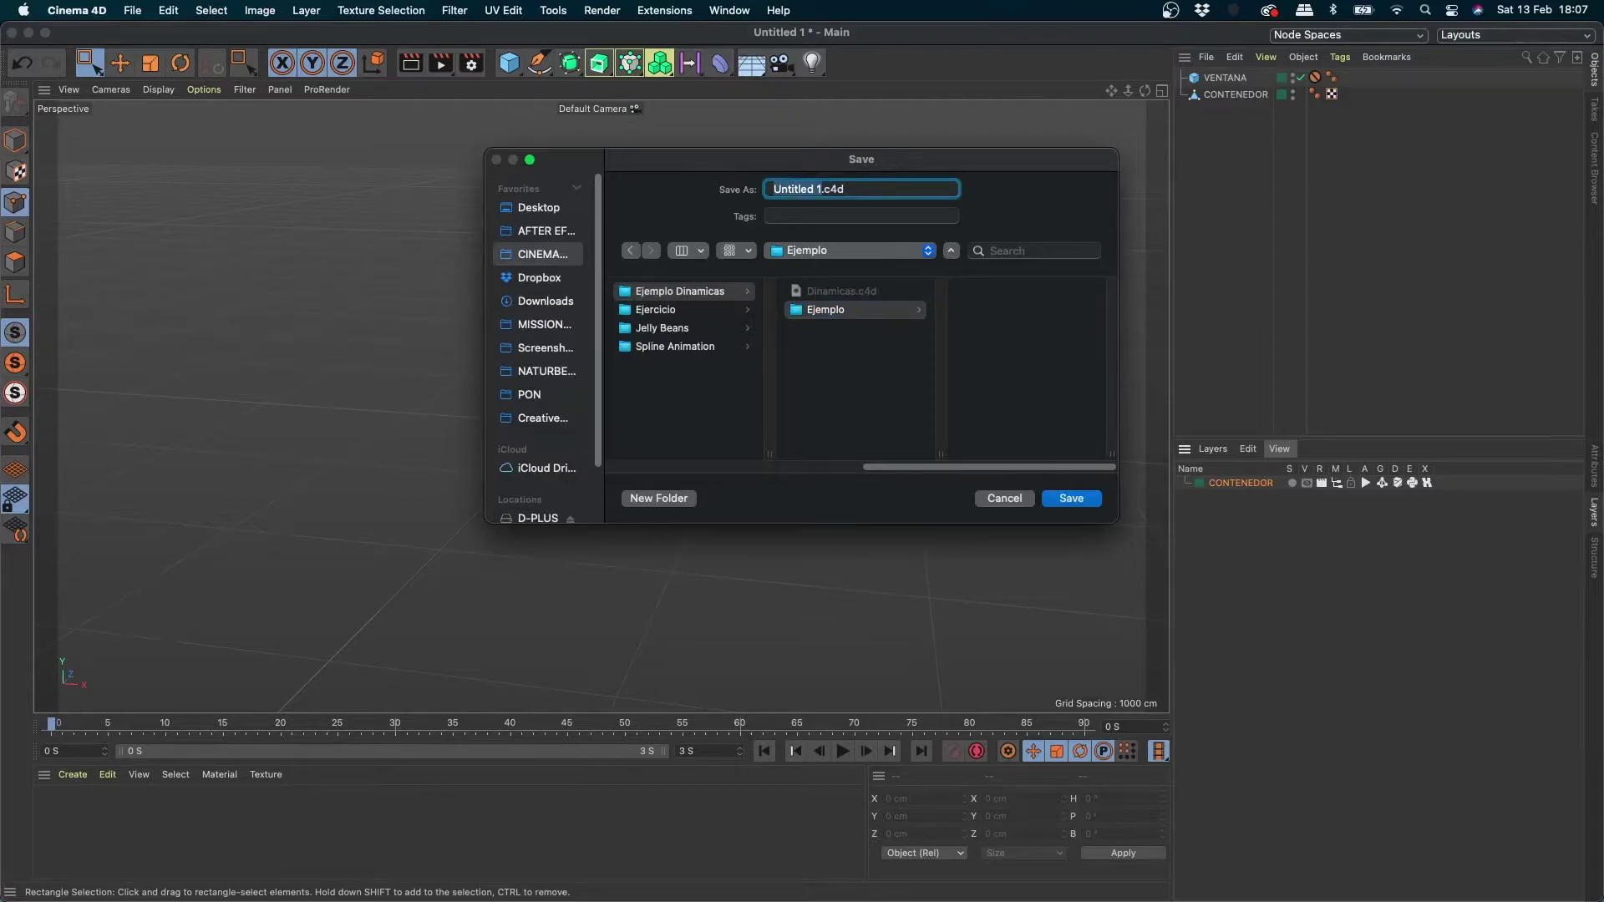
text(Ejemplo_en_clase)
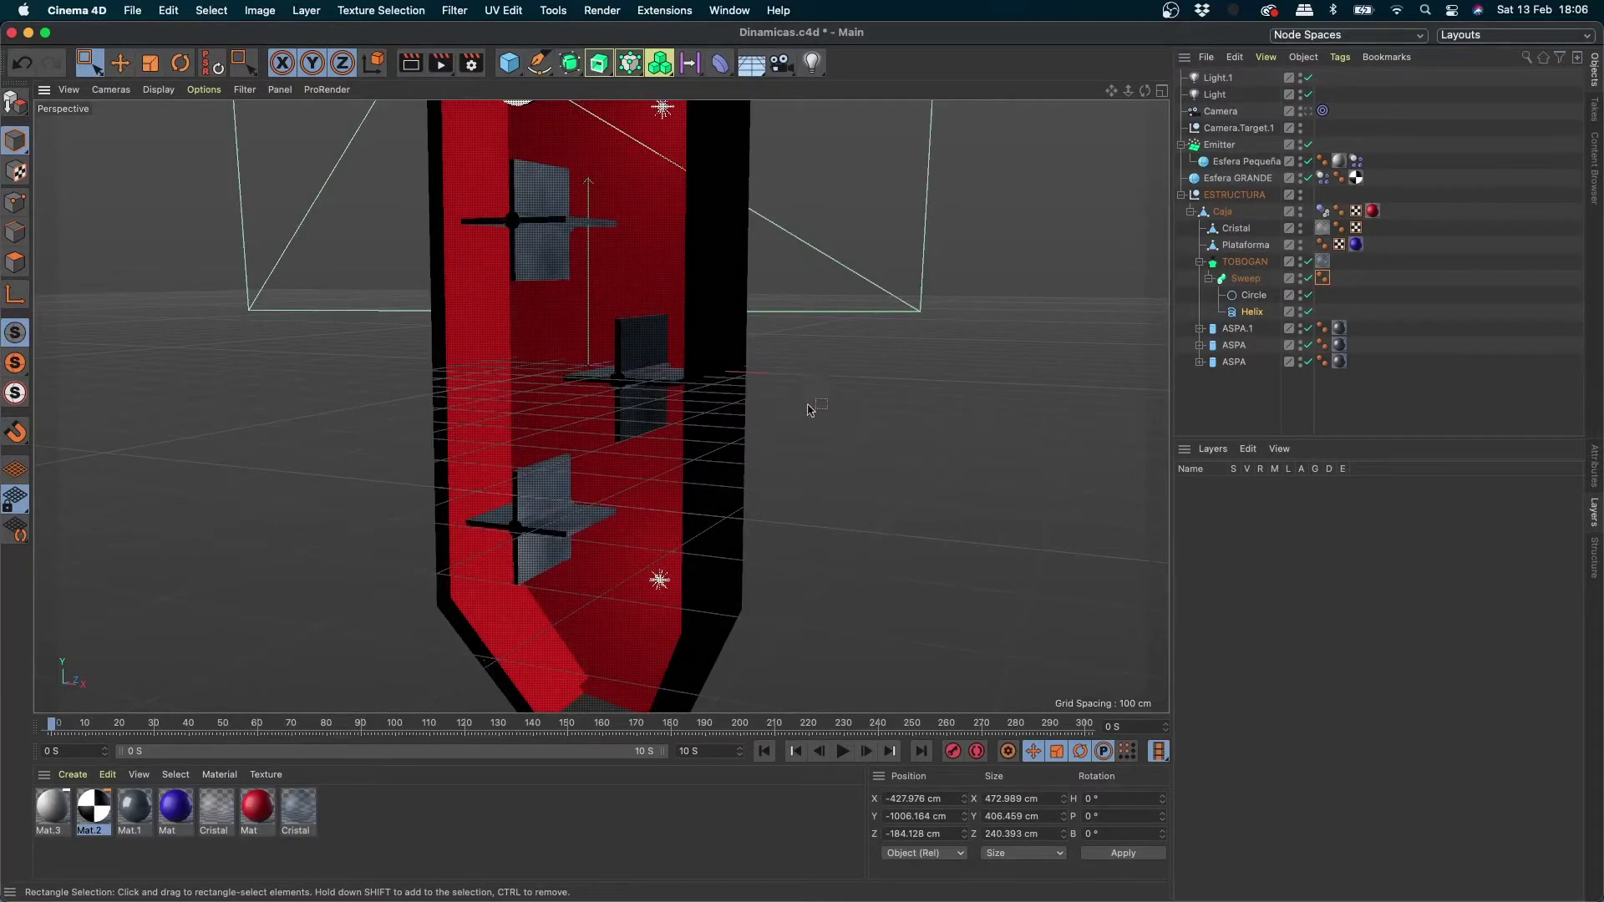
Step: Examine the reference model in Dinamicas.c4d, including its blades, slide and platform, and go back to the working project
alt+right_drag(695, 436, 626, 493)
alt+middle_drag(727, 422, 797, 314)
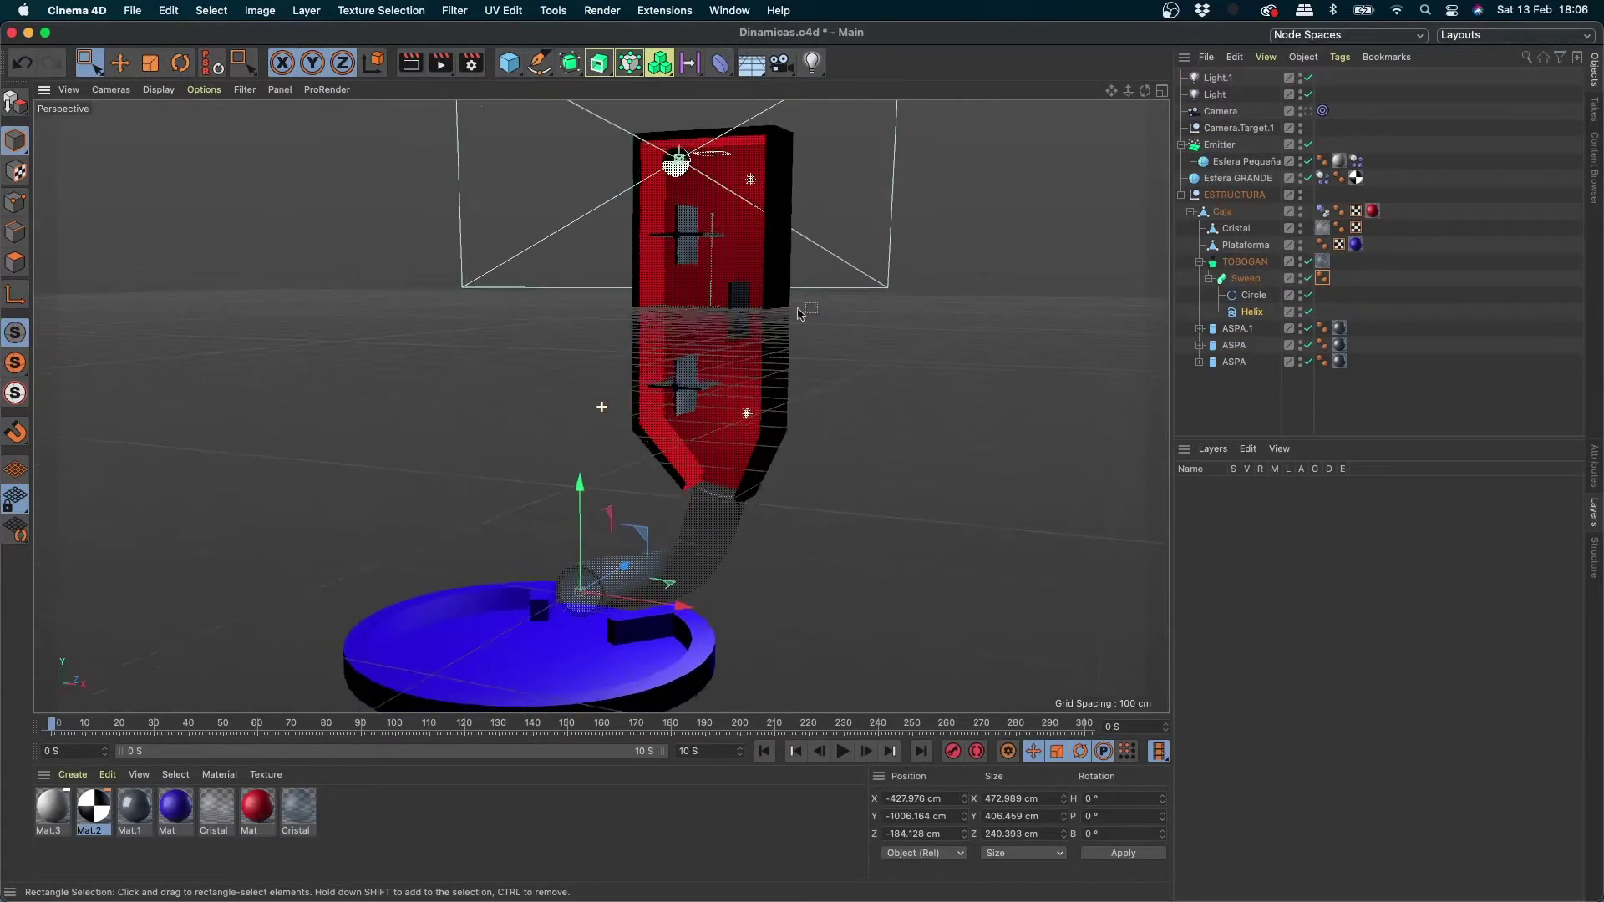
alt+right_drag(797, 314, 734, 243)
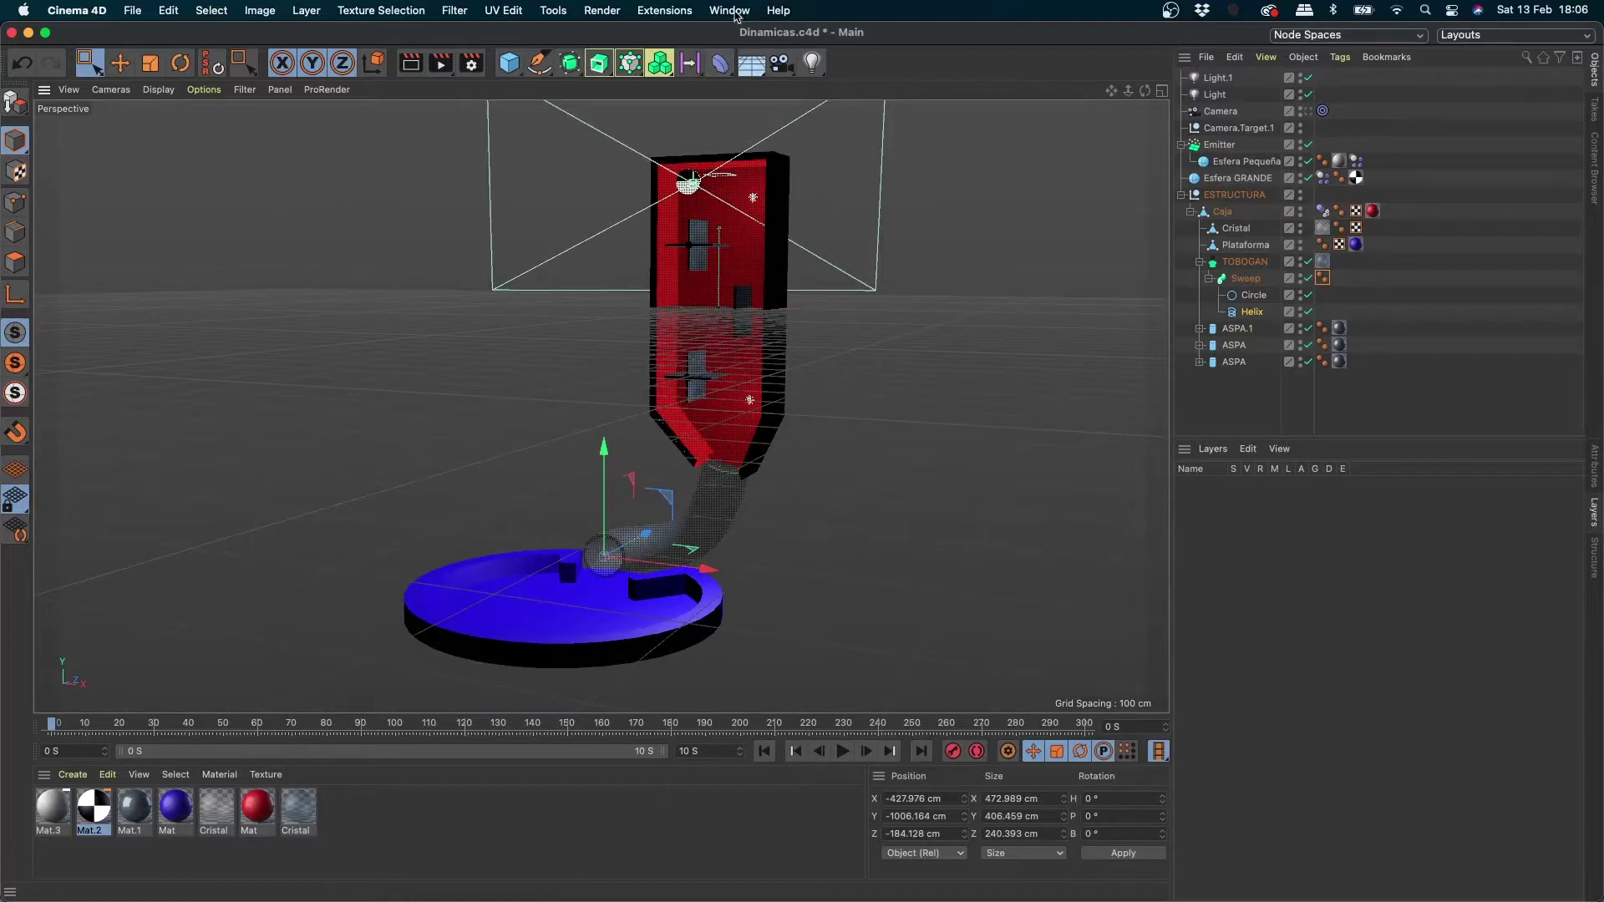
click(729, 10)
click(817, 528)
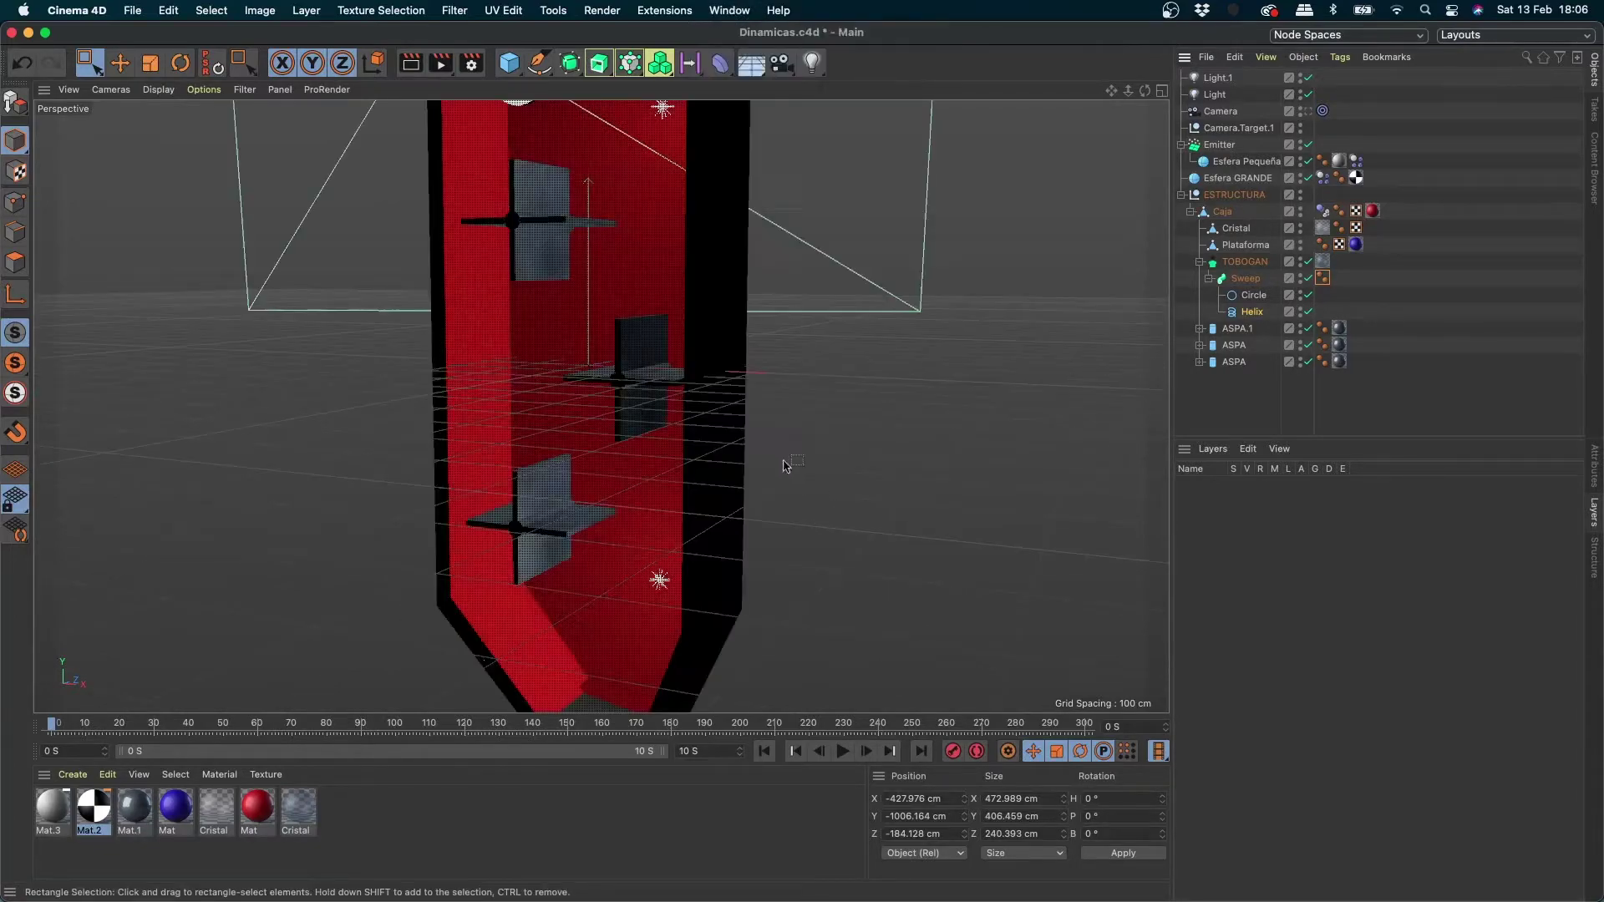
alt+right_drag(692, 434, 597, 483)
alt+middle_drag(735, 395, 796, 309)
alt+right_drag(796, 309, 739, 323)
click(730, 10)
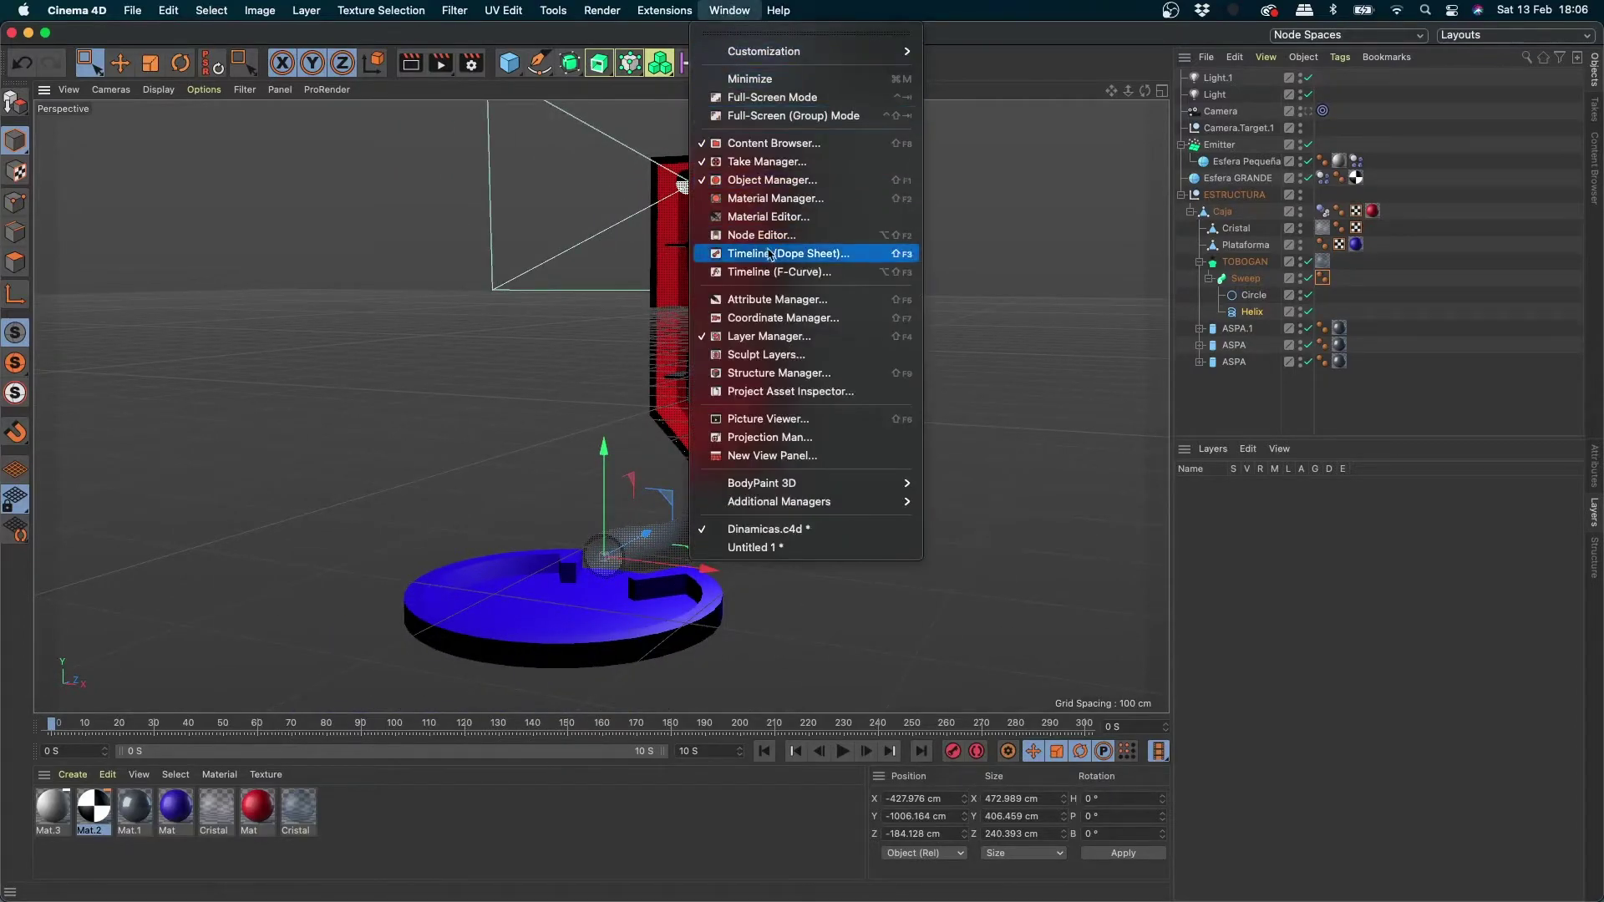
click(799, 529)
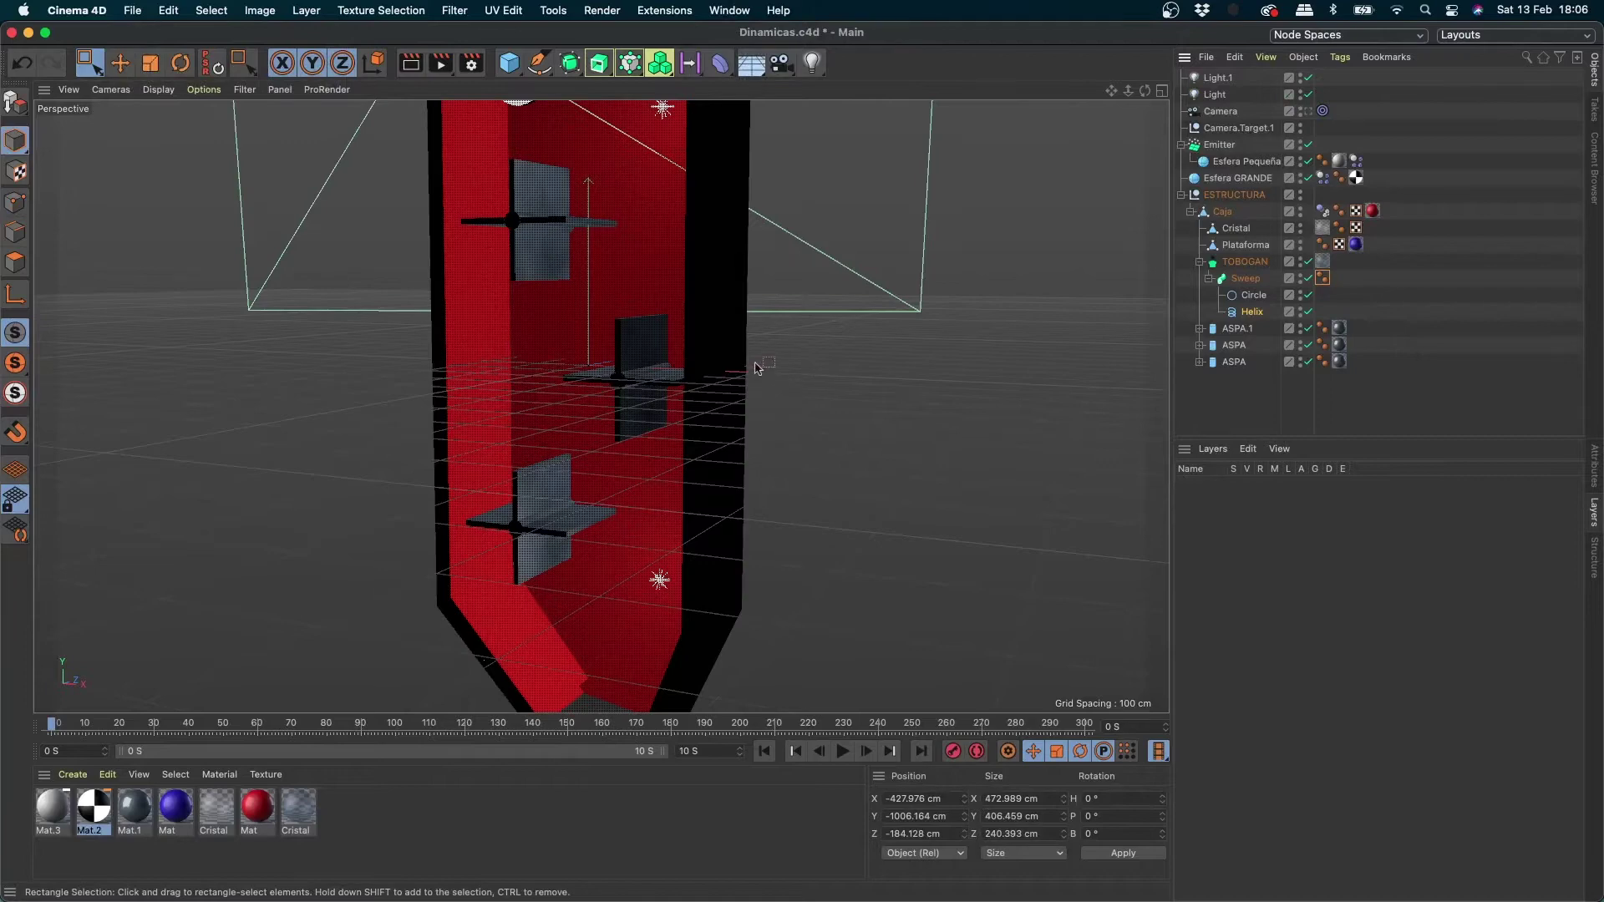
alt+right_drag(694, 436, 563, 488)
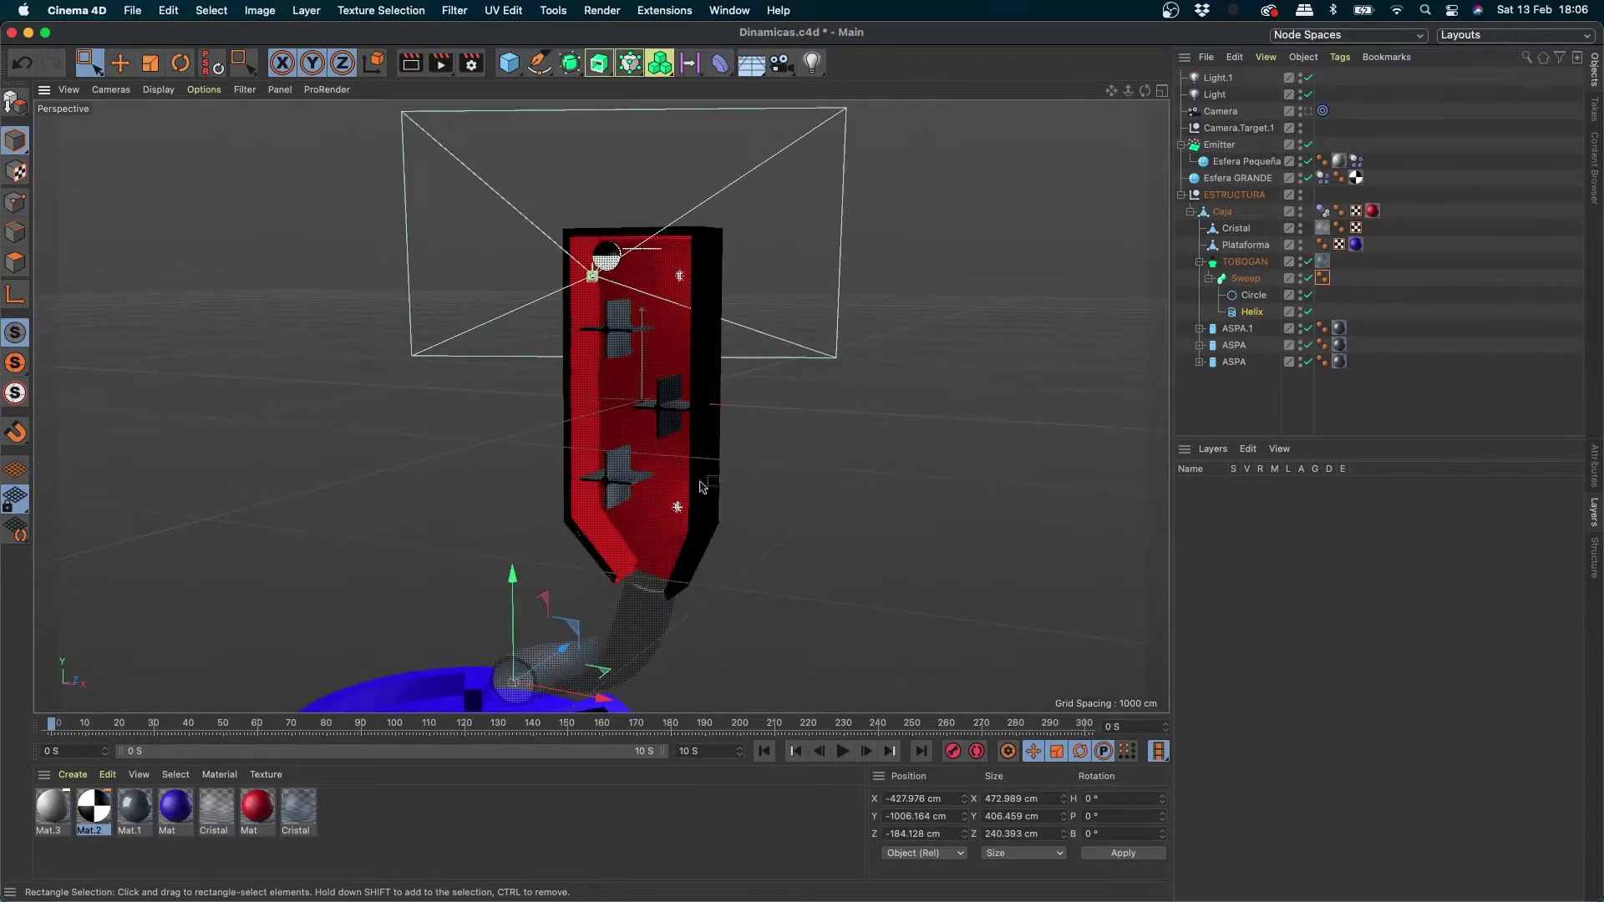
alt+middle_drag(736, 401, 796, 310)
alt+right_drag(789, 315, 738, 323)
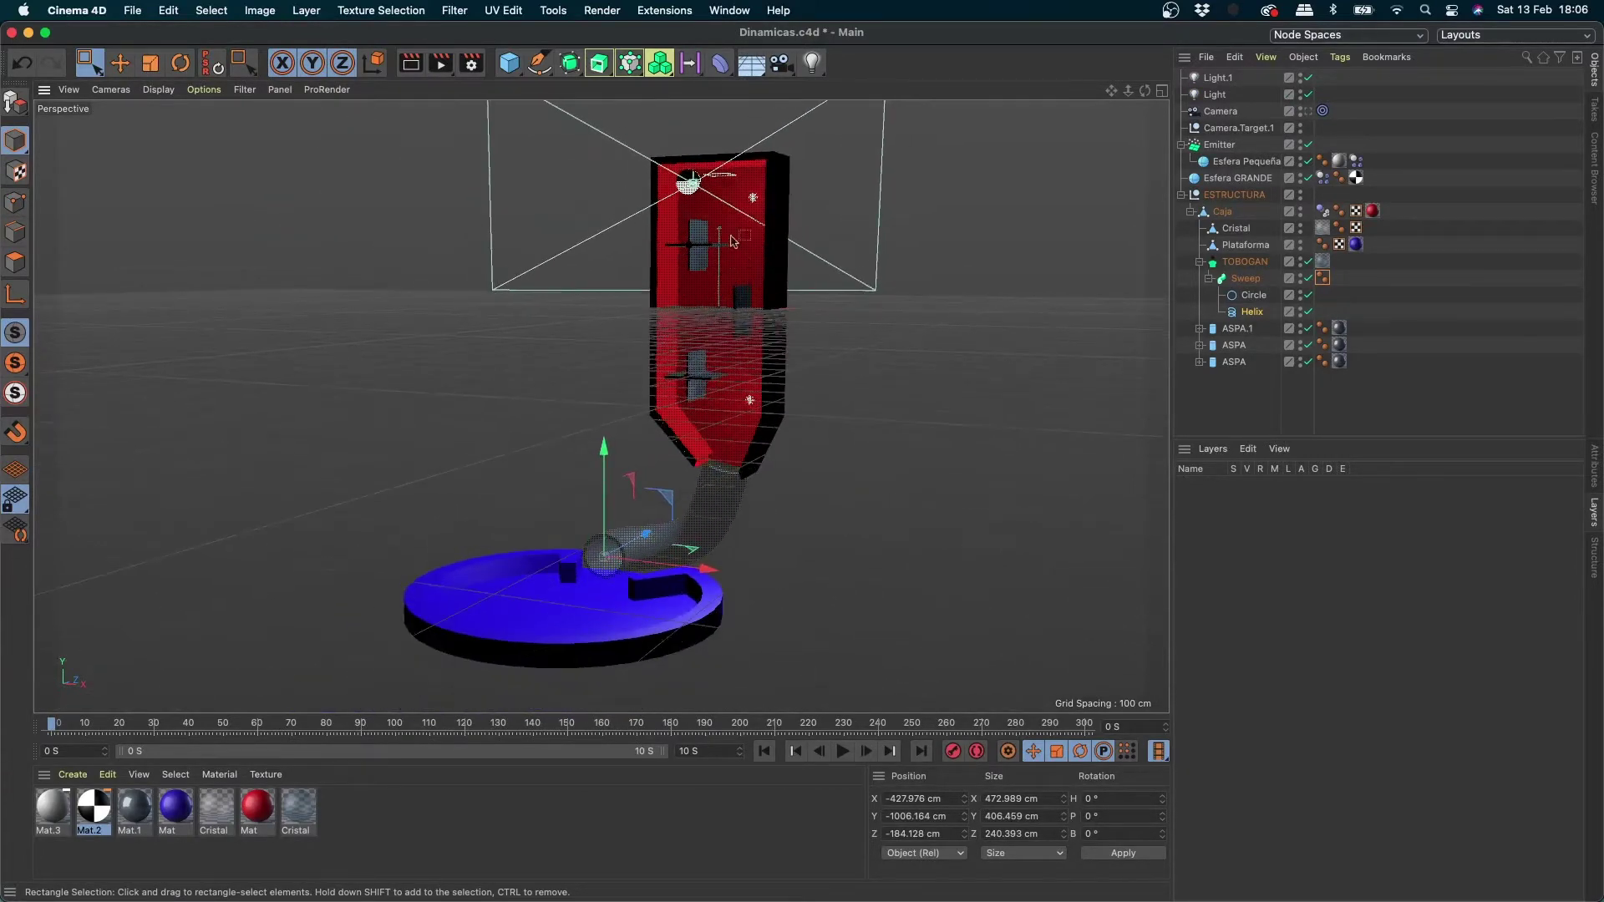
click(729, 10)
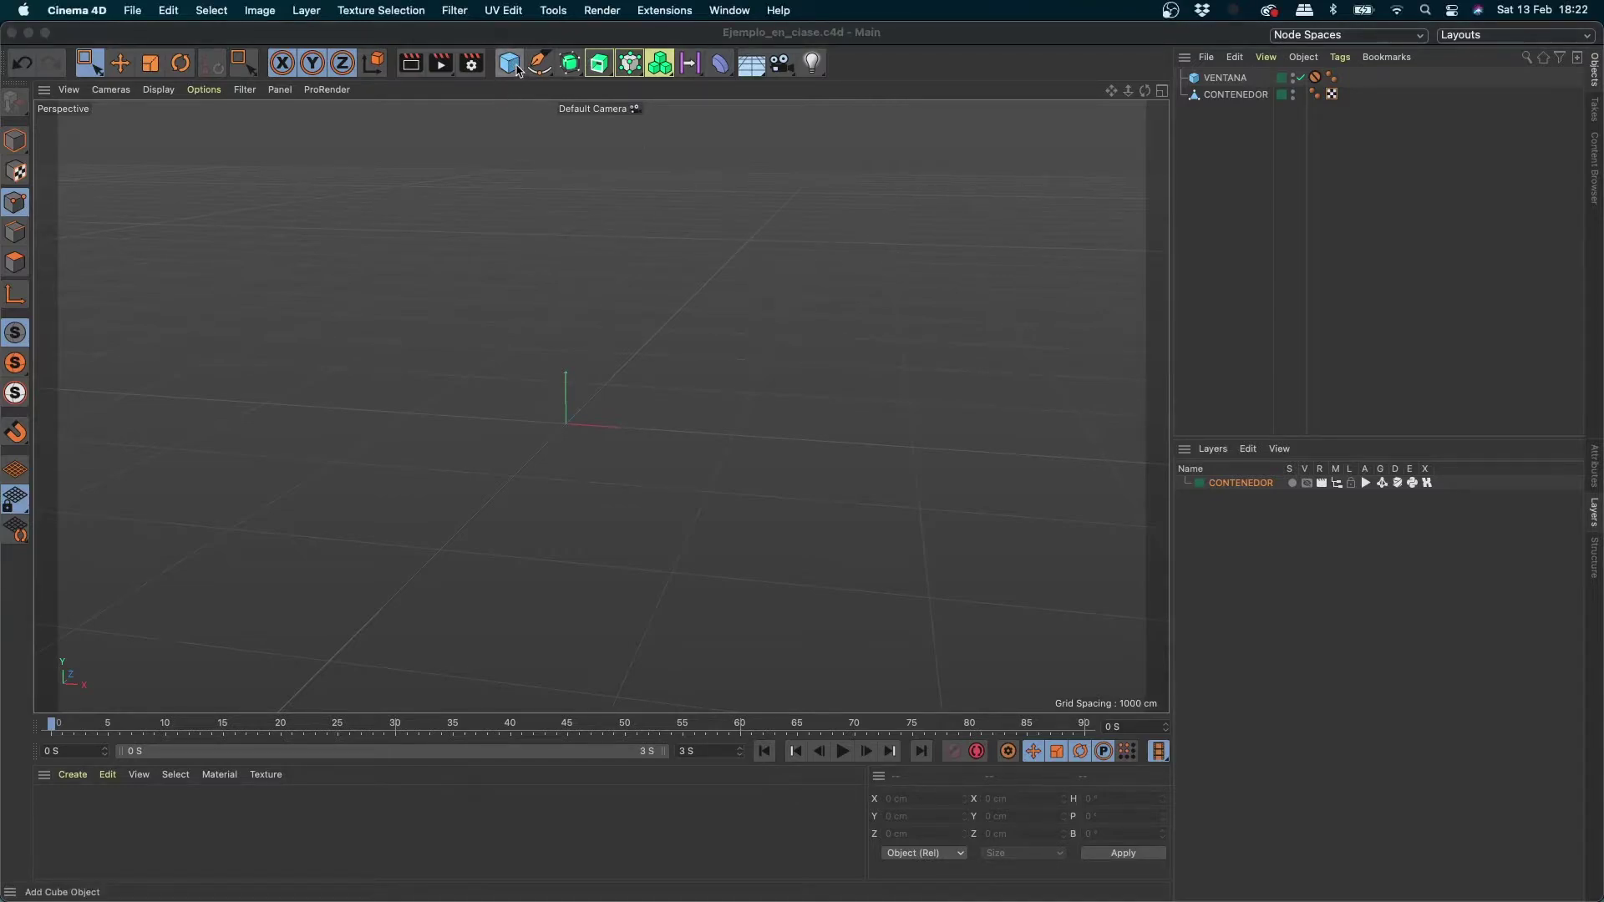
Step: Add a Cube primitive and compare it with the container by briefly showing the CONTENEDOR layer
click(518, 69)
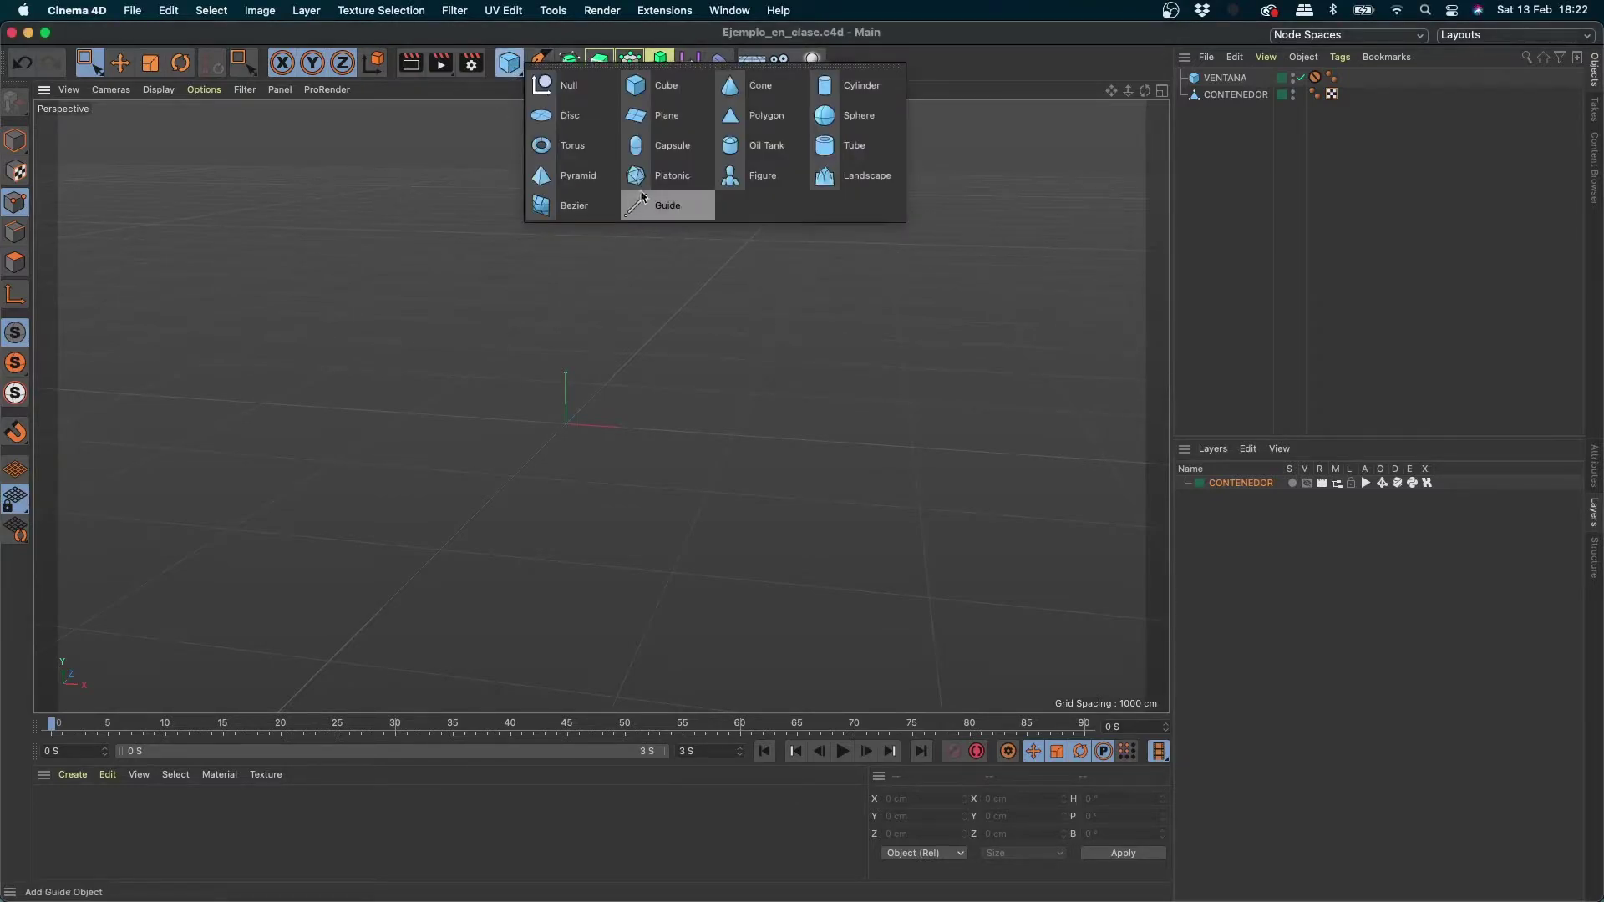
click(633, 90)
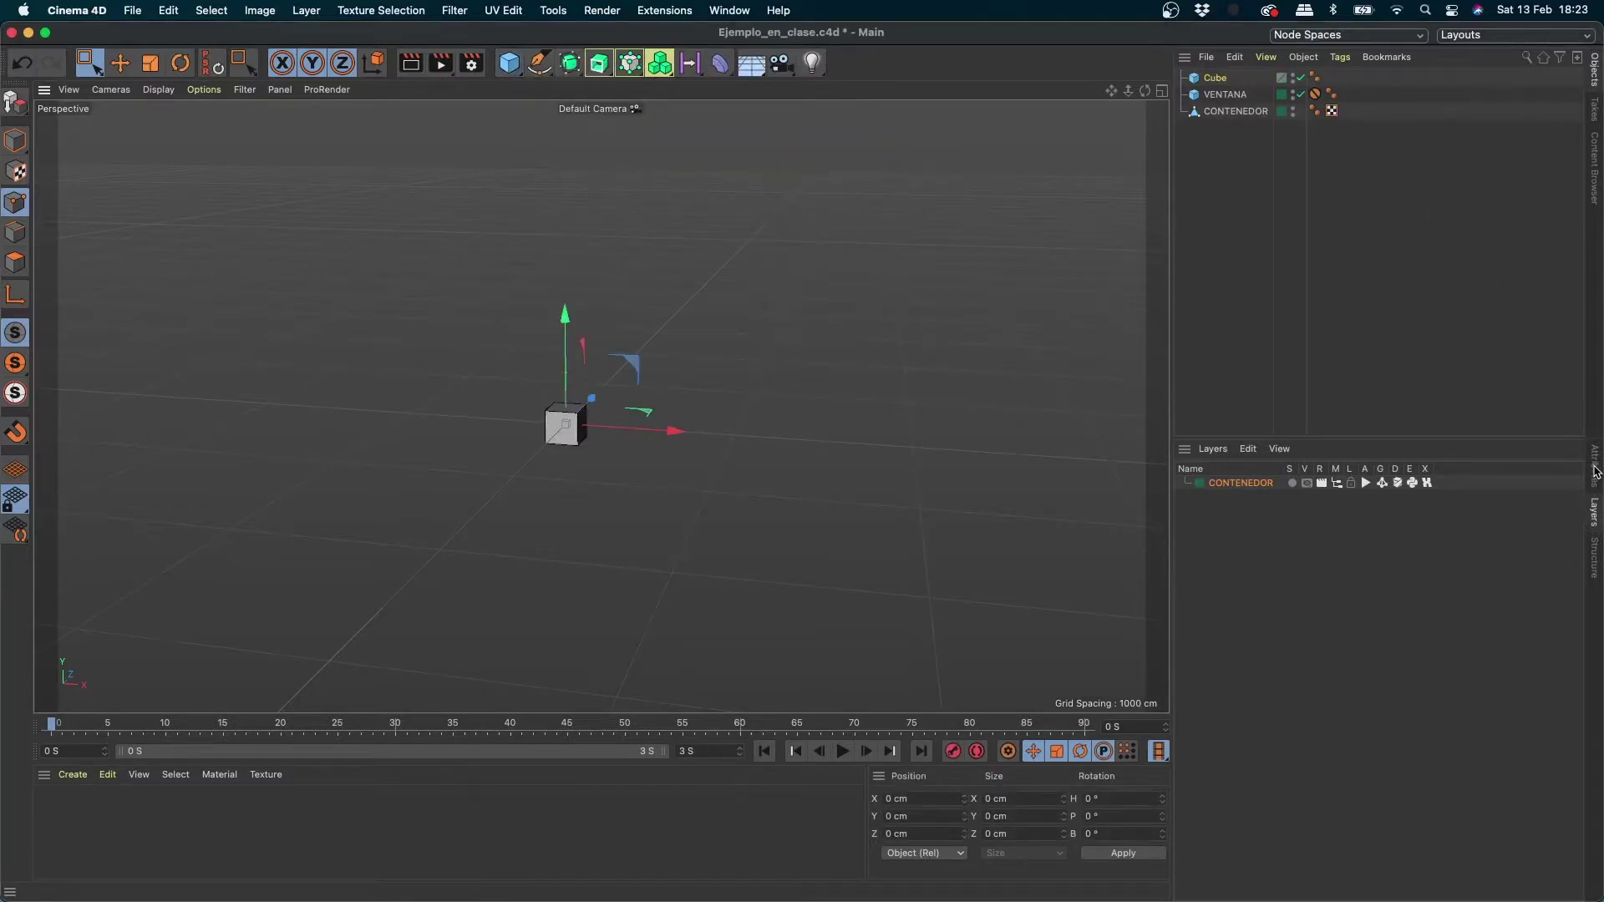
click(1307, 483)
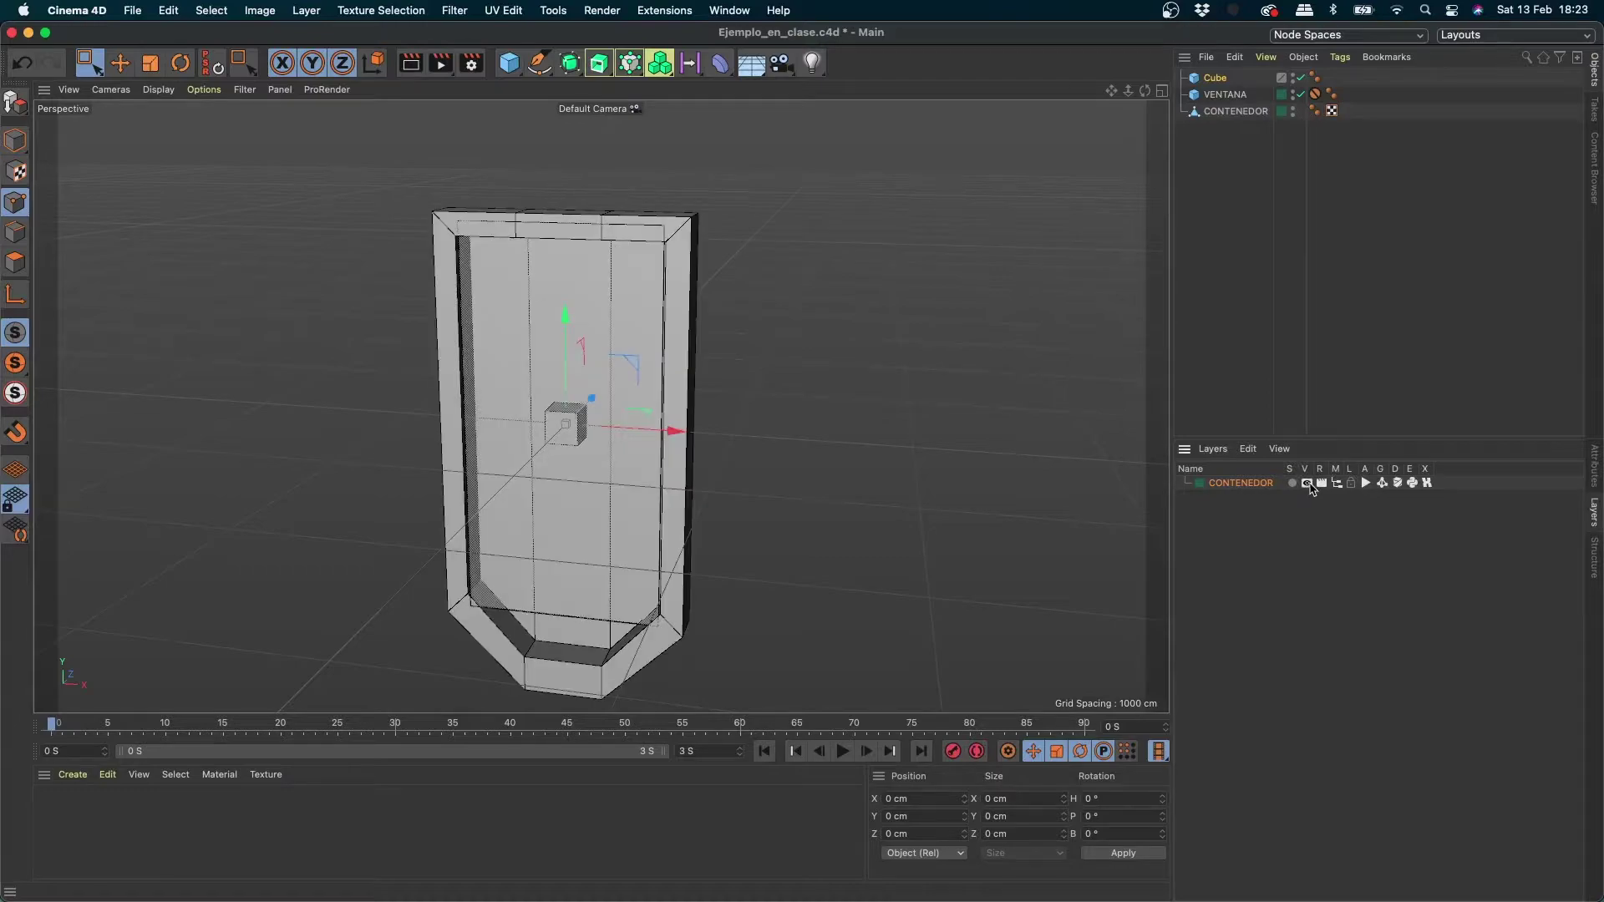
click(1307, 483)
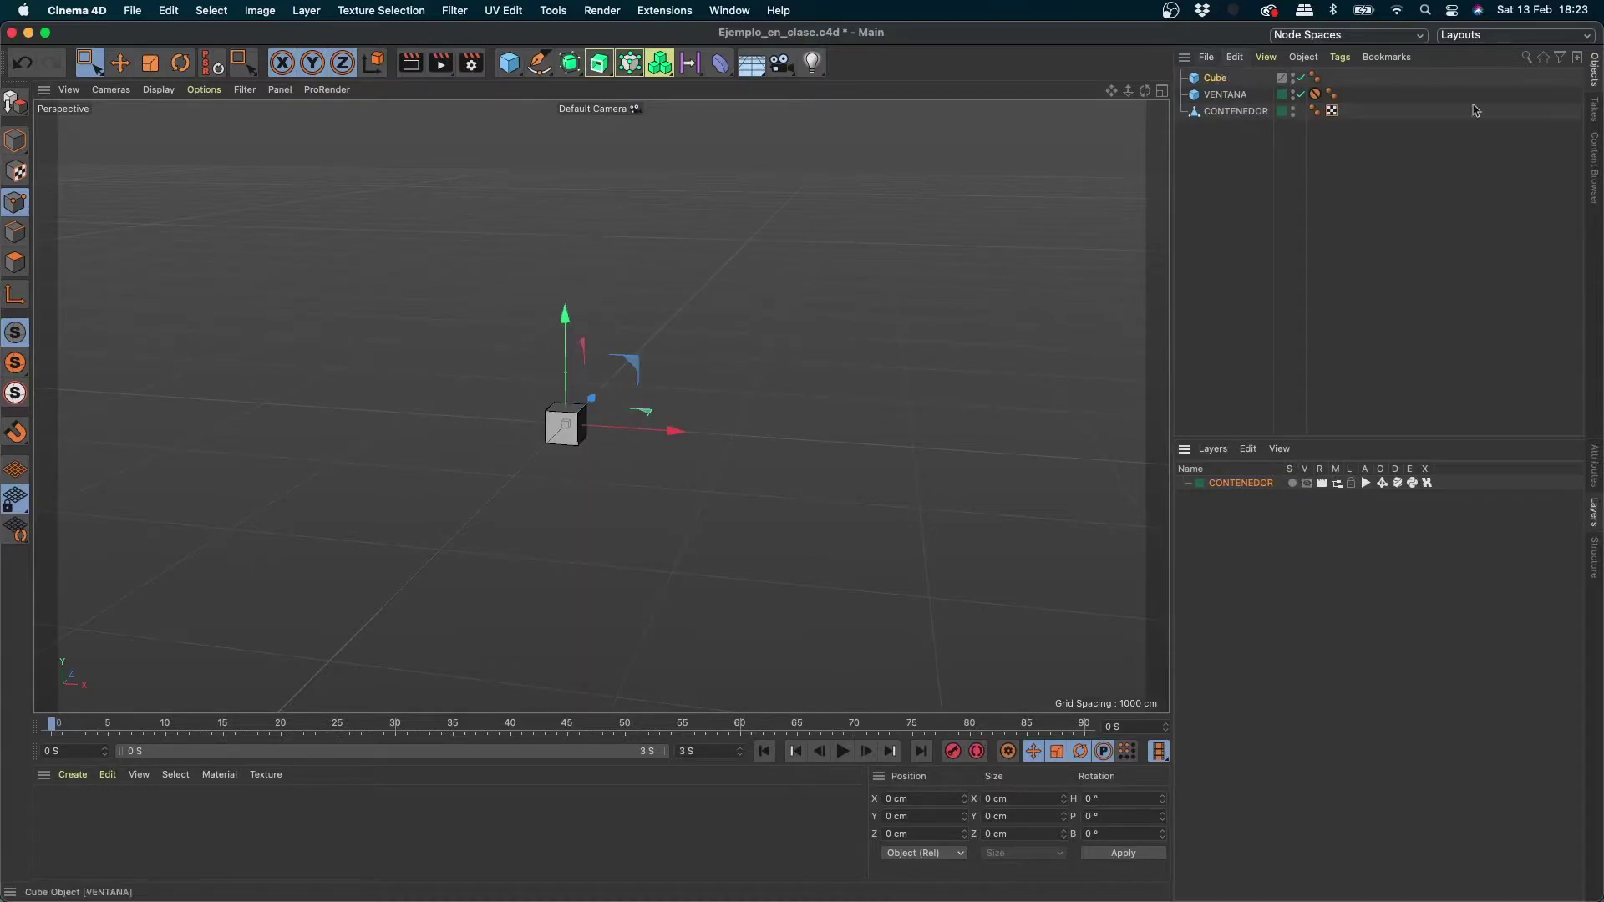
Step: Try Y sizes of 5 cm and 100 cm for the new cube in its object properties
click(1596, 478)
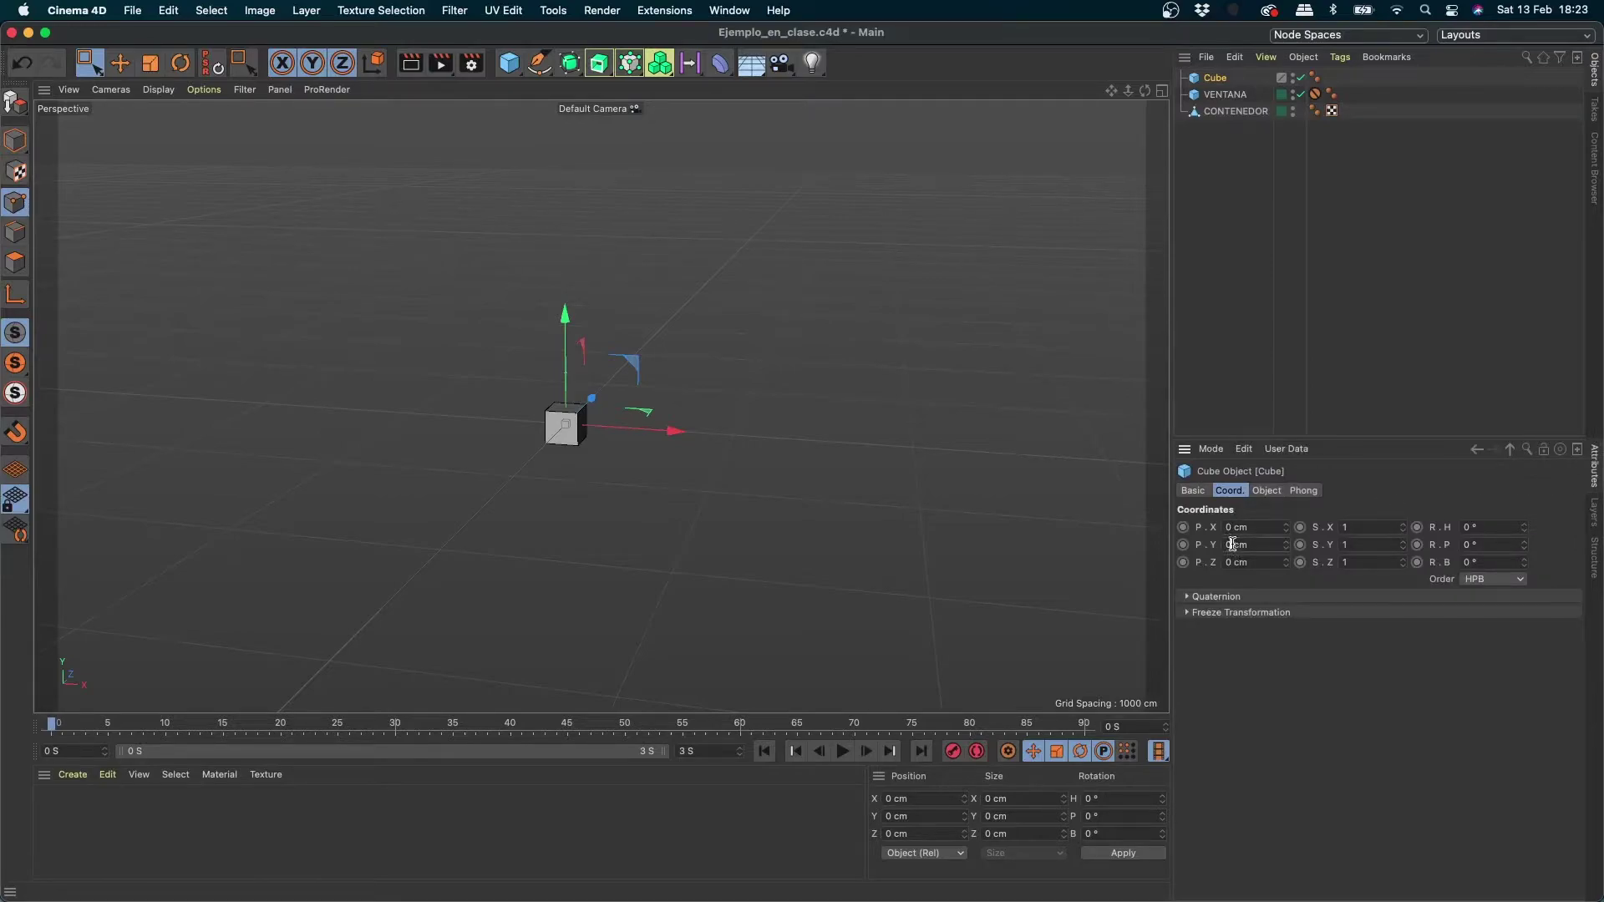
click(1266, 490)
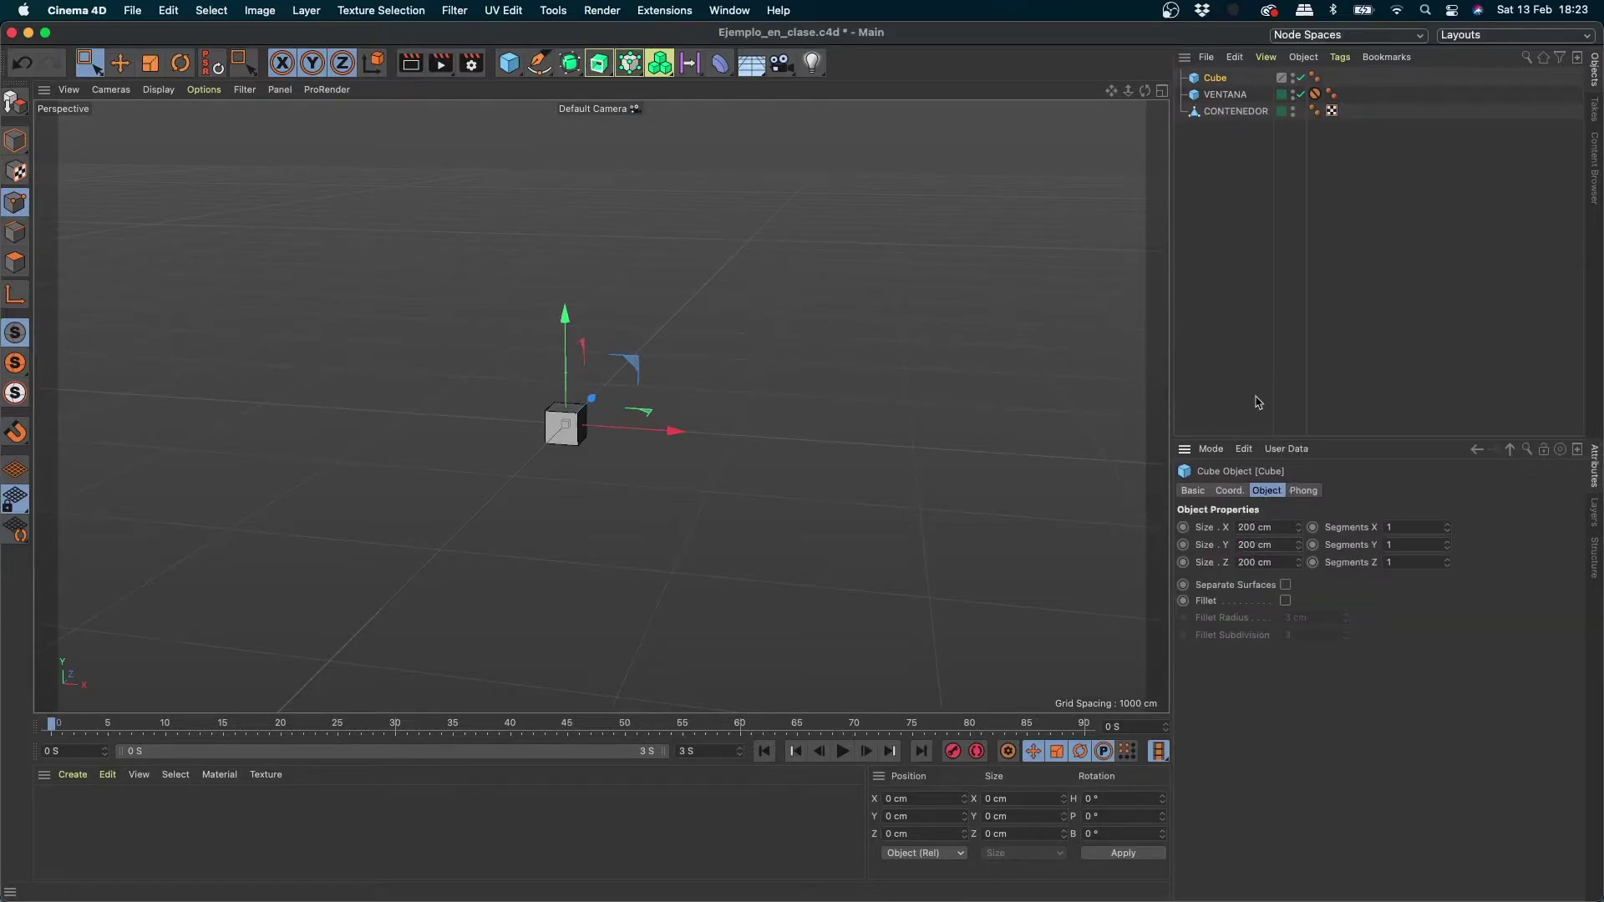
double_click(1254, 547)
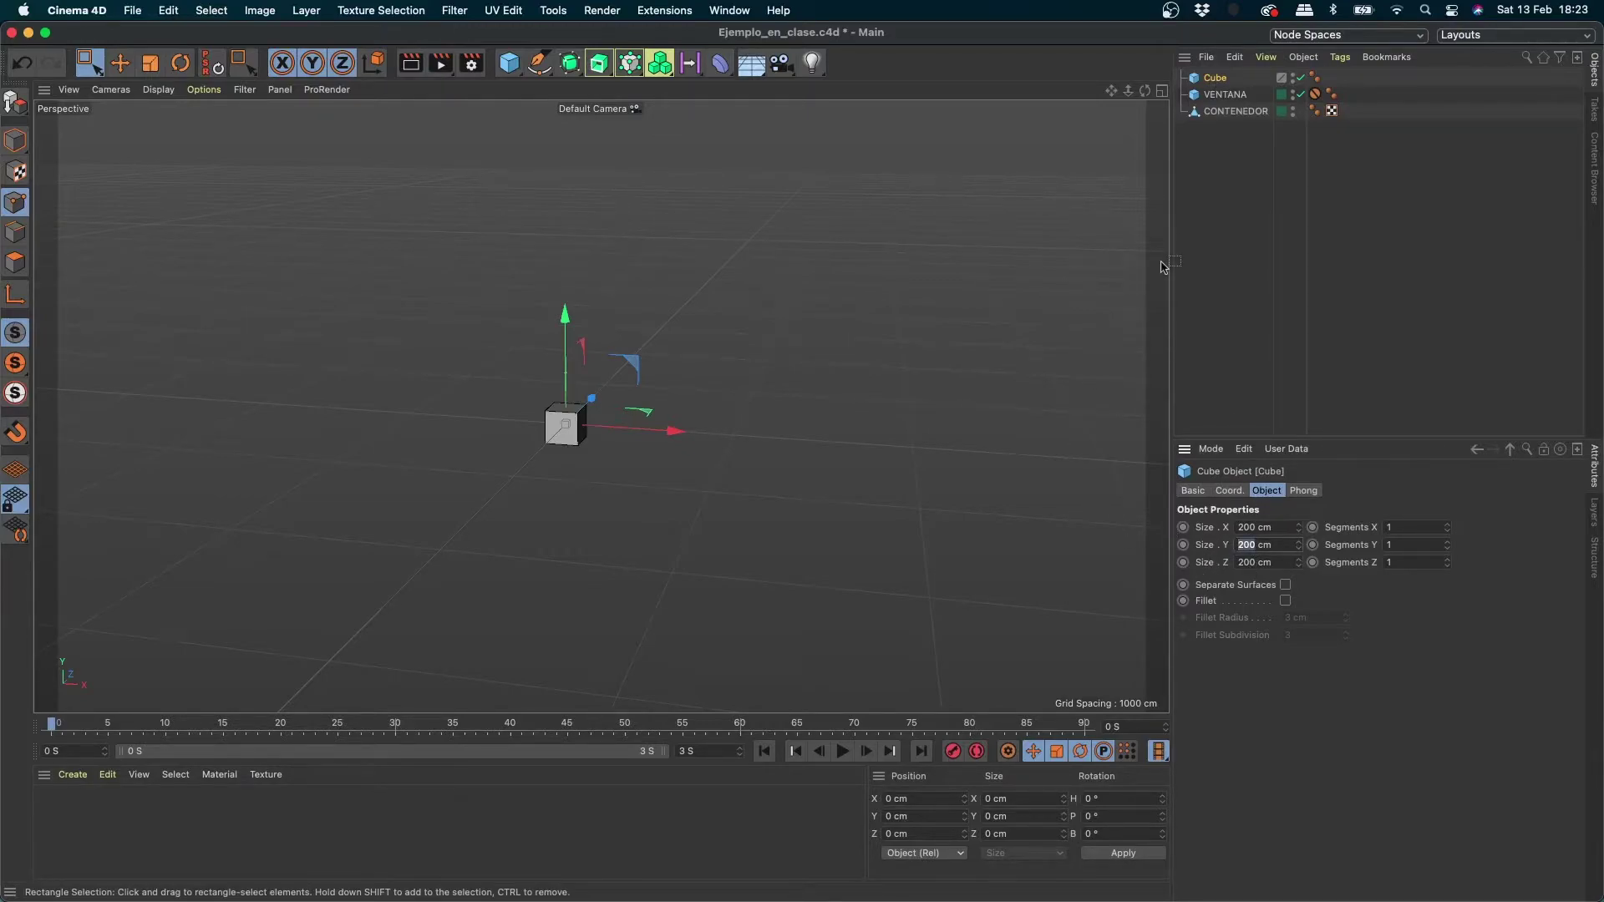
text(5)
key(Return)
alt+right_drag(551, 393, 741, 383)
alt+drag(741, 383, 756, 353)
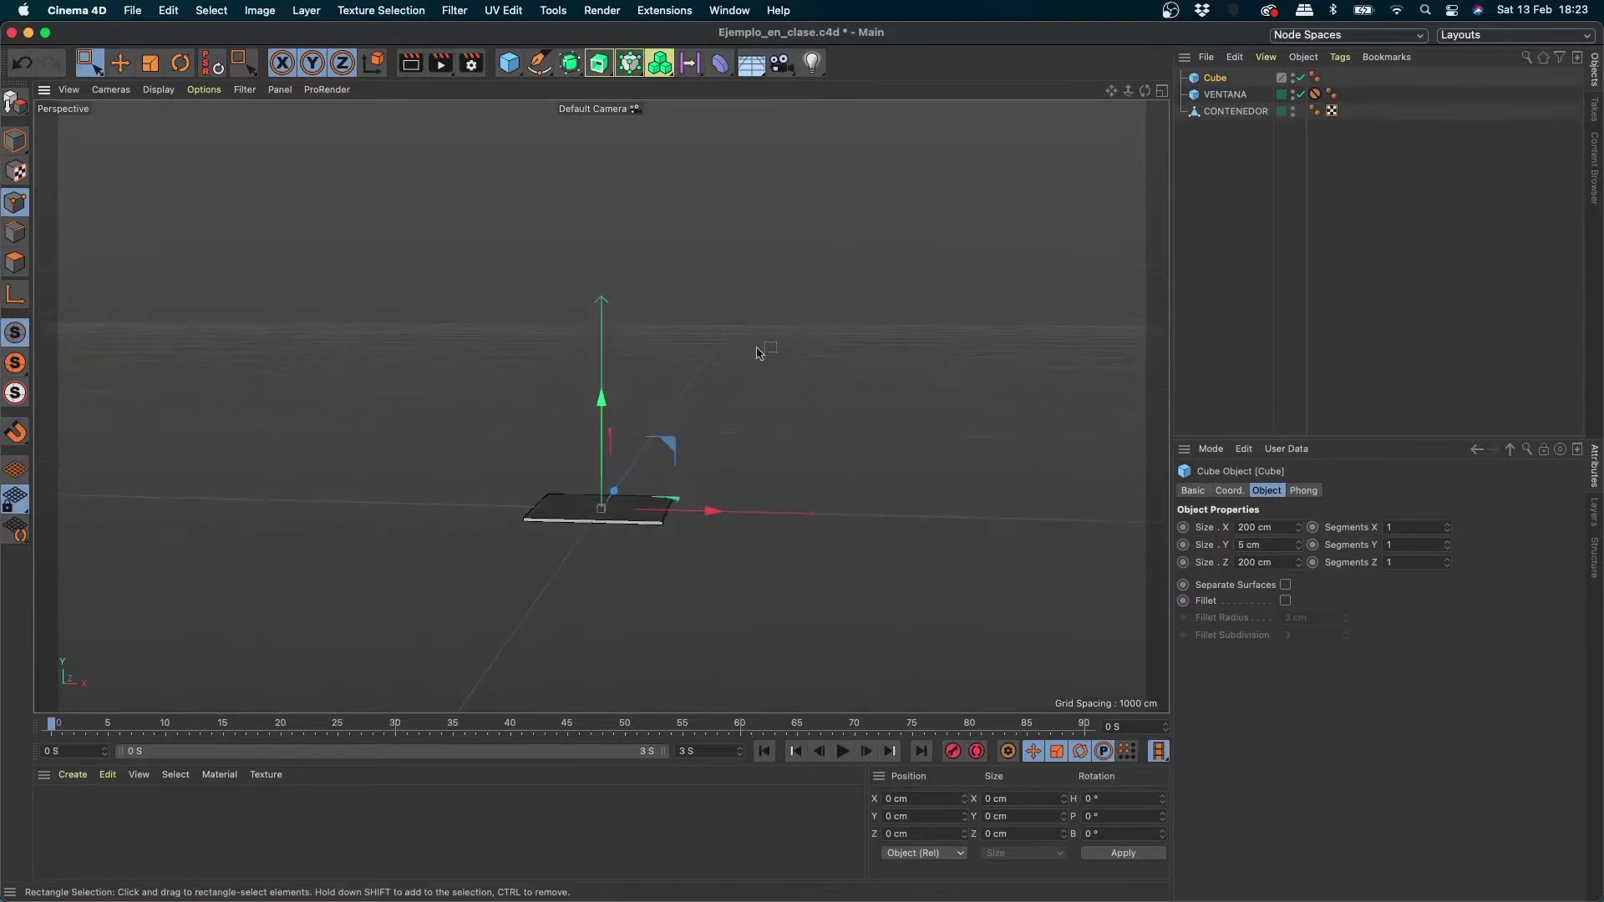
click(1243, 544)
text(10)
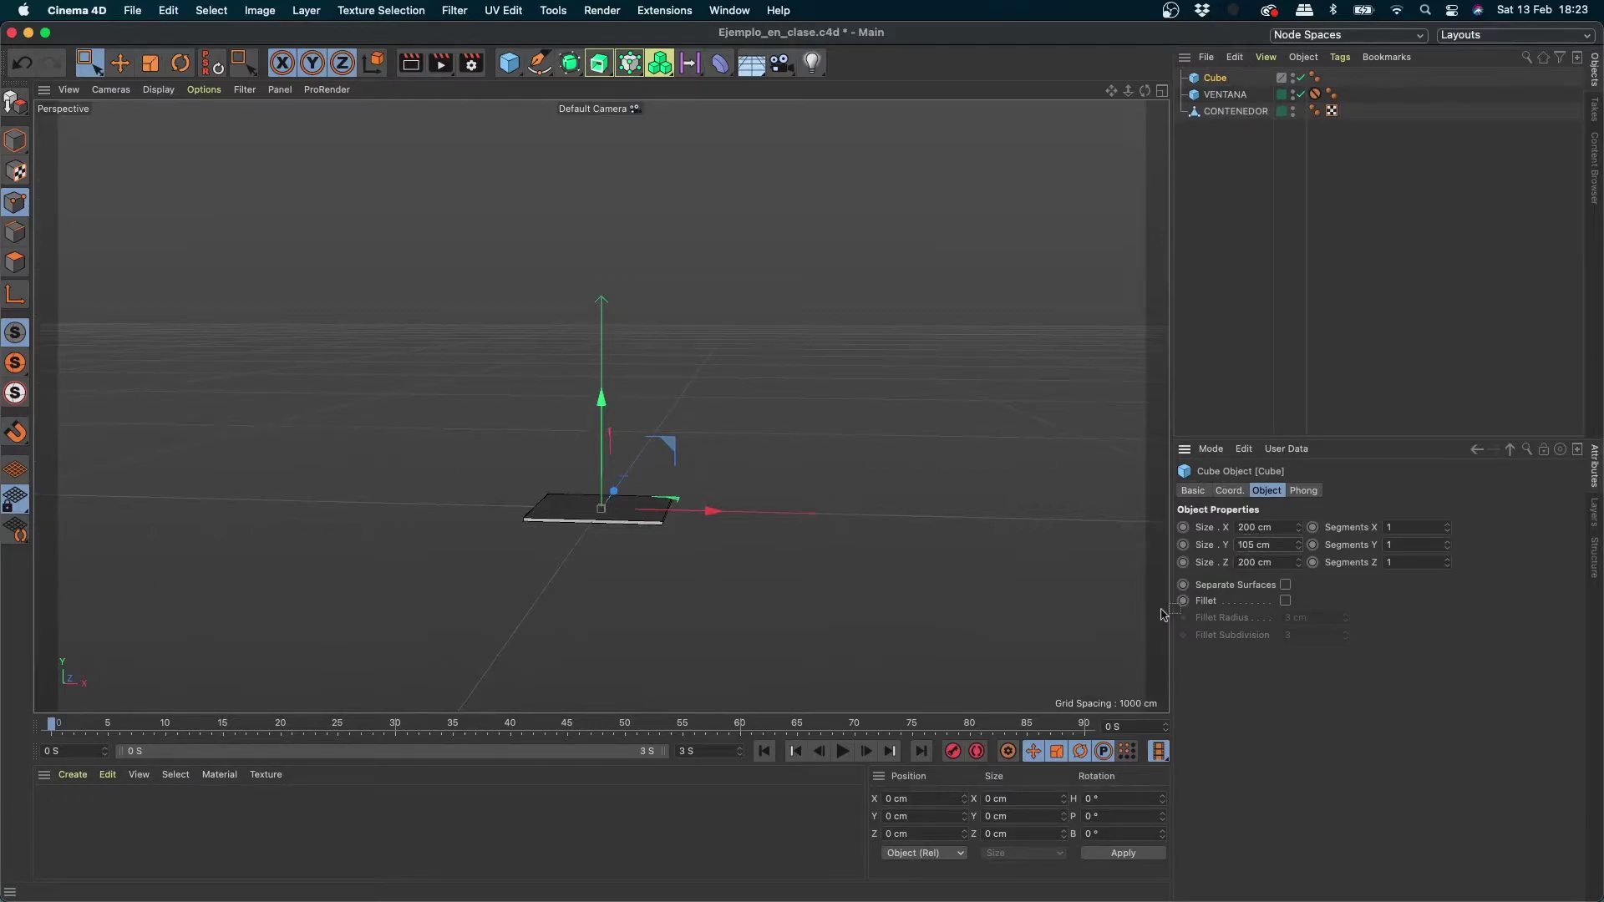
text(0)
key(Return)
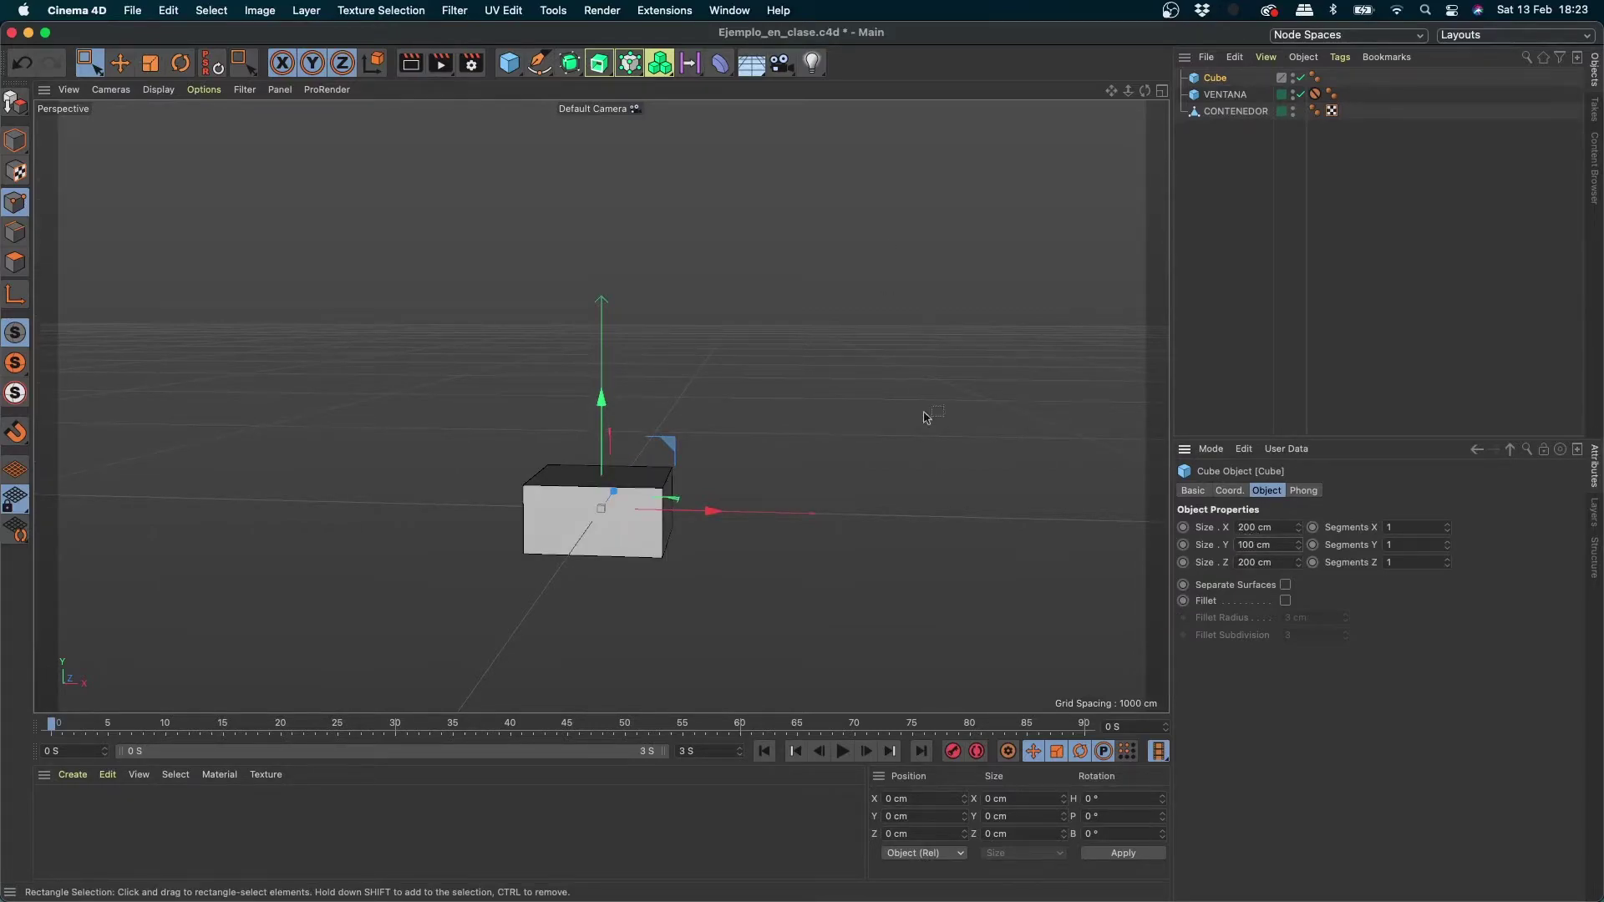
Step: Set the cube's Y size to 50 cm and its X size to 300 cm
drag(1247, 545, 1234, 546)
text(5)
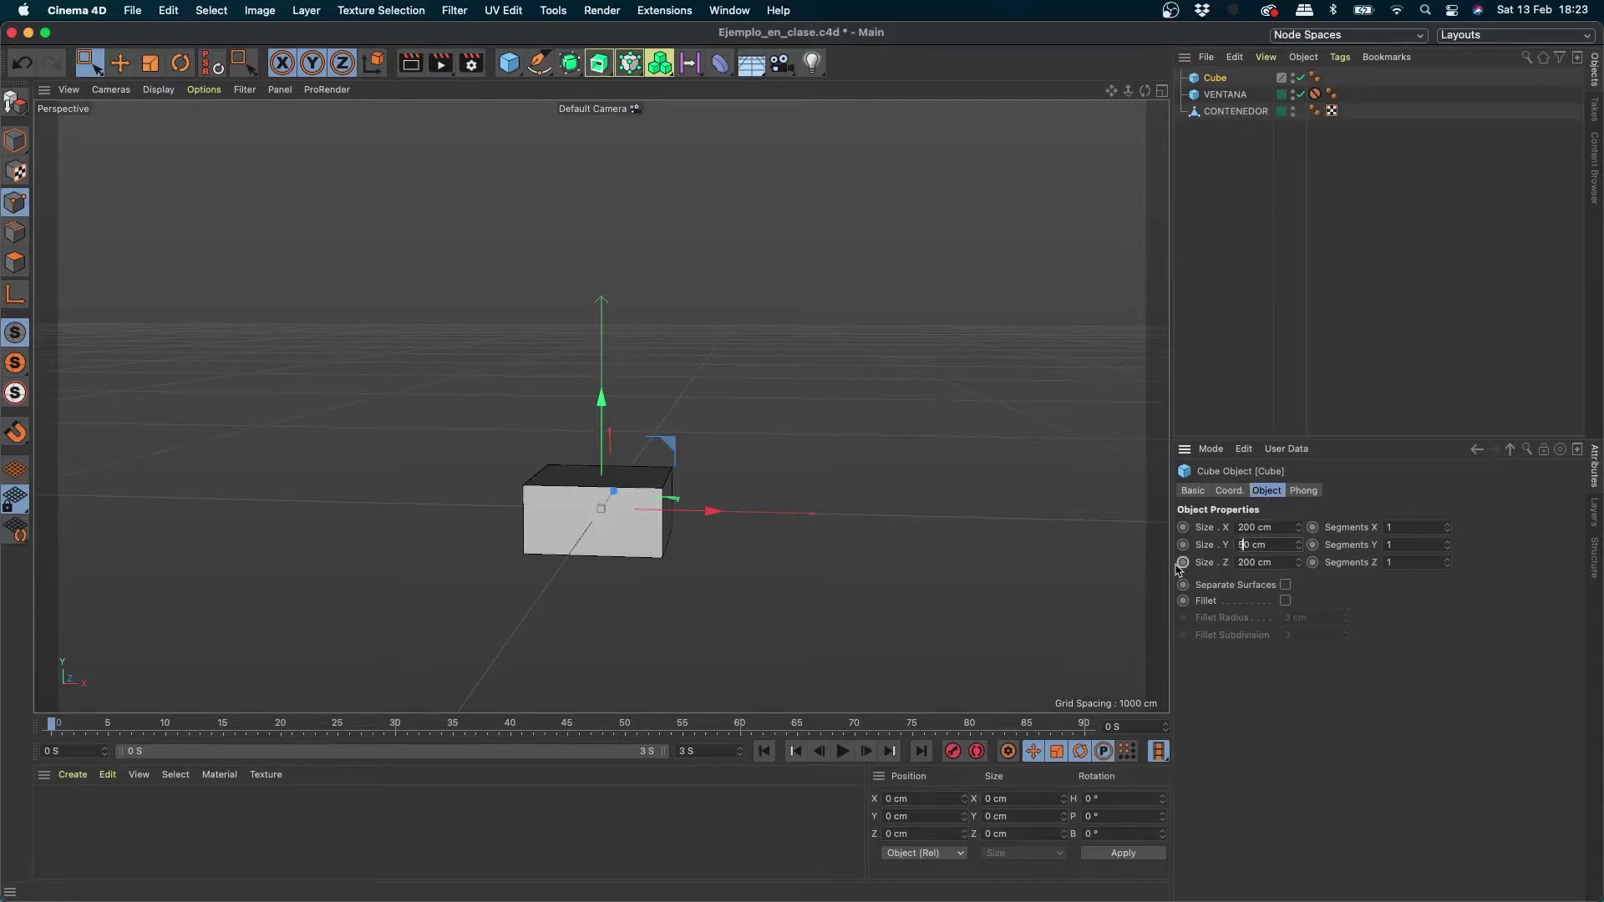
key(Return)
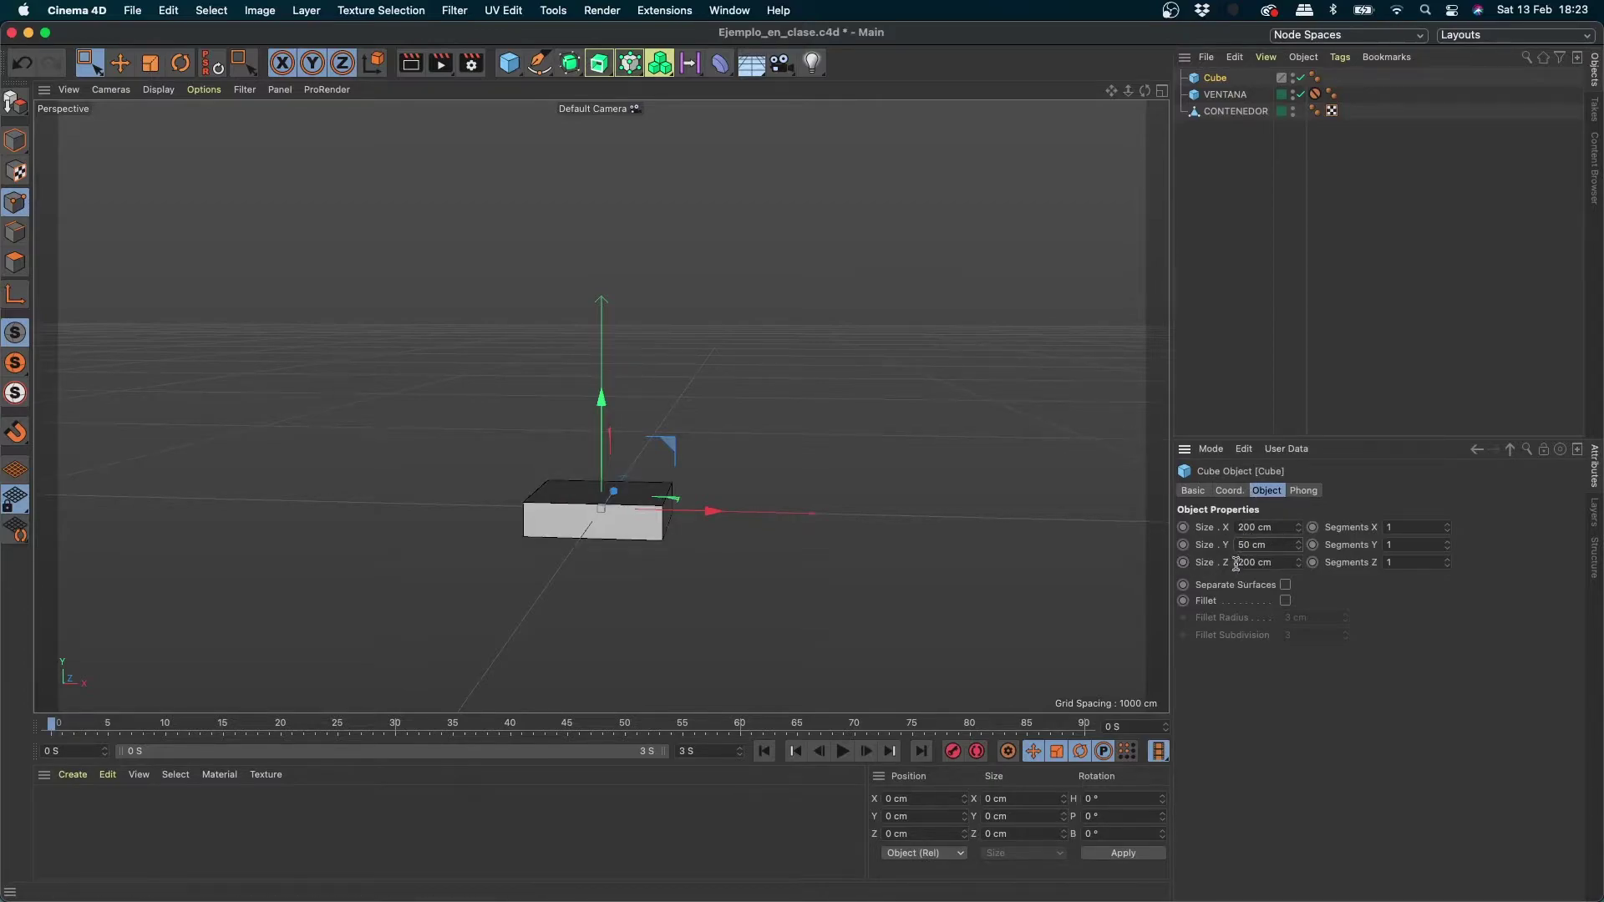
drag(1244, 527, 1235, 528)
text(3)
key(Return)
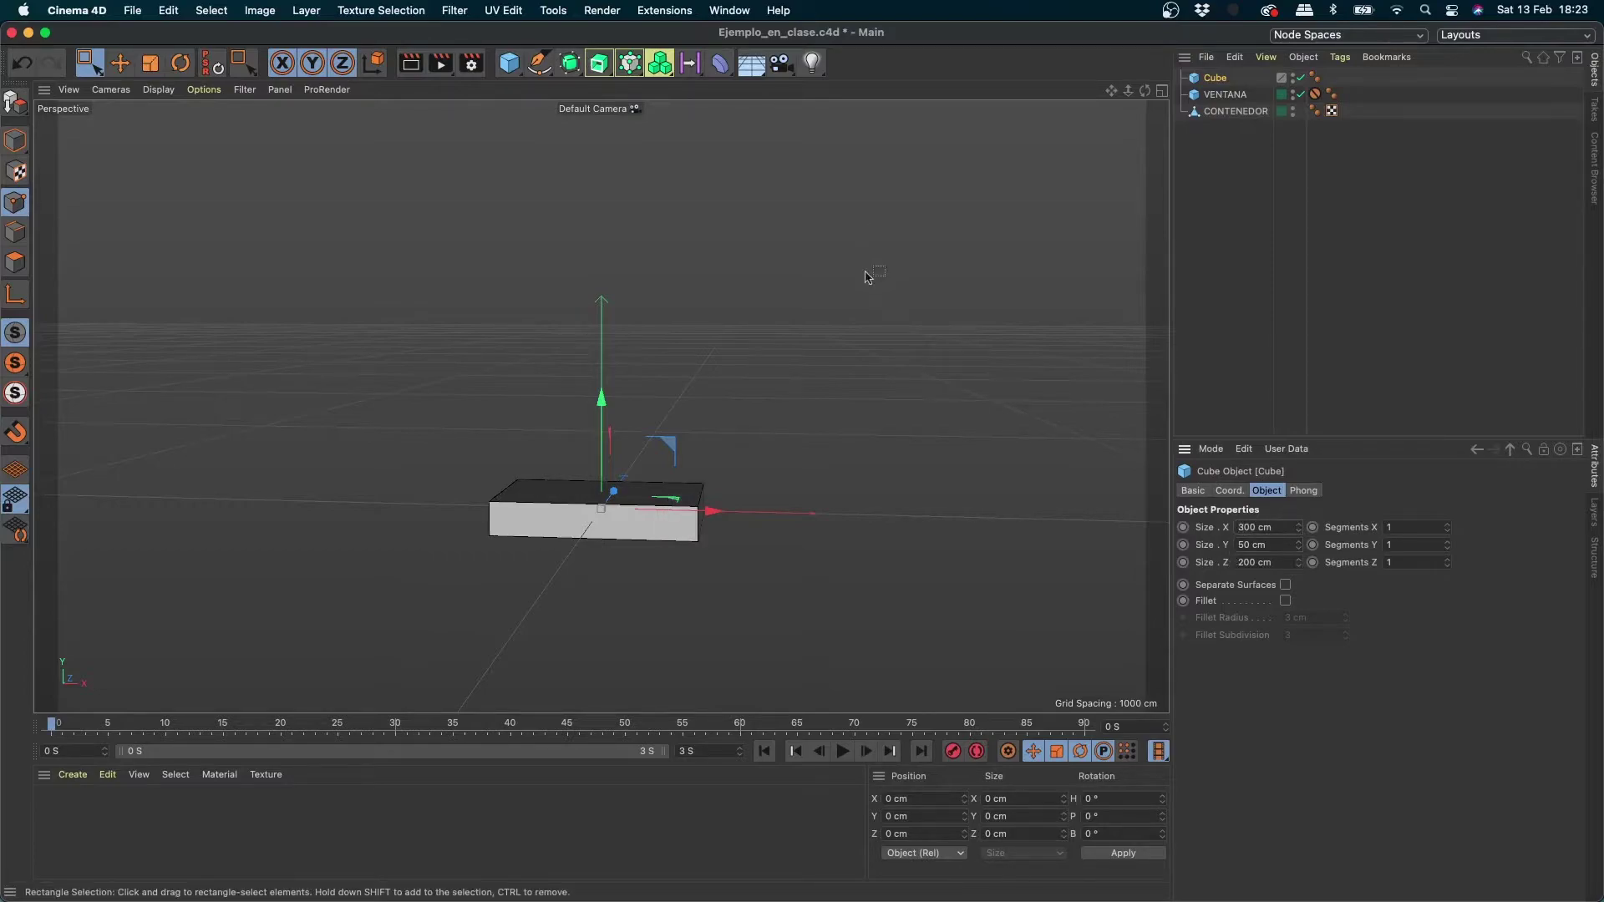
Step: Set the cube's Z size to 1500 cm to stretch it into a long flat plank
scroll(868, 317, down, 3)
alt+drag(830, 340, 651, 385)
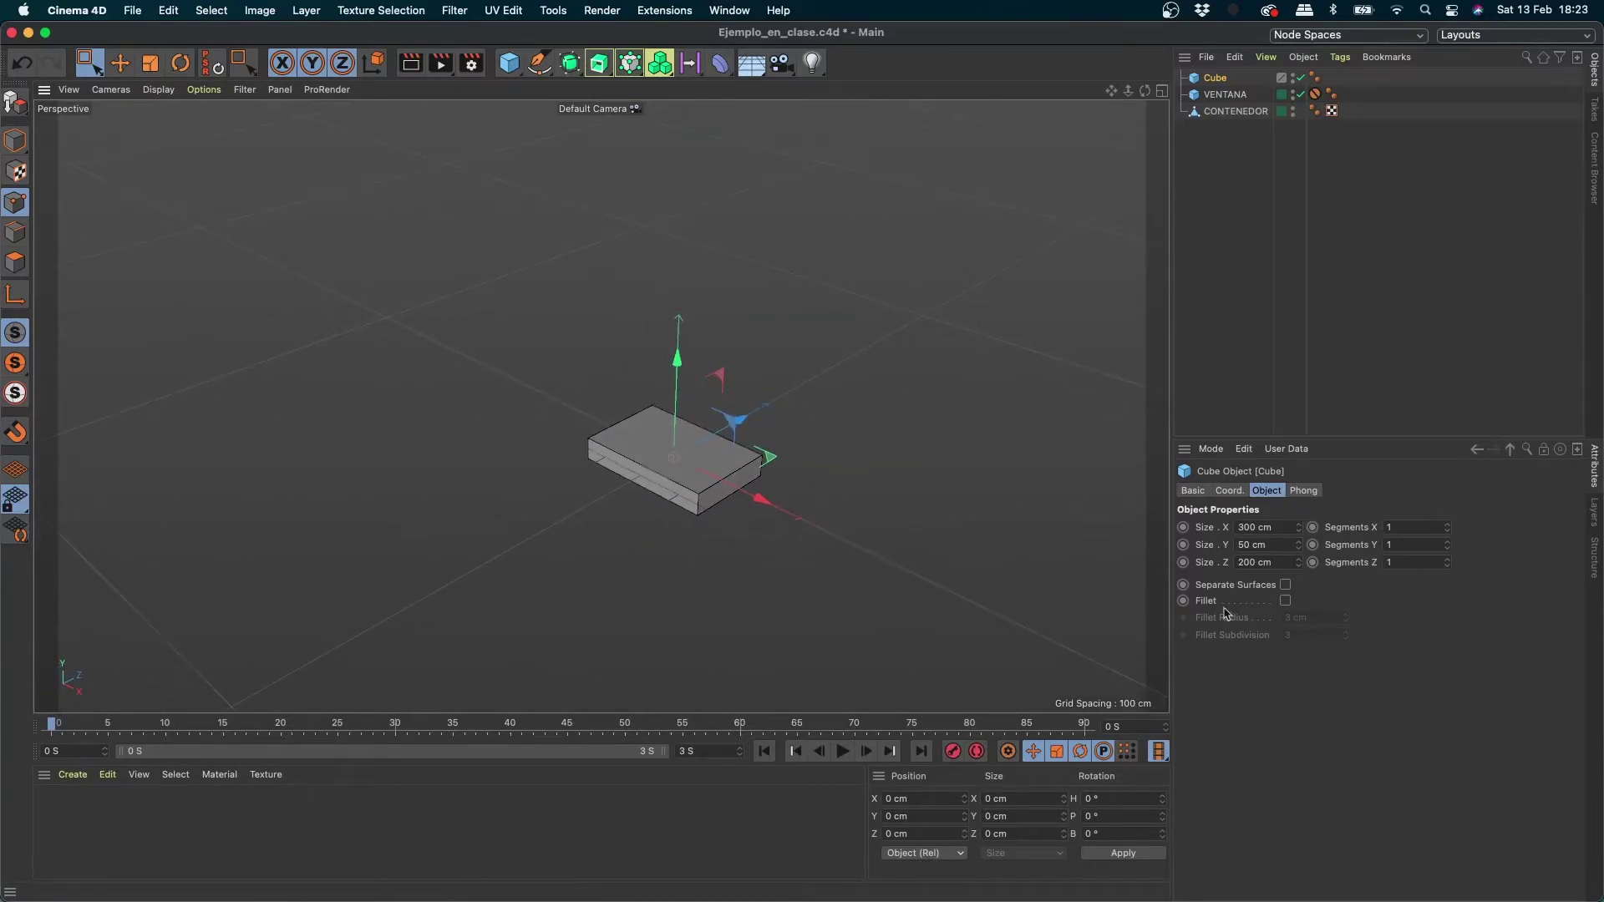
mouse_move(1248, 562)
mouse_down()
mouse_move(1204, 586)
mouse_move(1225, 566)
mouse_up()
text(150)
key(Return)
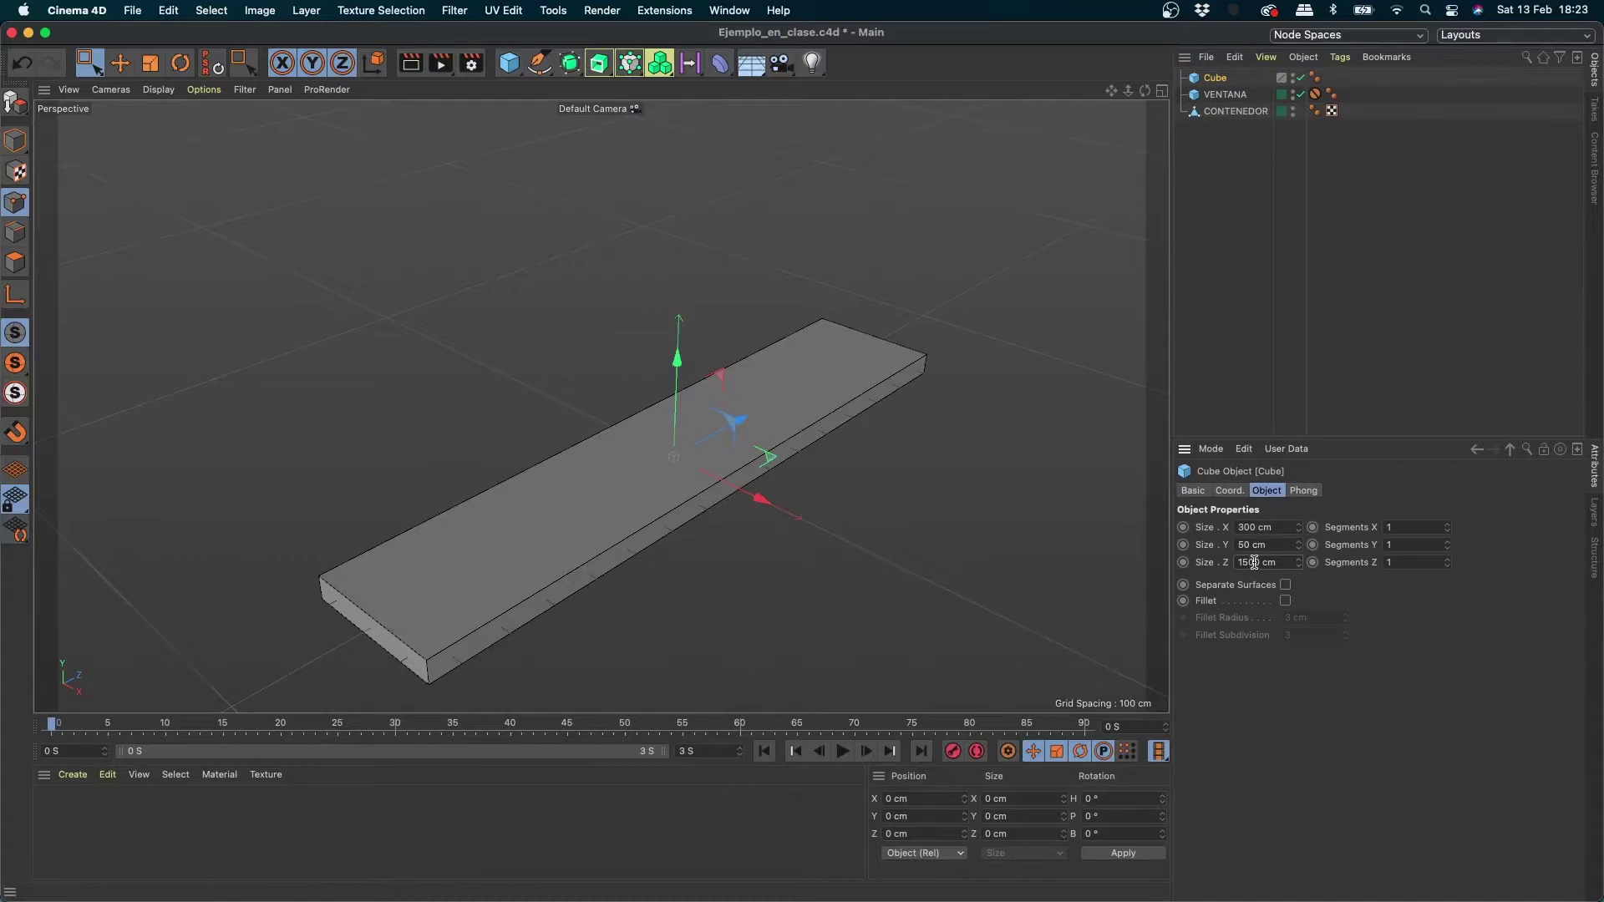
Step: Set the cube's Z size to 150 cm
key(Return)
alt+drag(767, 429, 864, 429)
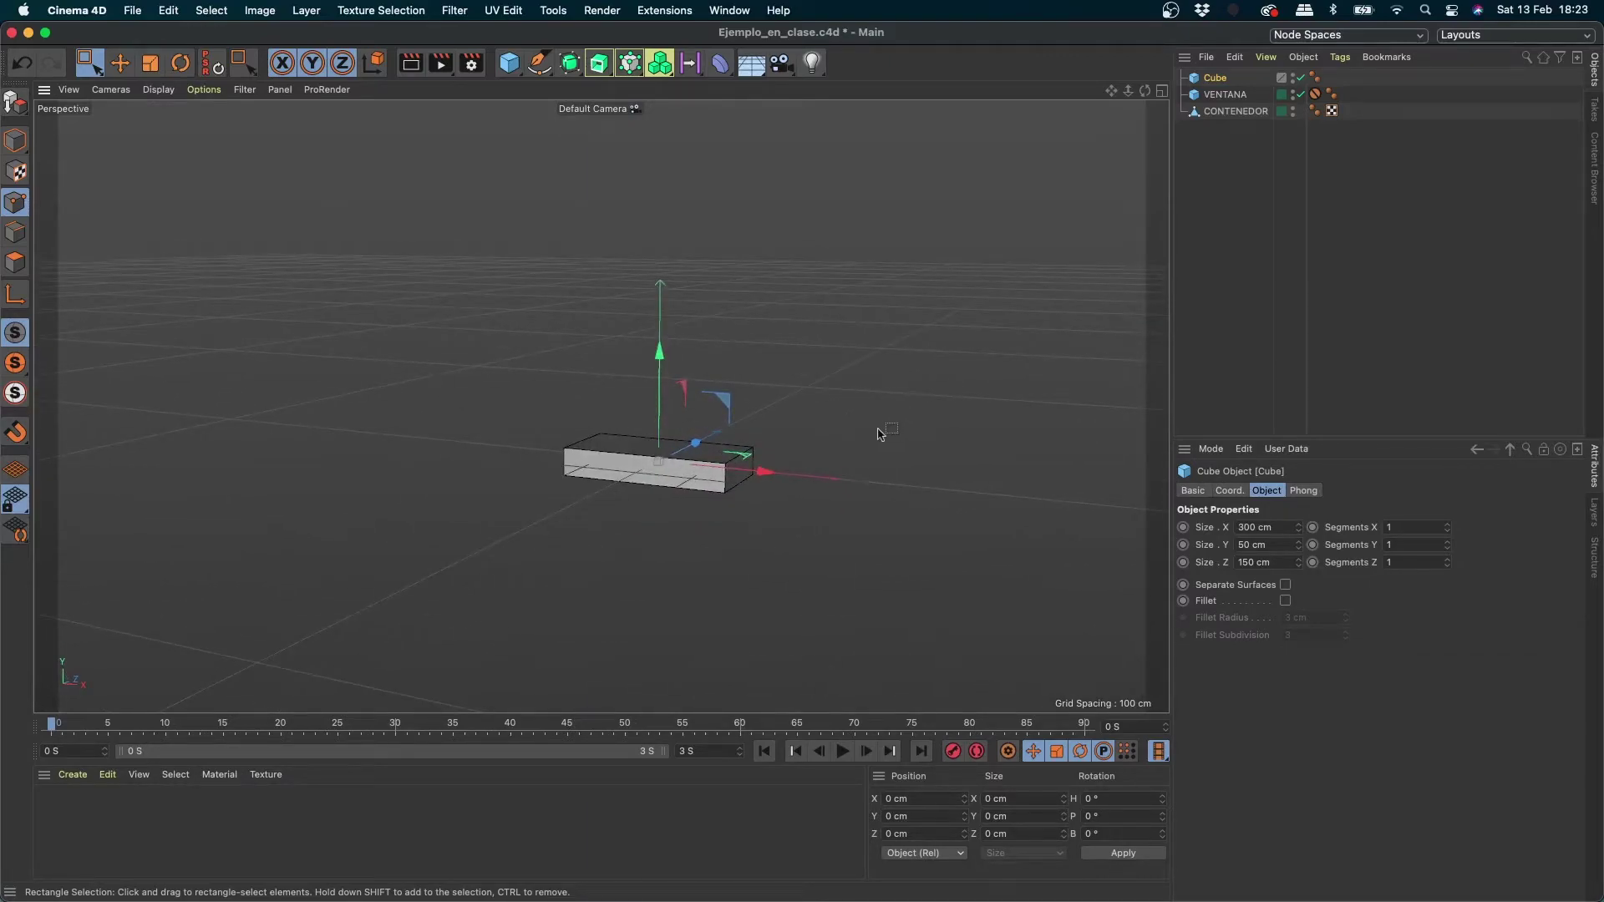
Step: Create a duplicate of the cube while rotating it 90° on its bank axis to form a cross
key(r)
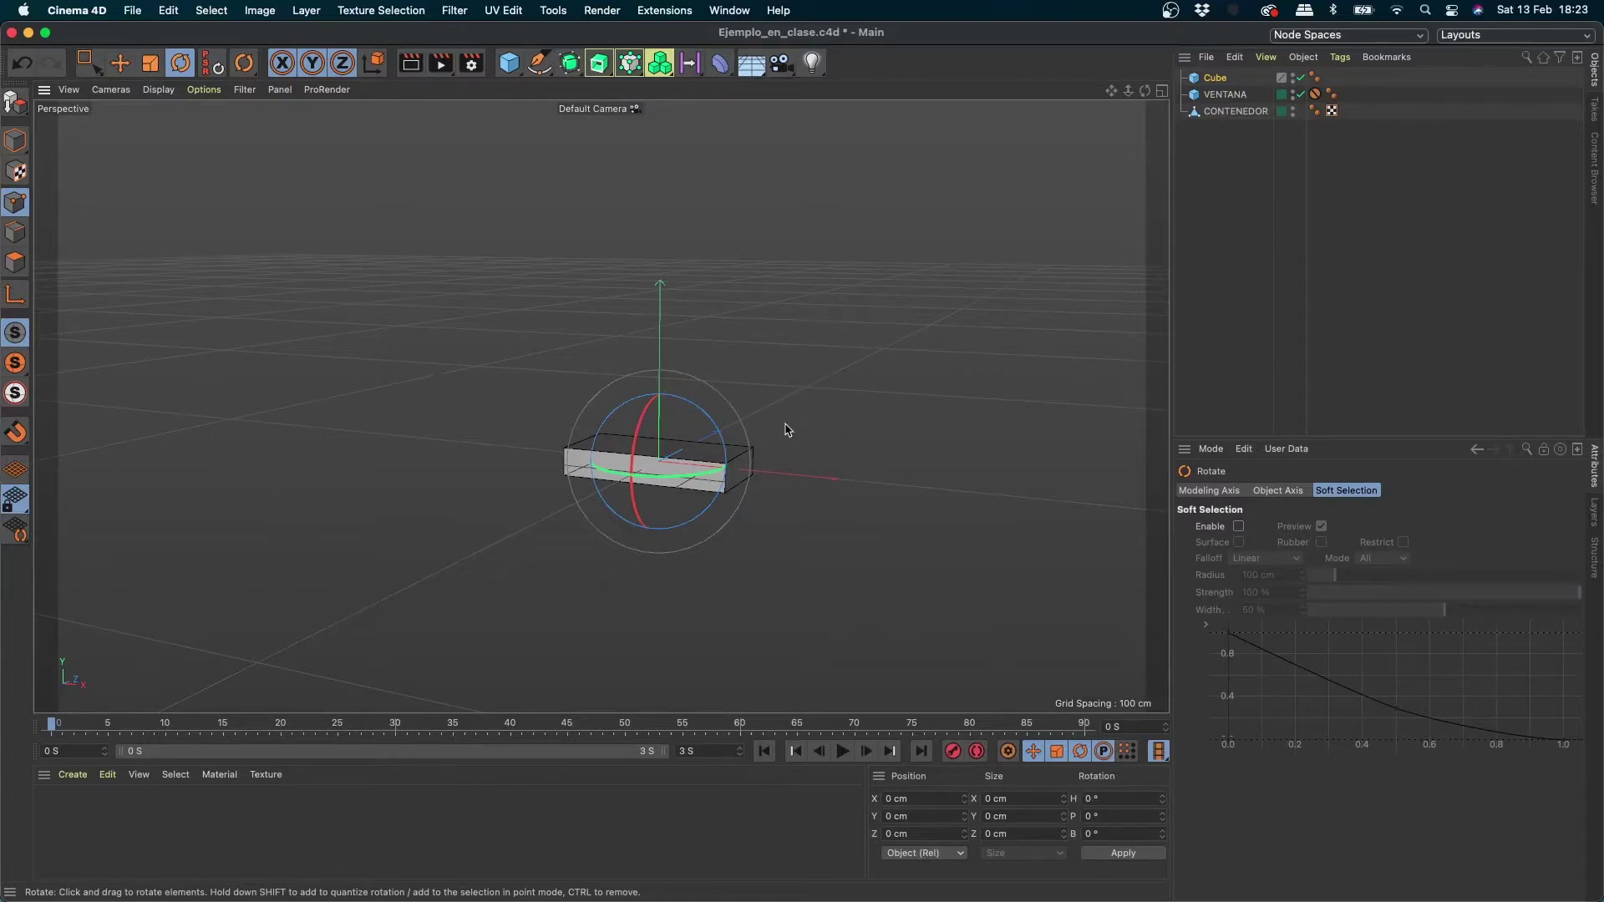
alt+drag(785, 430, 734, 452)
mouse_move(806, 402)
alt+mouse_down()
mouse_move(715, 434)
mouse_move(805, 419)
alt+mouse_up()
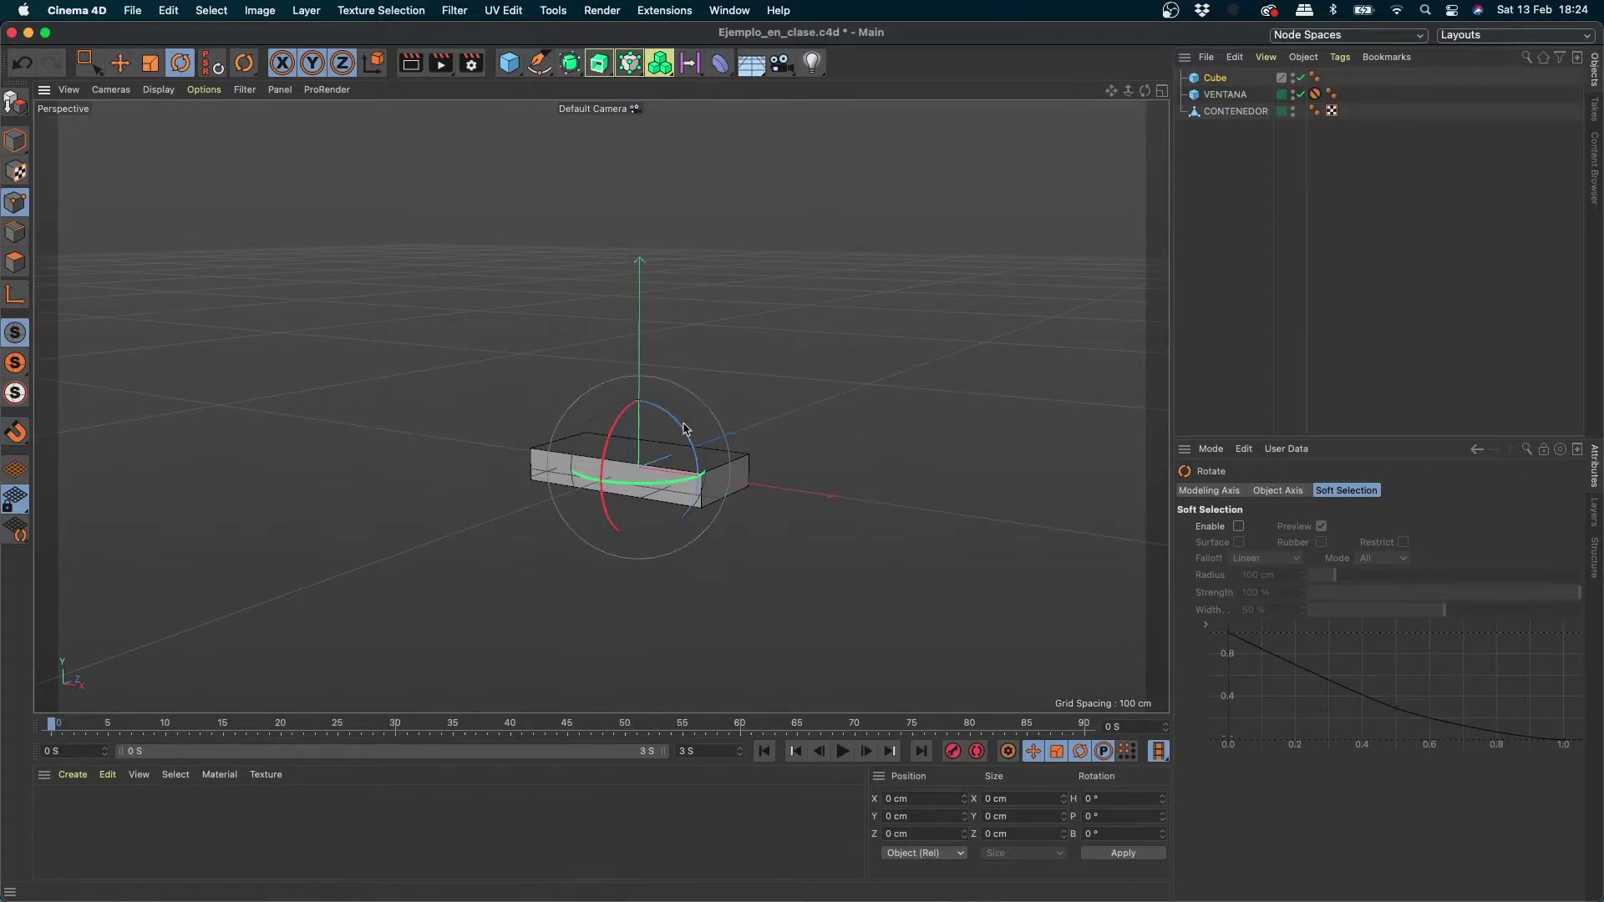
drag(683, 428, 714, 490)
key(super+z)
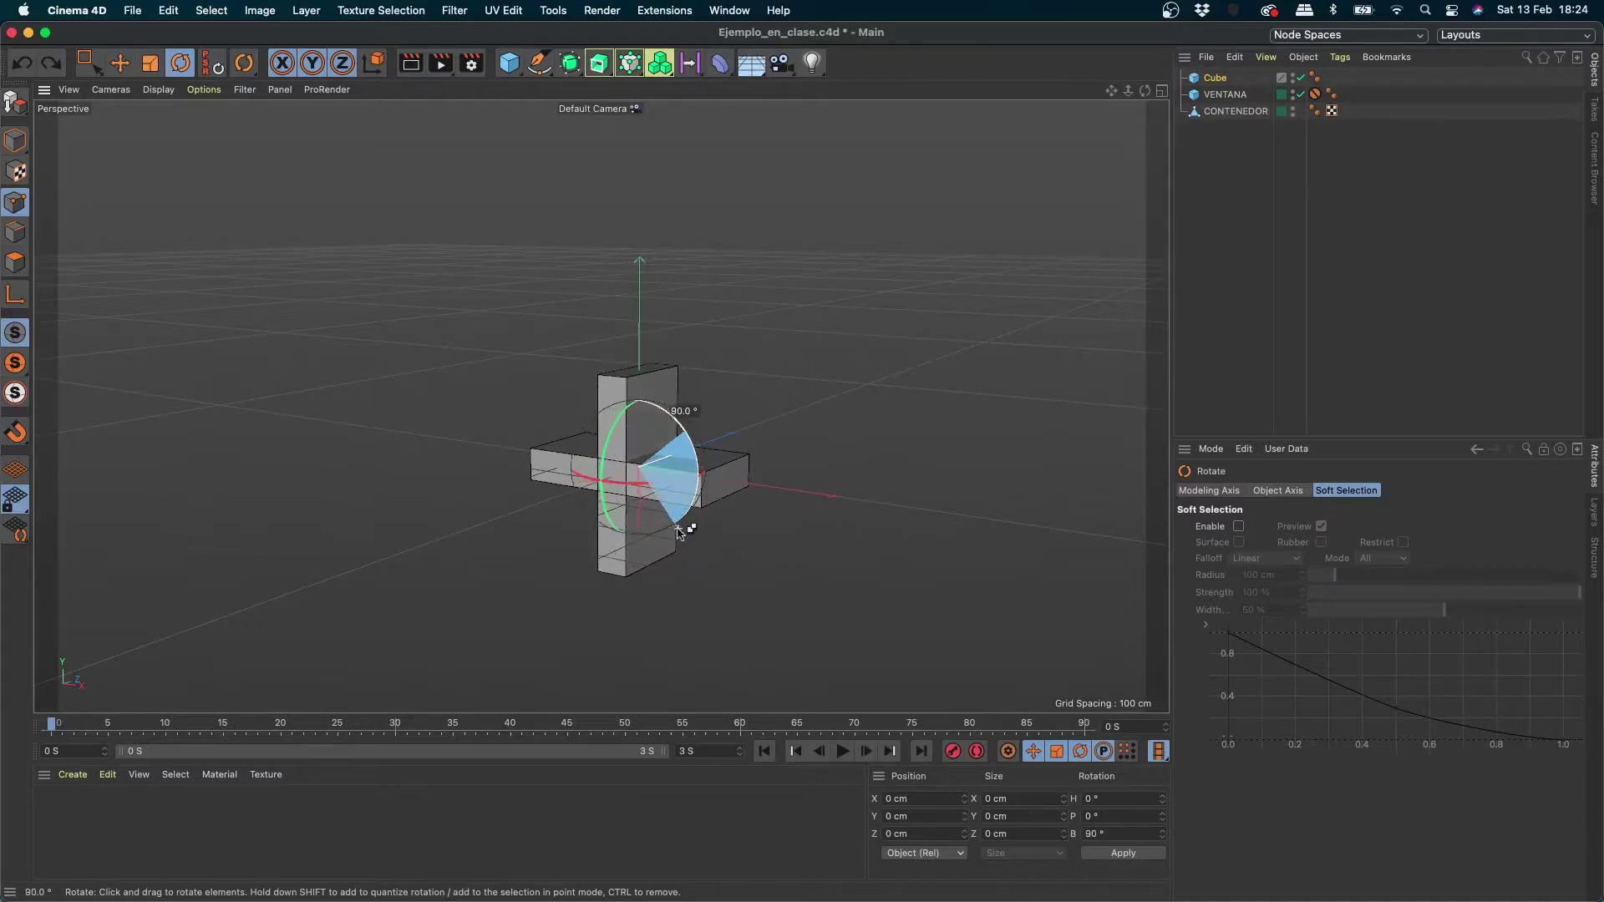
drag(704, 512, 721, 468)
drag(683, 533, 723, 468)
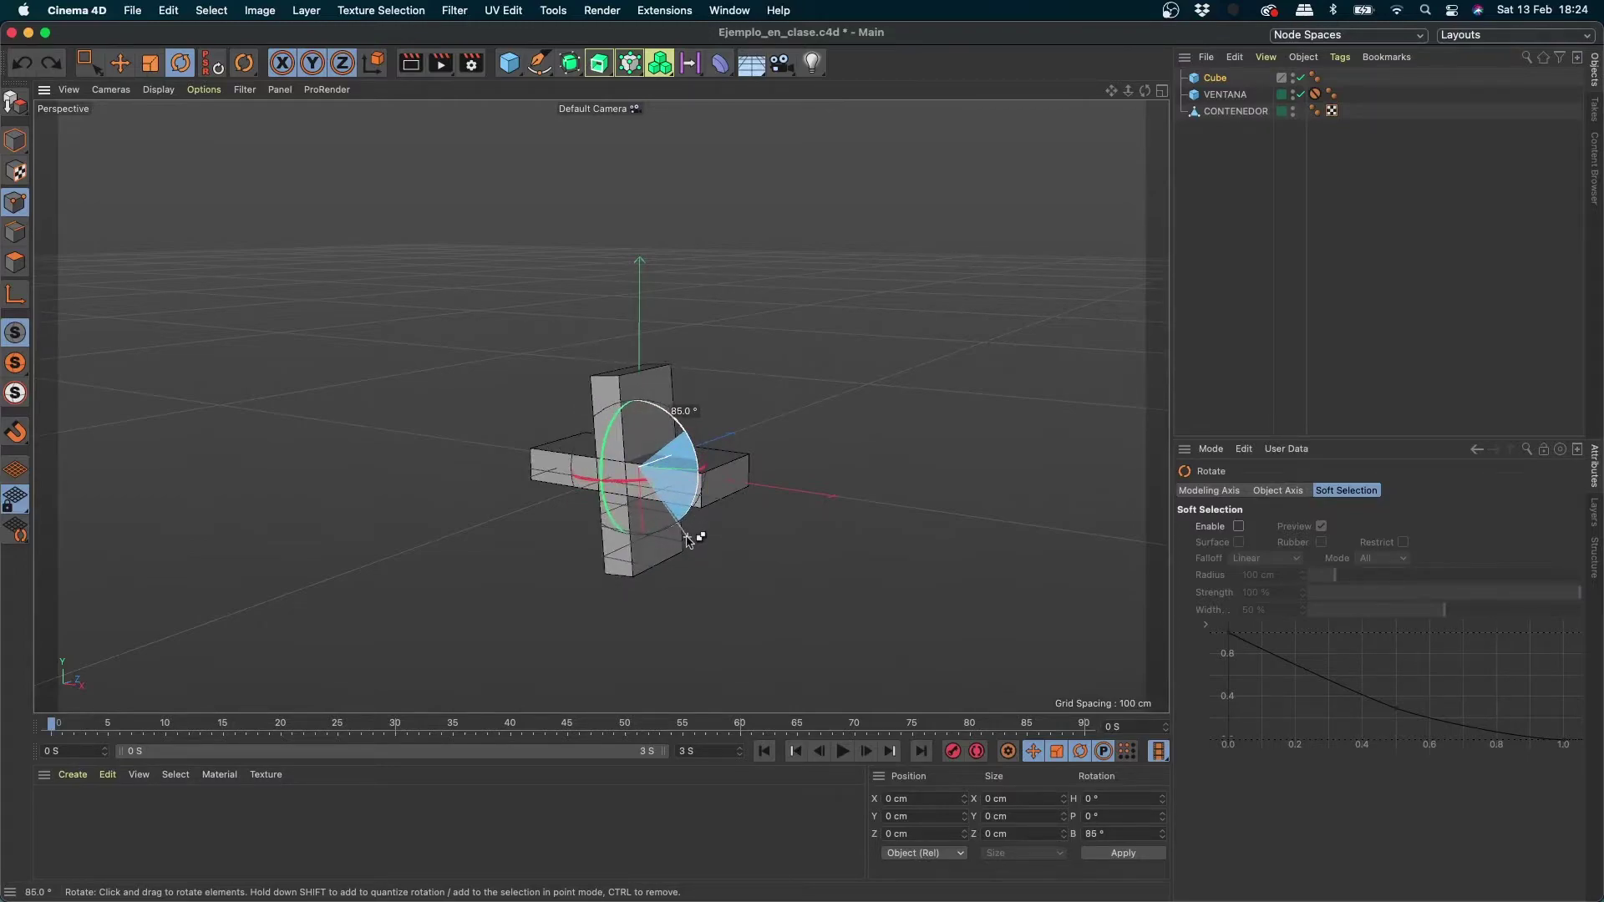
ctrl+shift+drag(683, 542, 683, 542)
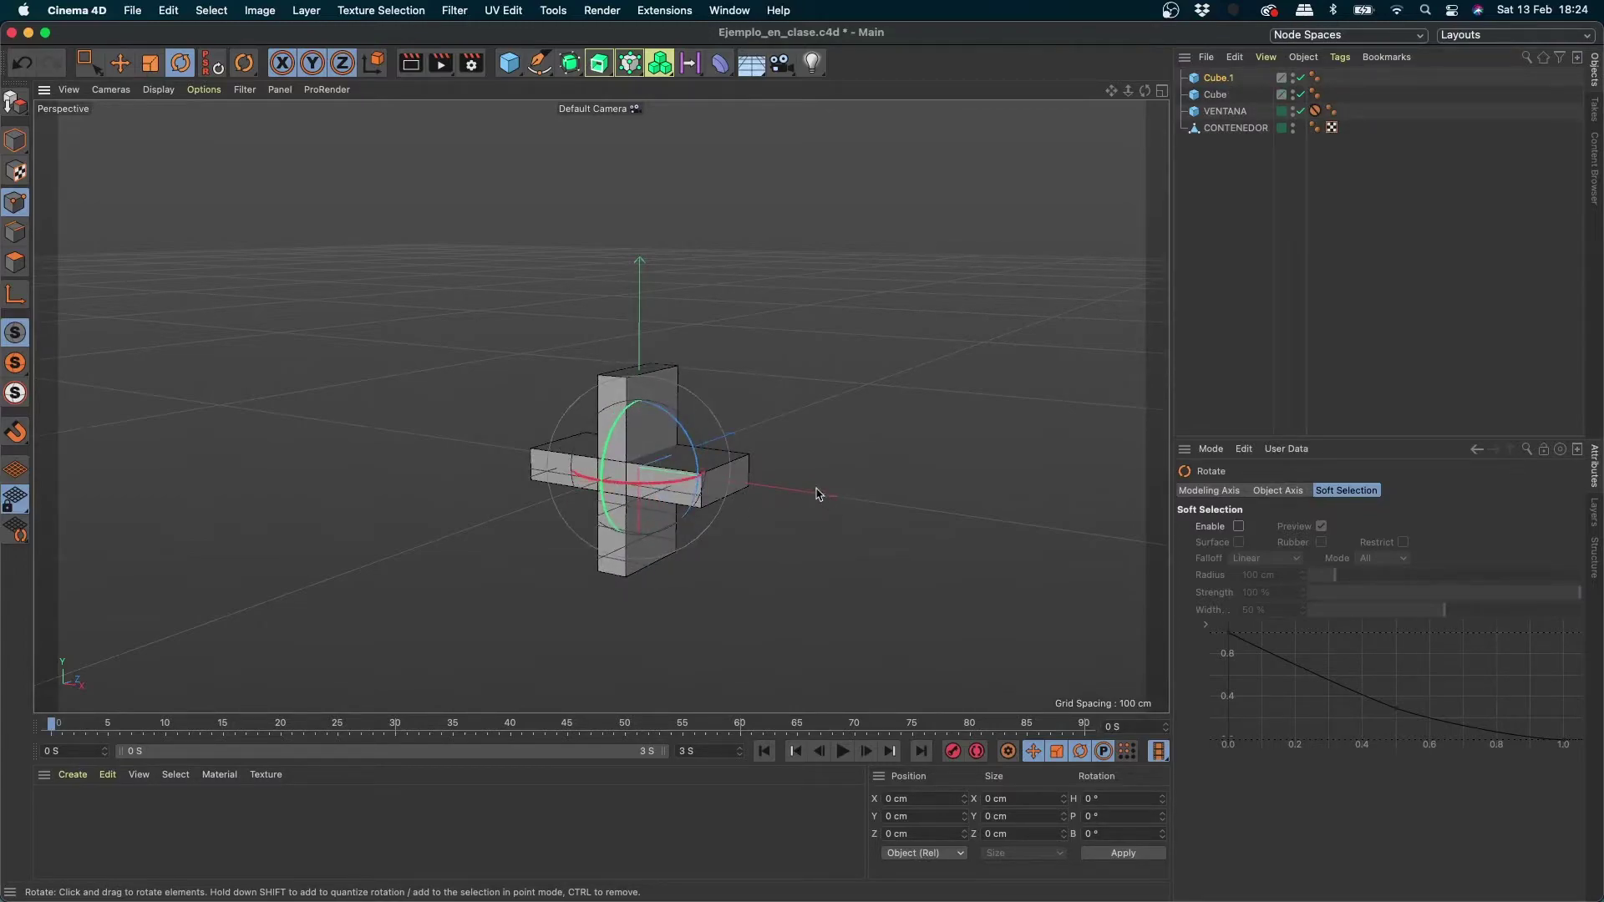
click(1215, 187)
alt+drag(683, 431, 1120, 393)
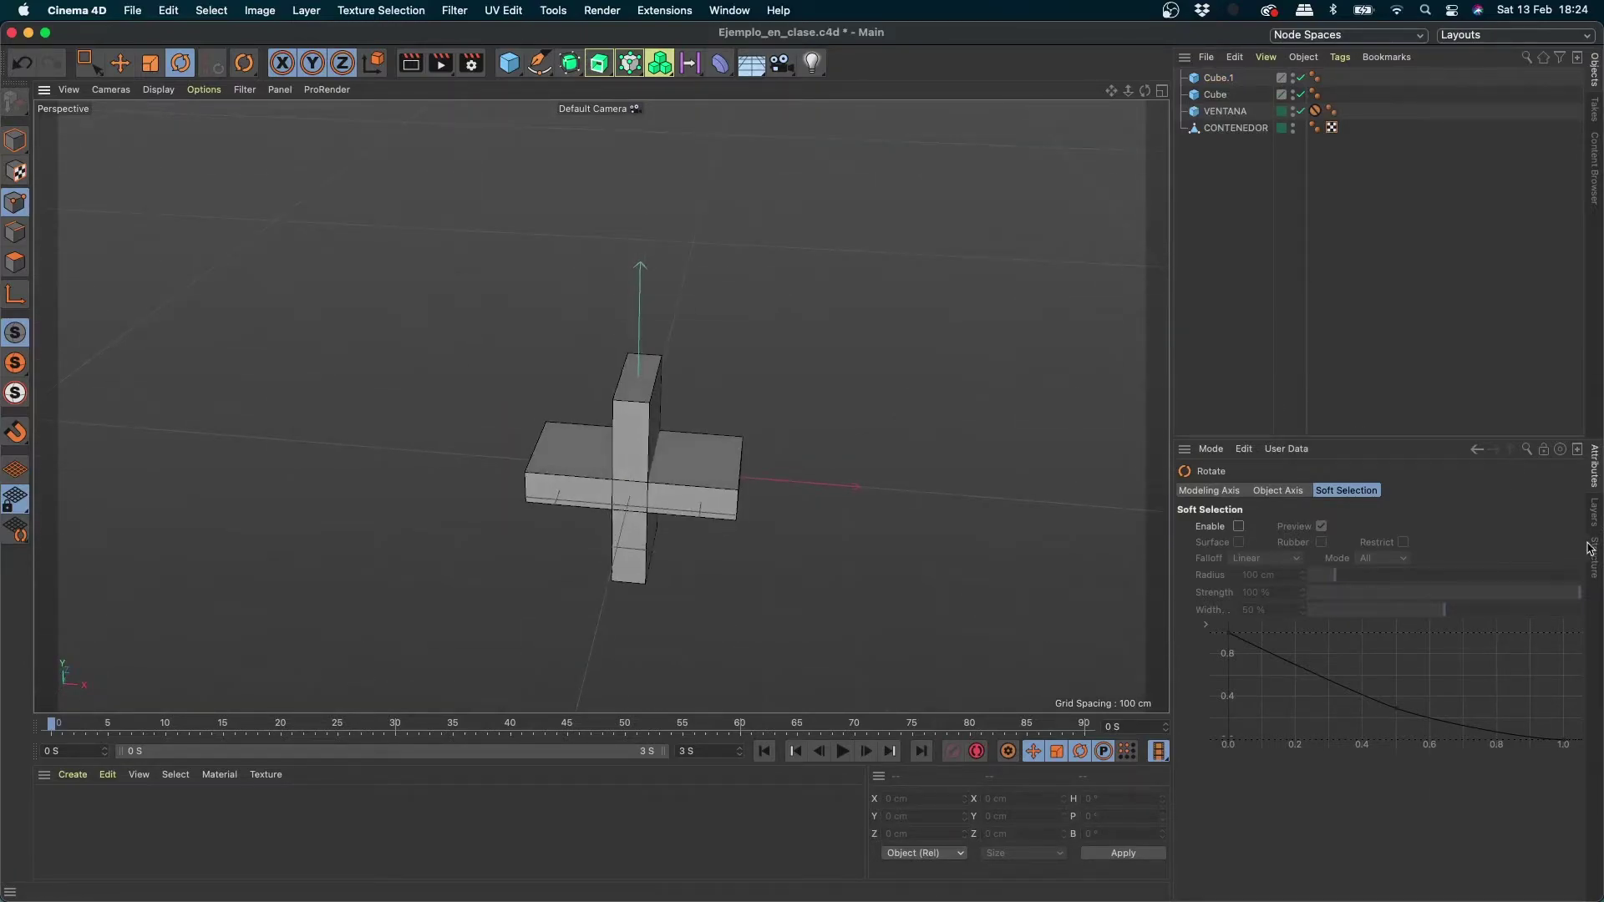
Step: Delete the rotated duplicate Cube.1, keeping only the original cube
click(1215, 96)
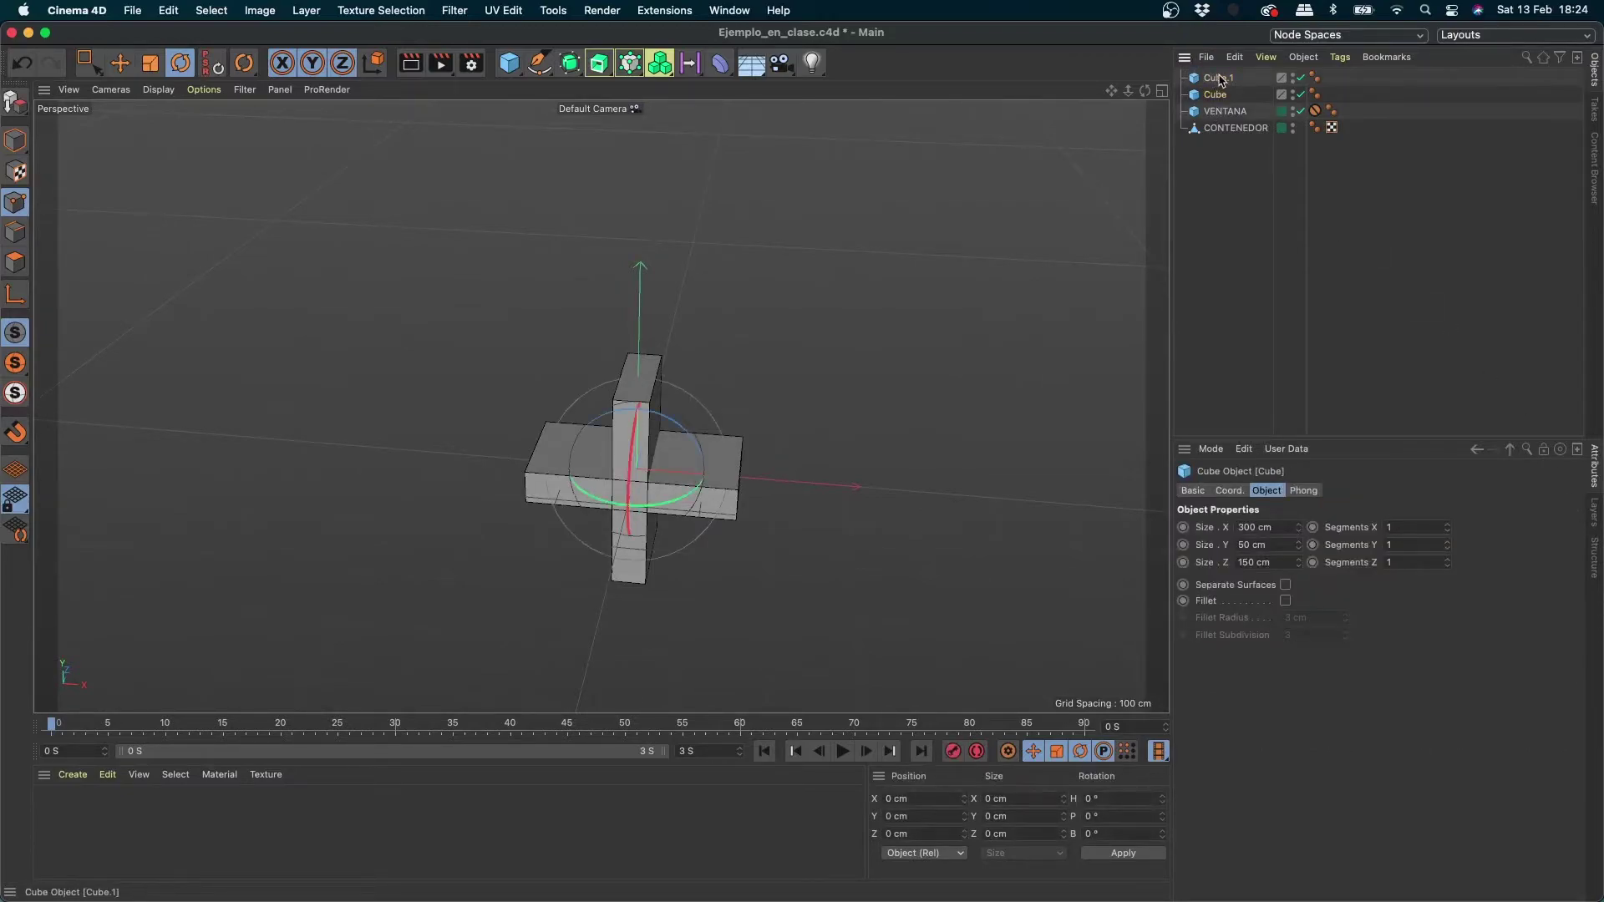
shift+click(1220, 78)
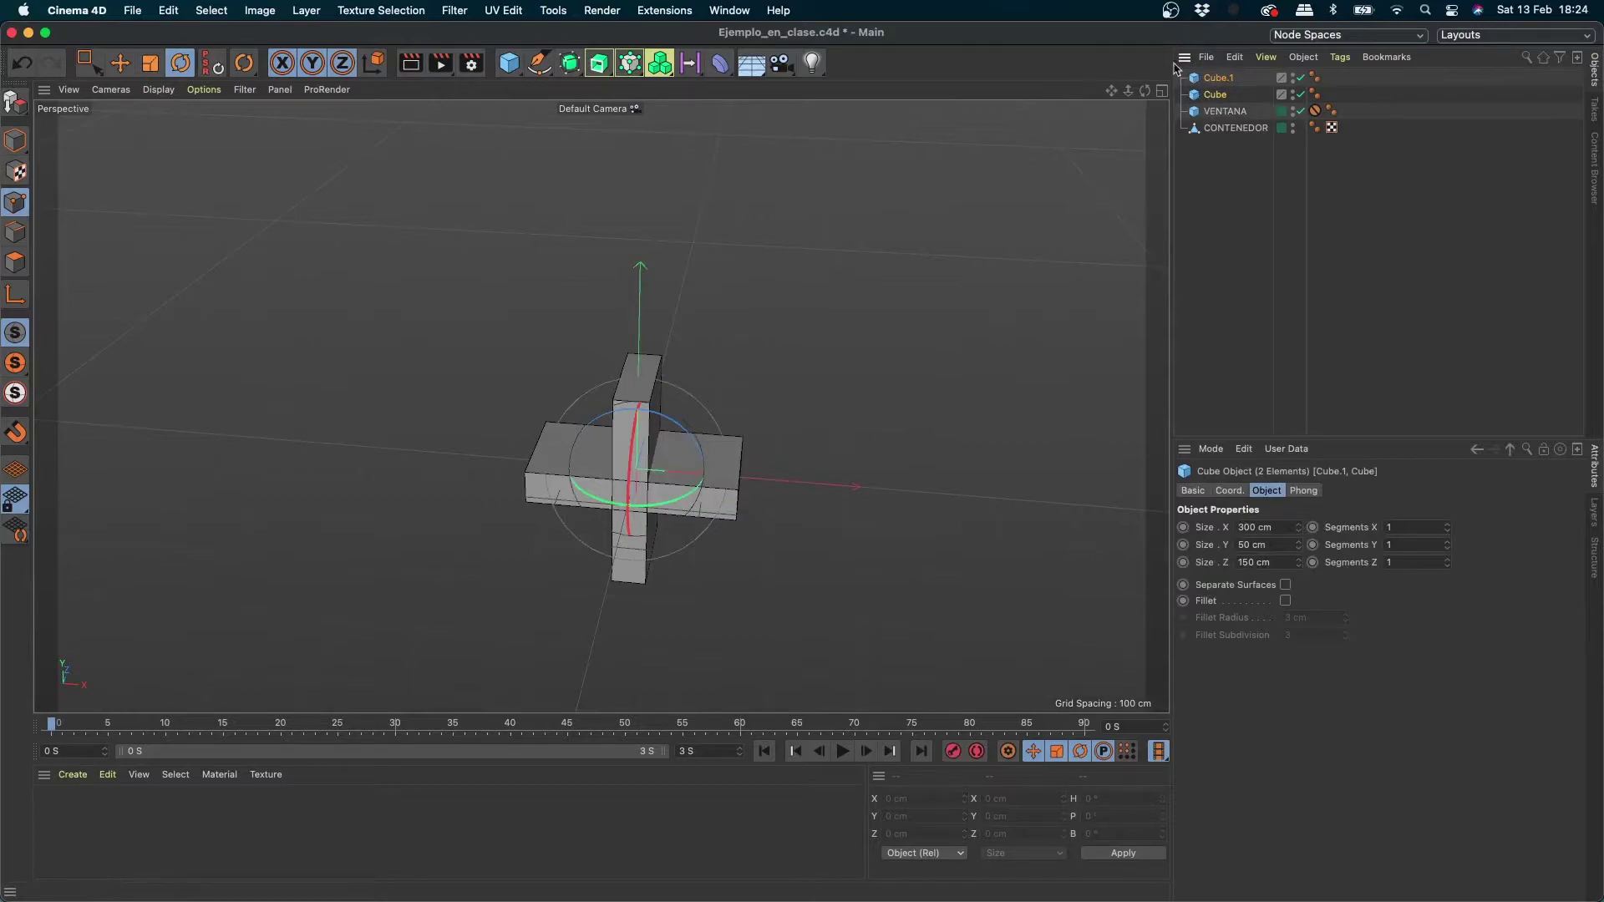
click(1221, 96)
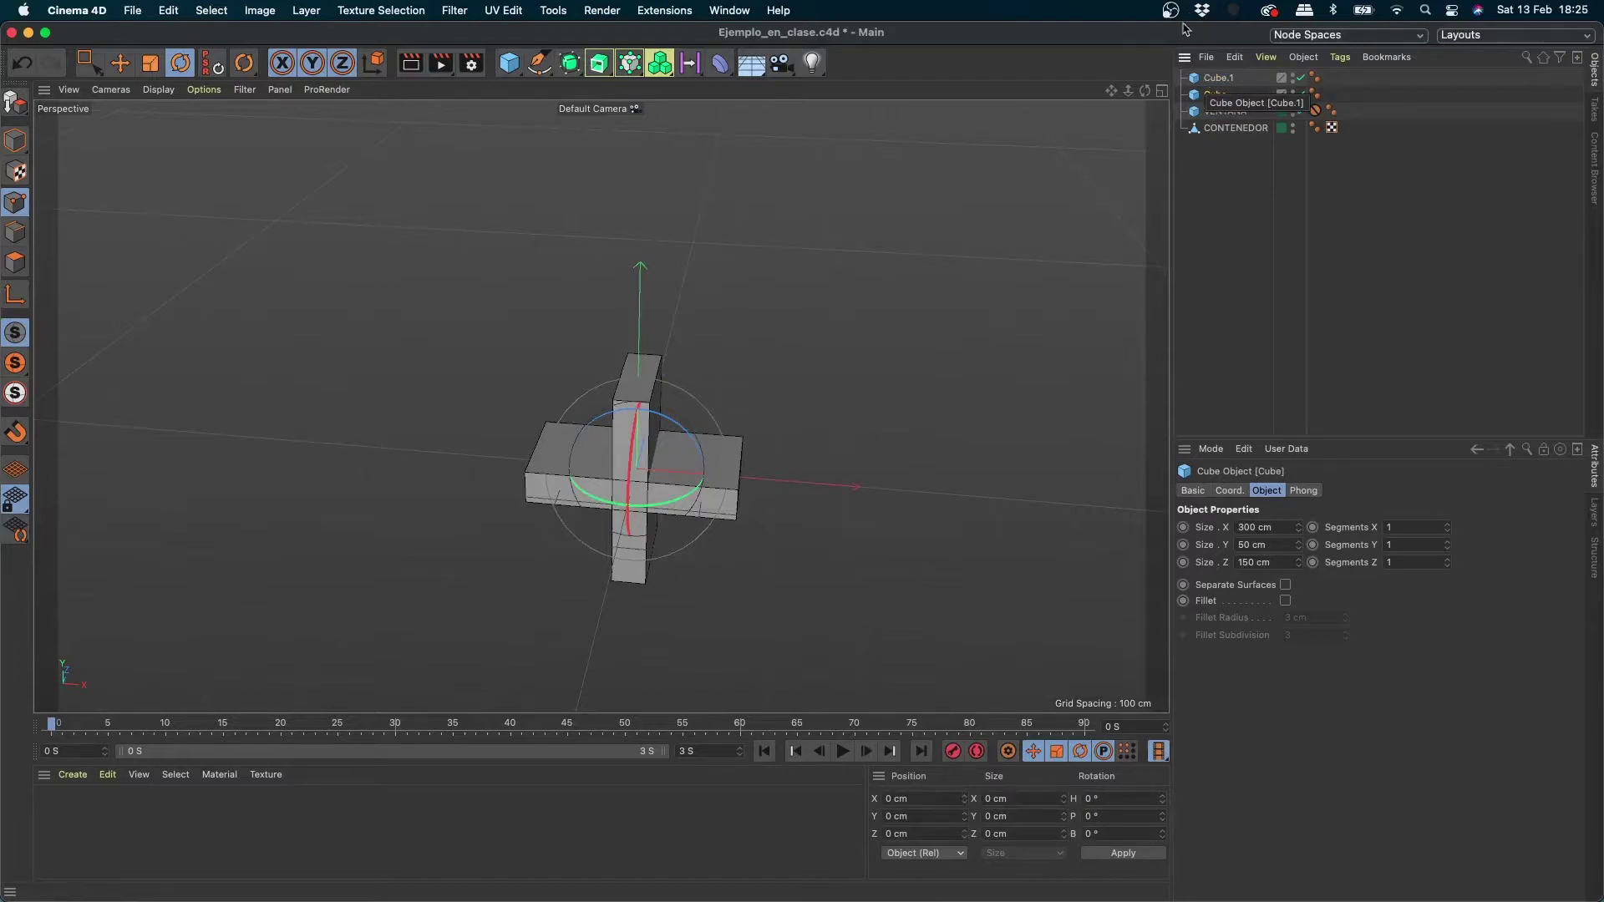
click(1209, 79)
key(Delete)
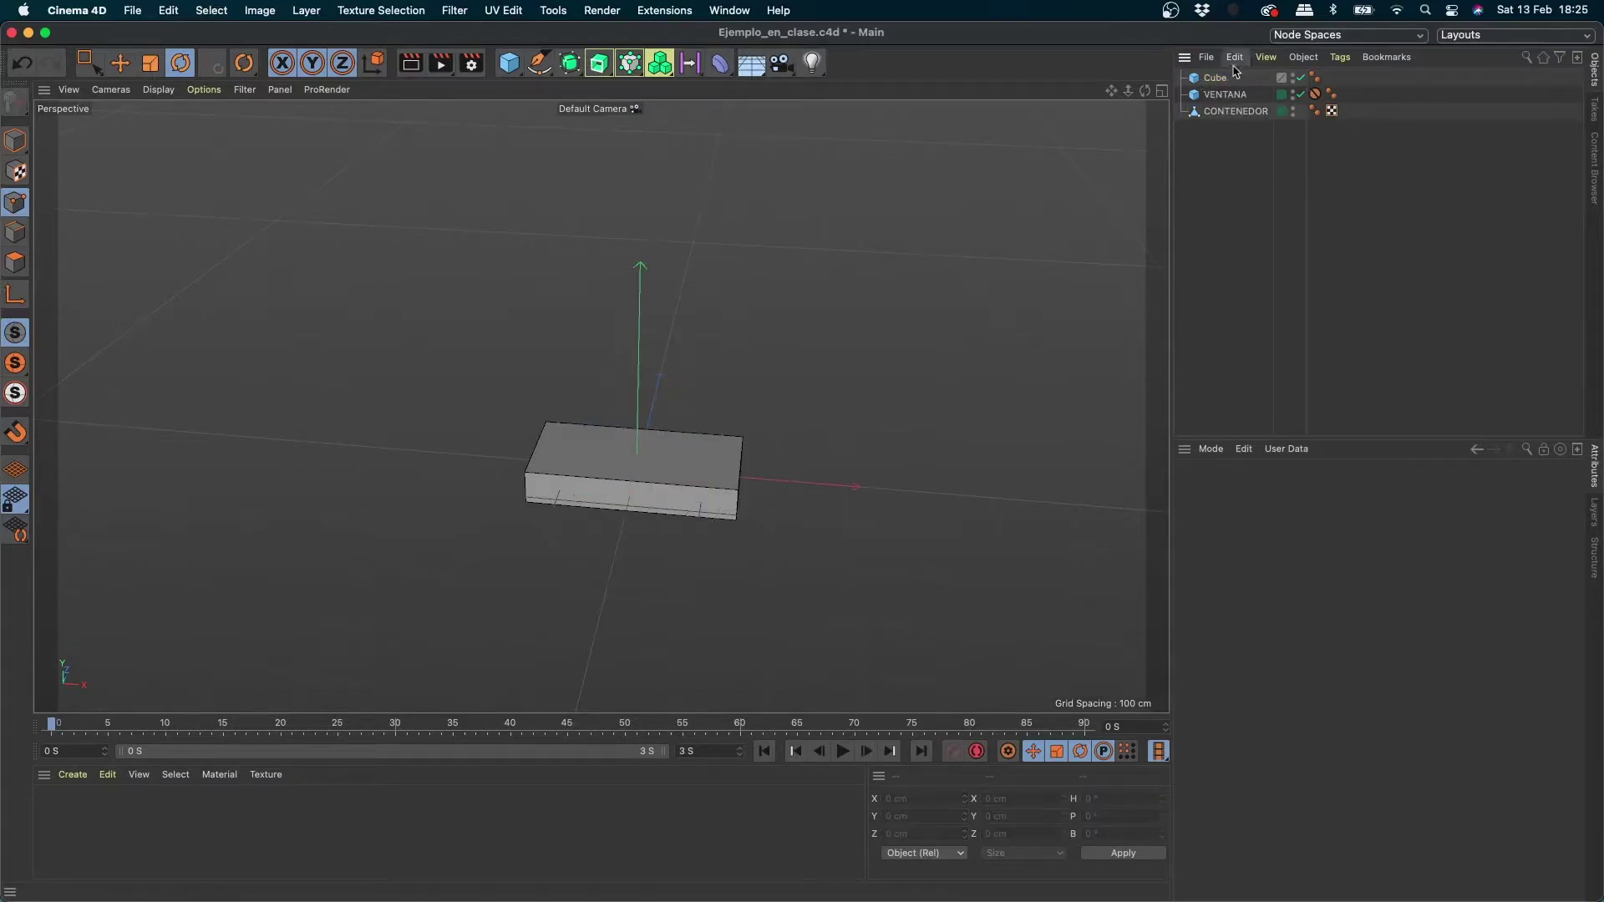
Step: Copy the cube and paste a duplicate in the same place
click(1233, 78)
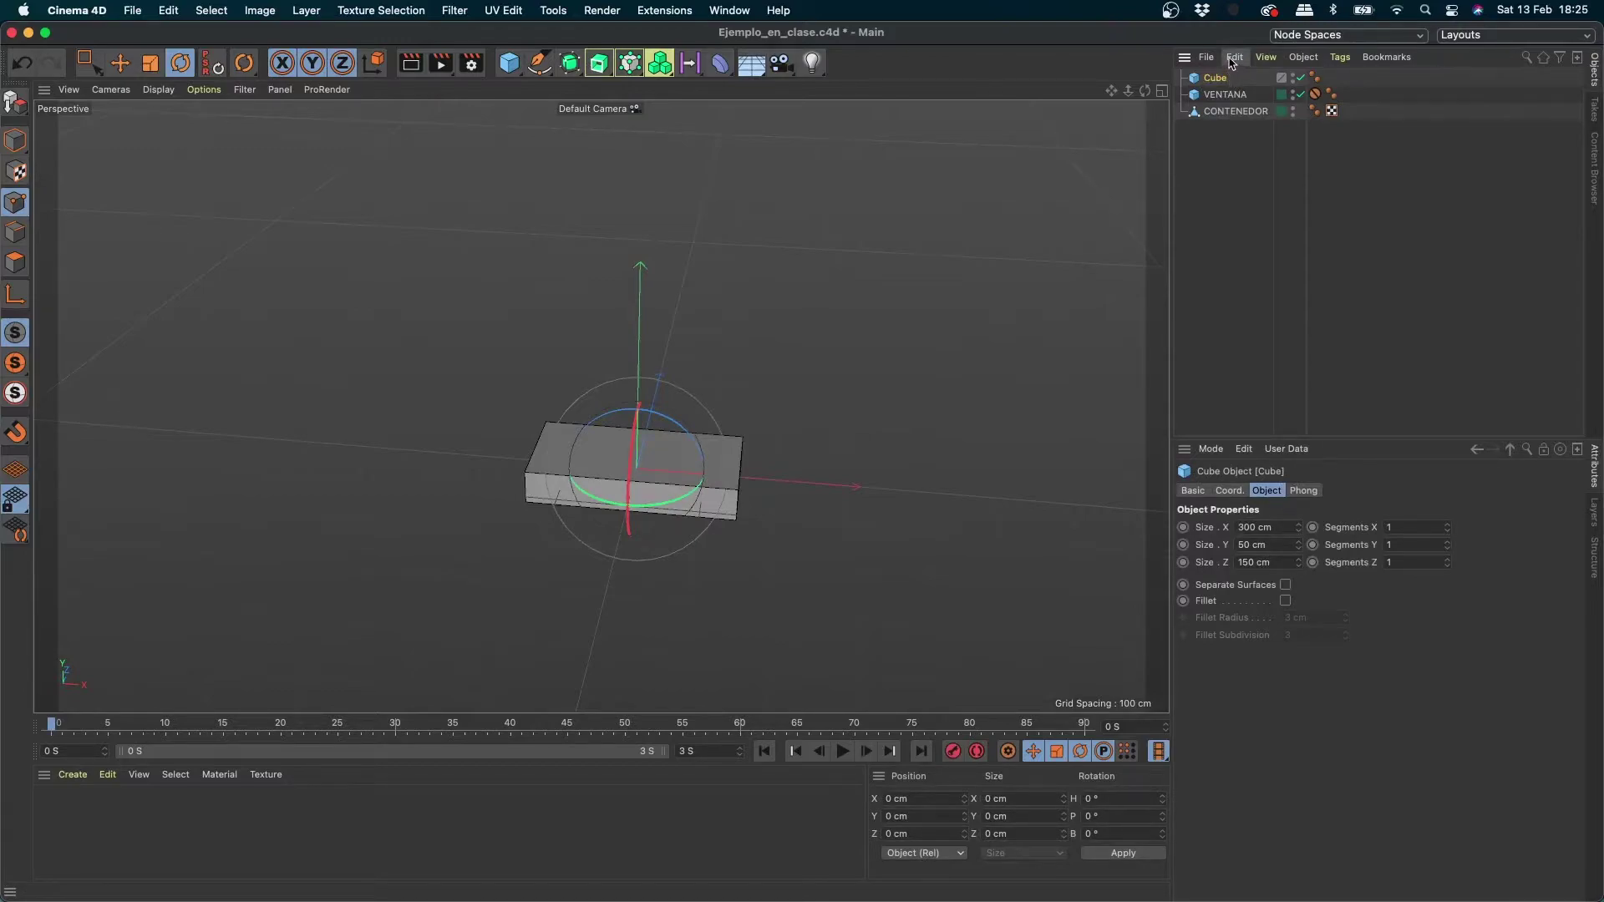
key(super+c)
key(super+v)
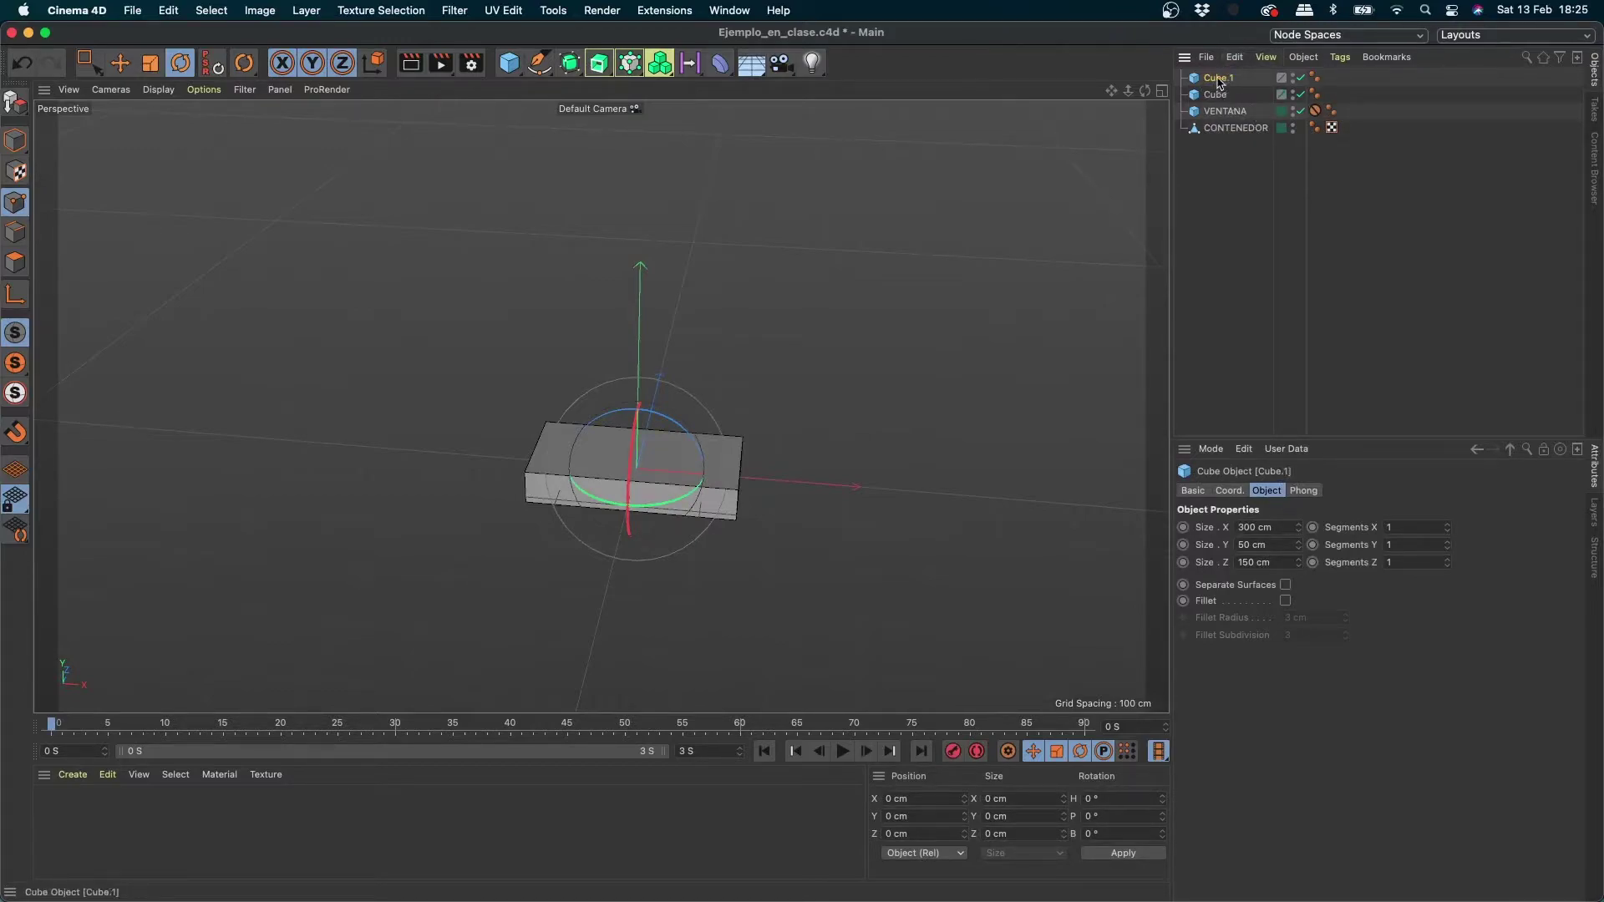
Step: Set the pasted cube's bank rotation (R.B) to 90° so the two cubes form a cross
click(1231, 491)
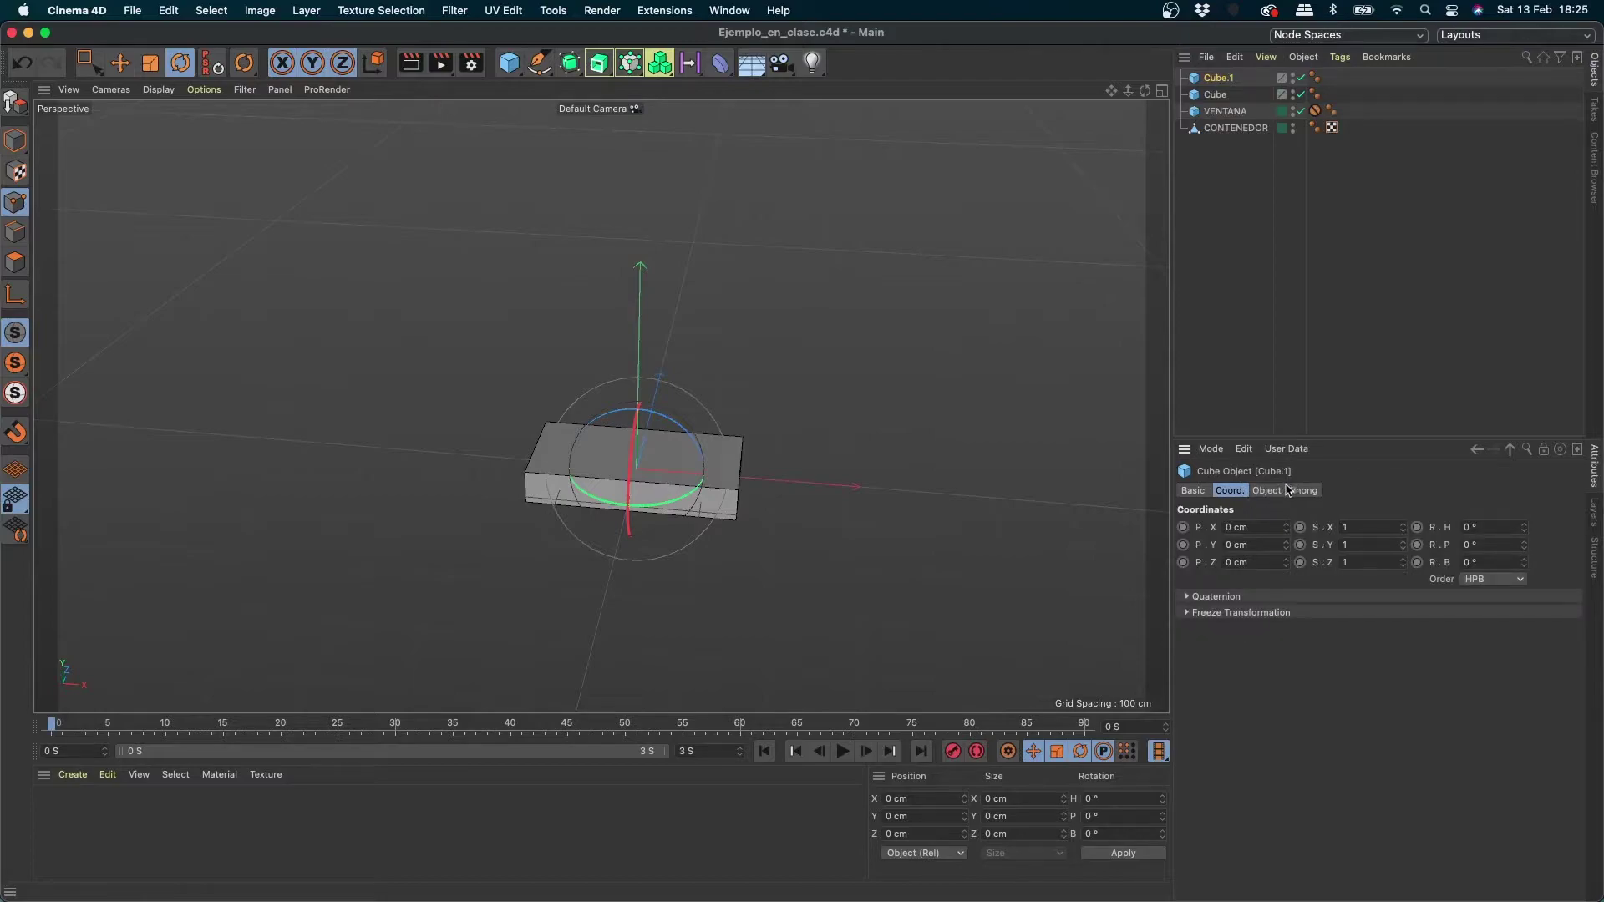
click(1284, 490)
click(1230, 491)
drag(1523, 527, 1361, 553)
key(super+z)
key(super+z)
key(super+z)
text(90)
key(Return)
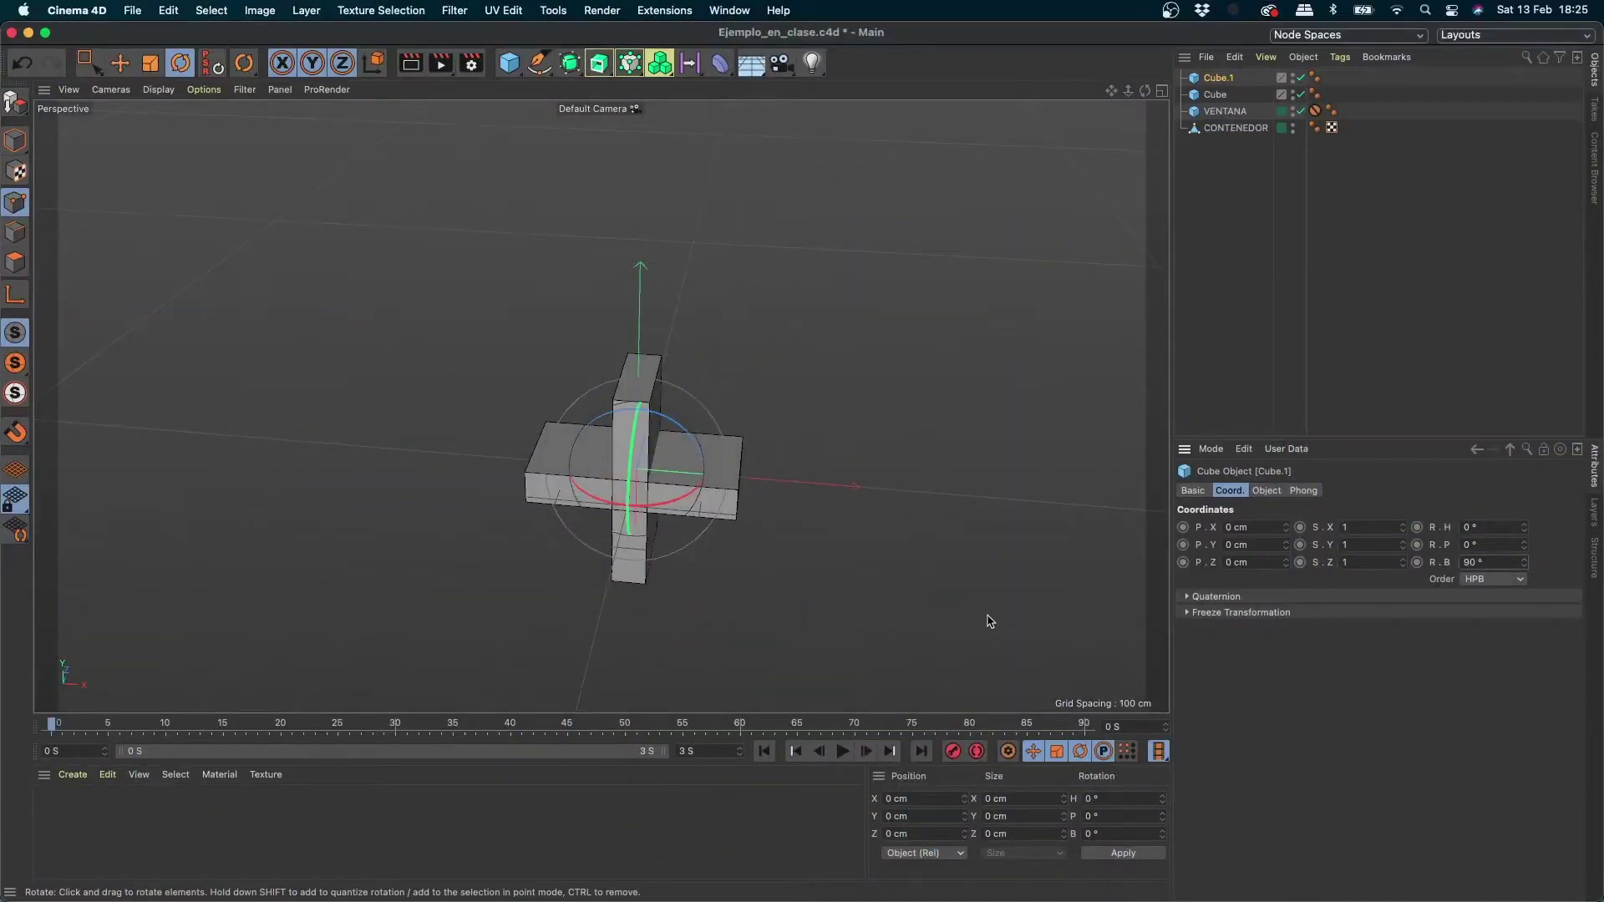
alt+drag(767, 438, 728, 431)
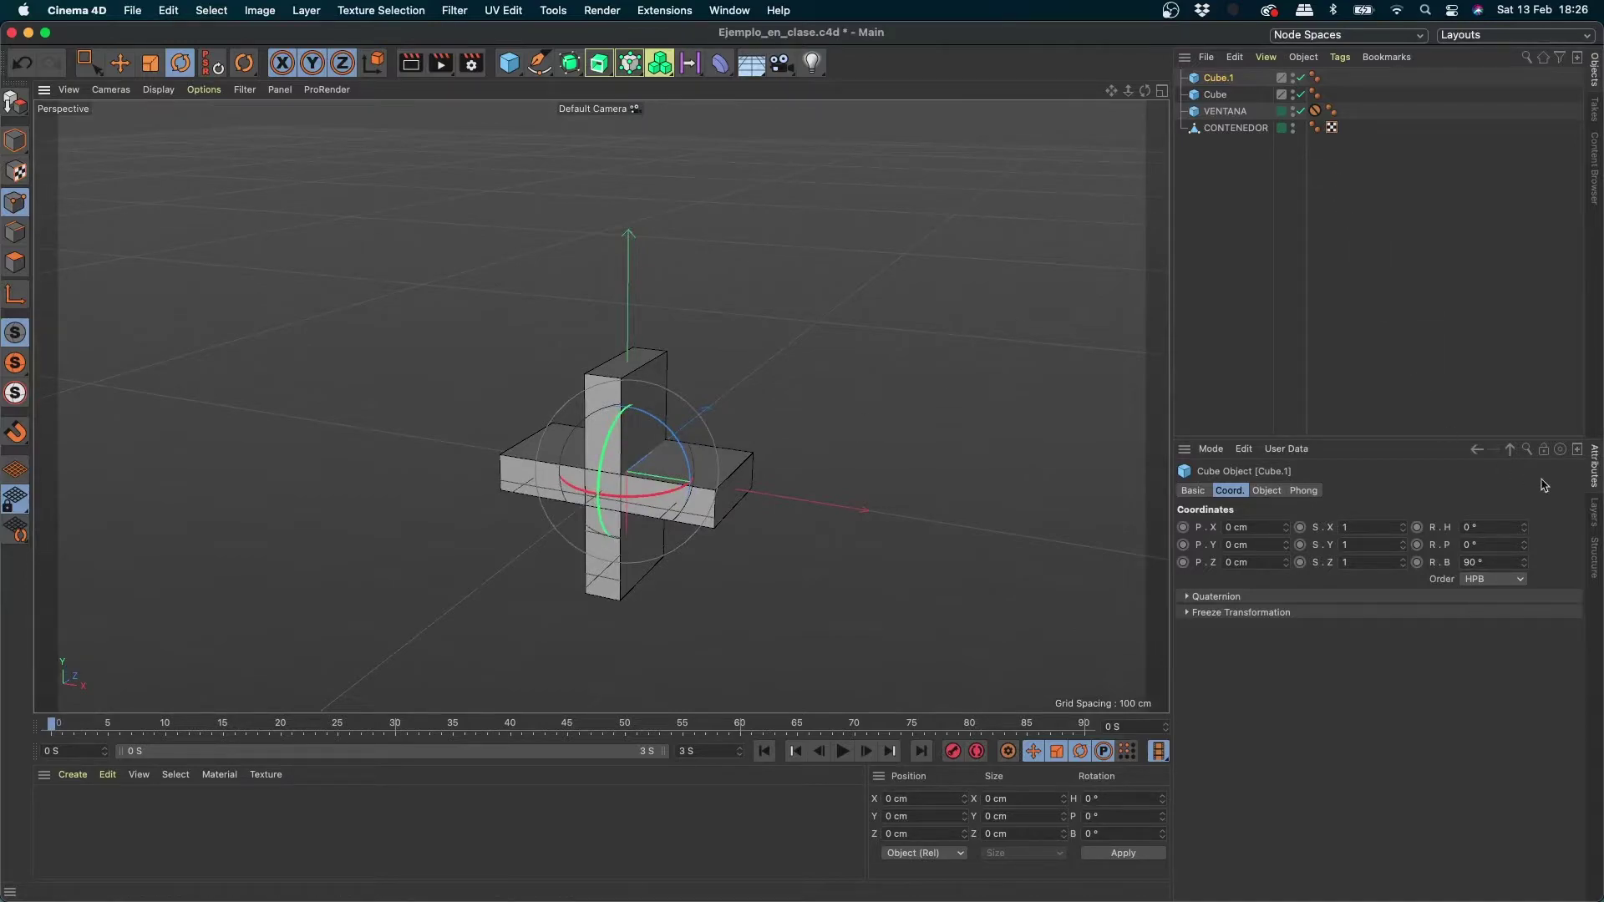
Step: Show the CONTENEDOR layer and group both cubes under a null
click(1593, 520)
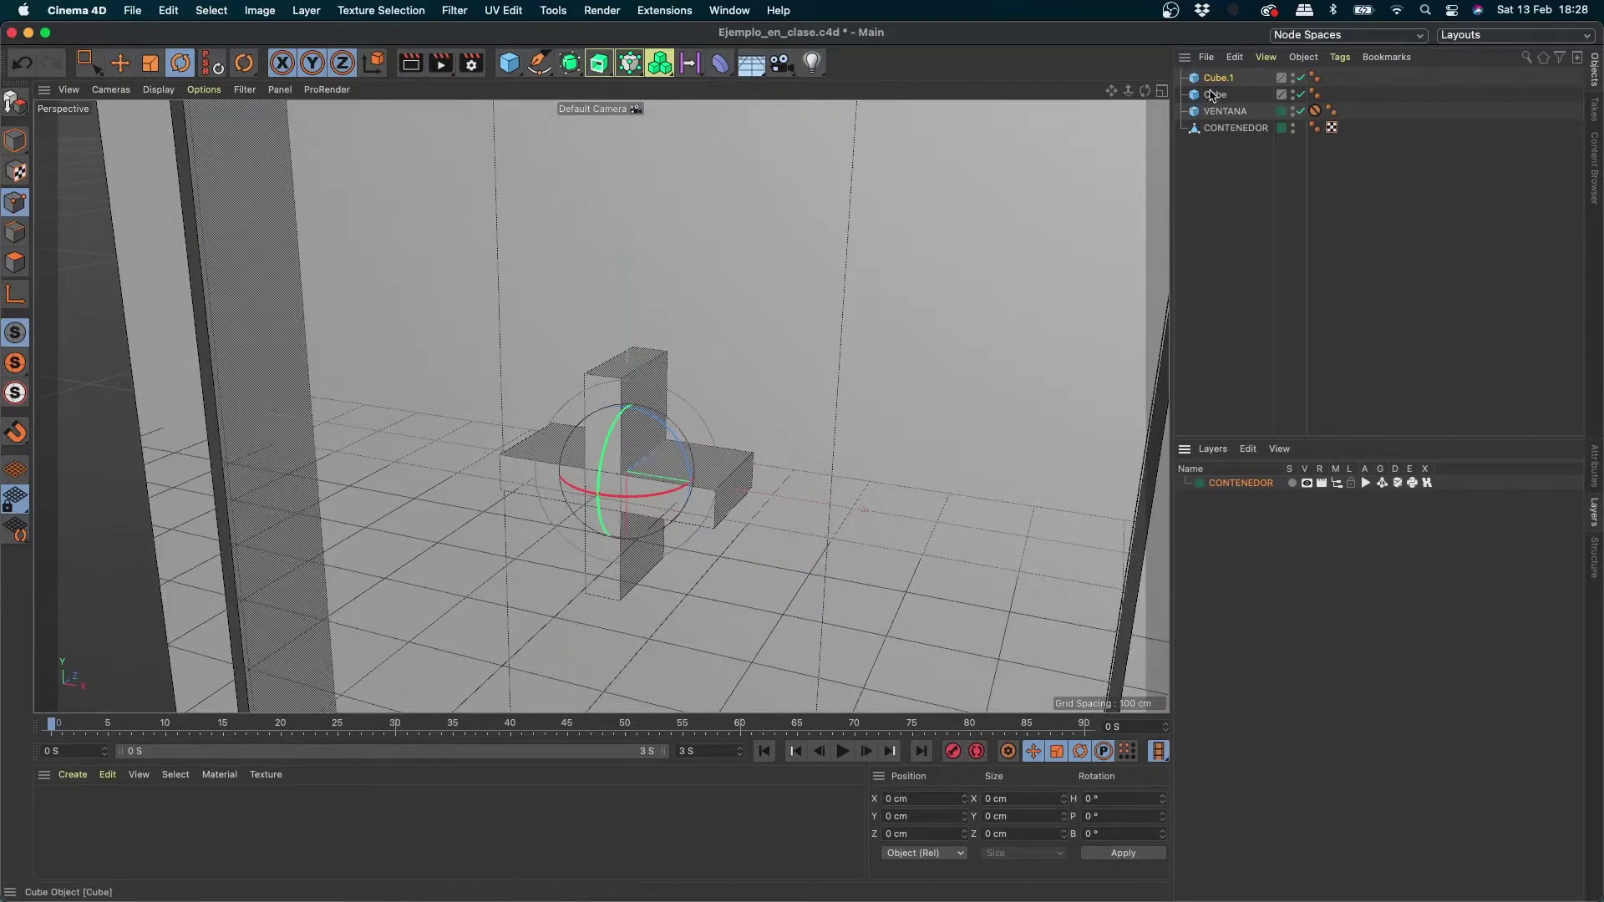
click(1216, 95)
click(1222, 81)
click(1218, 97)
click(1222, 79)
click(1216, 95)
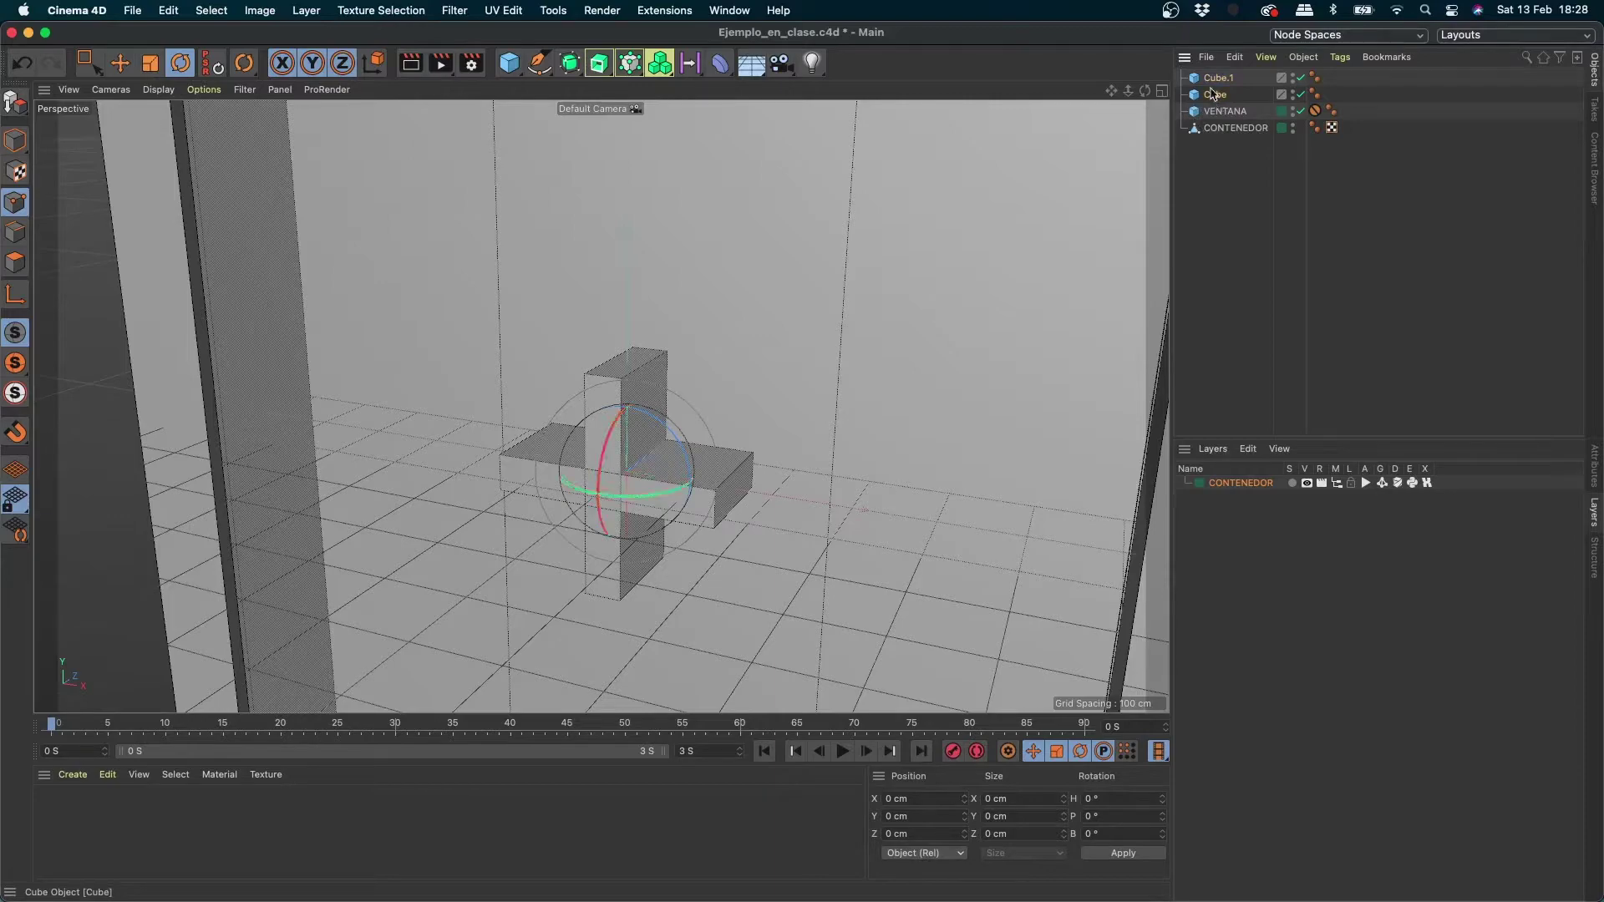
shift+click(1217, 81)
alt+right_drag(954, 323, 666, 434)
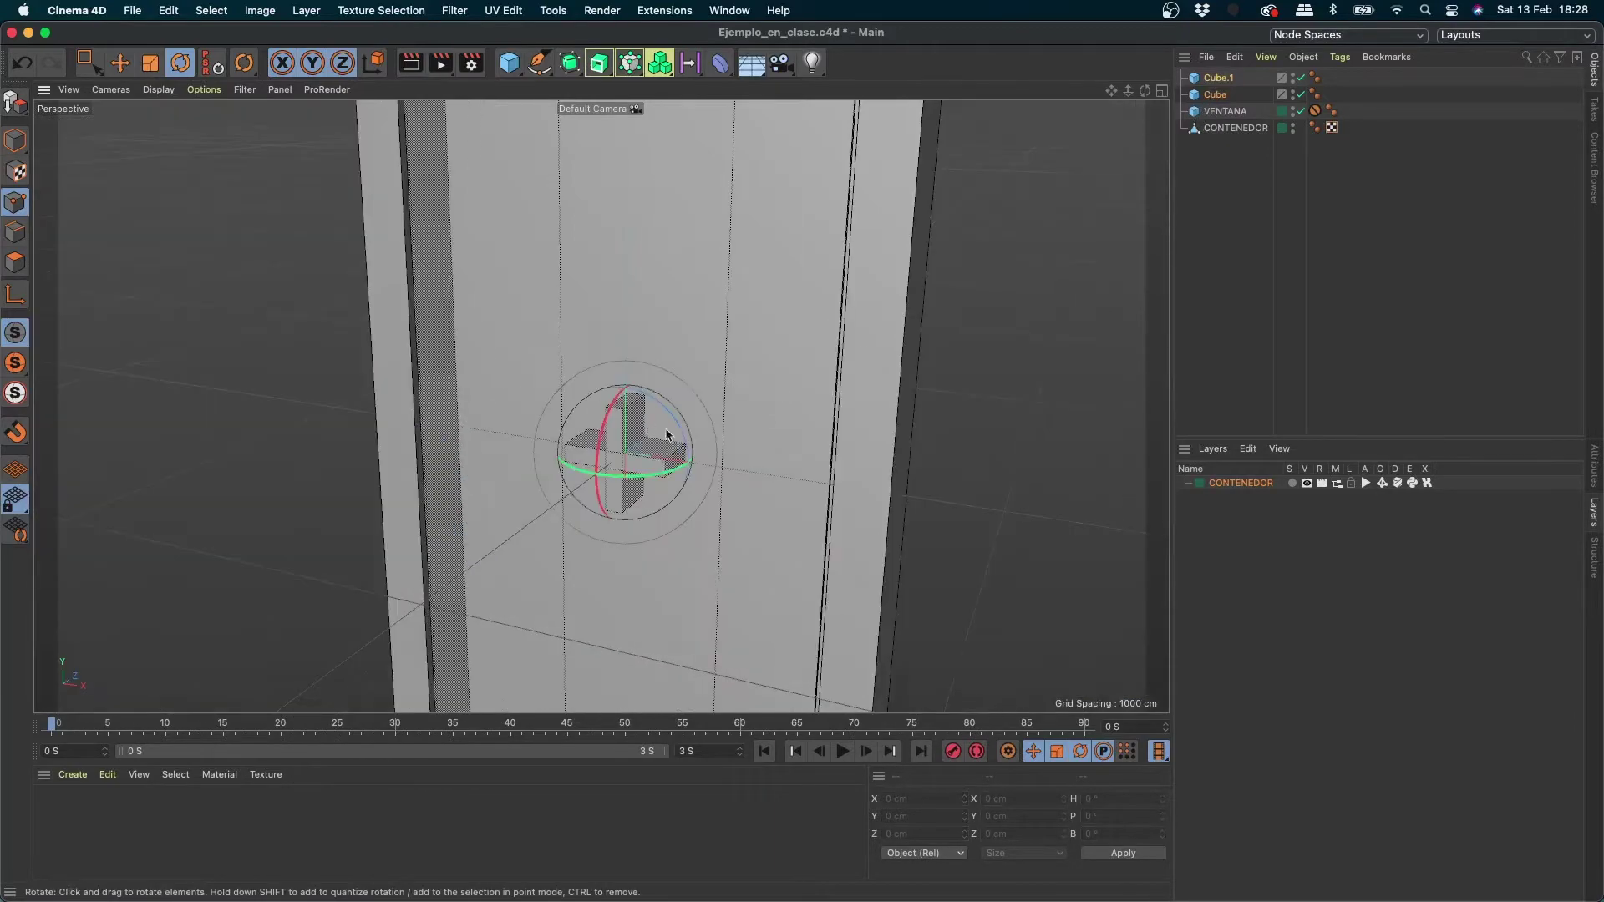
alt+drag(665, 434, 723, 433)
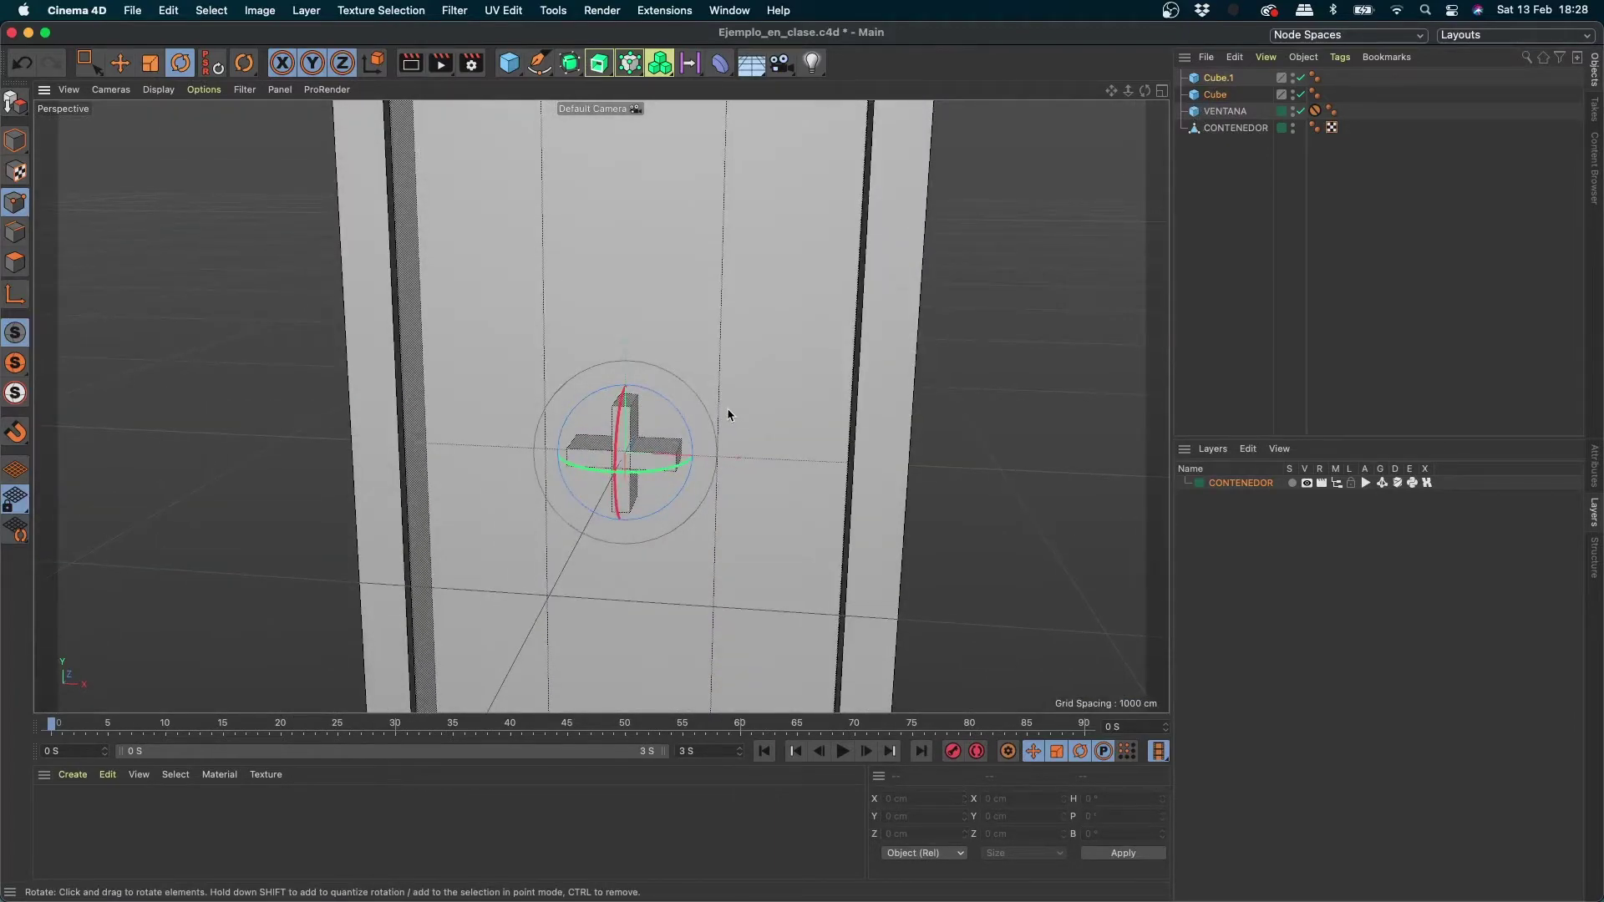
key(alt+g)
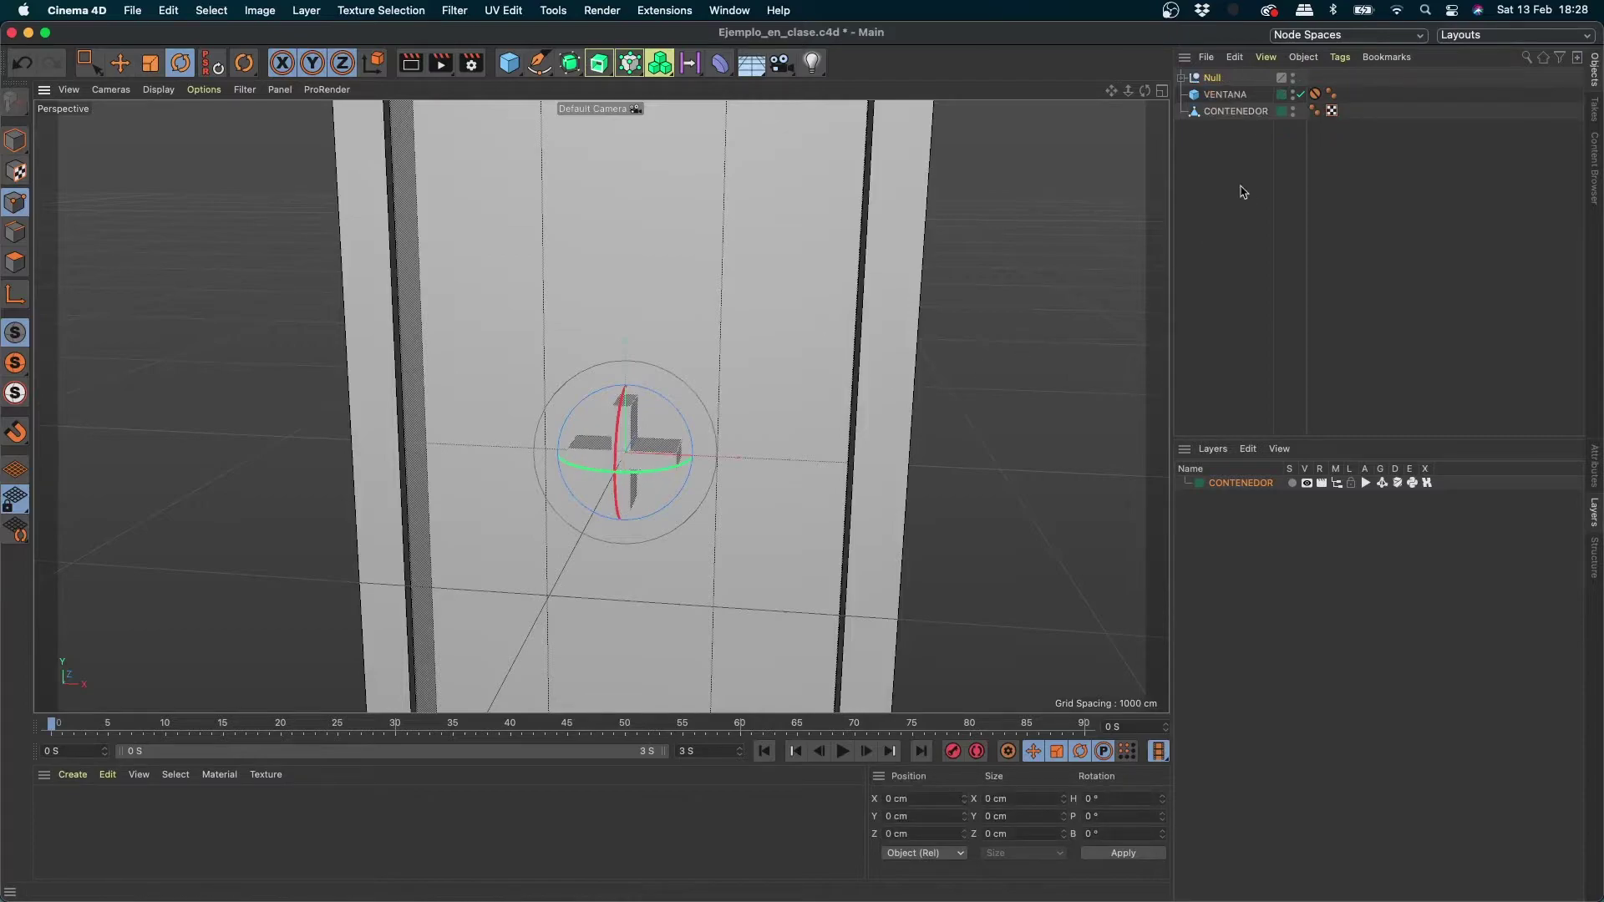
Step: Rename the null grouping the two cubes as CRUZ
double_click(1213, 78)
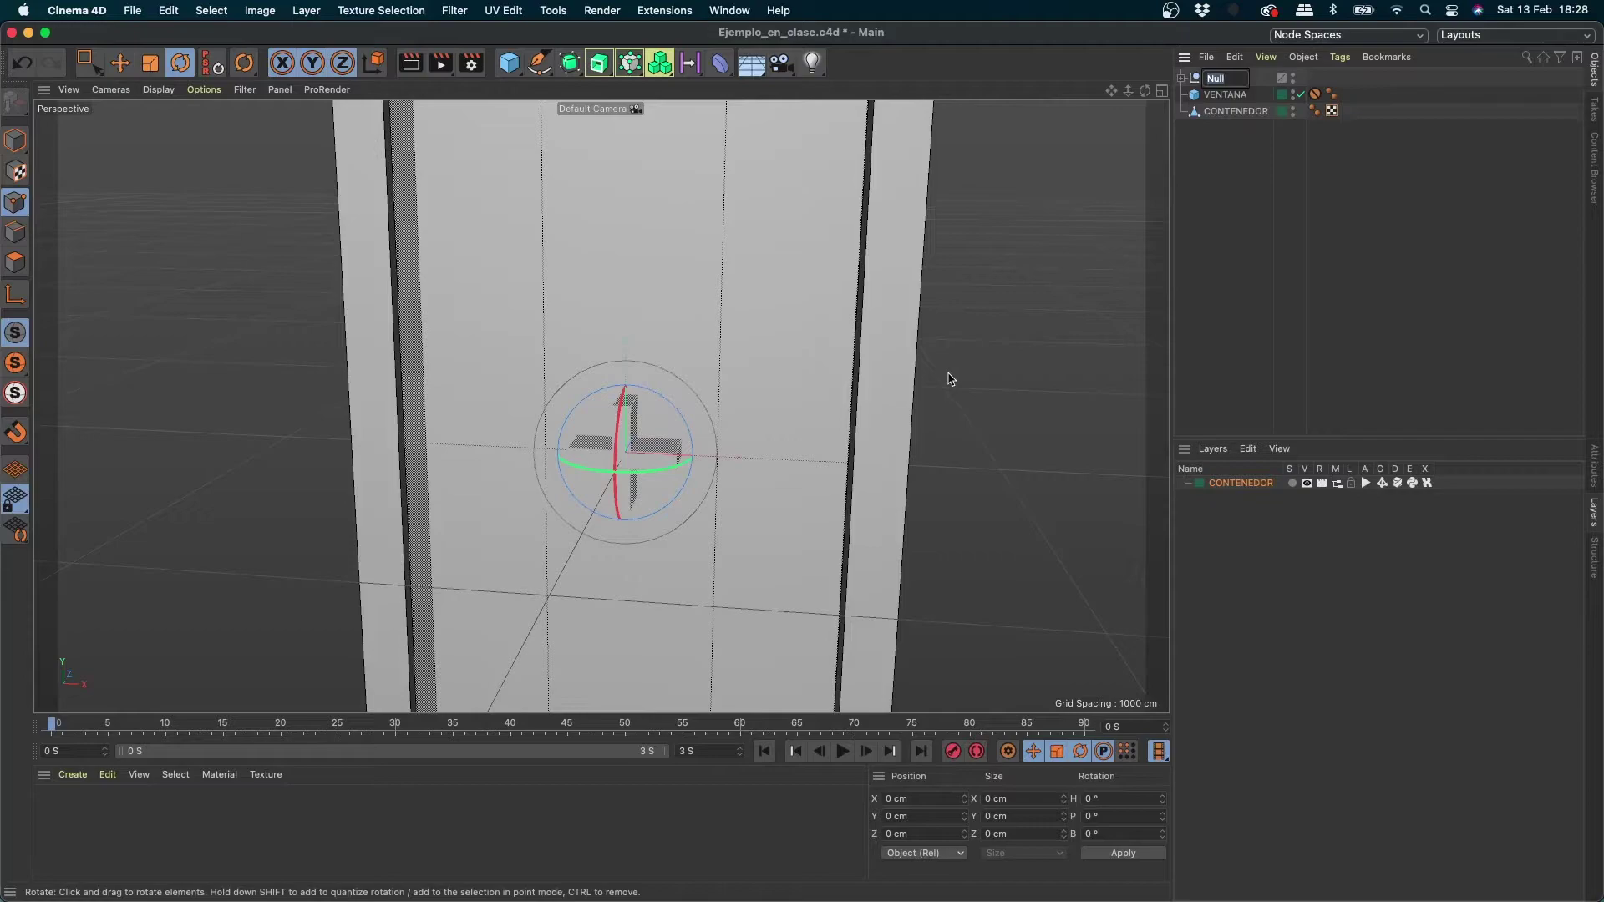
text(CR)
key(BackSpace)
click(944, 300)
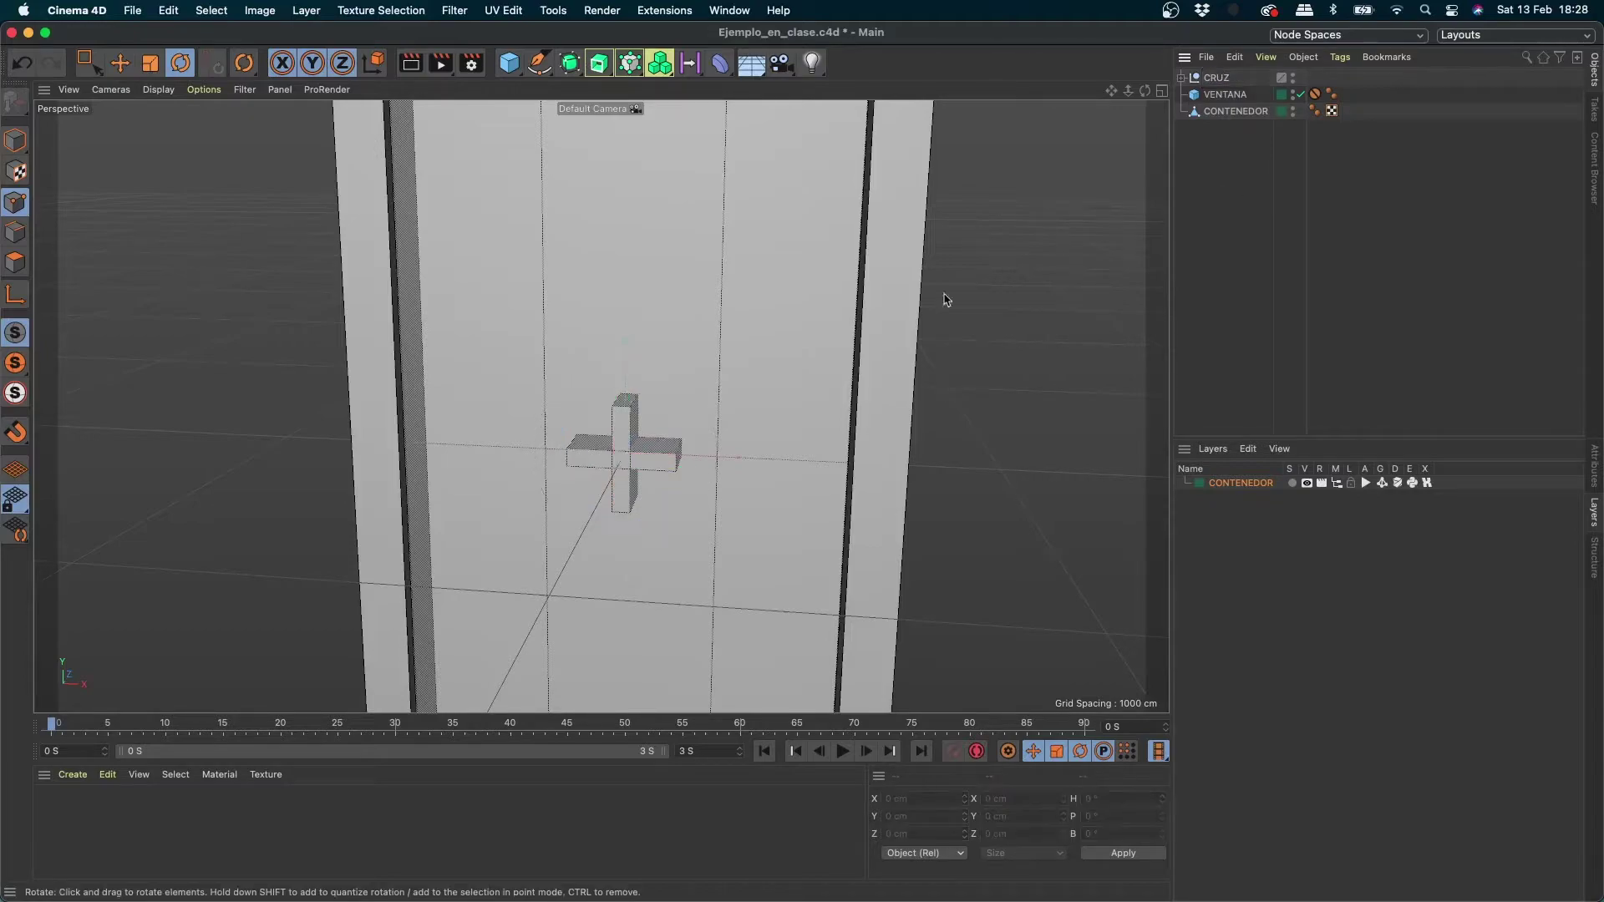
alt+middle_drag(821, 298, 687, 375)
scroll(686, 376, down, 5)
alt+drag(603, 457, 569, 510)
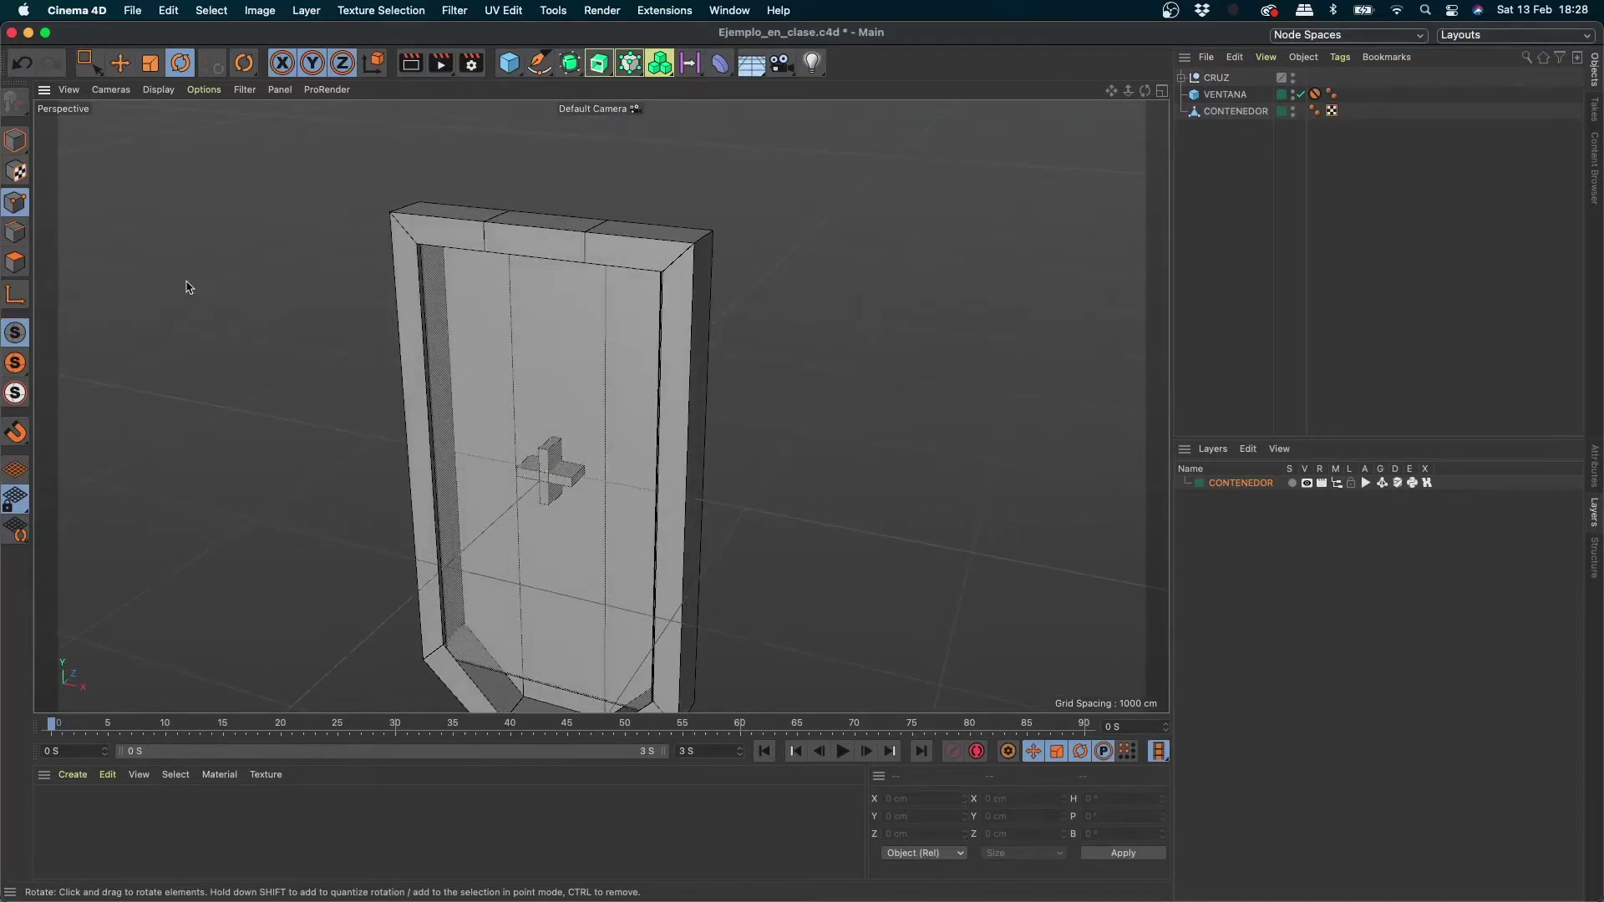
Step: Try changing the CRUZ null's bank rotation in its coordinates and undo the change
click(1217, 80)
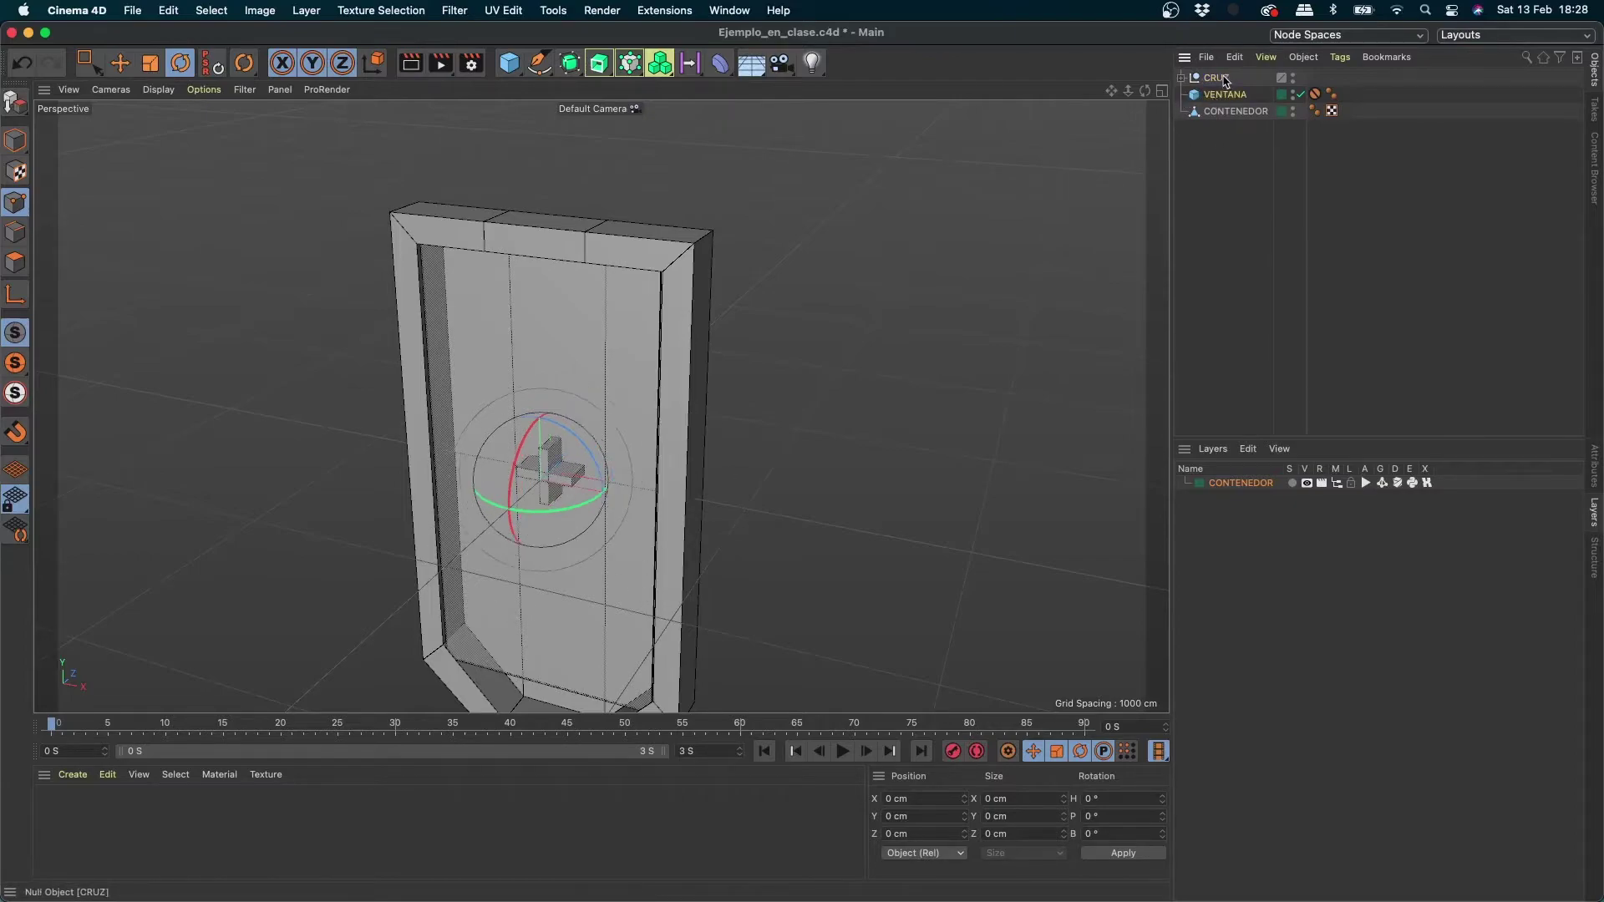
click(1594, 466)
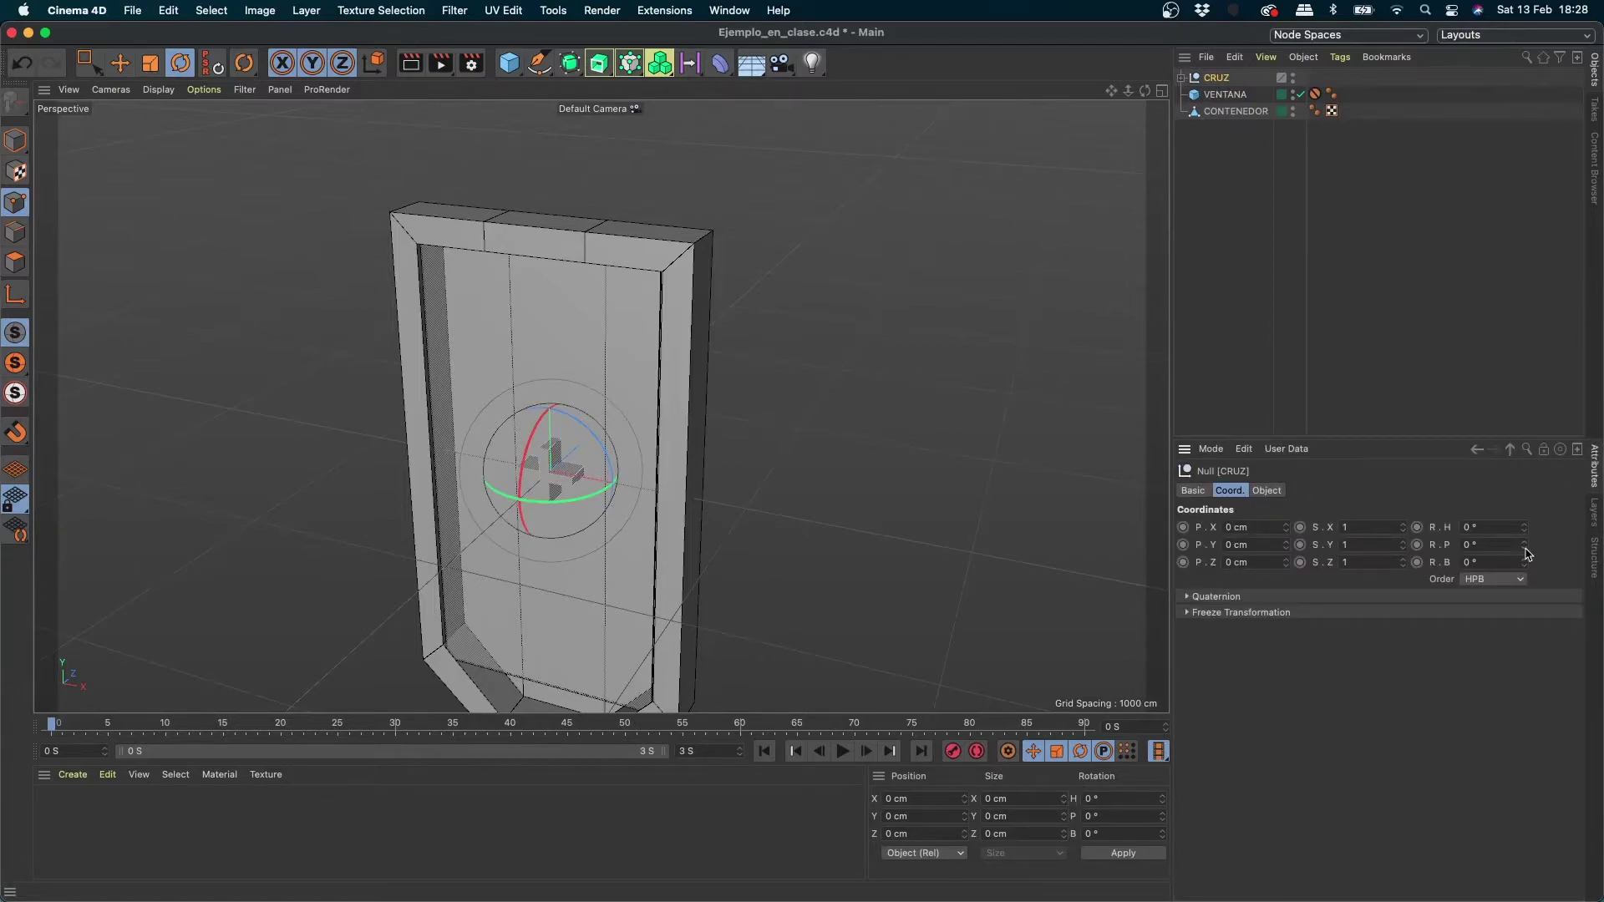
drag(1524, 563, 1495, 618)
key(super+z)
Step: Keyframe the CRUZ null's bank rotation at 0° on frame 0 and 360° on frame 30
drag(131, 716, 135, 723)
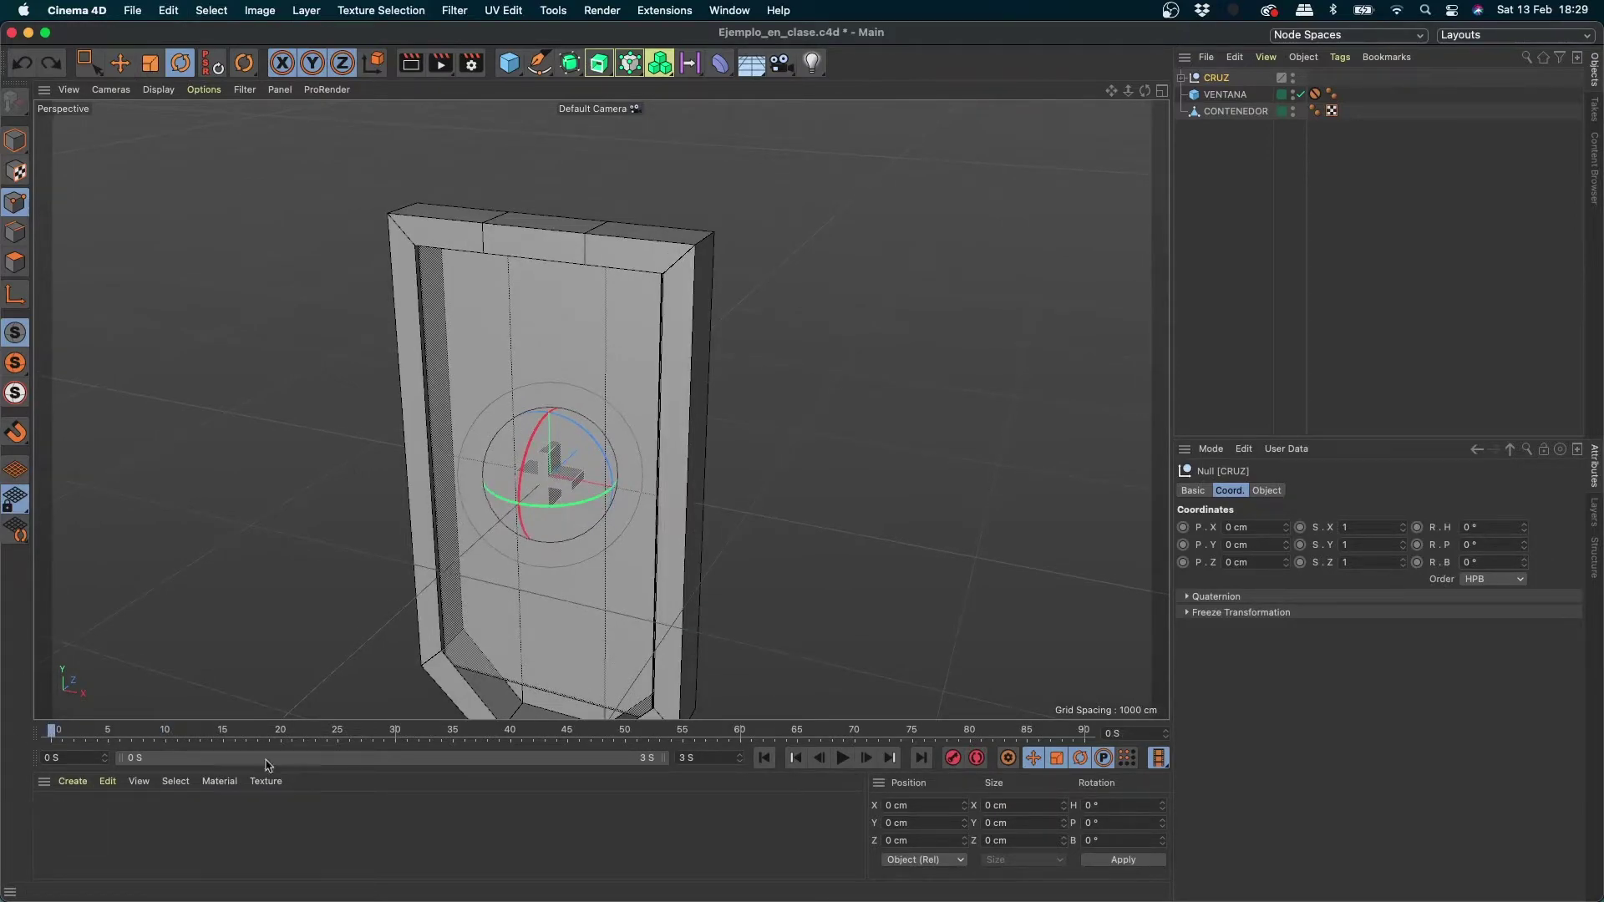
click(1417, 562)
drag(52, 733, 396, 746)
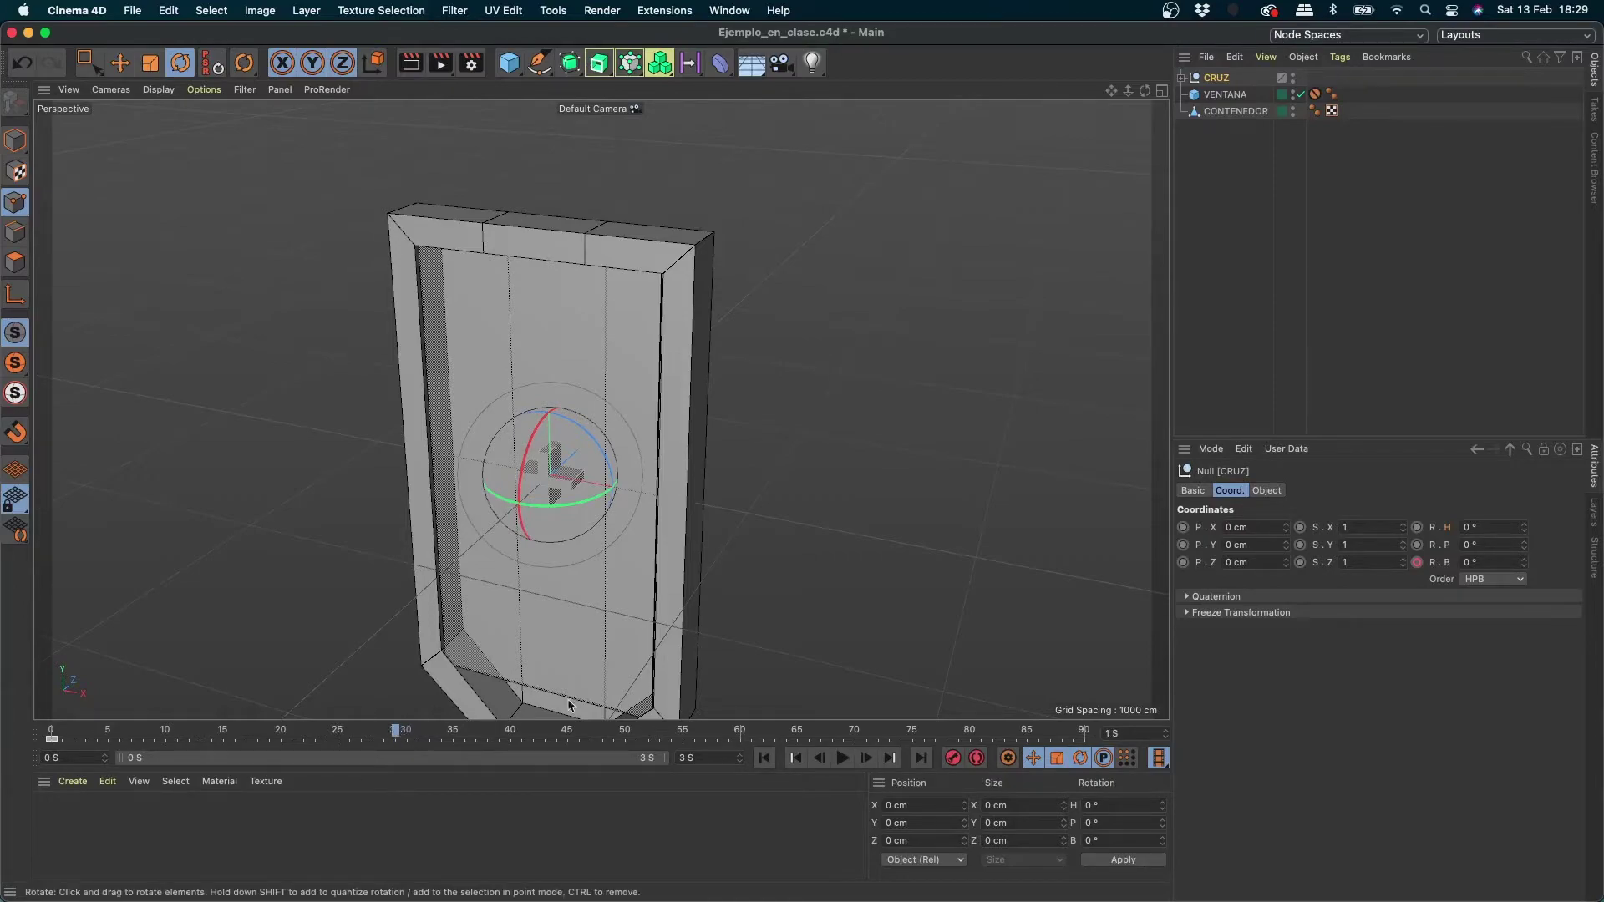
drag(1479, 562, 1354, 583)
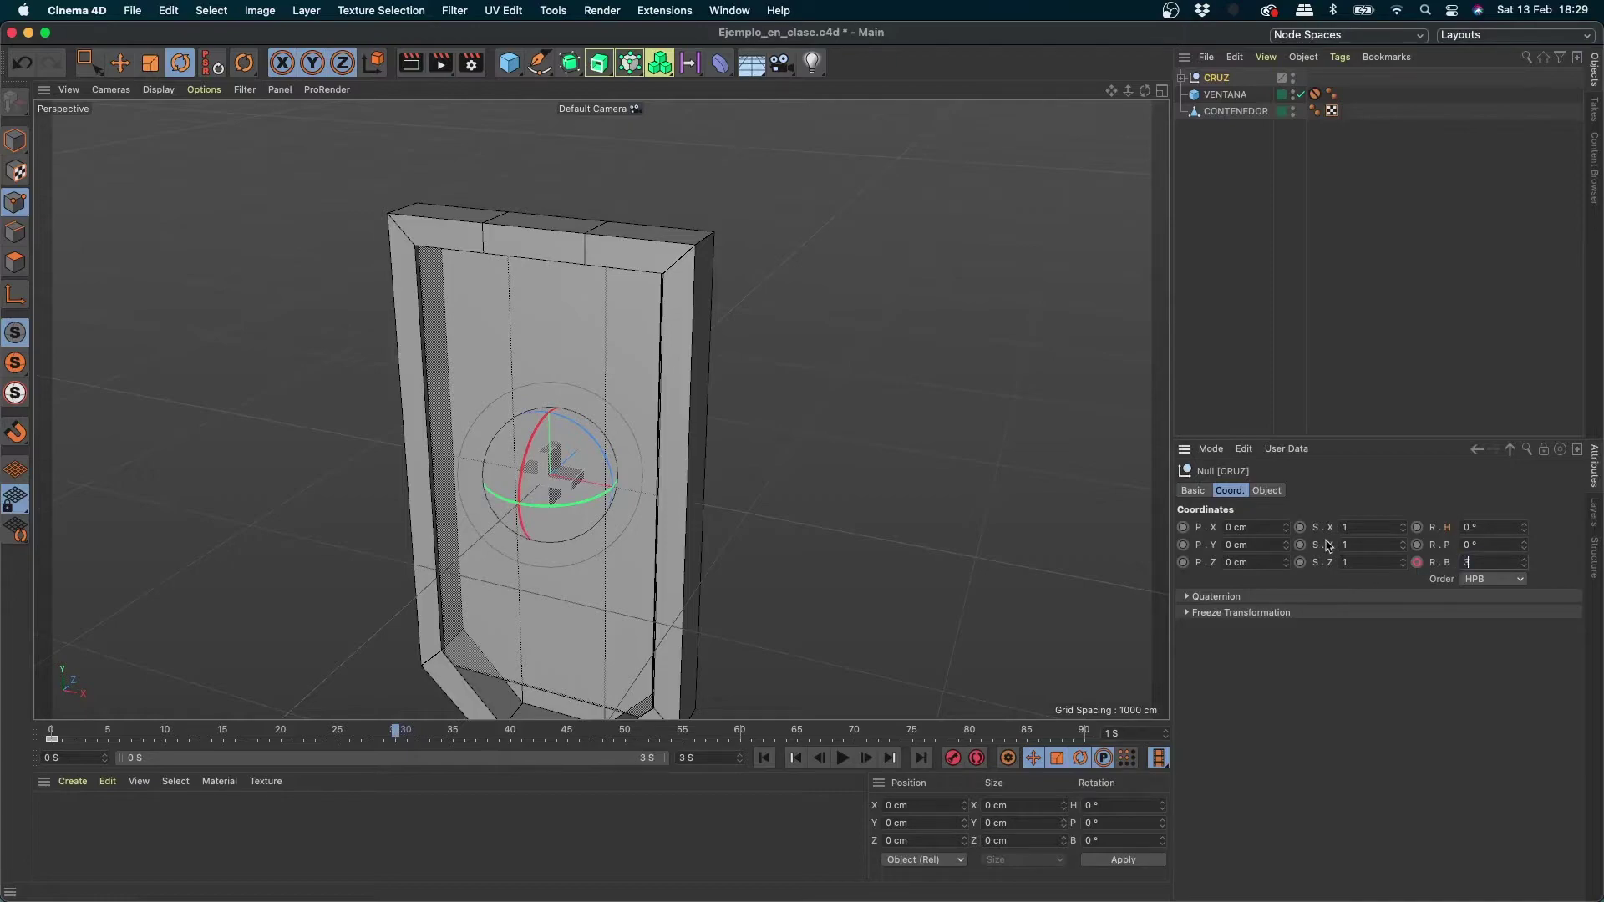
click(1416, 562)
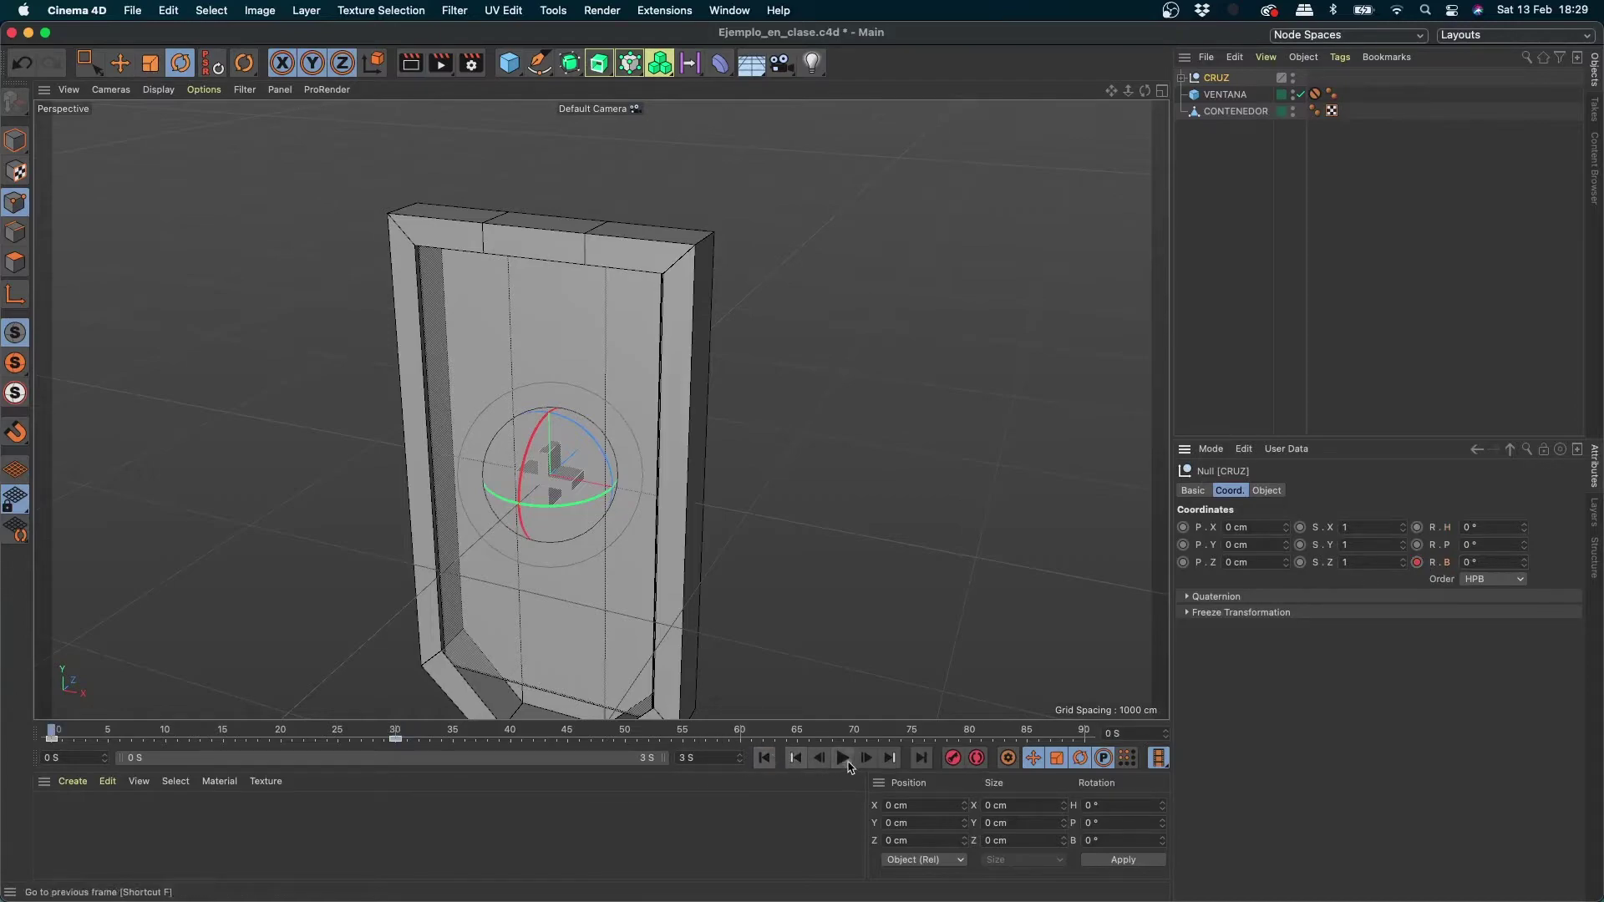
Step: Move the 360° rotation key to frame 60 to slow the spin, previewing the animation before and after the change
click(842, 758)
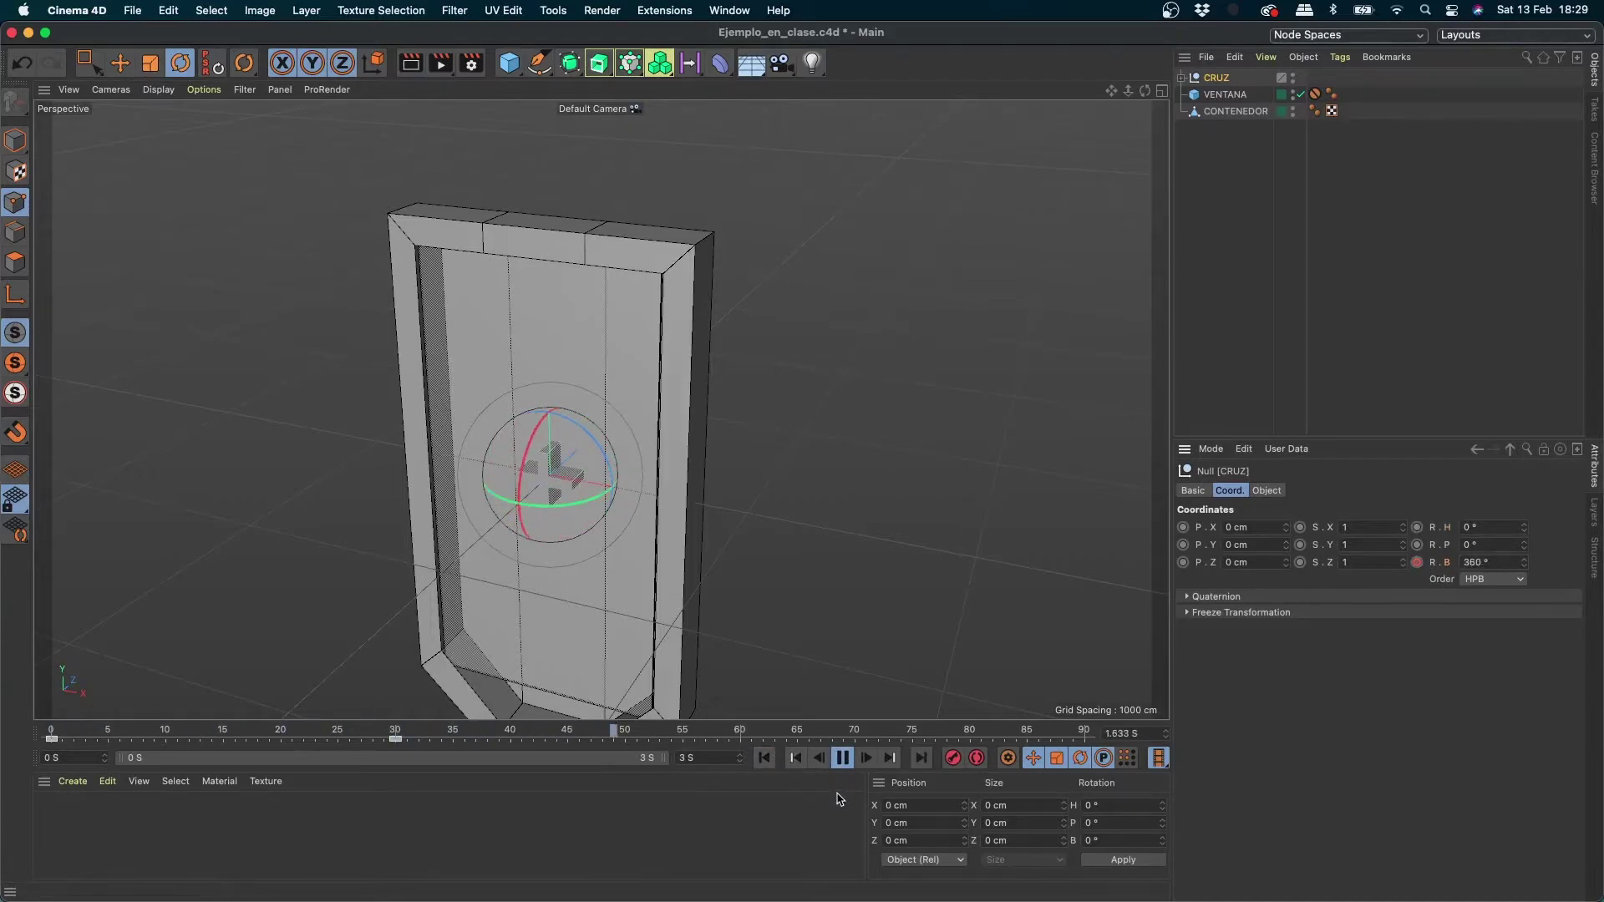
click(840, 759)
click(396, 740)
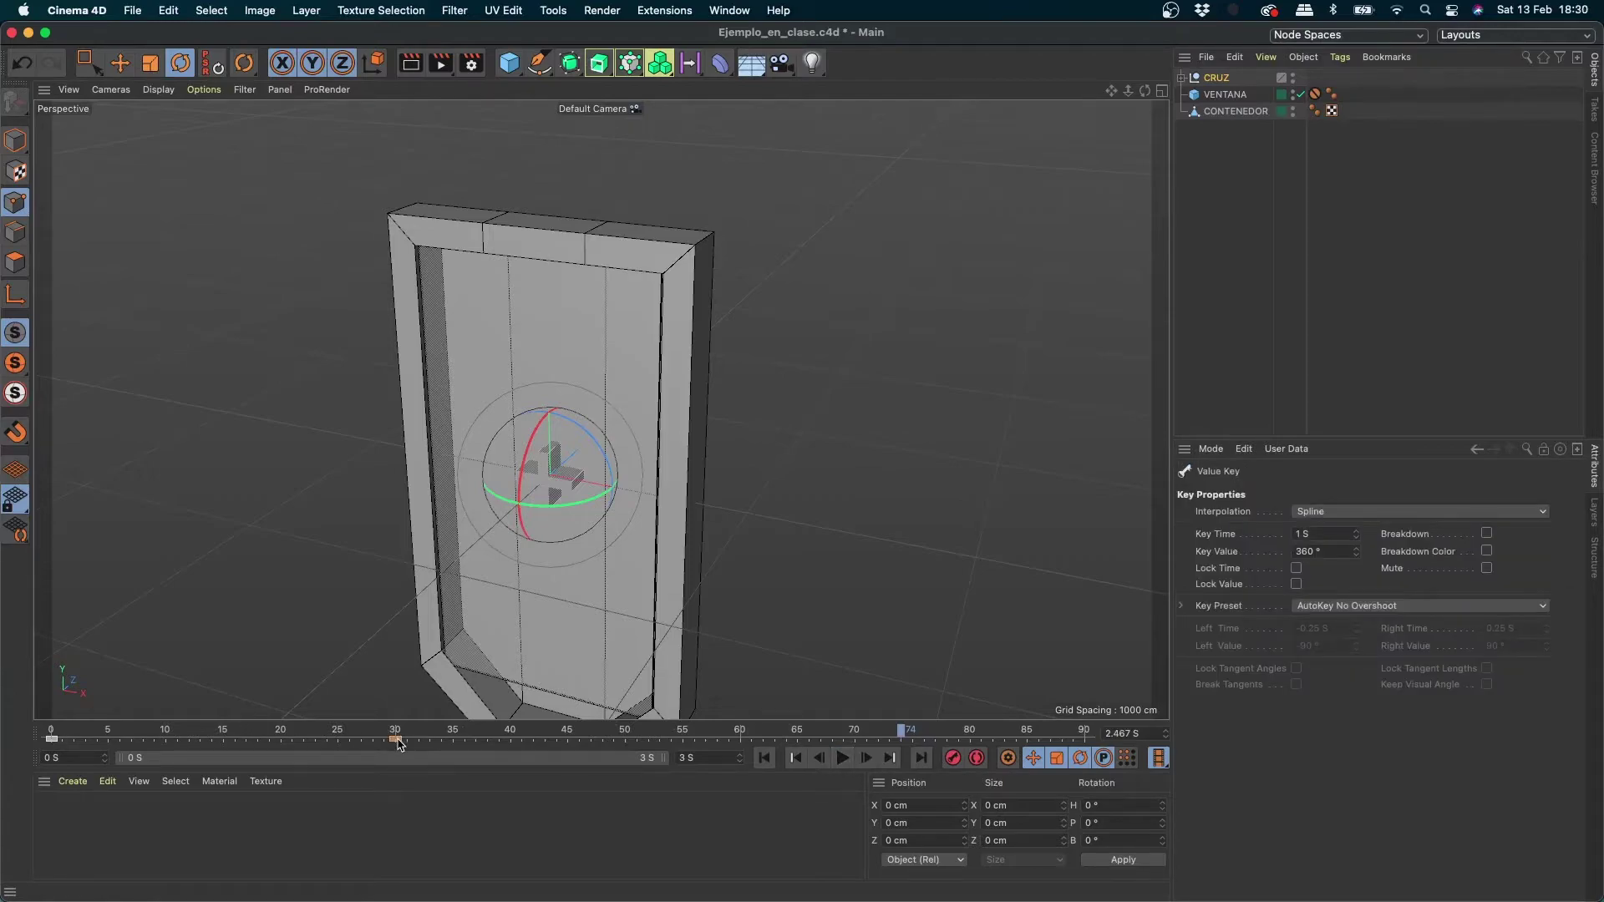
drag(397, 739, 746, 757)
click(842, 757)
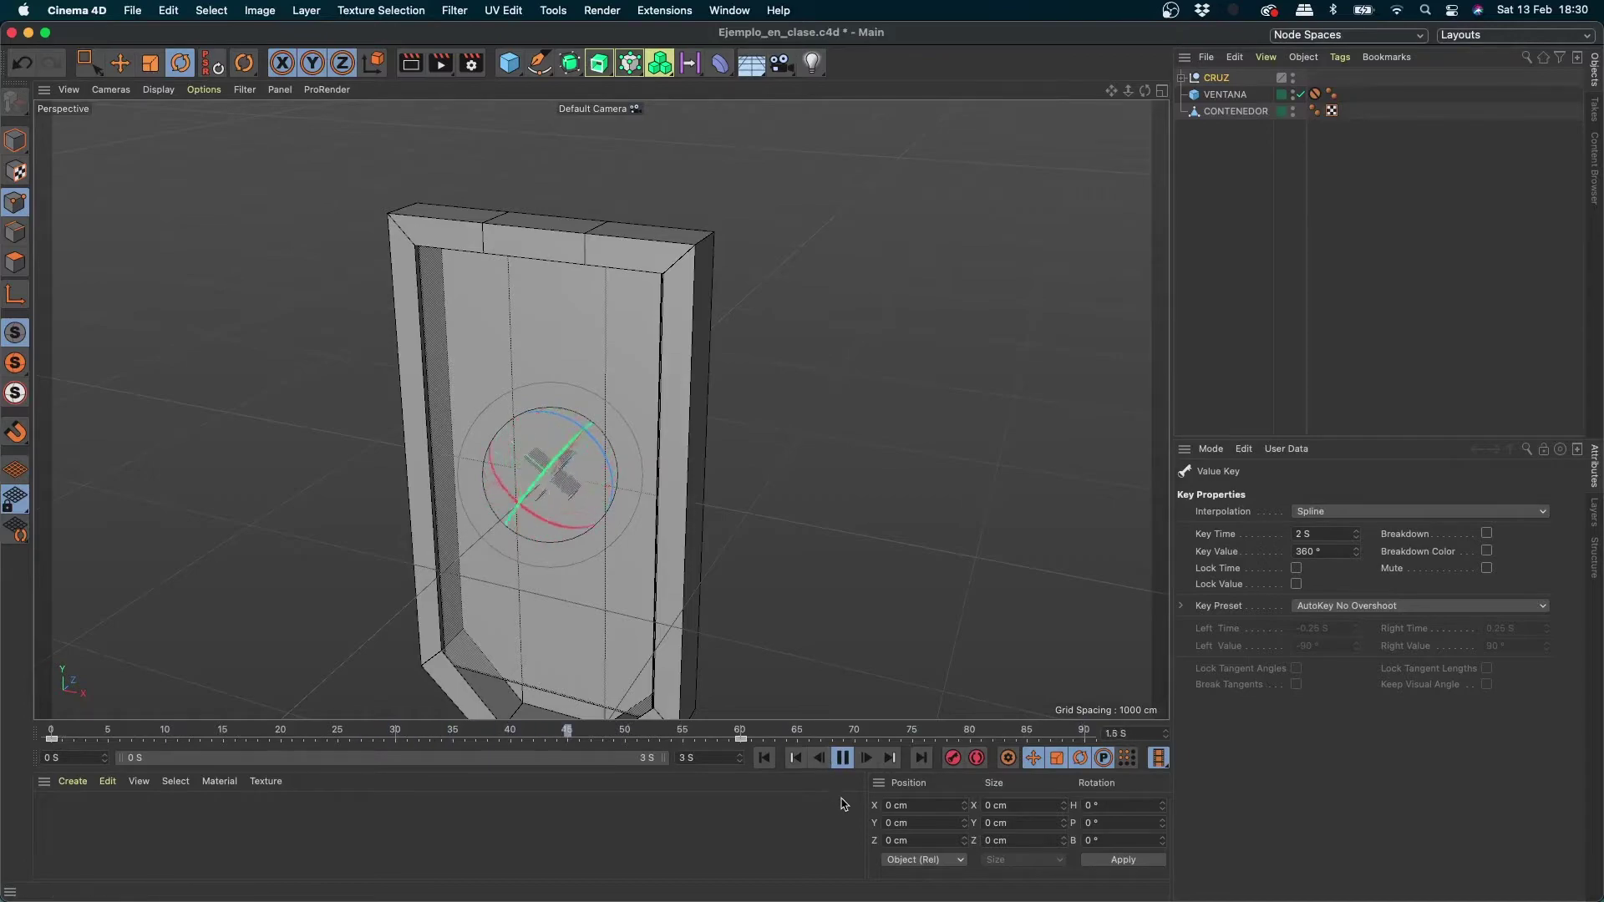
click(828, 814)
click(842, 759)
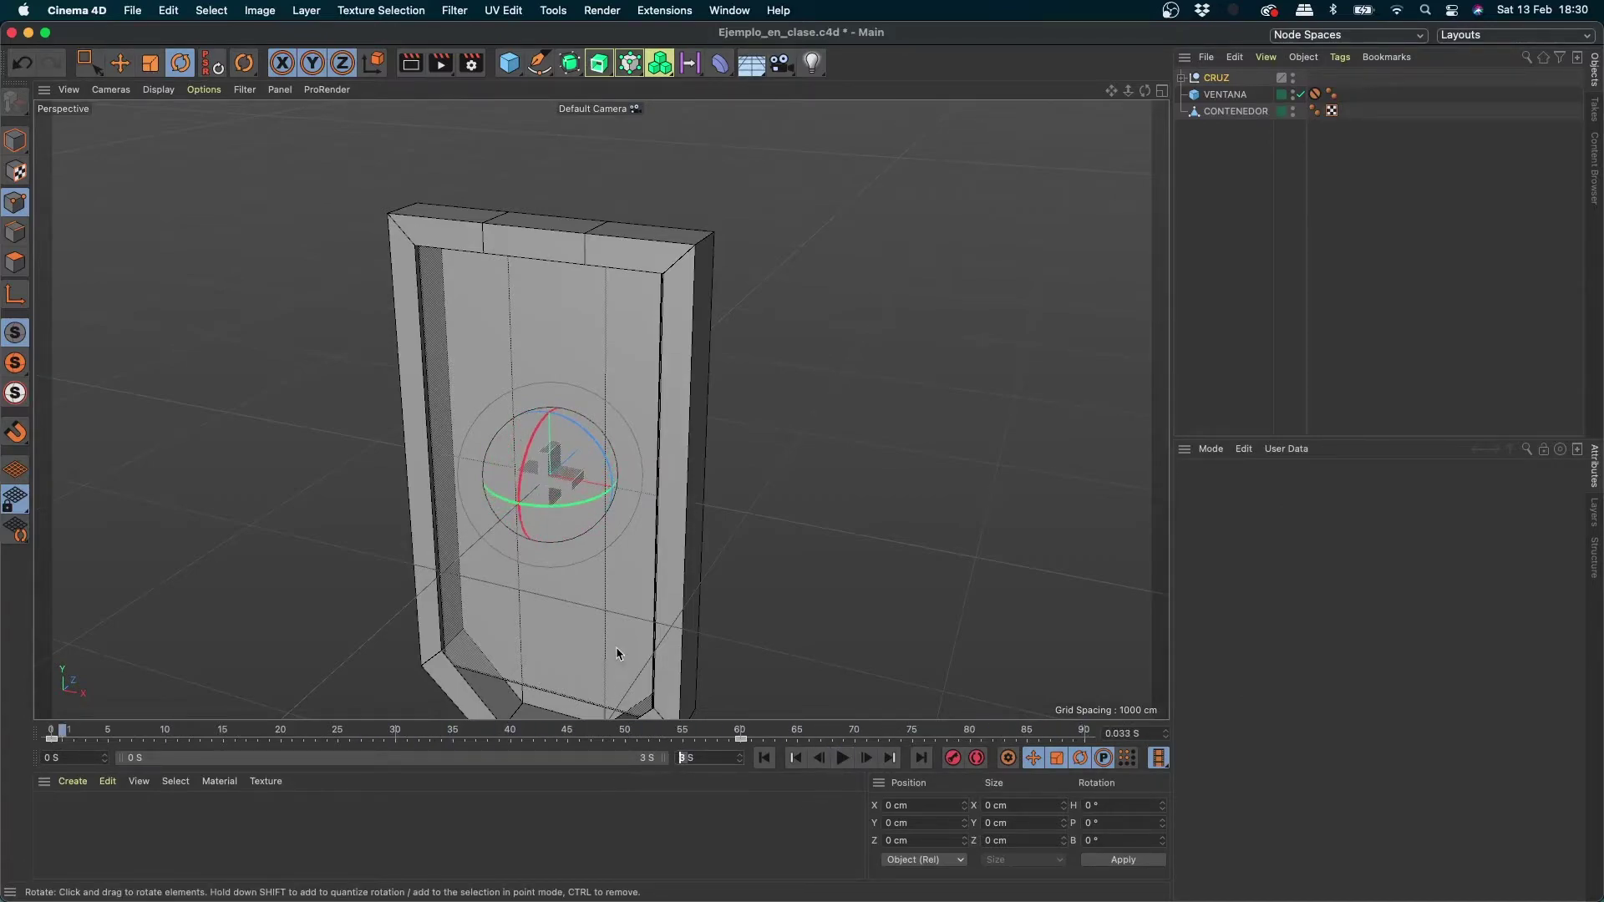
Step: Set the project's end time to 20 s
text(20)
key(Return)
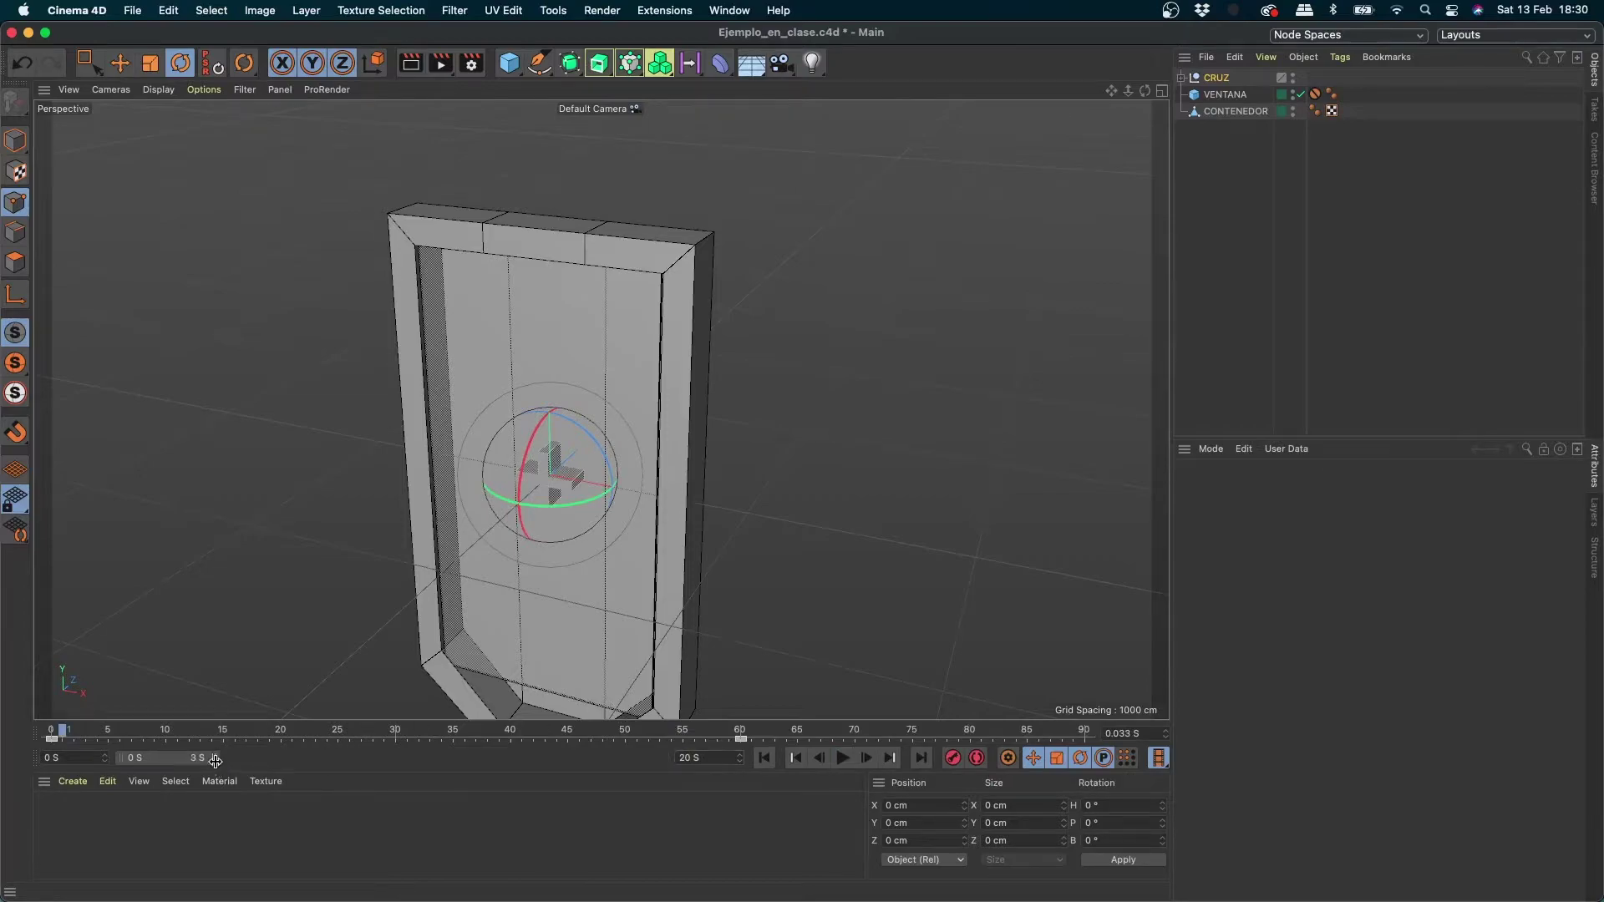
Step: Extend the preview range to 20 s and play the CRUZ animation from frame 0
drag(215, 761, 1031, 694)
drag(113, 736, 5, 730)
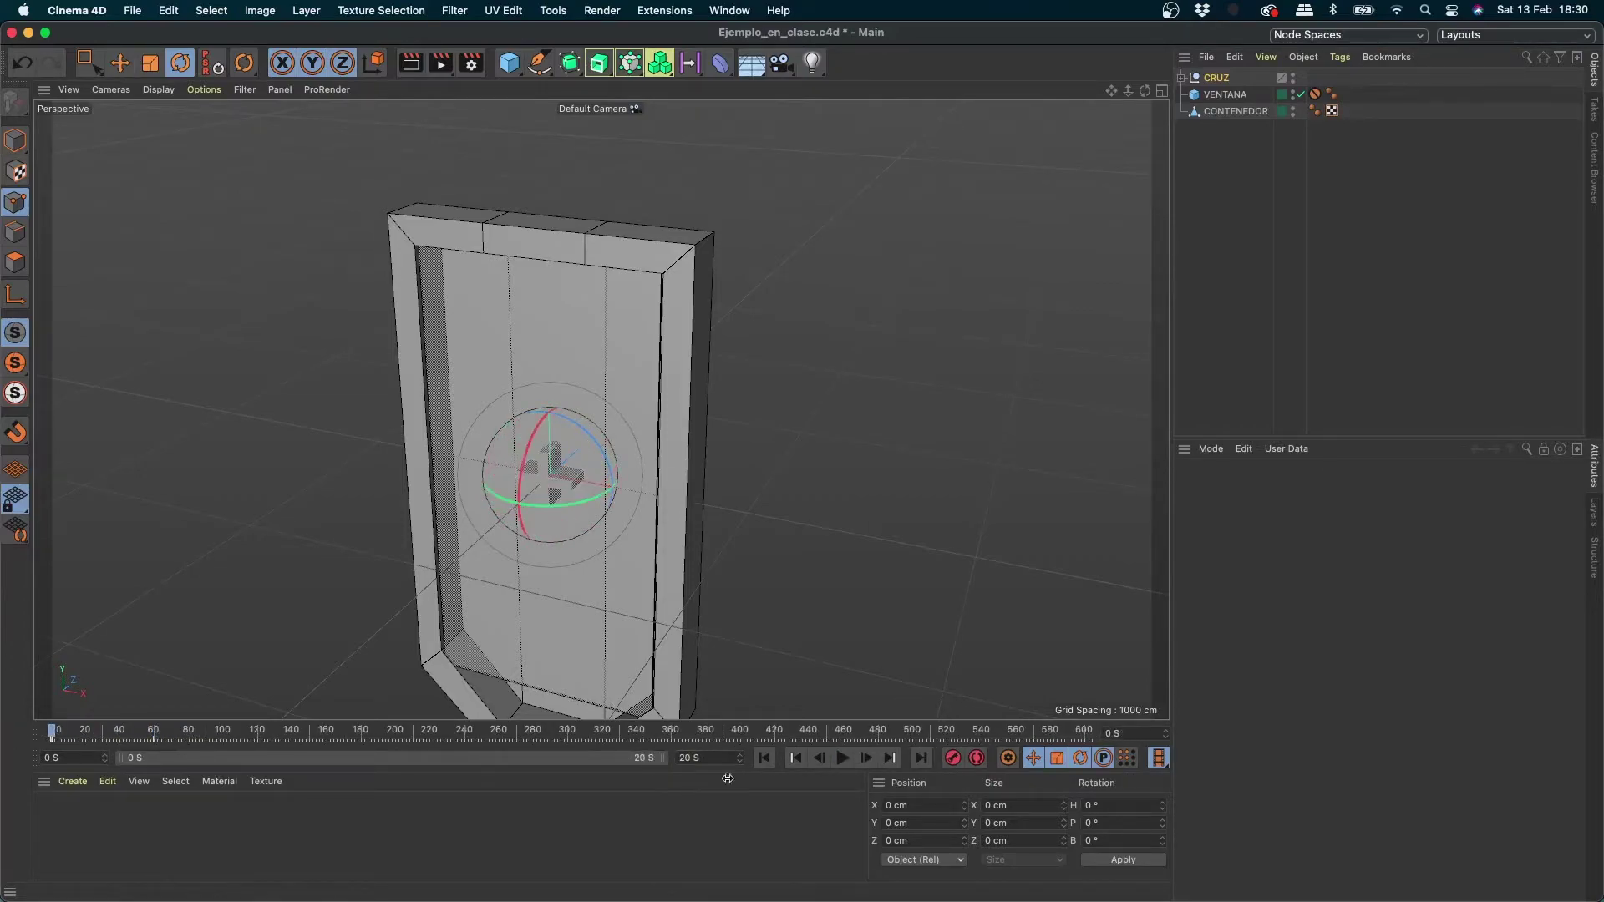
click(844, 757)
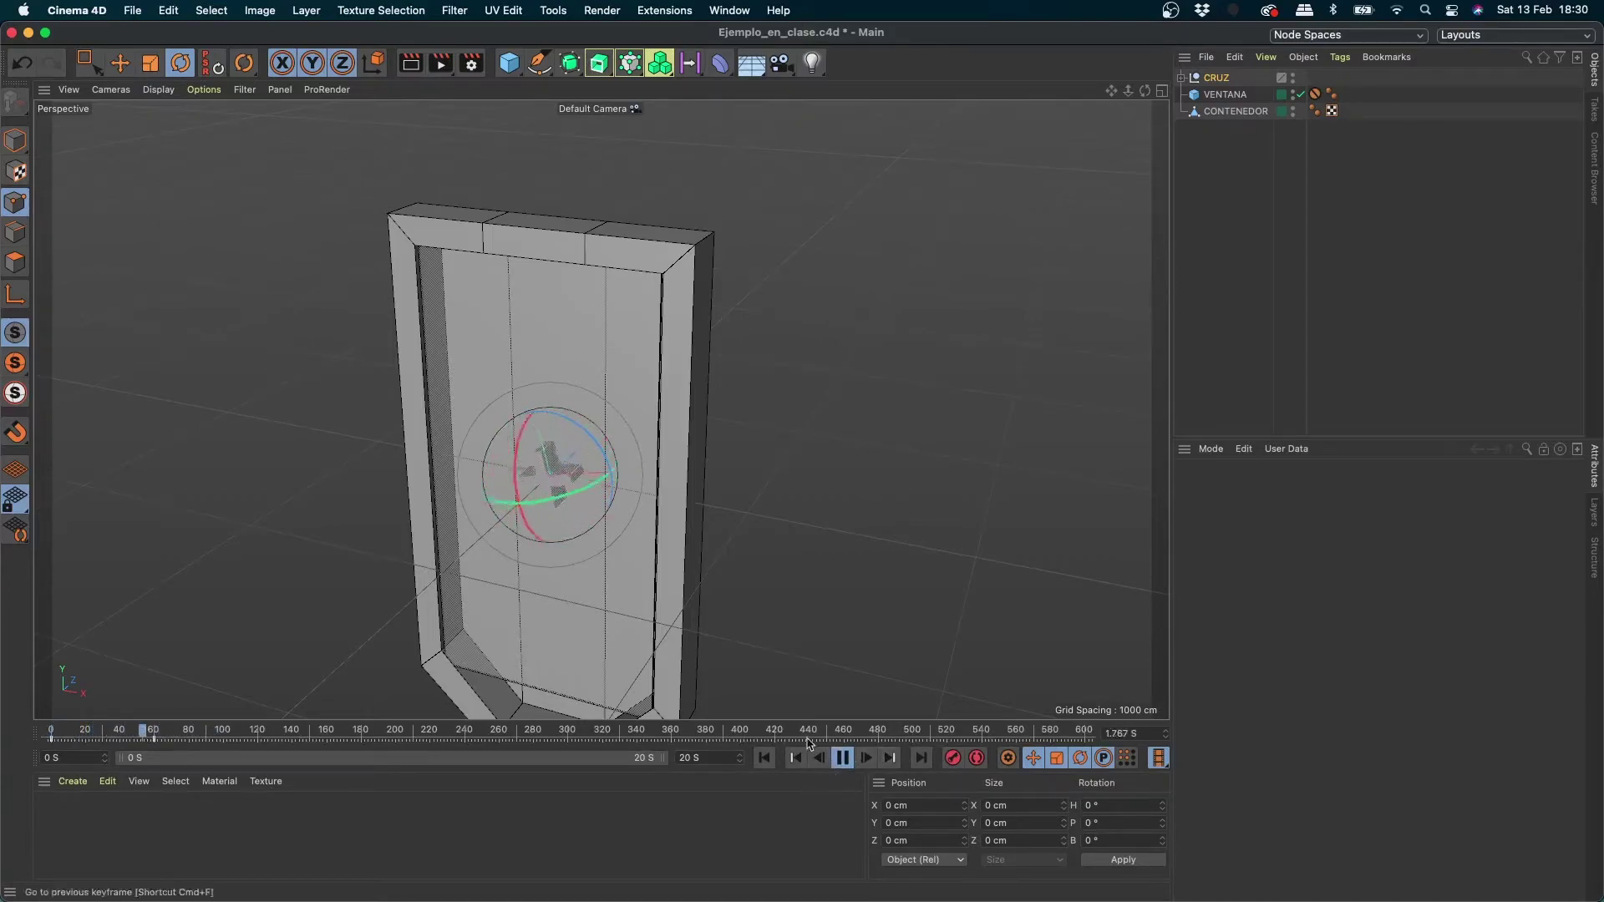
click(842, 763)
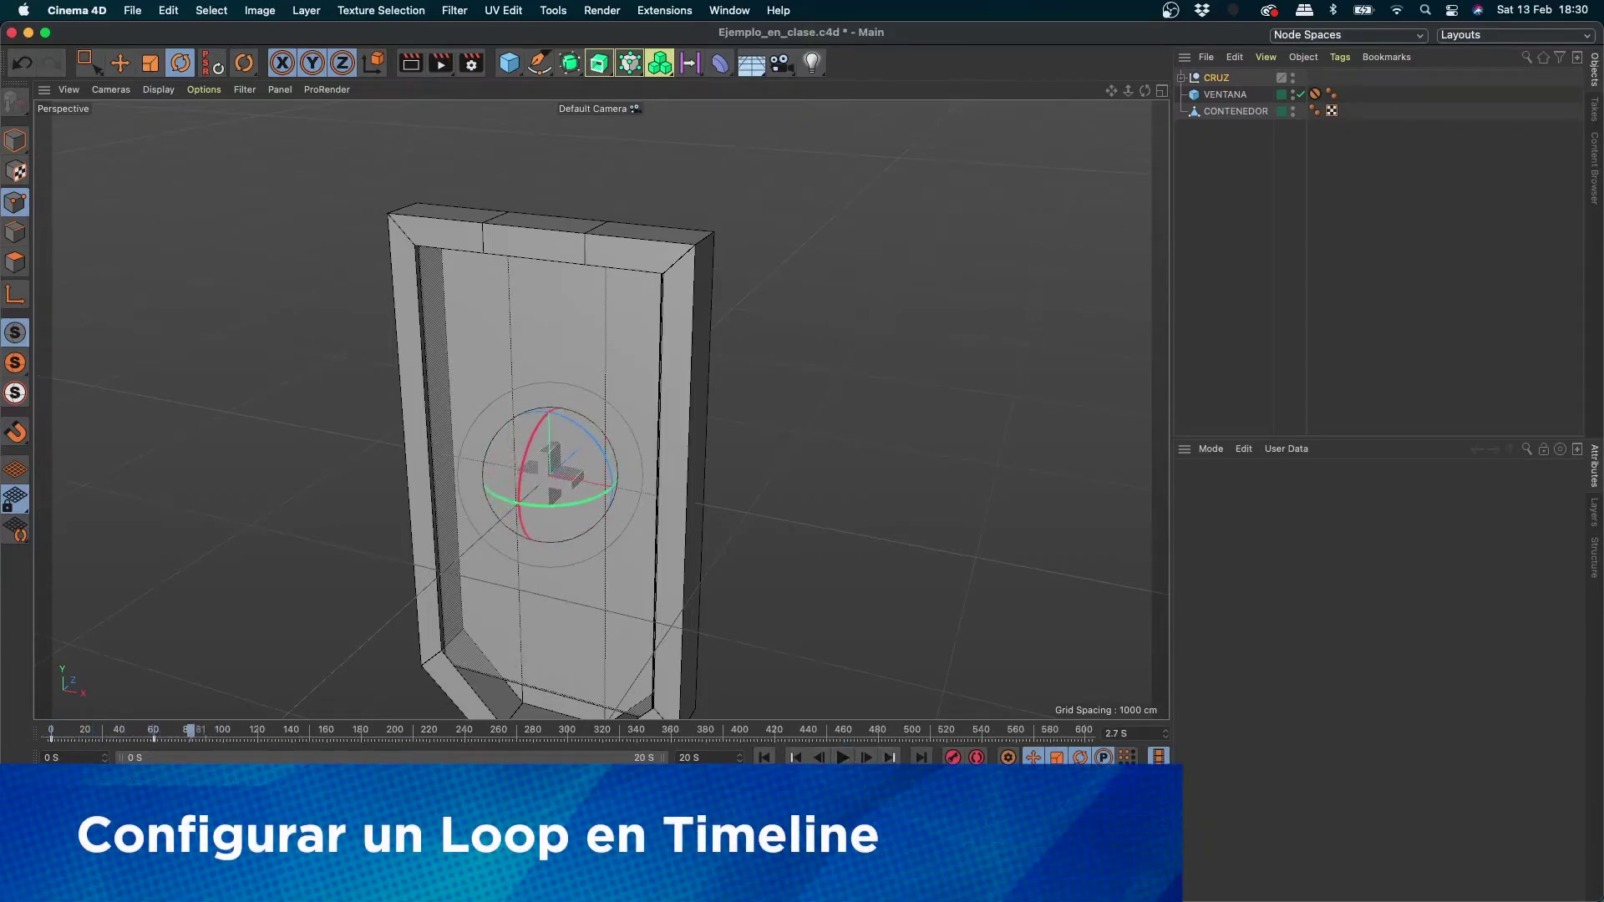
Step: Show the CRUZ null's bank rotation track in the Timeline
click(1205, 77)
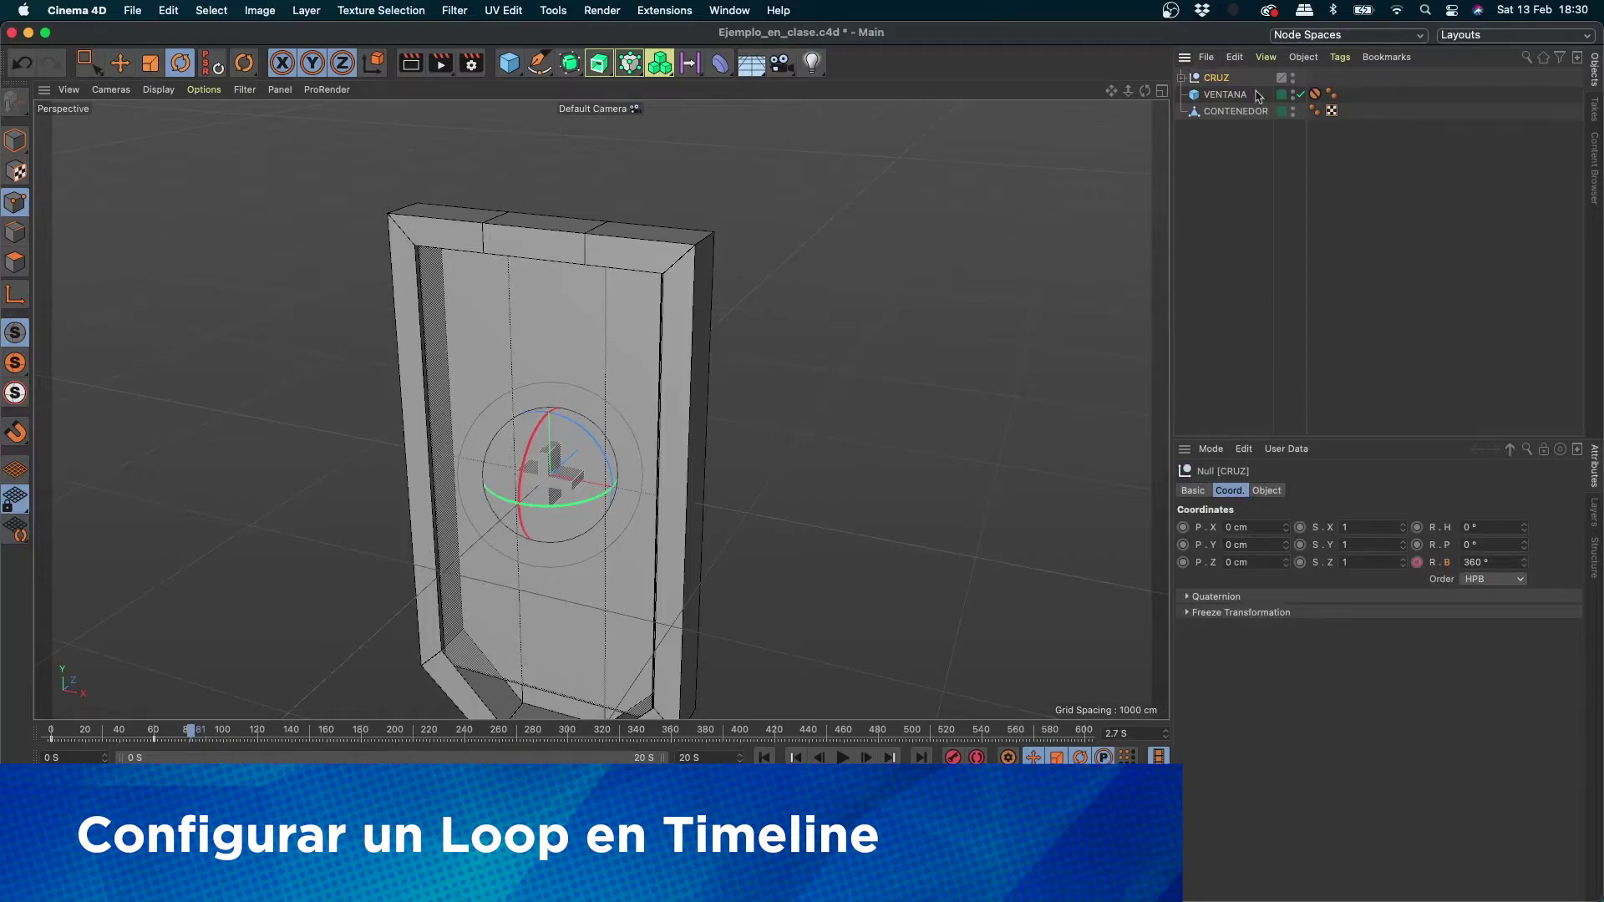
right_click(1437, 569)
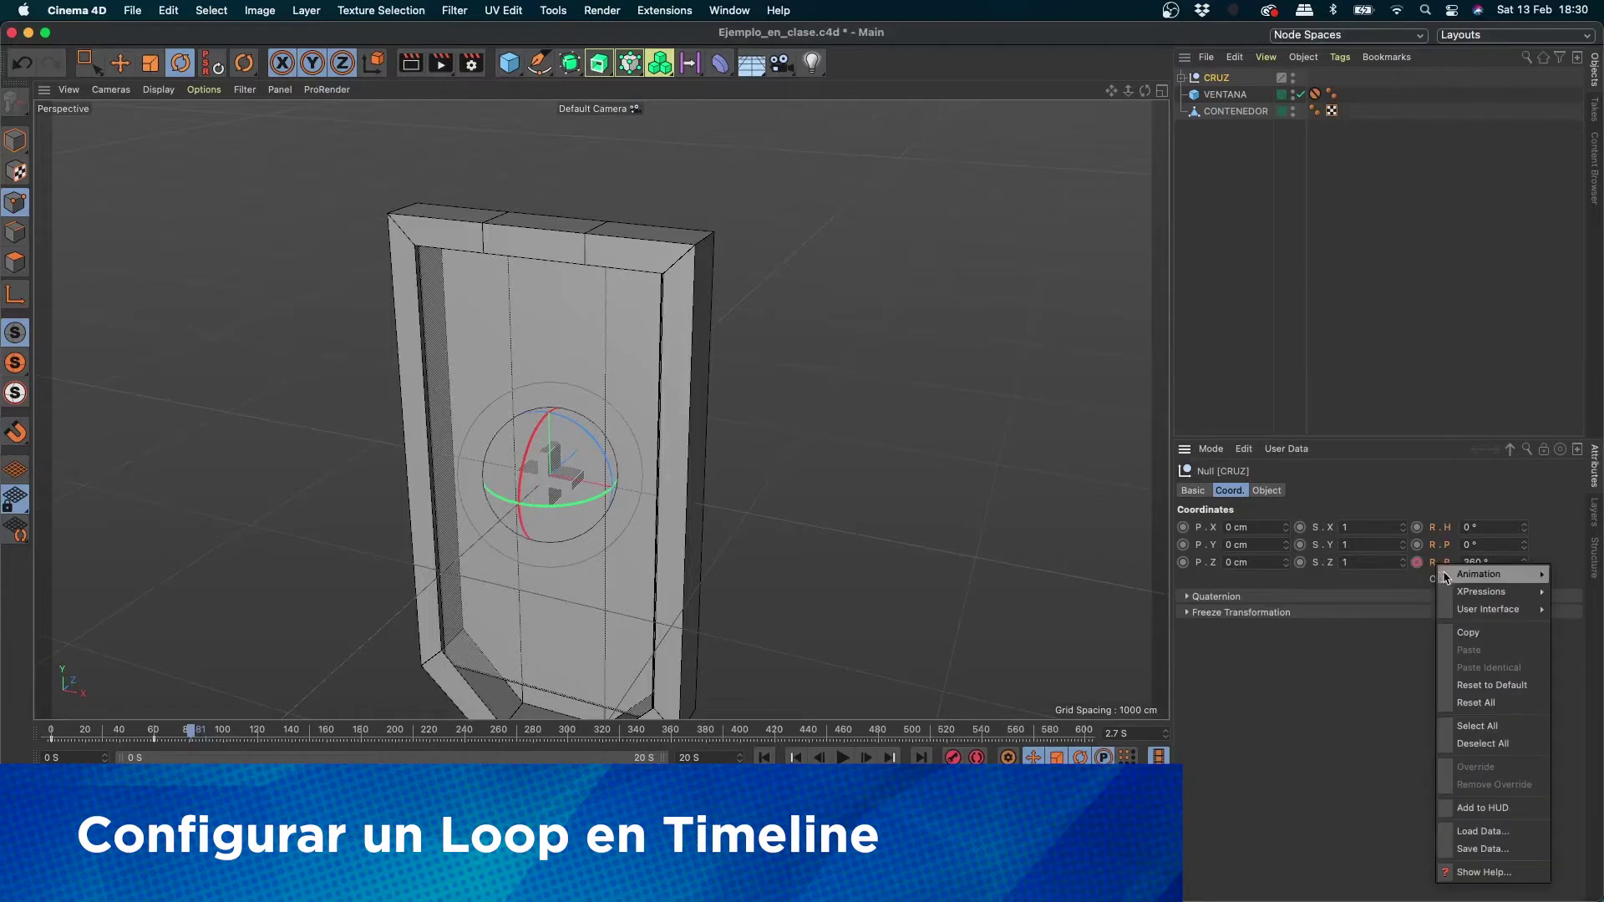
mouse_move(1459, 581)
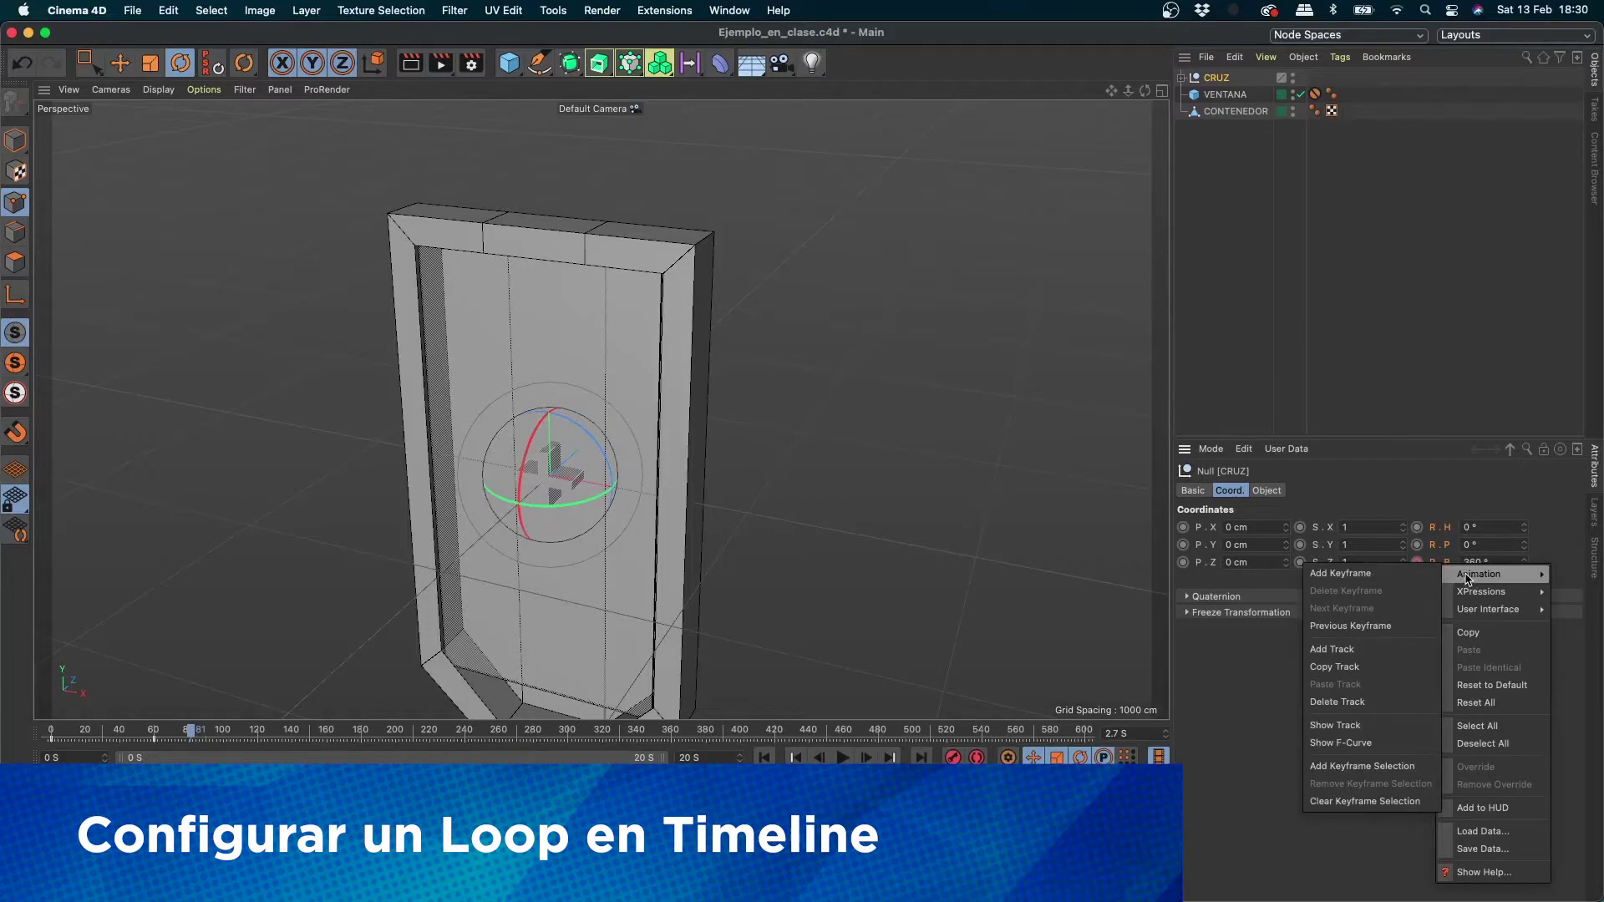
click(1361, 726)
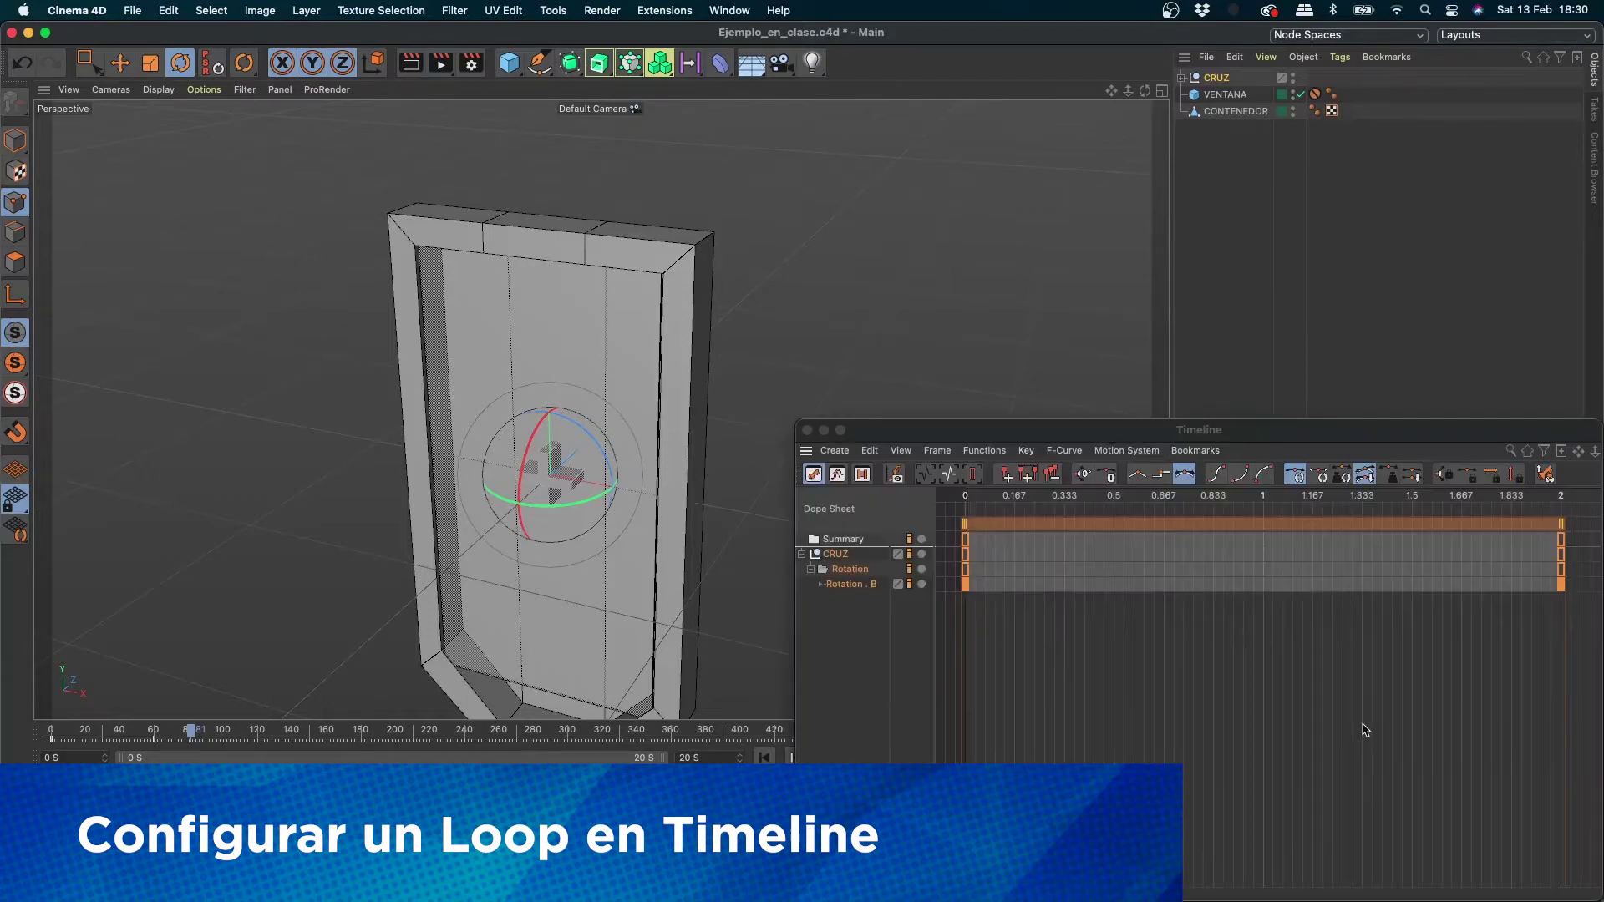
drag(1245, 432, 713, 285)
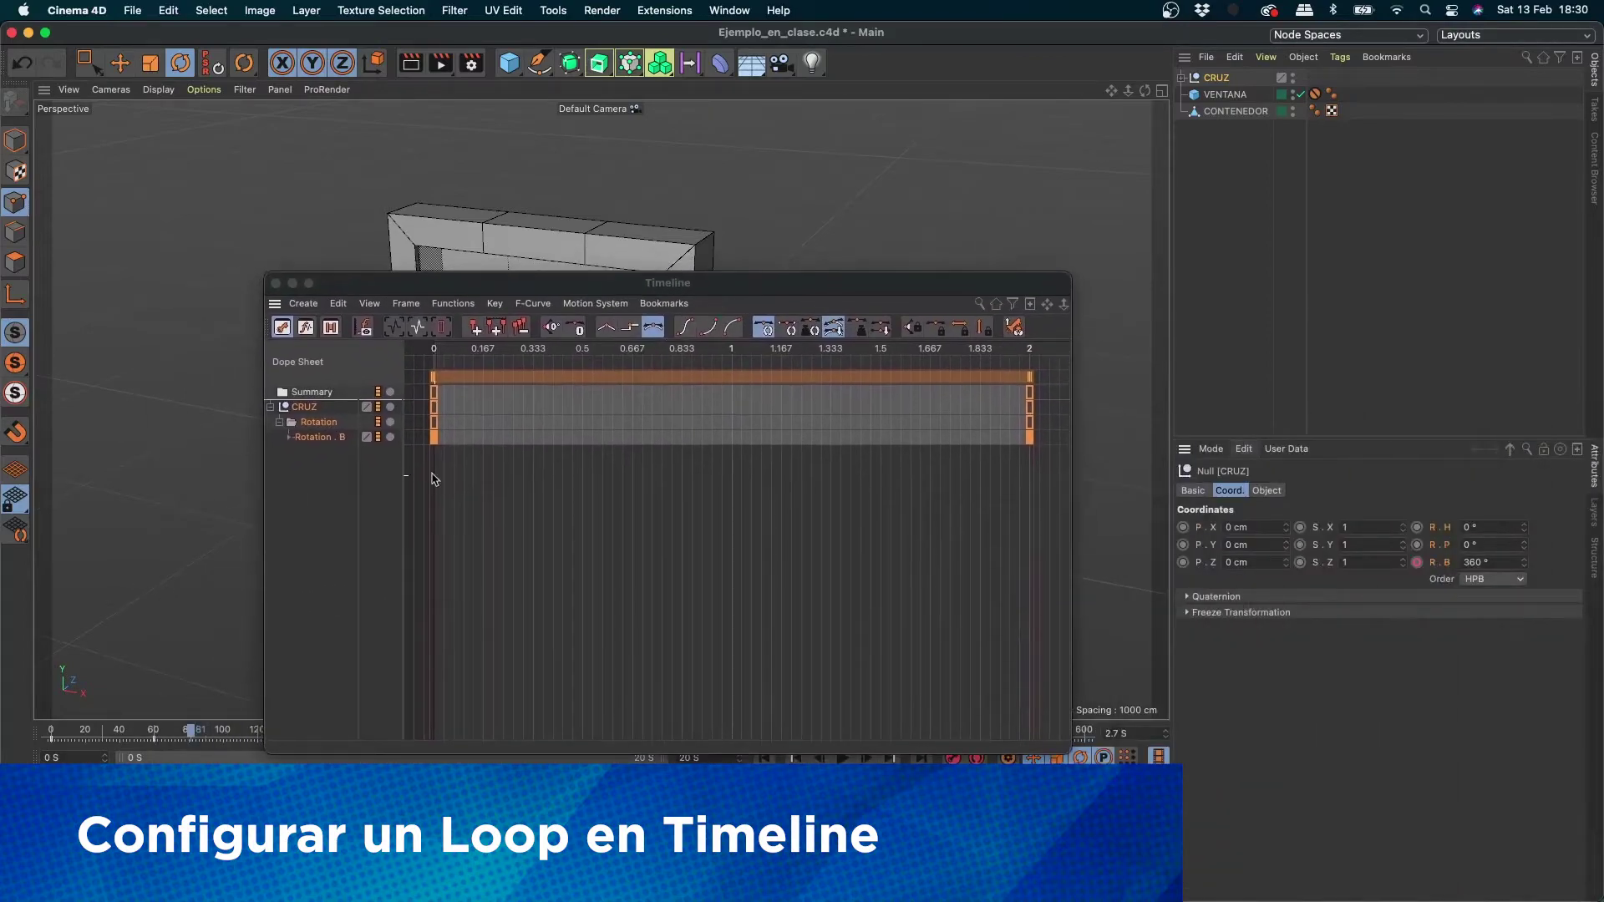
Step: Expand the Rotation . B track to examine its F-curve under the dope sheet
click(292, 440)
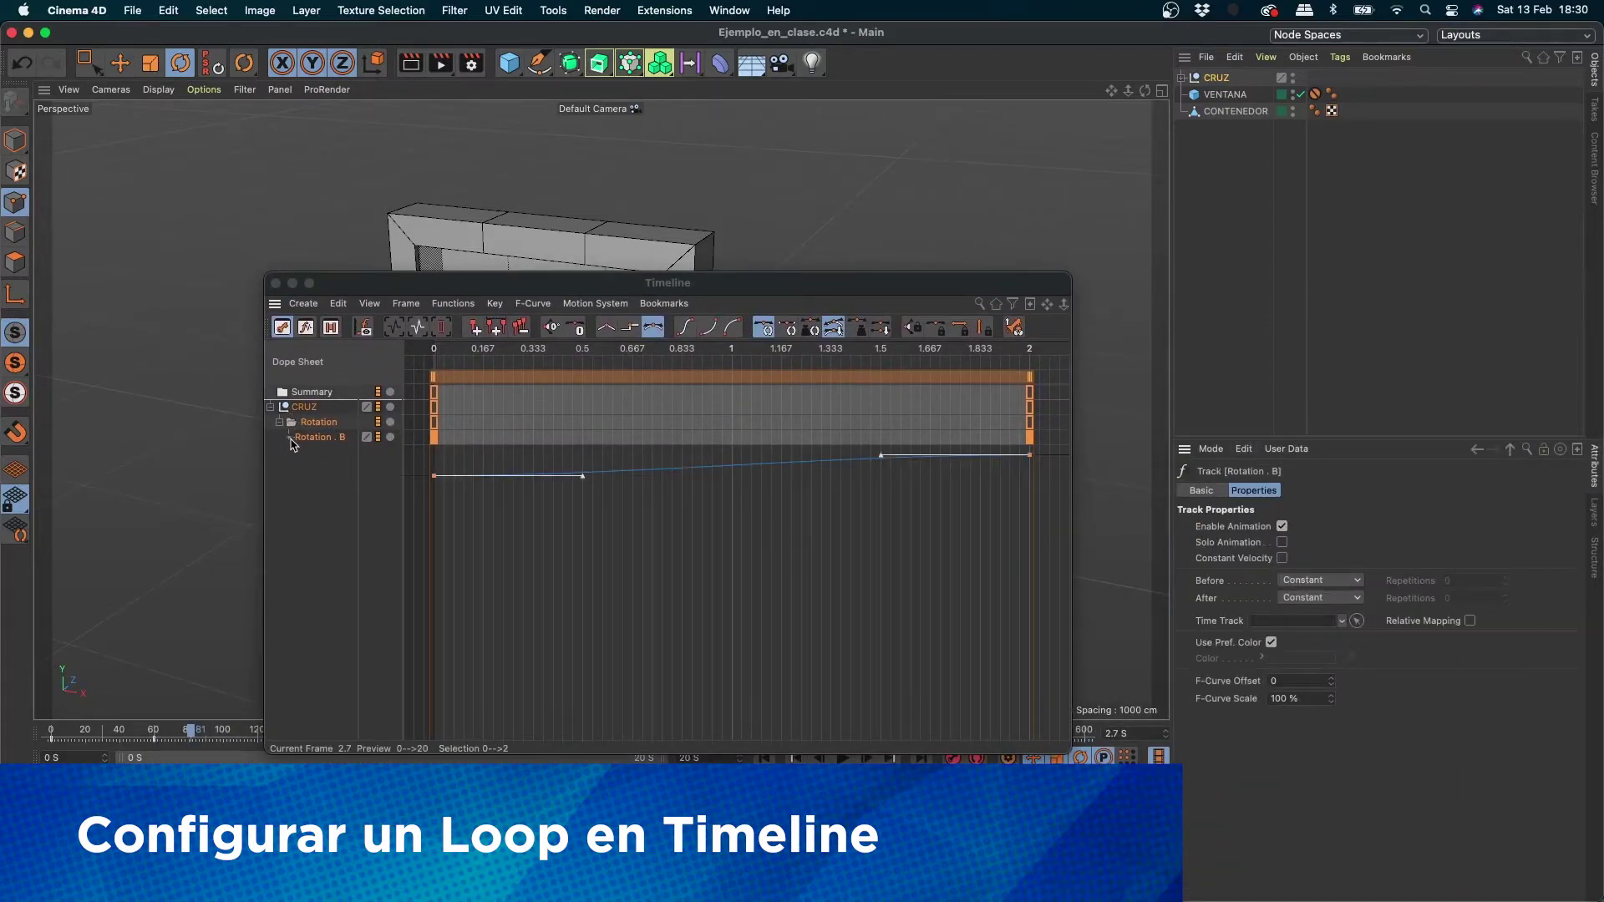
click(290, 438)
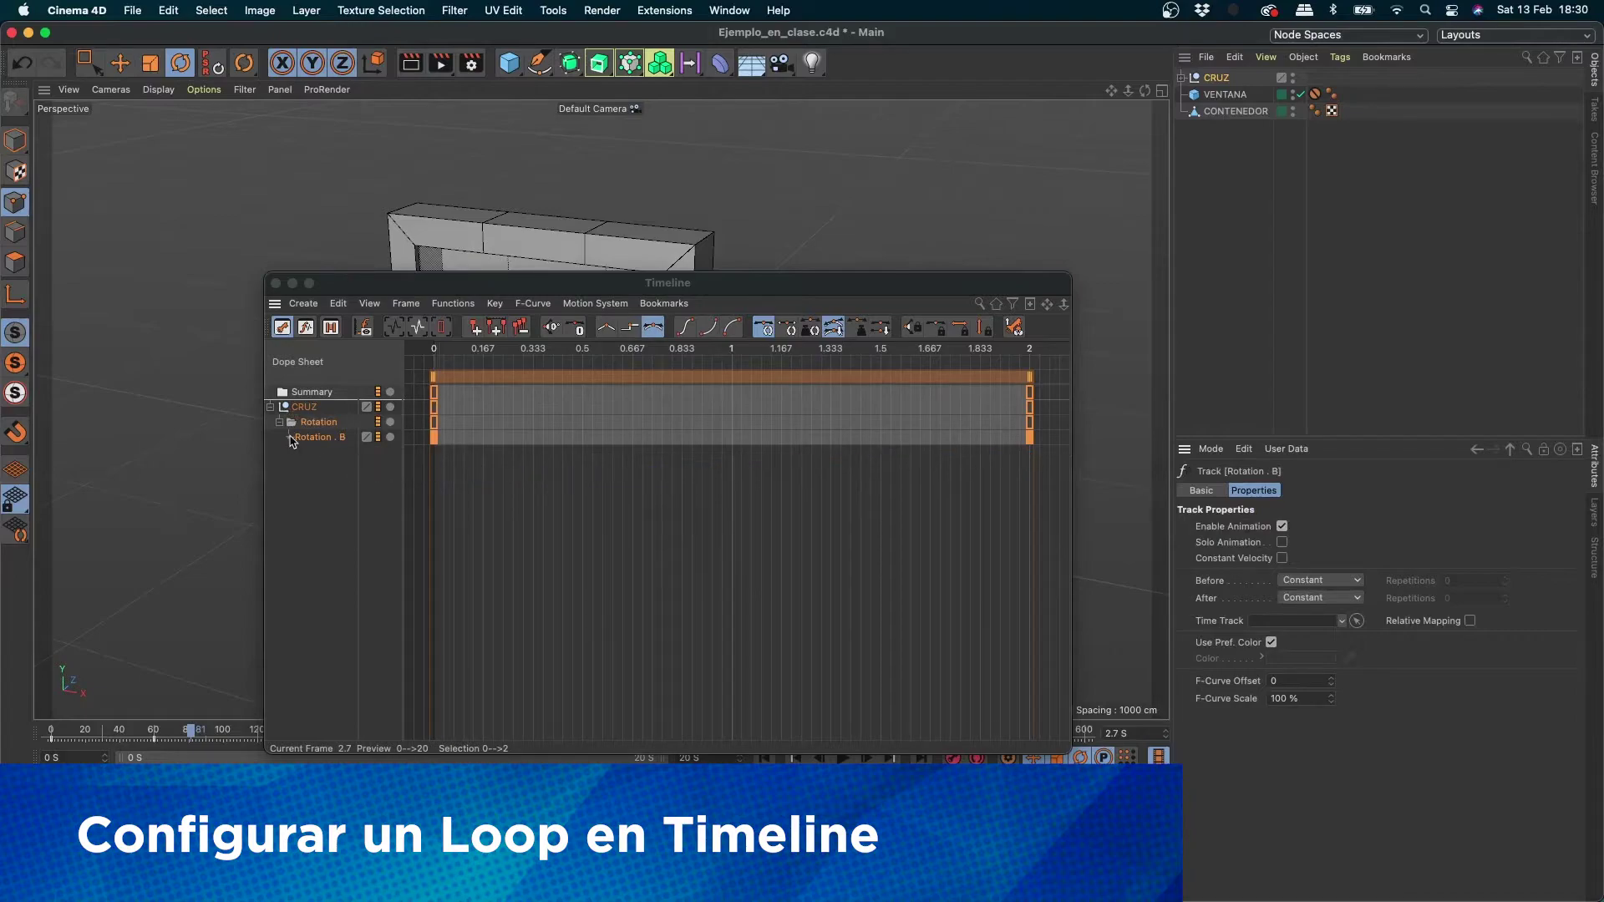
click(289, 437)
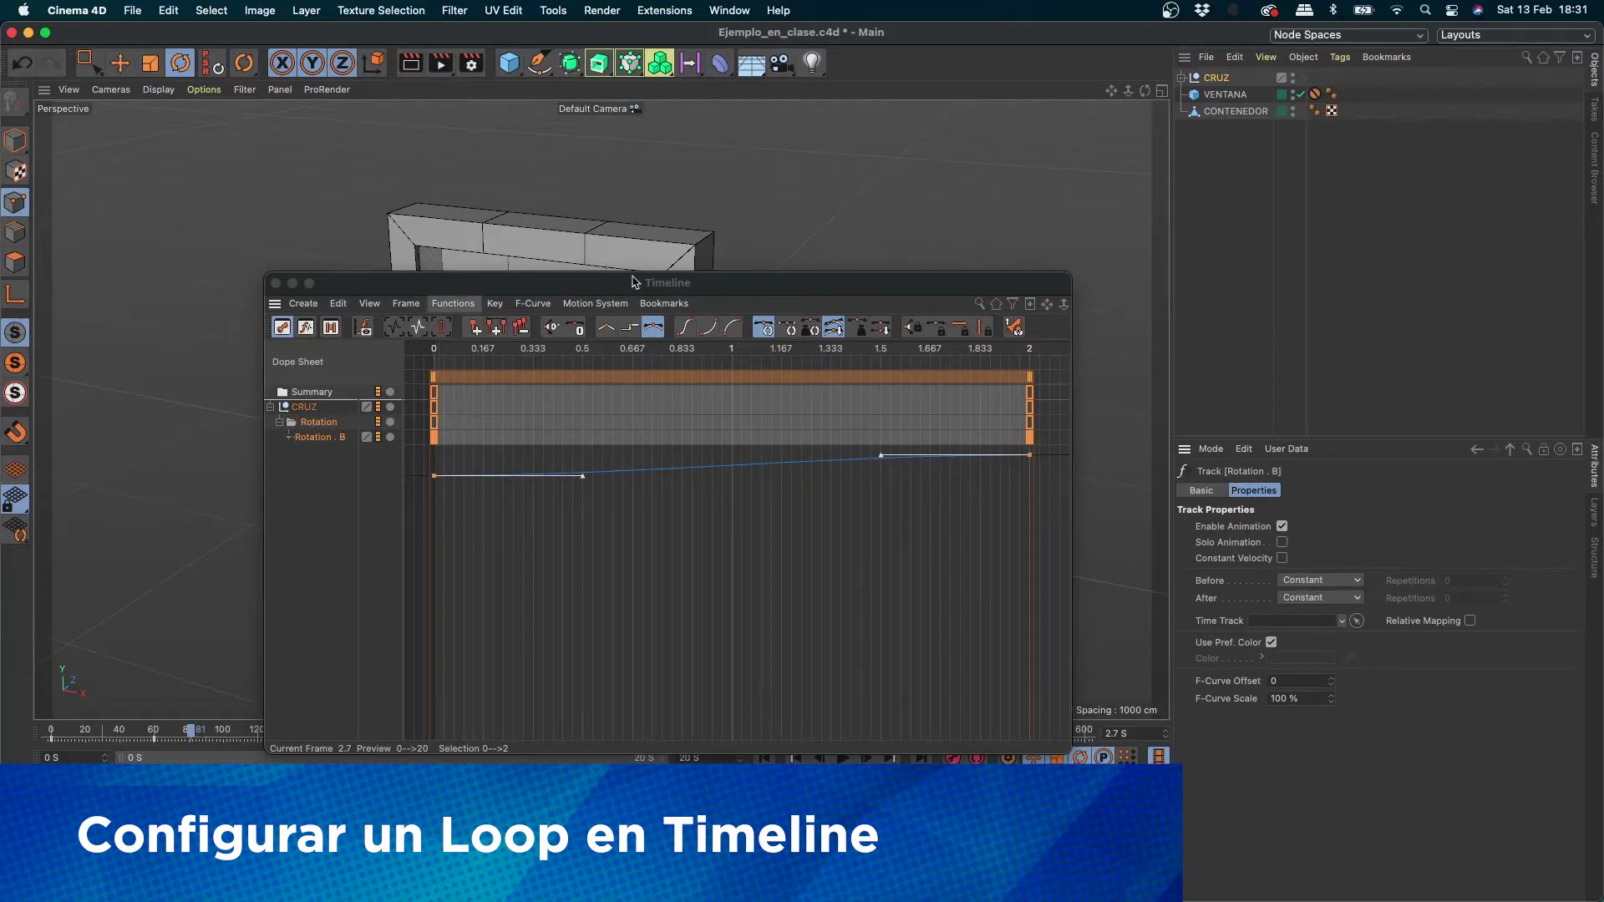
drag(637, 282, 561, 301)
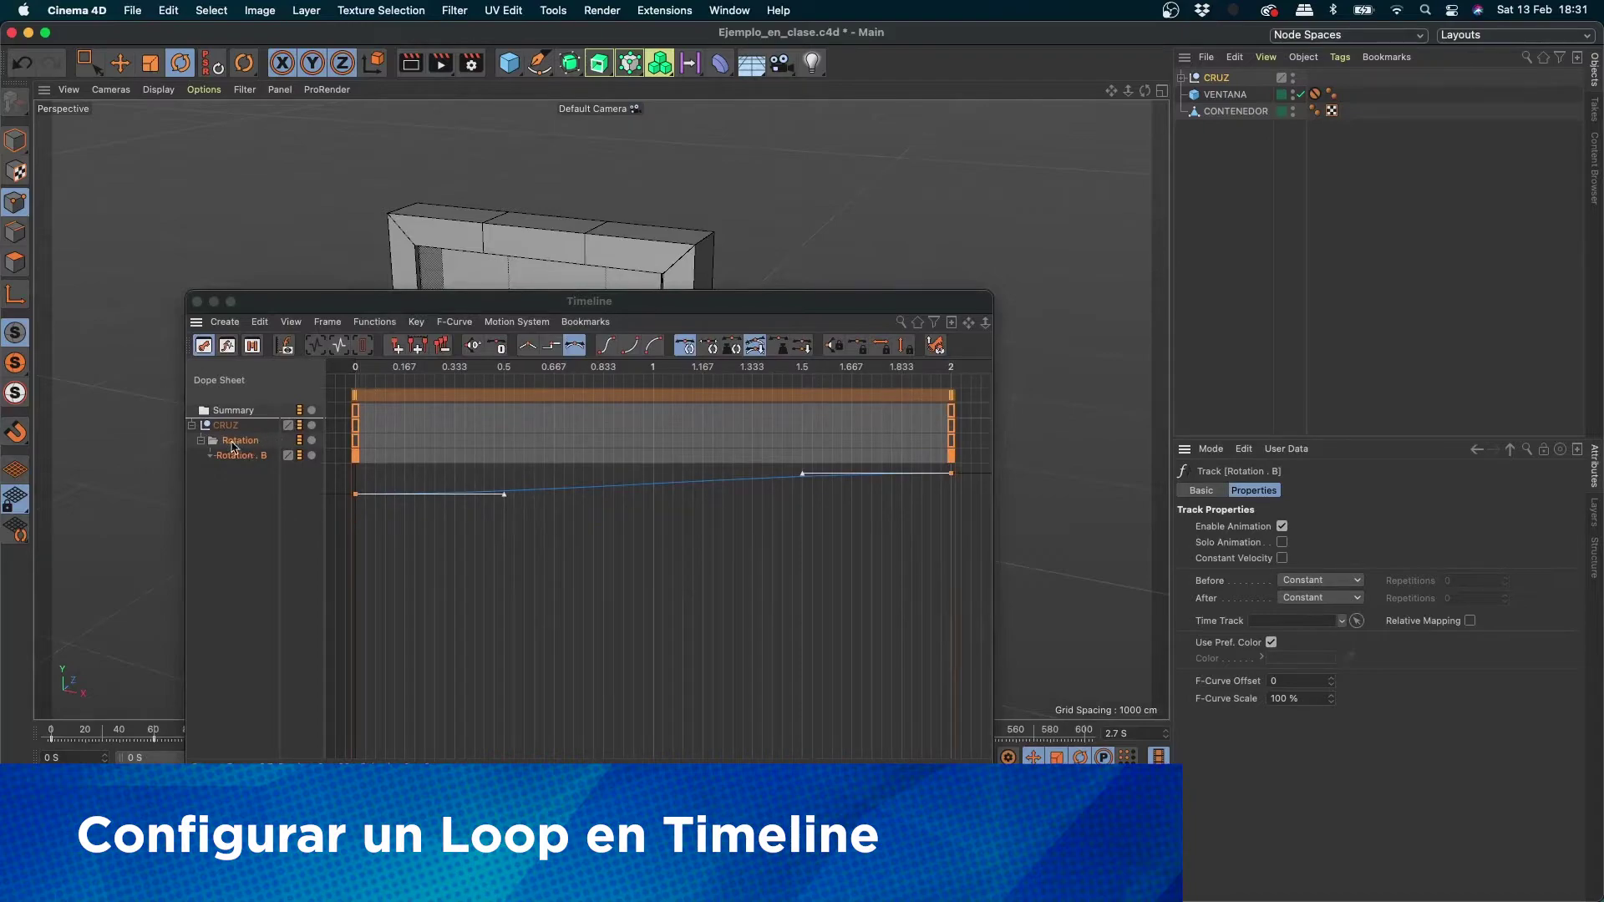
click(209, 456)
click(210, 455)
drag(560, 301, 590, 183)
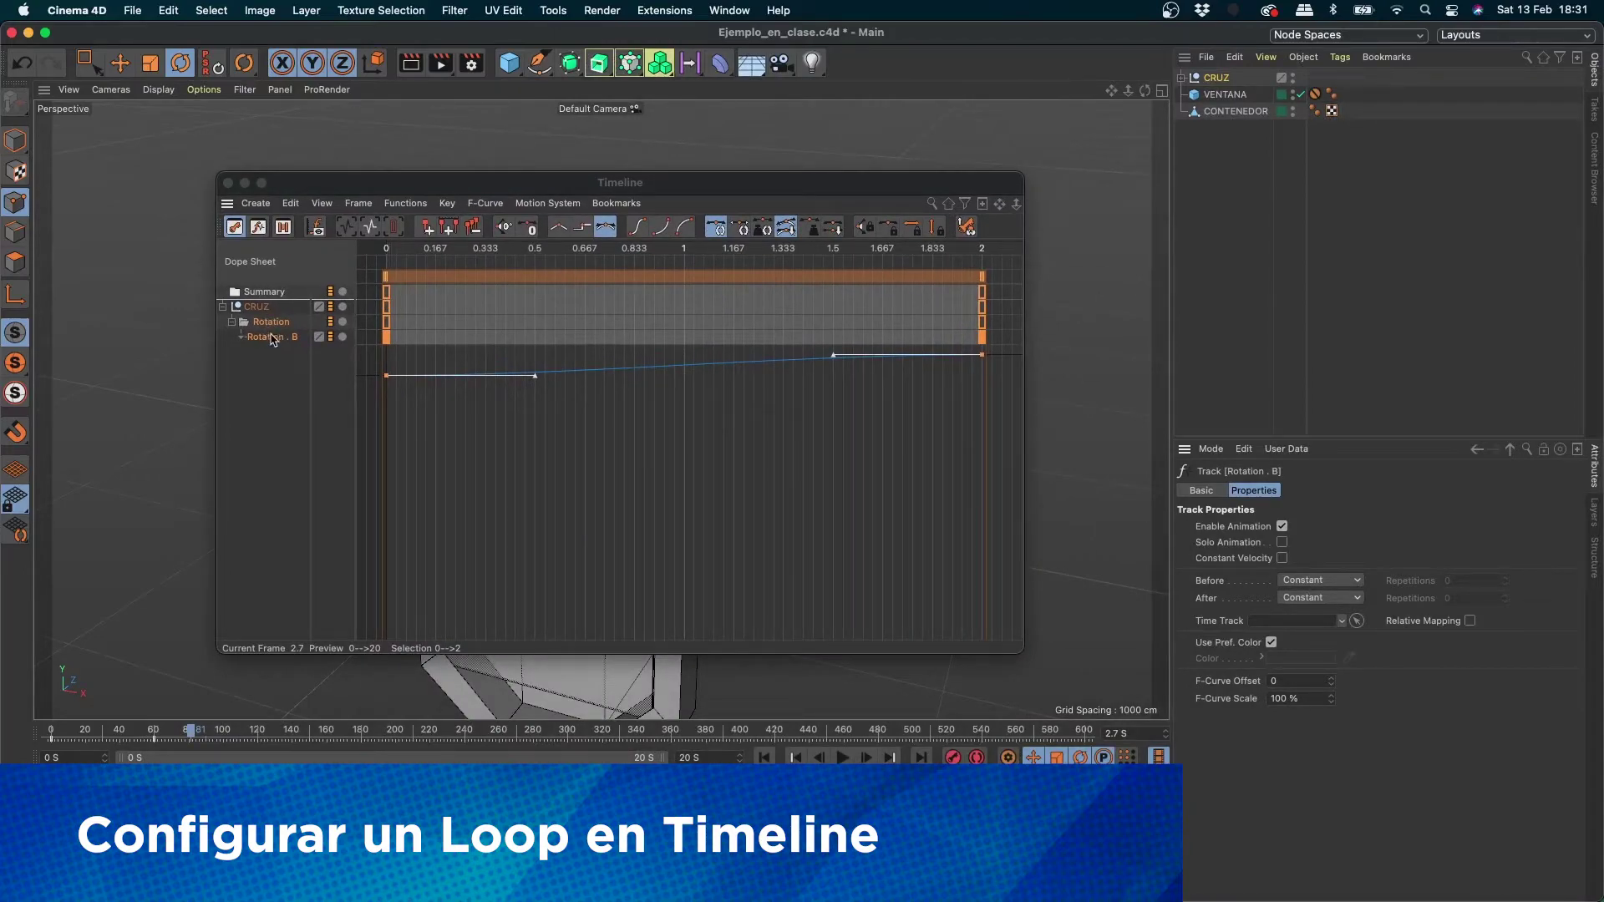
Step: Make the Rotation . B track loop by setting its After behaviour to Repeat with 10 repetitions
double_click(271, 338)
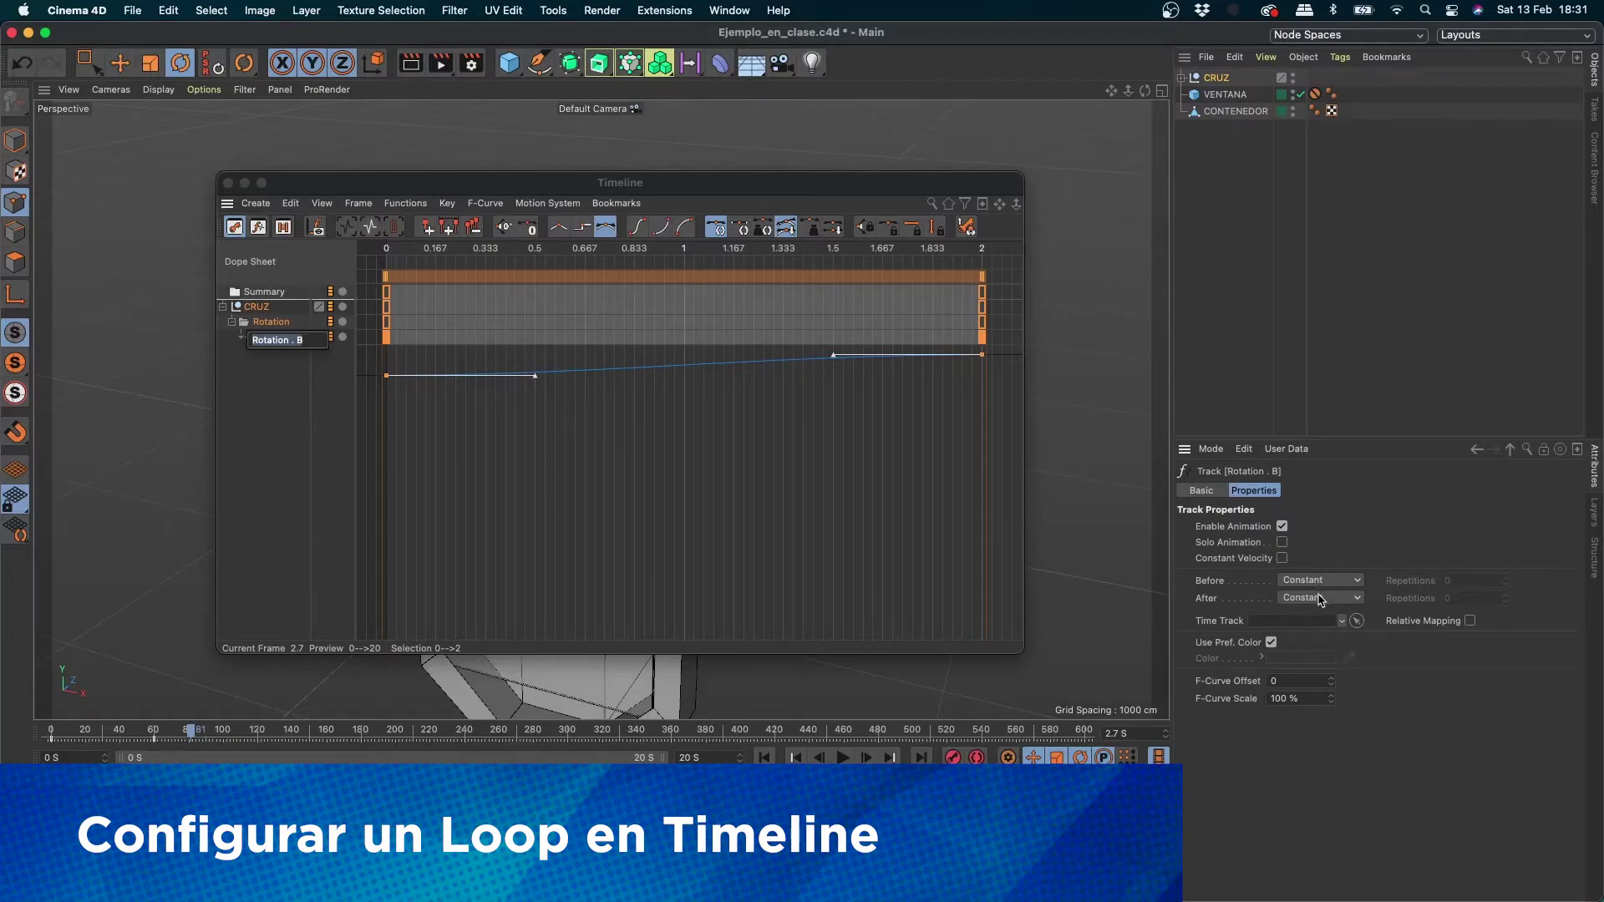
click(1352, 599)
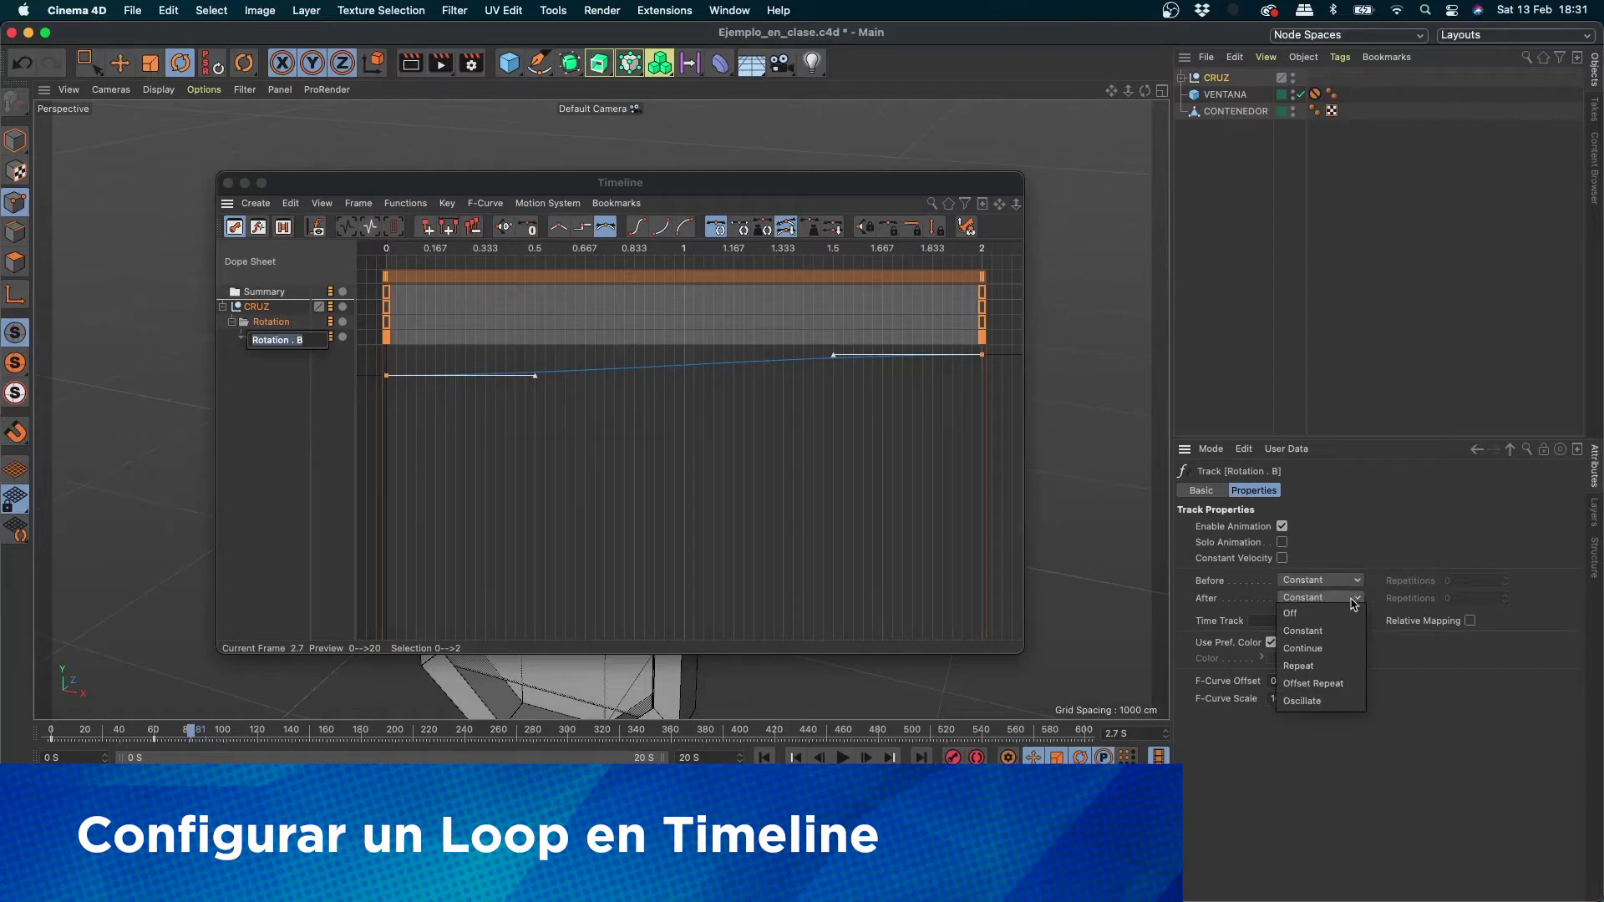
click(1327, 668)
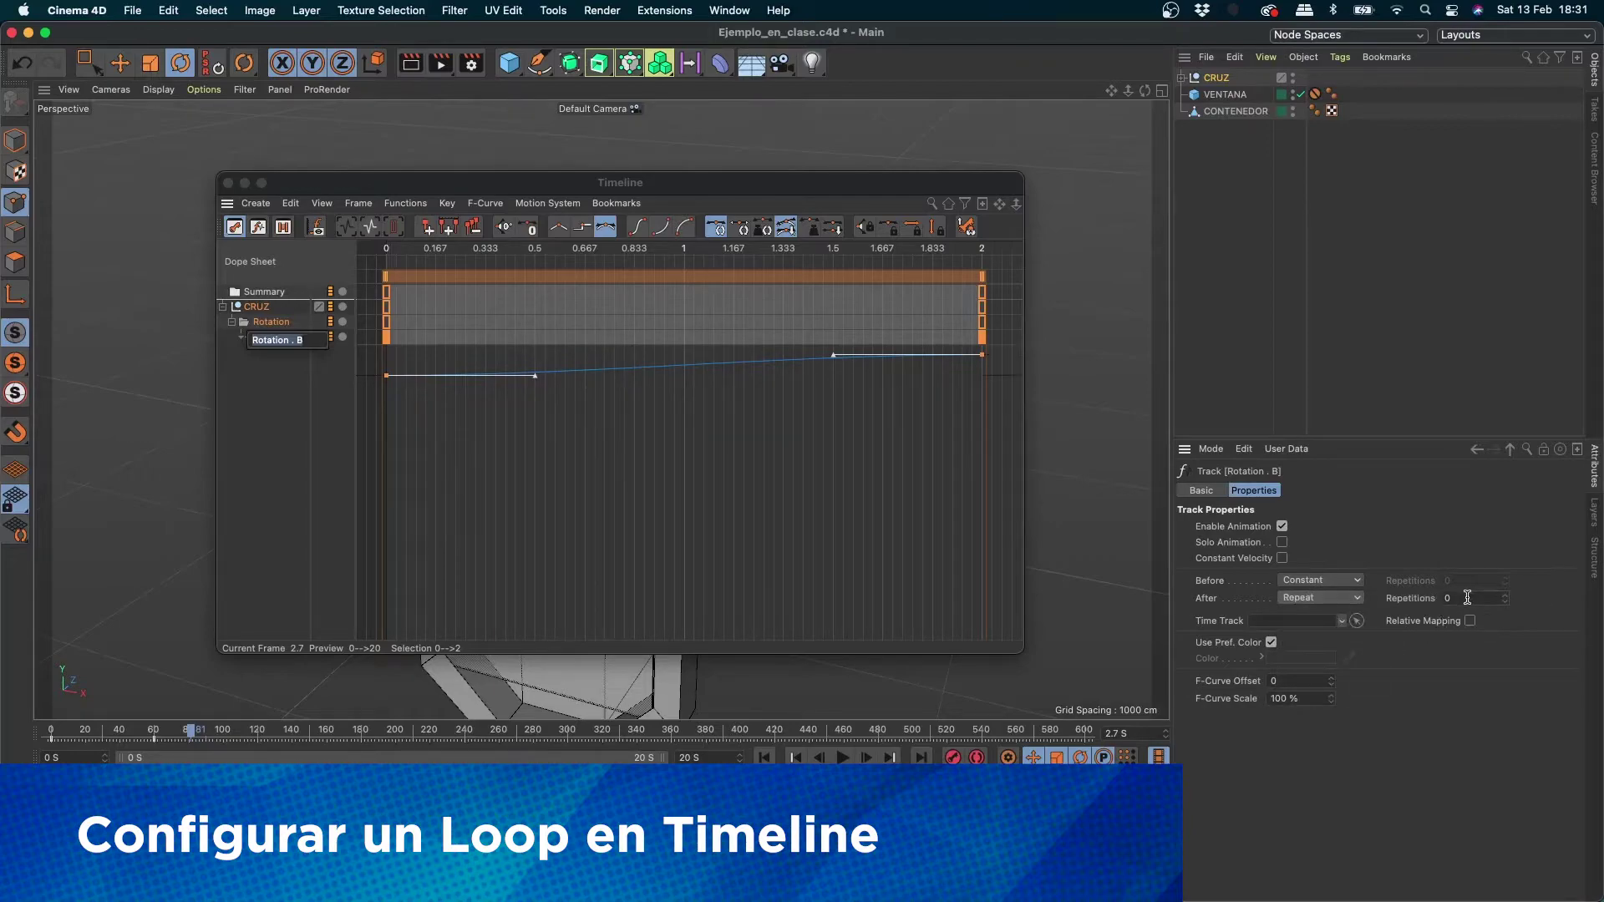
text(10)
key(Return)
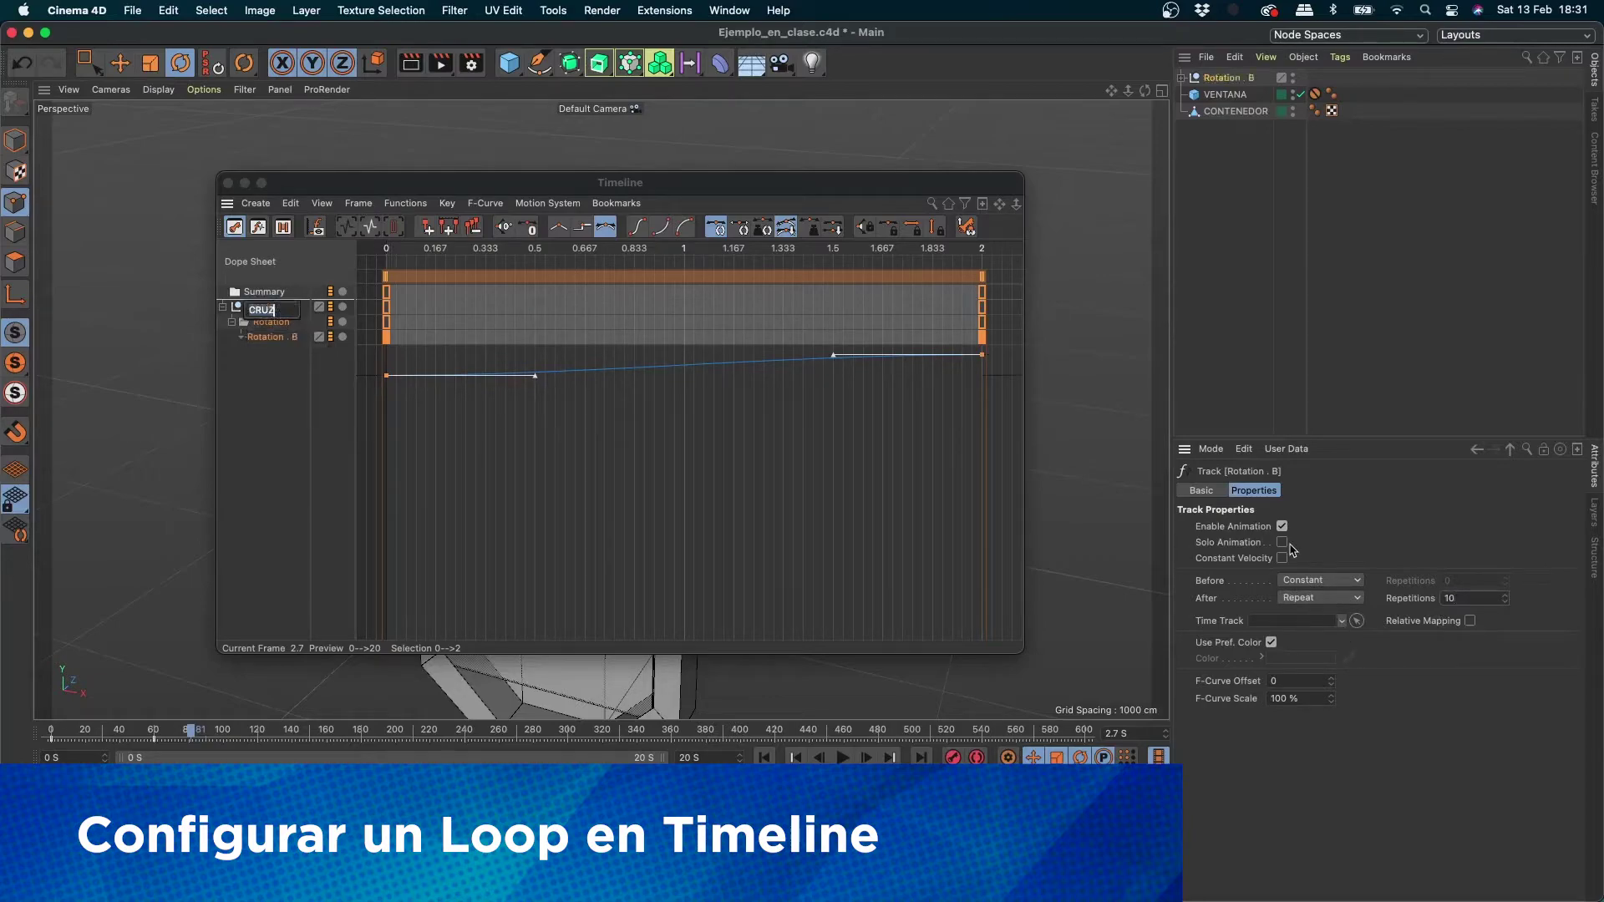
Step: Preview the looped spin in the viewport and shorten the preview range to 5.3 s
drag(708, 172, 1081, 20)
click(842, 759)
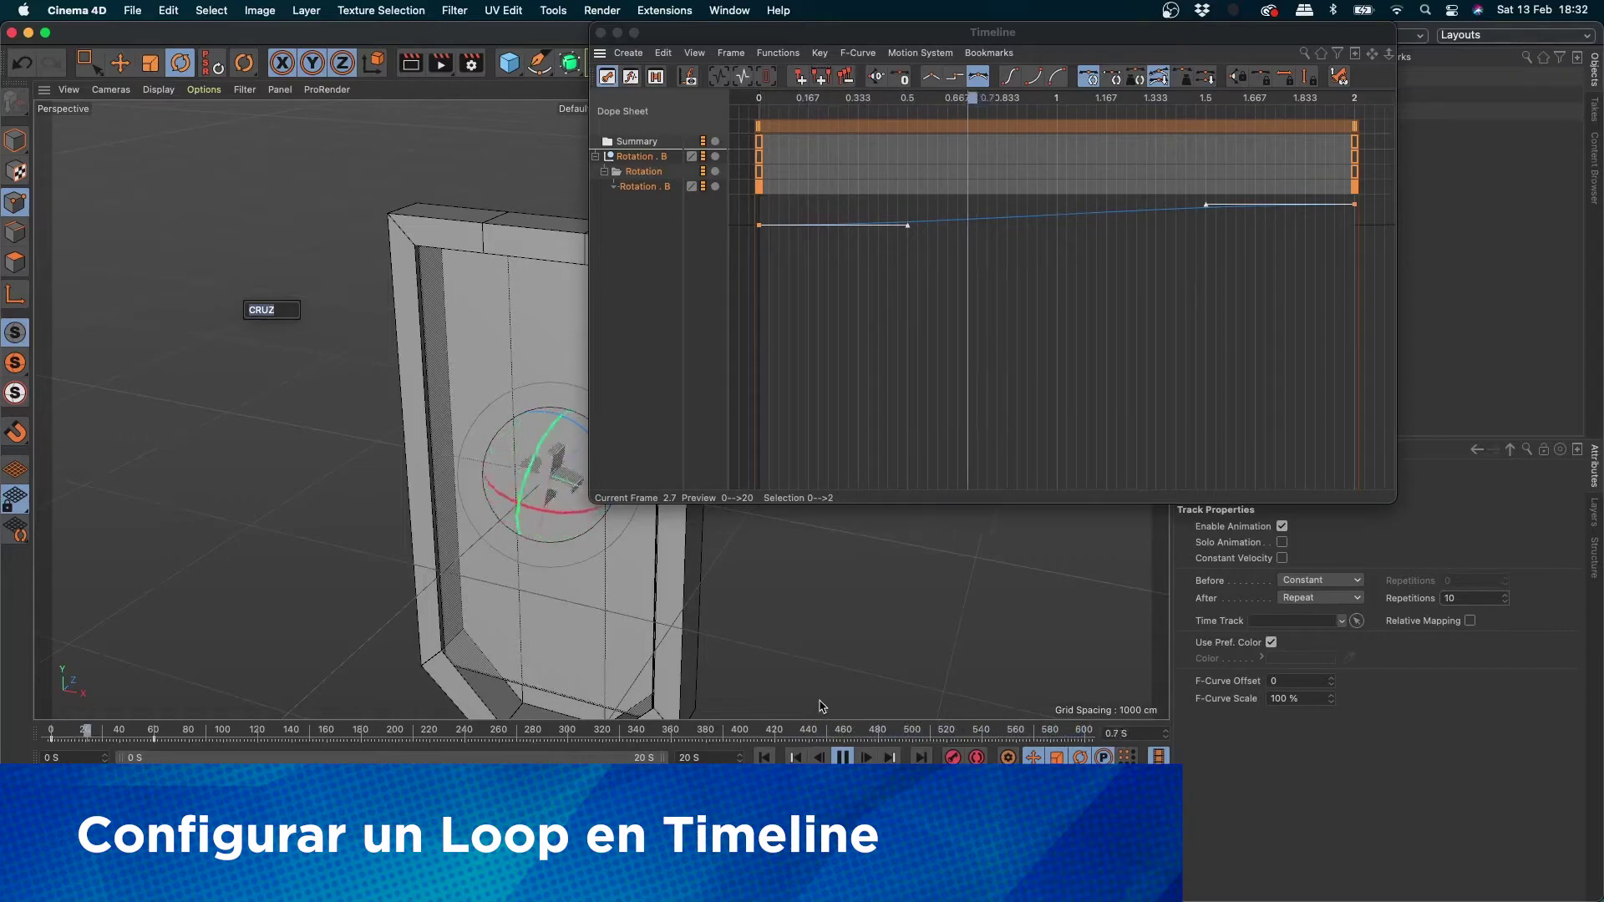
click(851, 756)
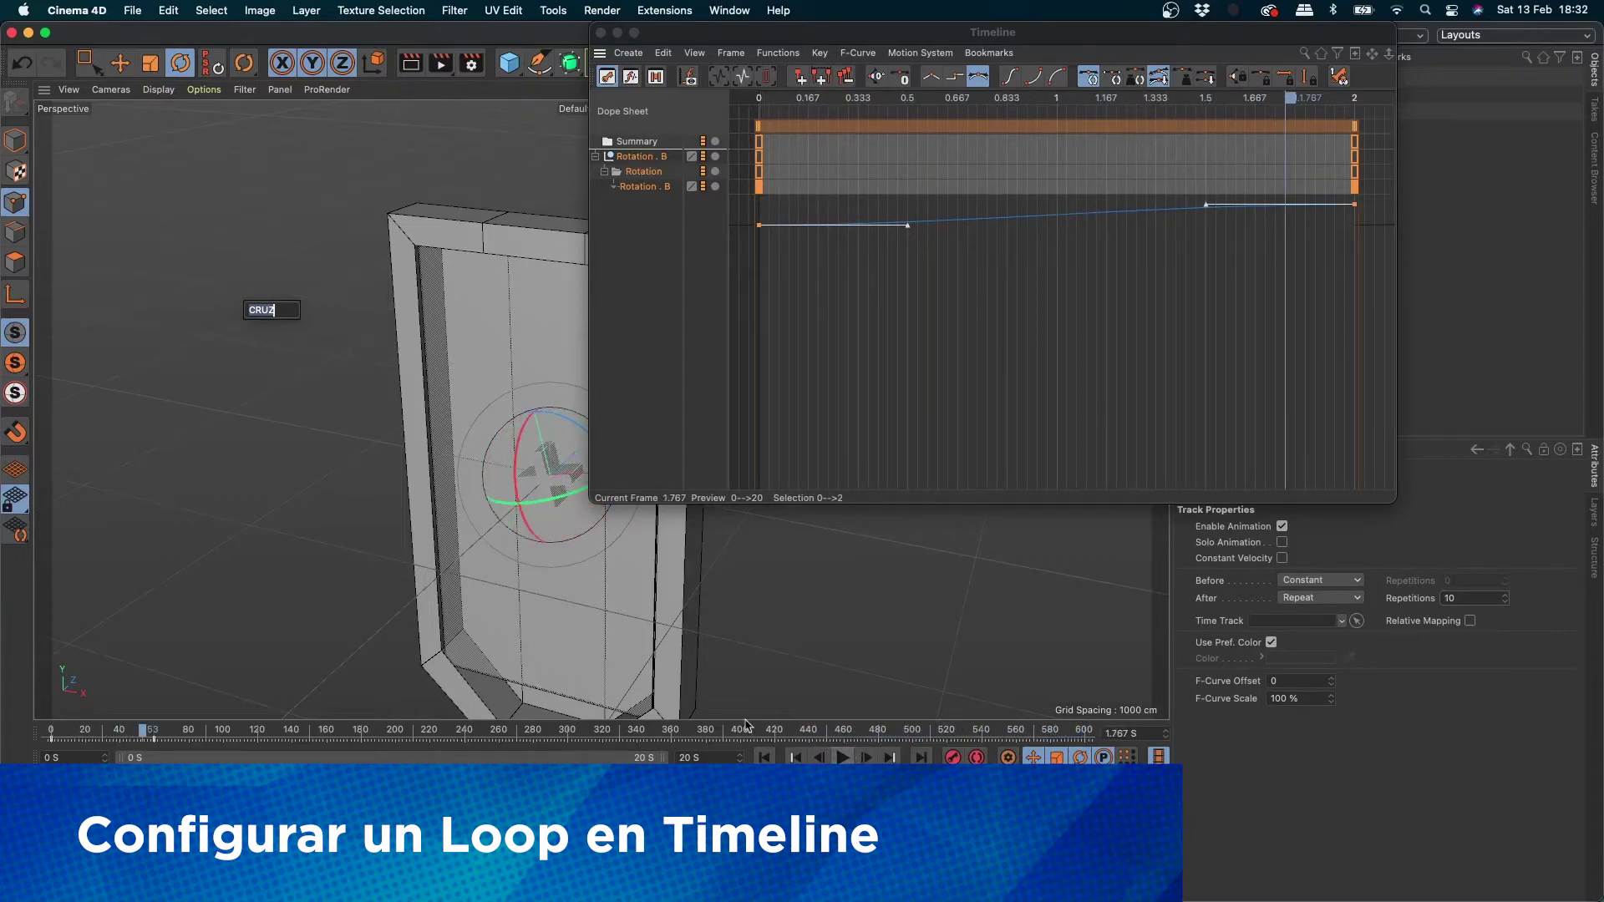
drag(663, 758, 277, 757)
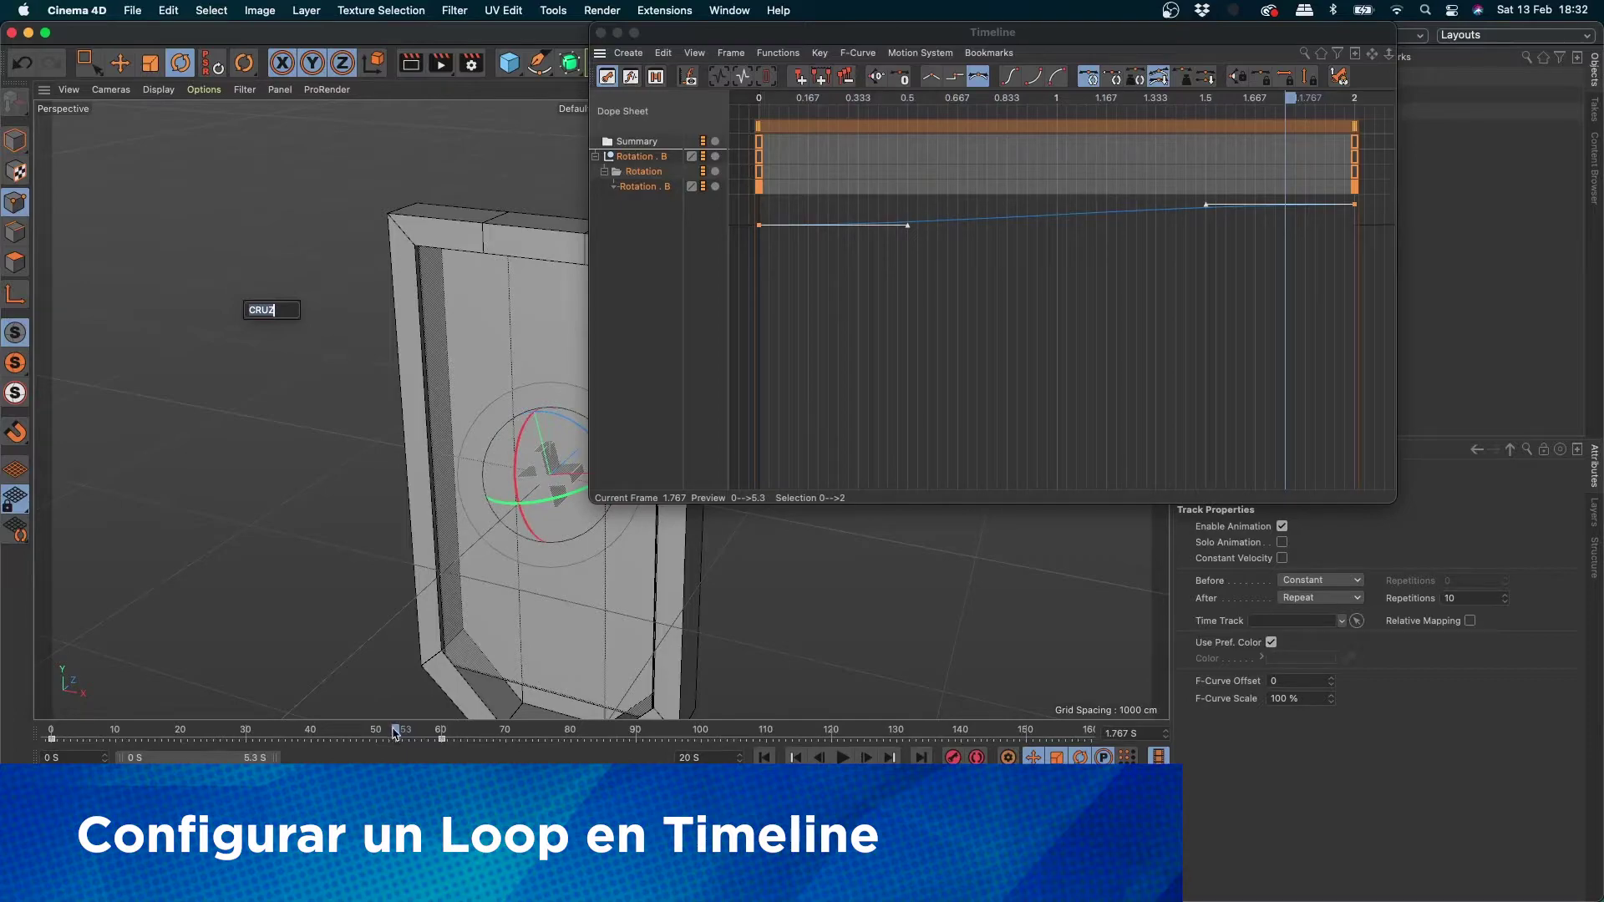
Step: Keyframe the cross null's bank rotation at 70° on frame 60
drag(396, 732, 441, 736)
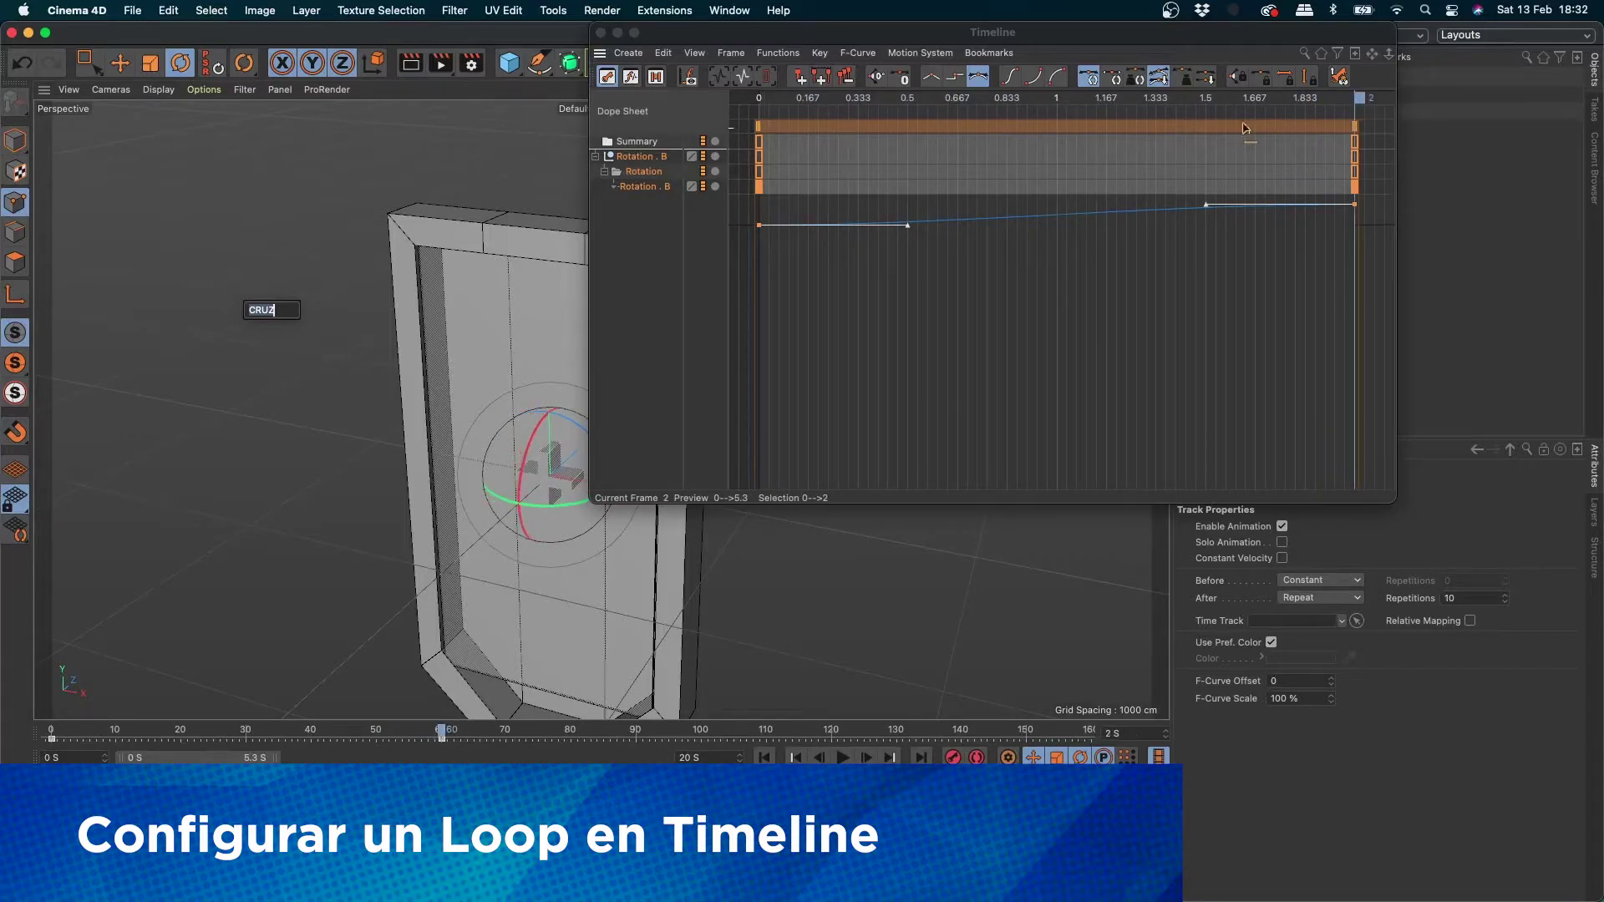
drag(1194, 40, 858, 182)
click(1242, 79)
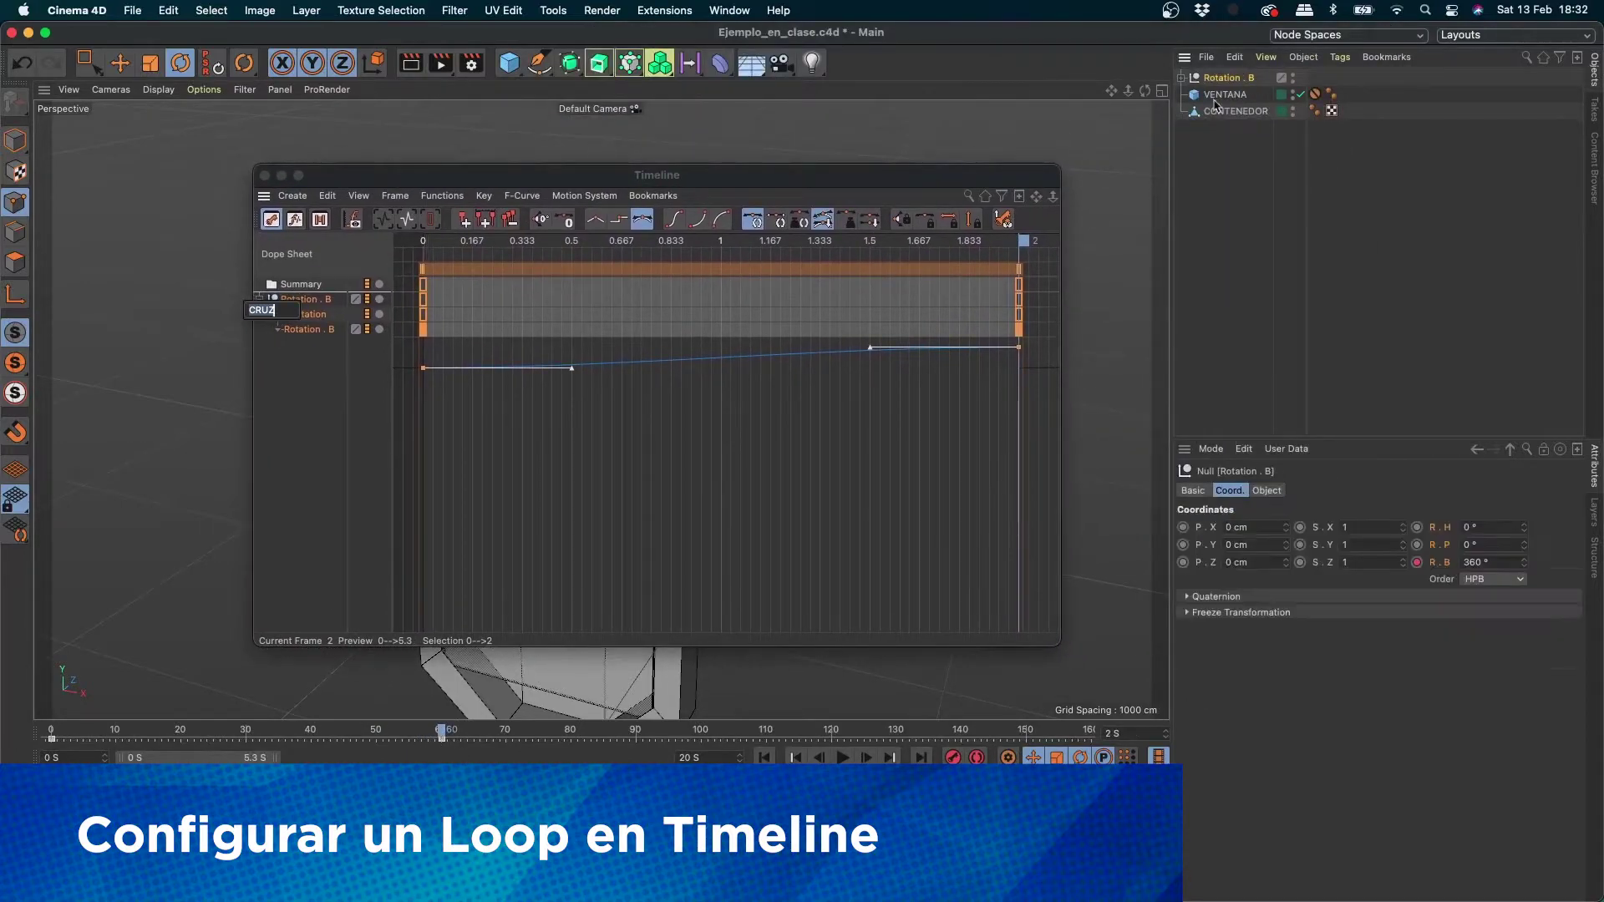
double_click(1468, 563)
text(70)
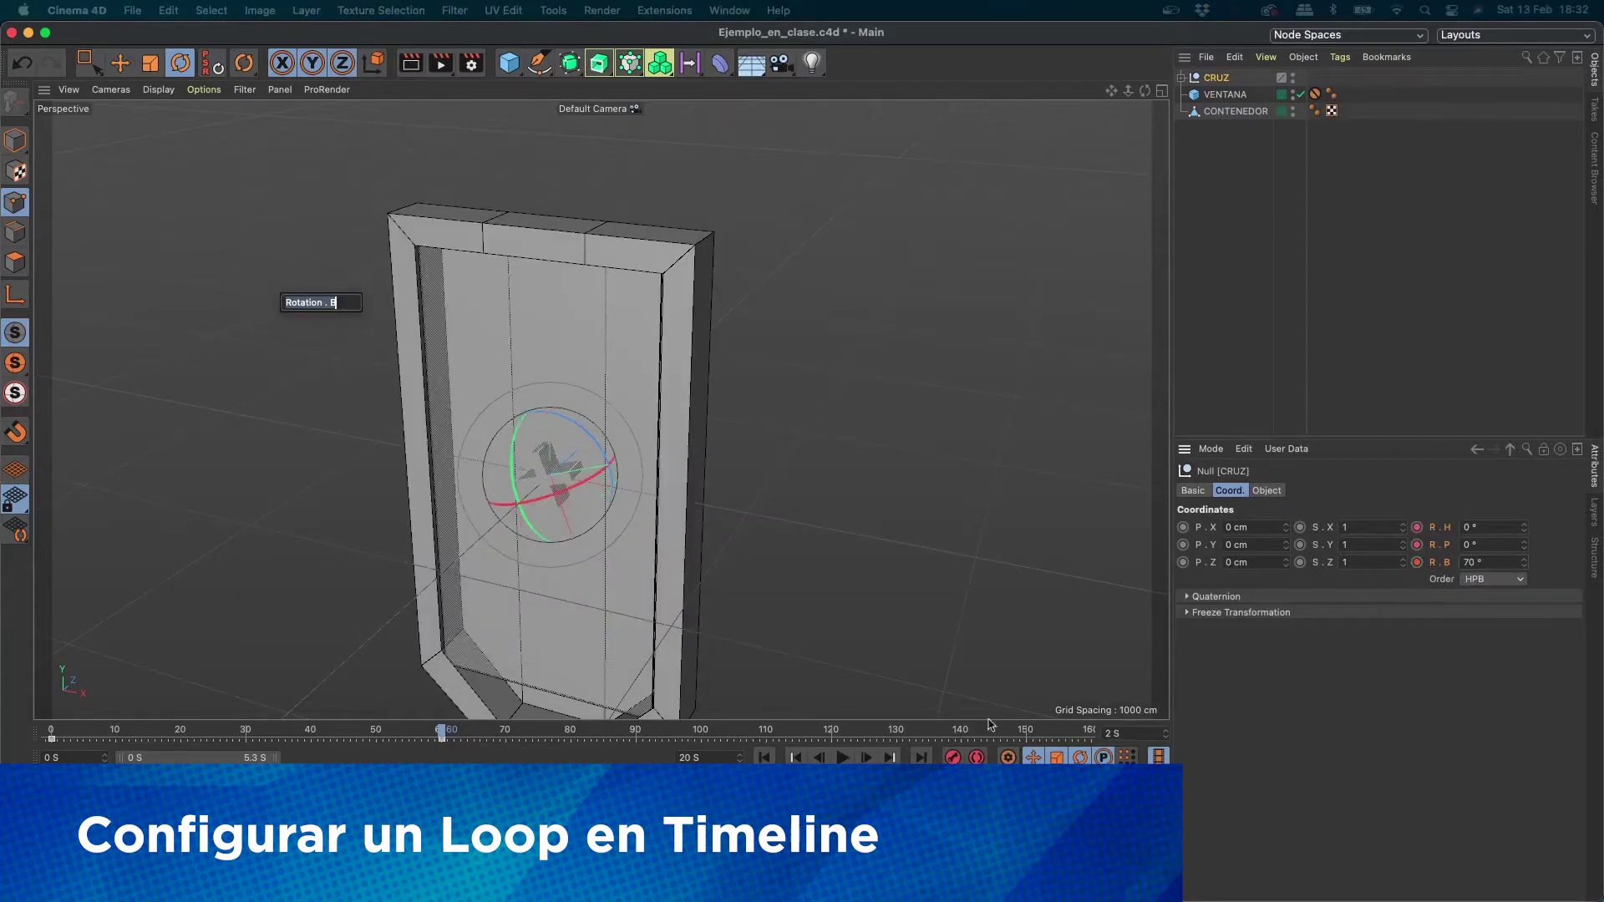
click(1416, 562)
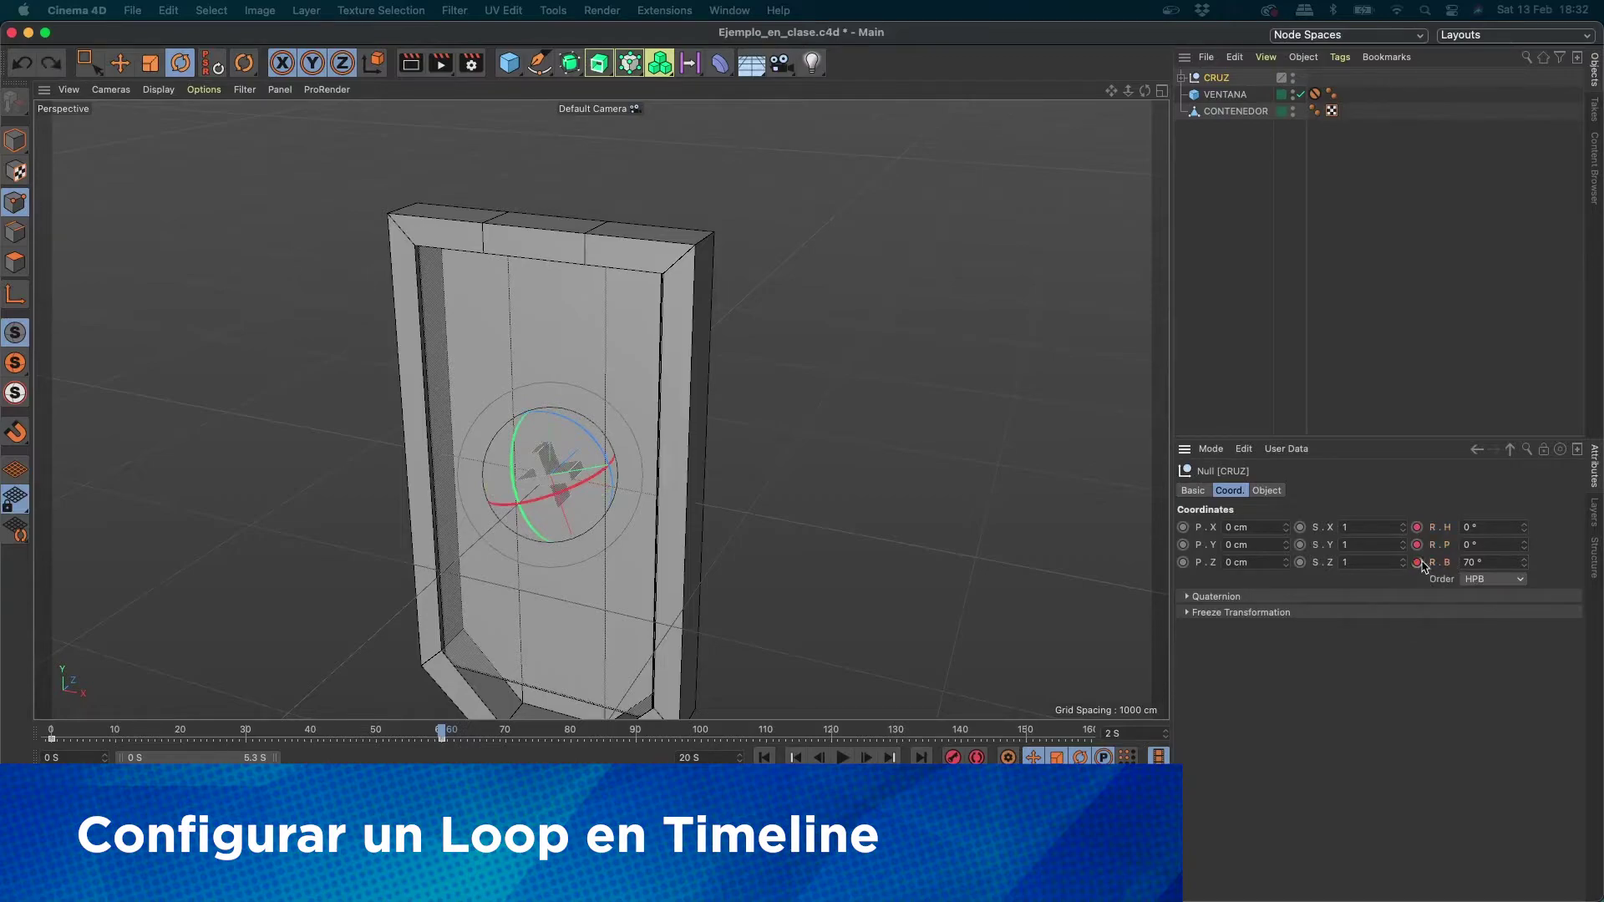
click(1421, 562)
Step: Play the 70° rotation from frame 0 and undo the last keyframe change
drag(444, 723, 88, 747)
click(52, 742)
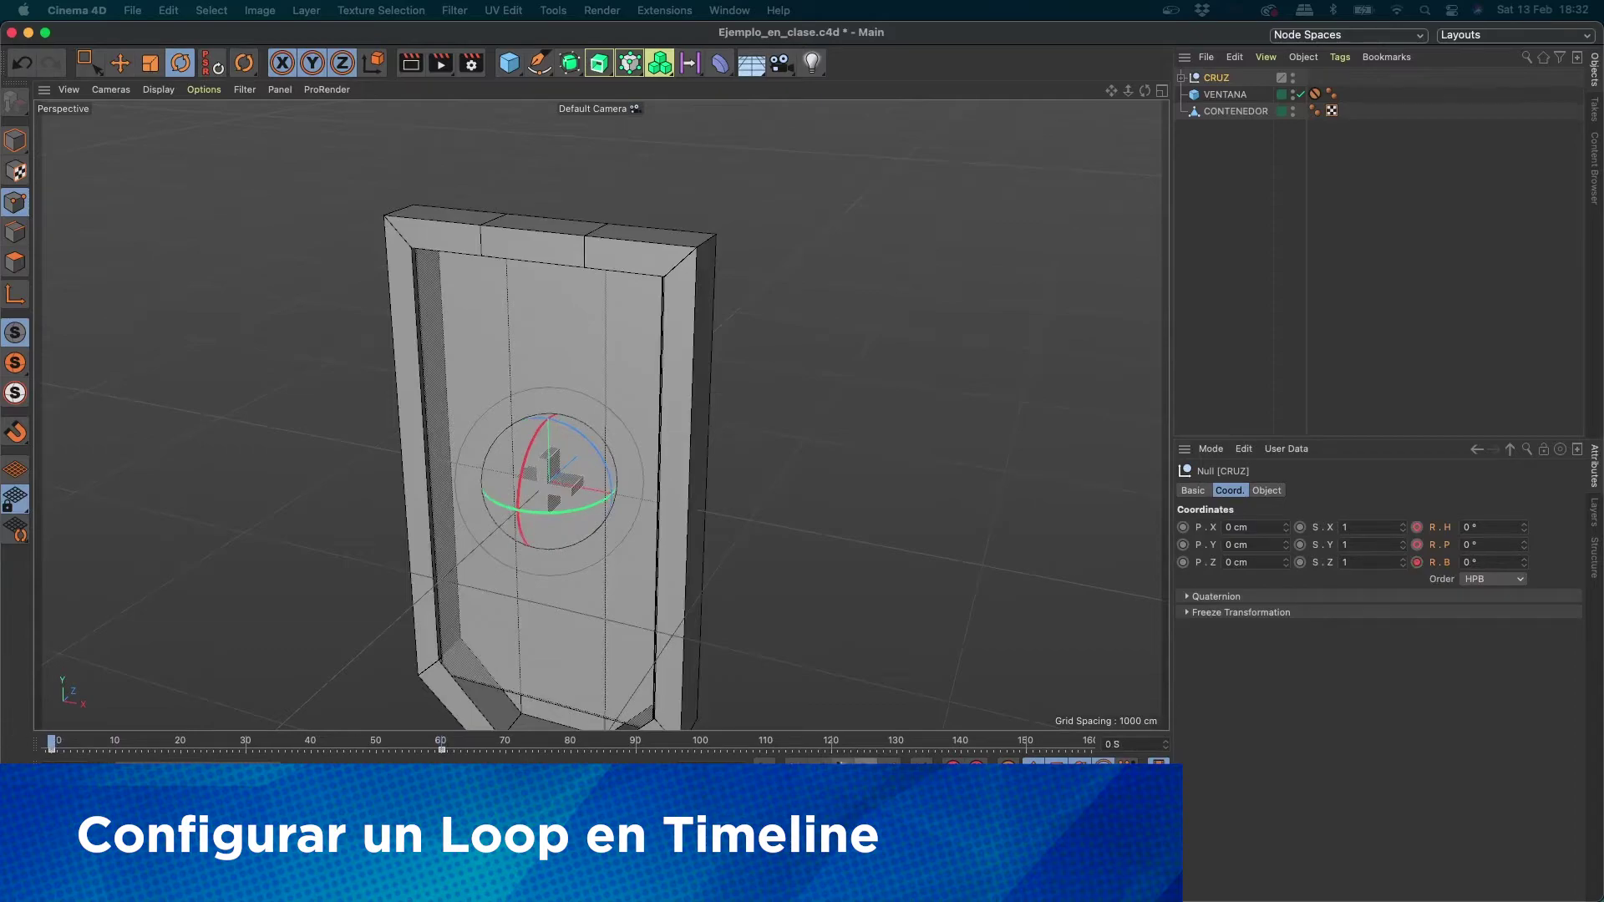
click(842, 767)
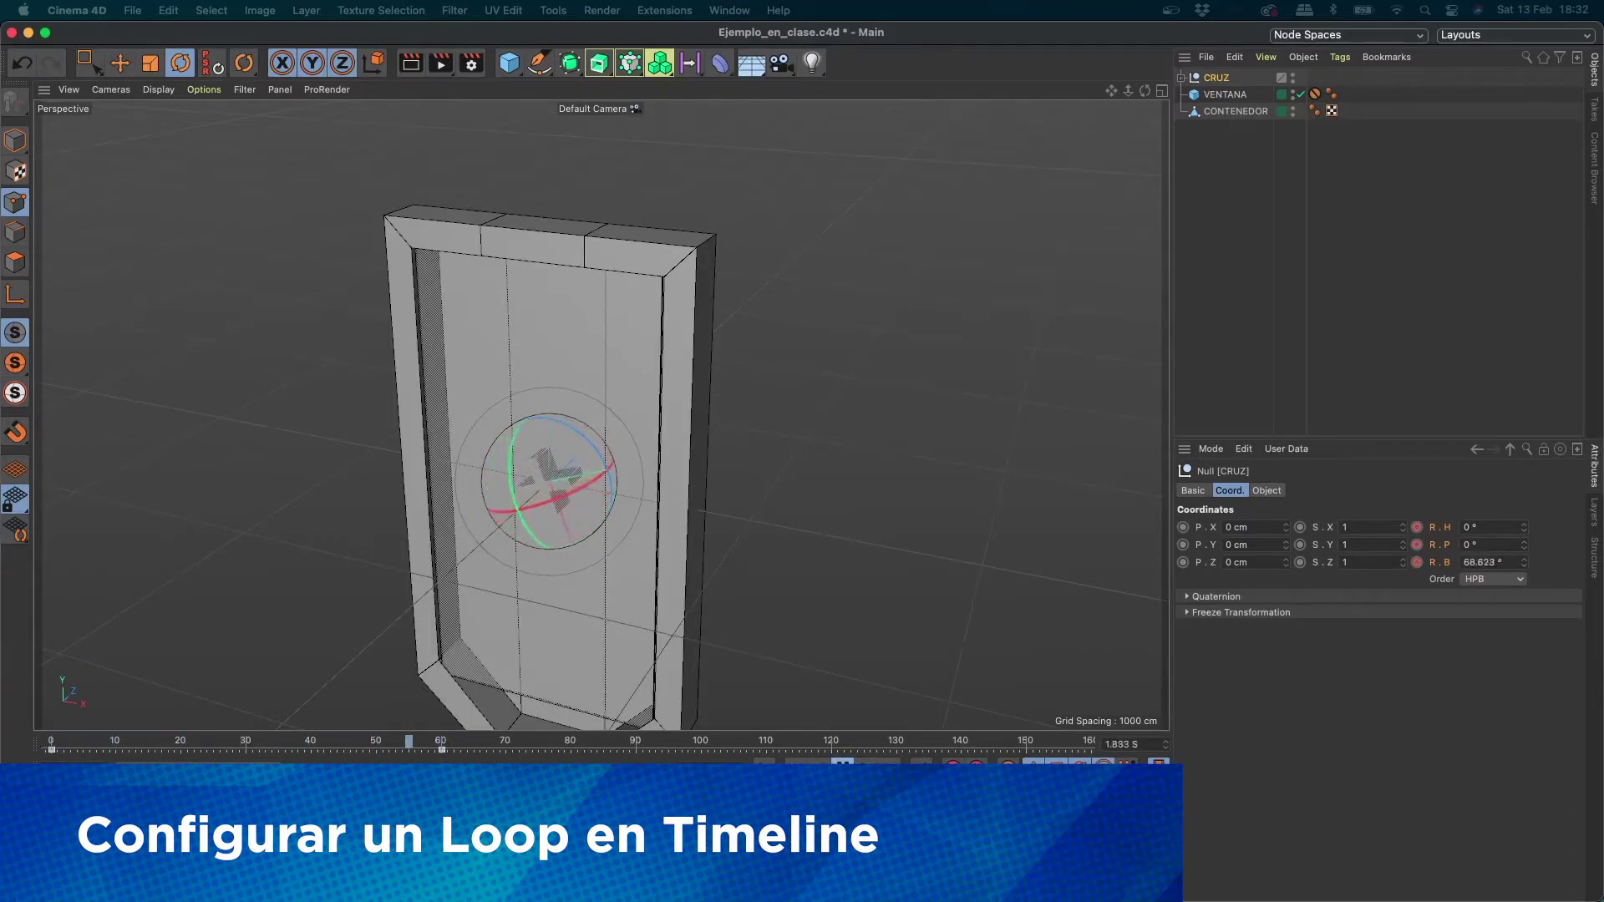
click(841, 767)
drag(395, 749, 337, 765)
key(super+z)
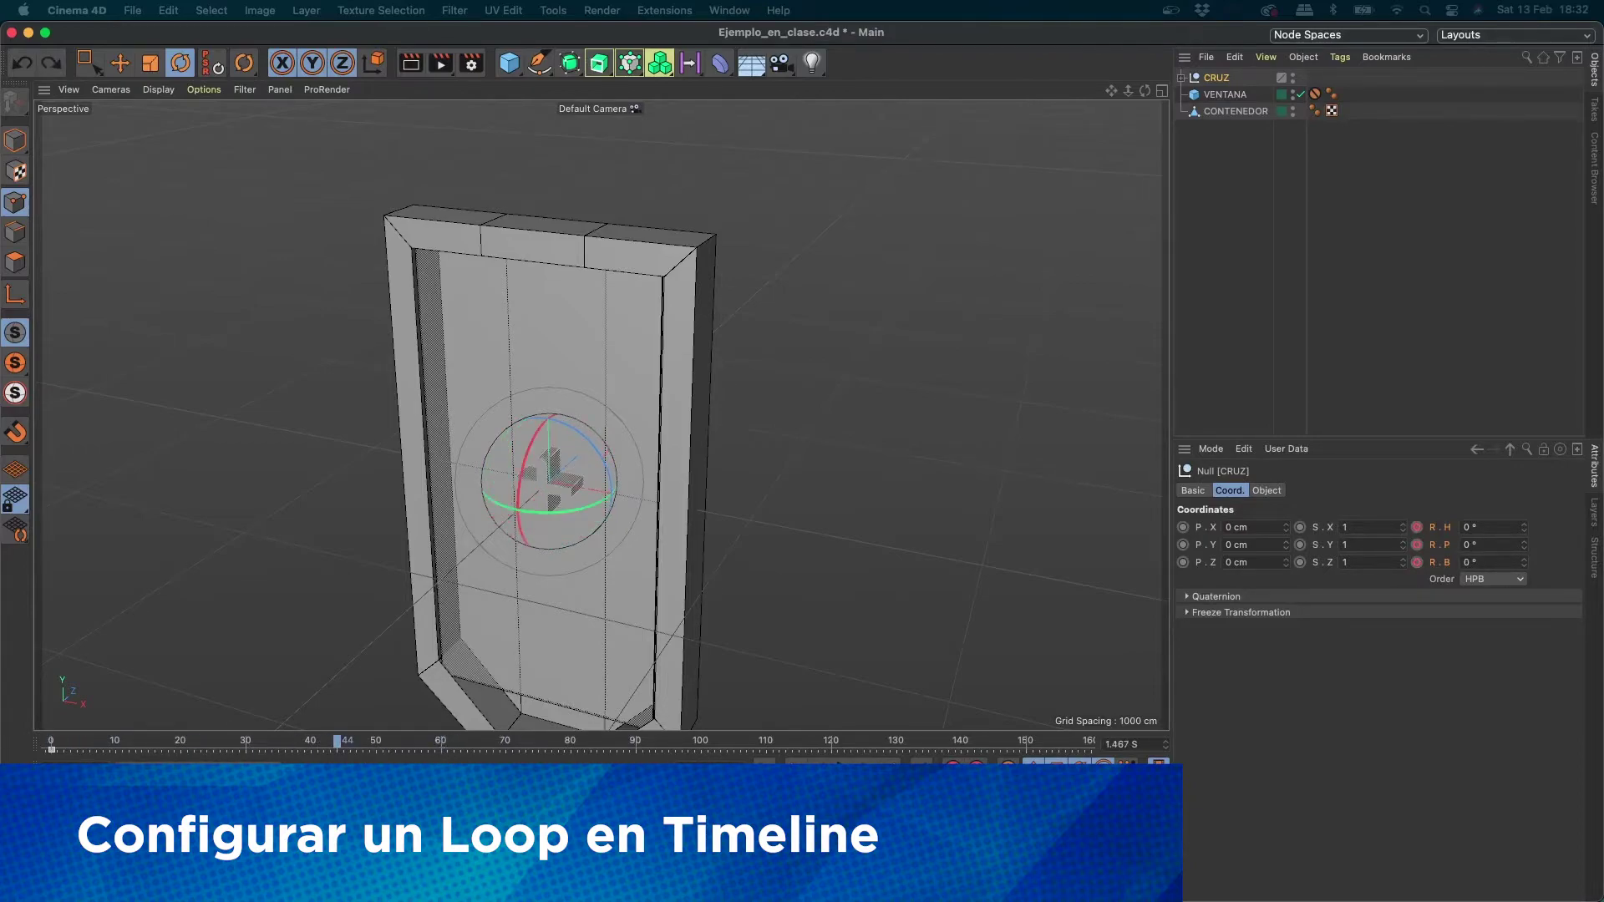
Step: Set the CRUZ null's bank rotation key on frame 60 to 360° and remove the heading and pitch keyframing
click(442, 746)
key(super+y)
drag(1491, 561, 1411, 559)
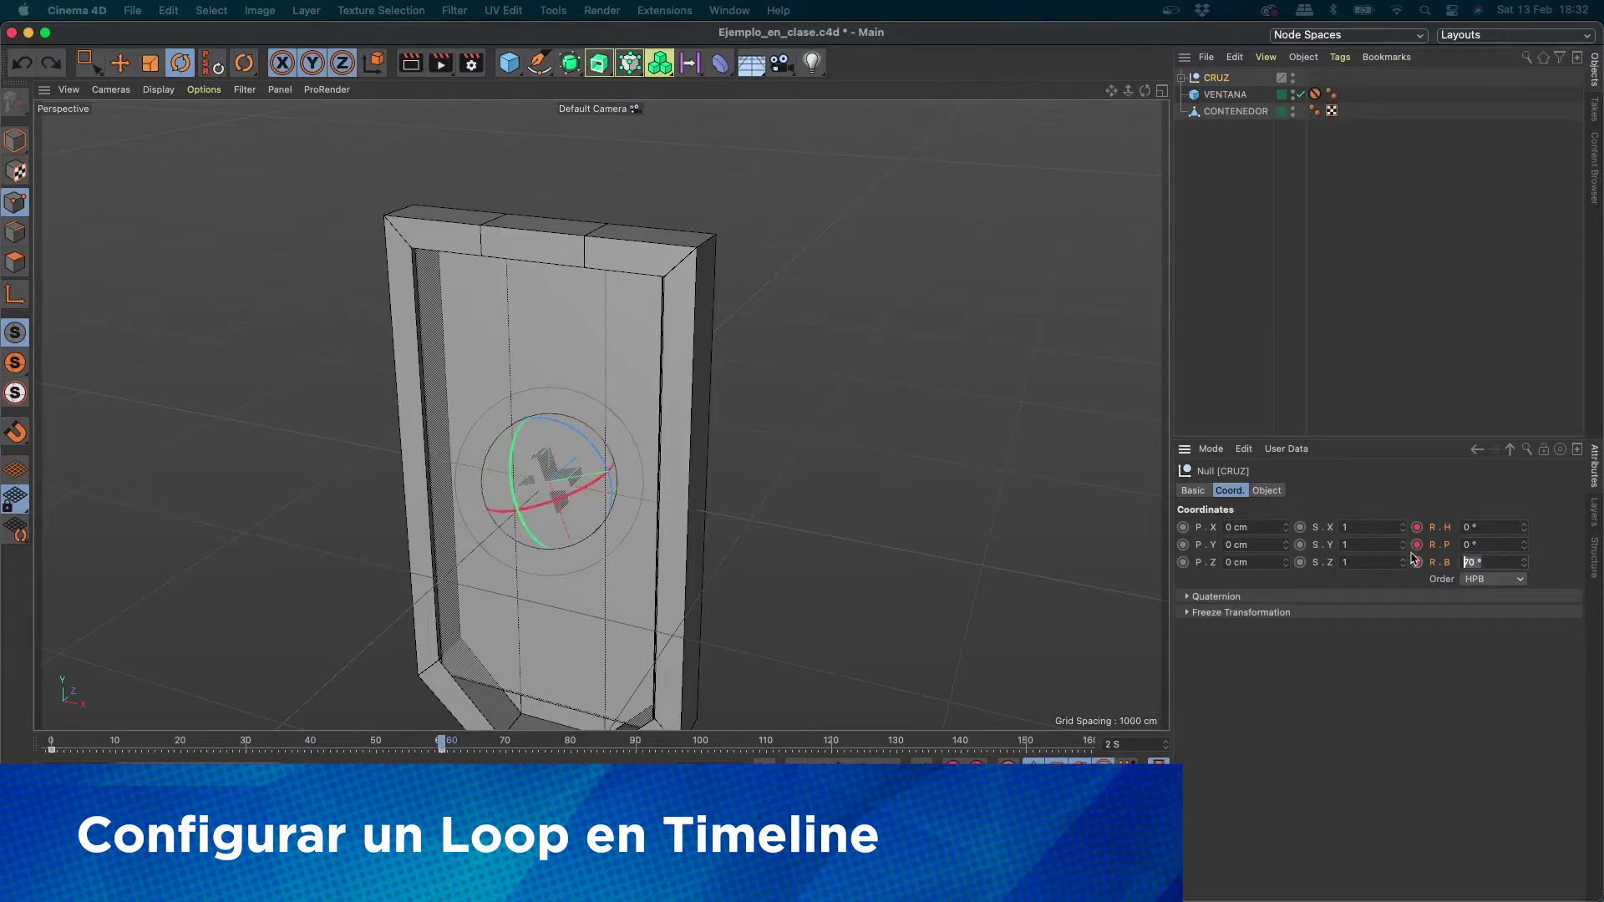
text(360)
key(Return)
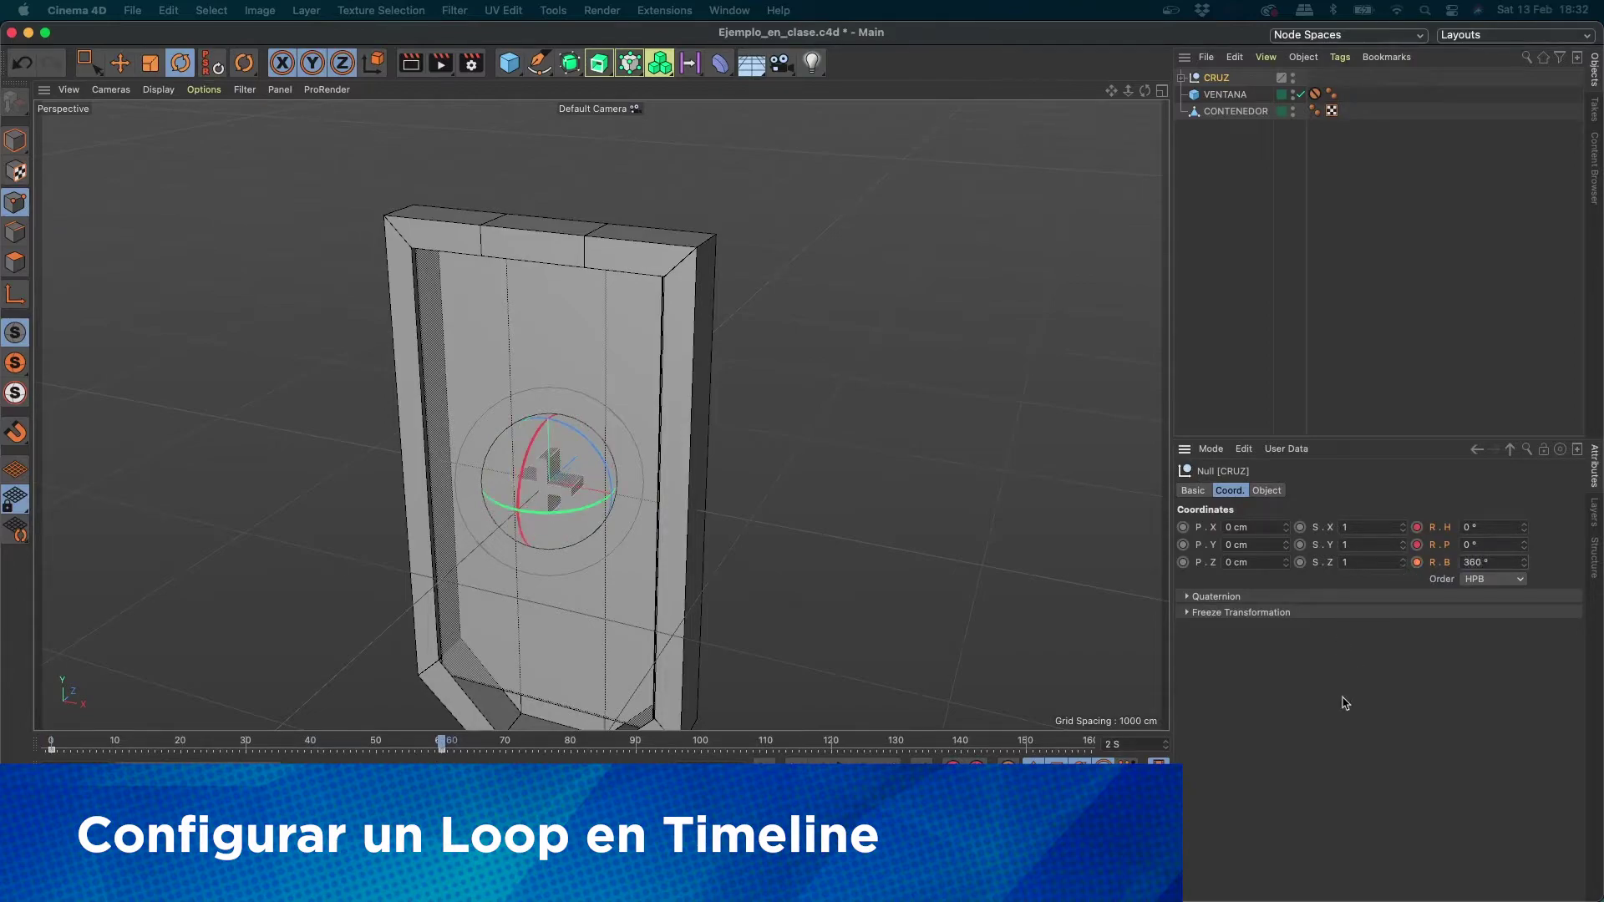
right_click(1447, 534)
mouse_move(1495, 536)
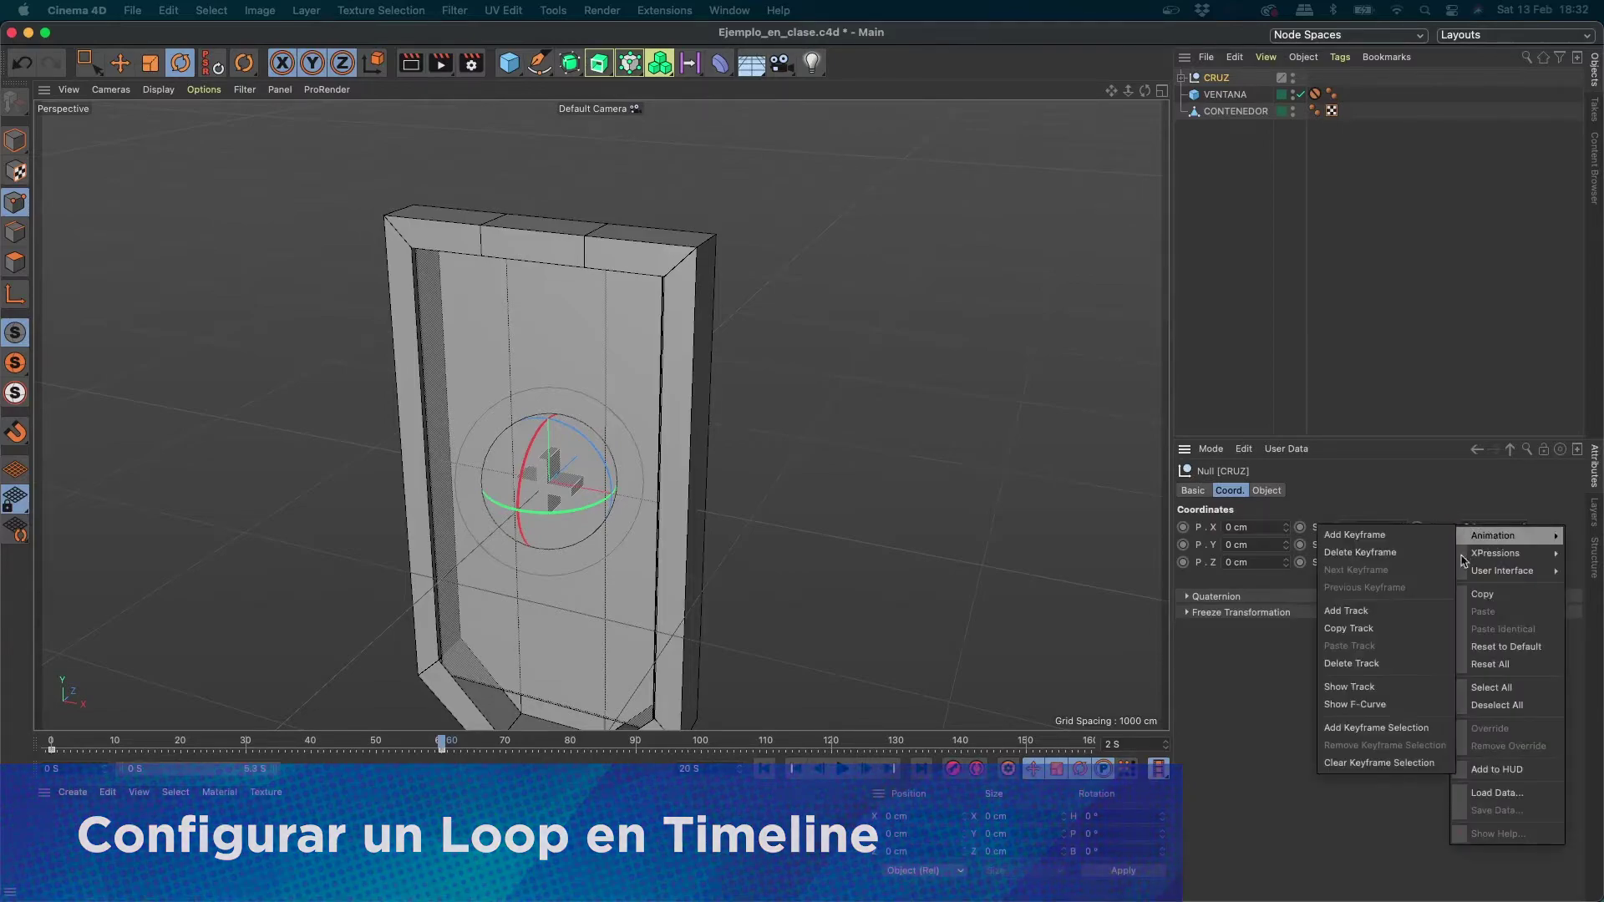
click(1377, 681)
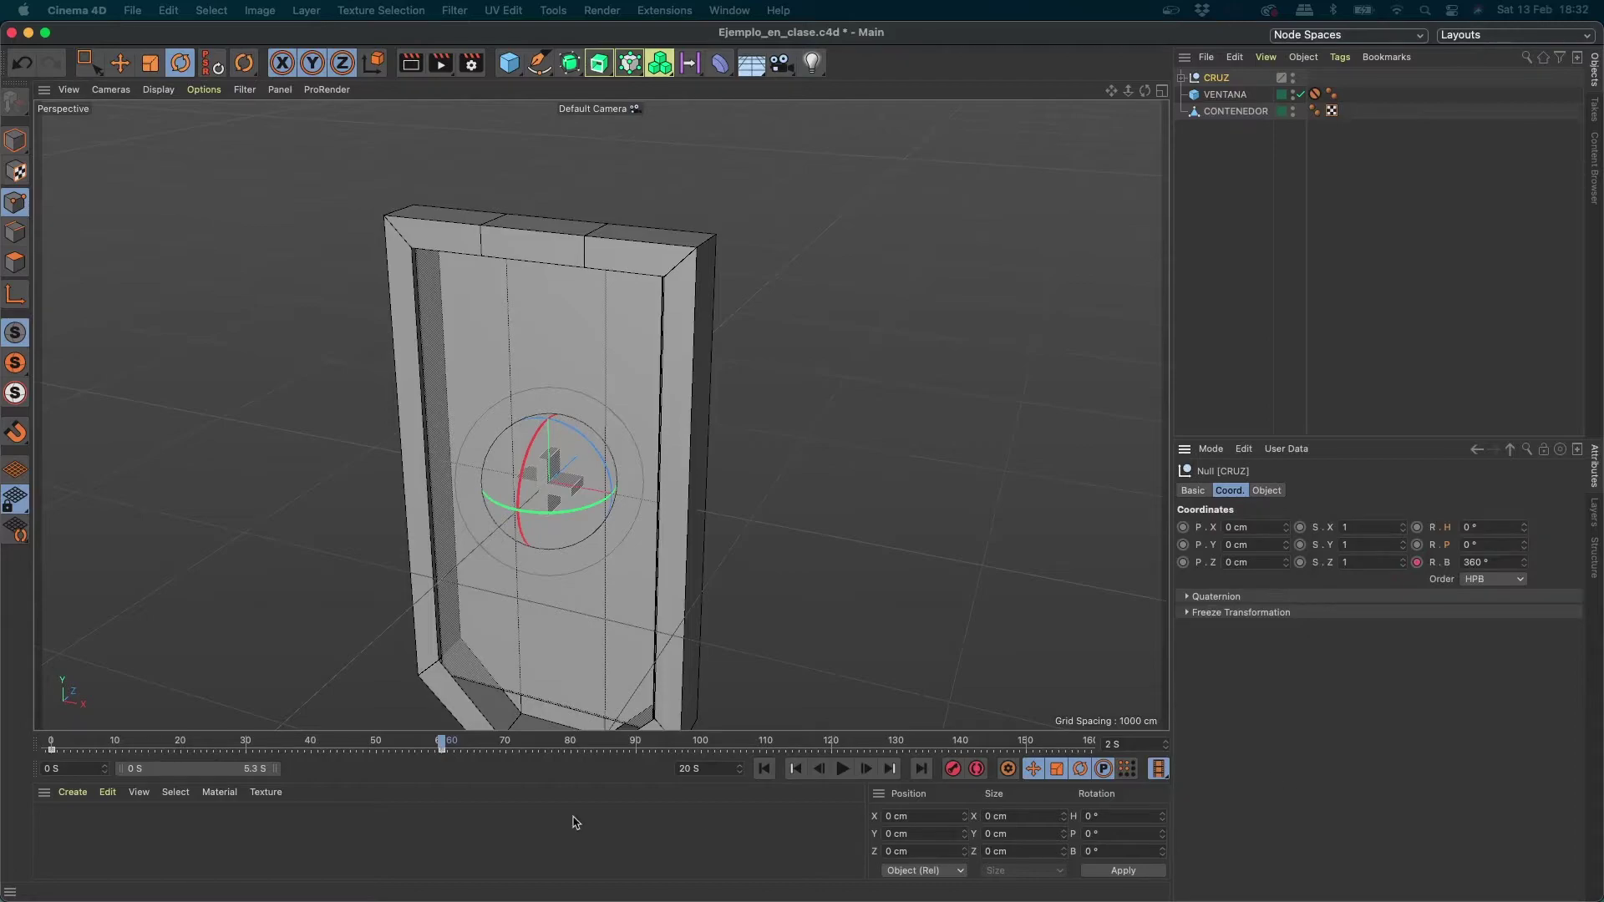
Step: Play the looped spin from the start and hide the CONTENEDOR layer in the viewport
click(765, 769)
click(842, 770)
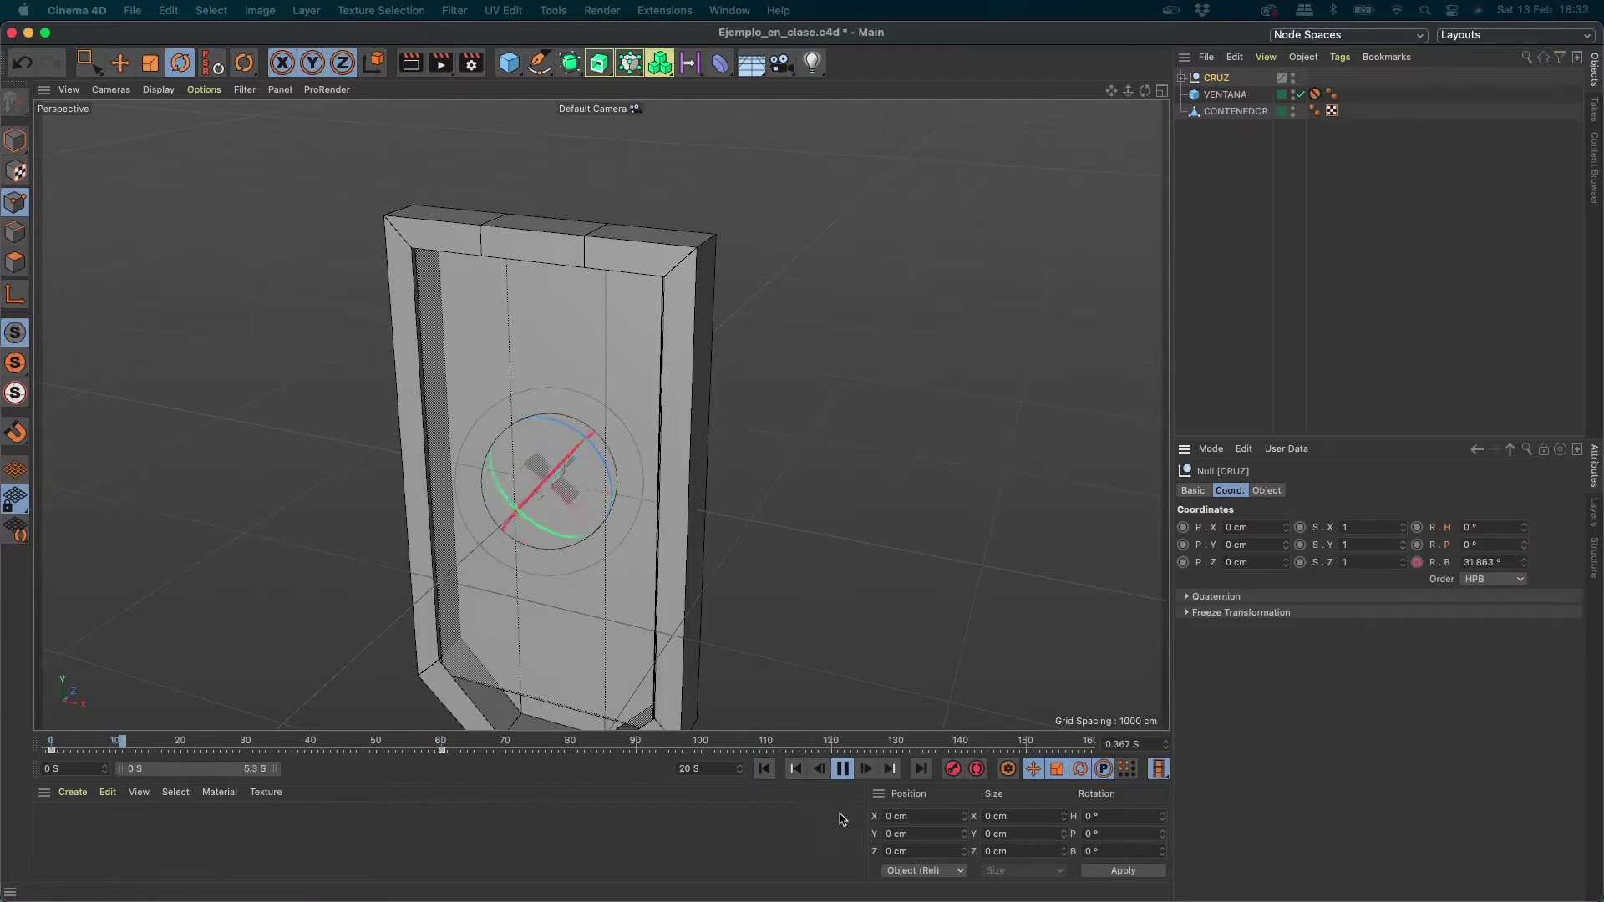
alt+right_drag(520, 465, 699, 421)
alt+middle_drag(700, 565, 626, 423)
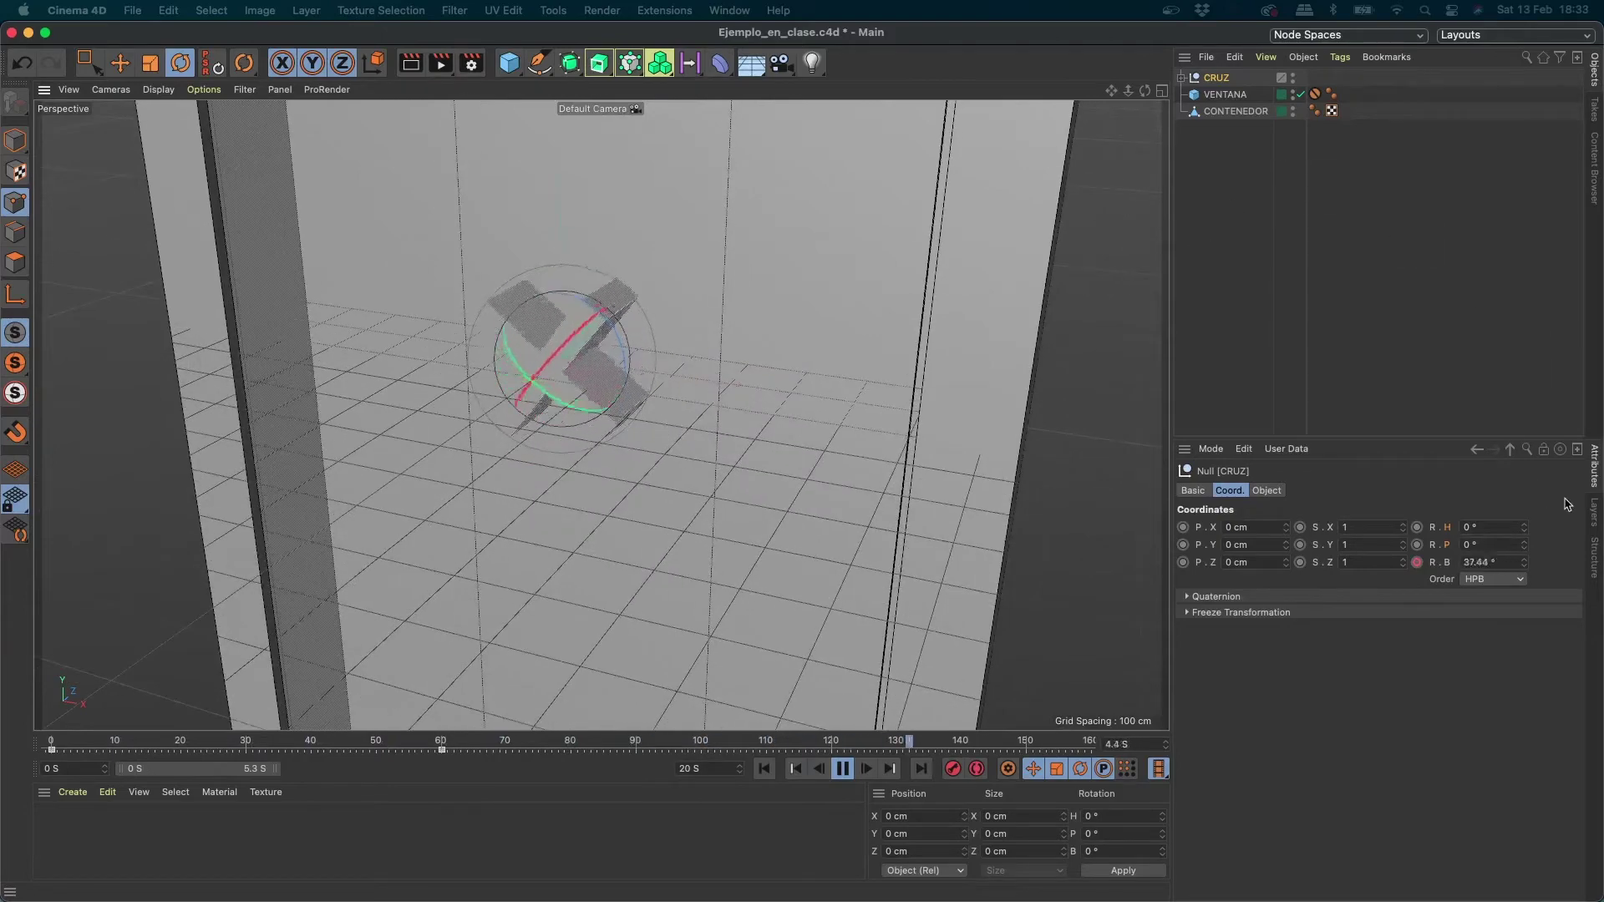
click(1593, 511)
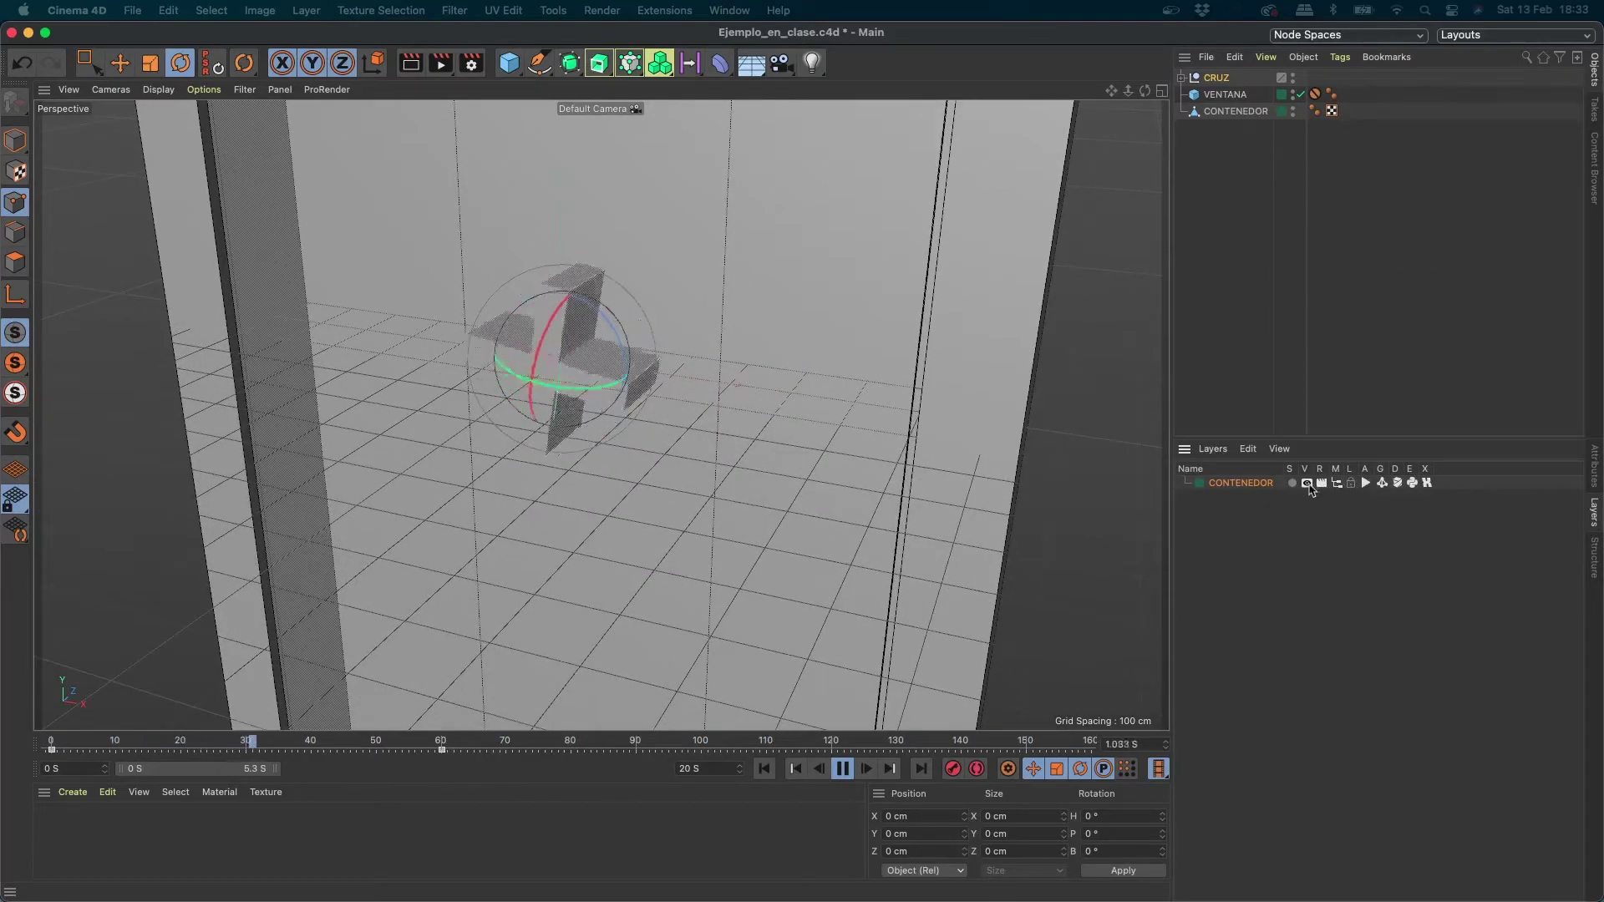
click(1308, 485)
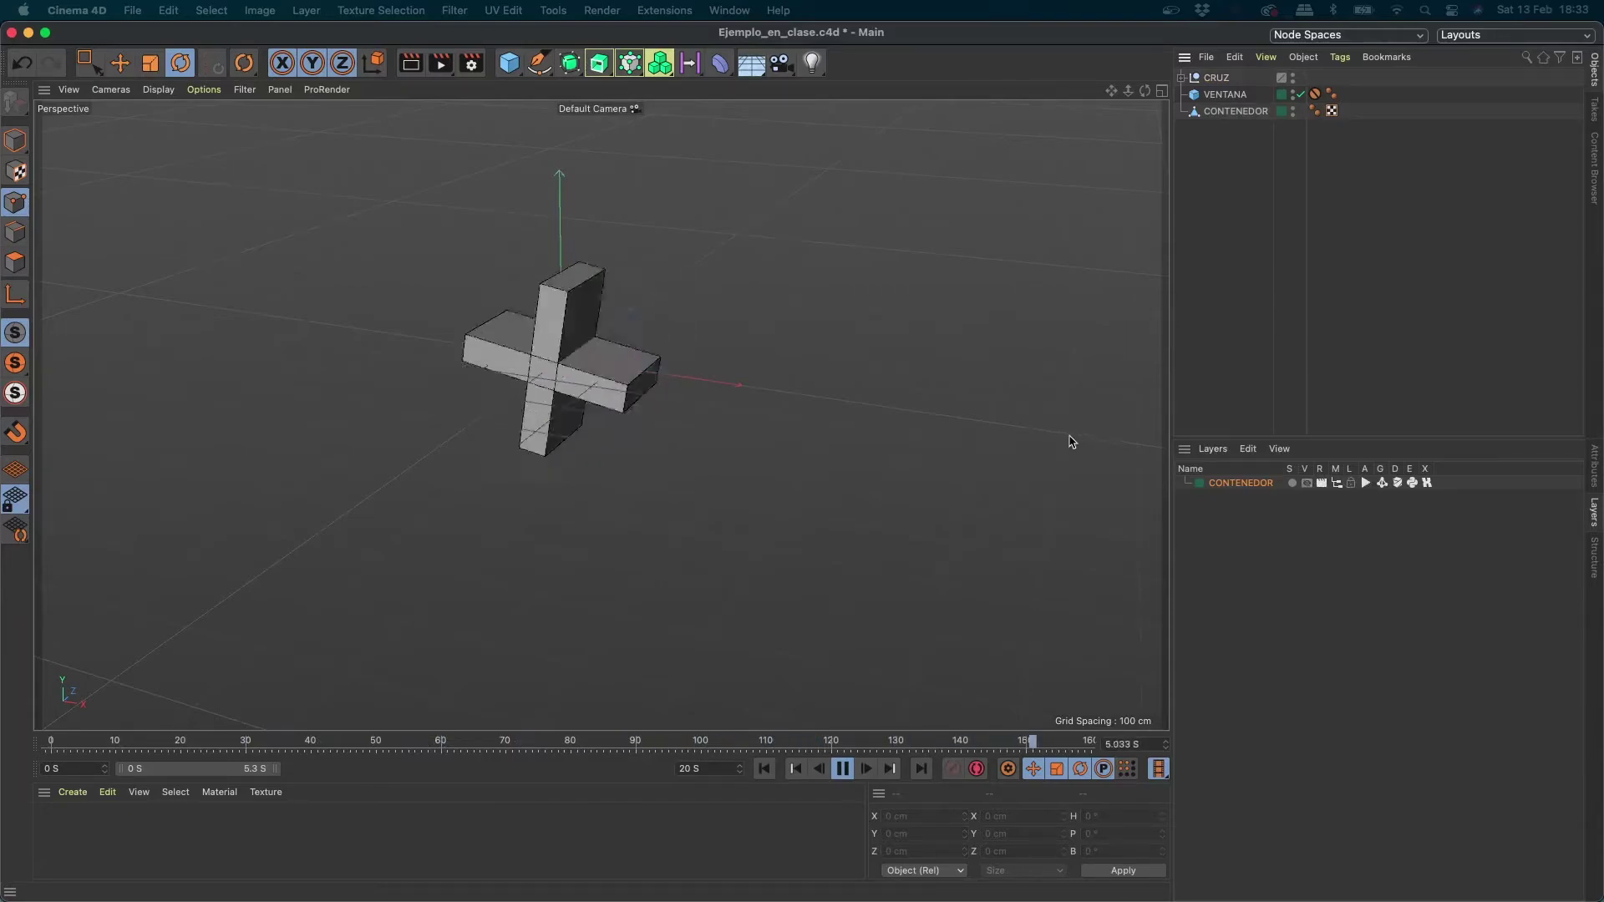
Step: Set both of the CRUZ null's bank rotation keys to Linear interpolation in the Dope Sheet and close the timeline window
click(1216, 79)
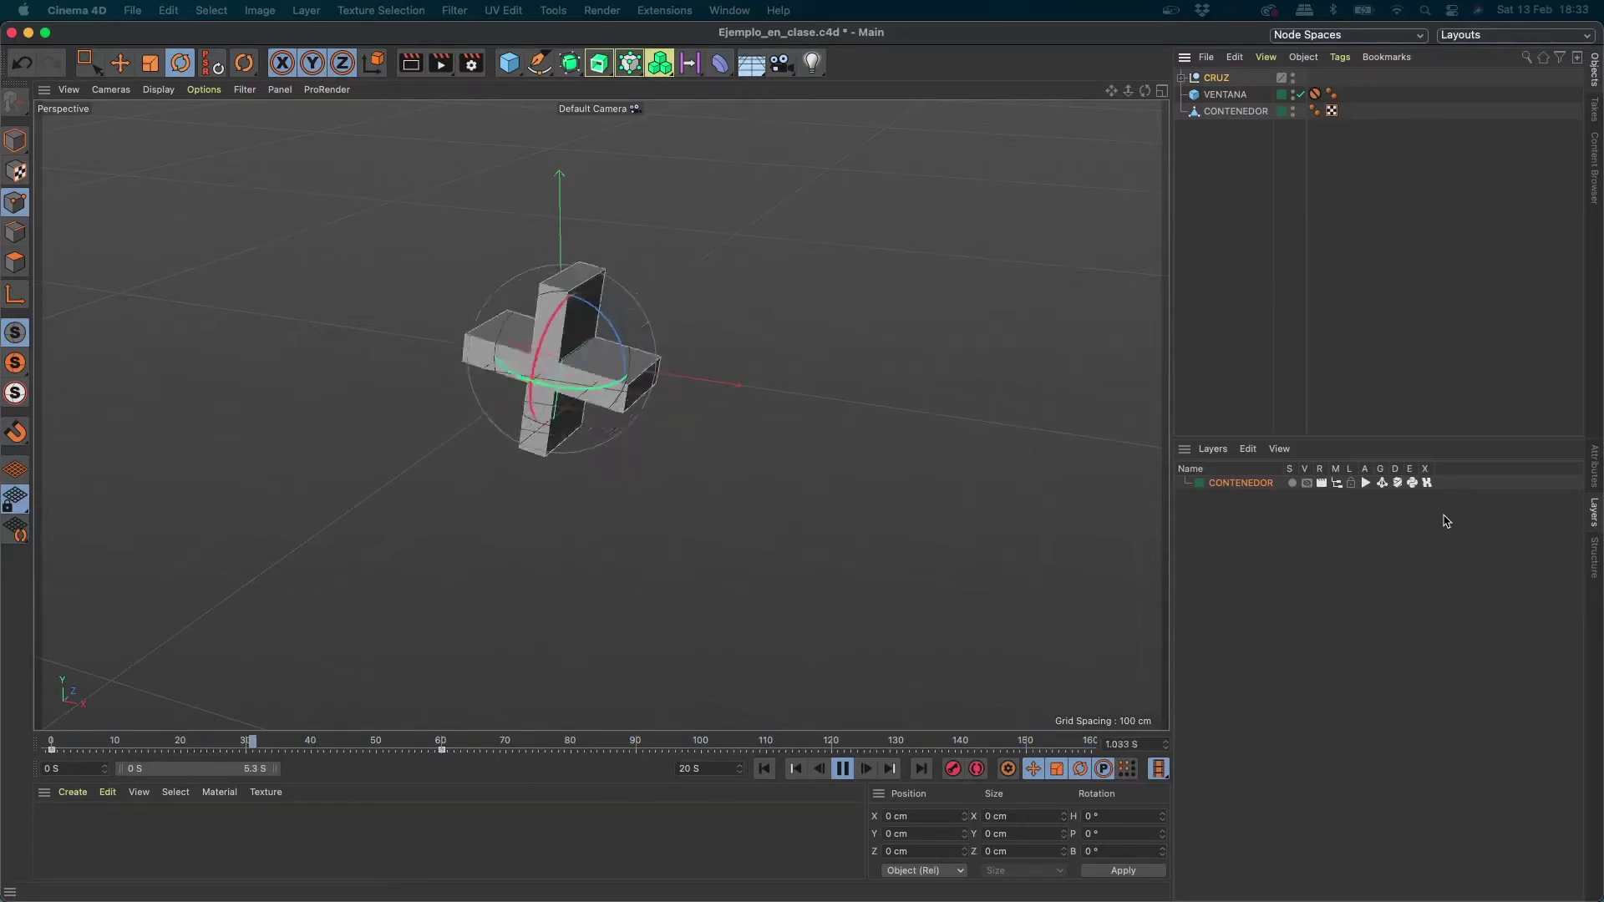
drag(0, 651, 808, 421)
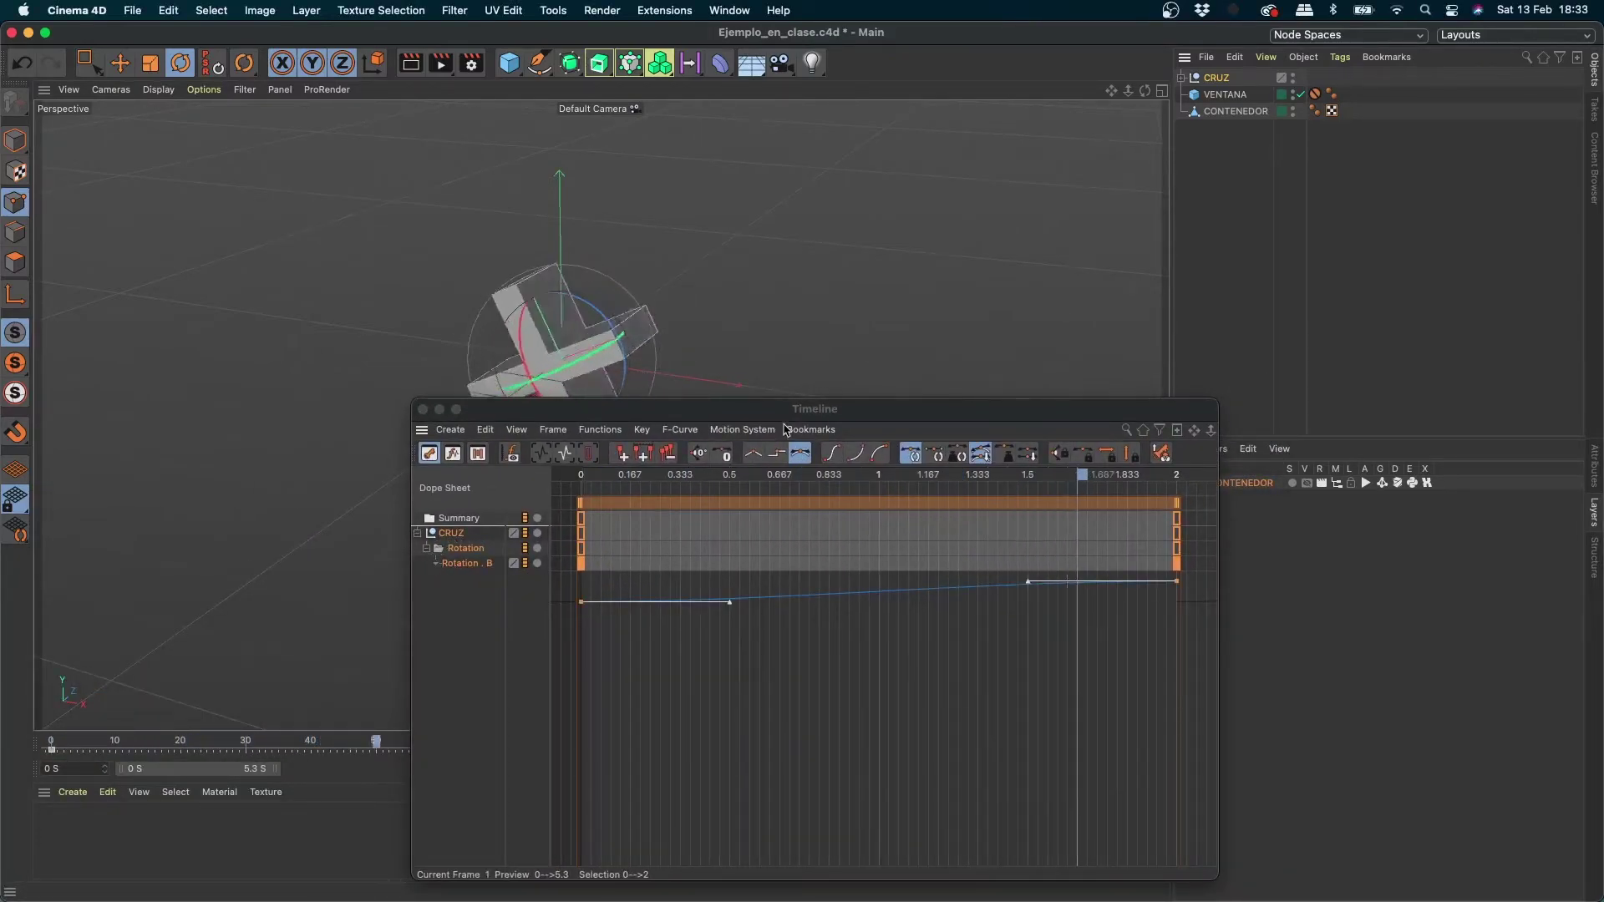
drag(562, 634, 1200, 560)
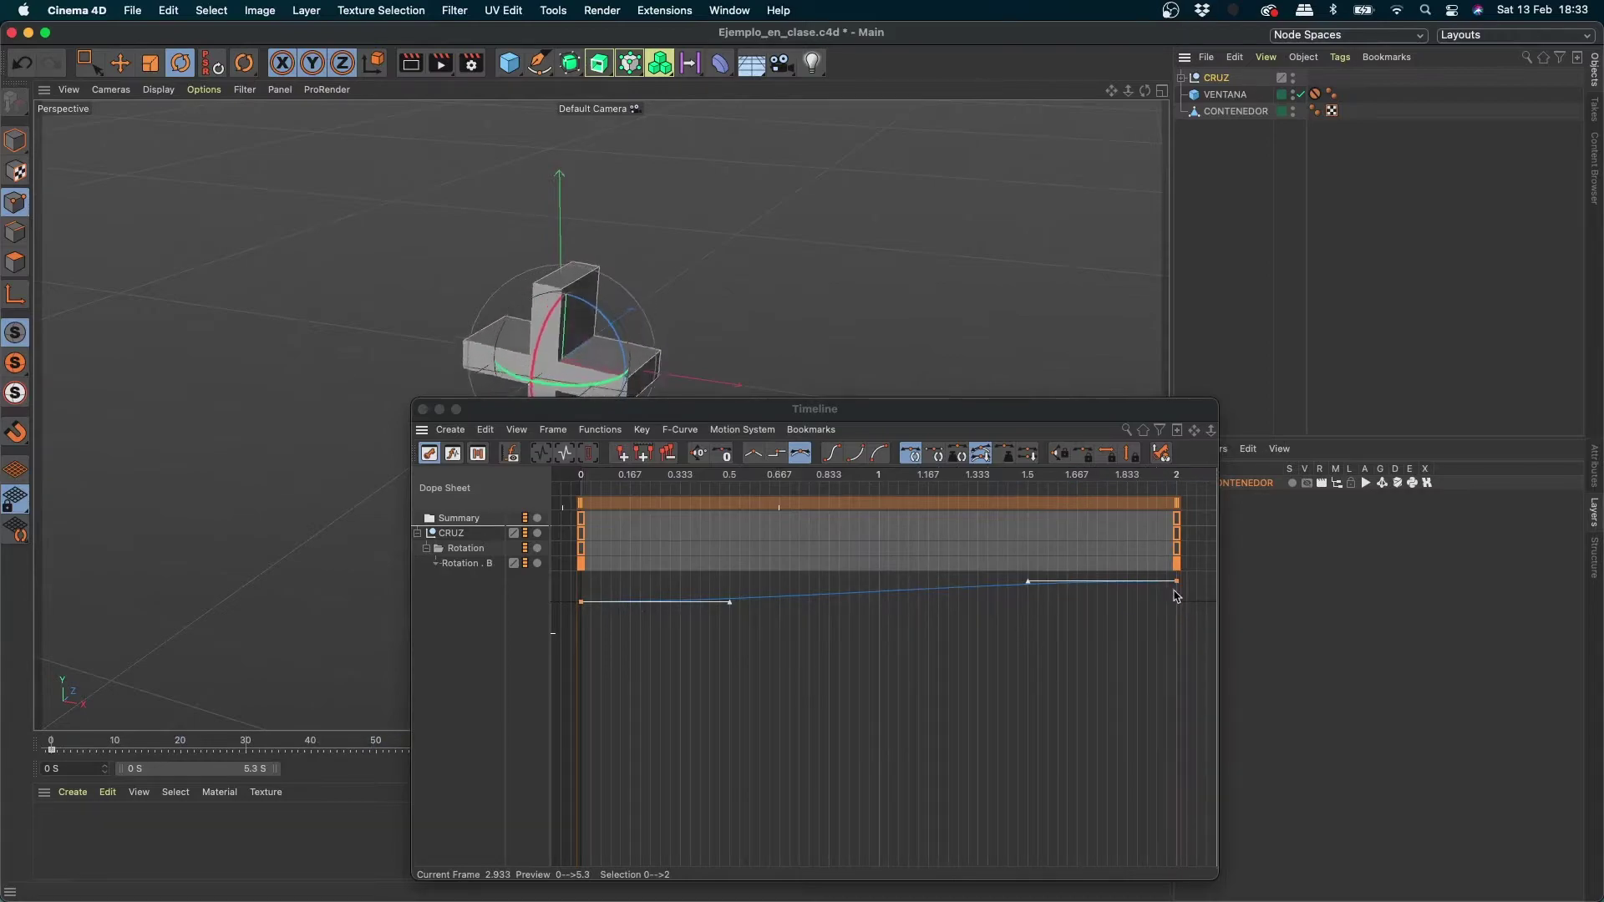
drag(566, 628, 1236, 581)
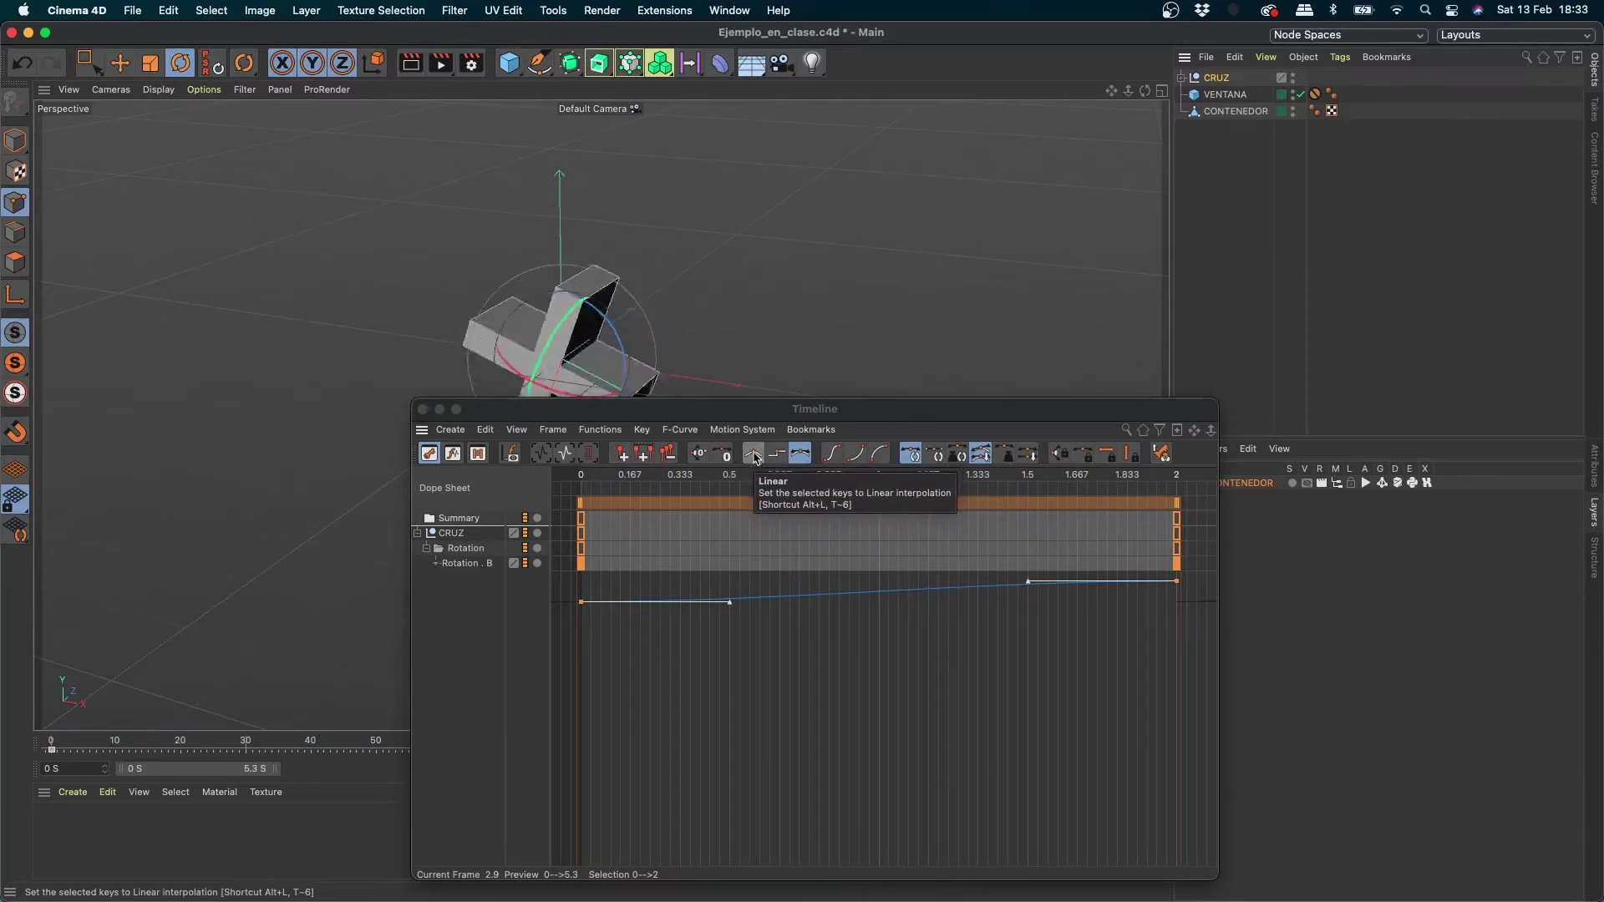
click(755, 457)
click(423, 410)
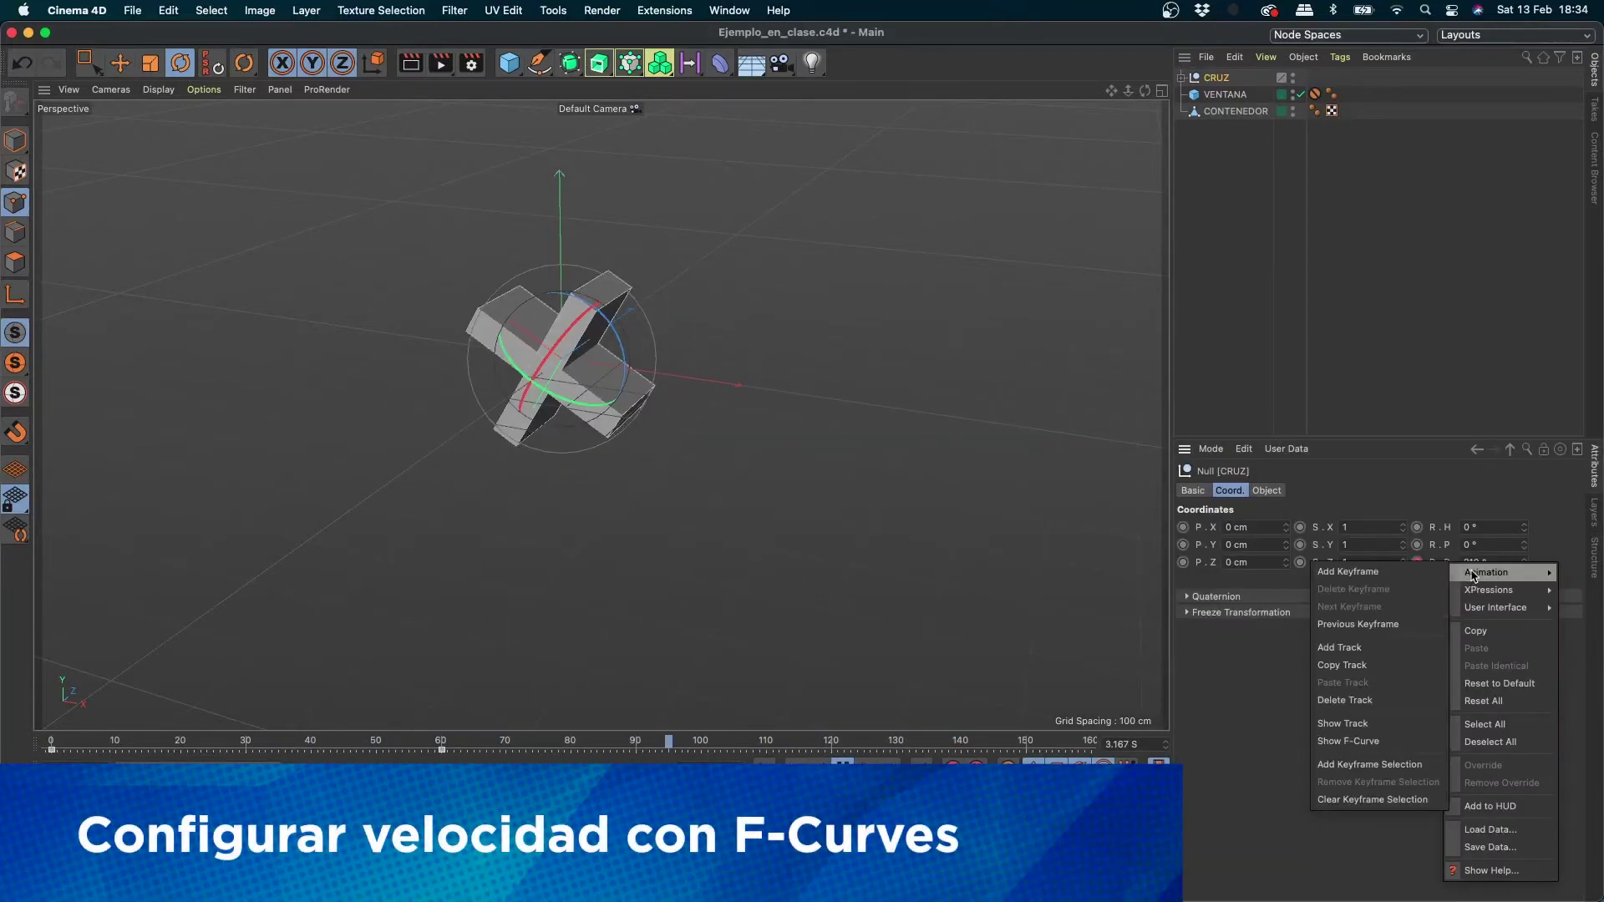
Step: Show the F-curve of the CRUZ null's bank rotation and undo the change to linear interpolation
click(1361, 744)
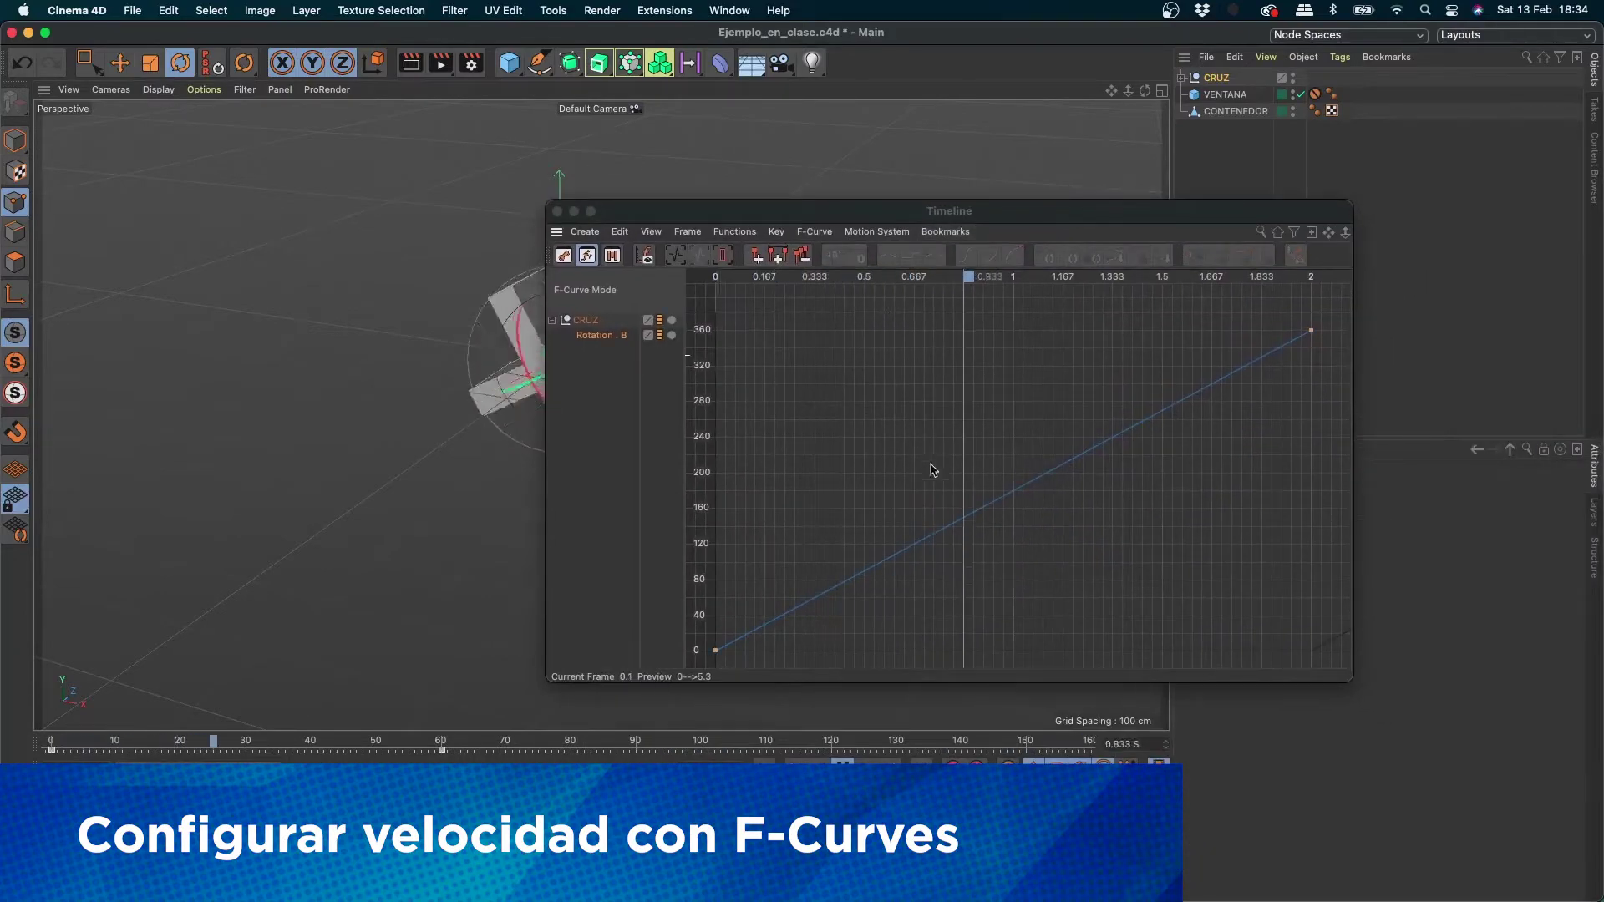
key(super+z)
key(super+z)
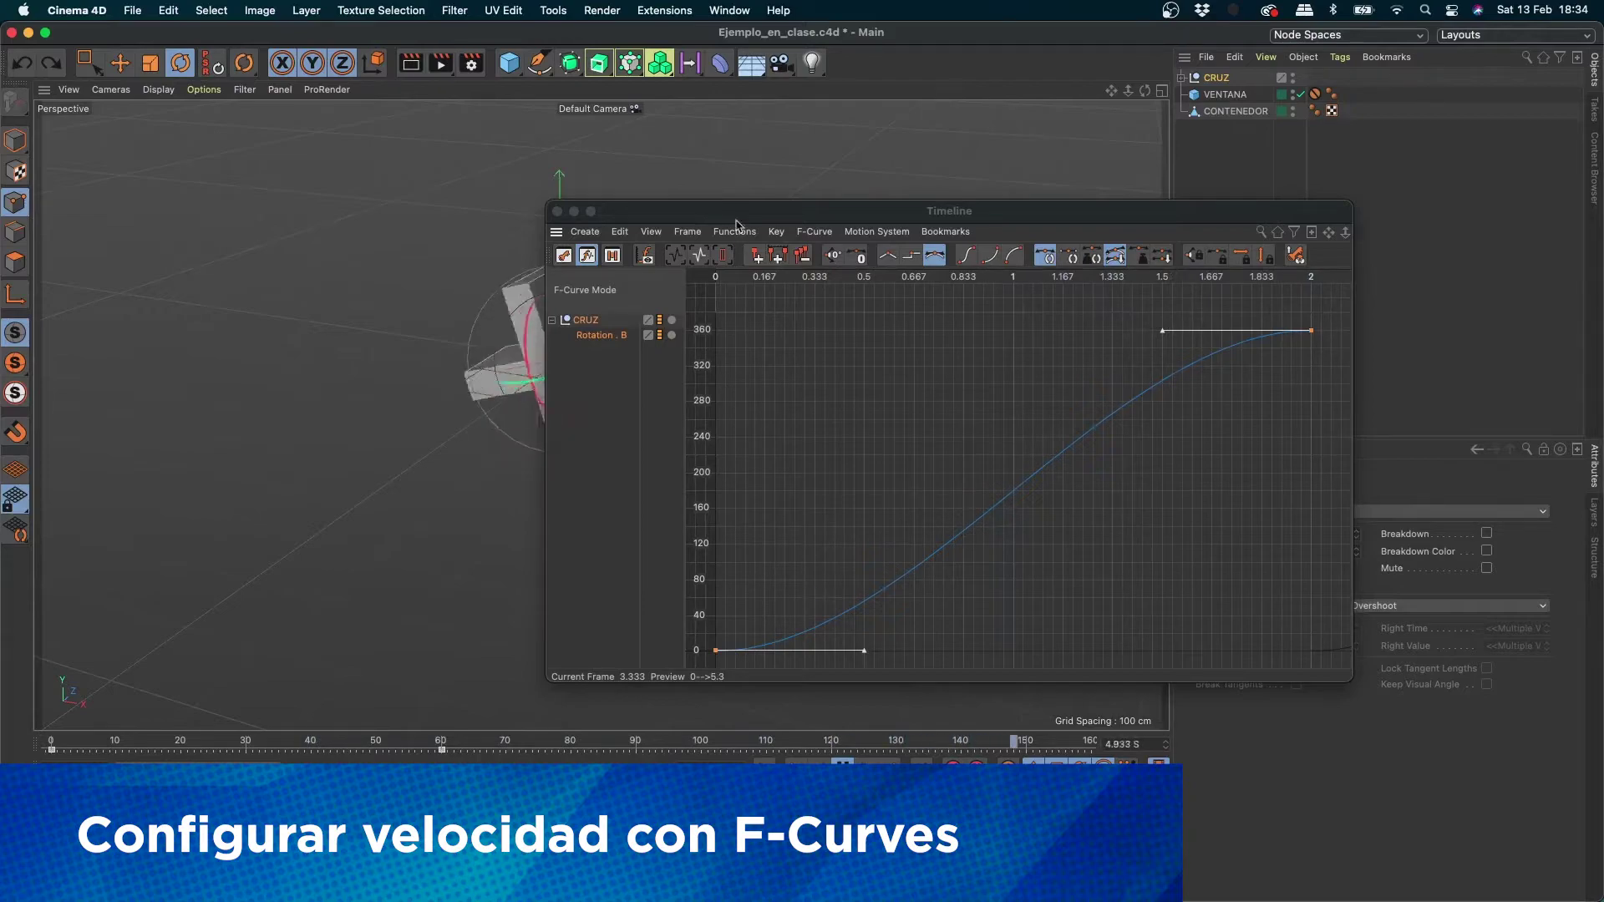
Step: Set both keys on CRUZ's bank rotation F-curve to Linear interpolation and close the F-curve window
drag(735, 224, 849, 413)
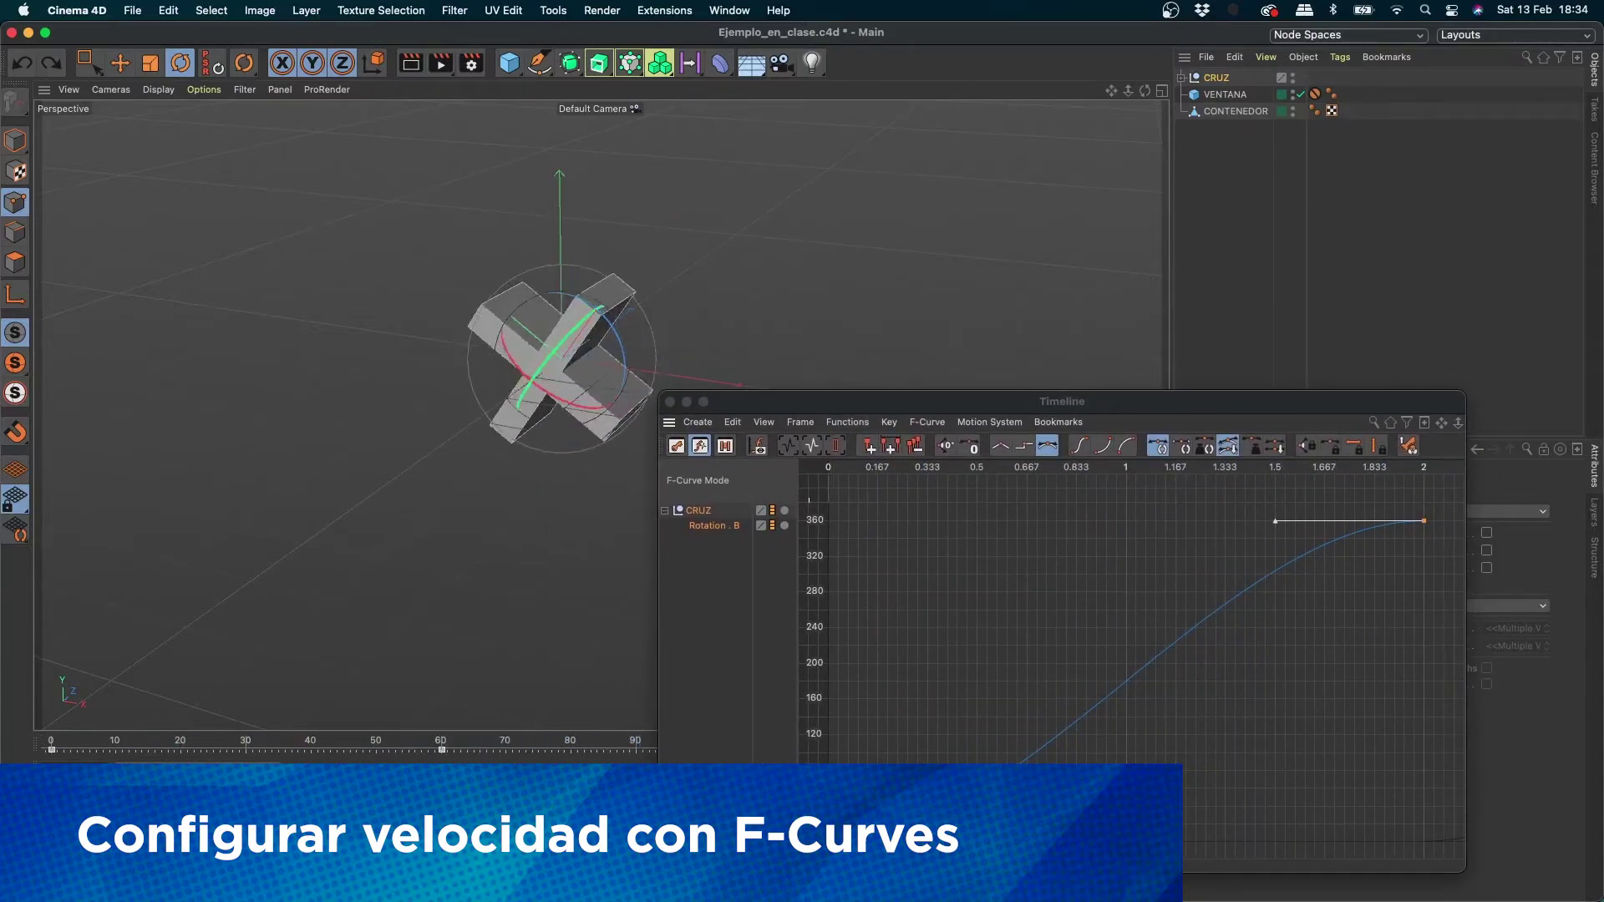
drag(808, 851, 1467, 484)
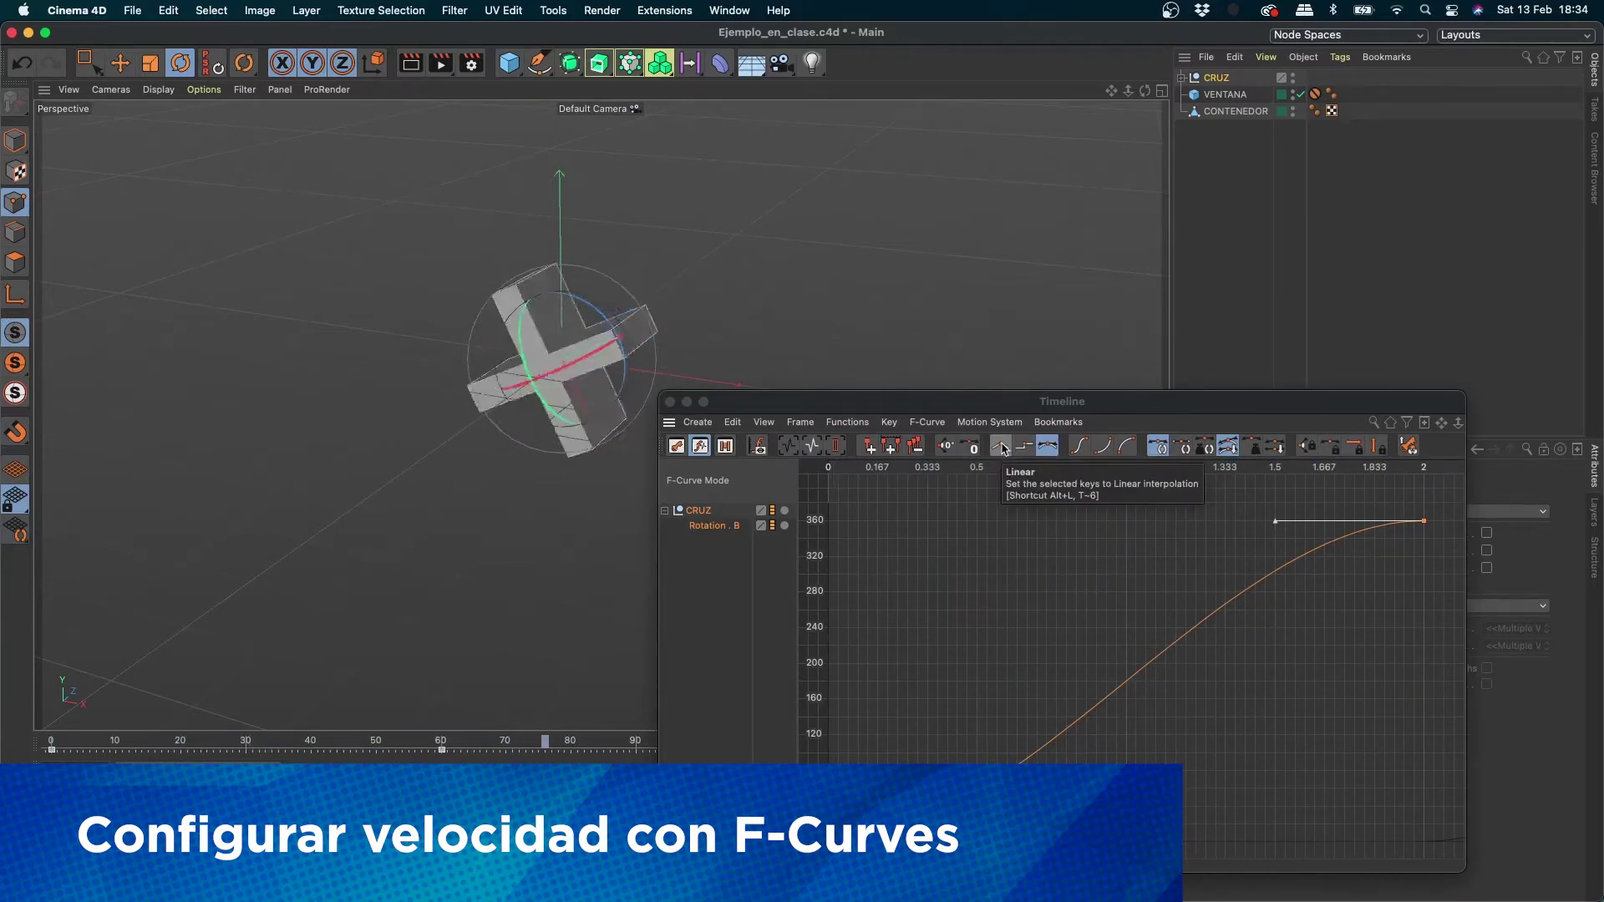
click(1001, 446)
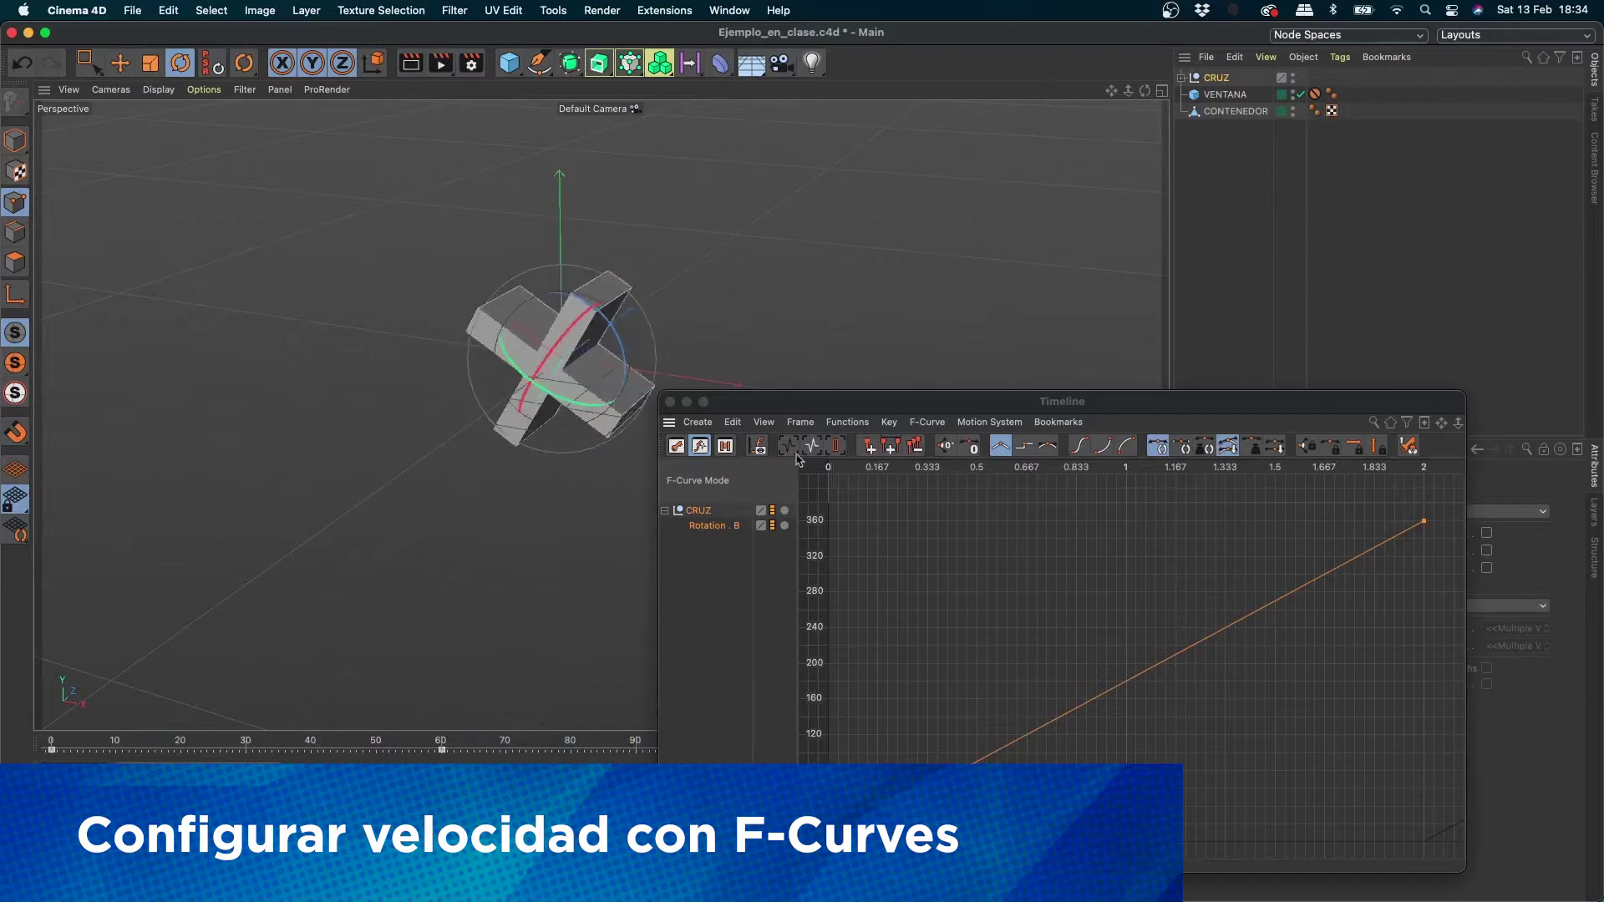
click(670, 402)
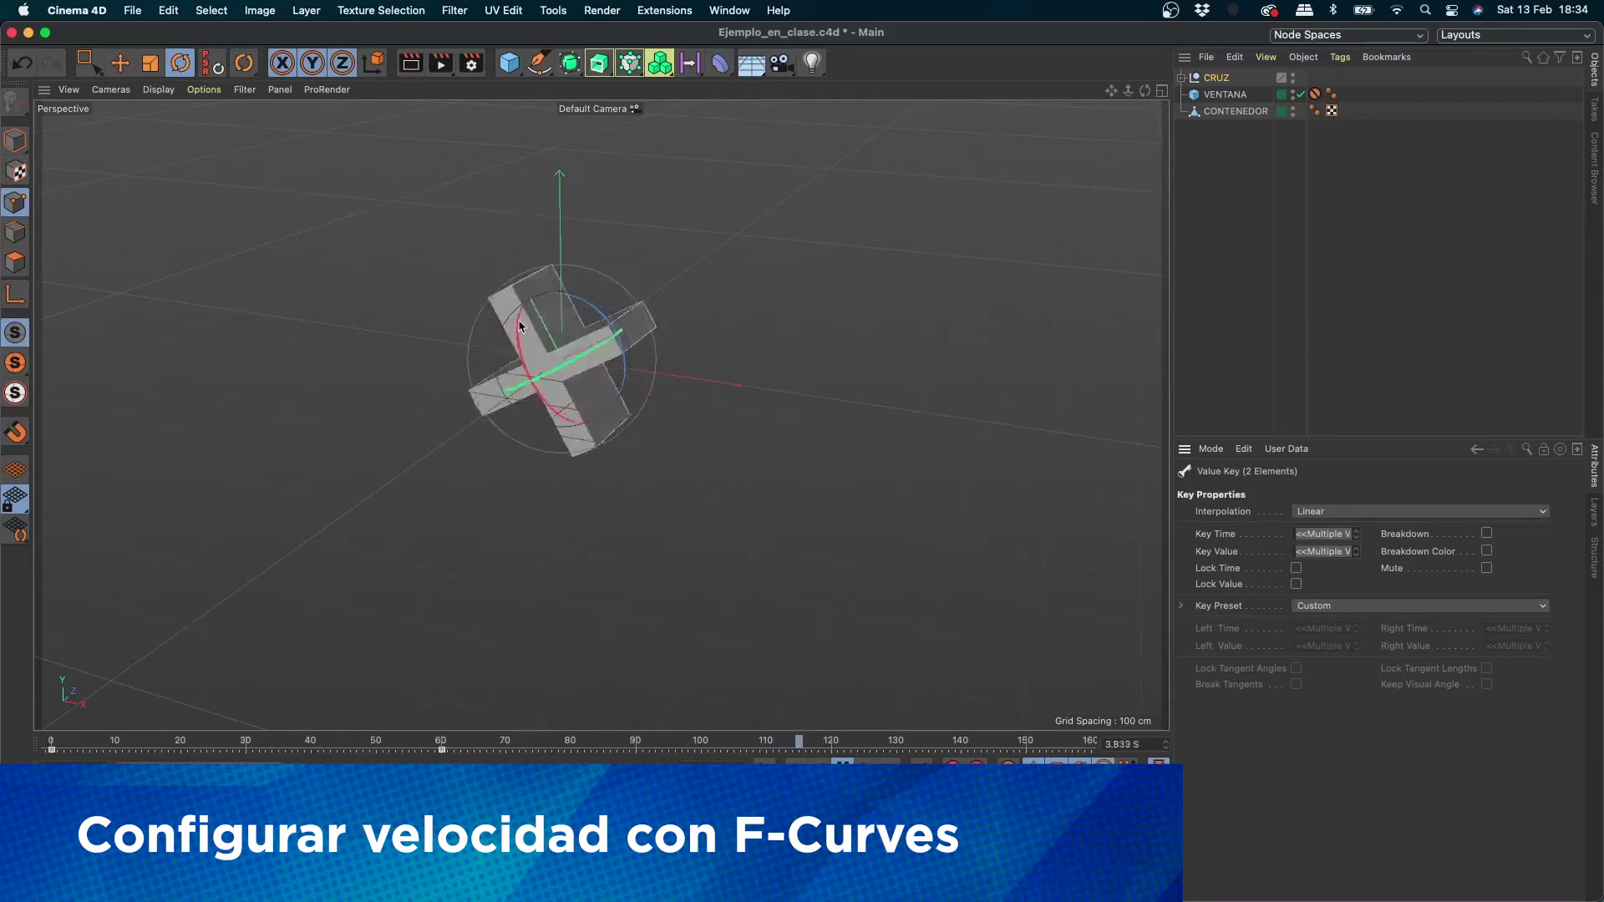
Step: Stop the playback and return to frame 0 with the CONTENEDOR layer shown in the viewport
click(842, 770)
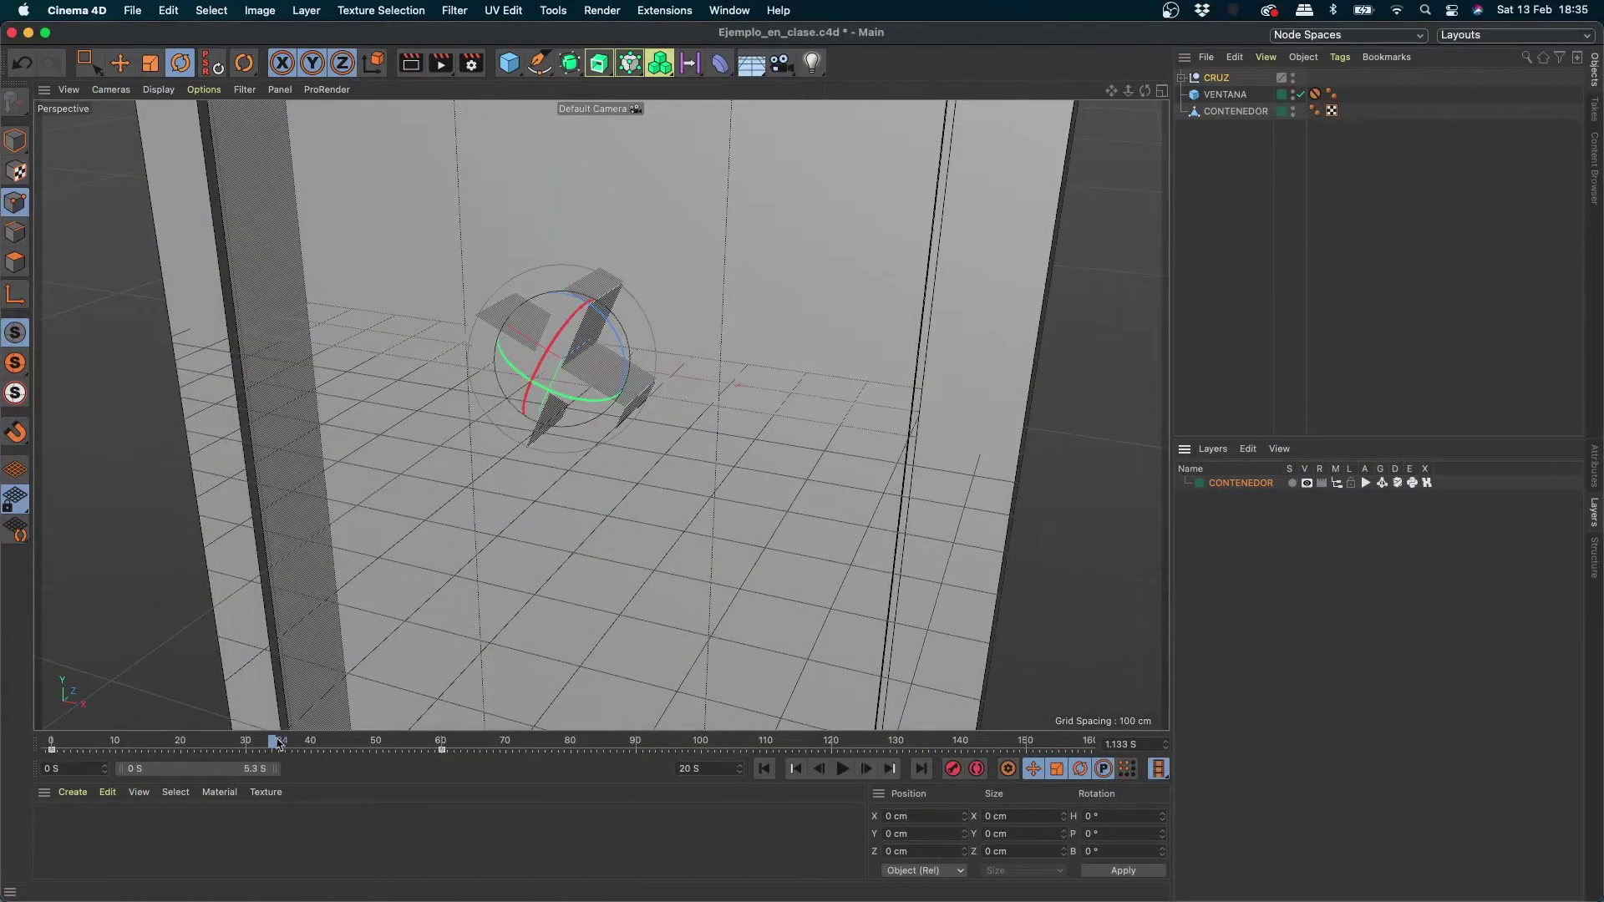
click(61, 743)
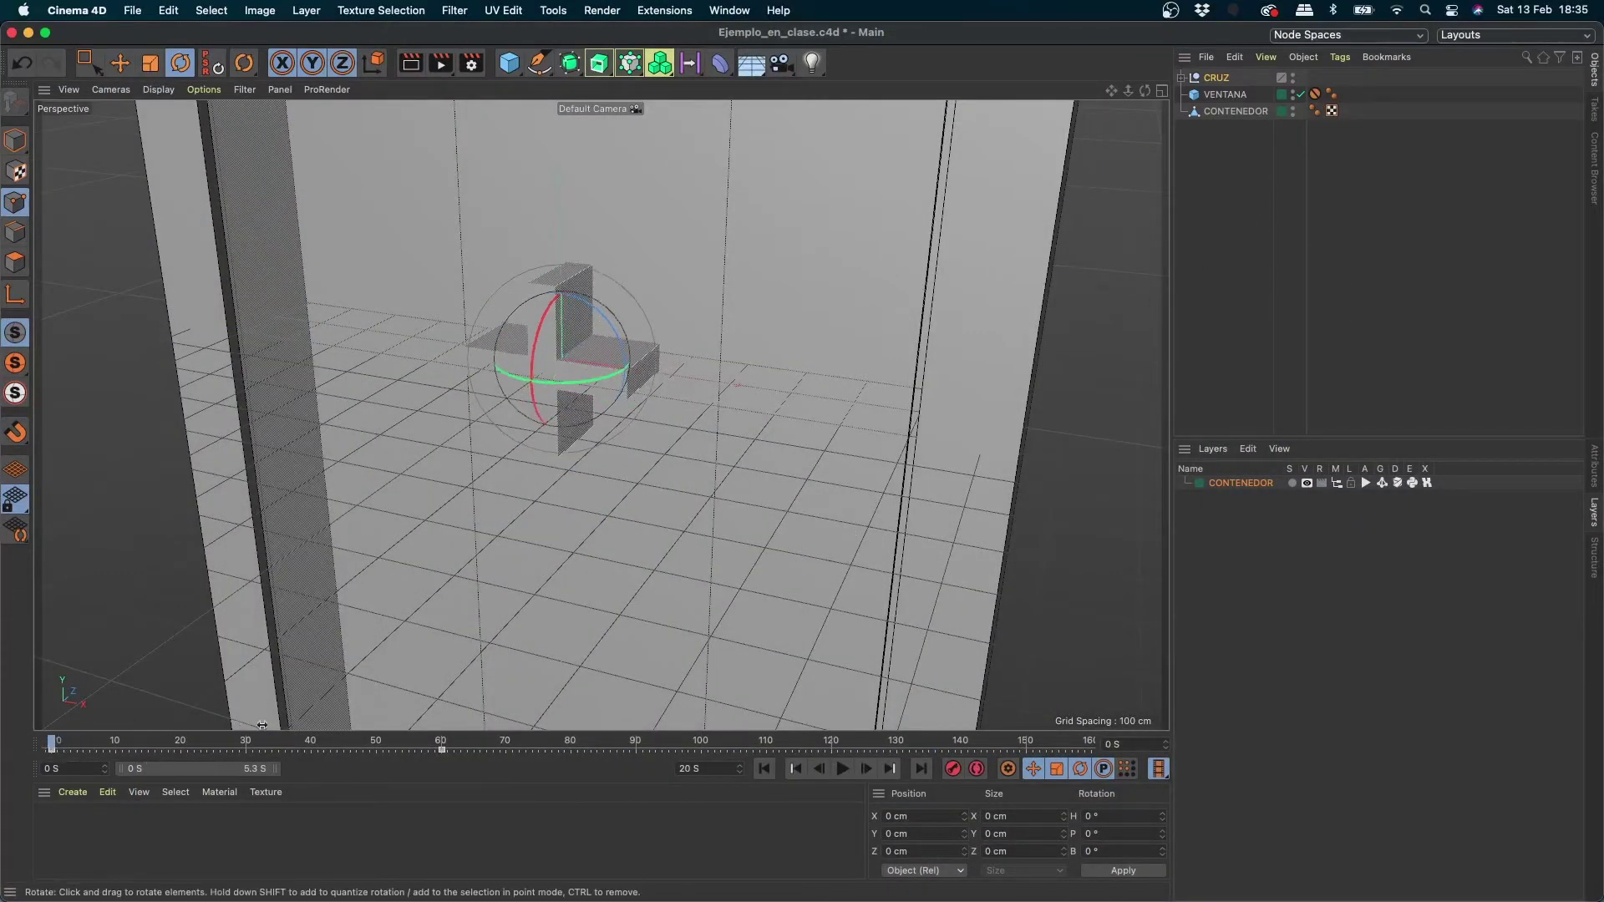
alt+right_drag(890, 356, 780, 439)
alt+drag(780, 439, 845, 499)
alt+middle_drag(845, 500, 858, 489)
Step: Duplicate the CRUZ null into the upper-left area of the container and play the spin of both crosses
click(1215, 94)
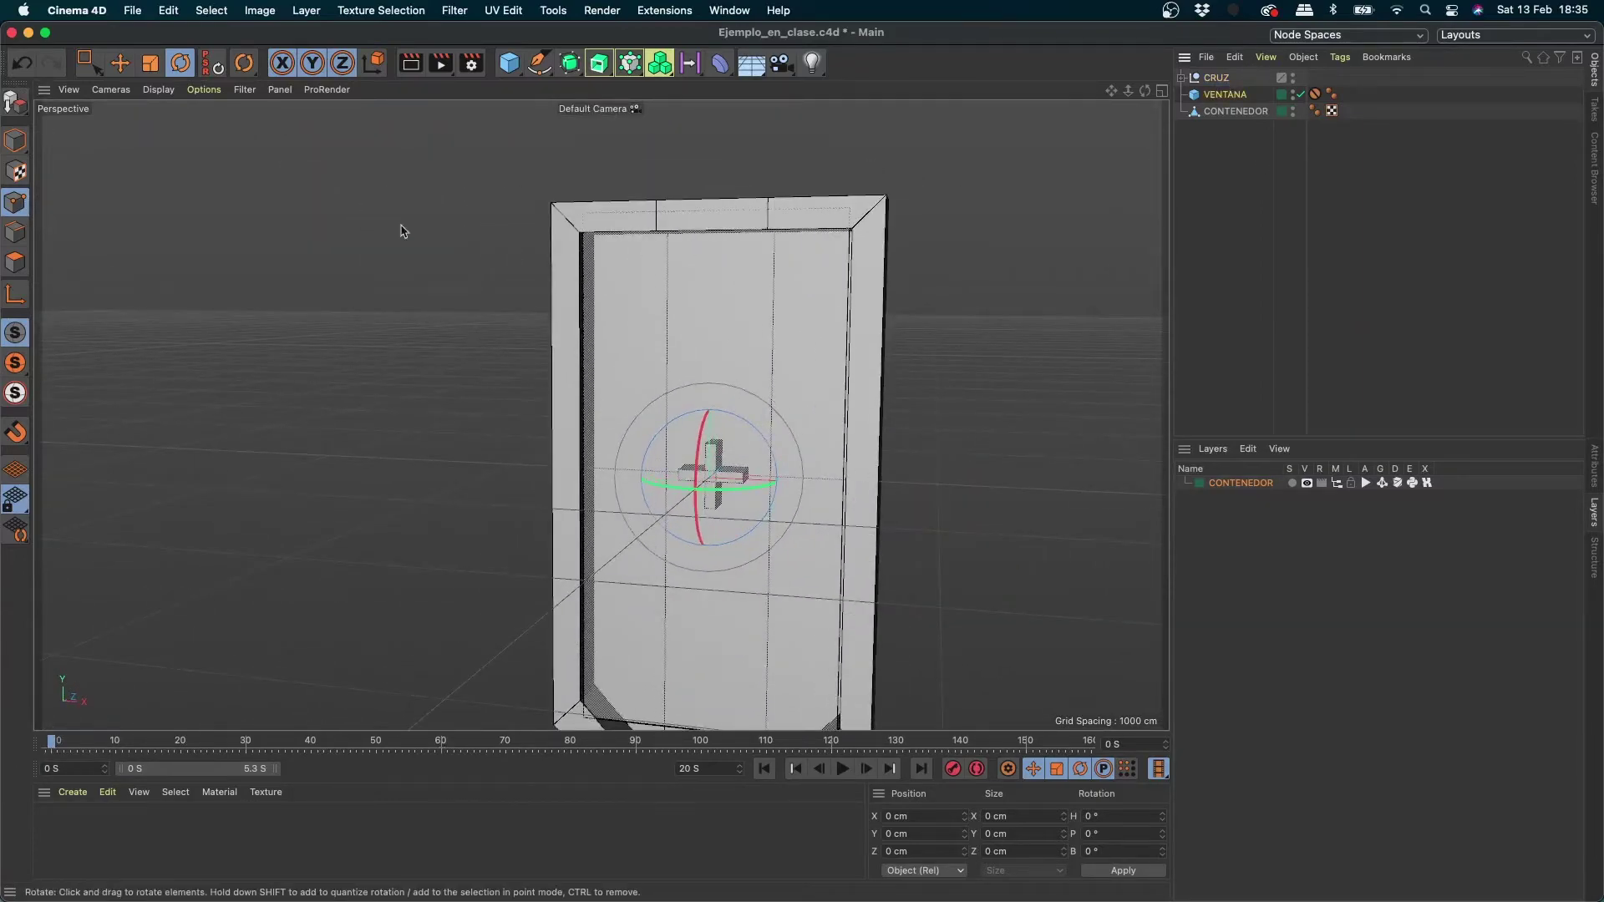
click(120, 64)
click(88, 65)
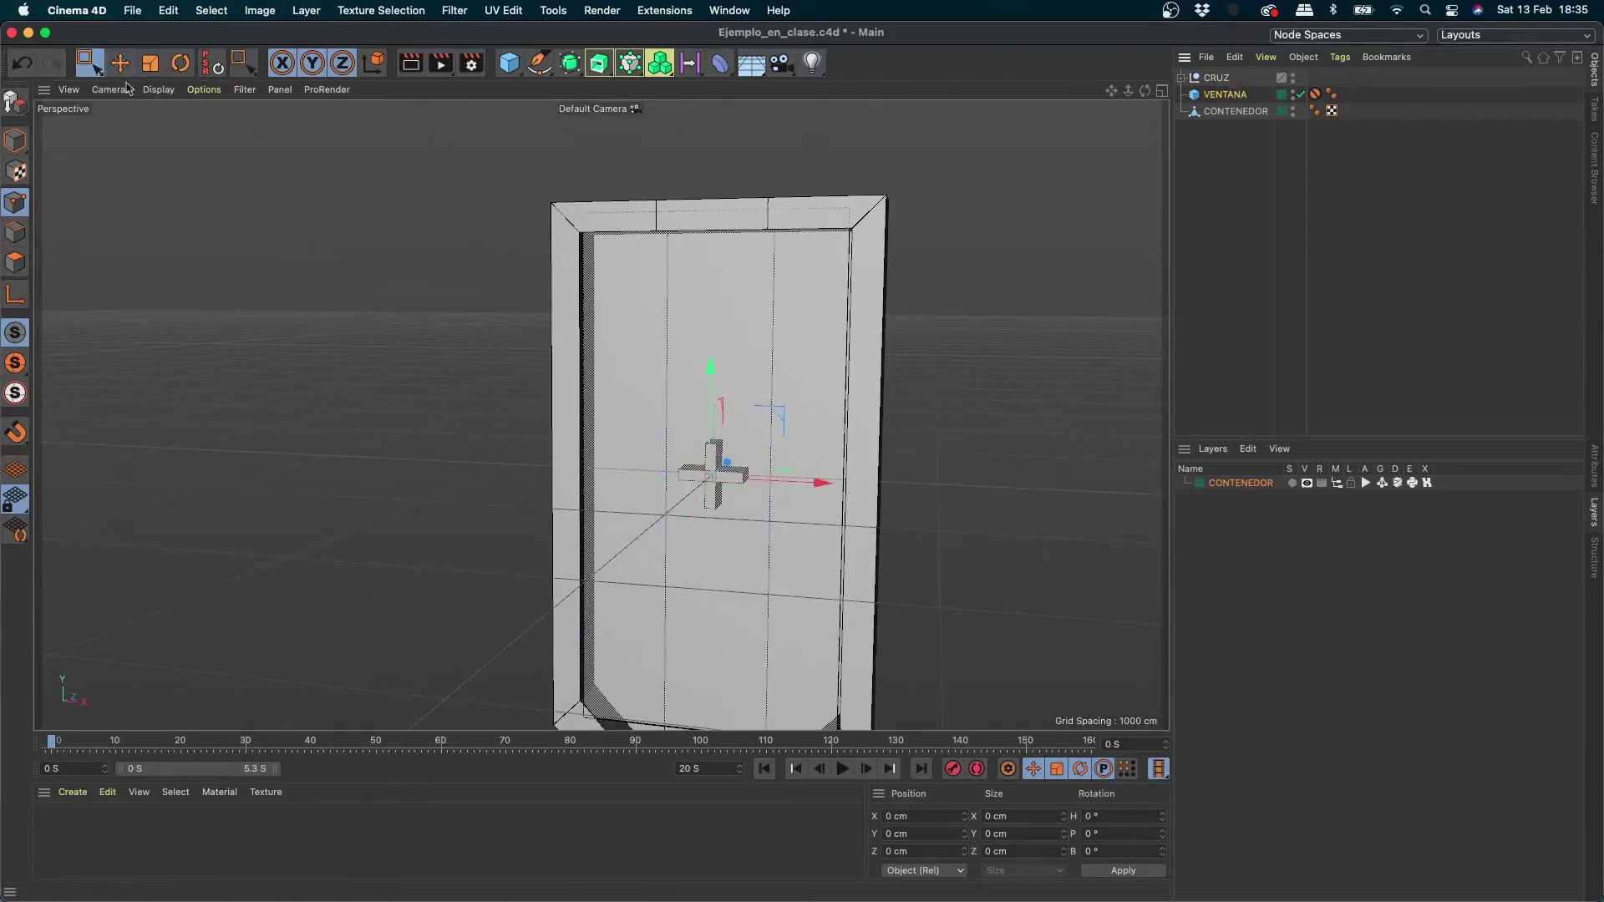
click(94, 66)
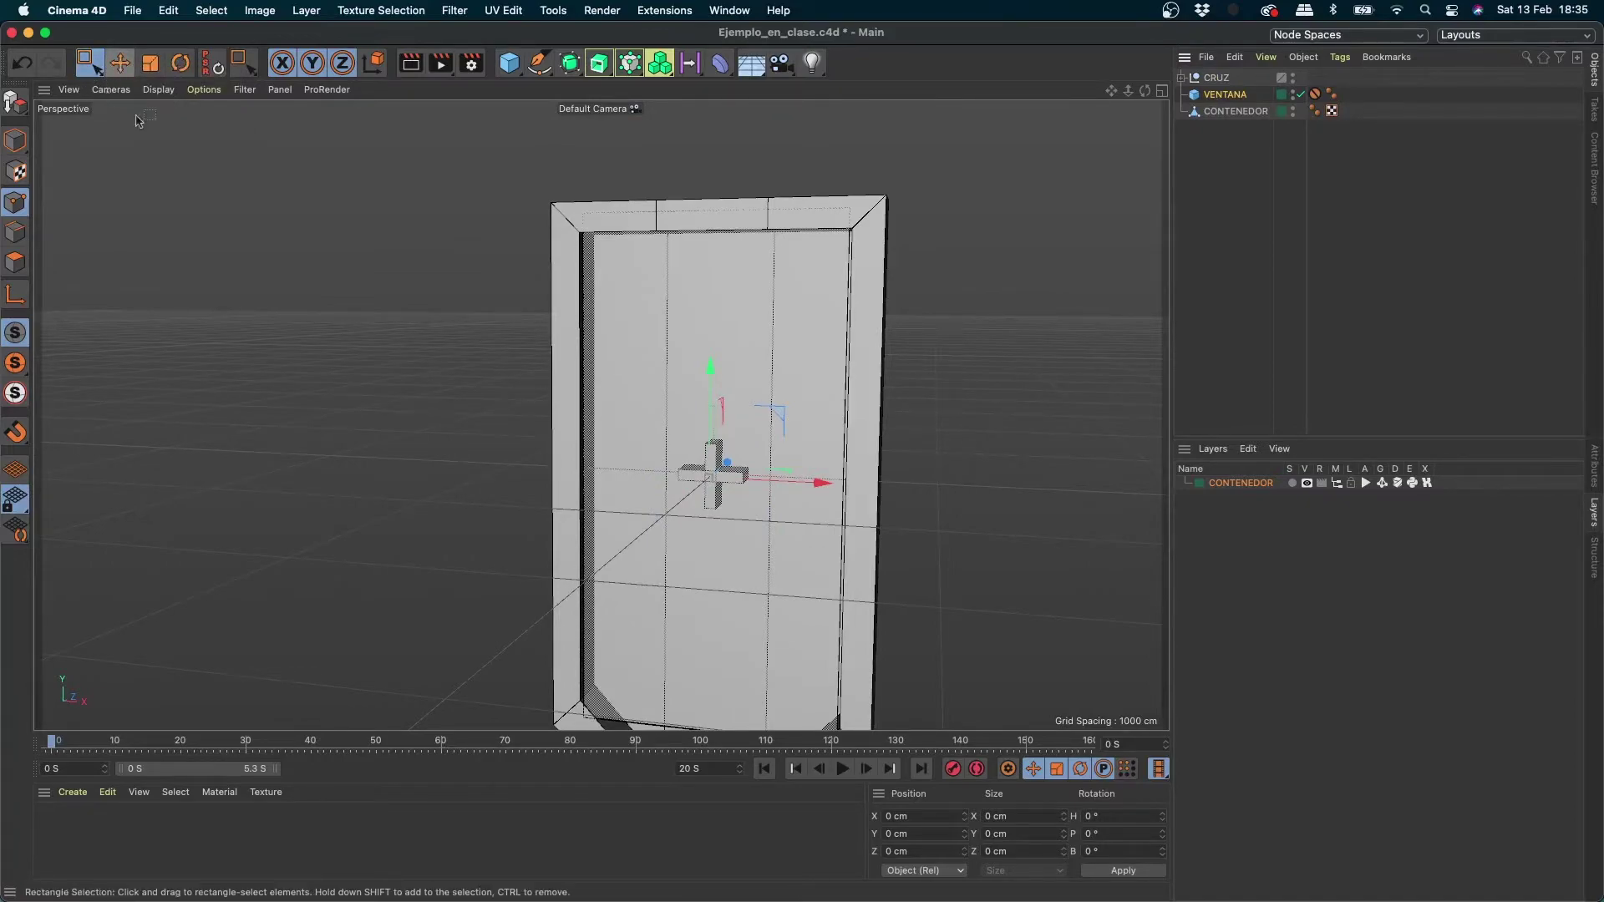
click(1233, 80)
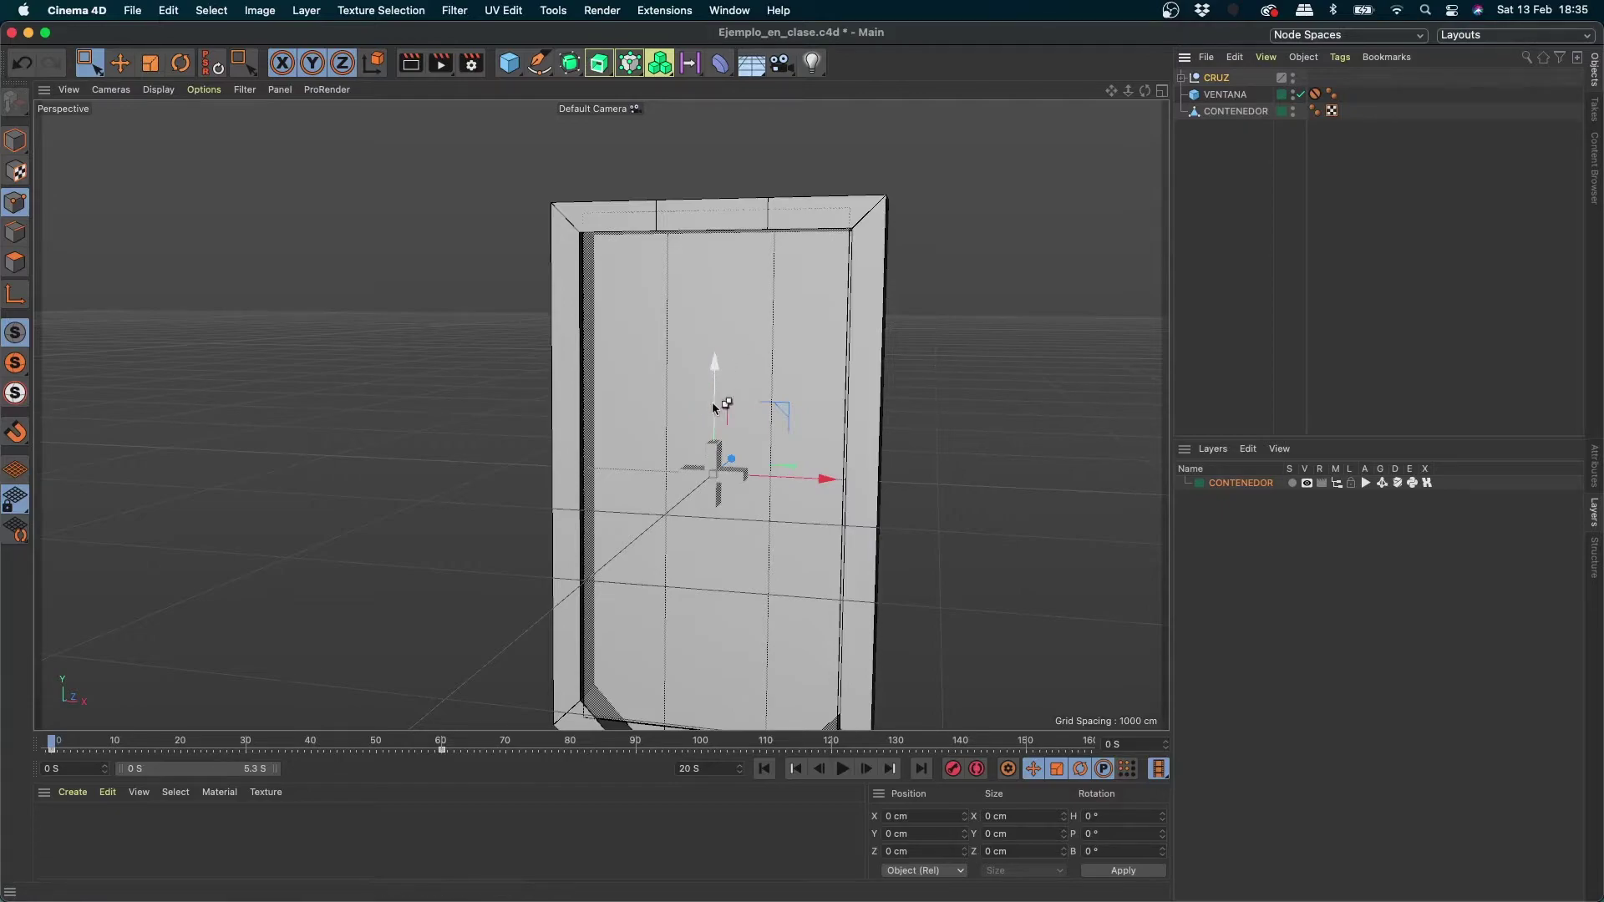
ctrl+drag(716, 420, 725, 292)
drag(823, 351, 718, 350)
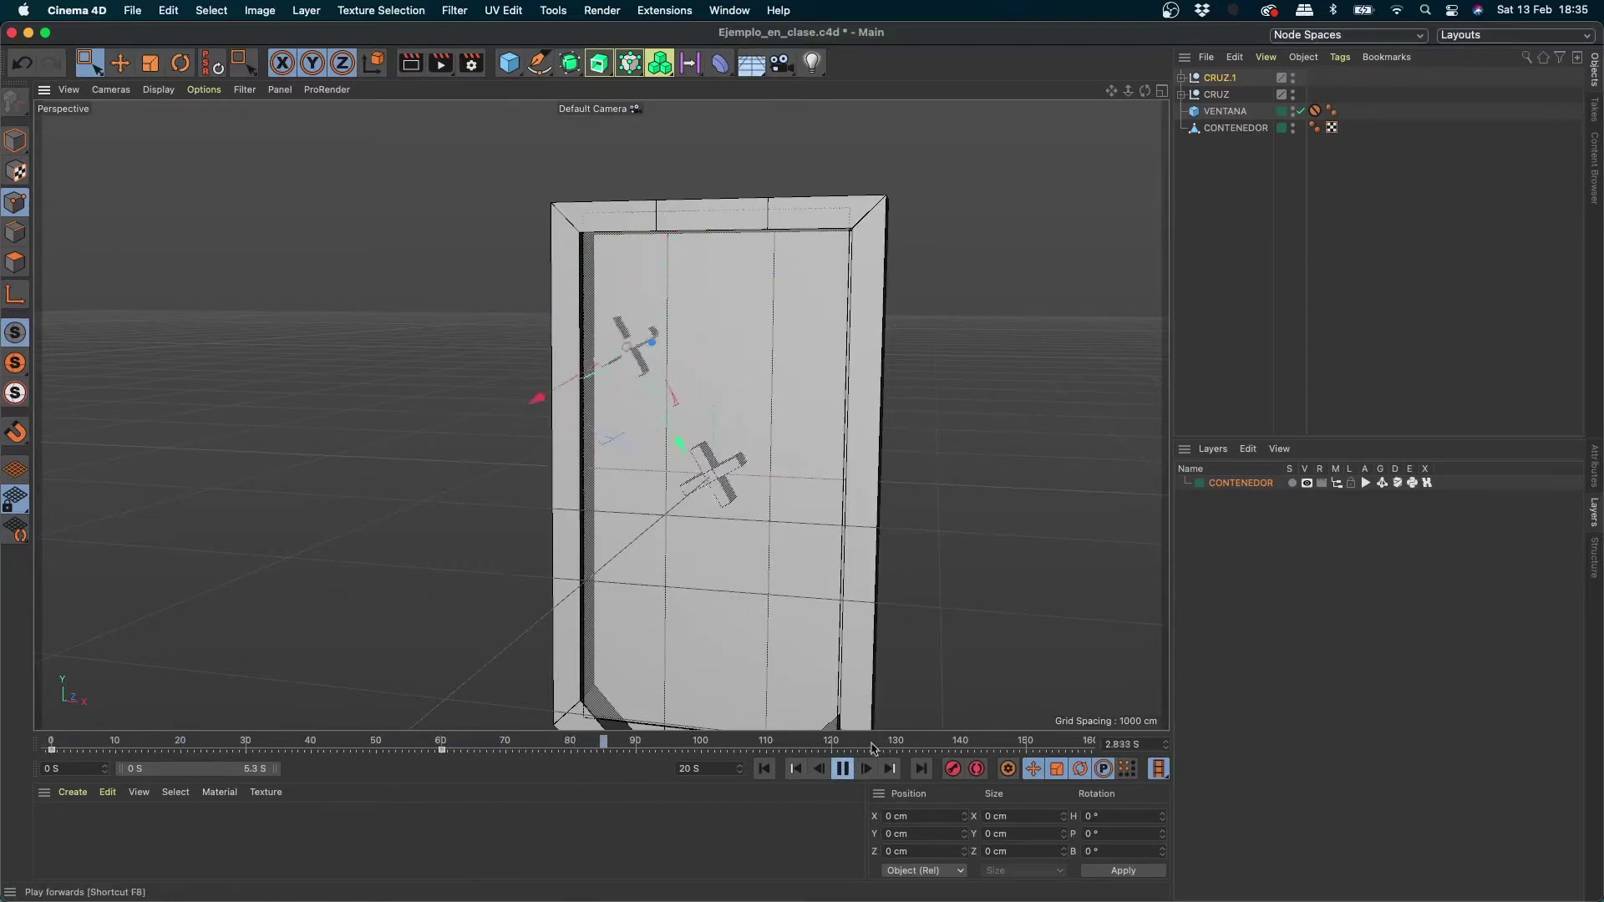
click(1193, 405)
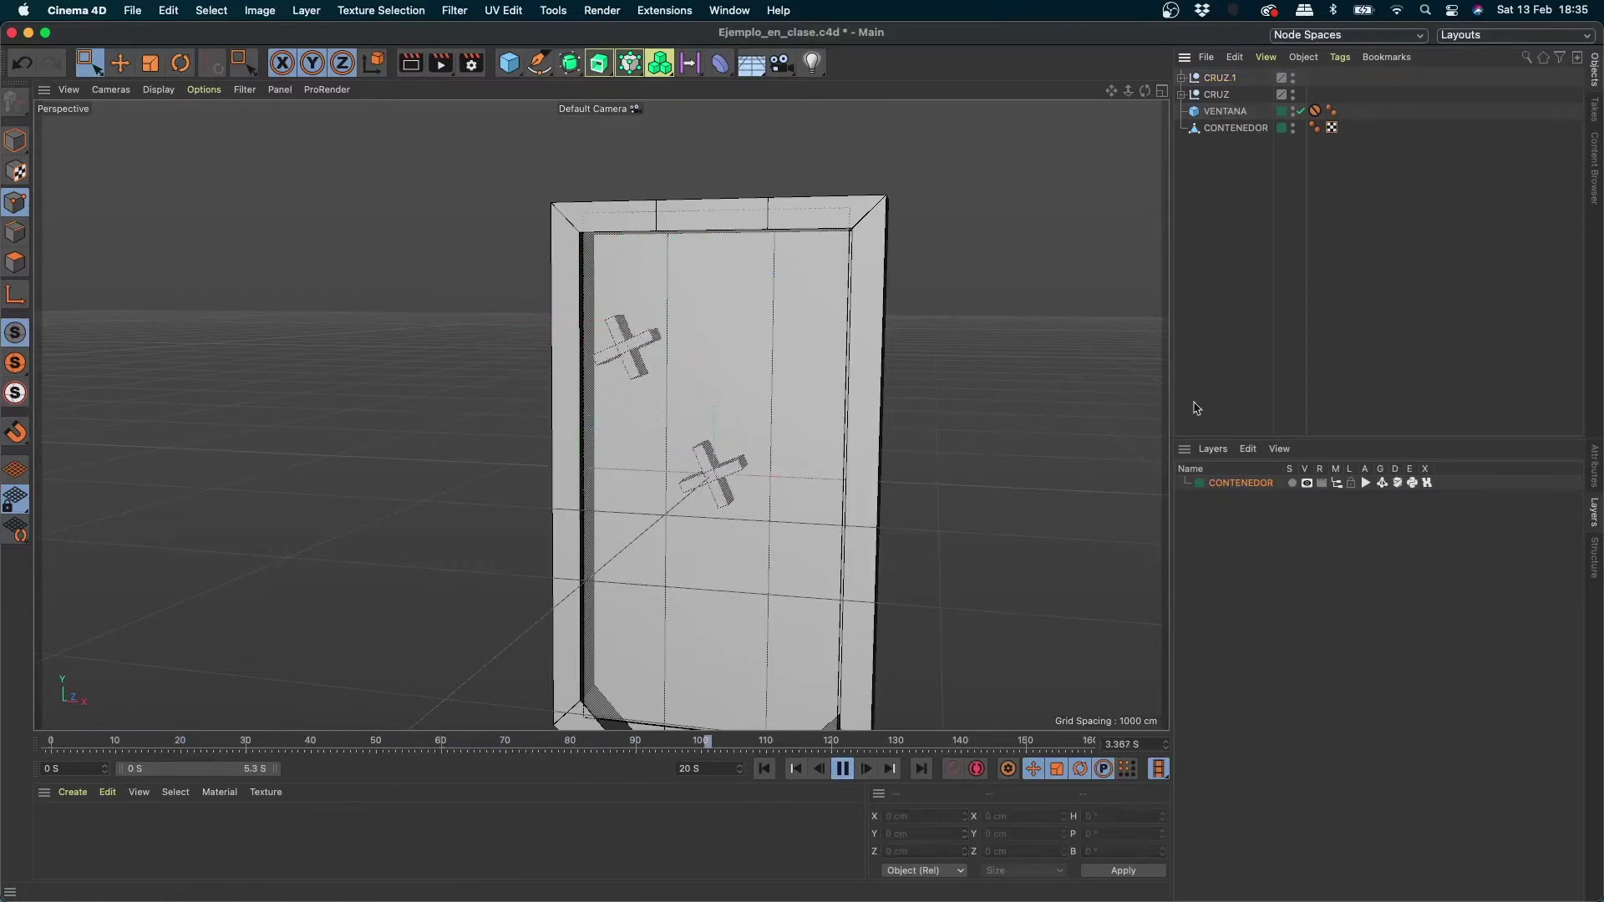
click(844, 769)
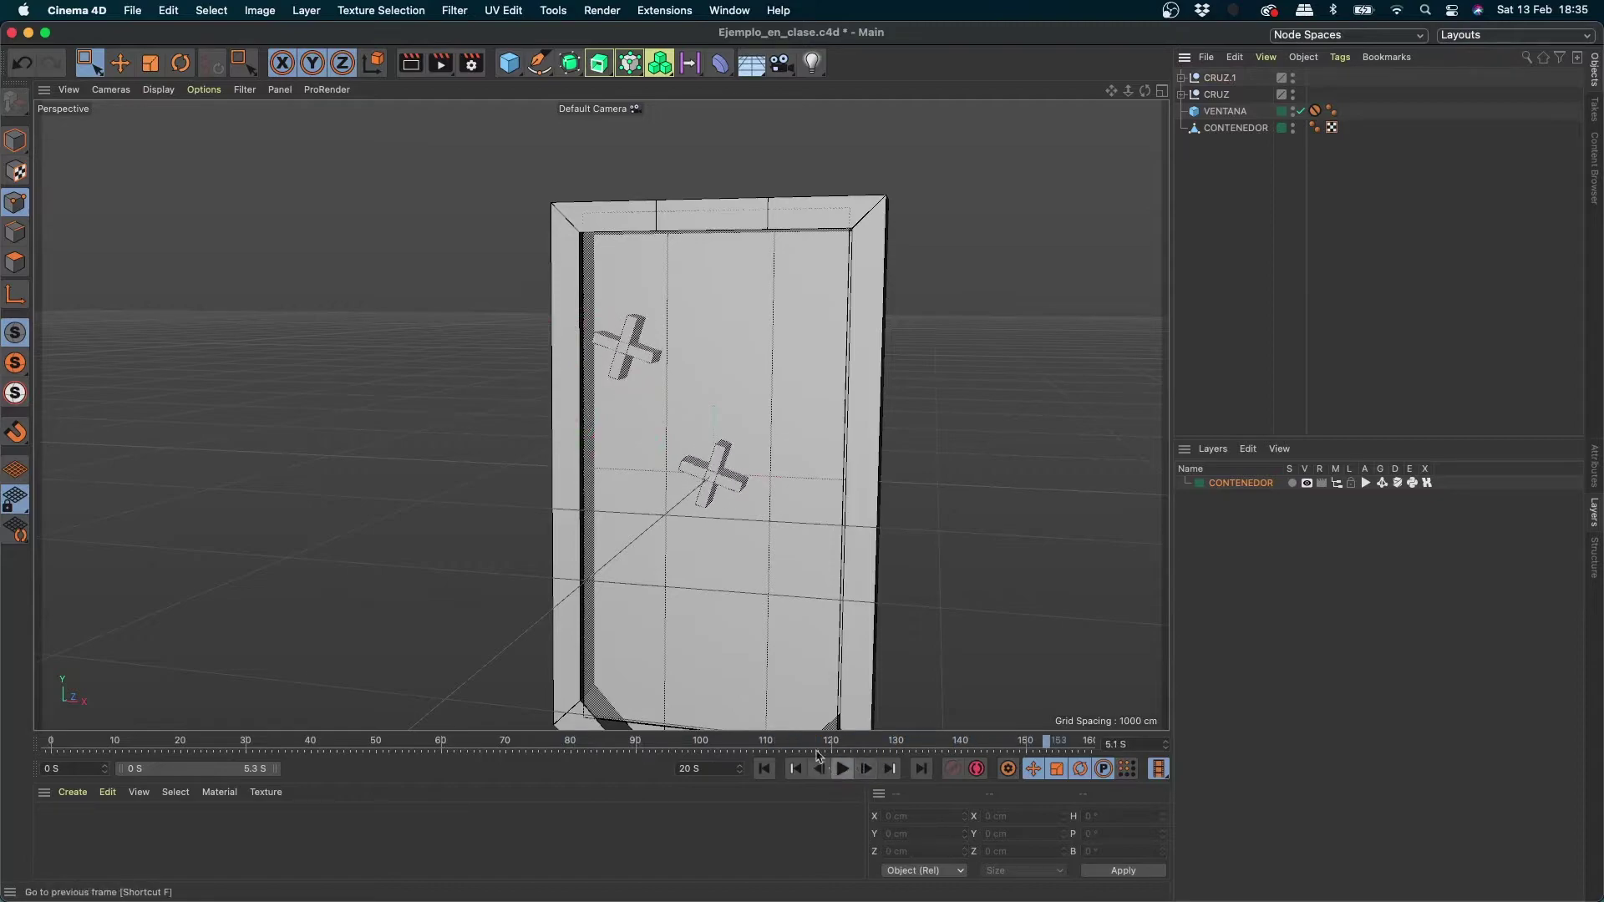
Step: Duplicate the upper-left cross at frame 0 straight down into the lower-left area of the container
click(763, 769)
click(1218, 77)
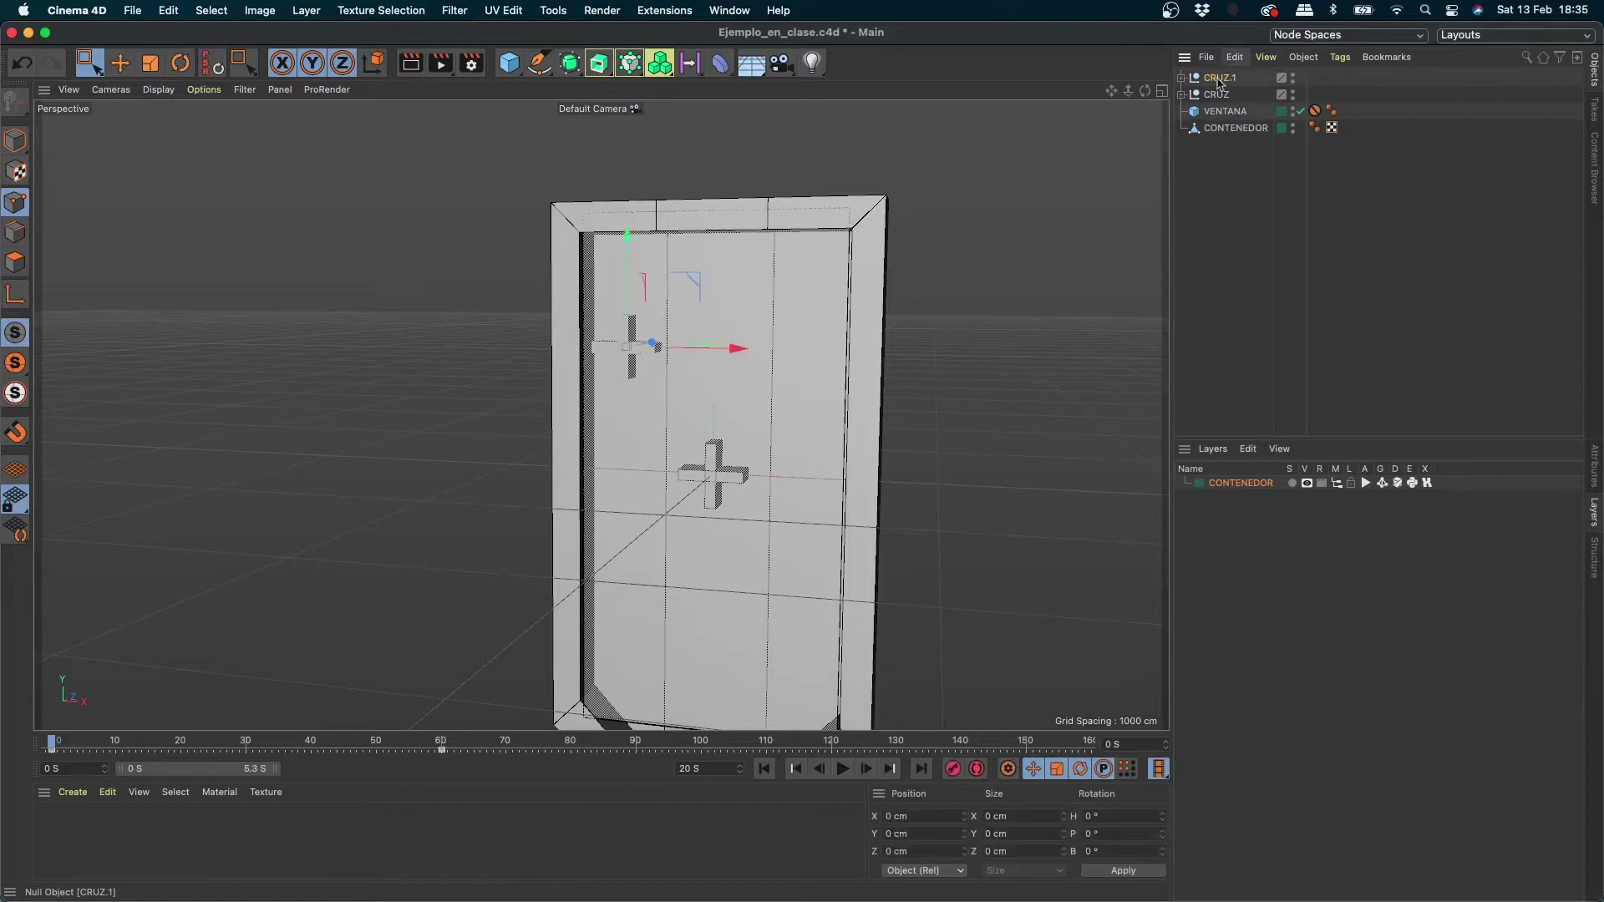
ctrl+drag(628, 250, 630, 544)
Step: Play the animation from frame 0 several times to check the spin of the three crosses
click(841, 768)
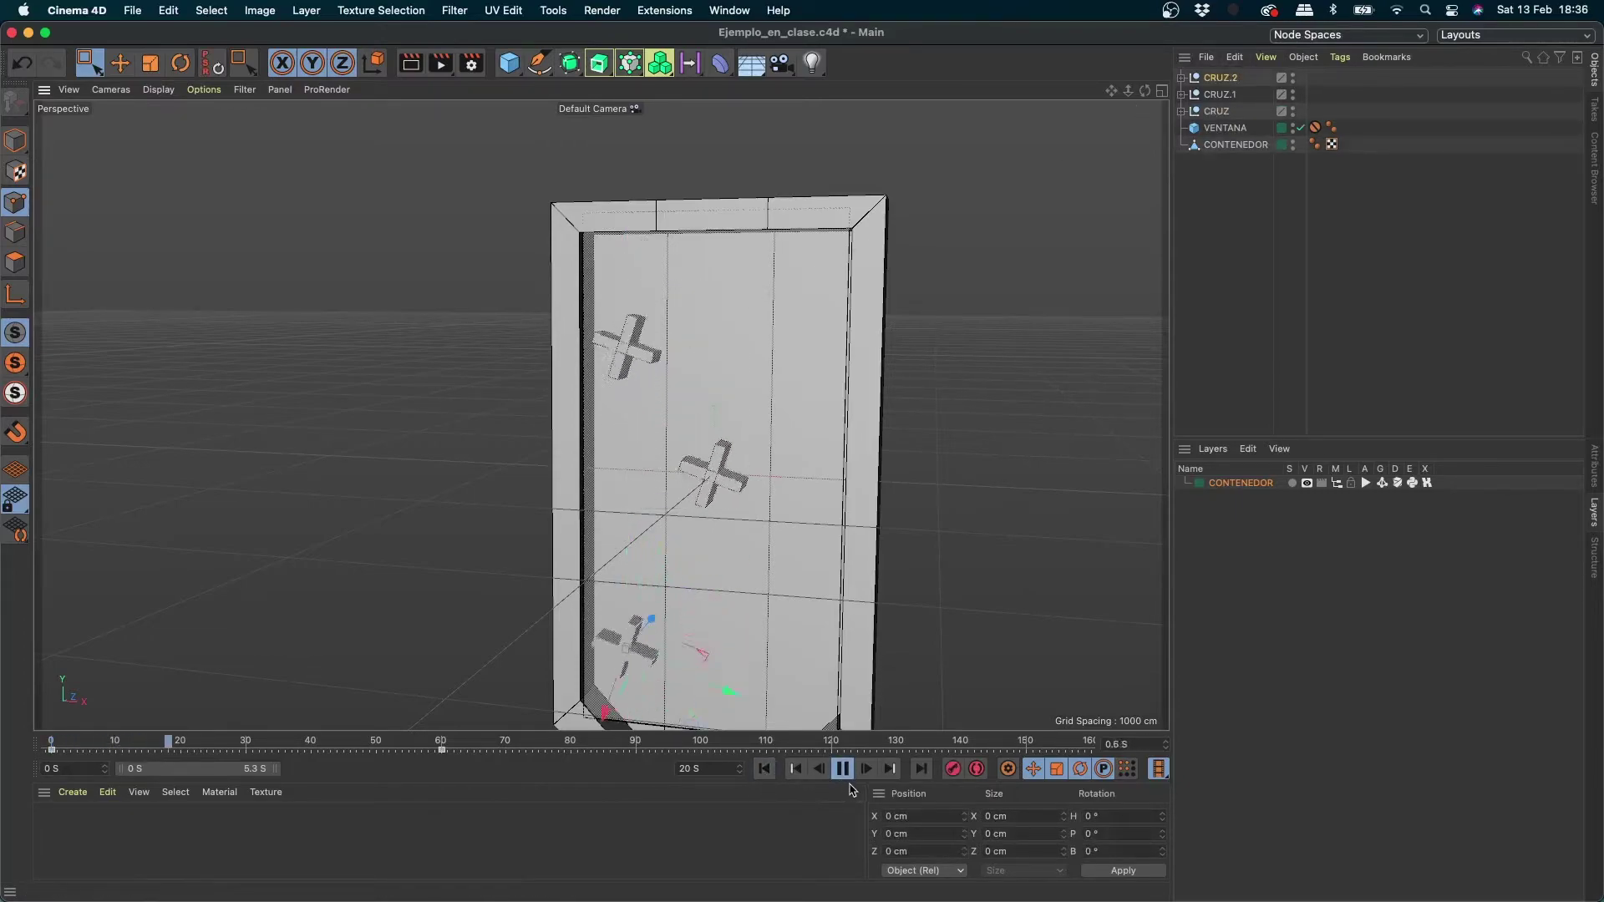
click(845, 770)
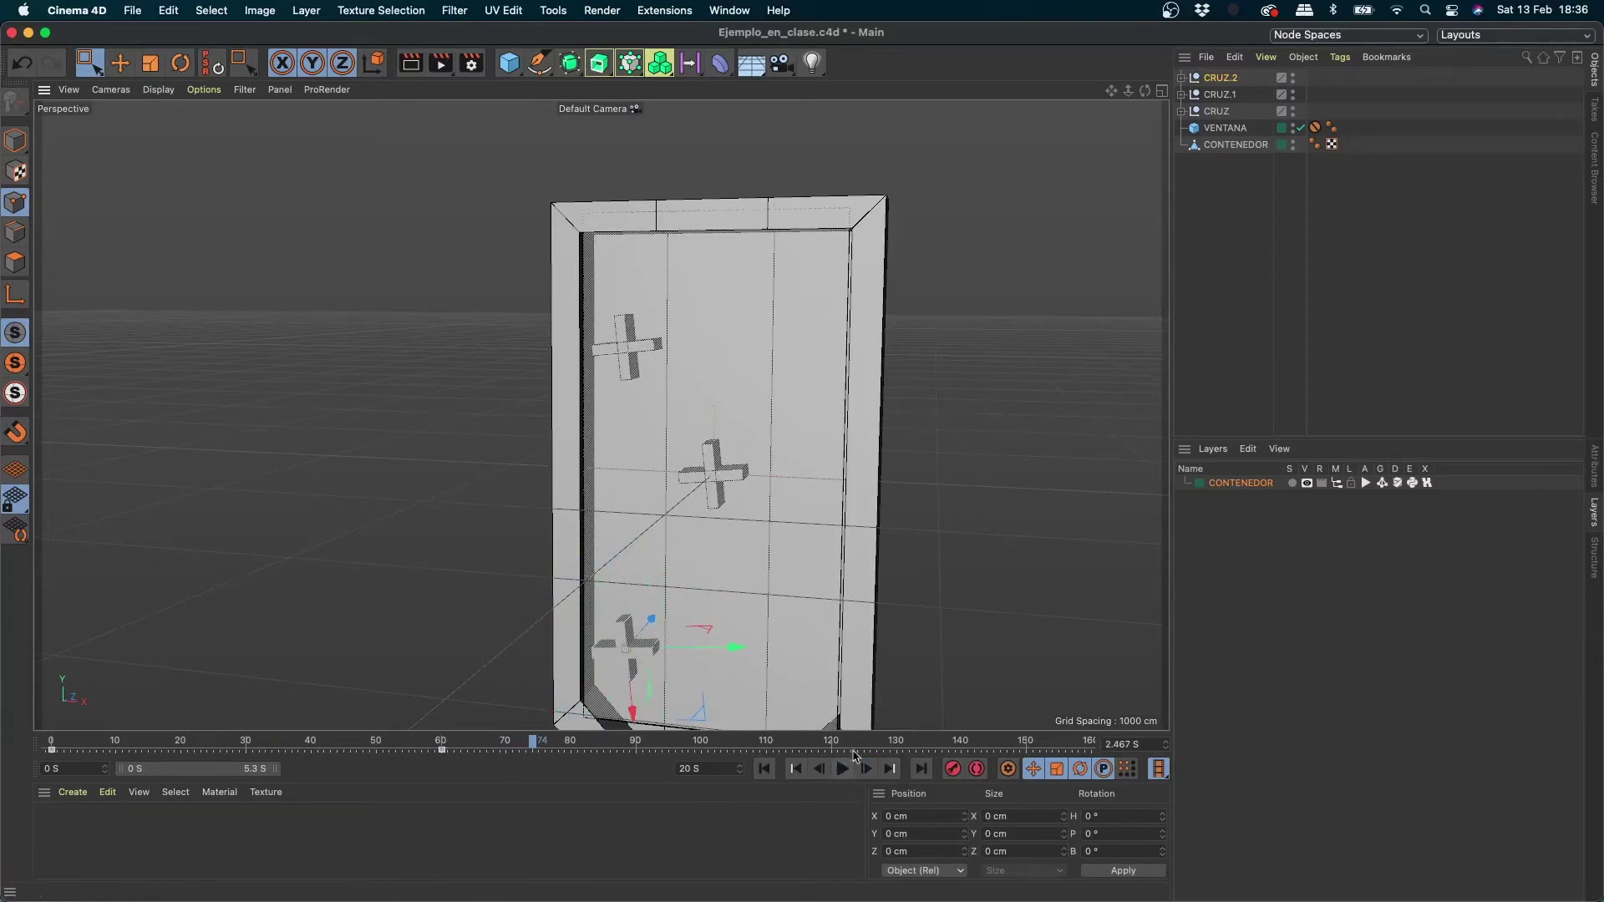
click(765, 768)
click(842, 768)
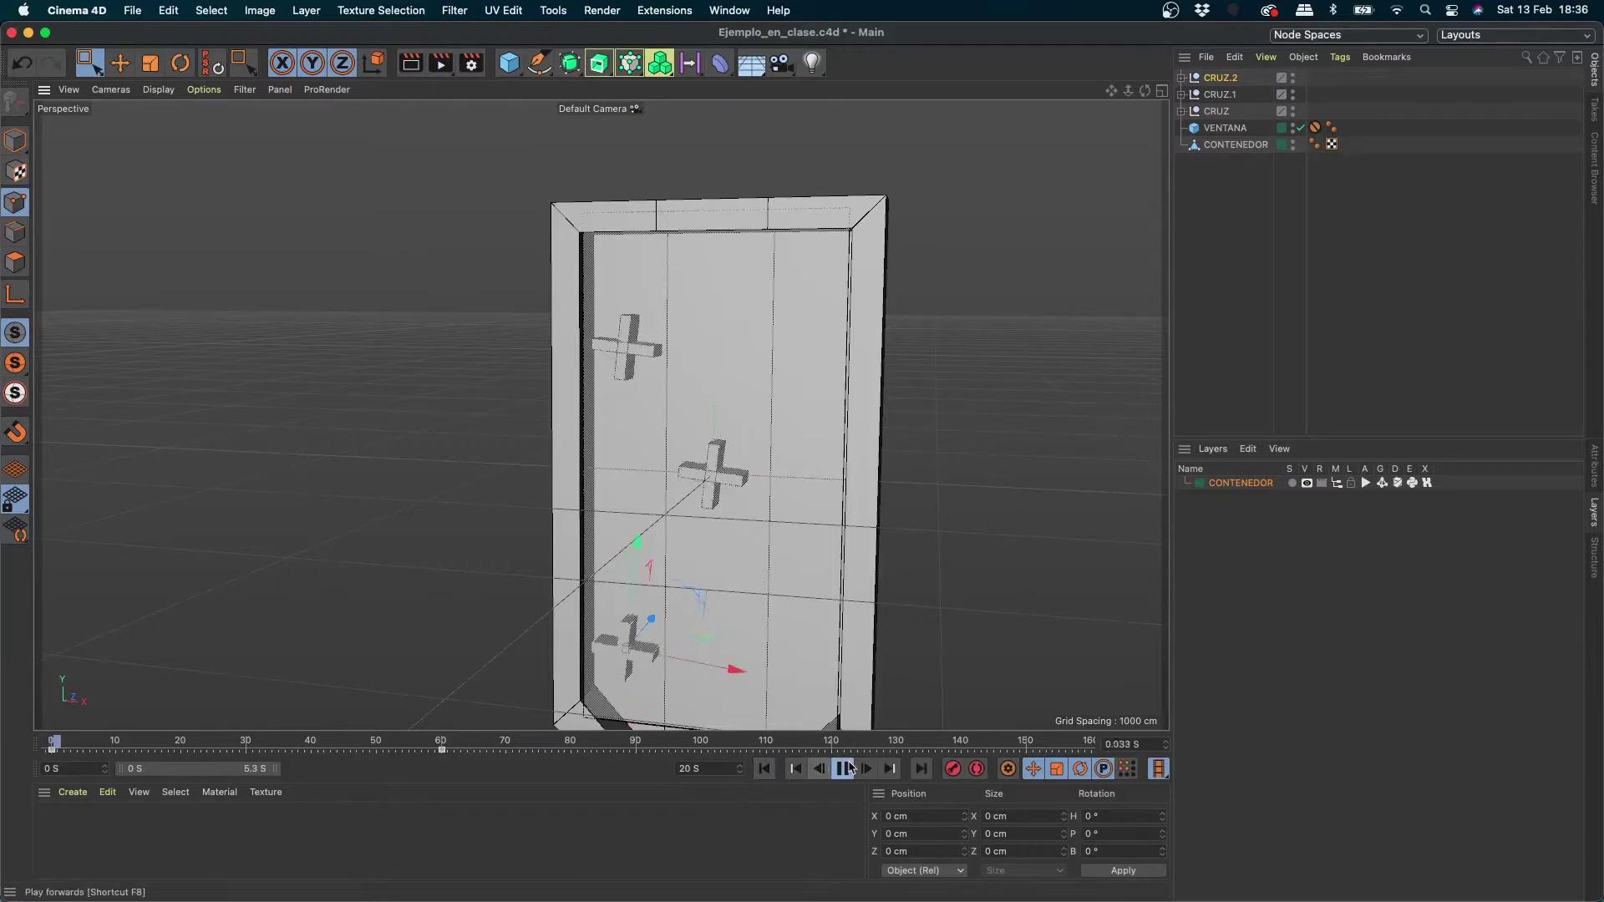
click(842, 768)
click(764, 768)
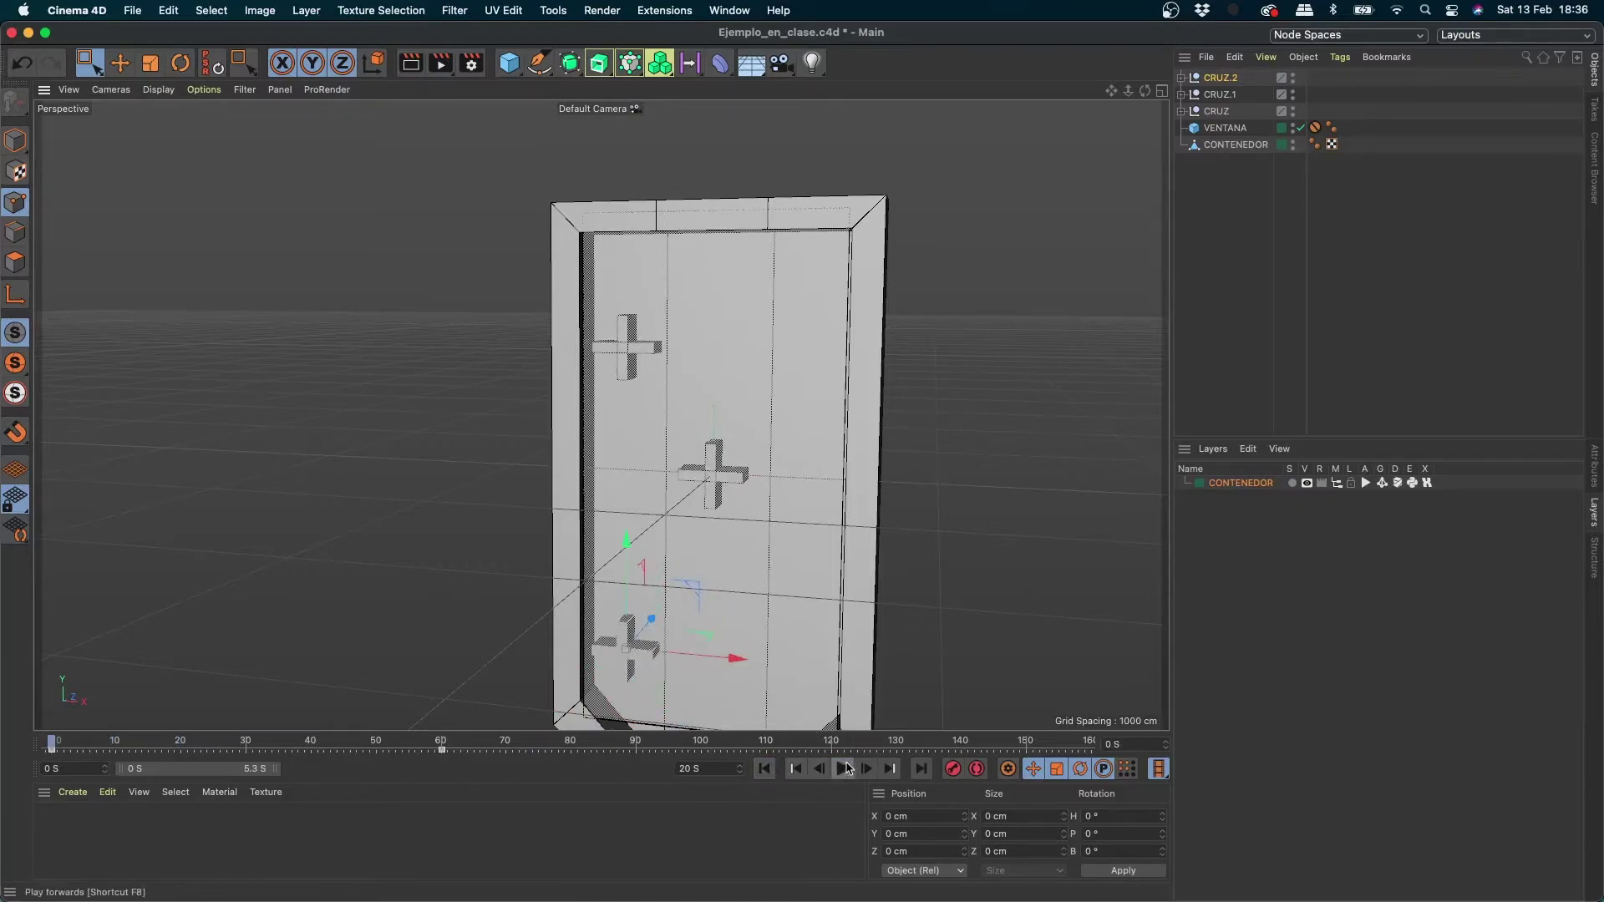
click(842, 768)
click(765, 768)
click(841, 769)
click(764, 769)
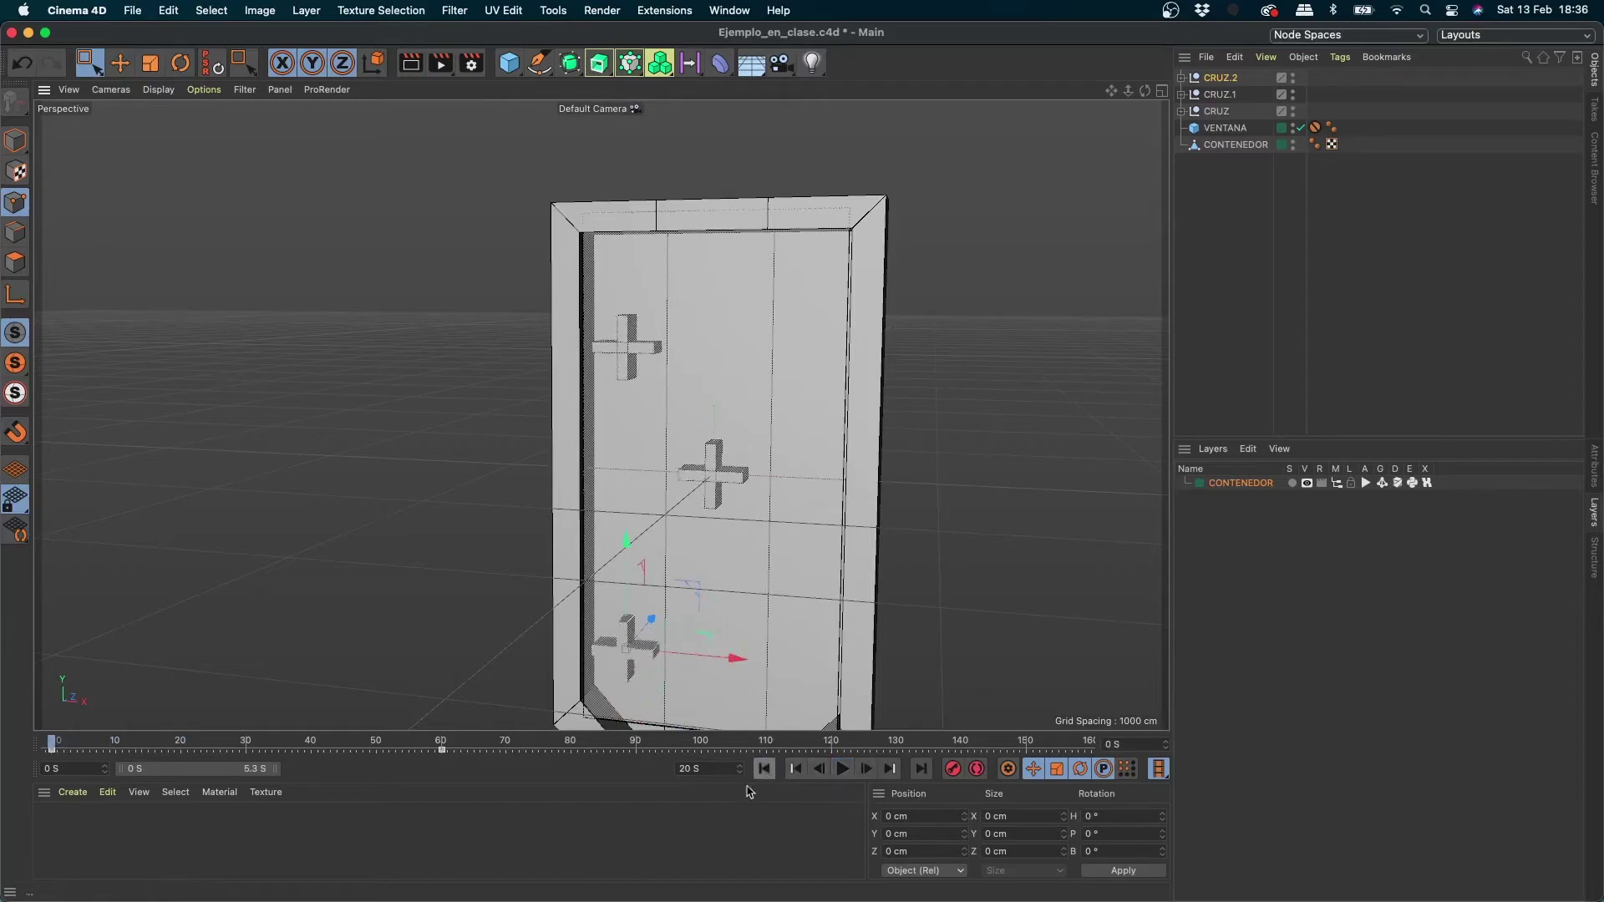
Step: Duplicate the lower-left cross upward and move the copy along X into the upper-right area of the container
ctrl+drag(628, 553, 652, 235)
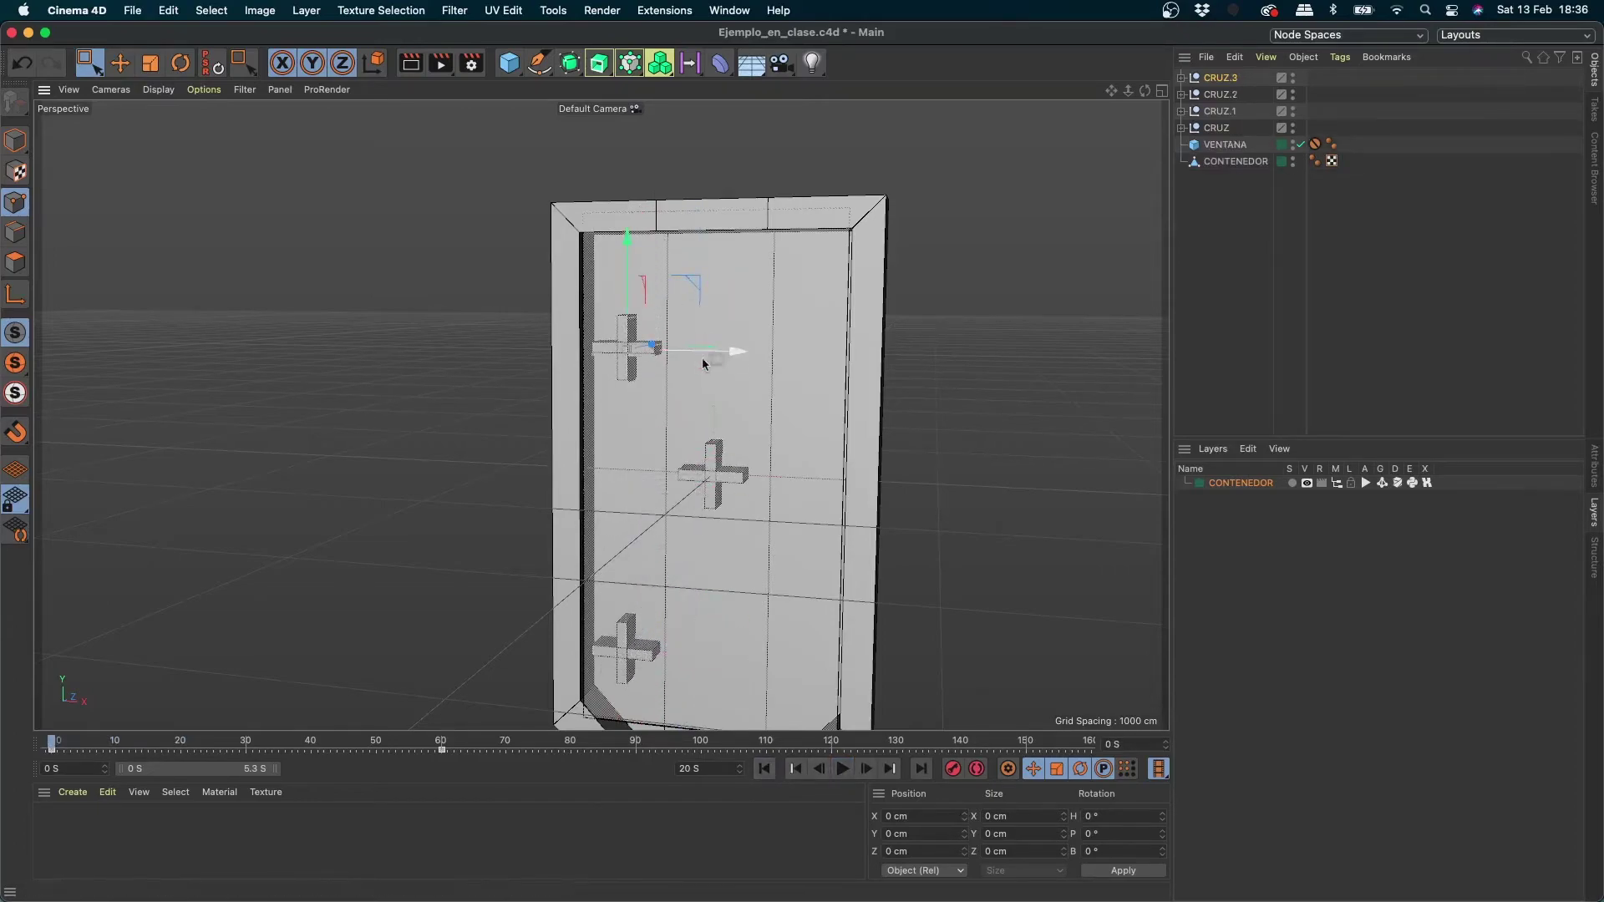
ctrl+drag(727, 357, 873, 364)
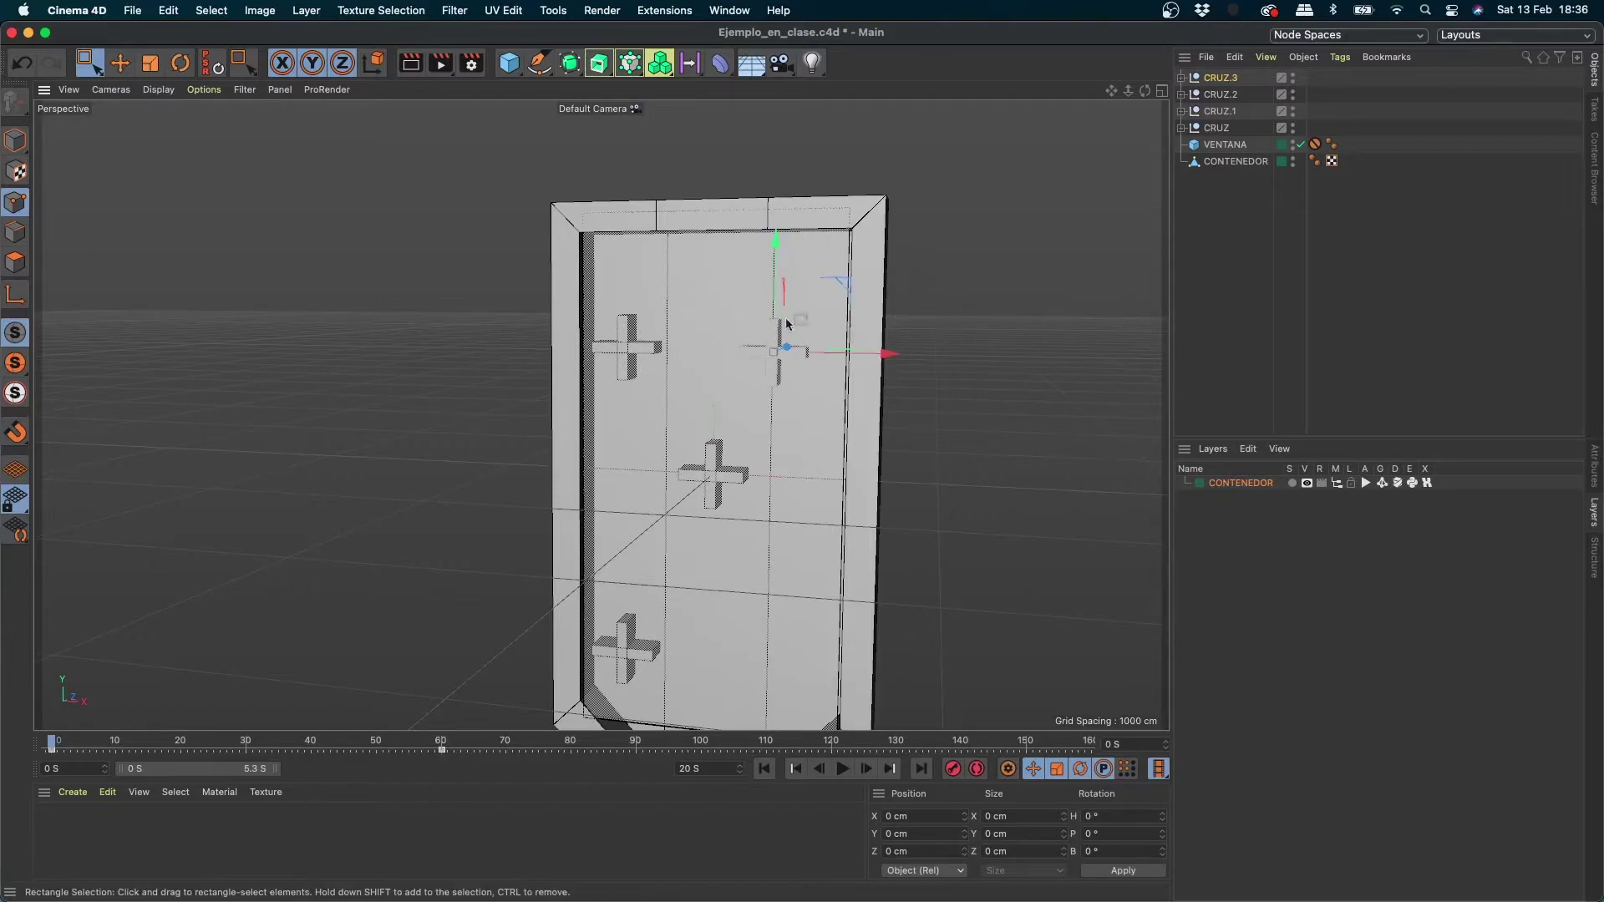
drag(862, 352, 878, 356)
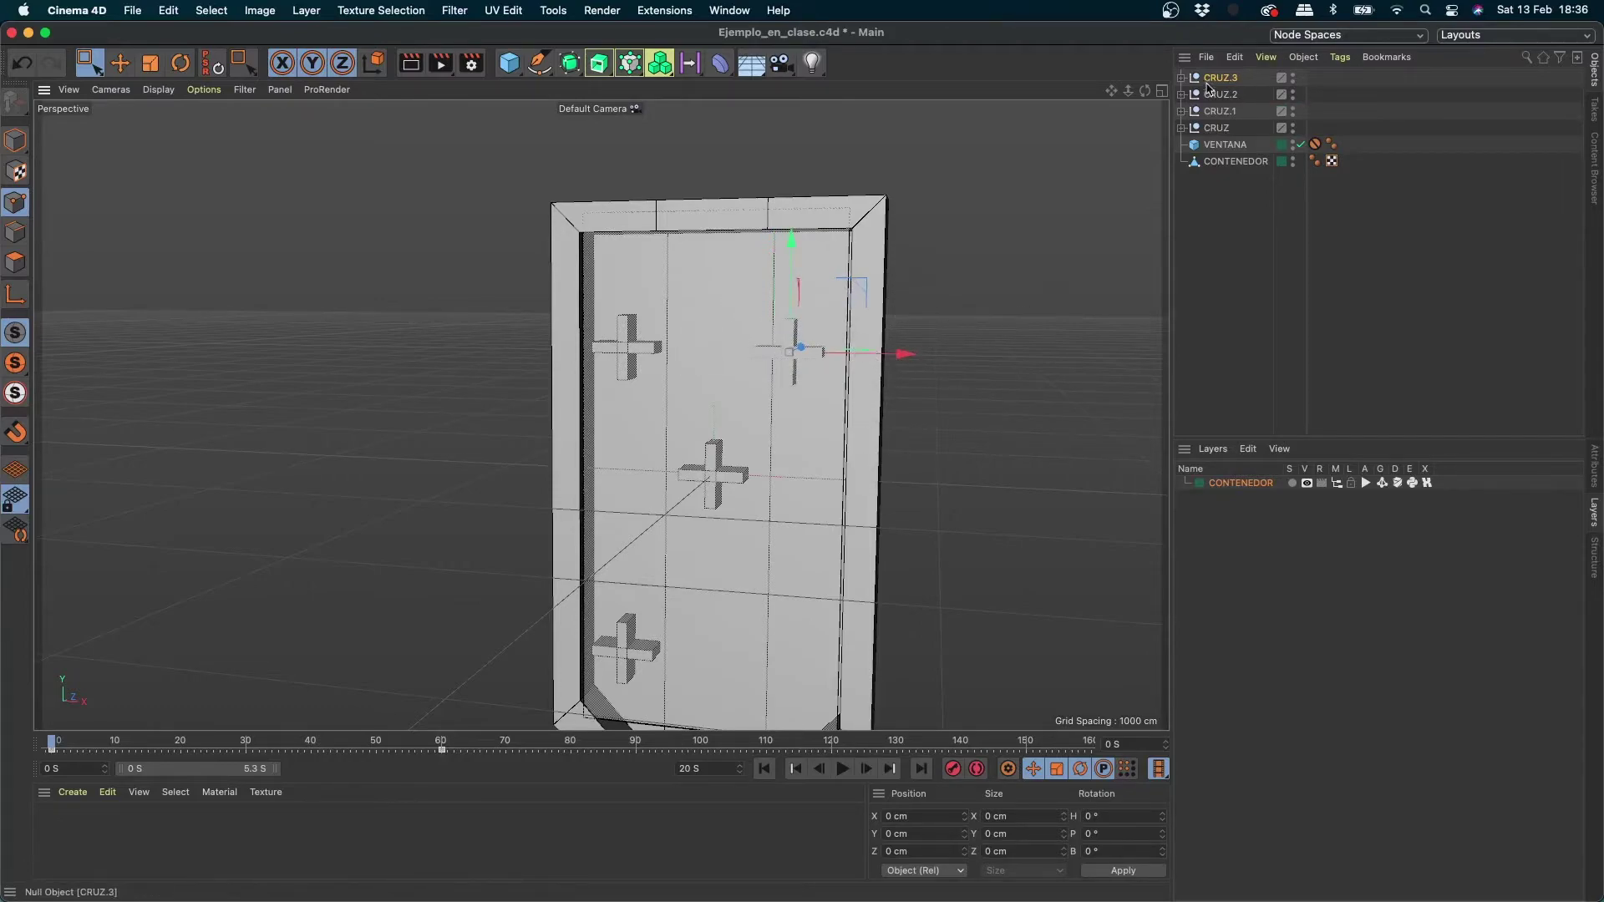
Step: Set the heading rotation of CRUZ.3 to 180° to reverse its spin and play the animation
click(1591, 477)
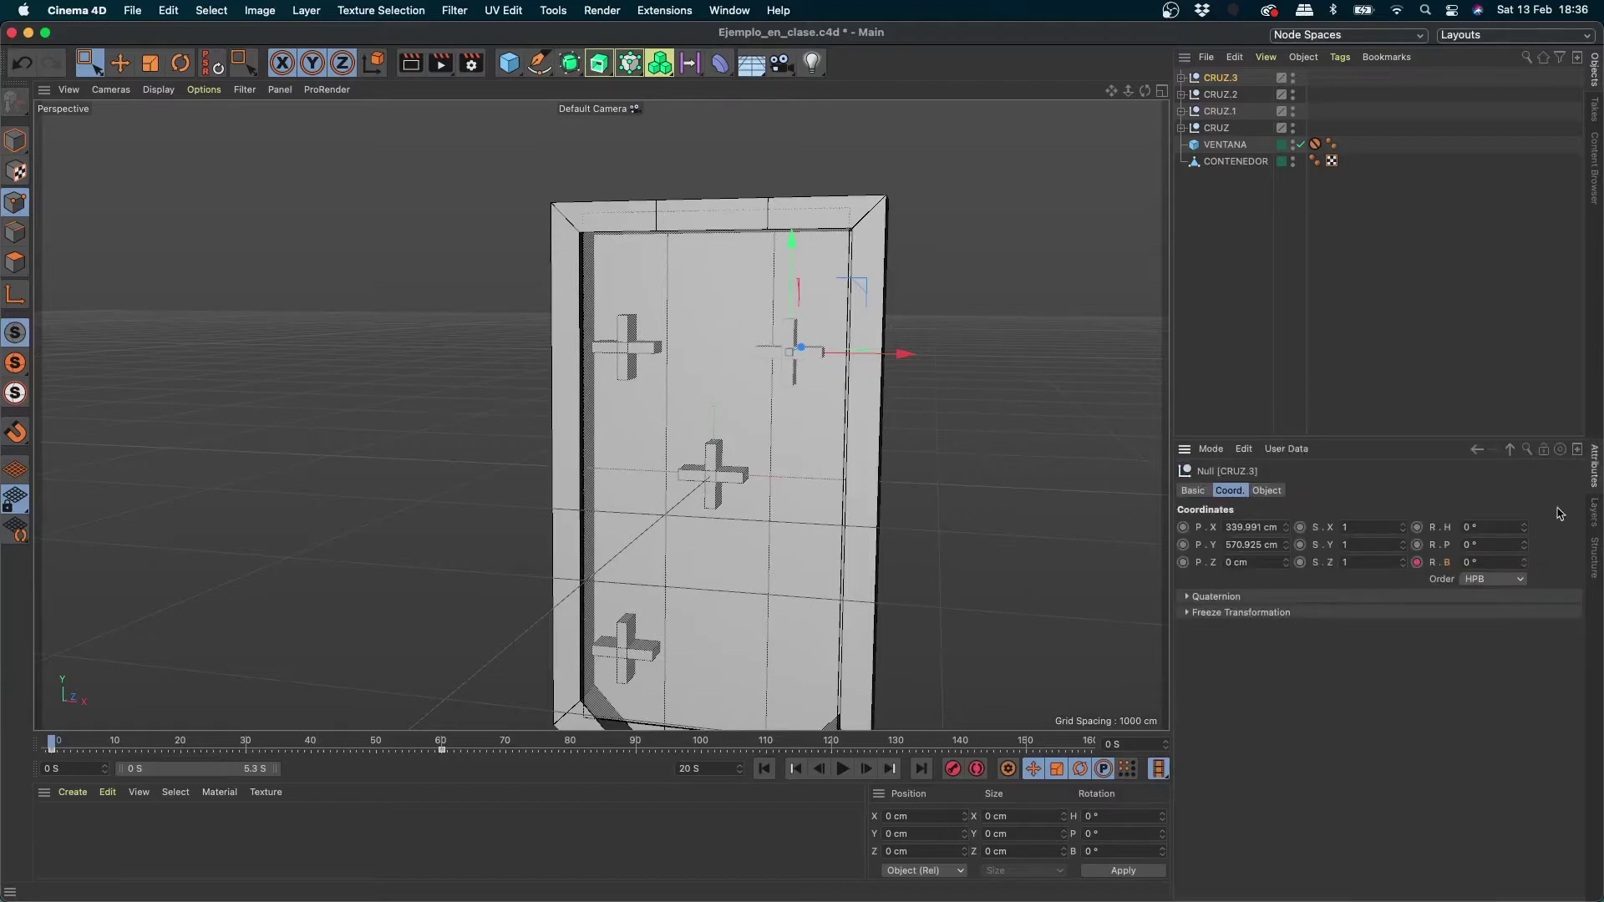
drag(1526, 546, 1525, 393)
key(super+z)
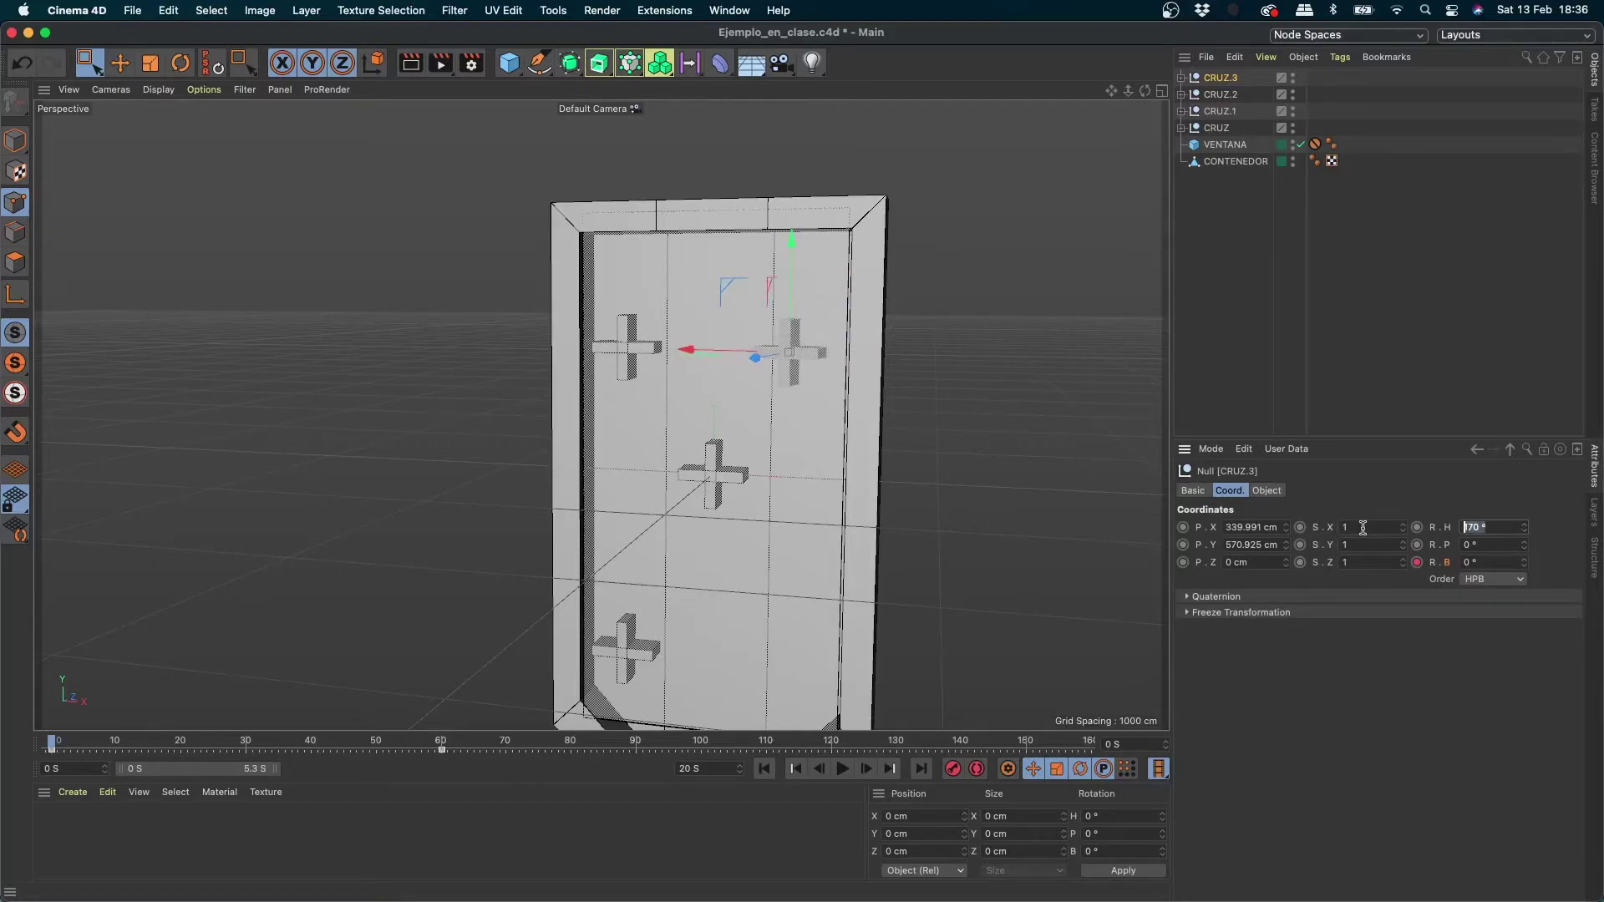
text(0)
key(Return)
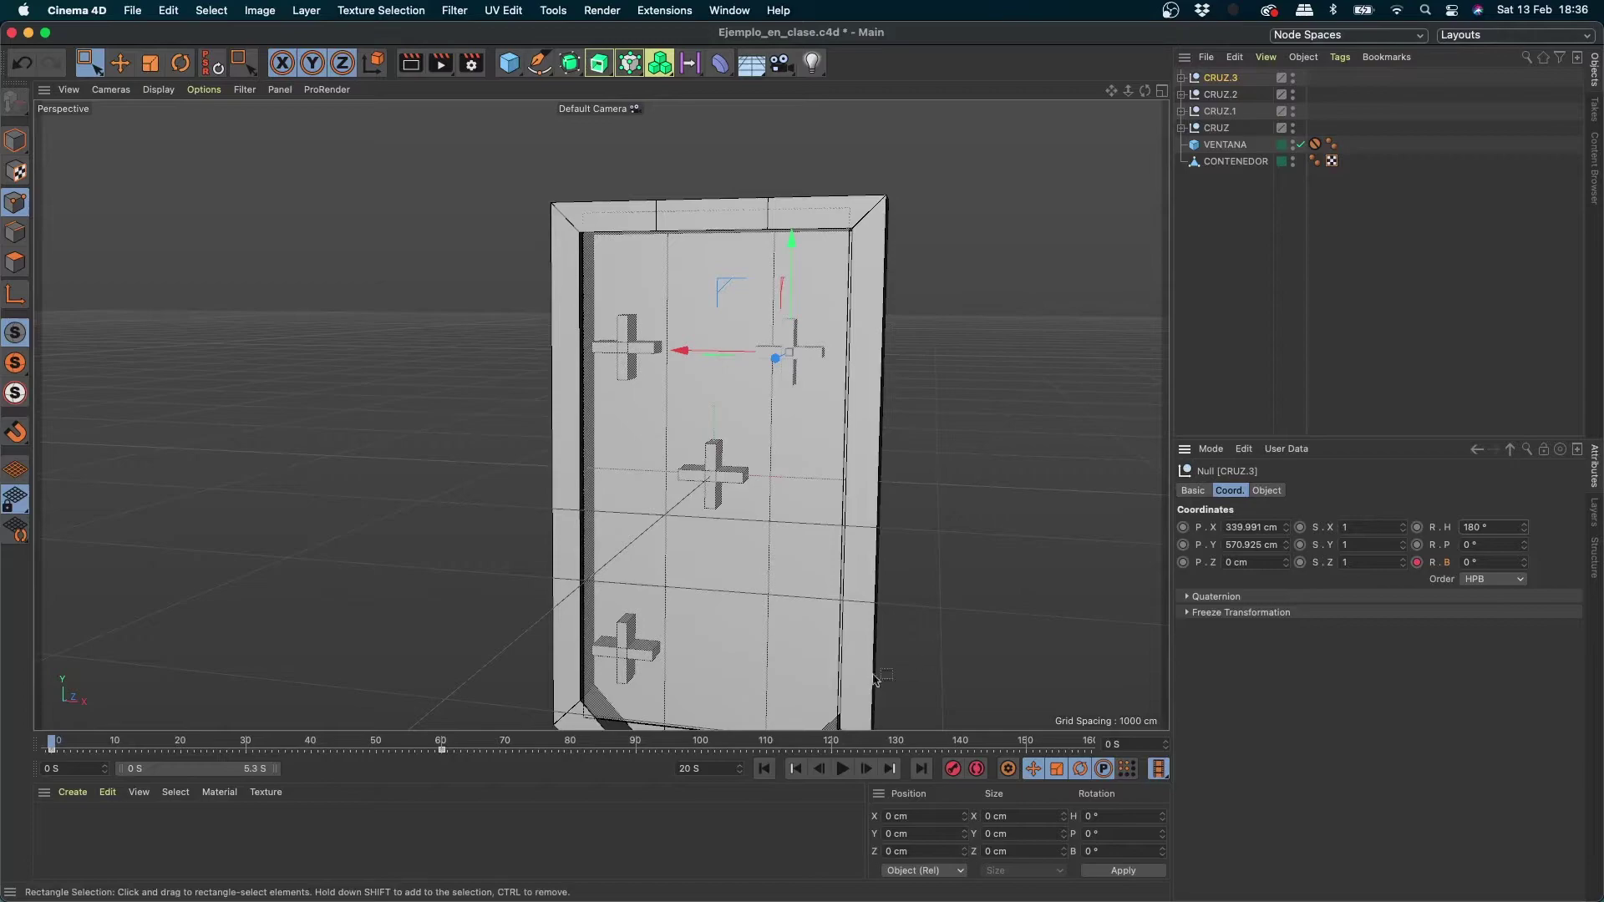
click(842, 769)
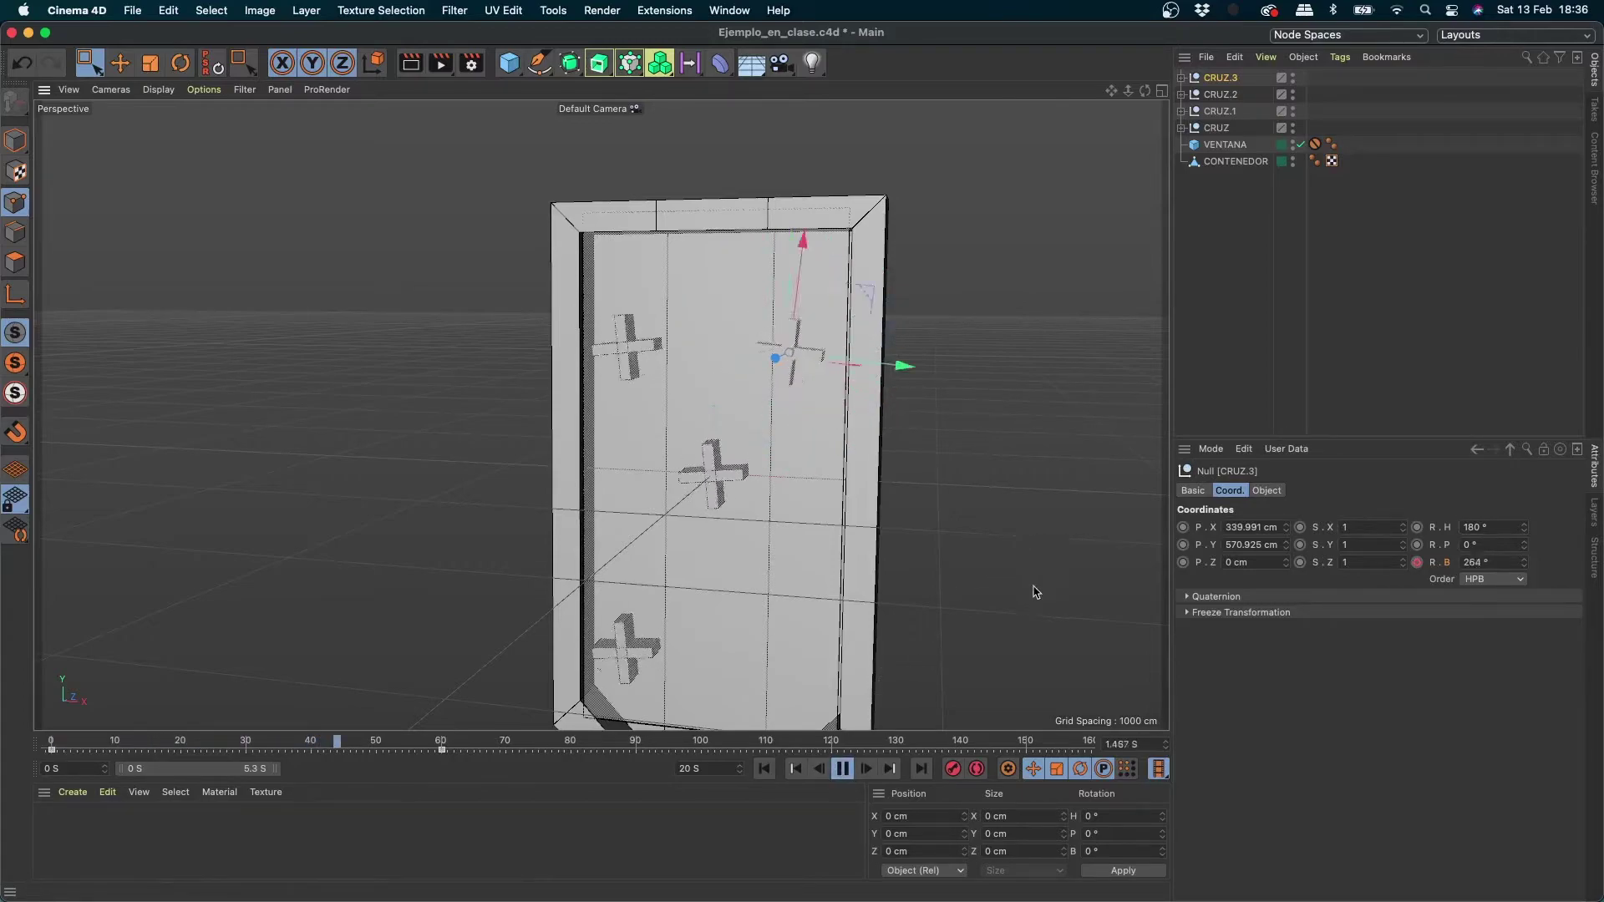
Step: Review the cross rotation animation, stop playback and return to the first frame
click(1199, 356)
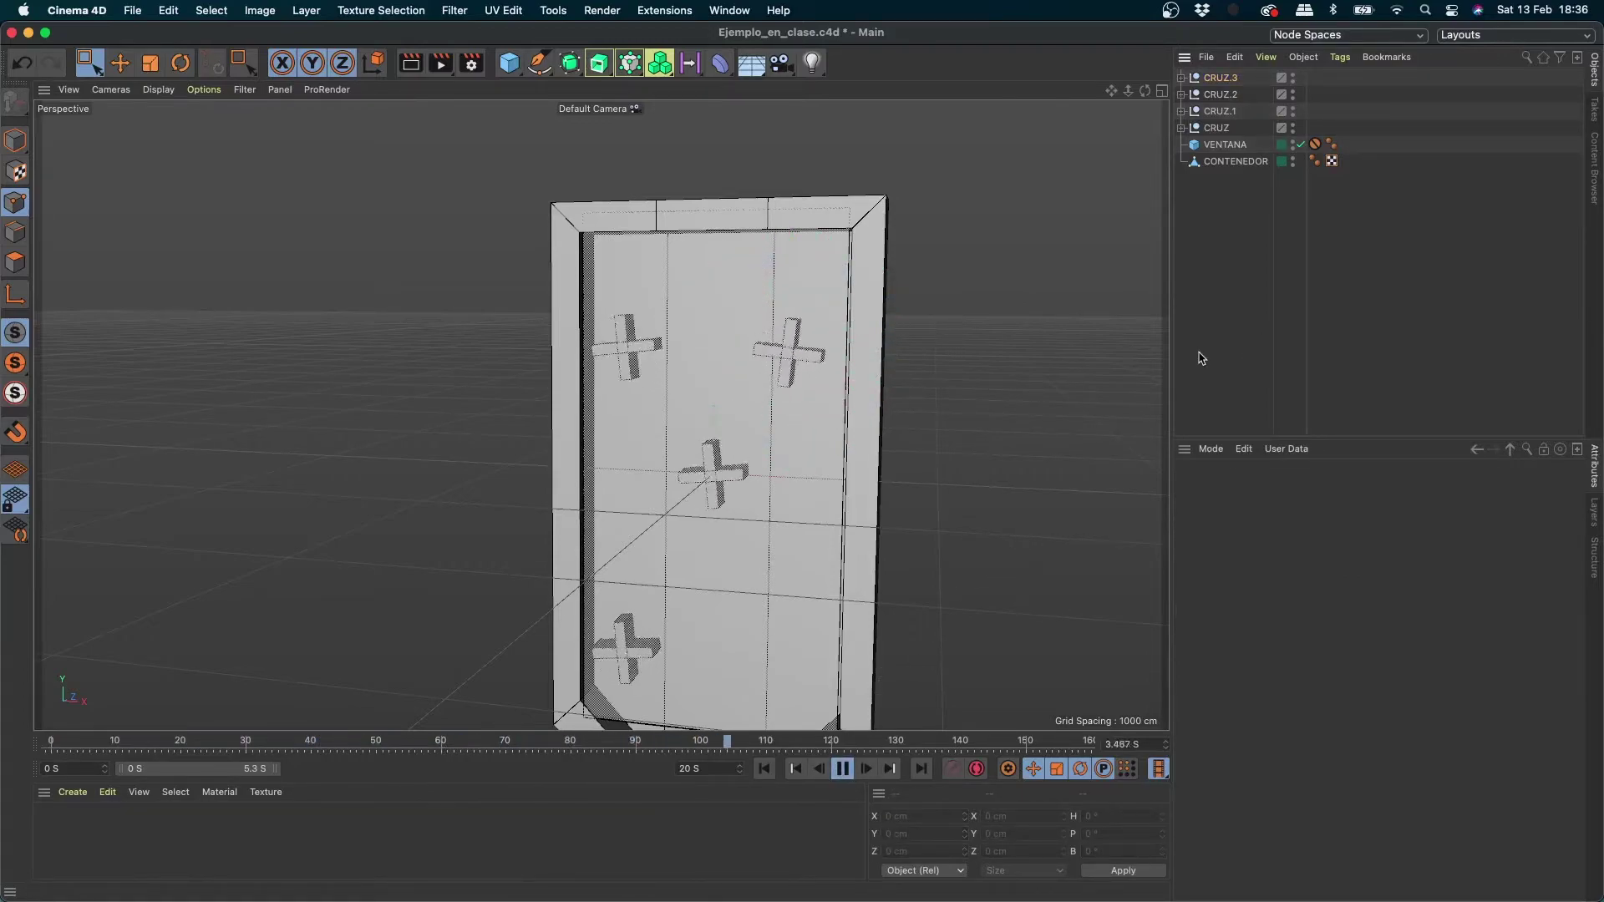
click(841, 761)
click(847, 756)
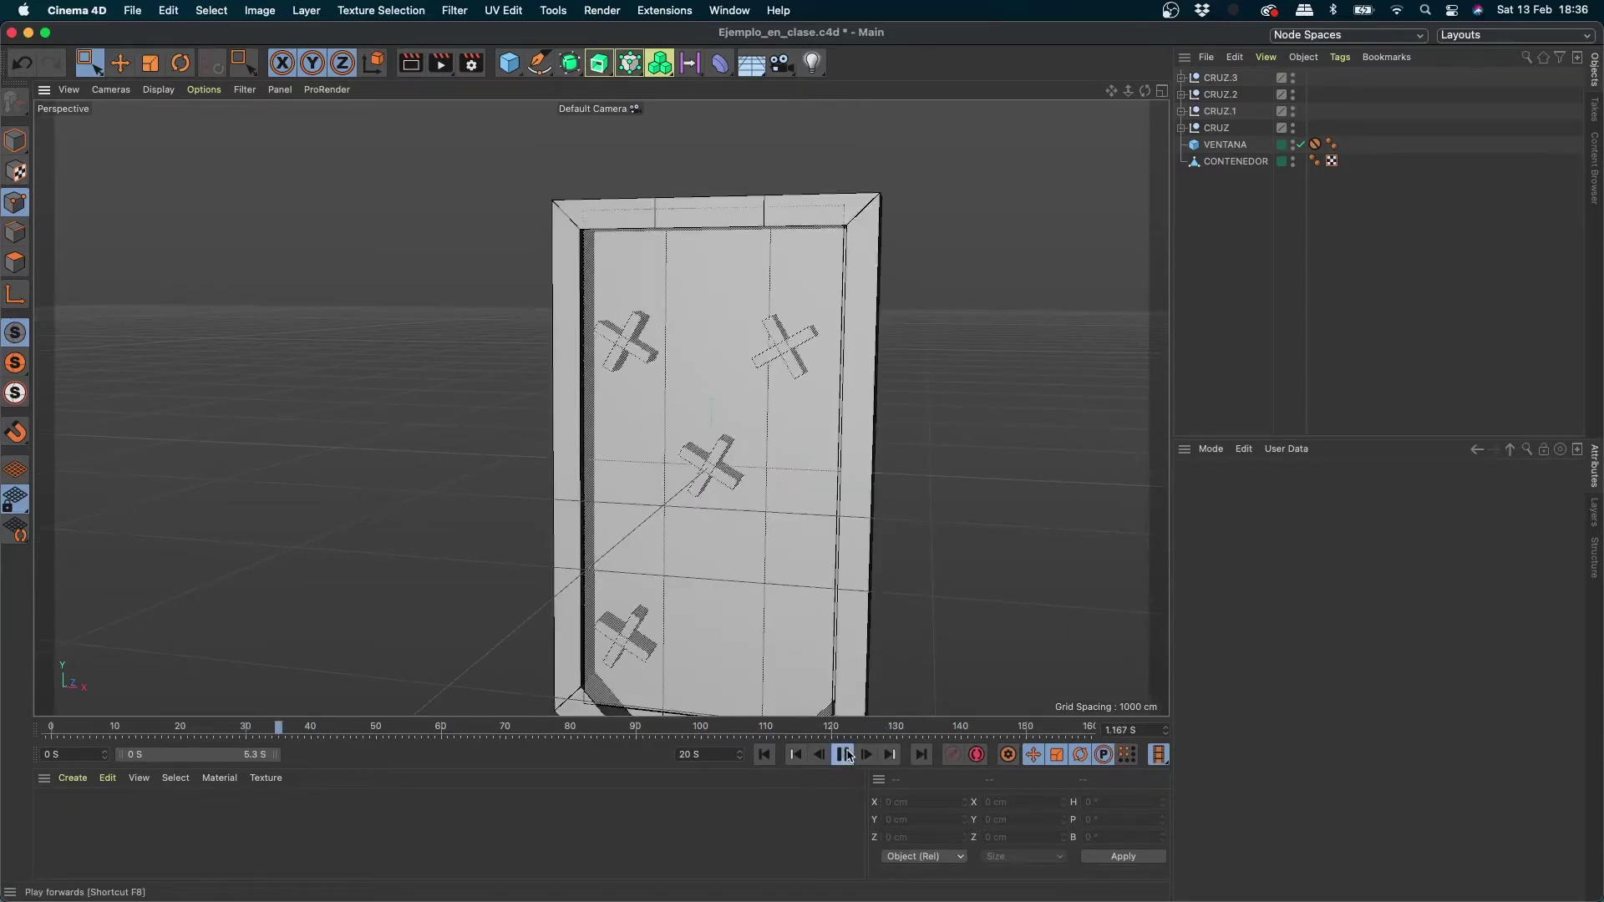
click(846, 758)
click(846, 757)
click(846, 758)
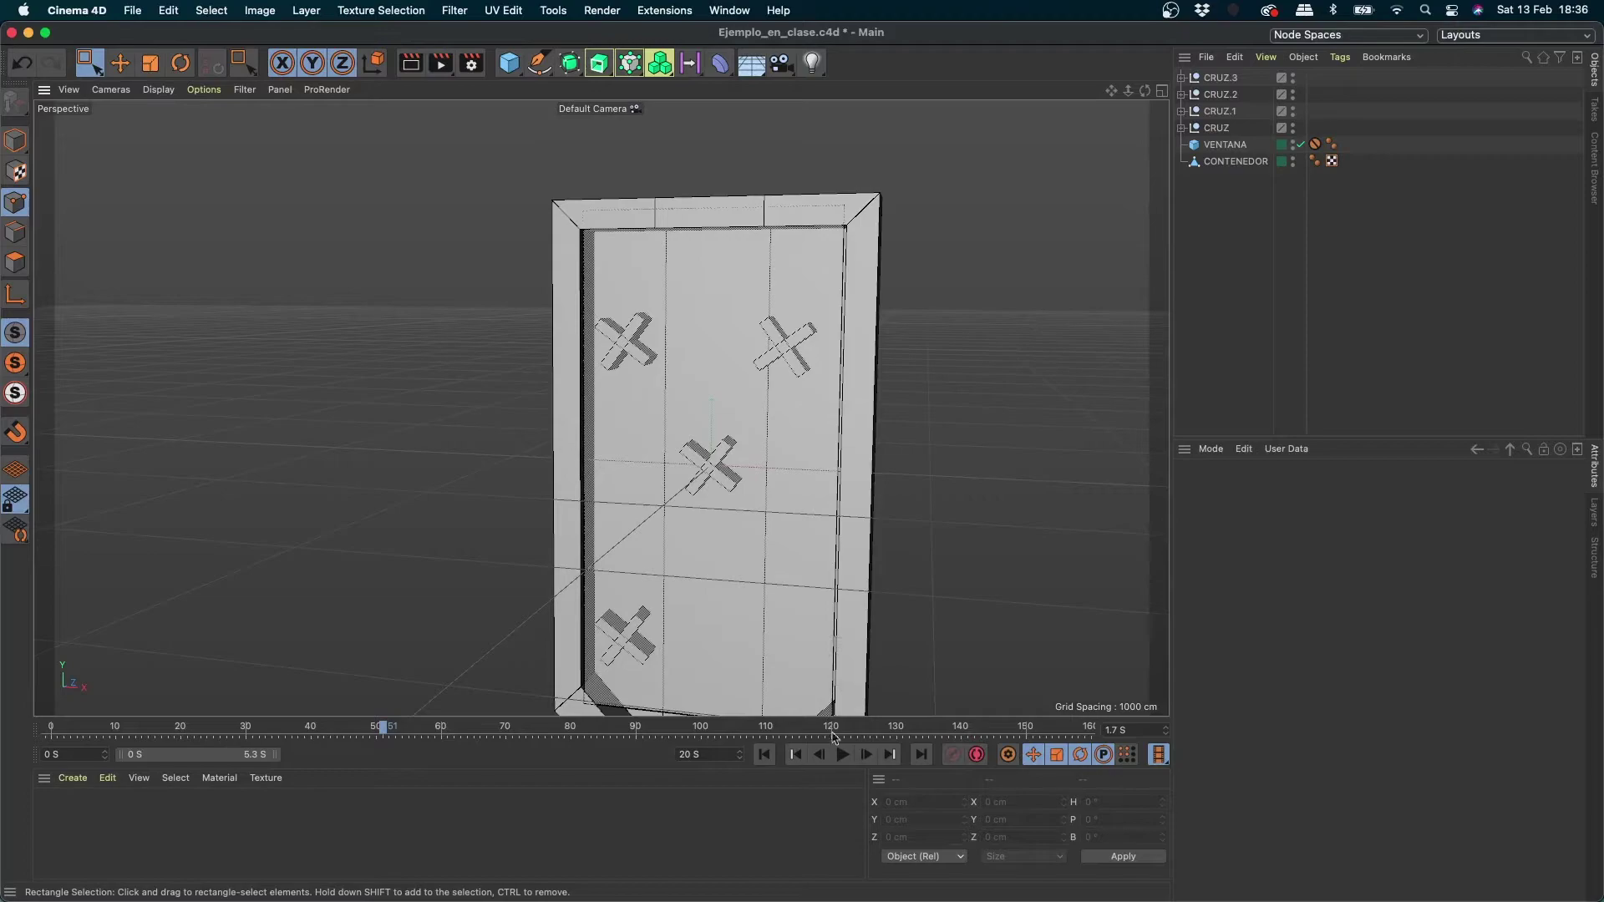
click(764, 754)
Step: Lower CRUZ.3 to about Y 333 cm, and shift the central CRUZ to about X -153 cm and slightly downward
click(1220, 80)
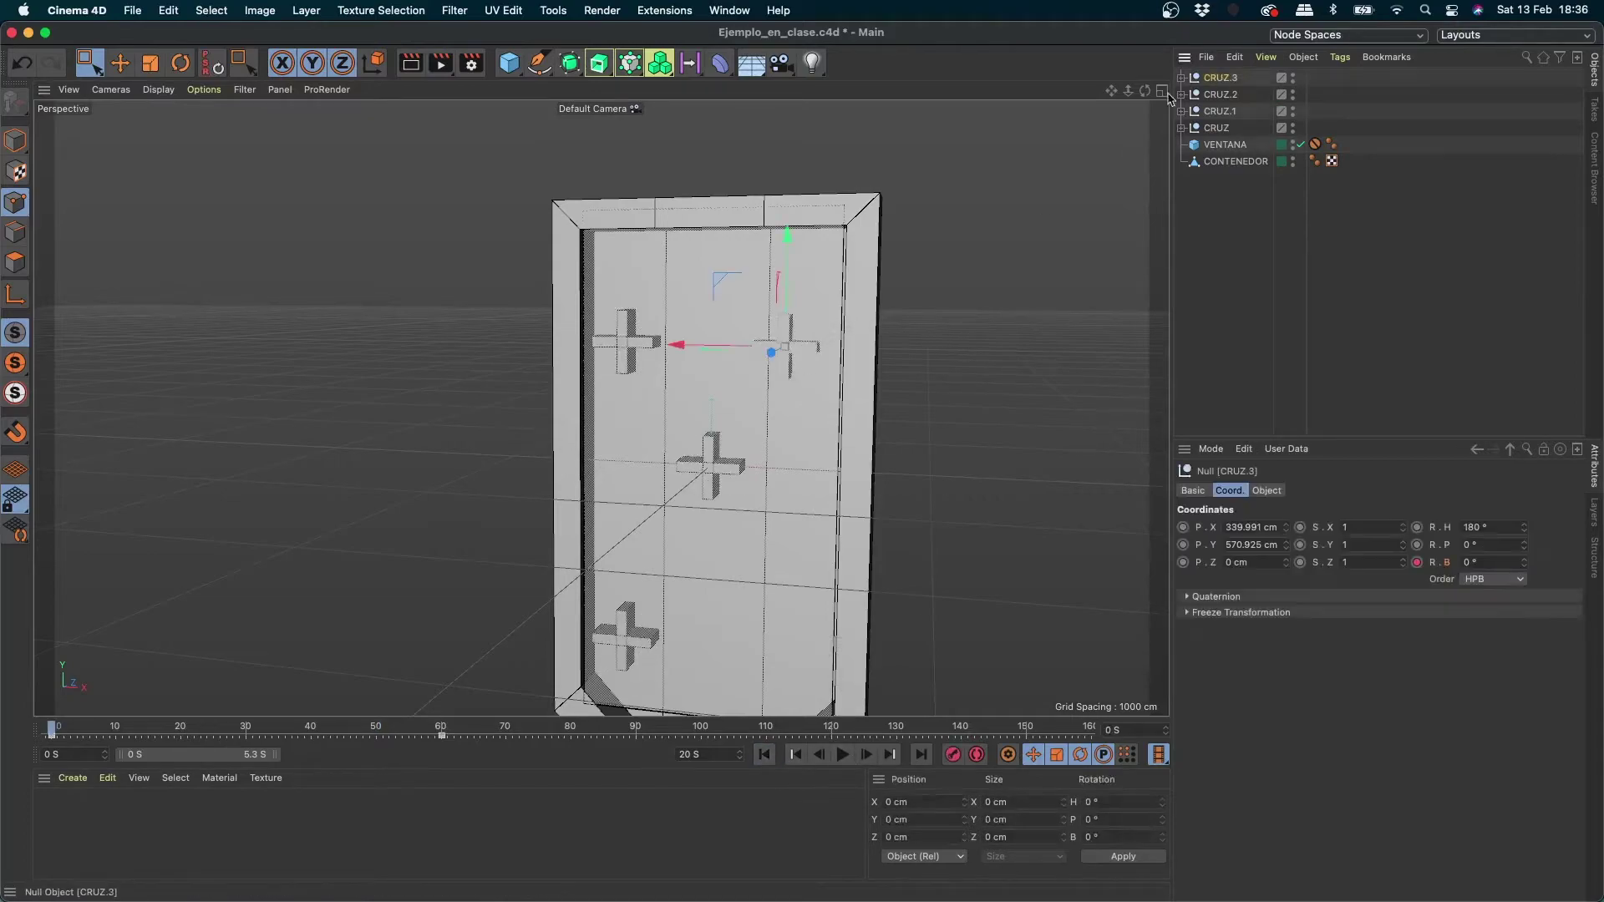
drag(789, 268, 787, 319)
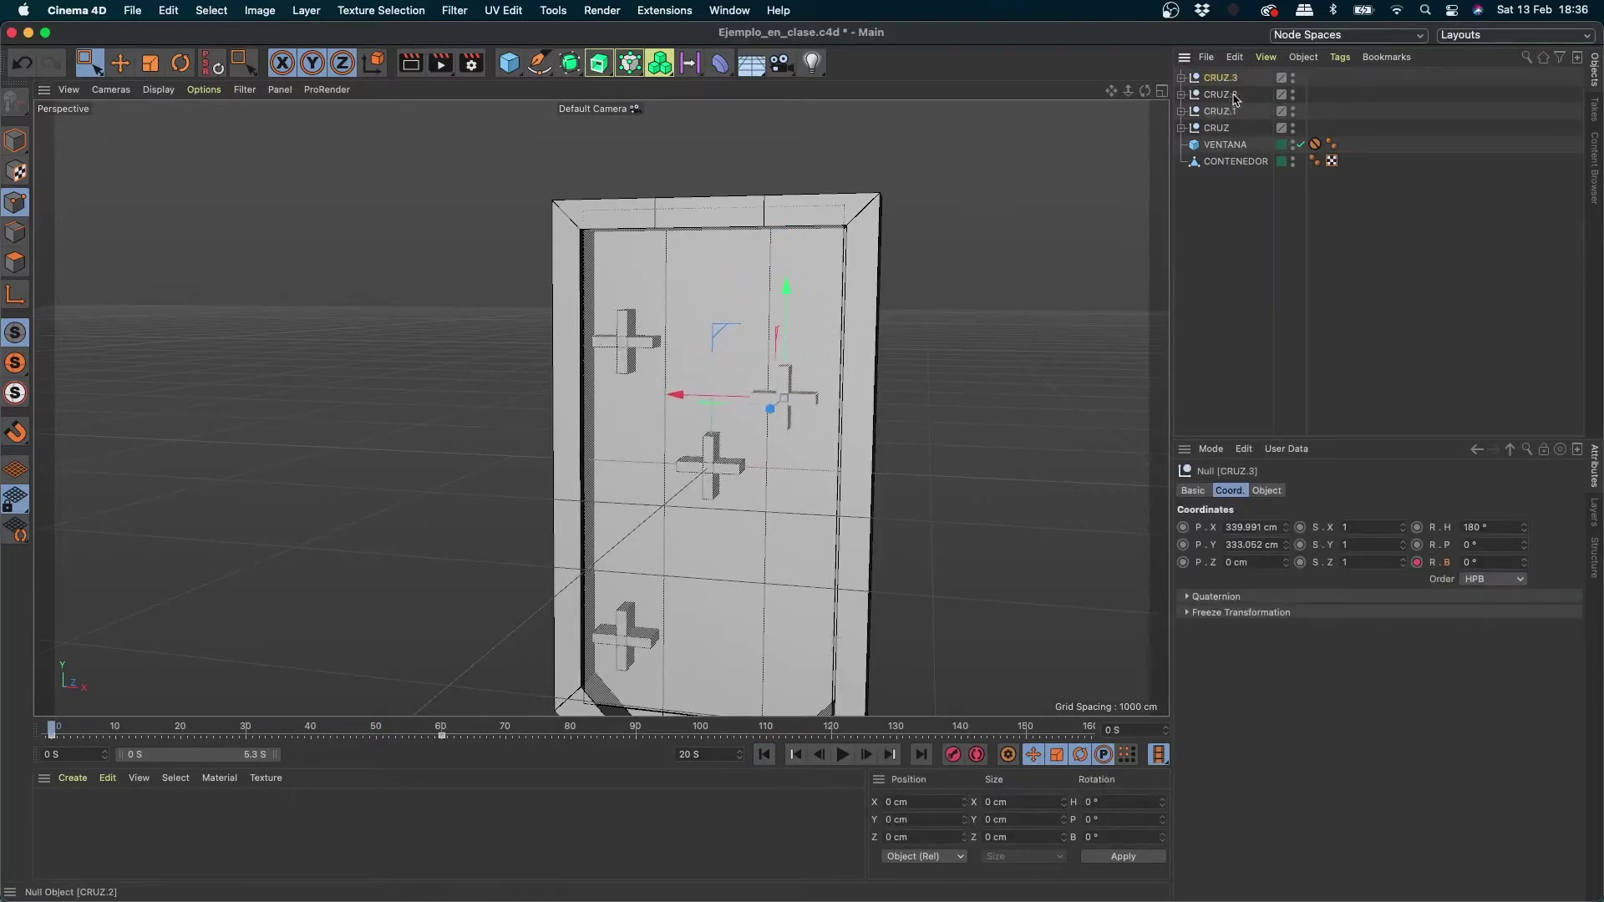
click(1219, 111)
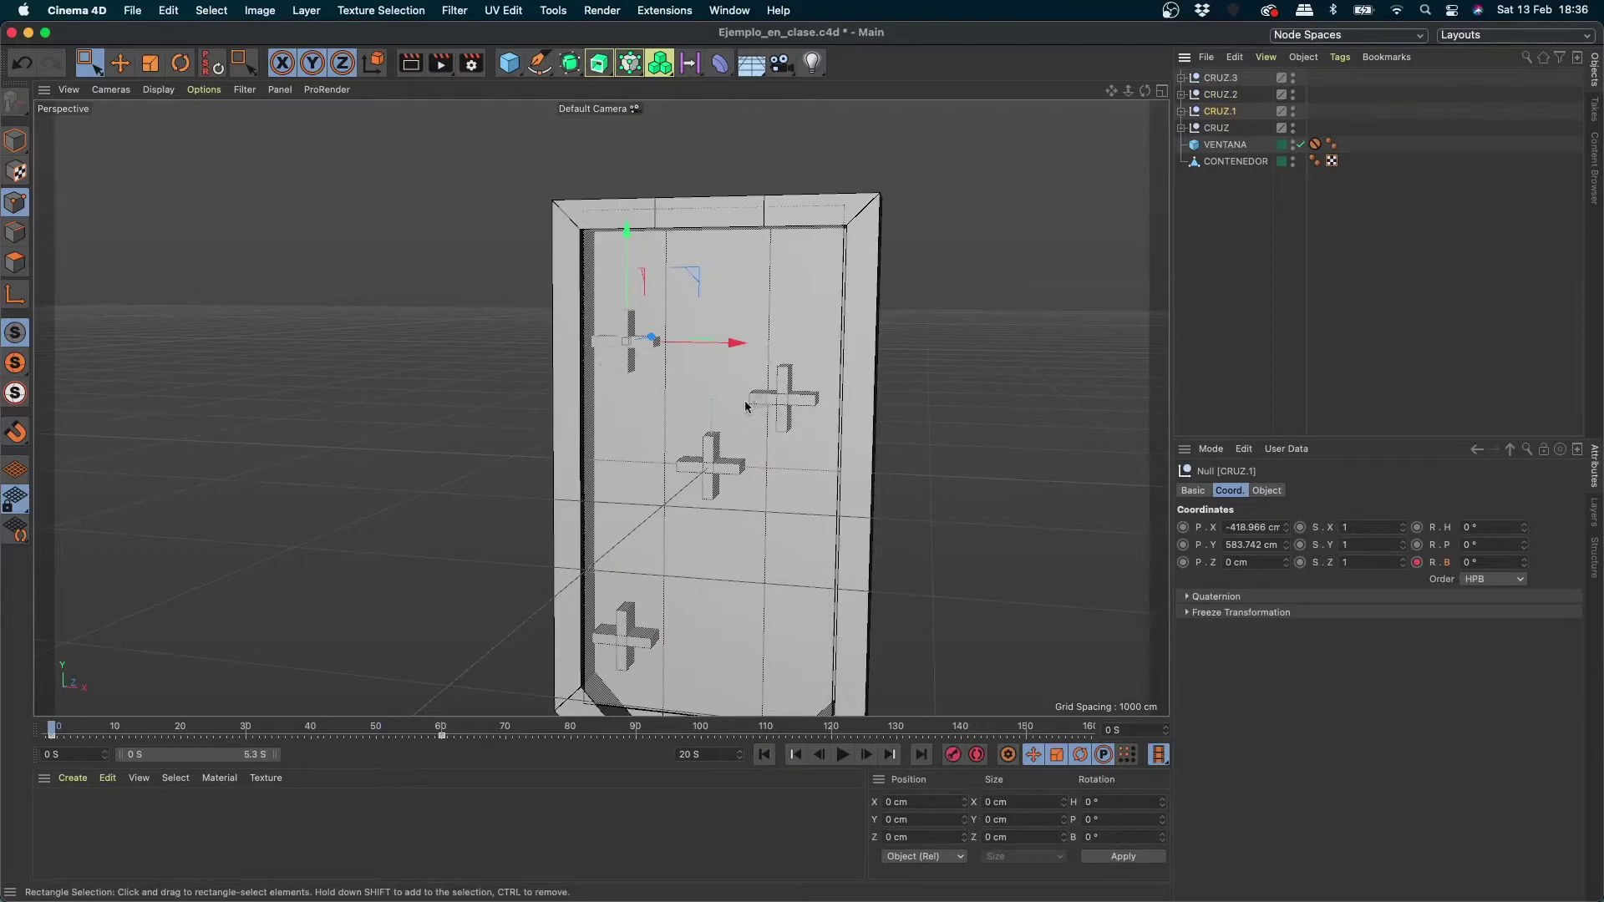
click(1216, 128)
drag(823, 470, 790, 470)
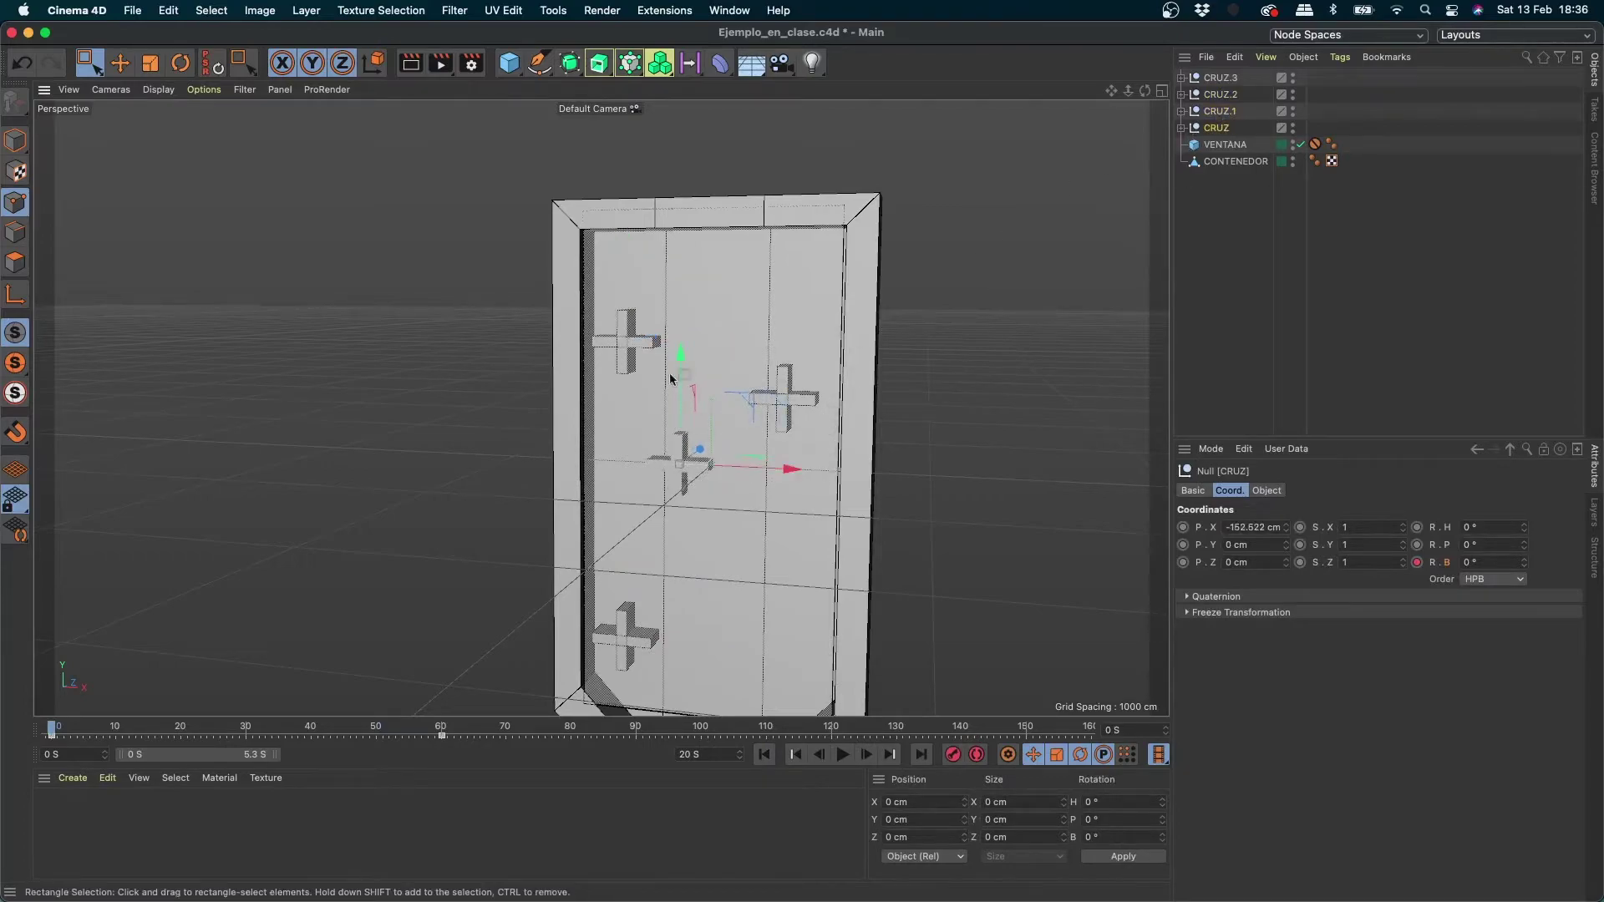
drag(679, 378, 682, 421)
Step: Duplicate CRUZ.3 and place the copy in the lower part of the container at about X 177 cm, Y -648 cm
click(1226, 79)
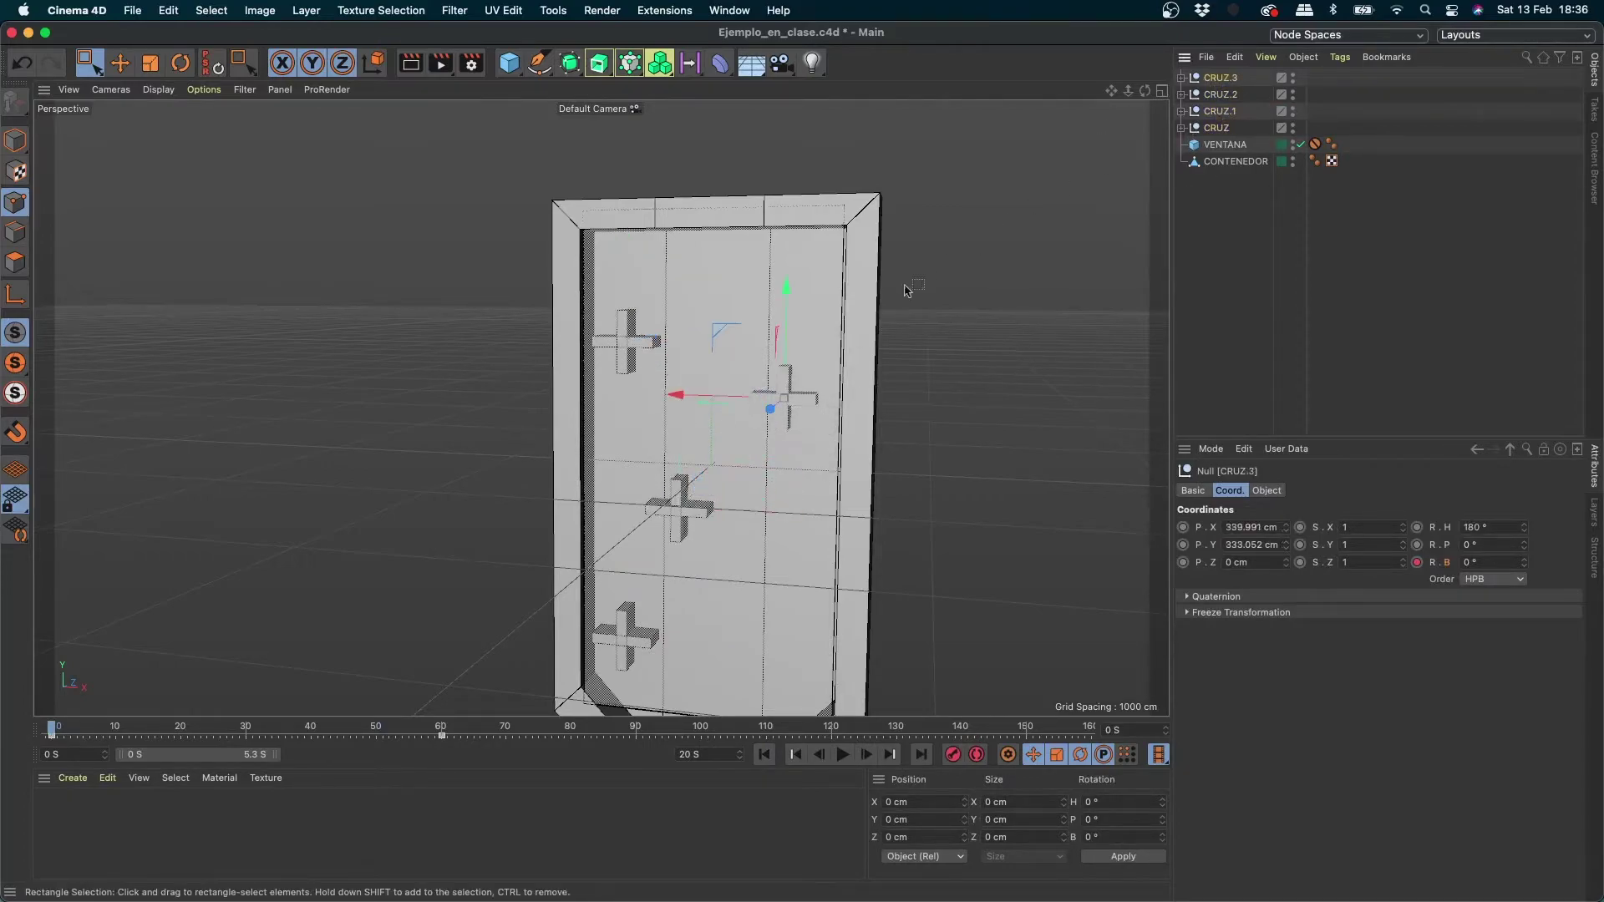
ctrl+drag(790, 298, 785, 504)
drag(750, 571, 716, 587)
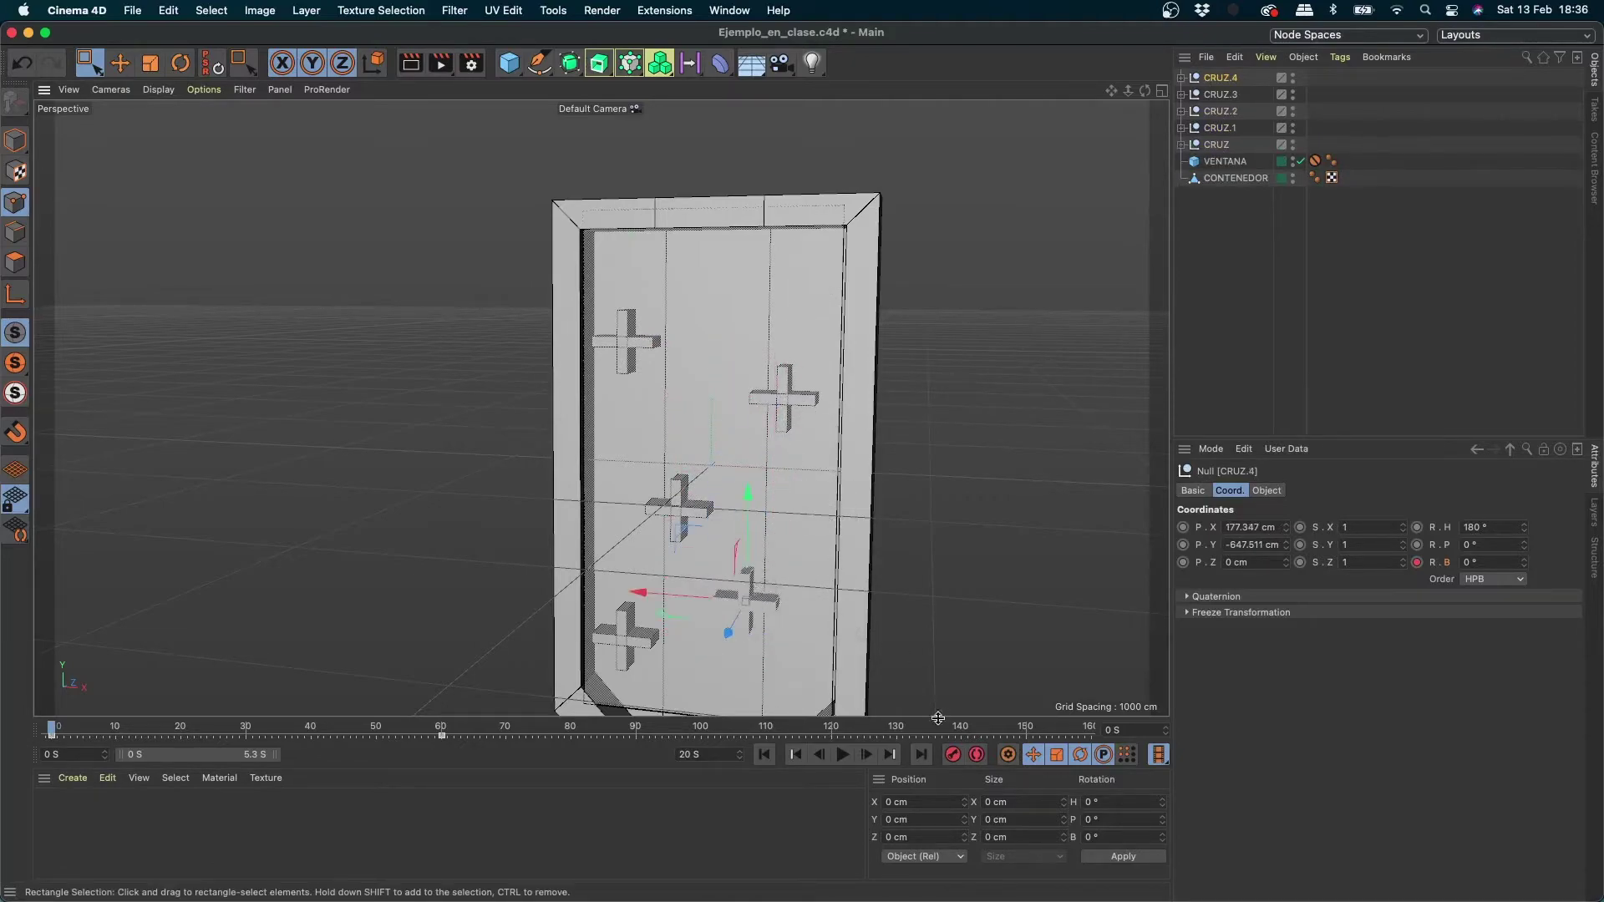
Step: View the whole container with nothing selected and play the animation to check all five rotating crosses
alt+drag(893, 501, 654, 356)
alt+middle_drag(654, 355, 779, 378)
alt+right_drag(780, 373, 886, 389)
alt+drag(885, 388, 927, 408)
alt+middle_drag(927, 408, 808, 395)
alt+right_drag(807, 395, 725, 392)
alt+drag(725, 391, 757, 418)
click(845, 756)
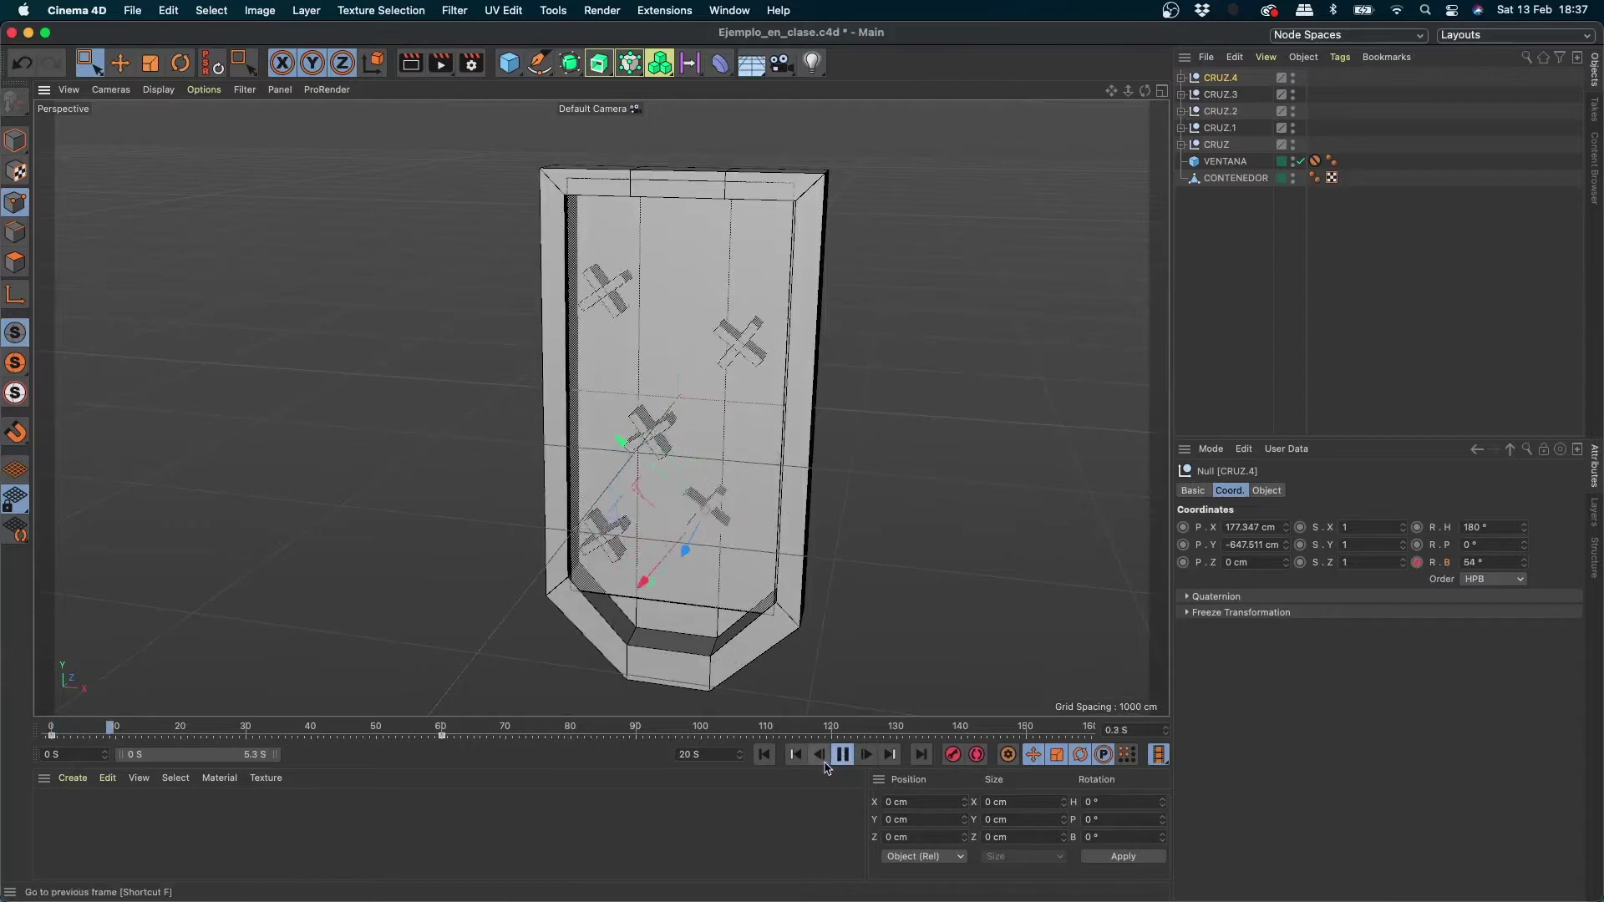
click(1209, 298)
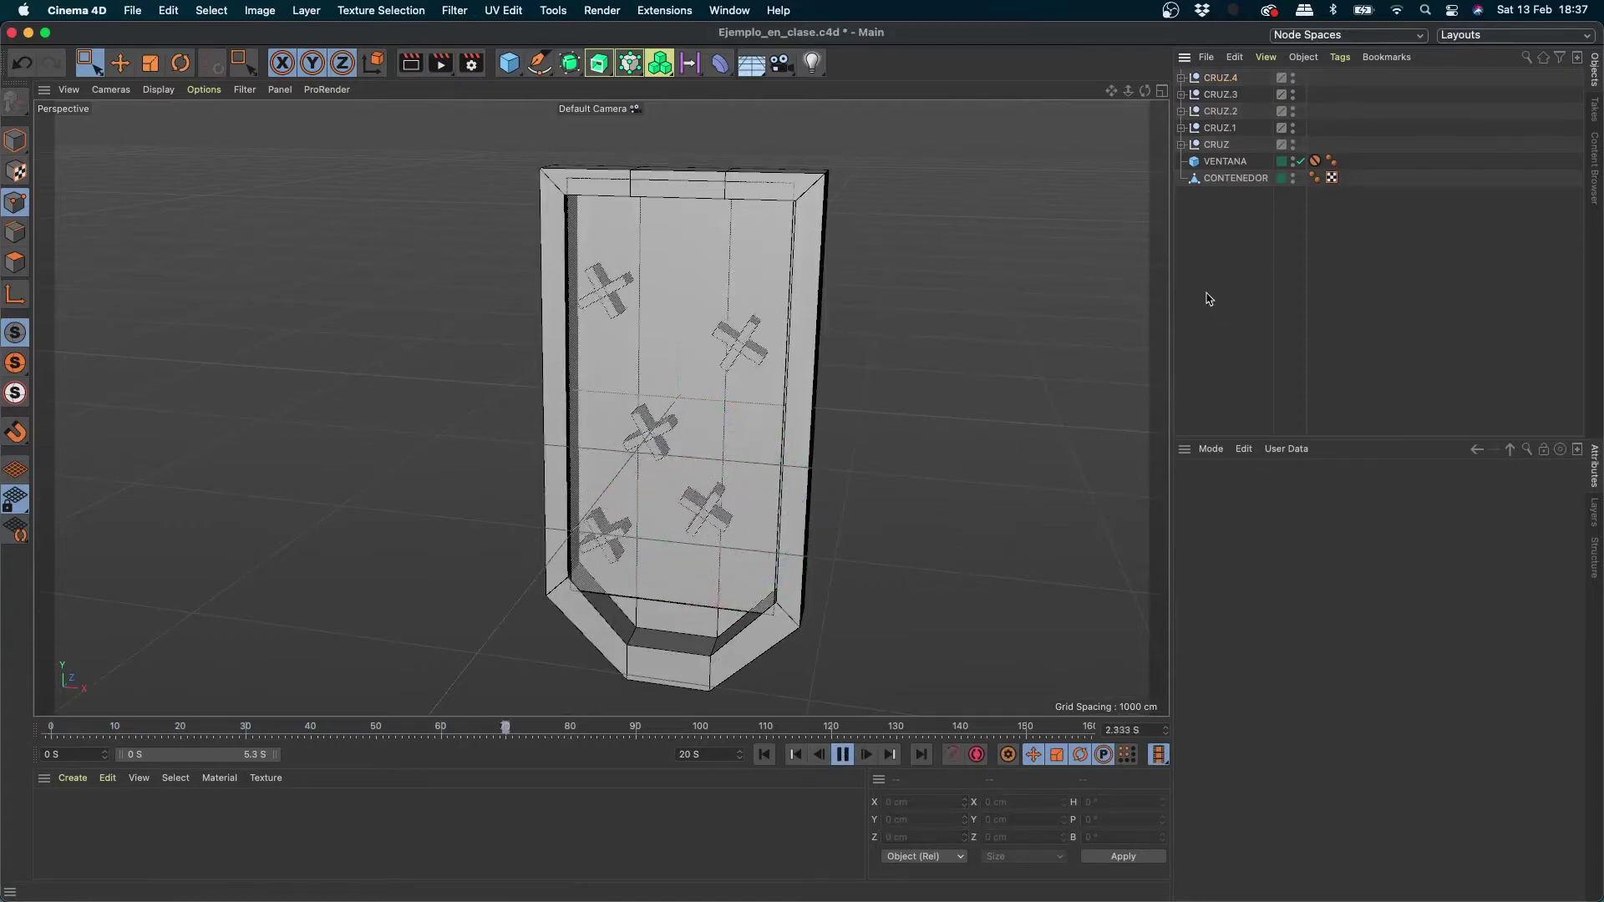
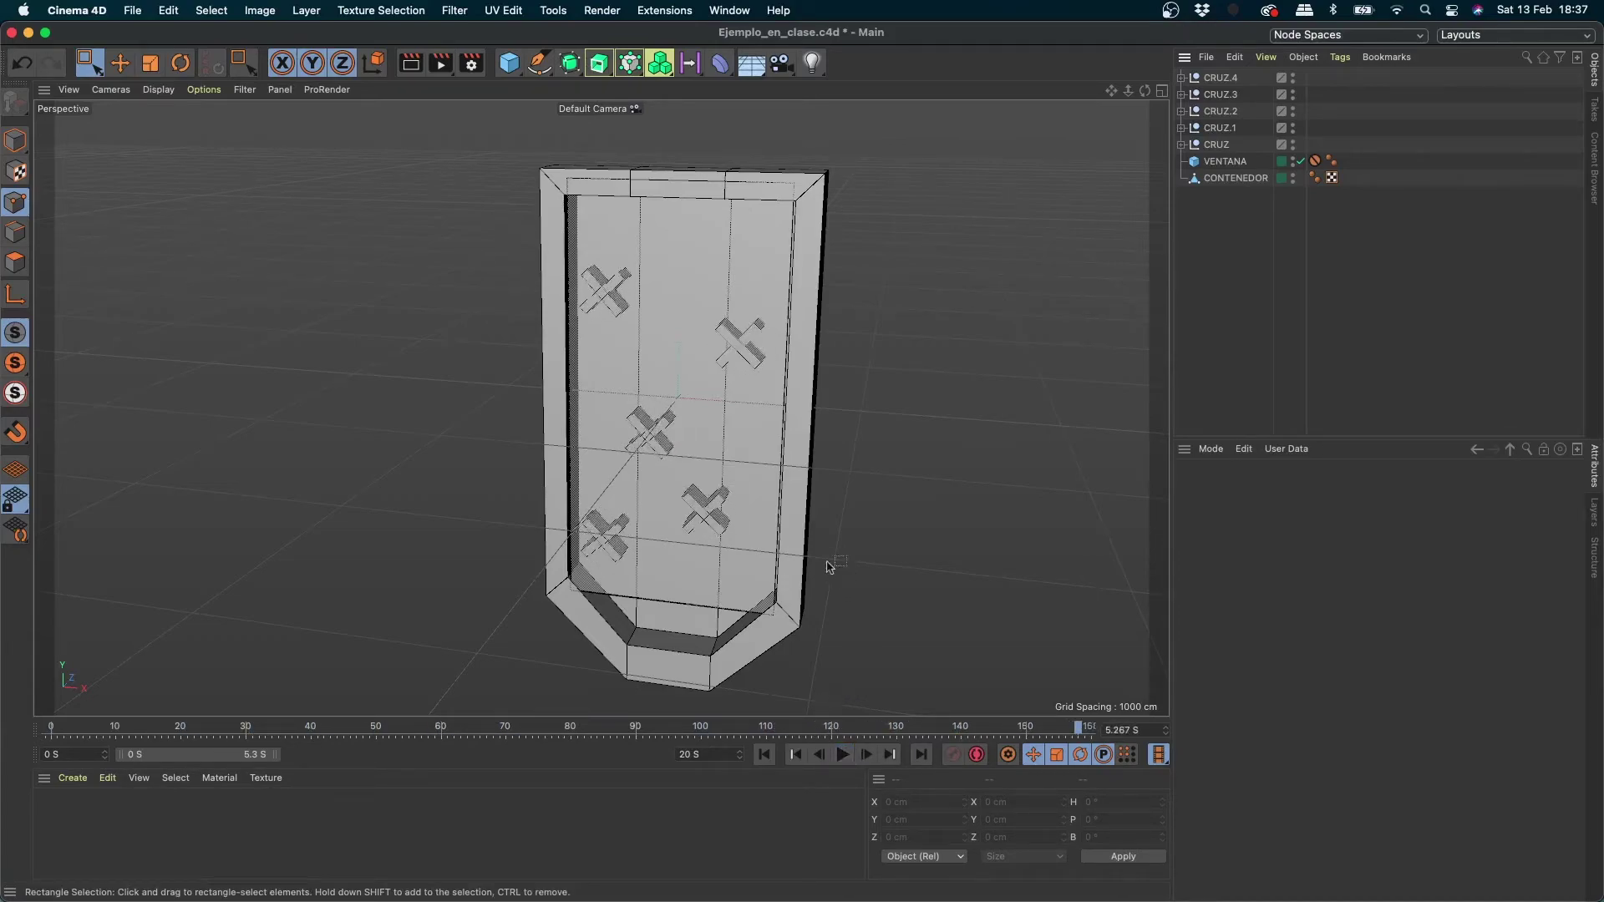
Step: Group the five crosses, VENTANA and the CONTENEDOR polygon object under one null named CONTENEDOR
alt+middle_drag(836, 533, 805, 347)
alt+right_drag(804, 347, 806, 390)
mouse_move(806, 390)
alt+mouse_down()
mouse_move(601, 425)
mouse_move(724, 371)
alt+mouse_up()
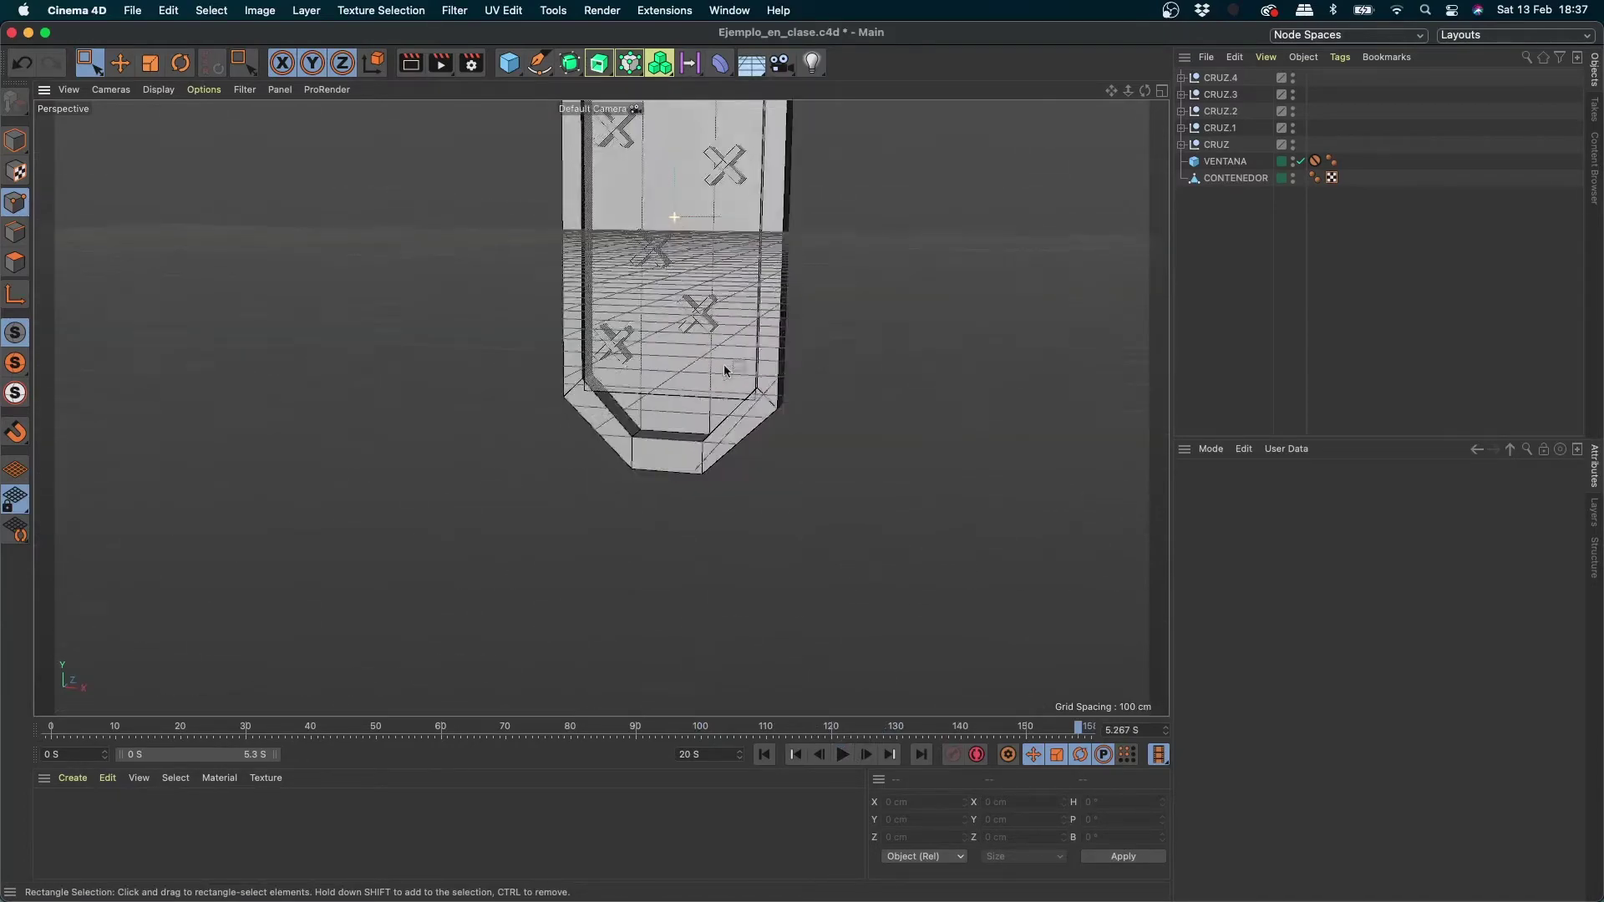
alt+middle_drag(832, 204, 813, 562)
mouse_move(701, 408)
alt+right_down()
mouse_move(864, 382)
mouse_move(932, 409)
alt+right_up()
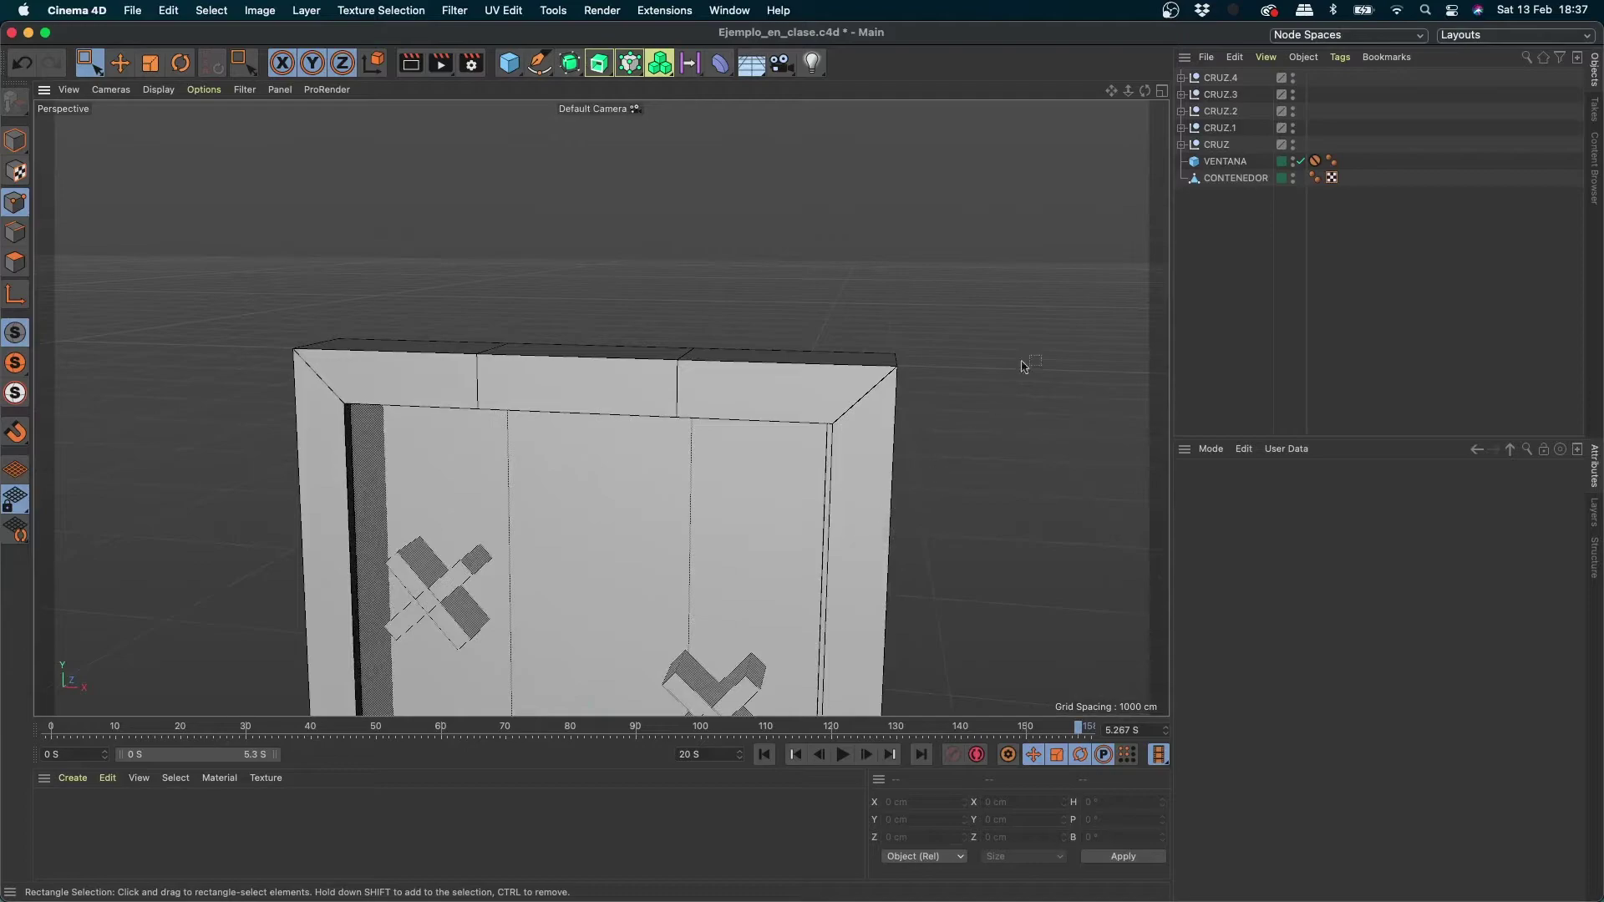
click(1181, 145)
click(1182, 144)
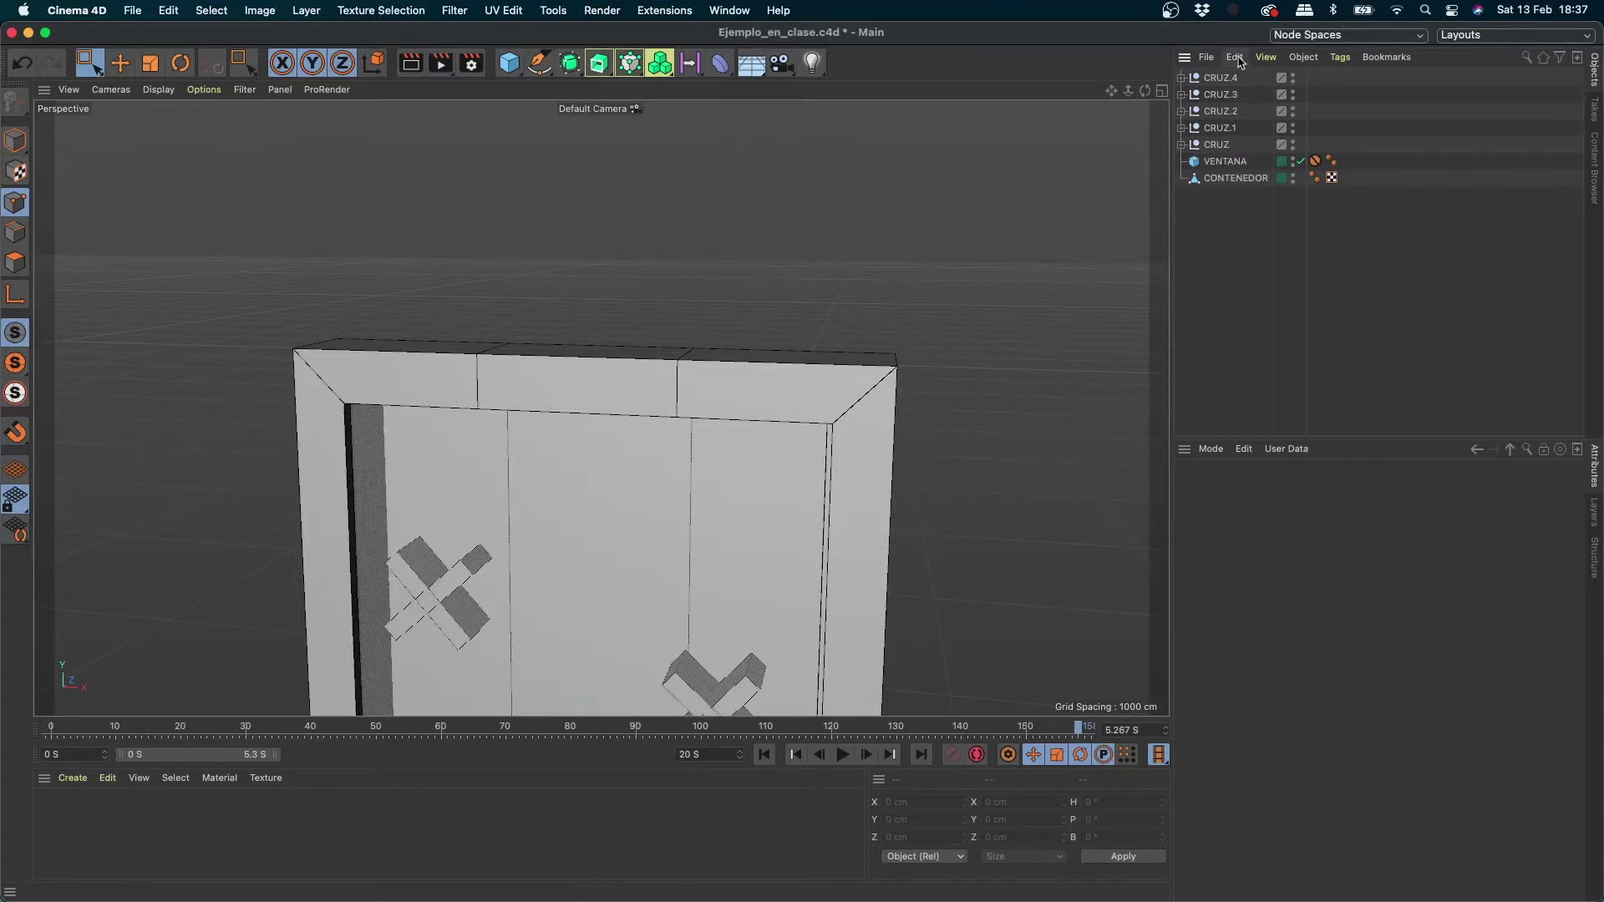
click(1236, 178)
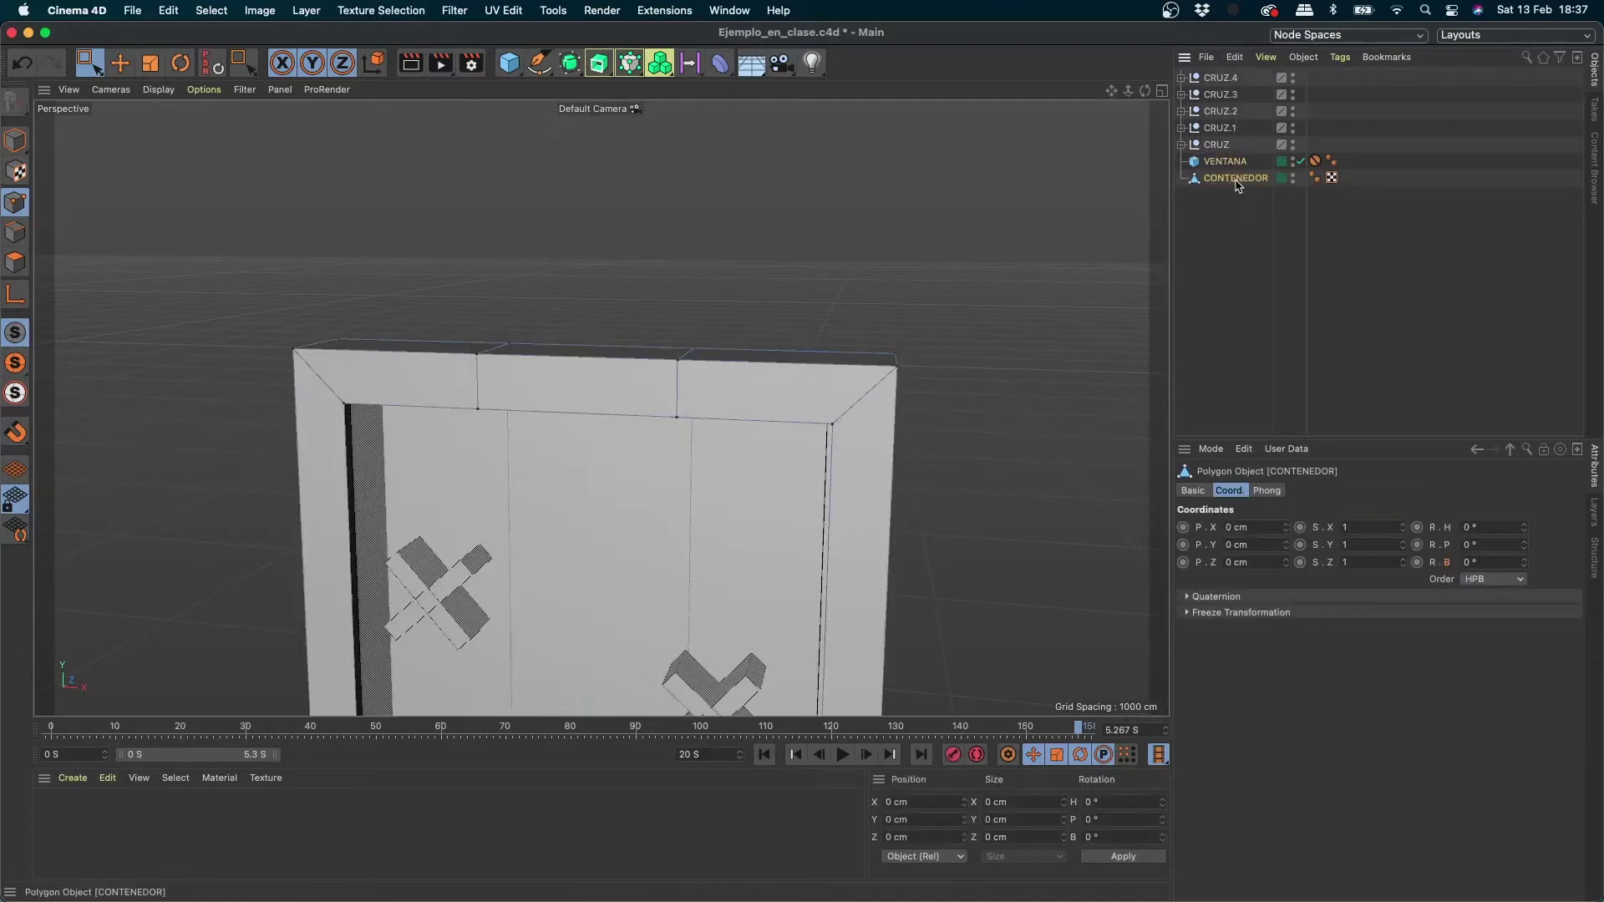
drag(1174, 7, 1168, 6)
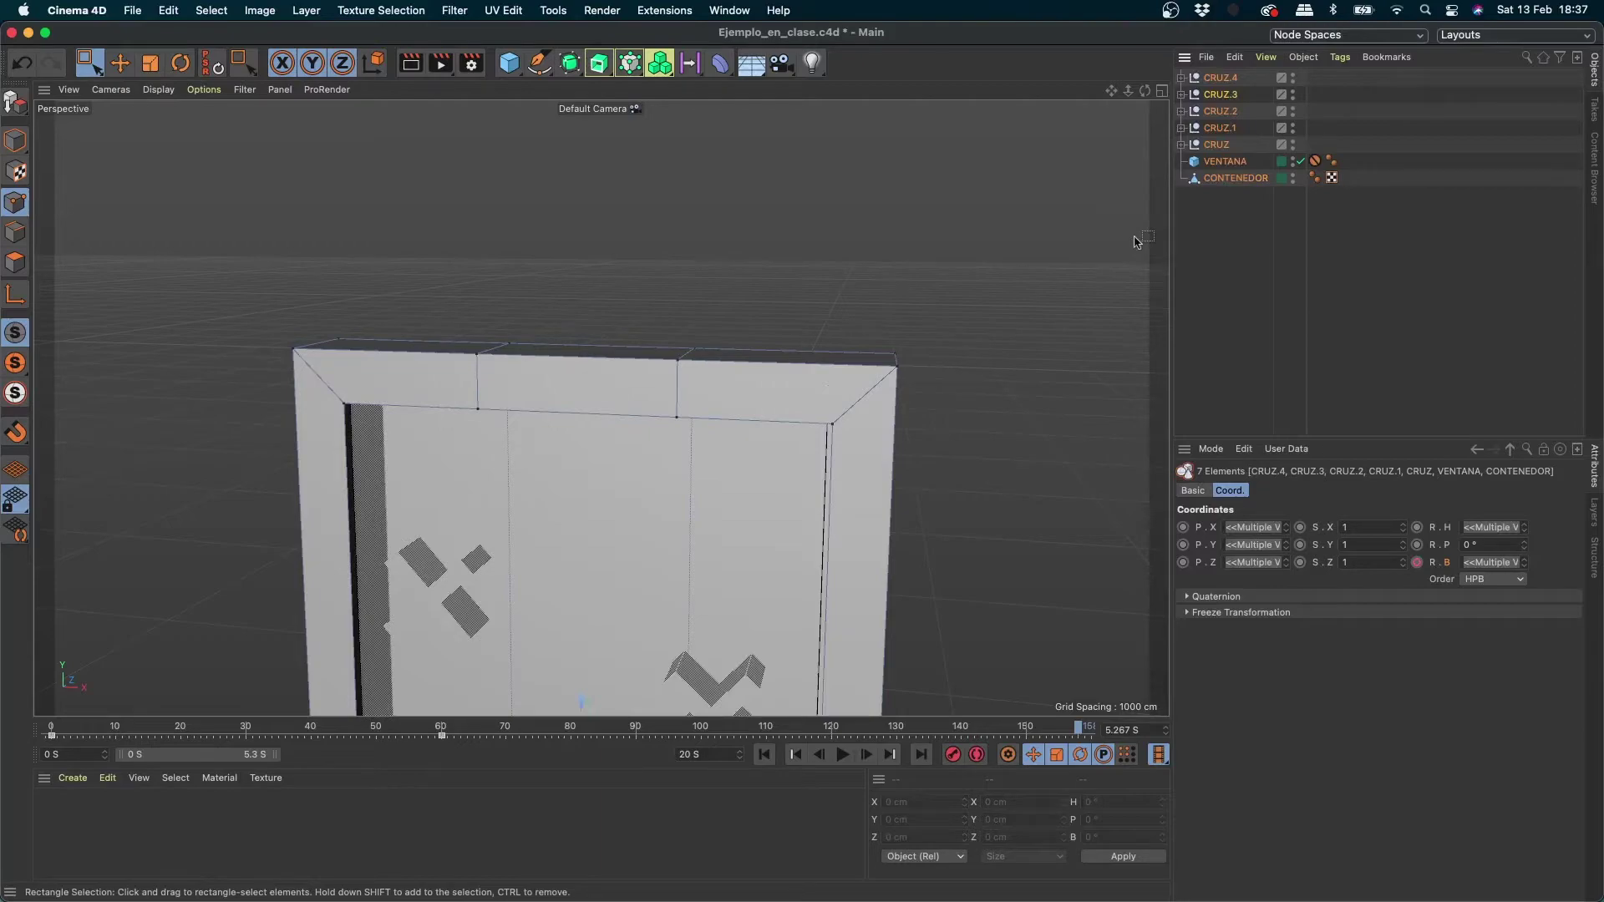
key(alt+g)
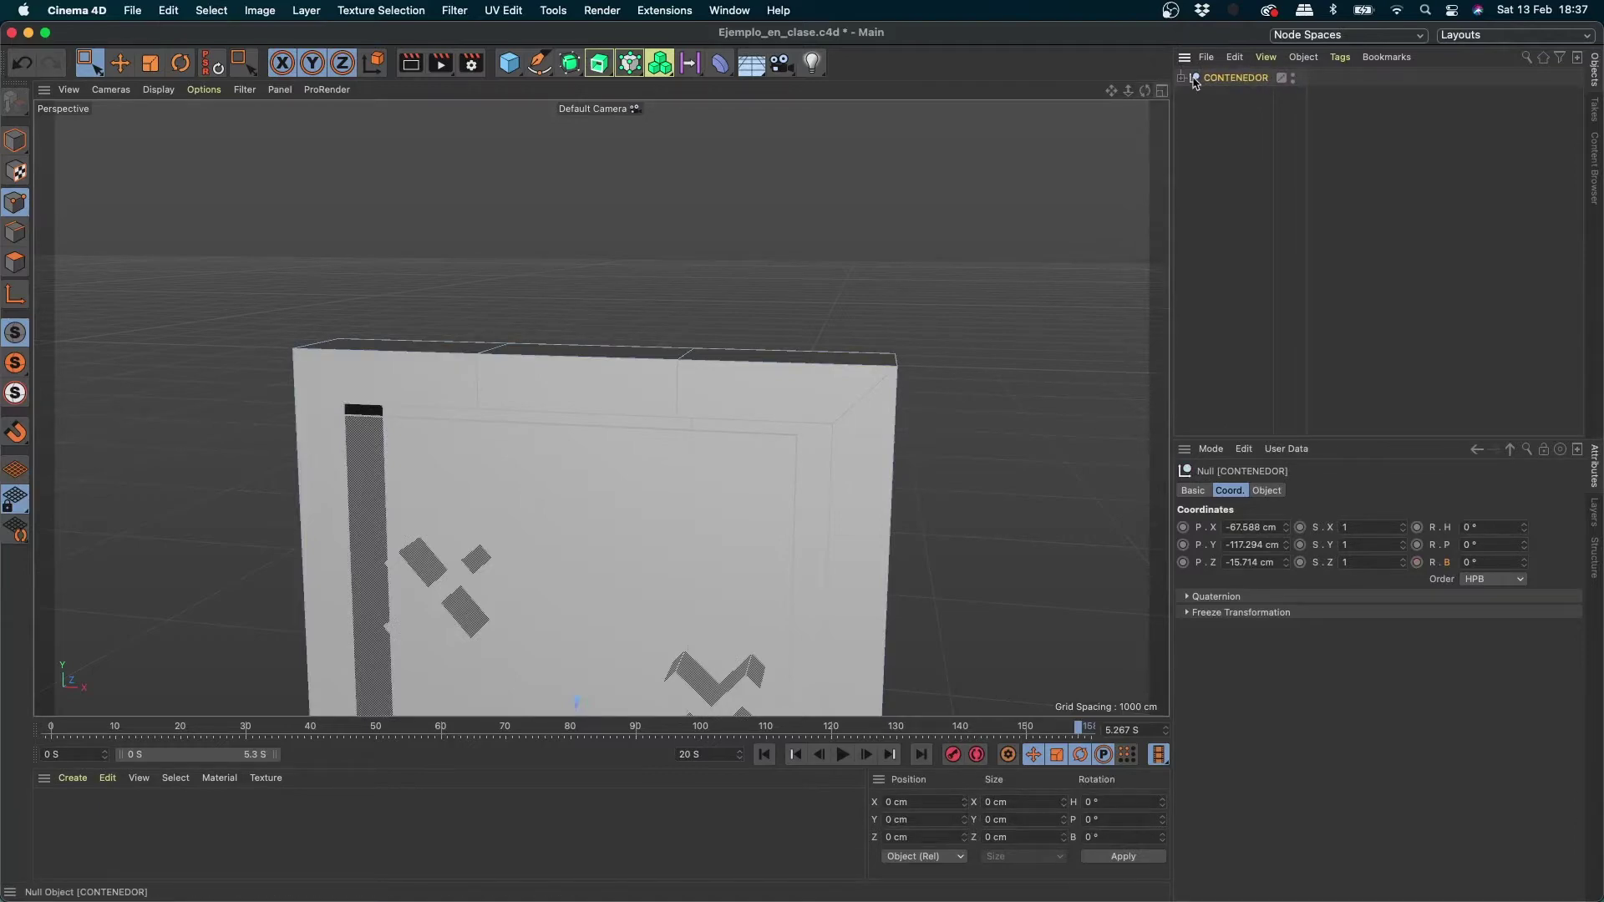
Step: Expand the CONTENEDOR null and rename the polygon object inside it as CAJA
click(1181, 78)
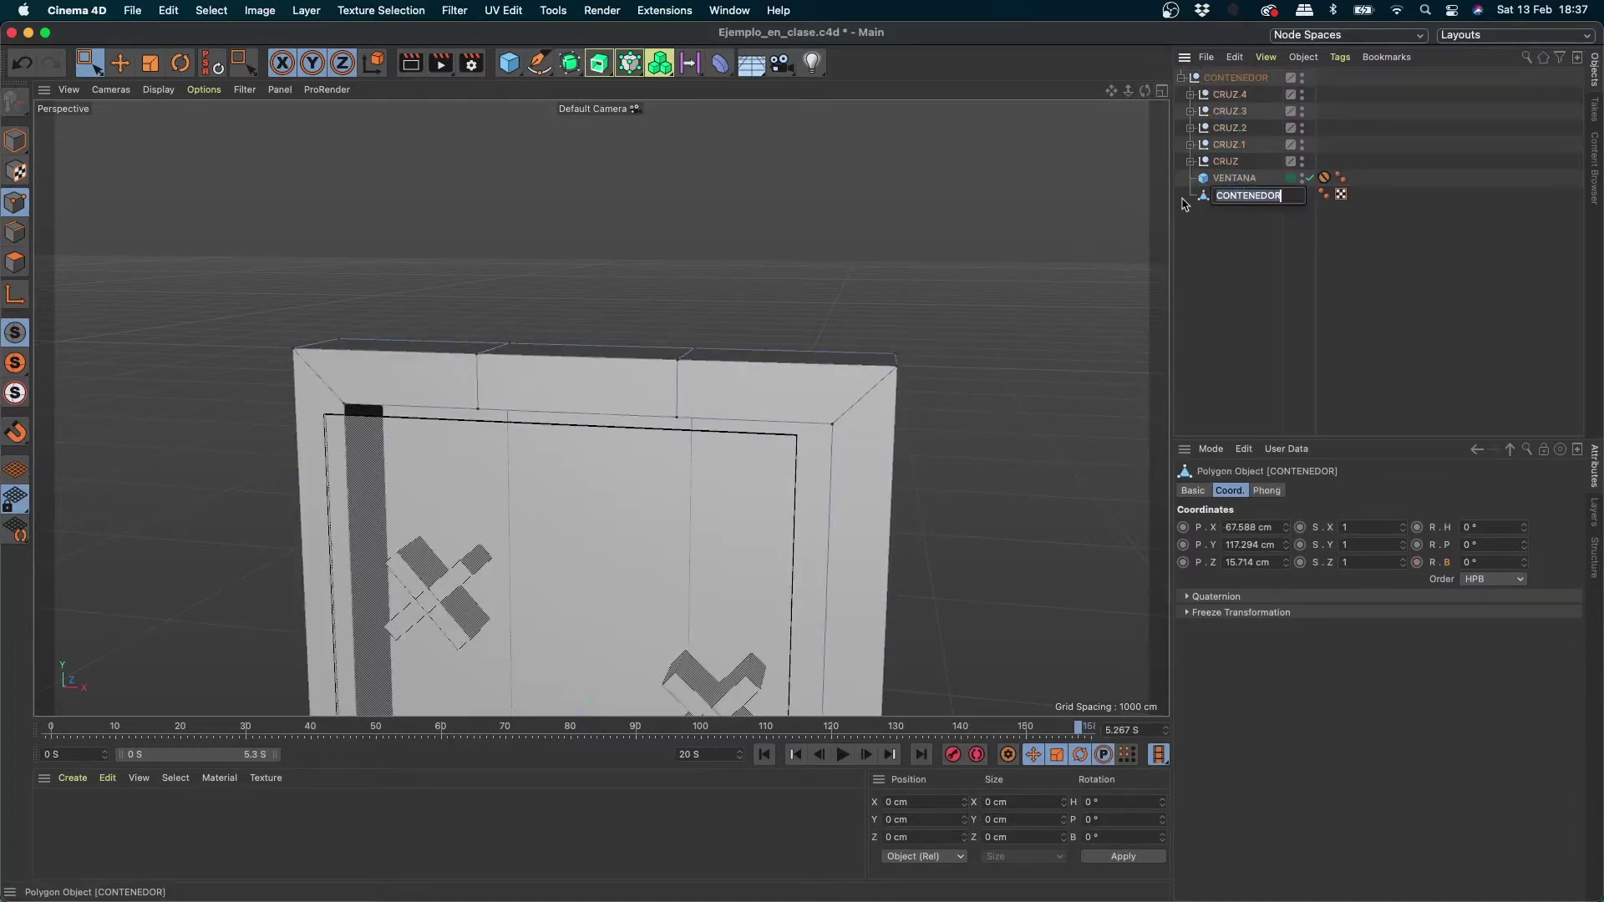
text(CAJA)
key(Return)
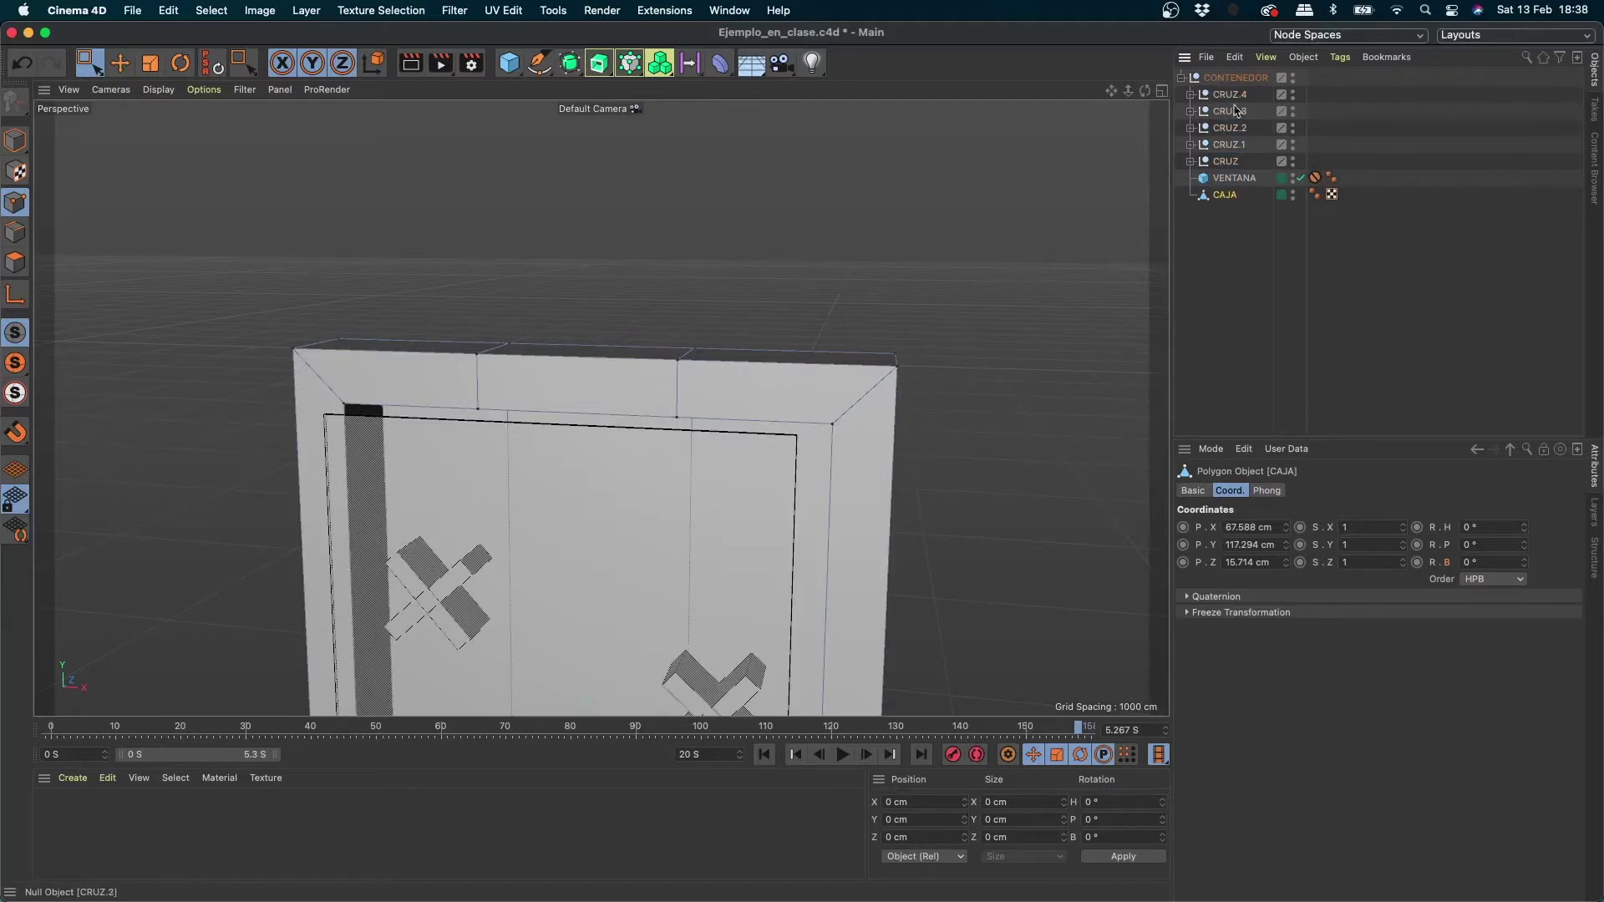
click(1245, 254)
Step: Play the animation of the grouped container from an angled view, stop it and return to the first frame
alt+drag(857, 460, 594, 504)
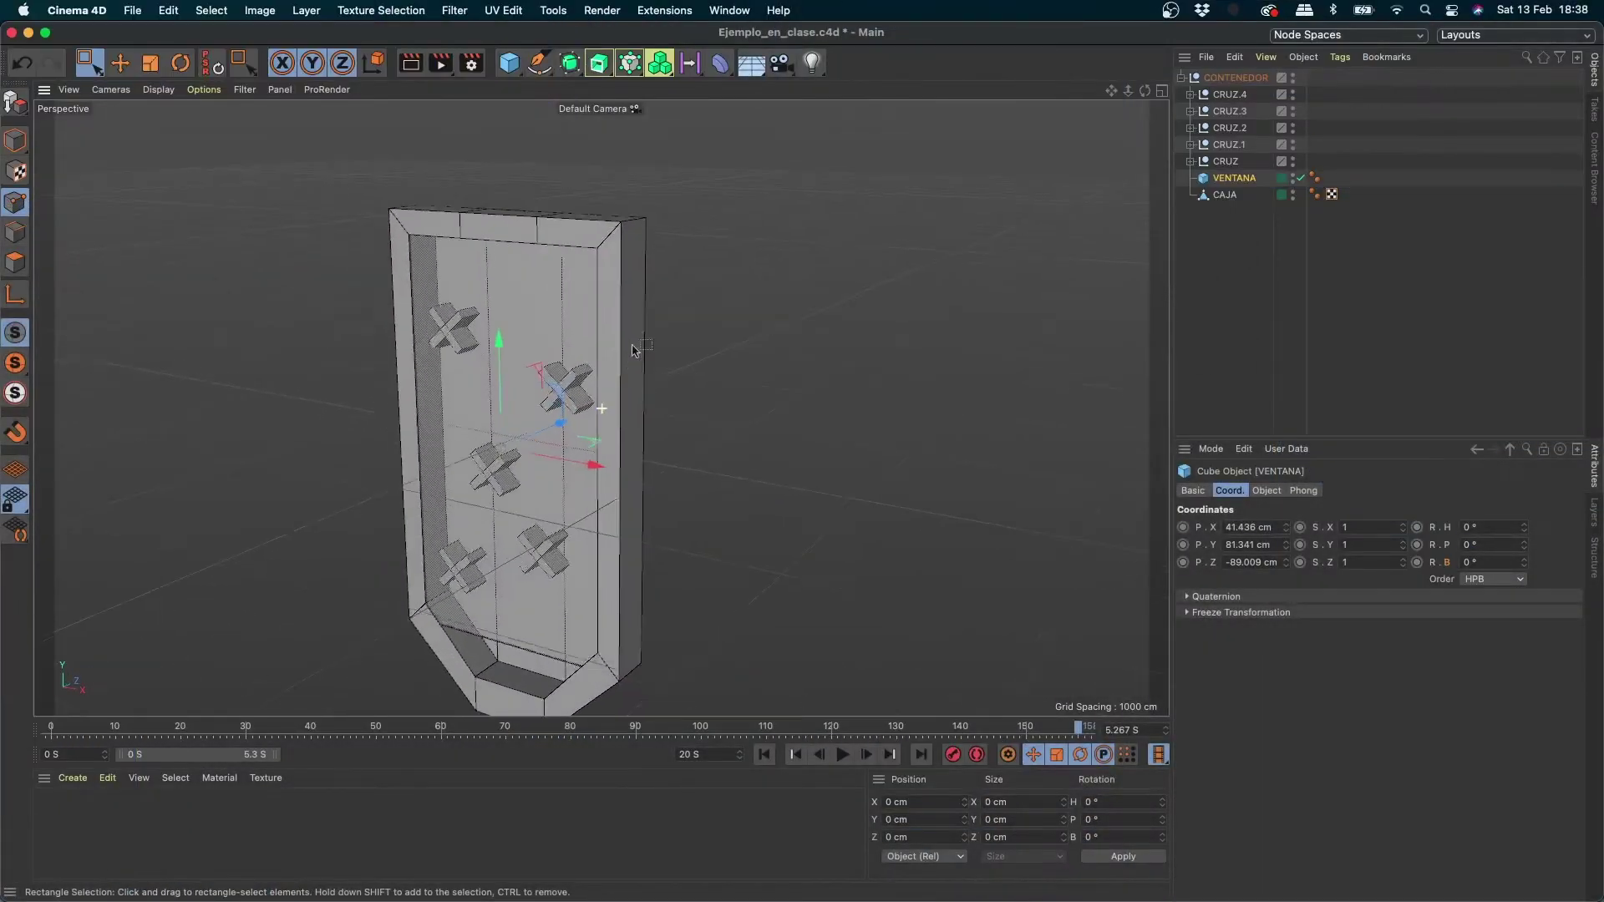
alt+middle_drag(595, 646, 829, 630)
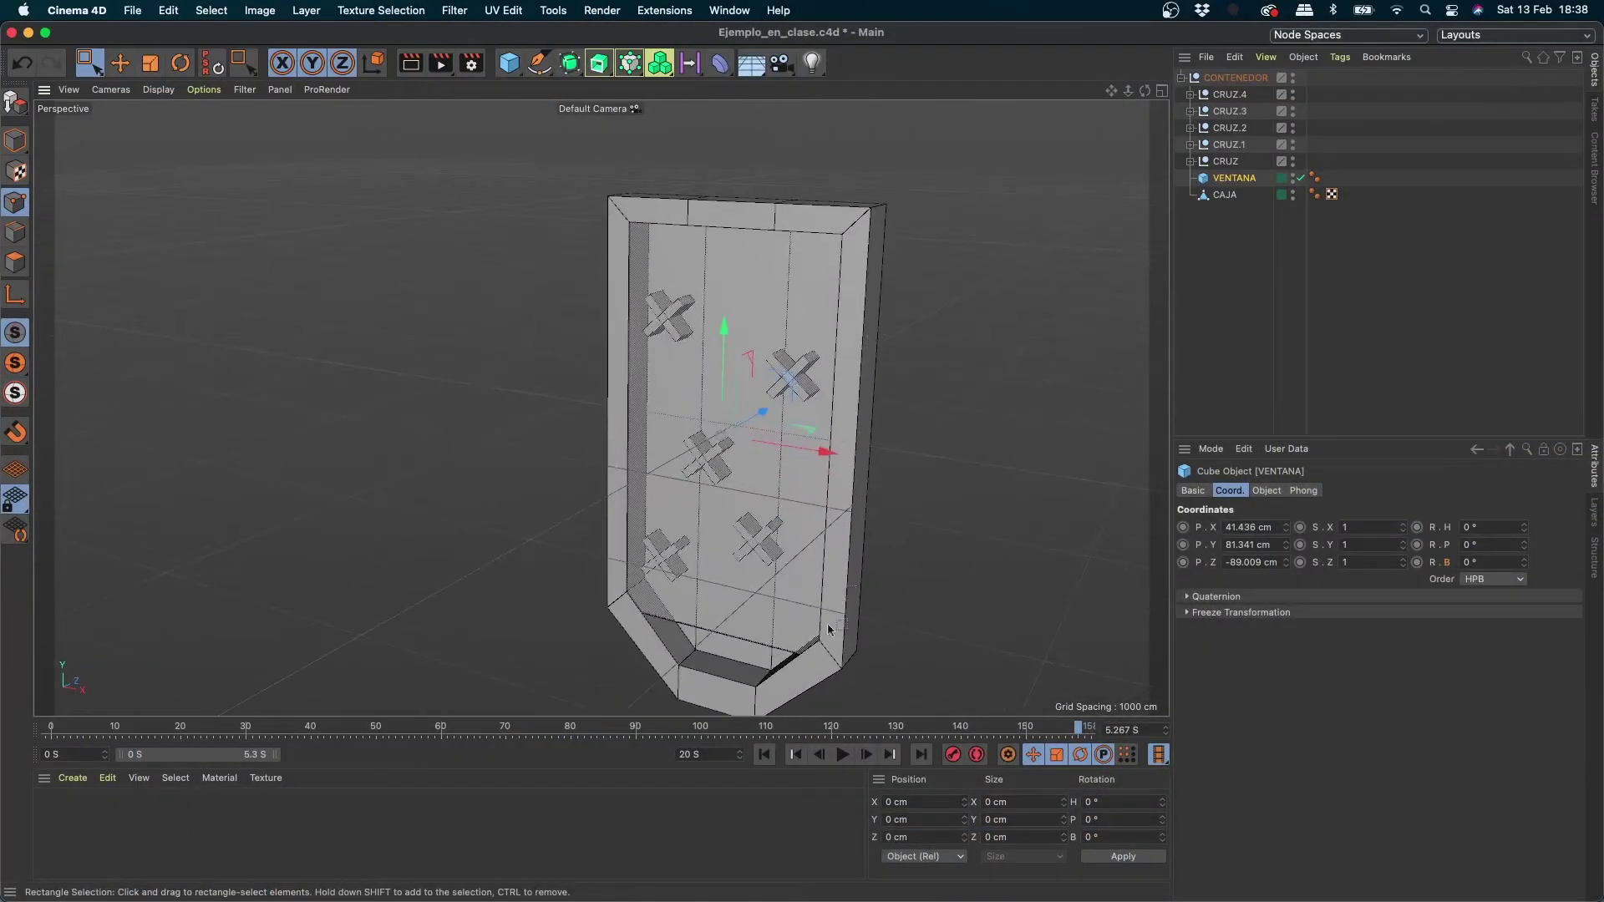
click(839, 755)
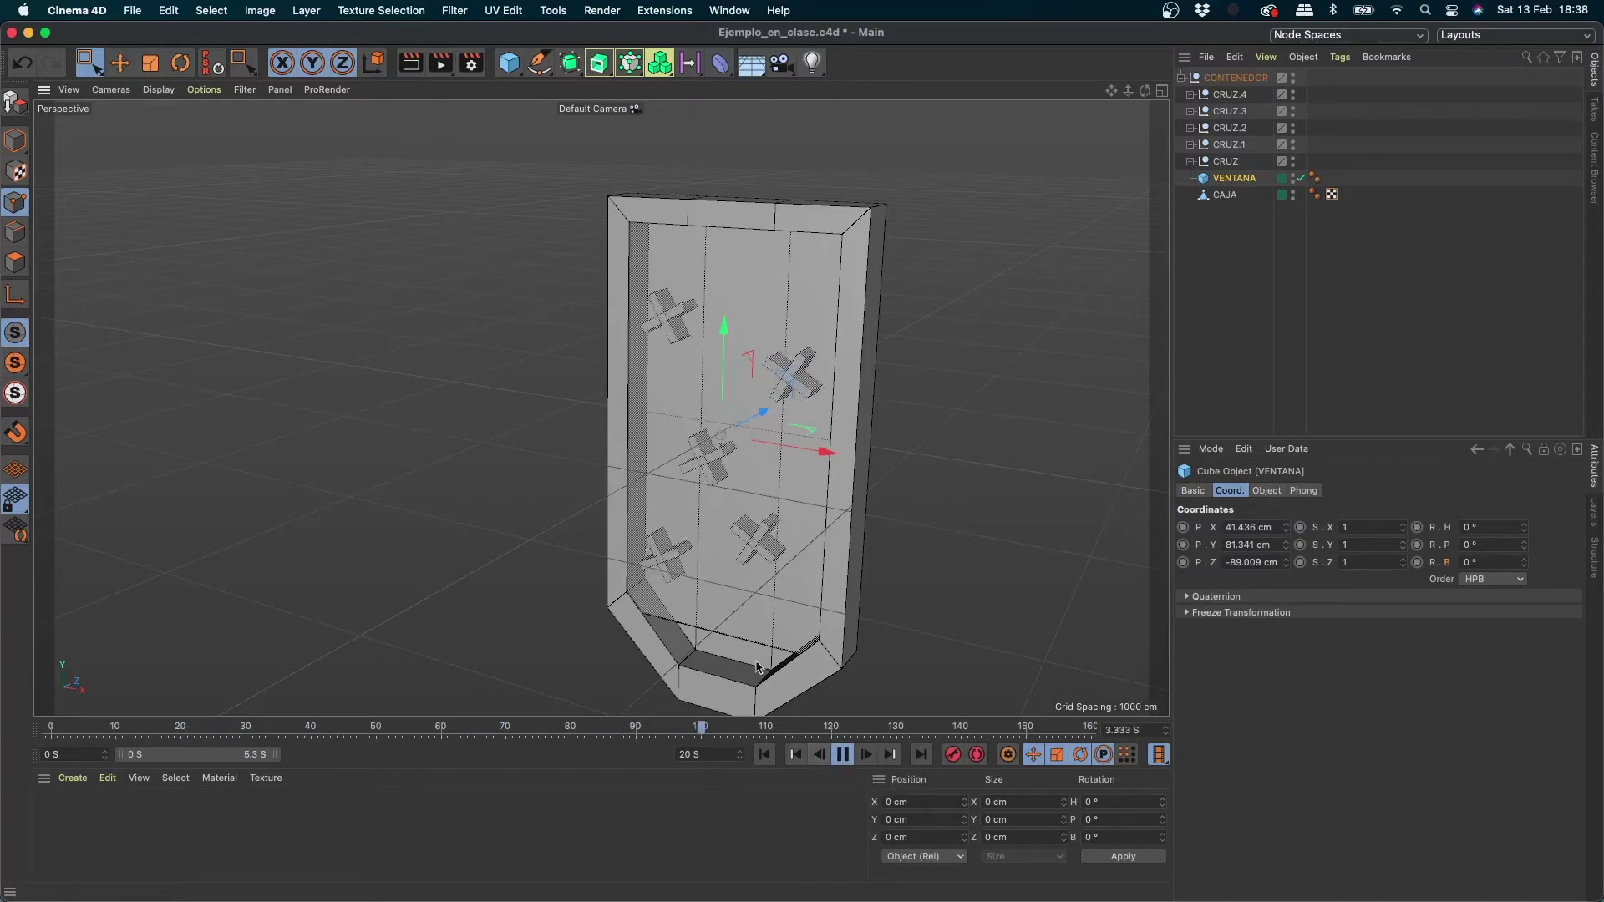
click(842, 754)
click(782, 758)
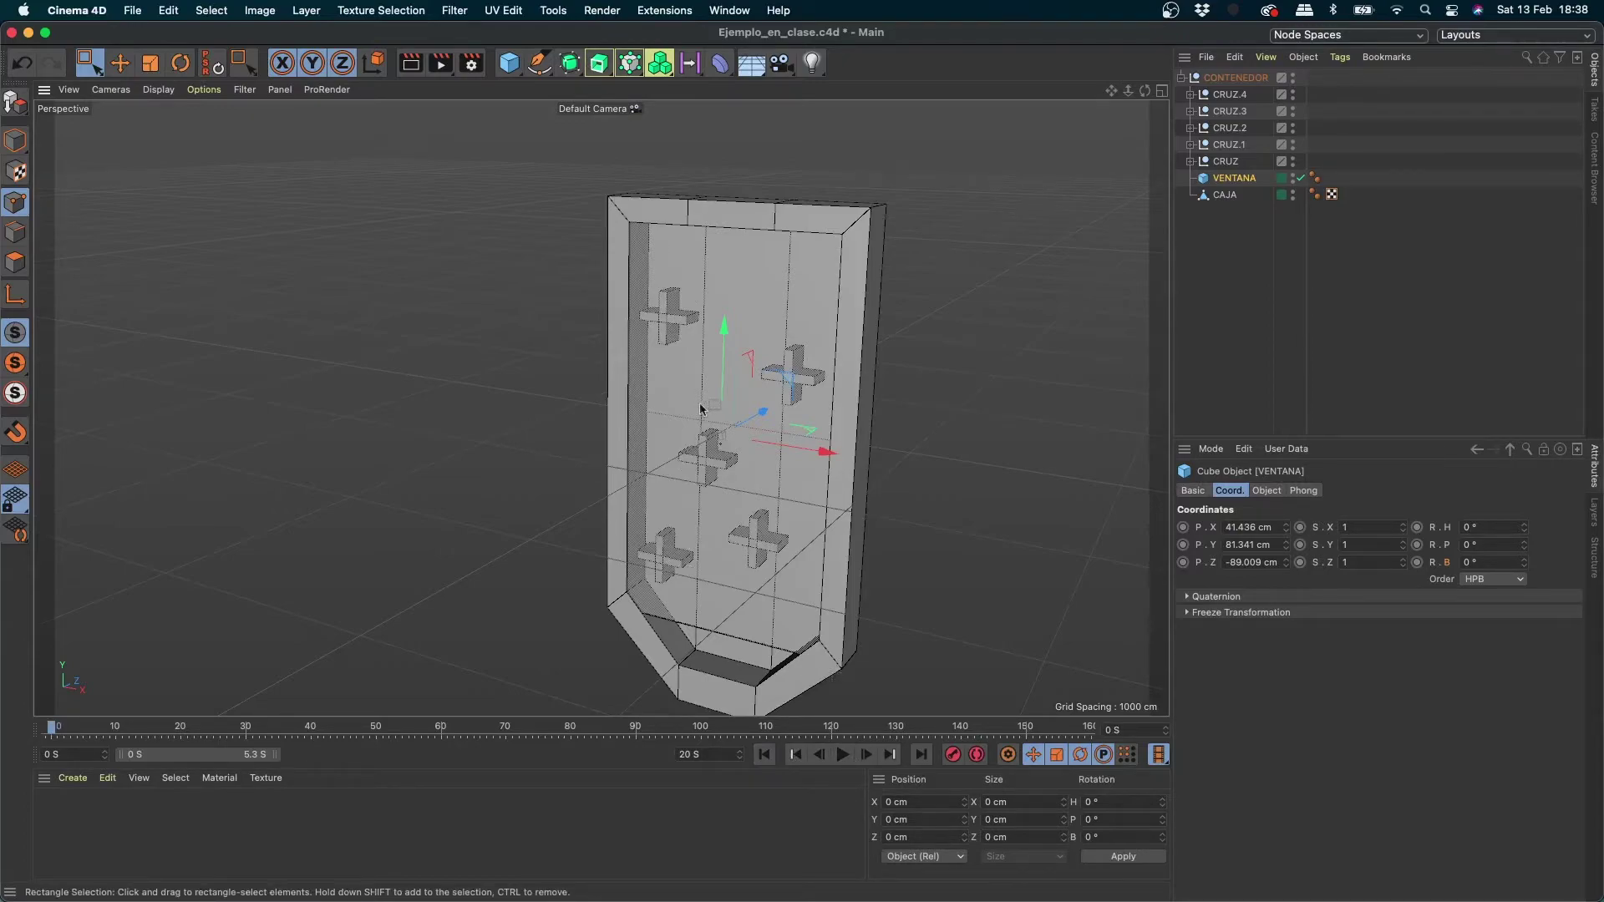
Step: Add a sphere and raise it above the container to about Y 1510 cm
drag(511, 65, 853, 117)
drag(736, 321, 784, 63)
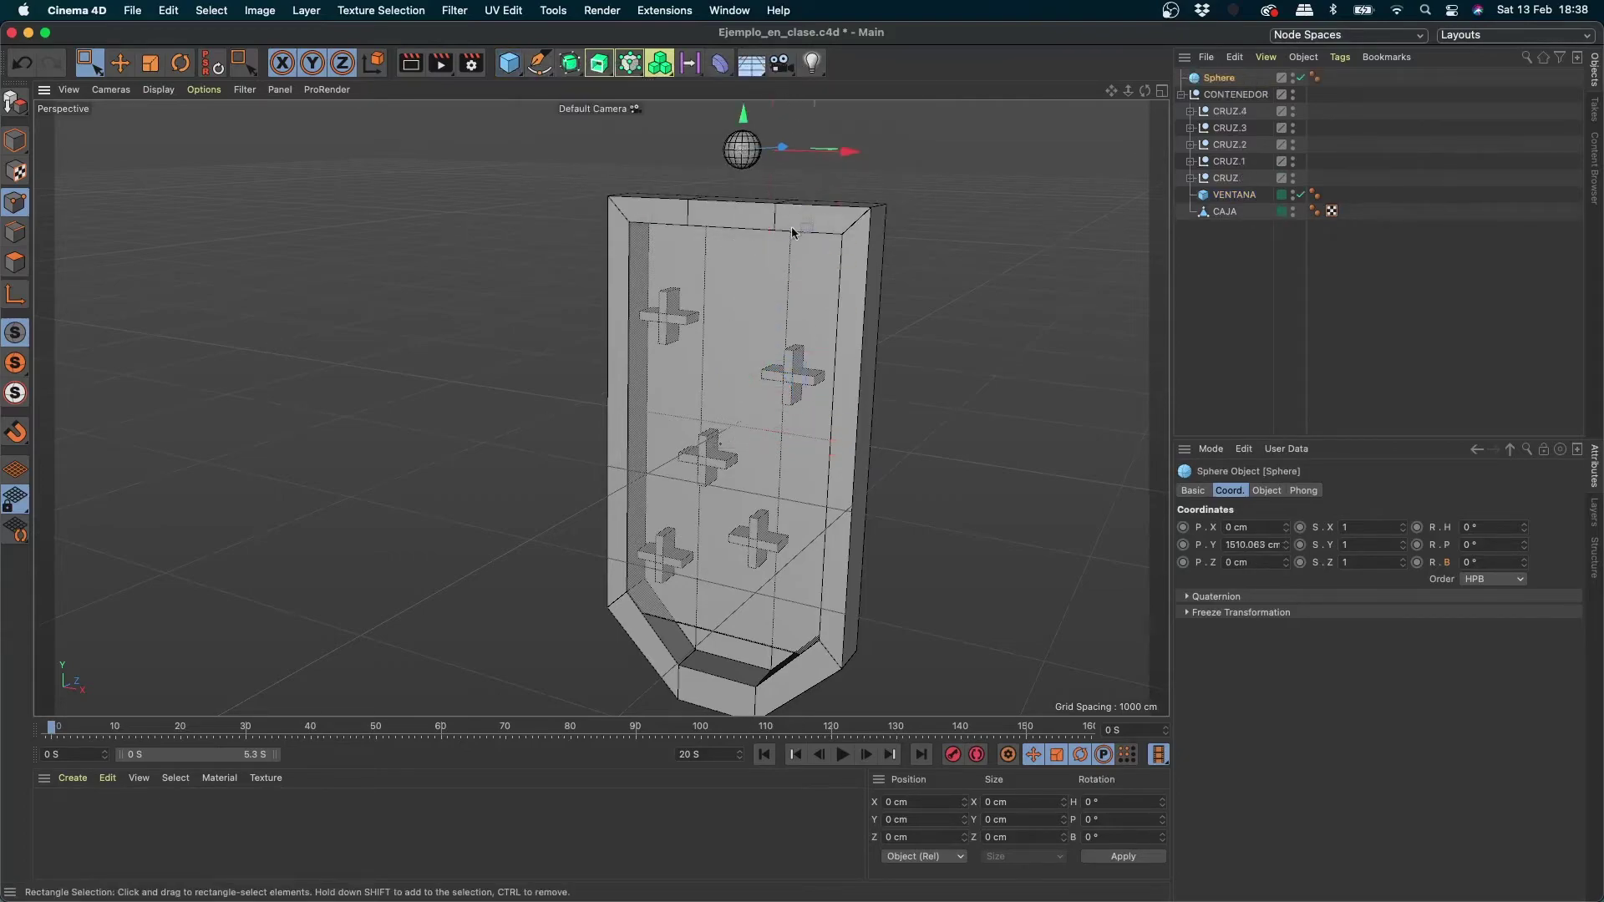
alt+middle_drag(790, 224, 646, 447)
alt+right_drag(647, 447, 729, 351)
alt+drag(728, 351, 668, 393)
alt+right_drag(668, 393, 598, 404)
alt+middle_drag(598, 404, 589, 381)
alt+drag(590, 381, 639, 373)
alt+middle_drag(657, 394, 636, 349)
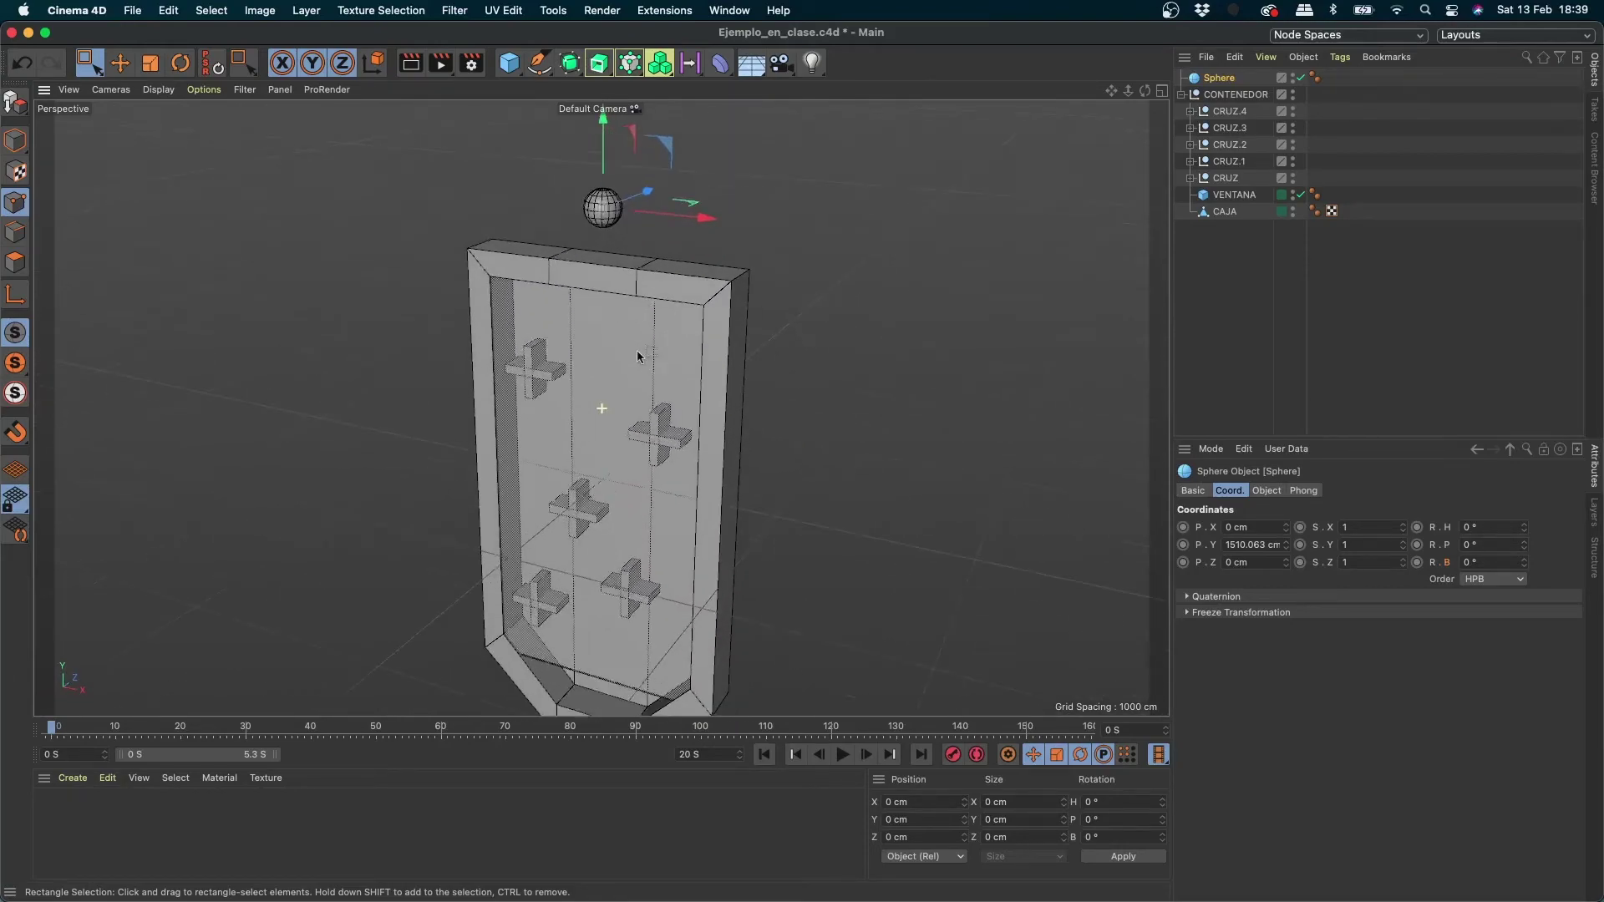
alt+drag(637, 349, 618, 145)
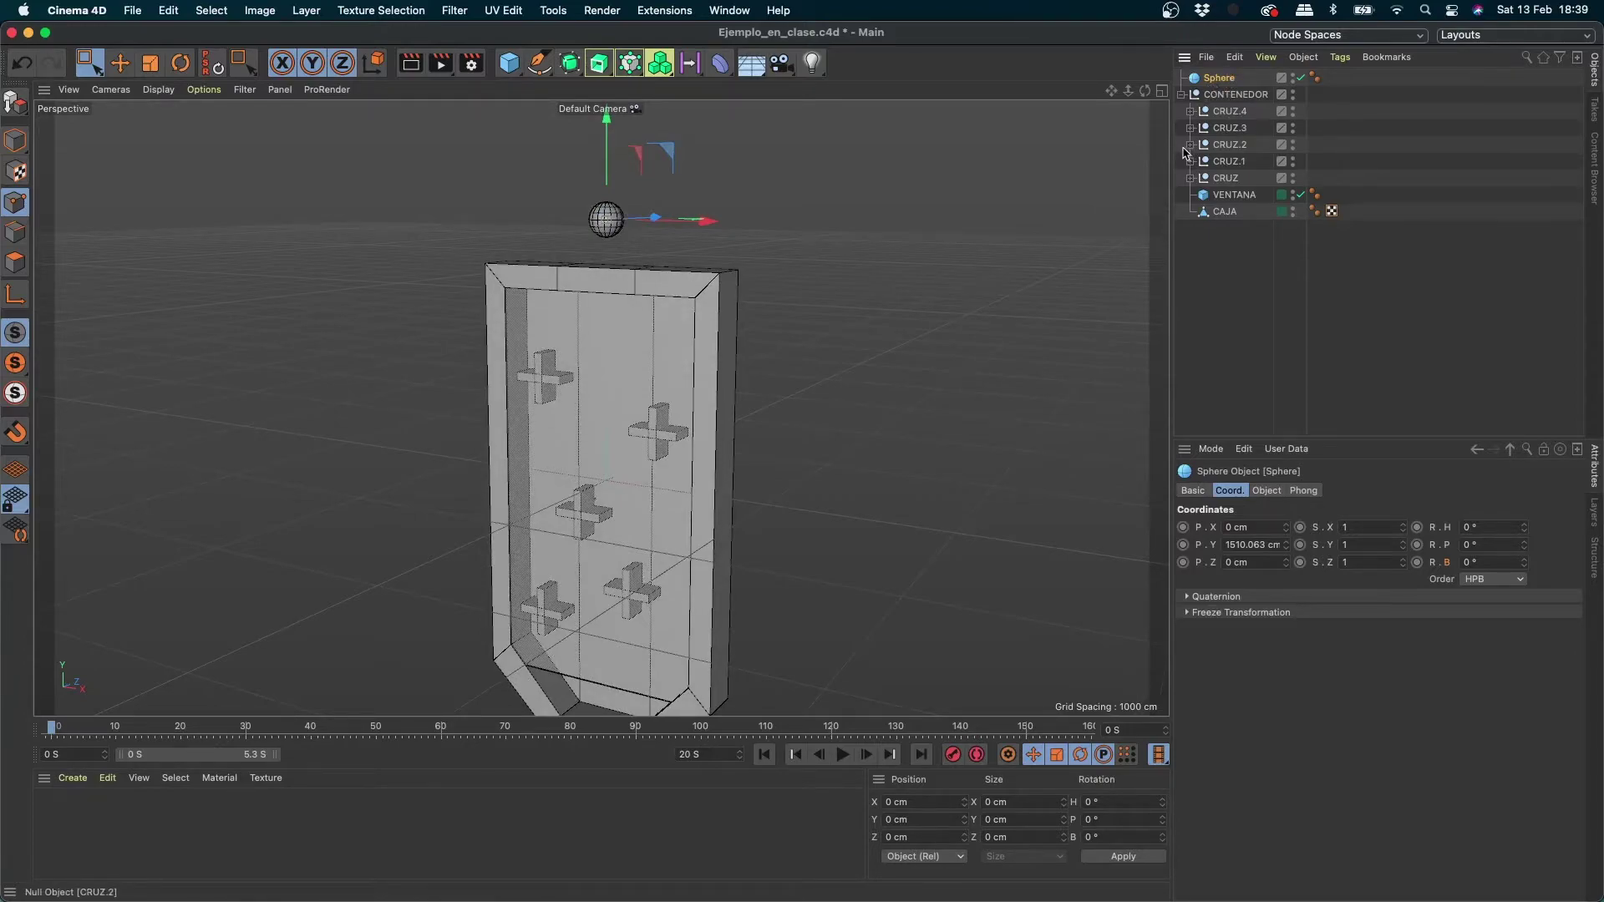
Step: Apply a Rigid Body simulation tag to the sphere
click(1351, 60)
mouse_move(1380, 266)
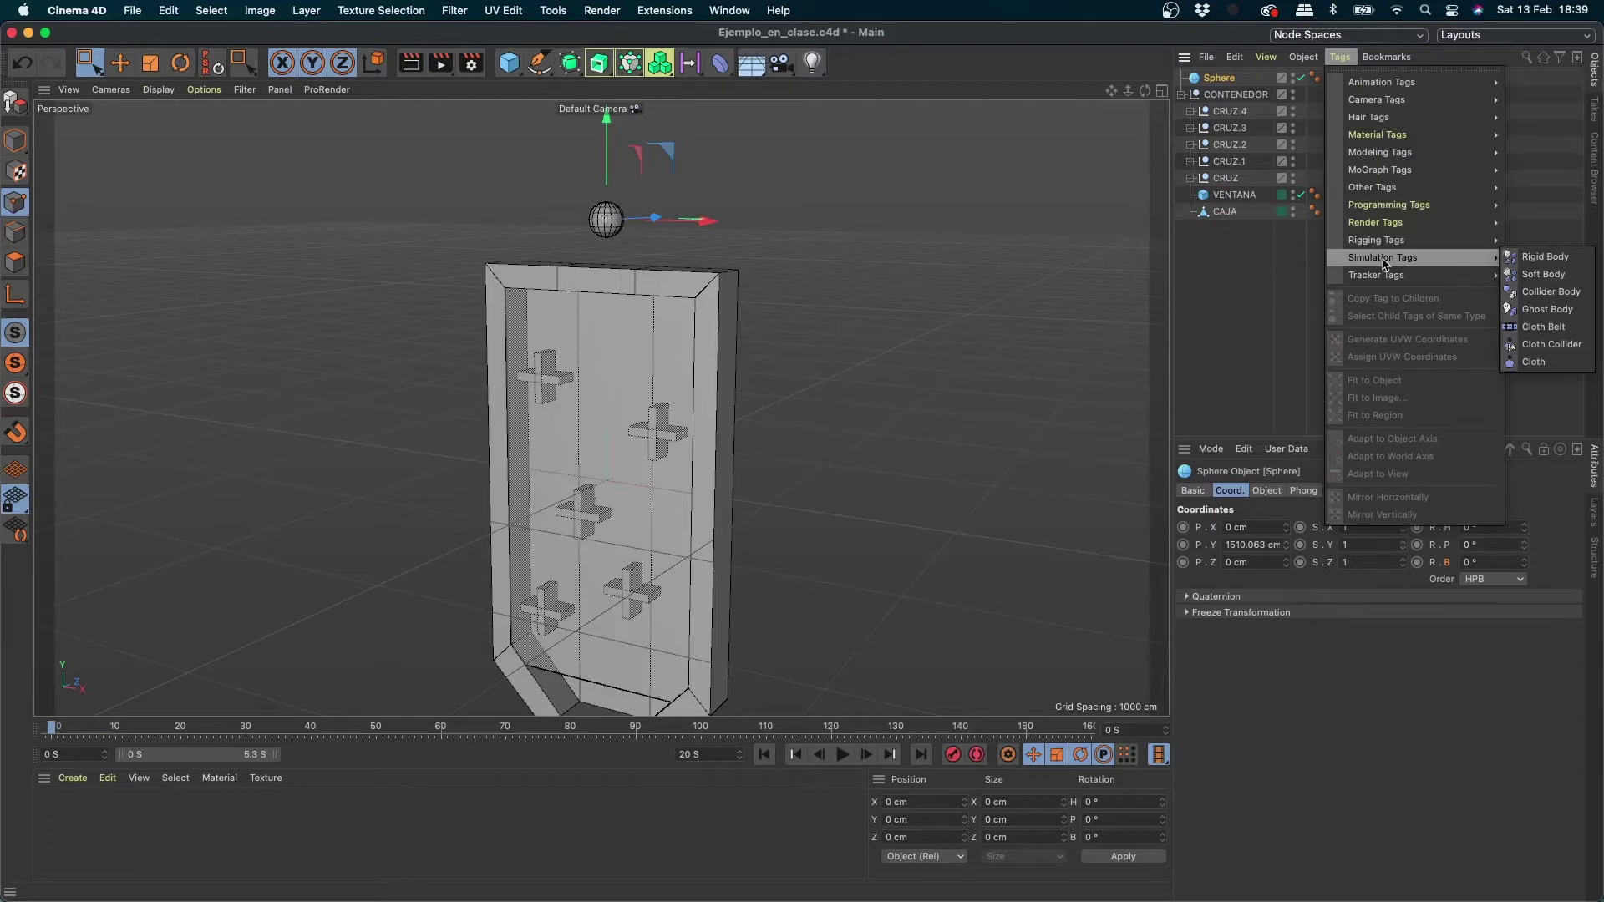
click(1543, 256)
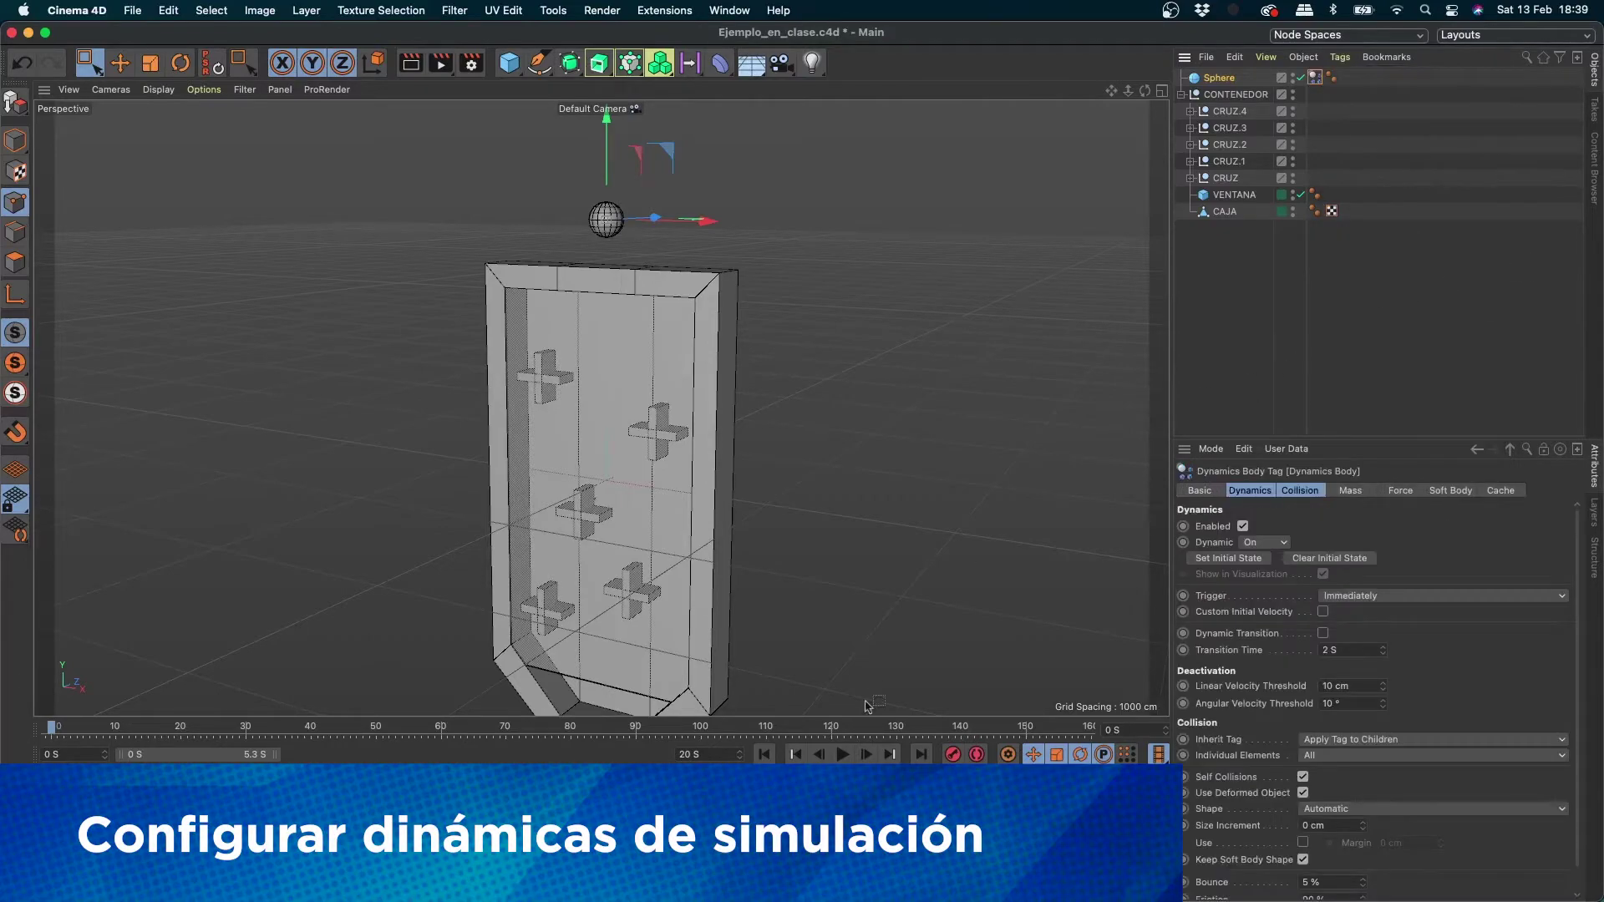
Step: Play the simulation to test how the sphere falls, and return to the first frame
click(842, 754)
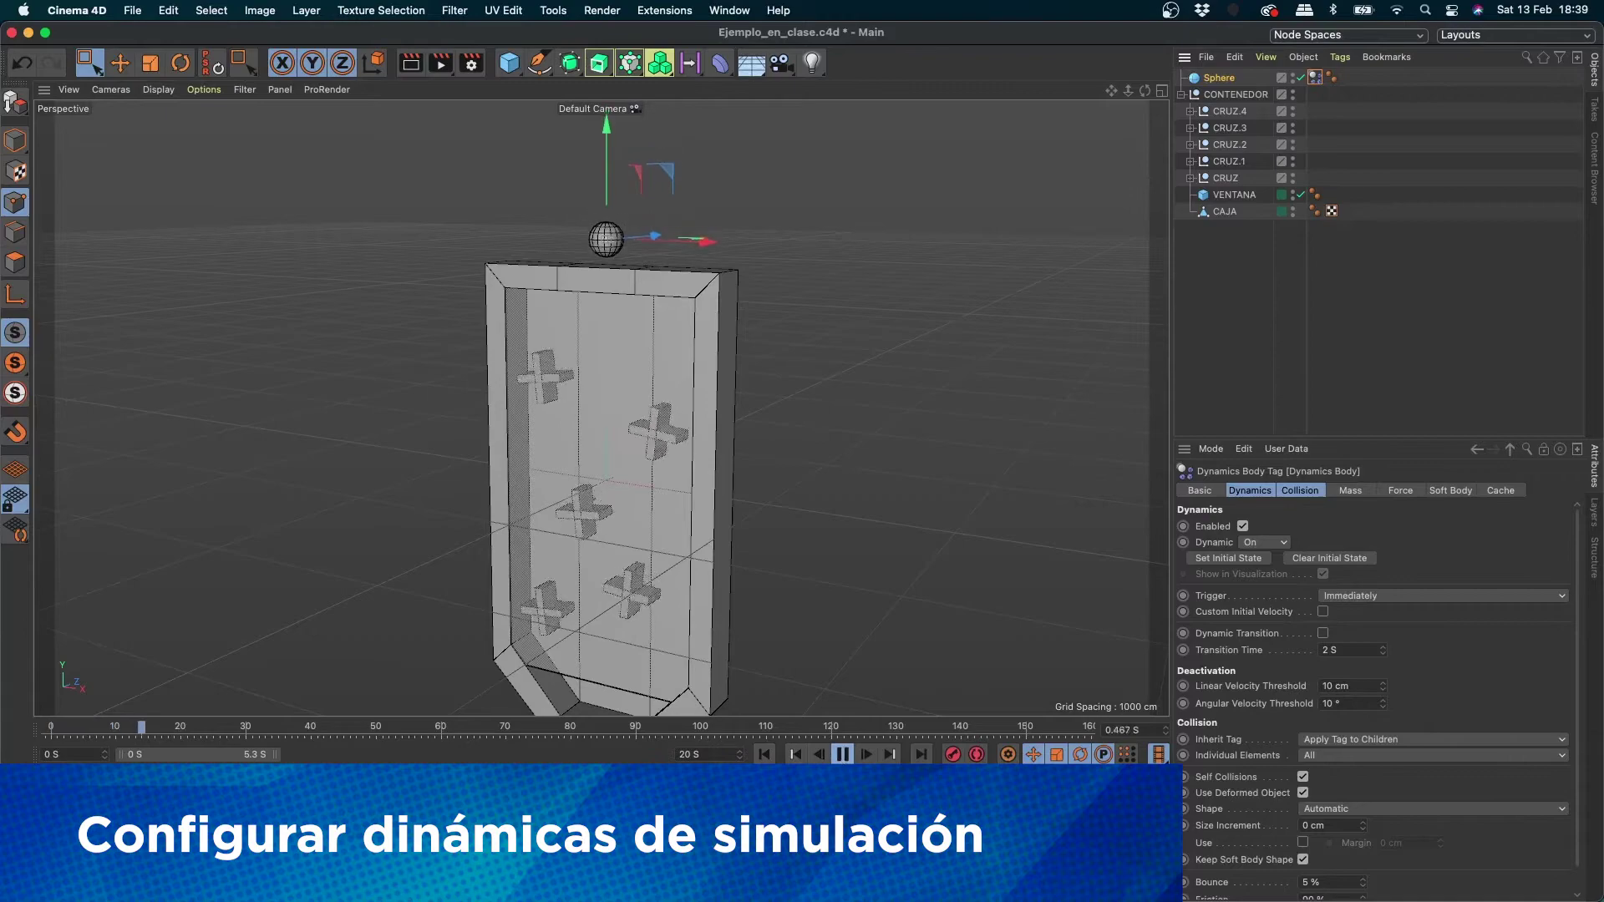
click(842, 754)
click(764, 754)
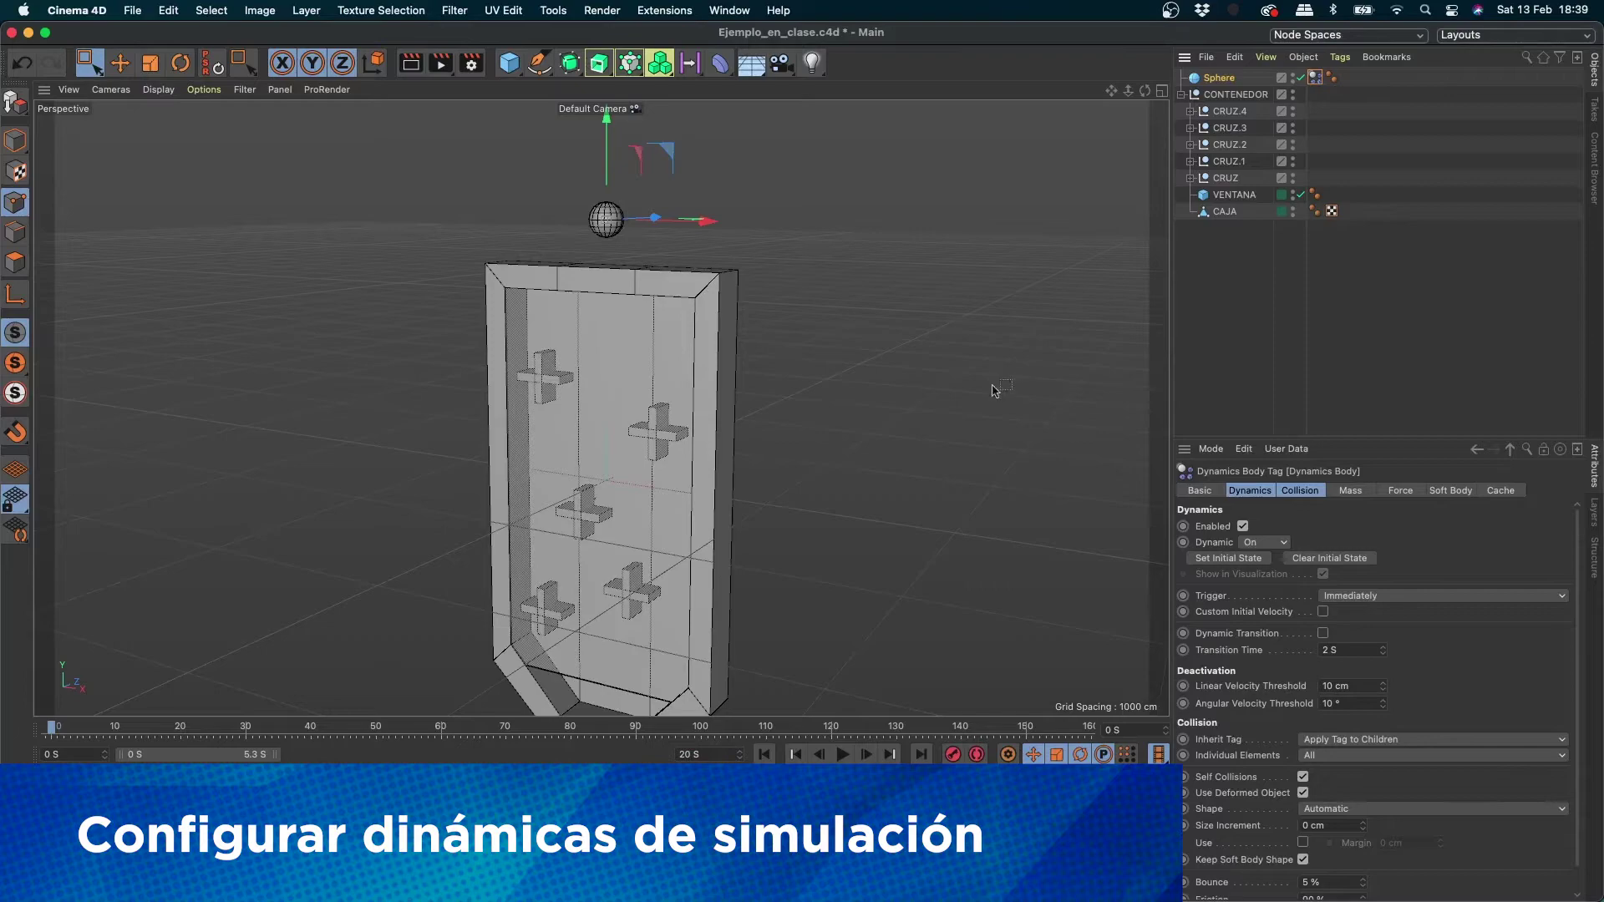
Step: Apply a Collider Body simulation tag to the CONTENEDOR null and start playing the simulation
click(1231, 95)
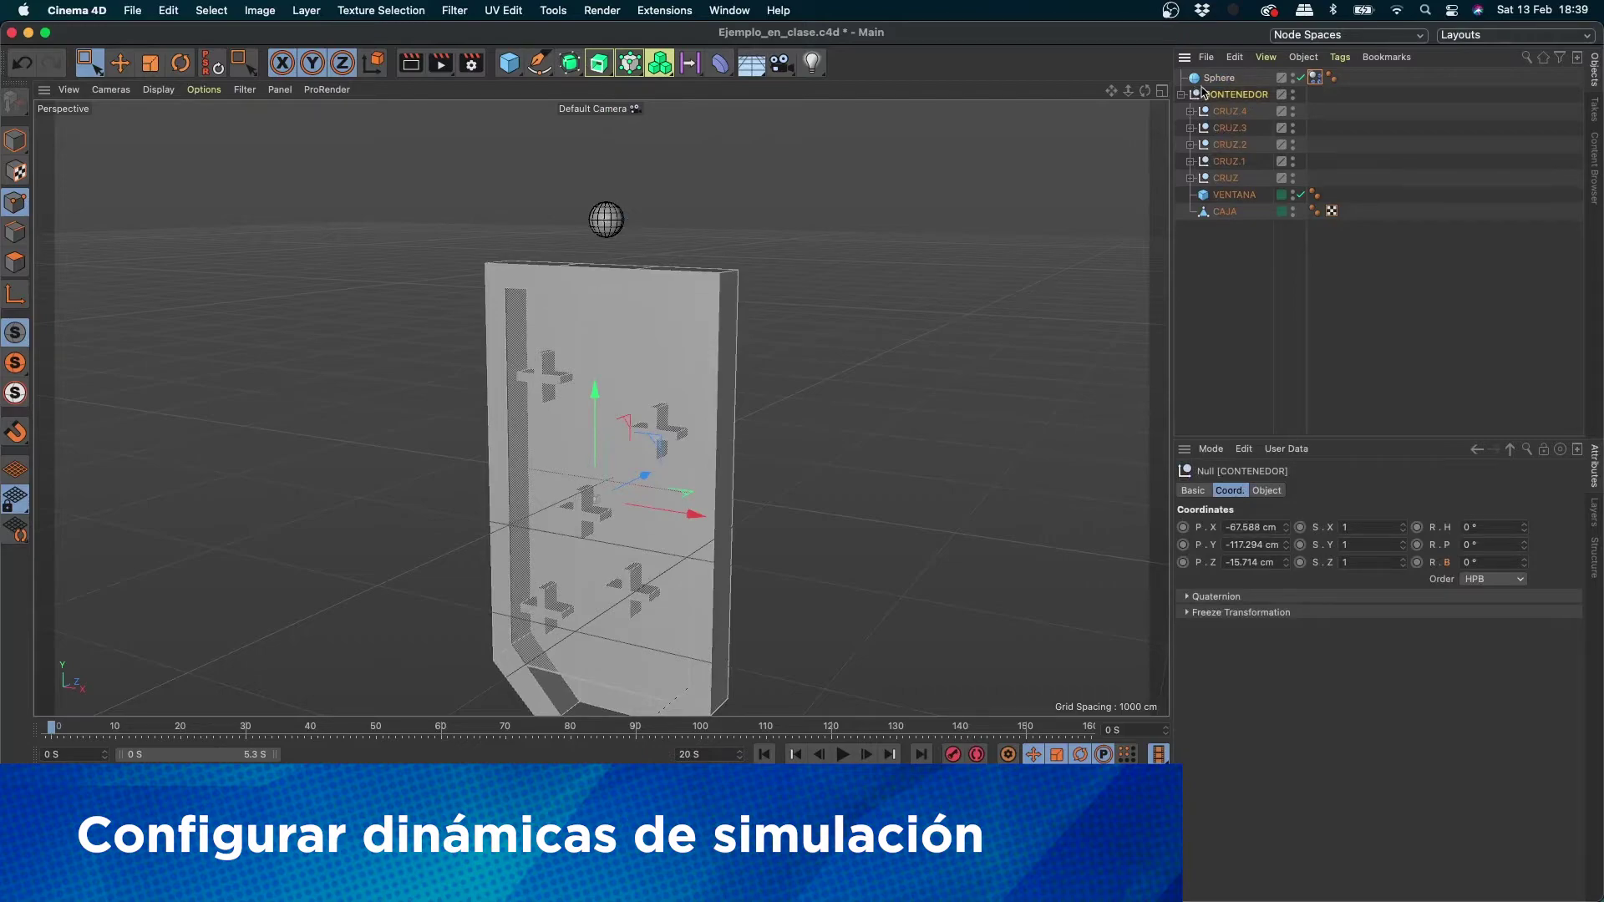
click(1339, 58)
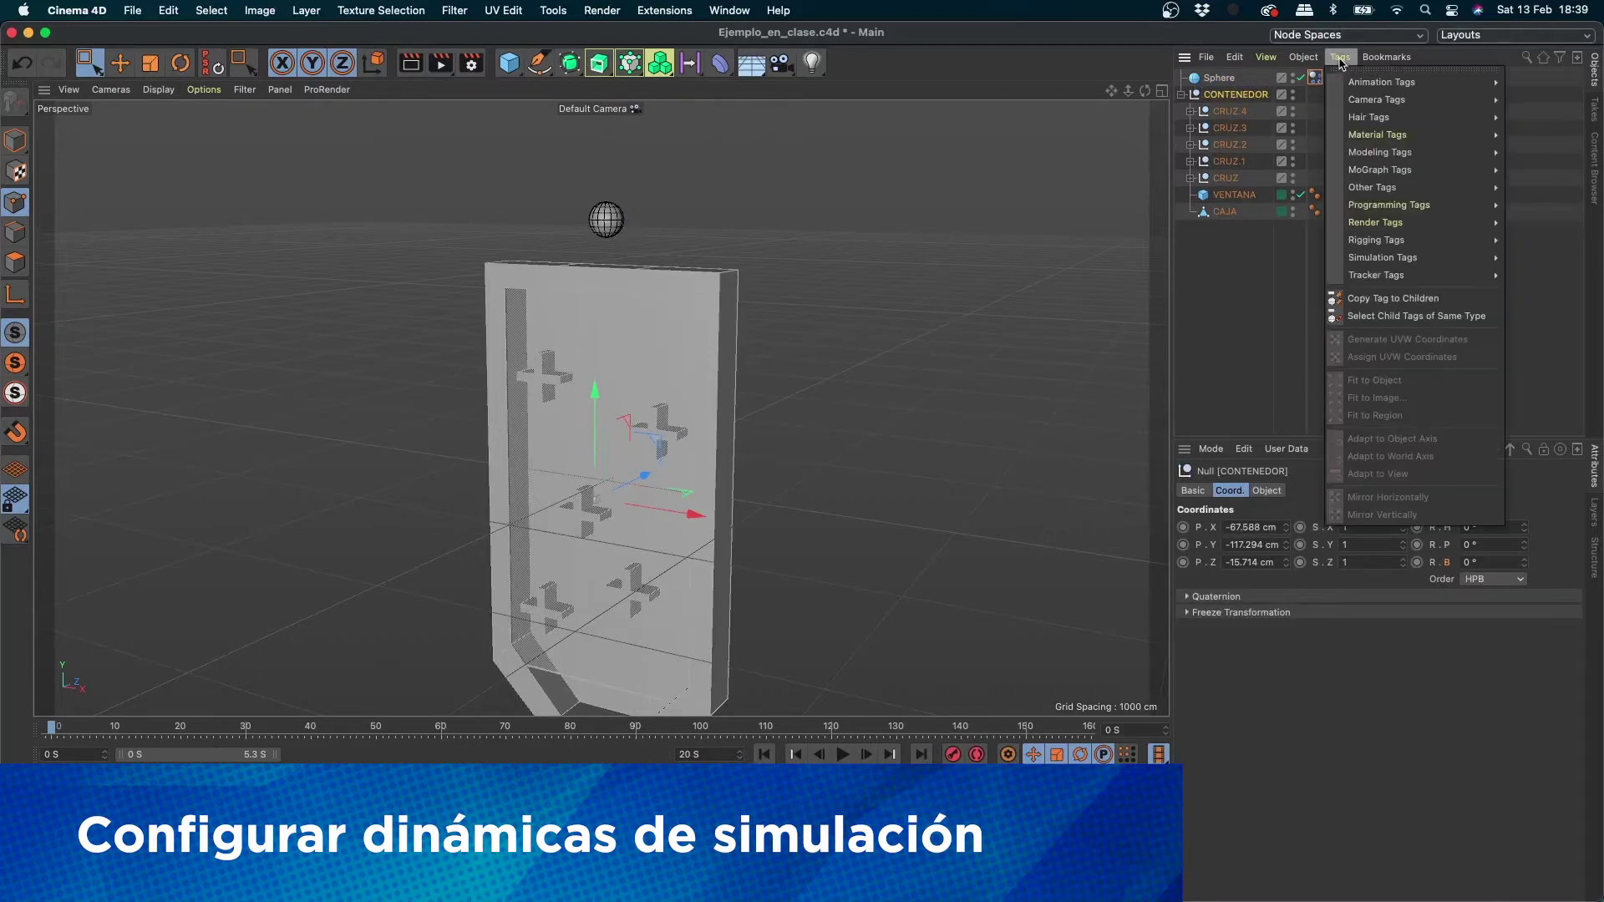
mouse_move(1376, 257)
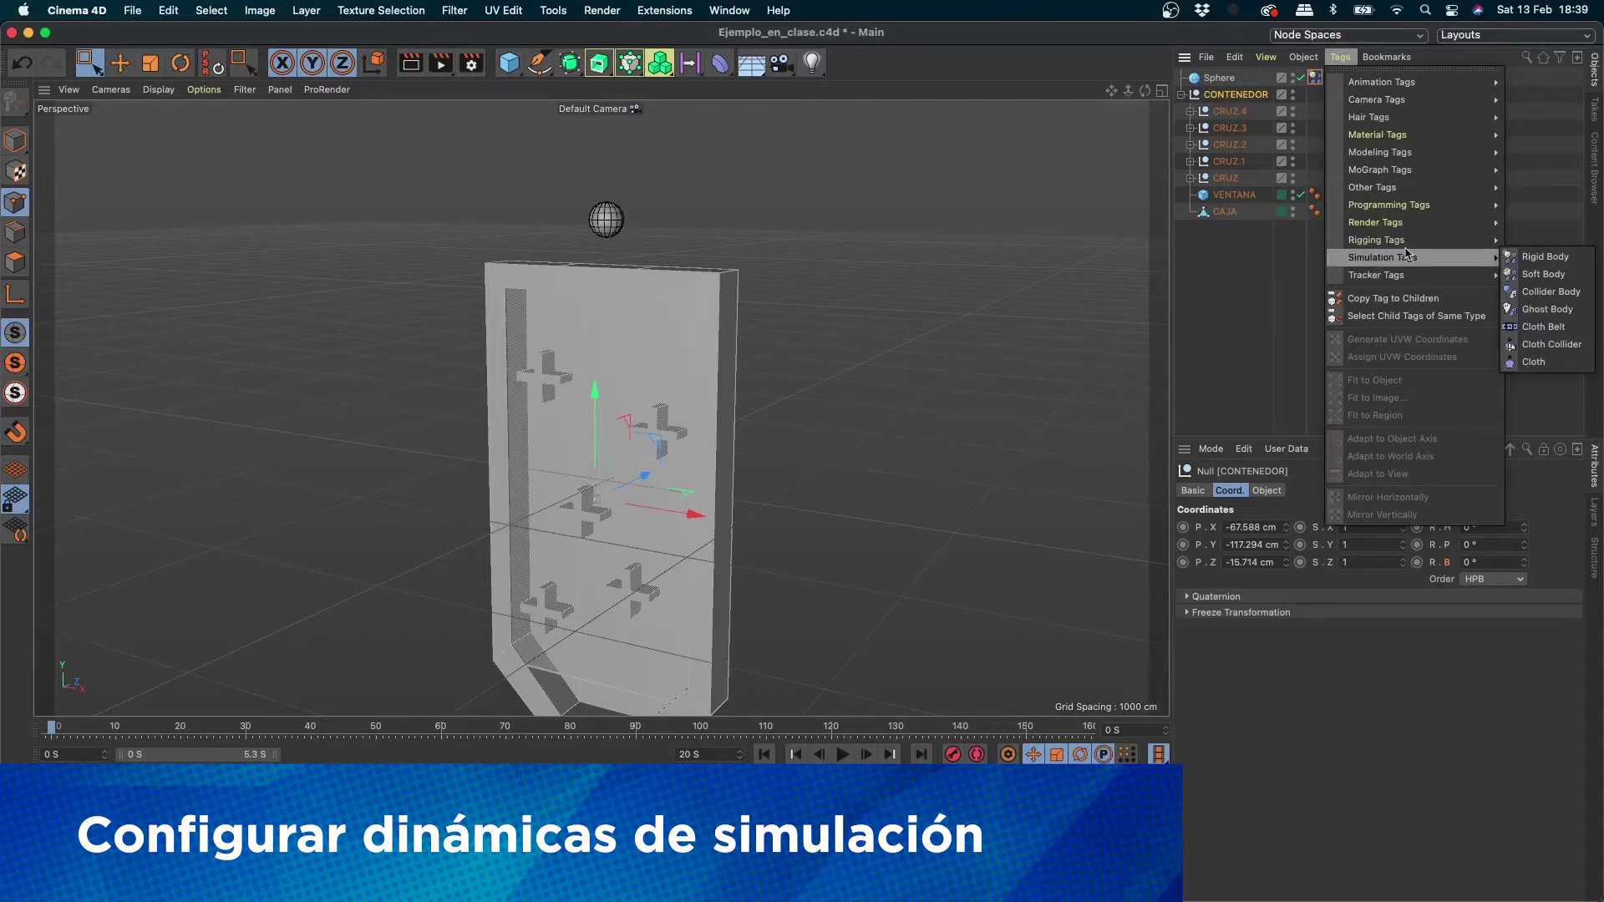
click(1549, 297)
click(843, 754)
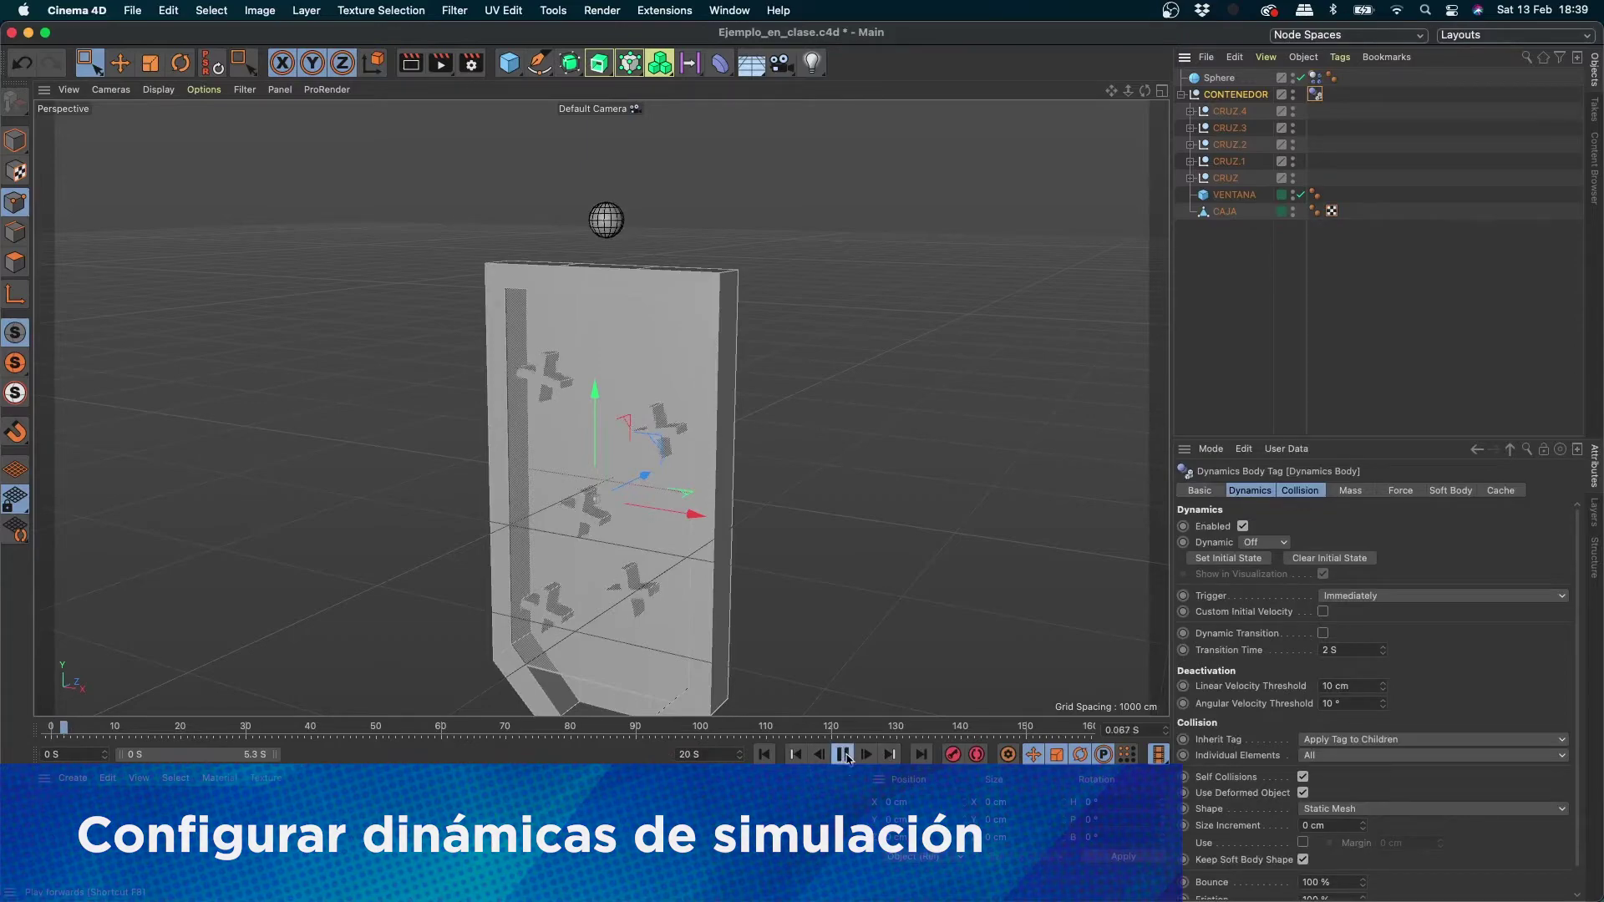
Step: Play the simulation again from the first frame to check how the sphere meets the container, and return to the start
click(846, 757)
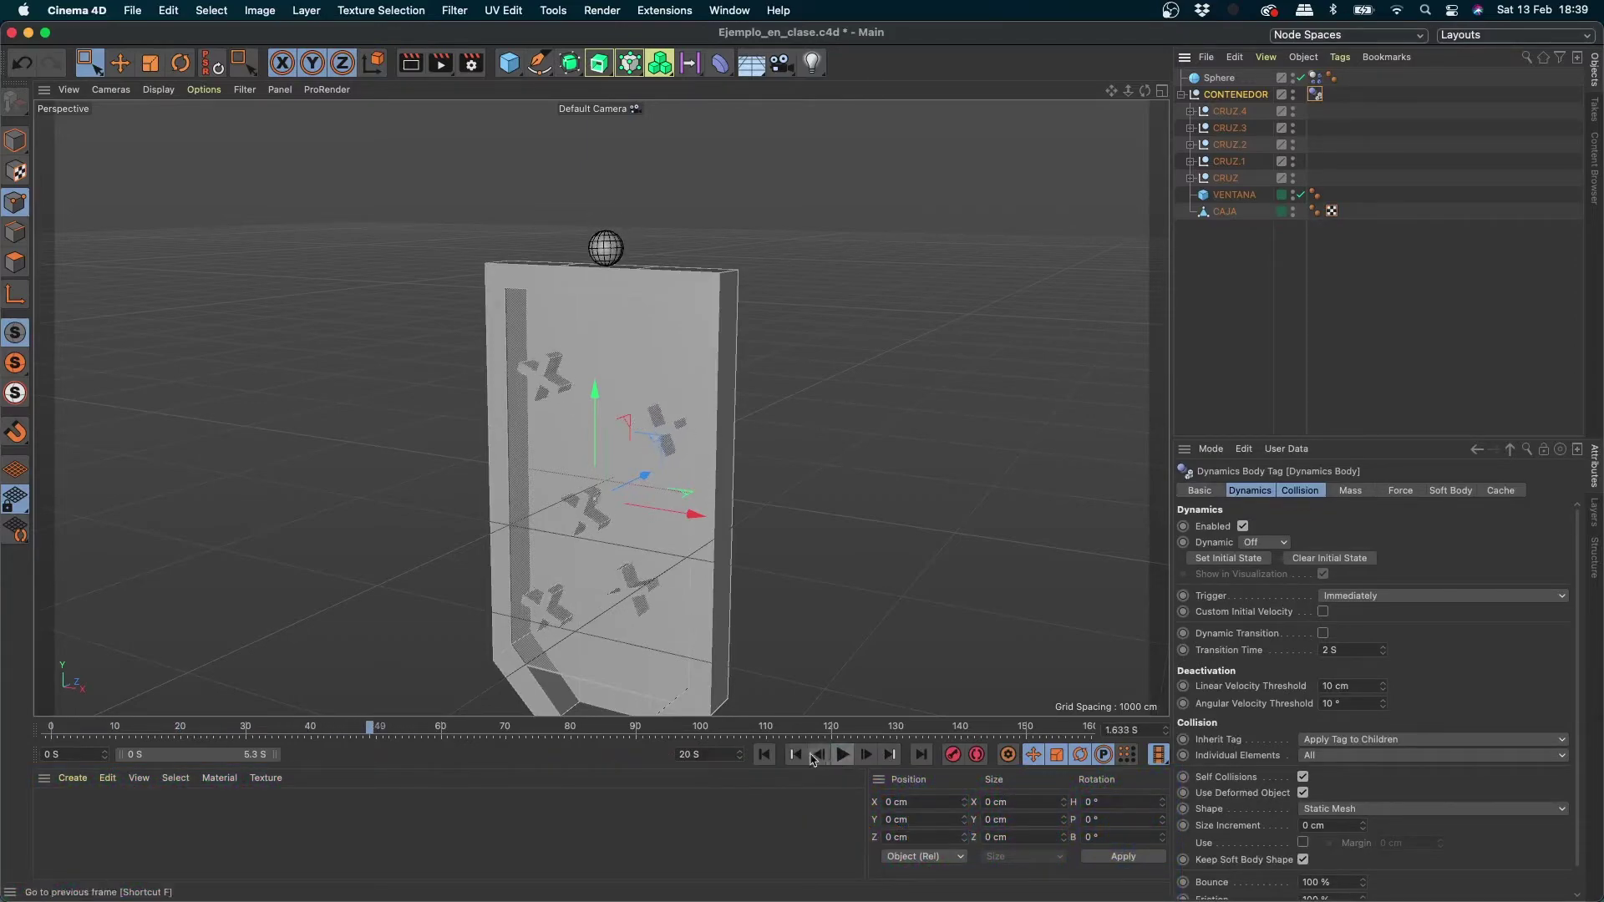
click(764, 756)
click(841, 758)
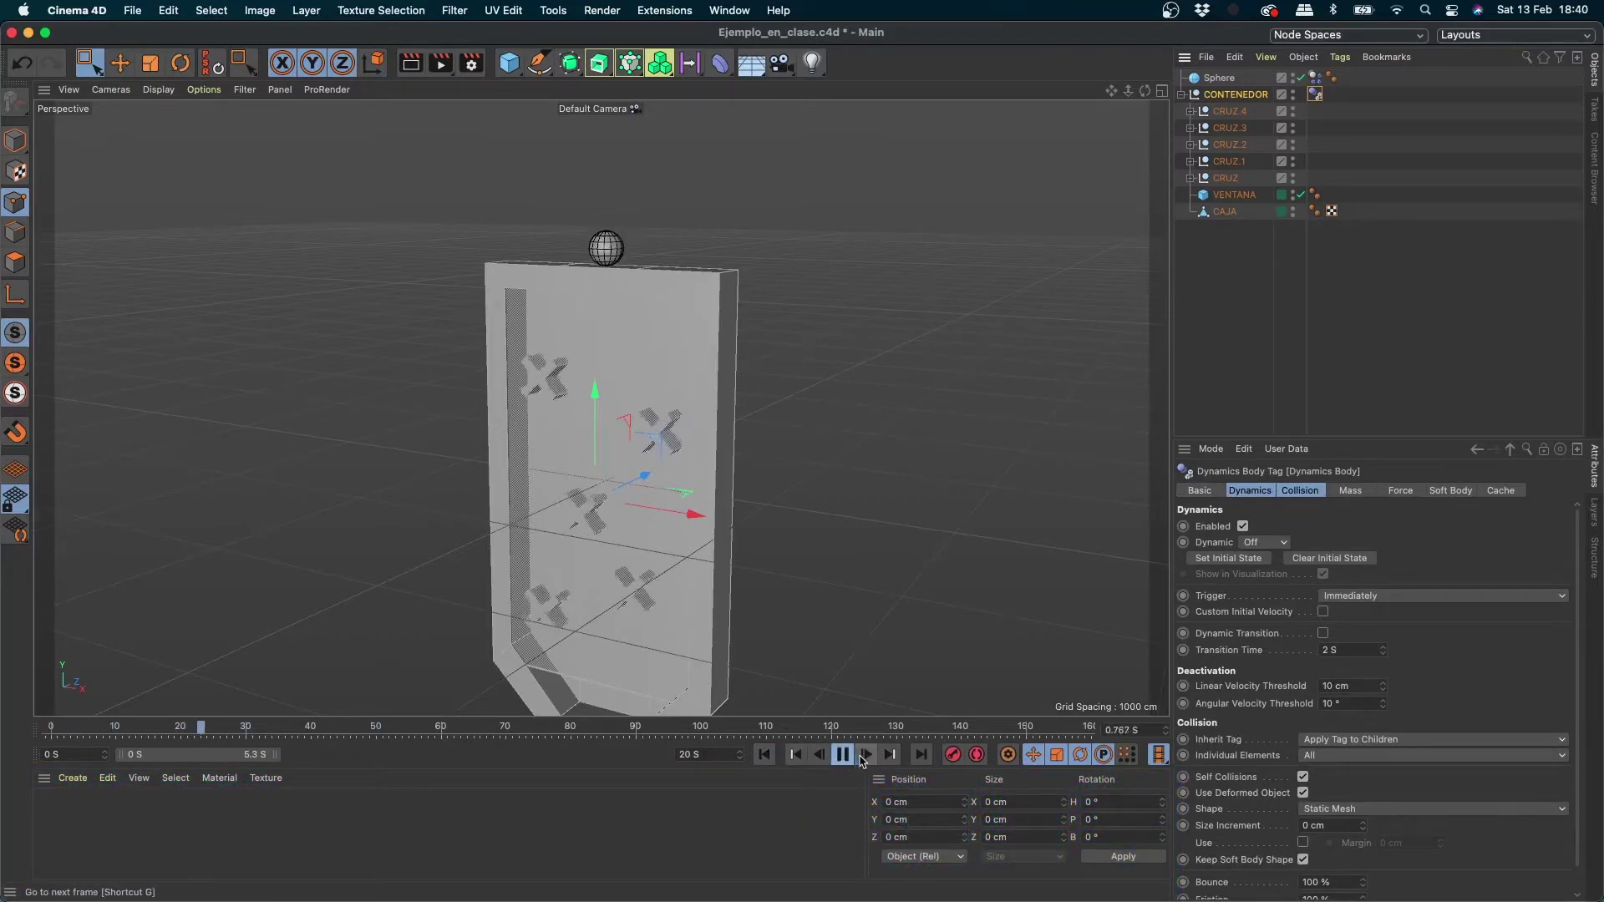
click(846, 757)
click(764, 756)
Step: Lower the sphere inside the container to about Y 936 cm and play the simulation to test its fall
click(1218, 78)
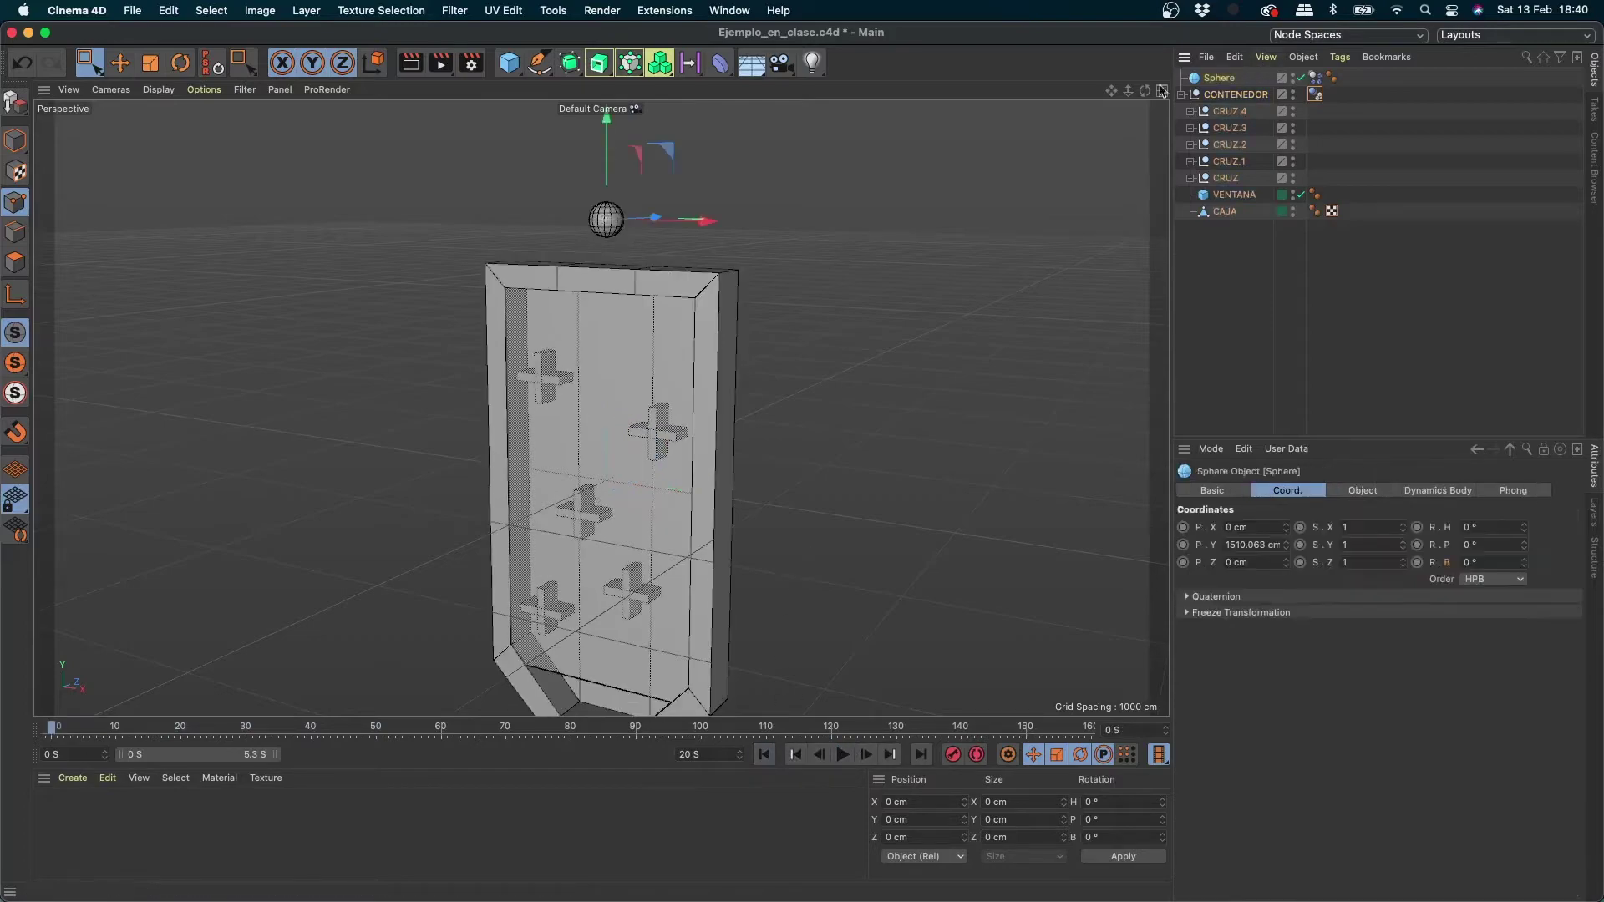
drag(606, 146, 606, 247)
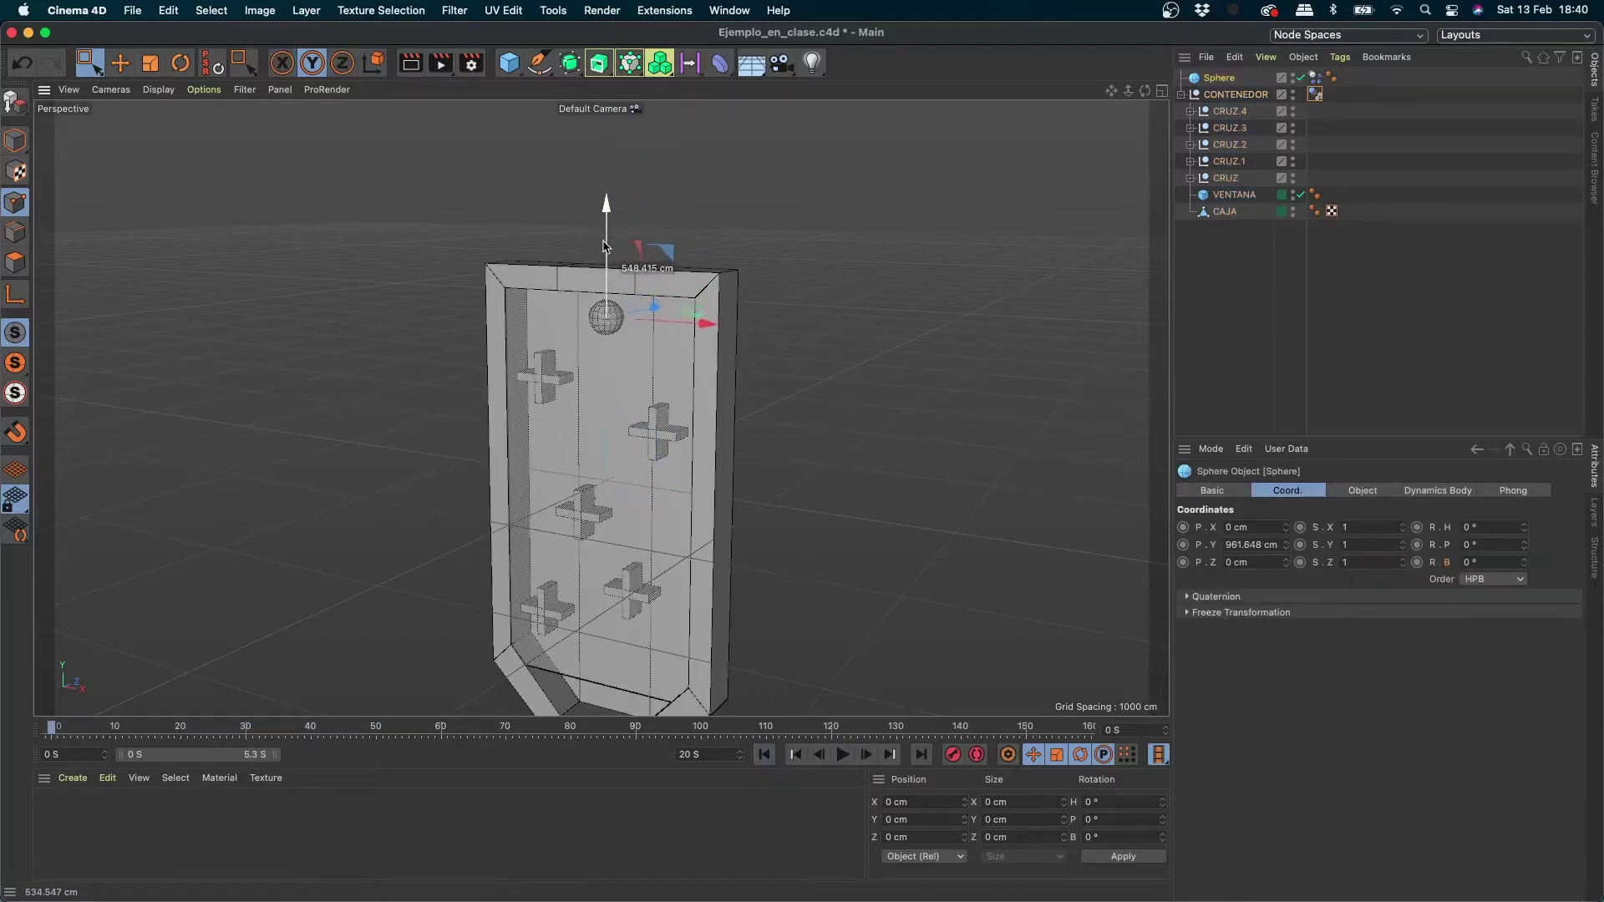
click(842, 755)
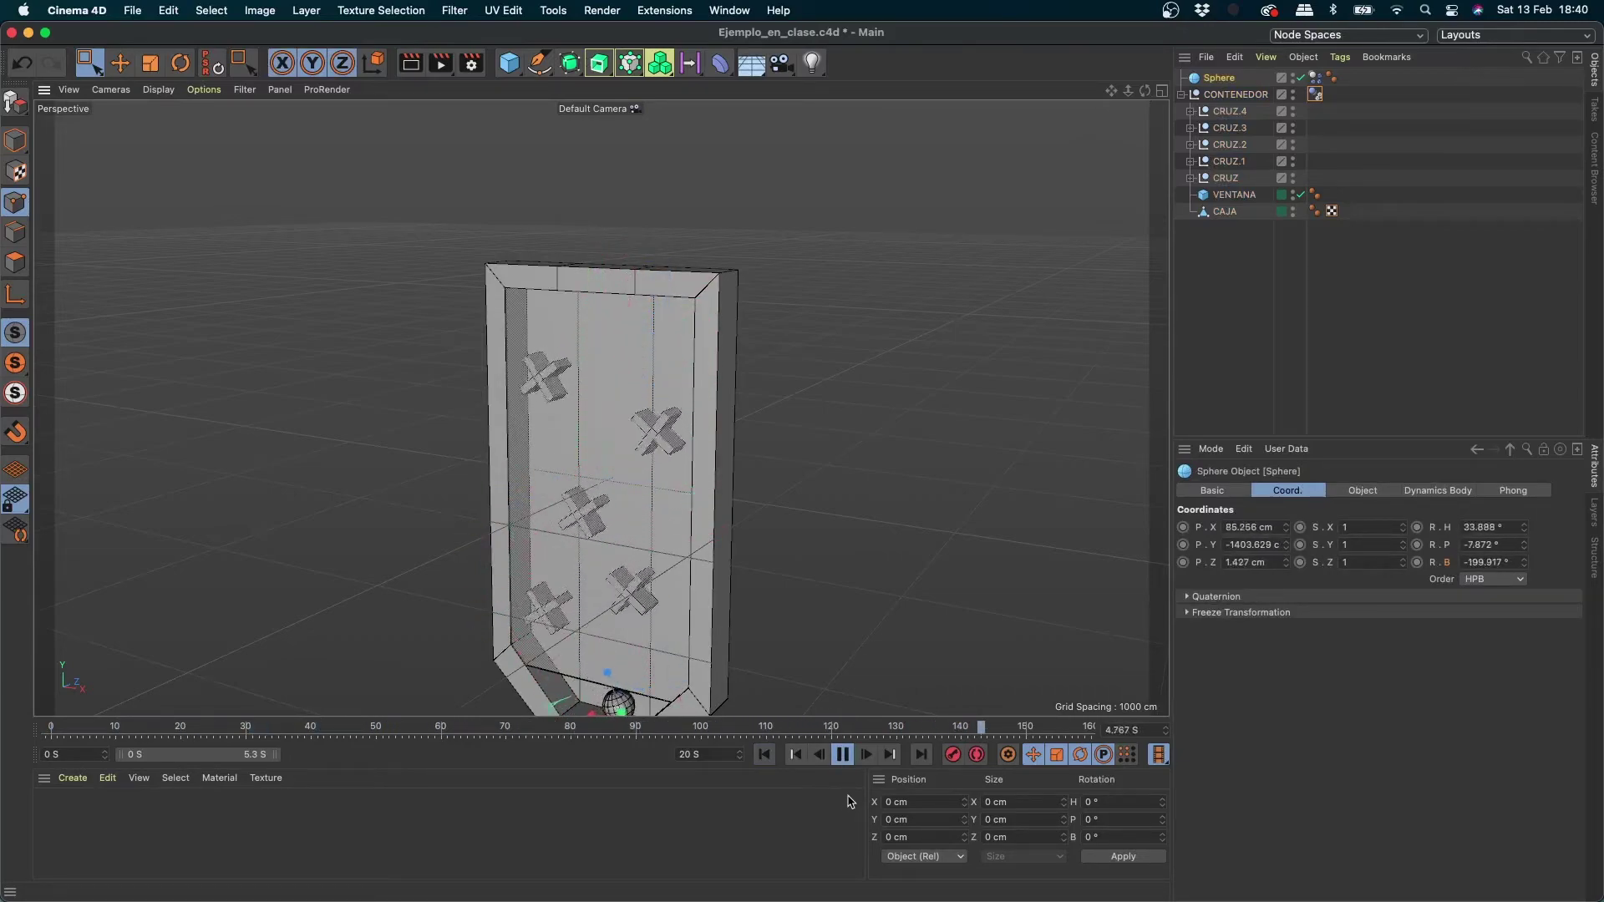
click(844, 756)
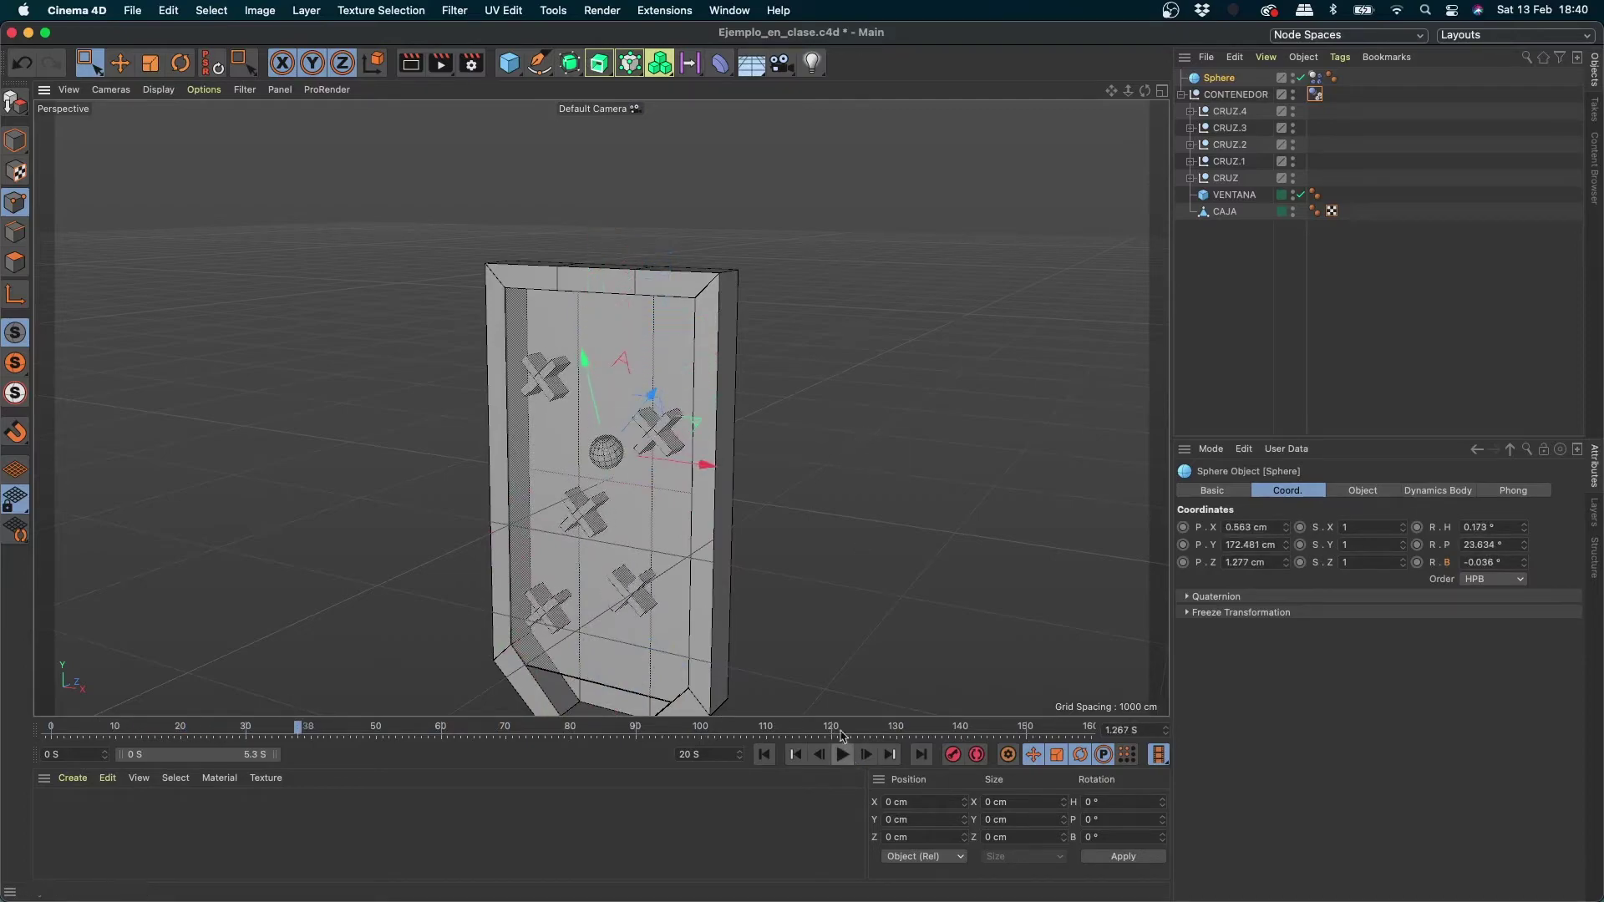
alt+middle_drag(836, 505, 847, 454)
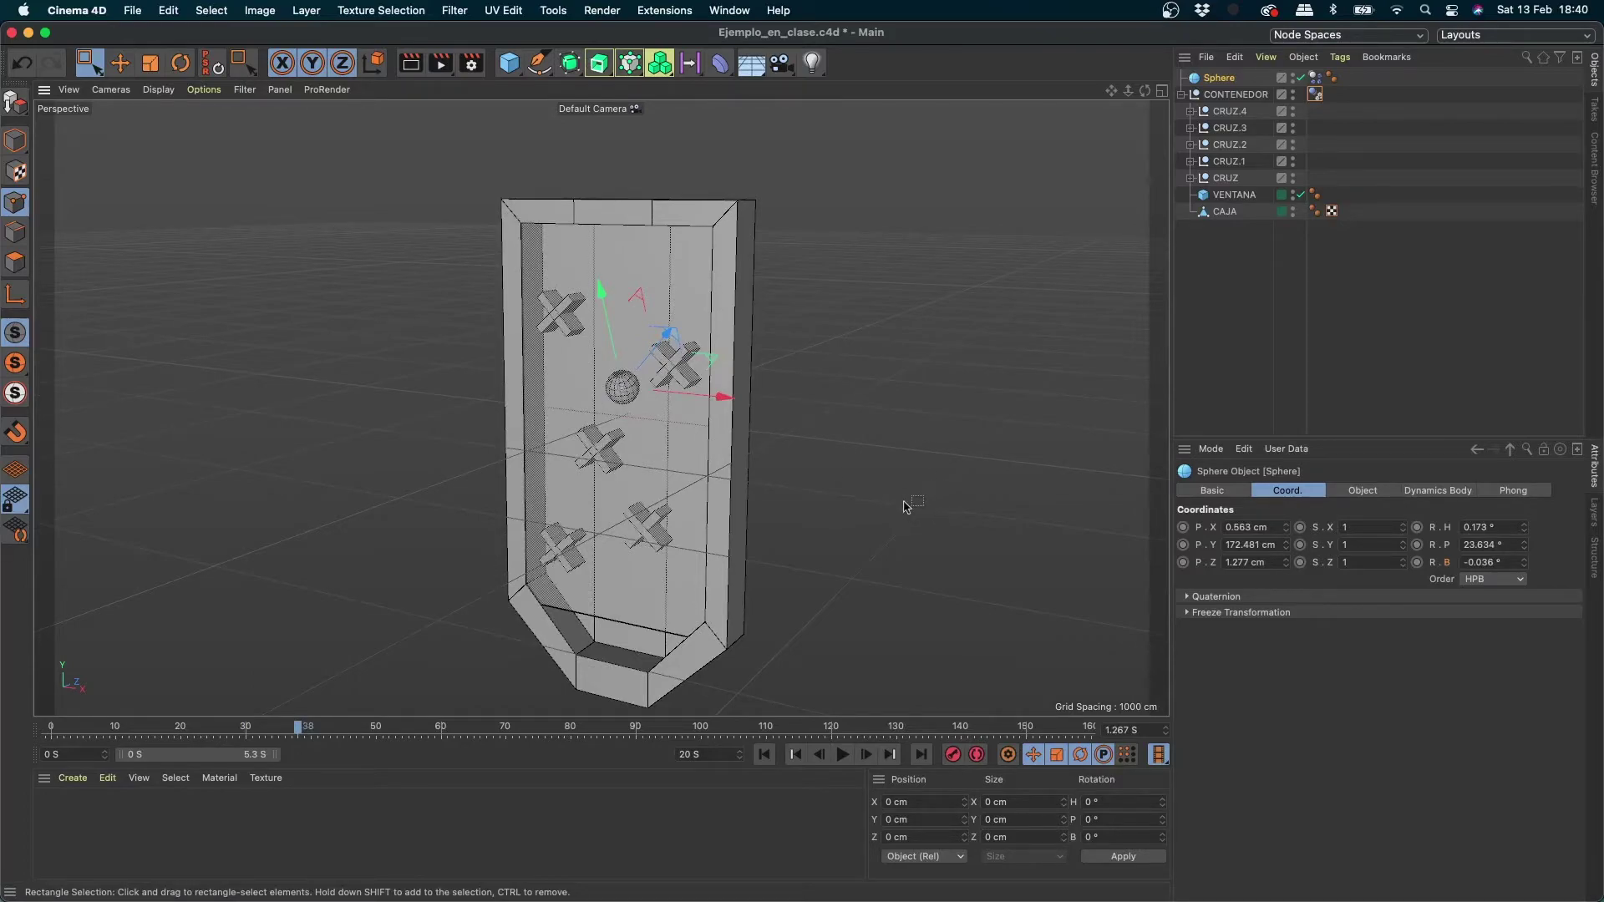
Step: Review the available simulation tag types and the Trigger options of the CONTENEDOR null's dynamics tag
click(1315, 94)
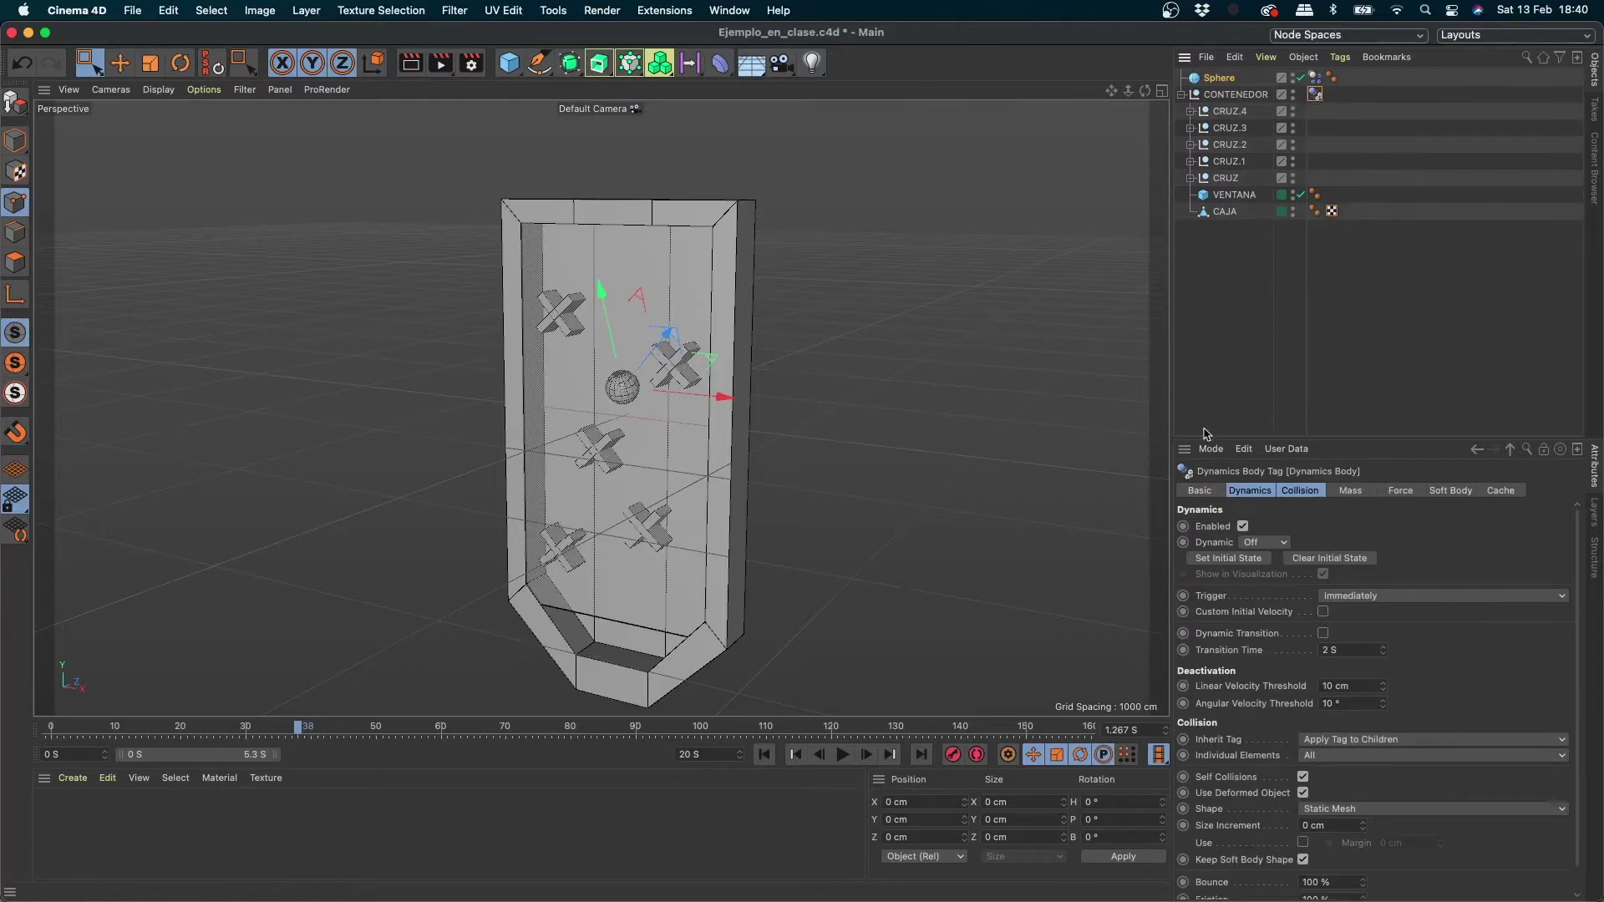
click(1340, 57)
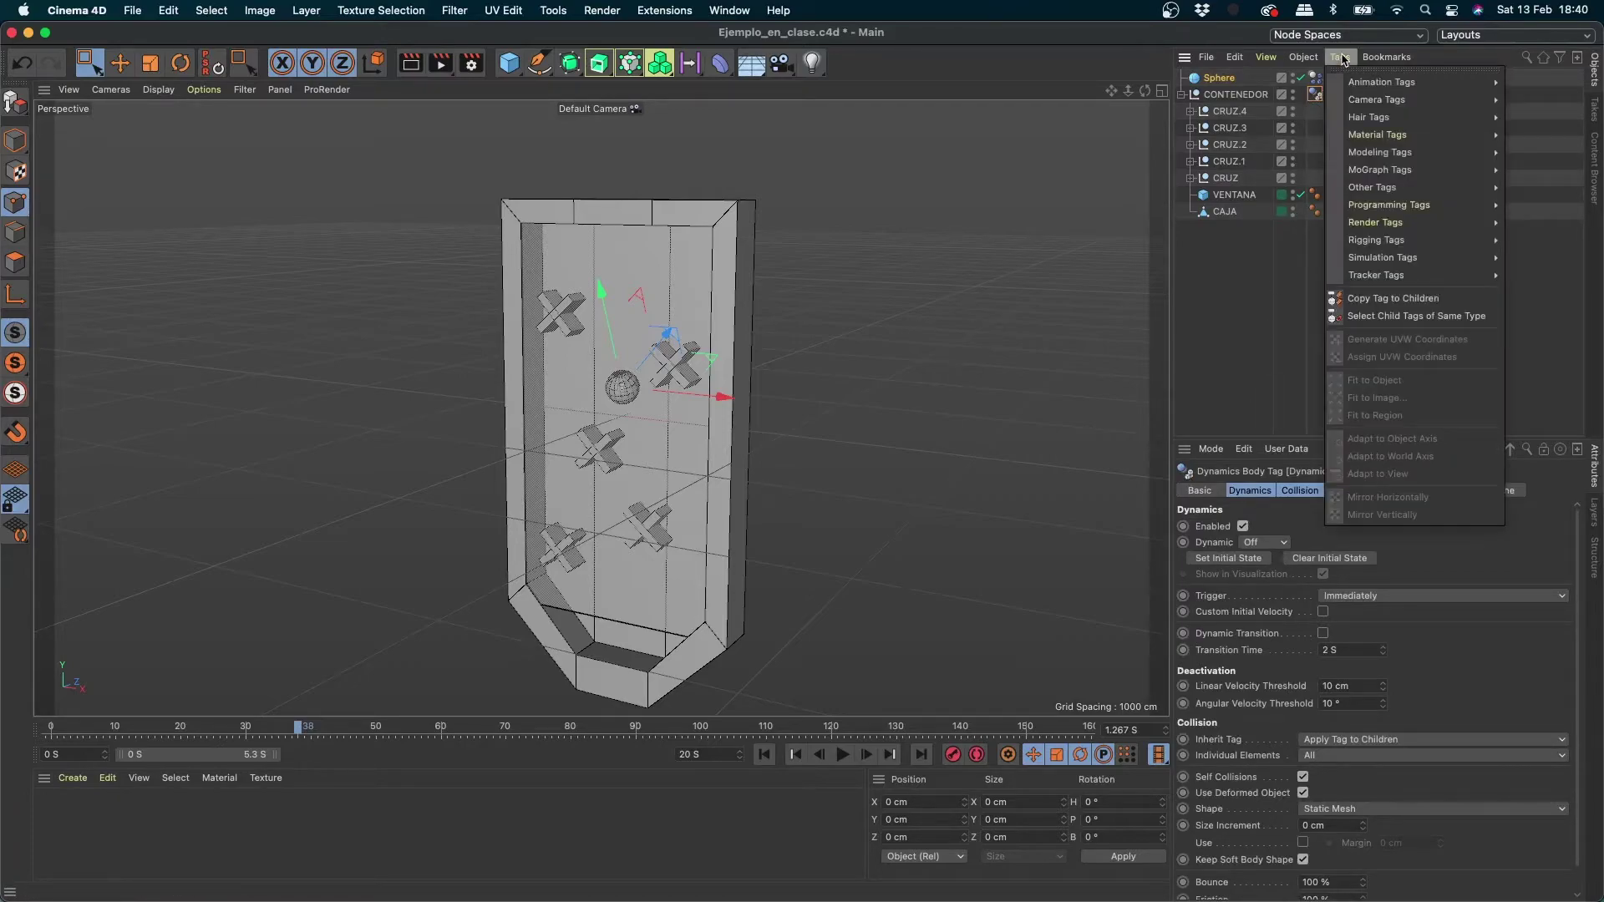
mouse_move(1420, 257)
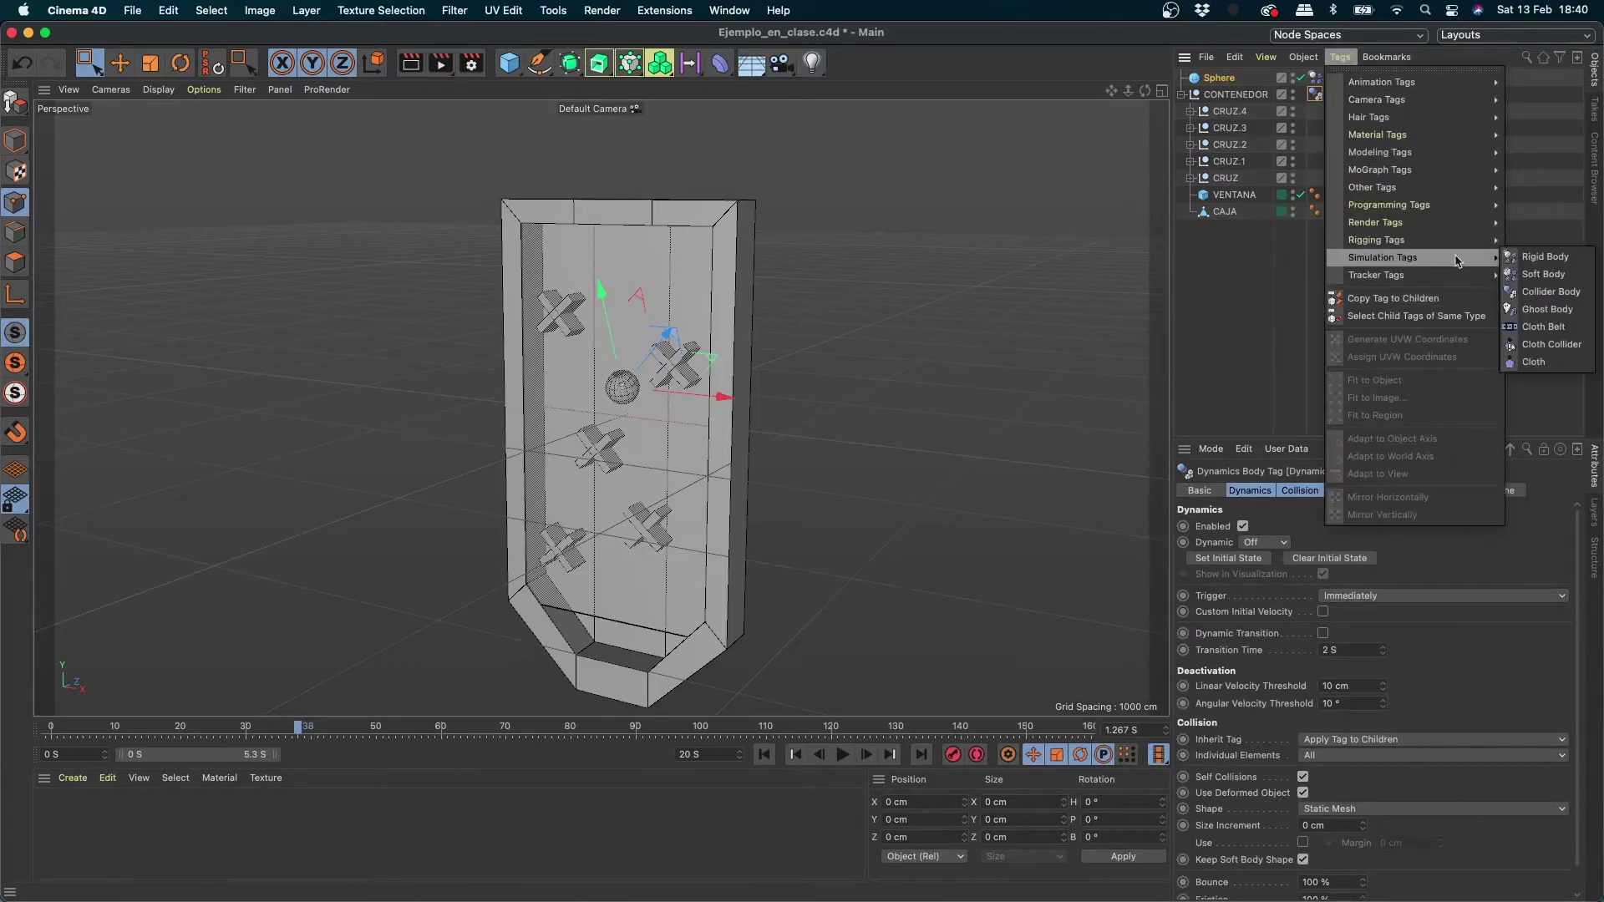
click(1564, 278)
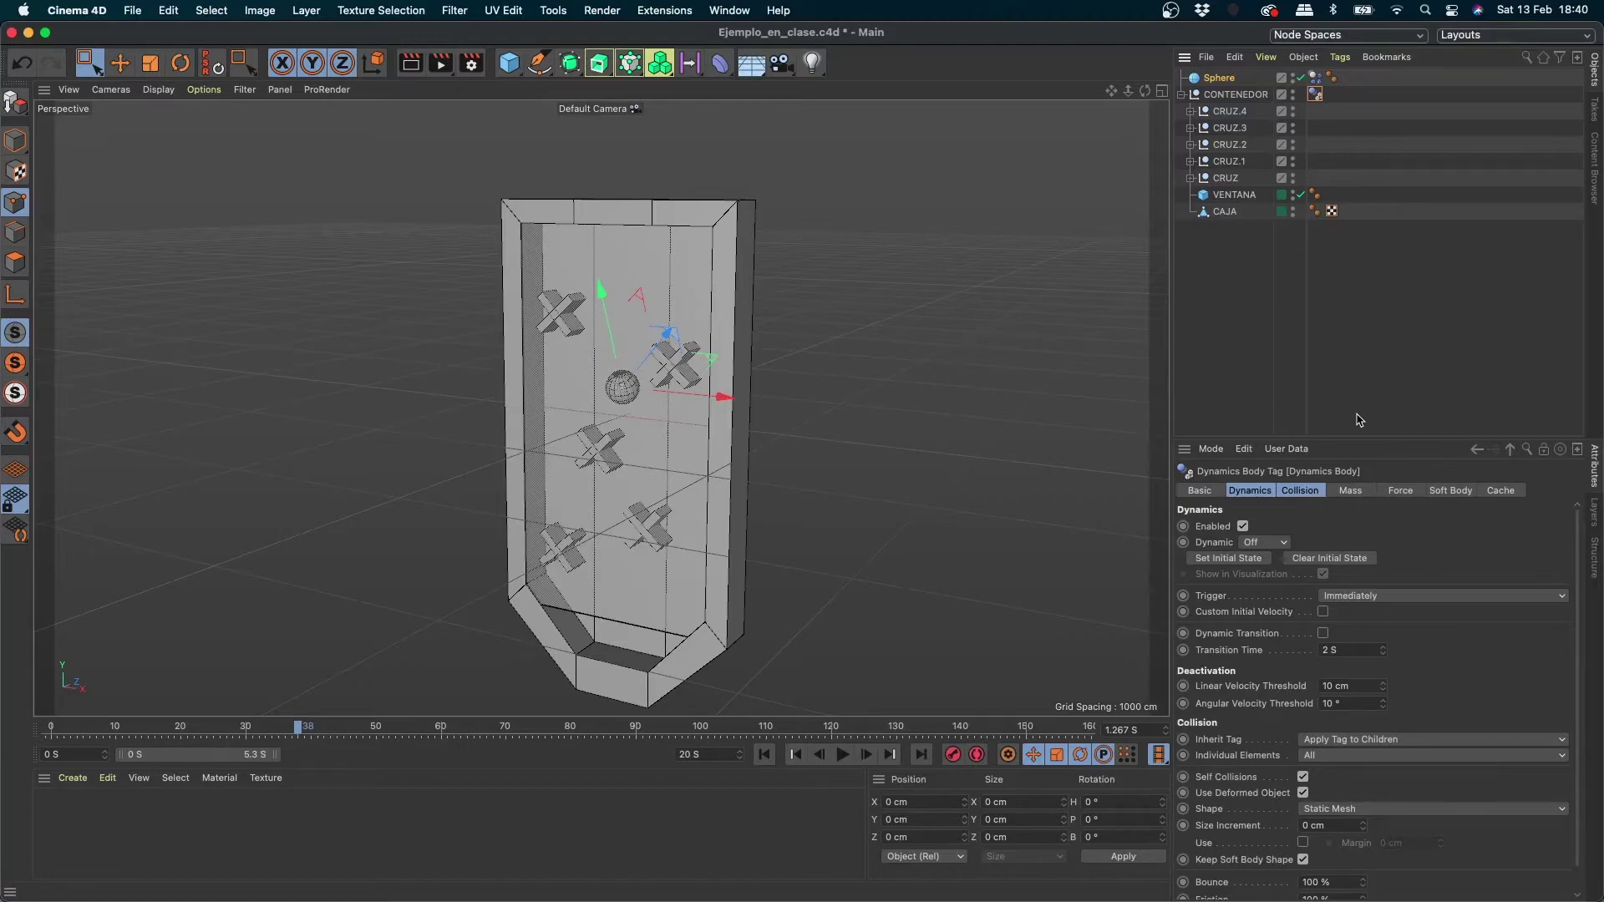
click(1238, 94)
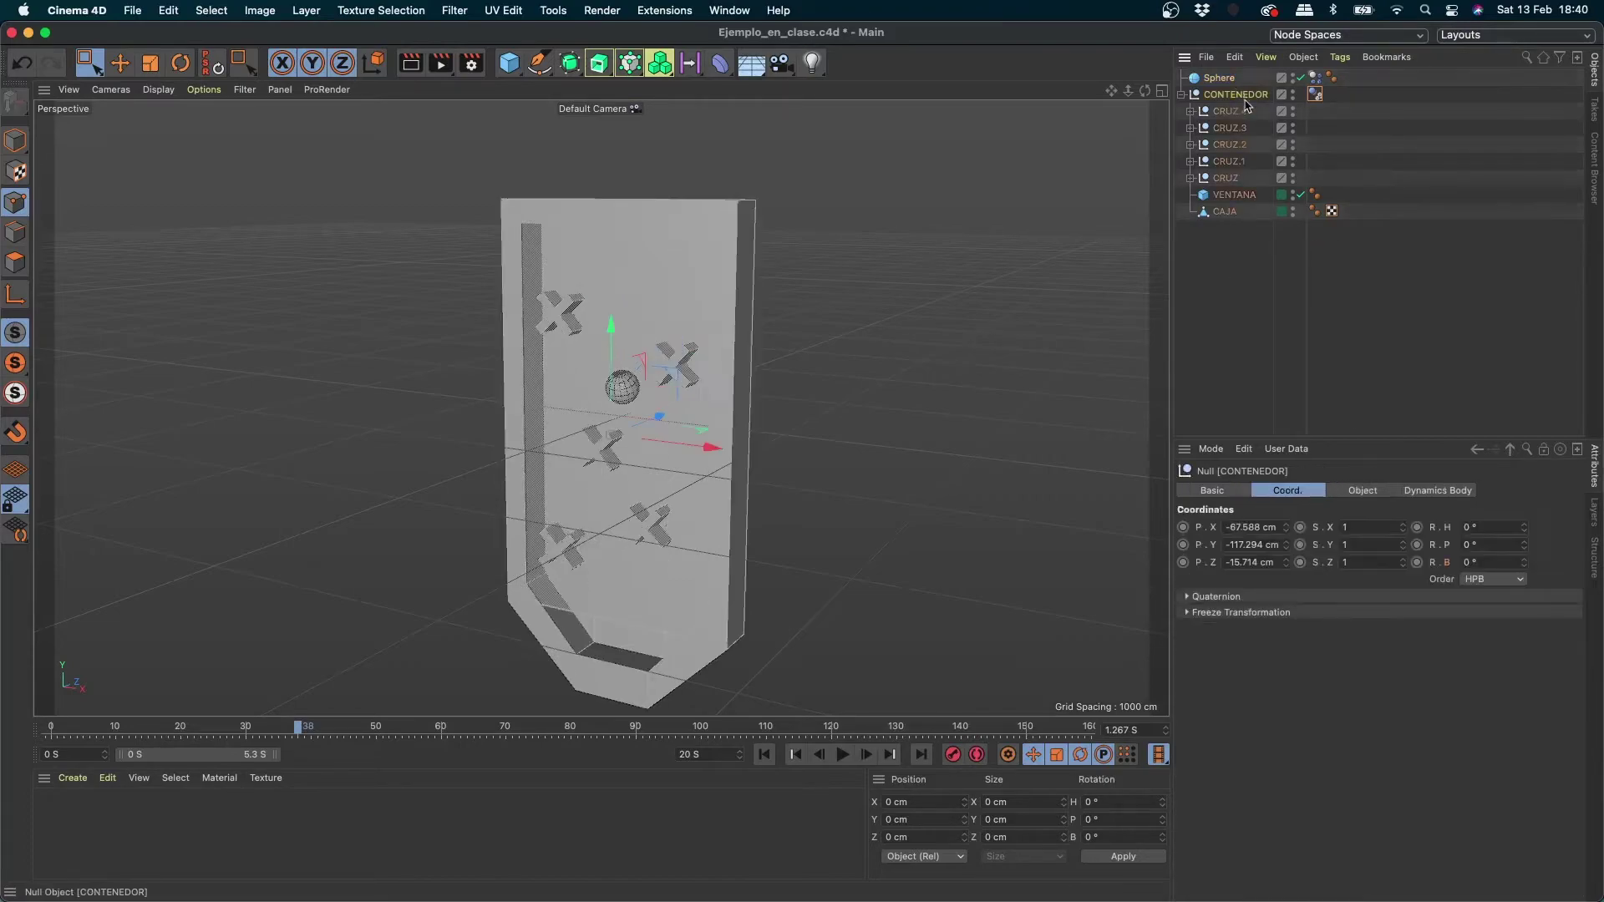
click(1314, 94)
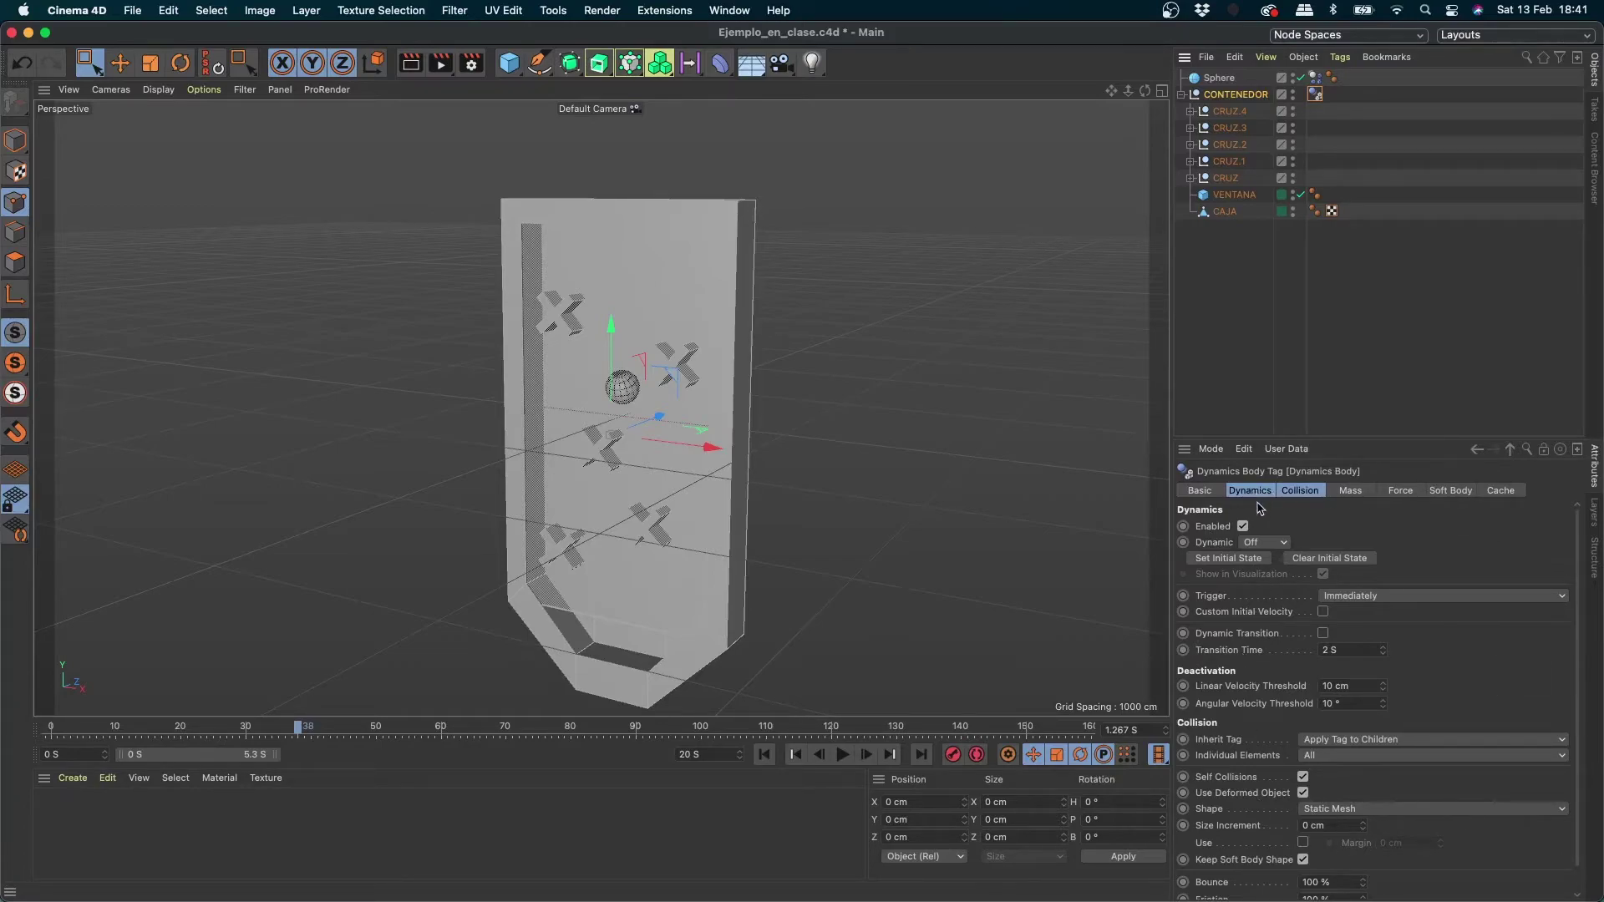
click(1359, 597)
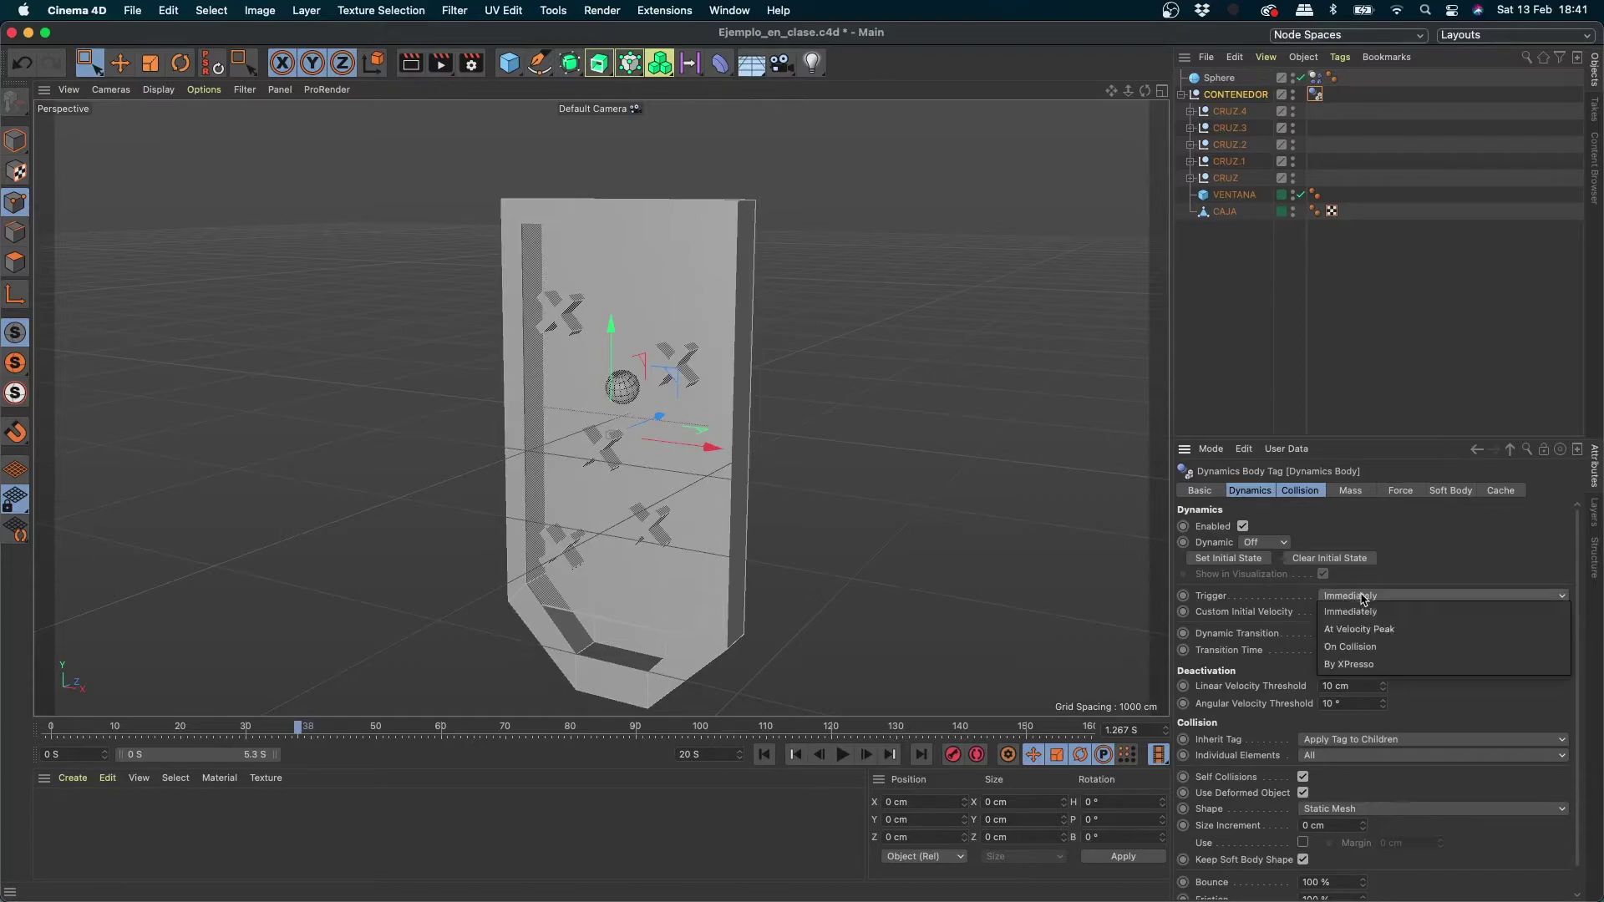
click(1464, 576)
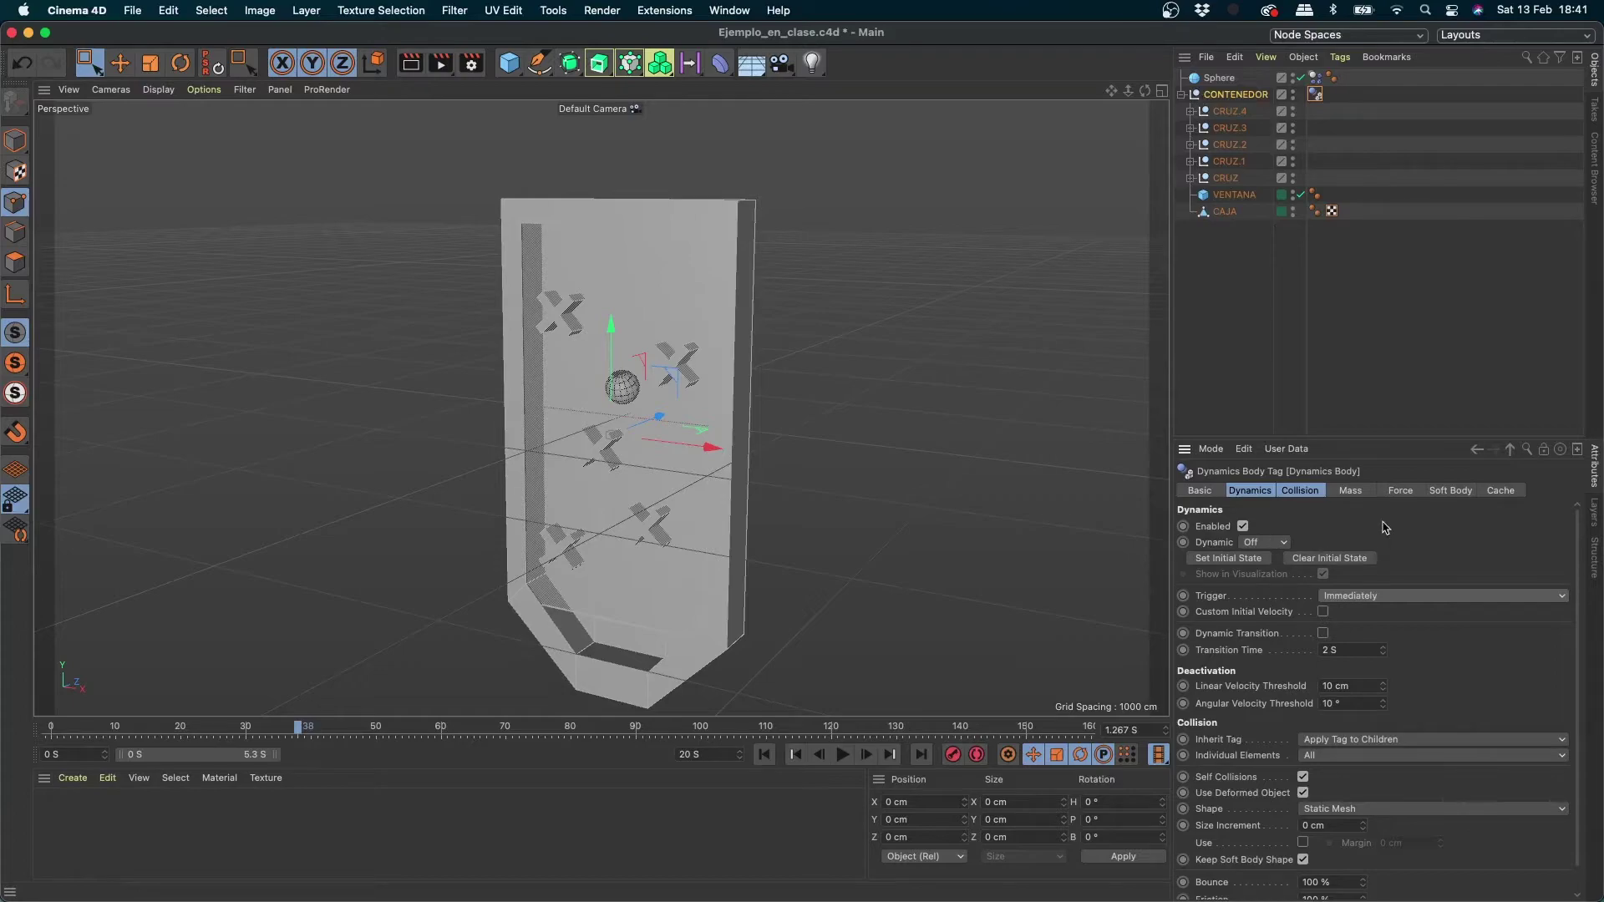
Step: Set Inherit Tag to None on the CONTENEDOR dynamics tag and play the simulation to test it
click(1355, 742)
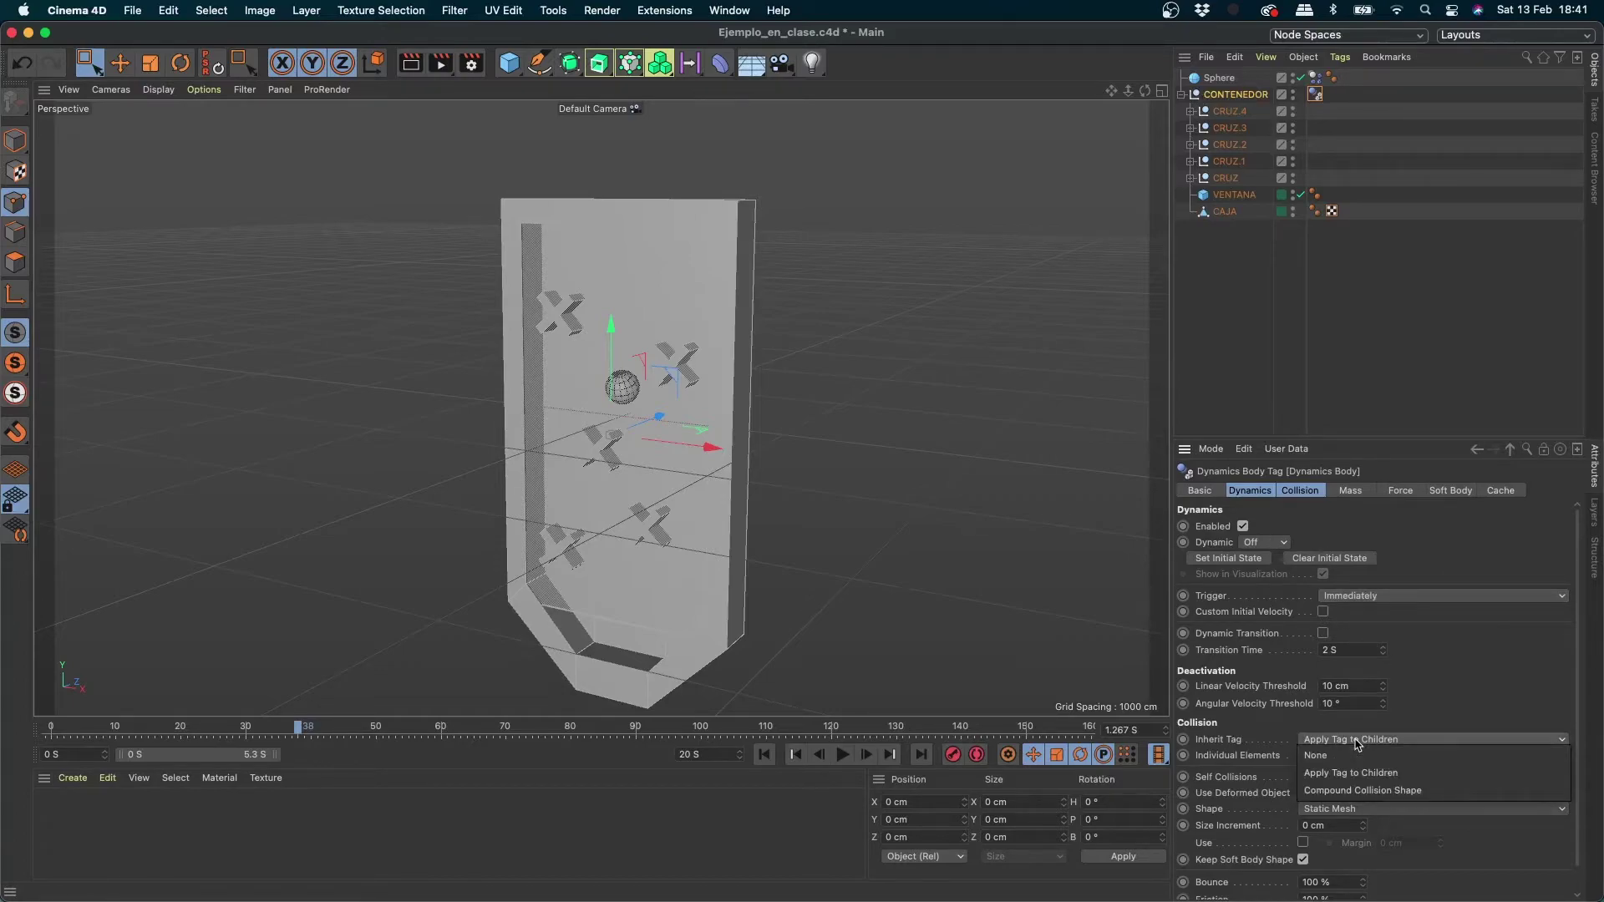
click(1355, 756)
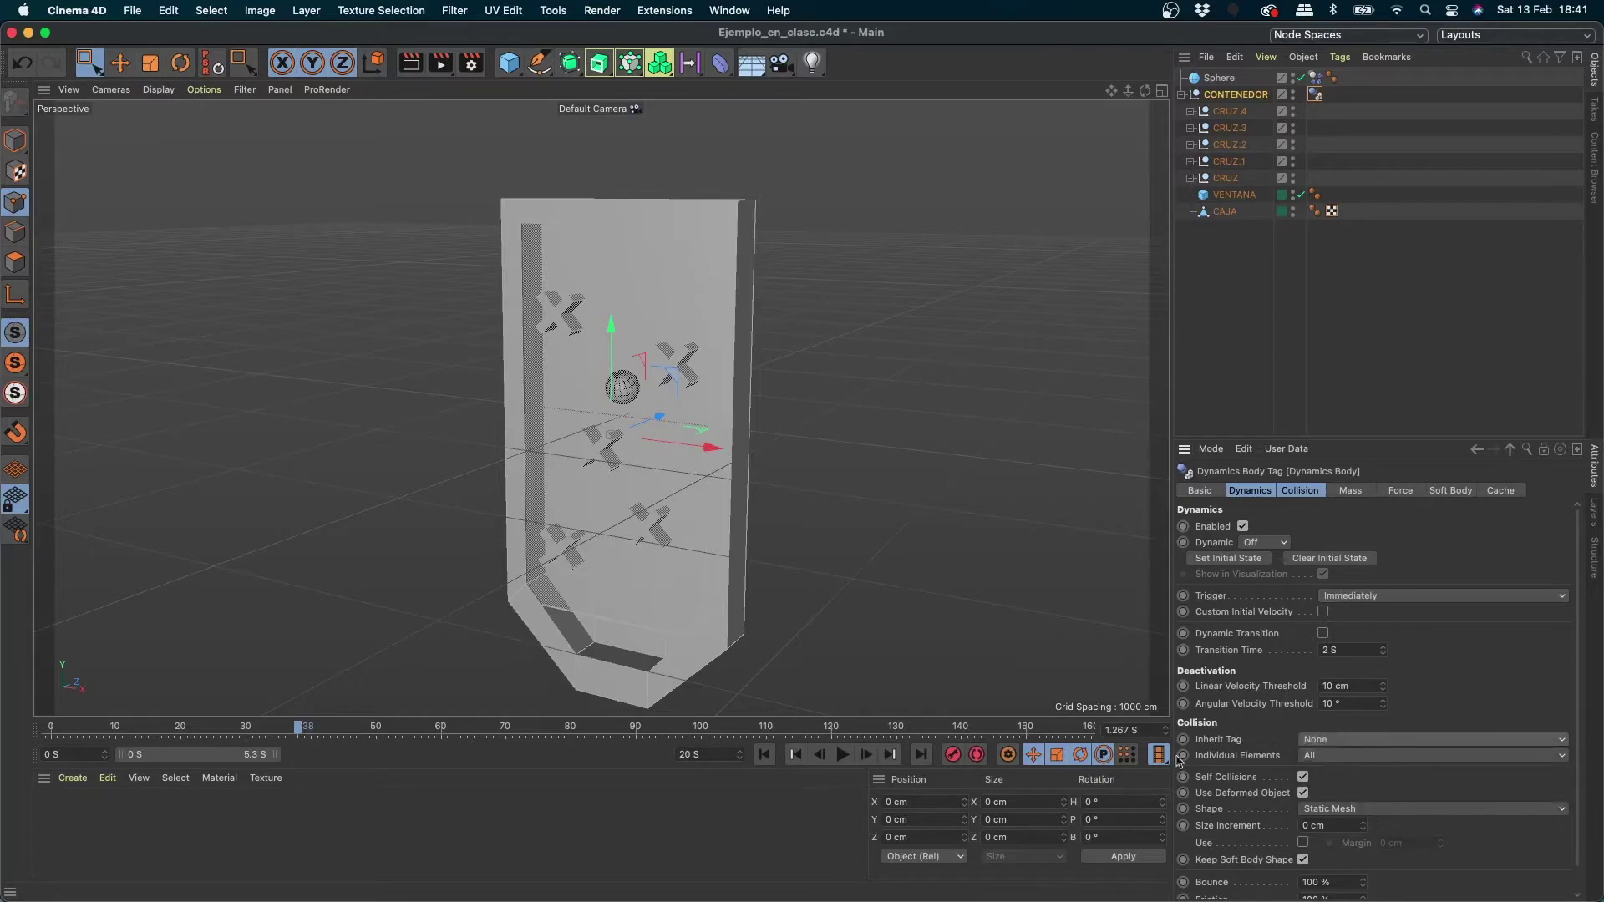
click(842, 754)
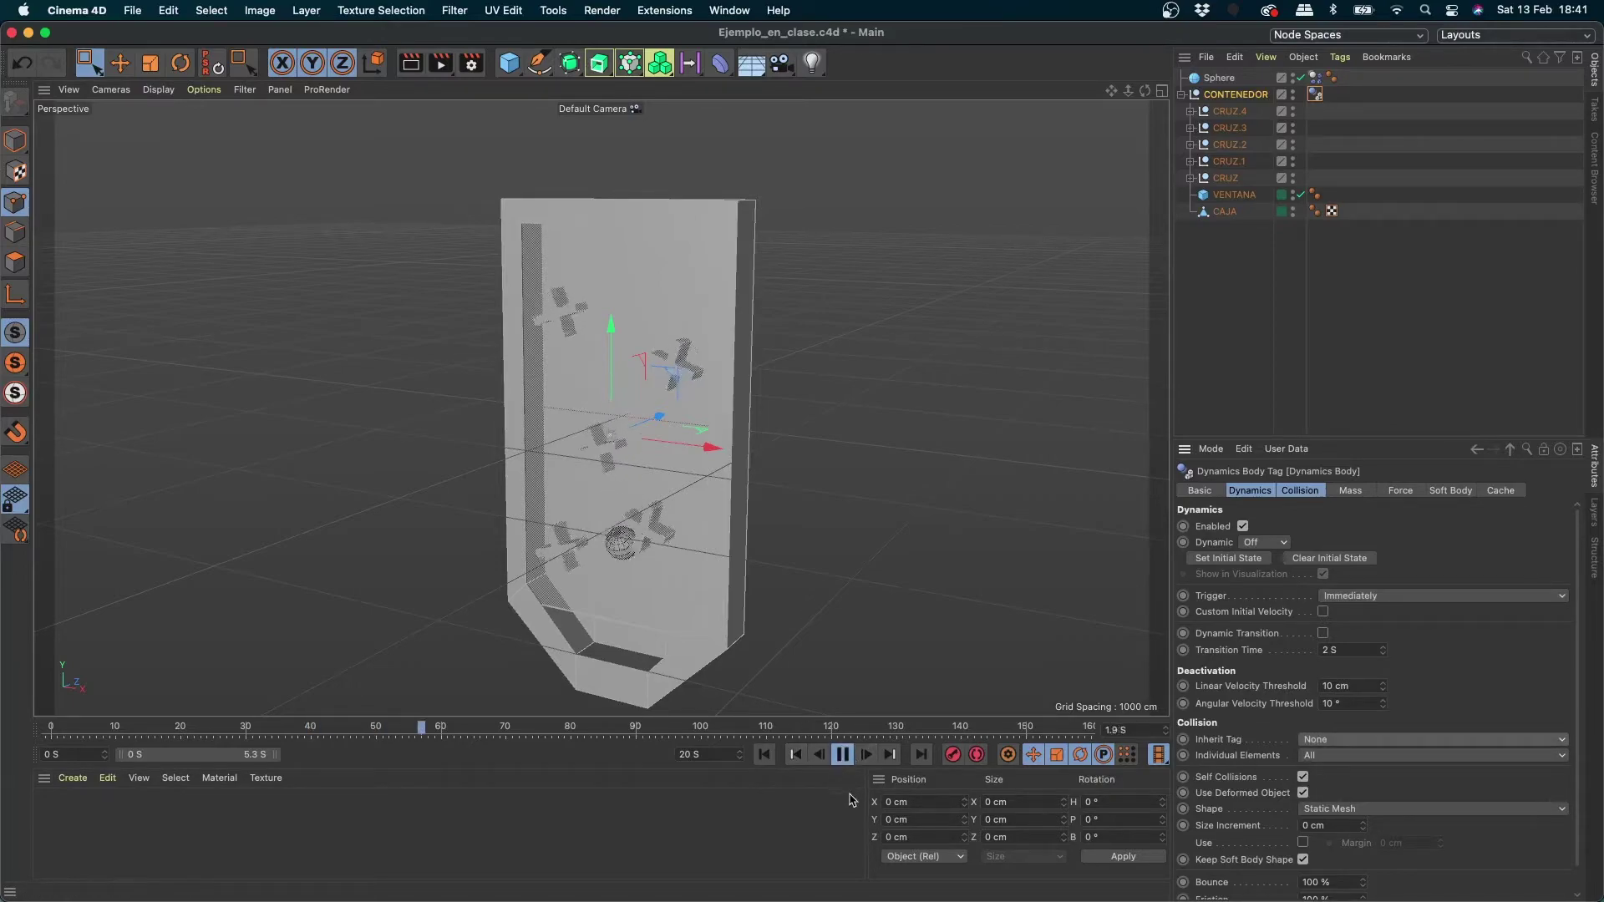
click(843, 755)
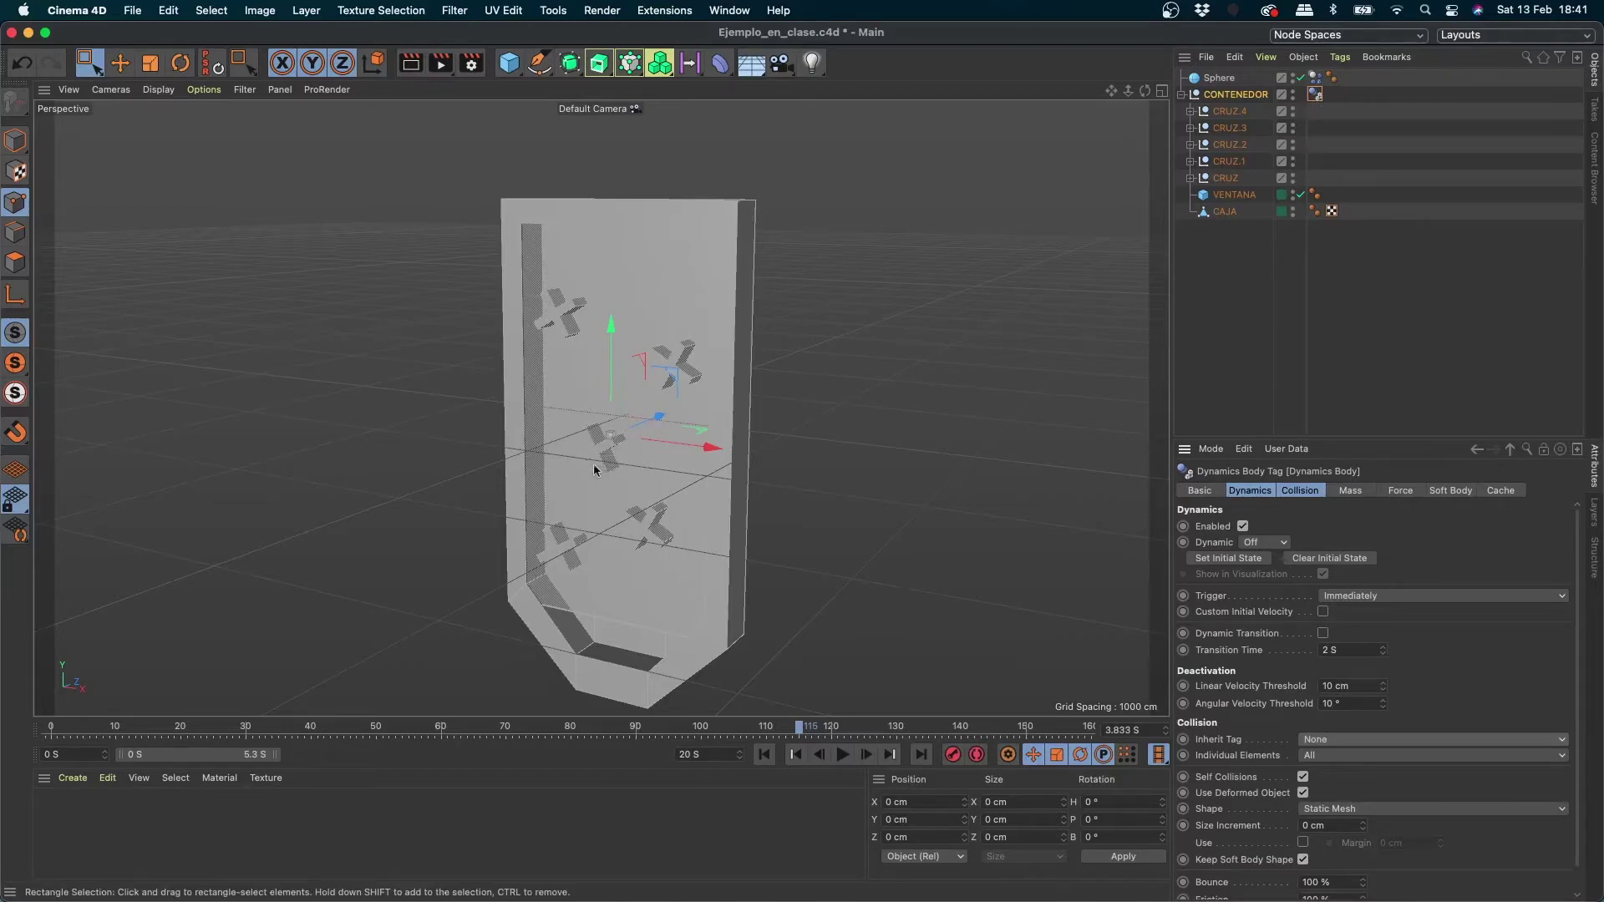
Step: Move the dynamics tag from CONTENEDOR to the CRUZ null and test the simulation, returning to the first frame
click(1230, 128)
click(1234, 146)
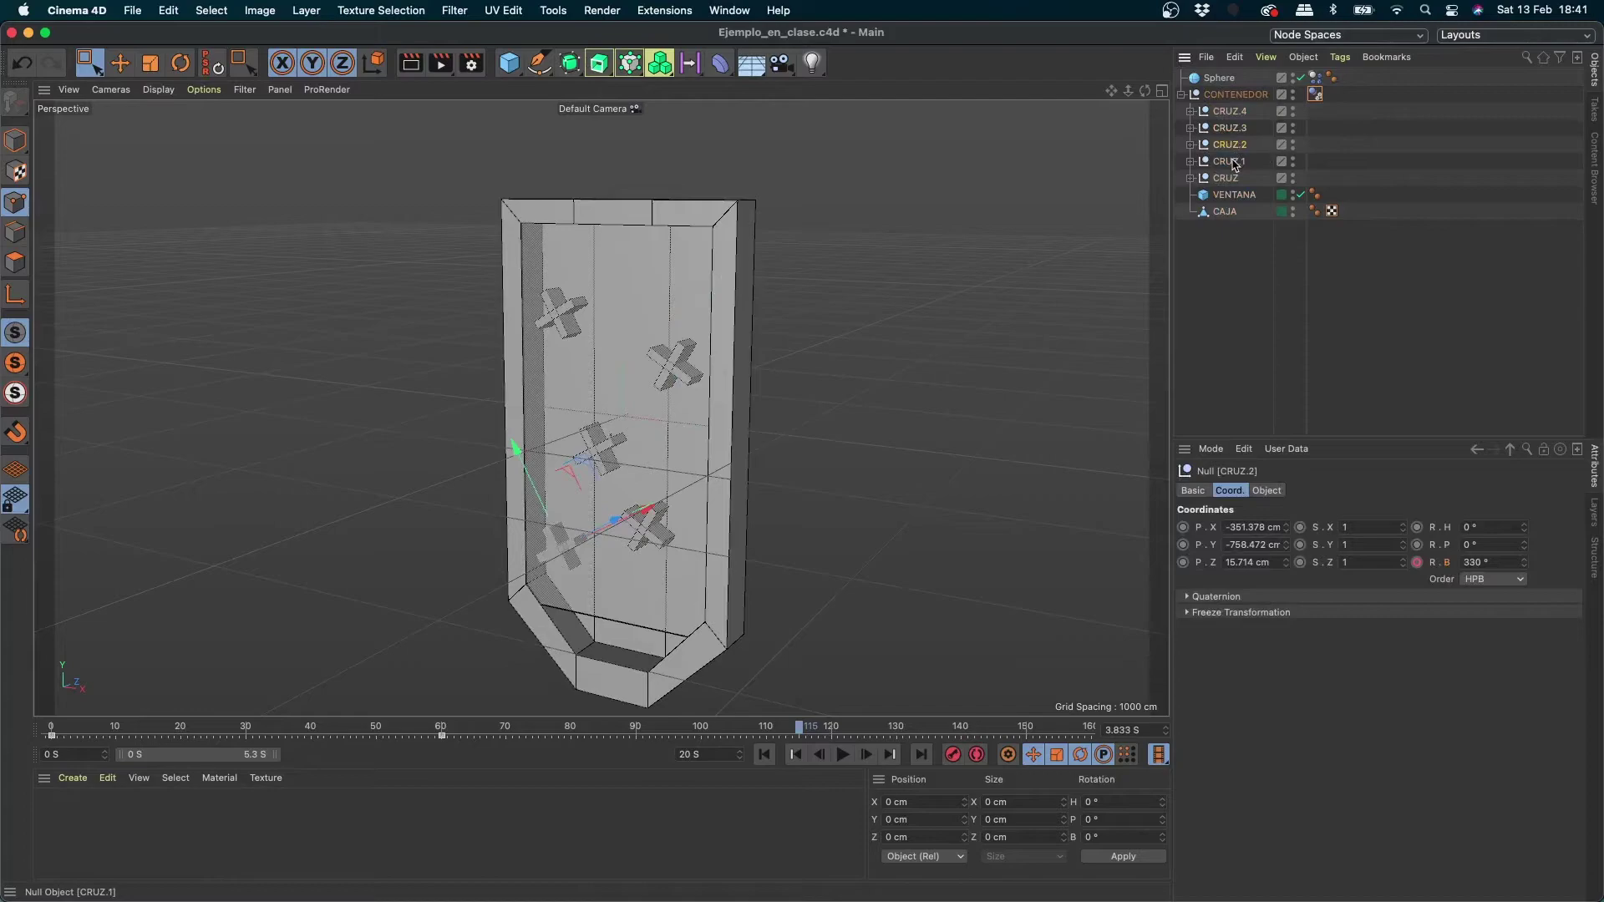
click(1228, 178)
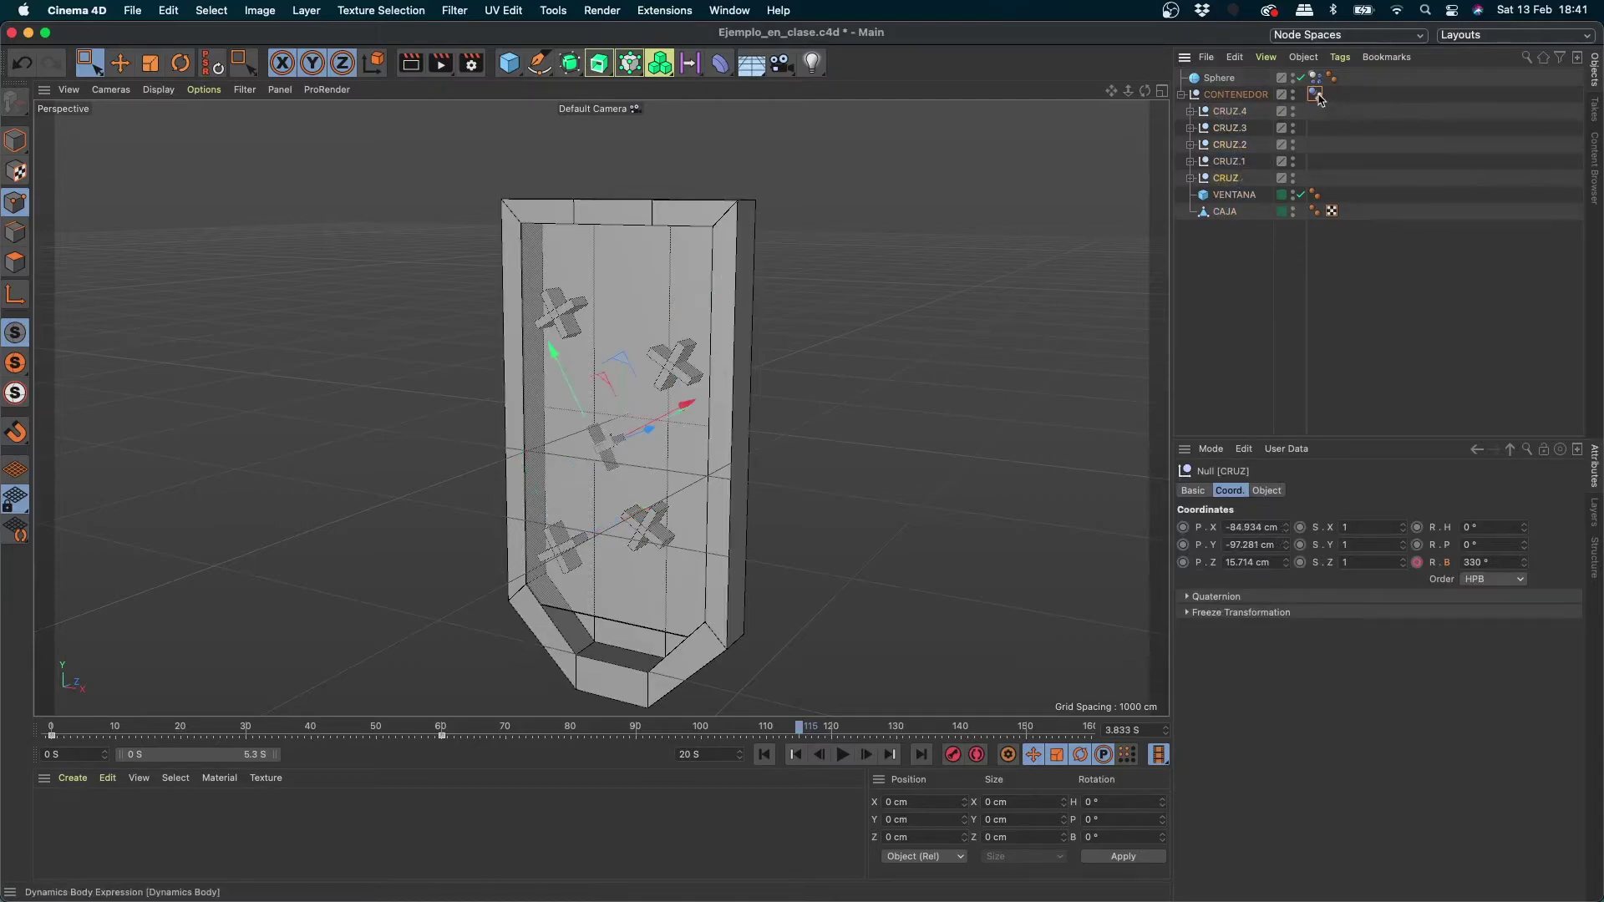
drag(1316, 94, 1314, 178)
click(842, 754)
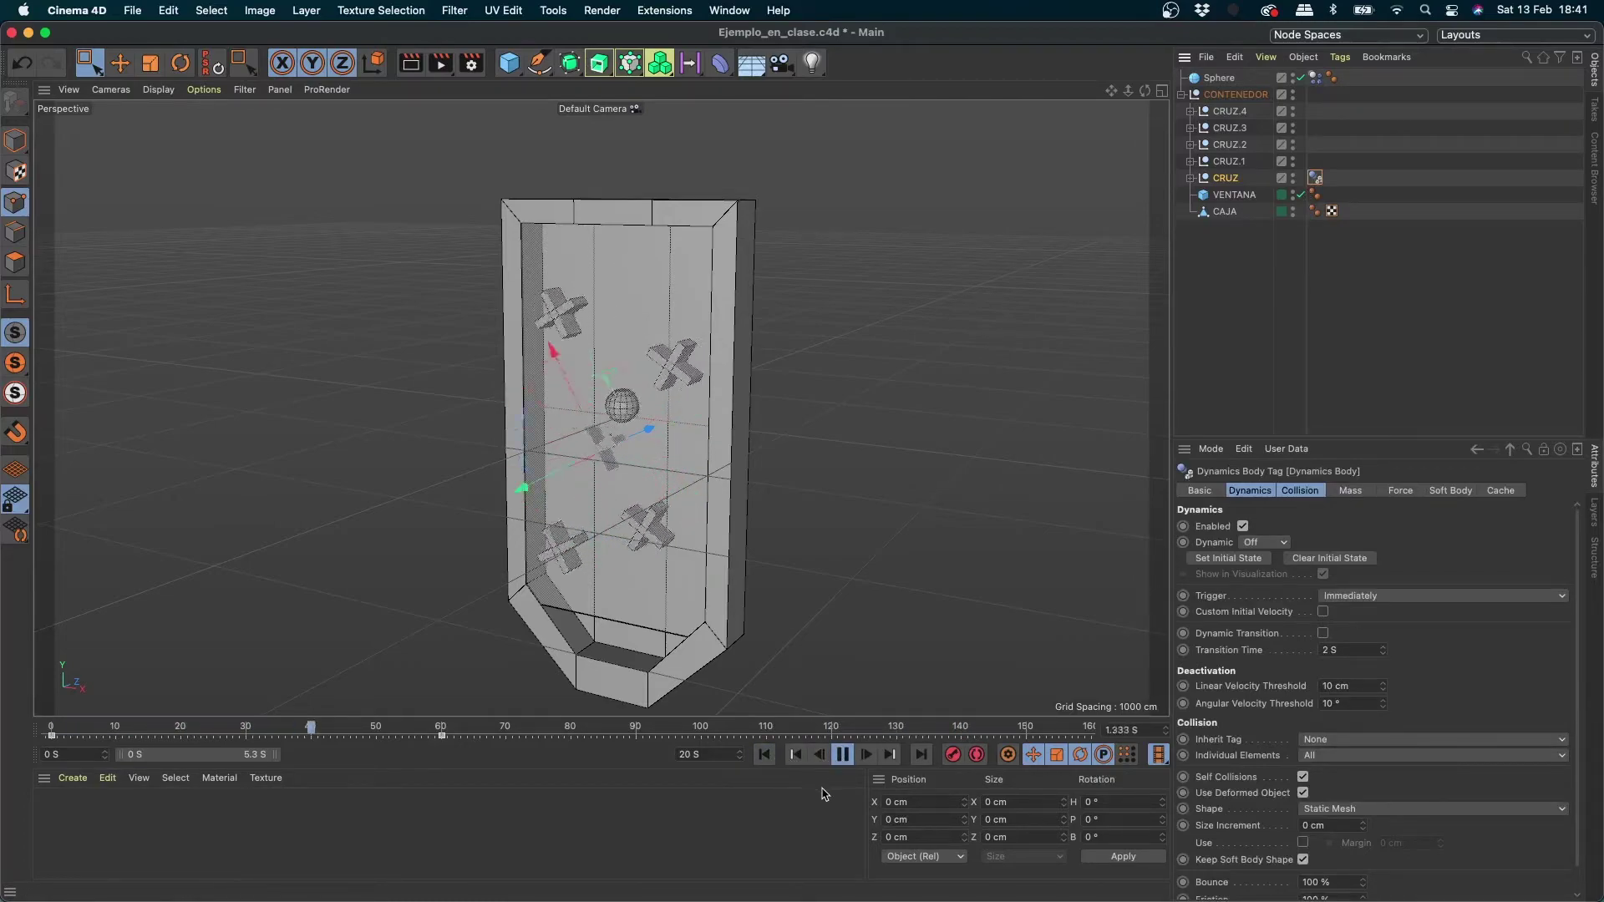
click(842, 754)
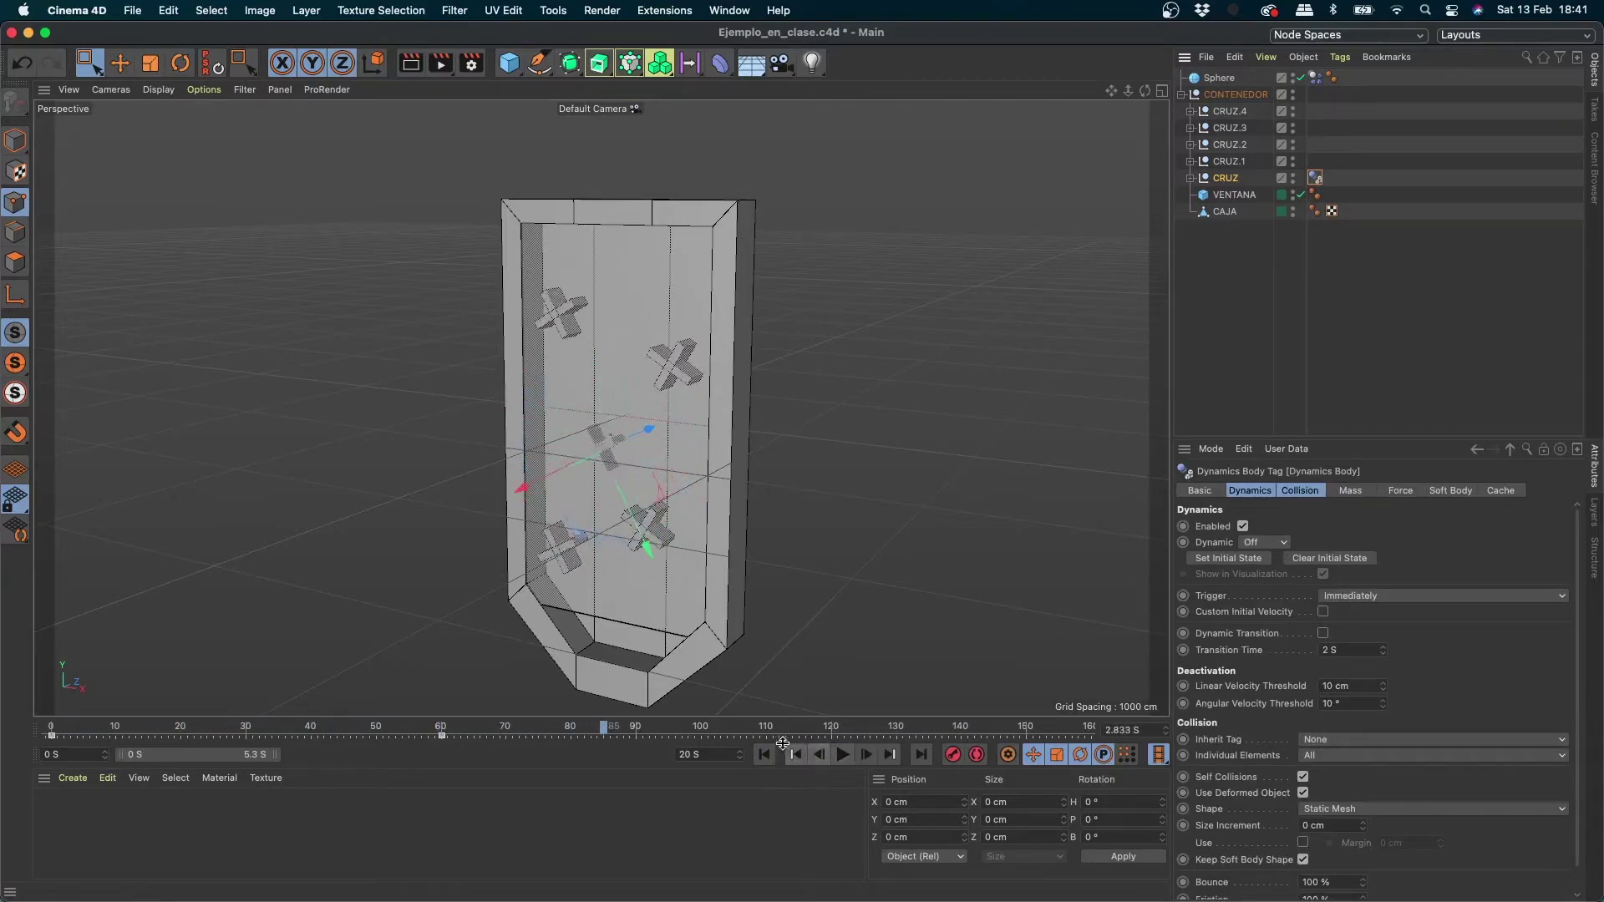
click(765, 755)
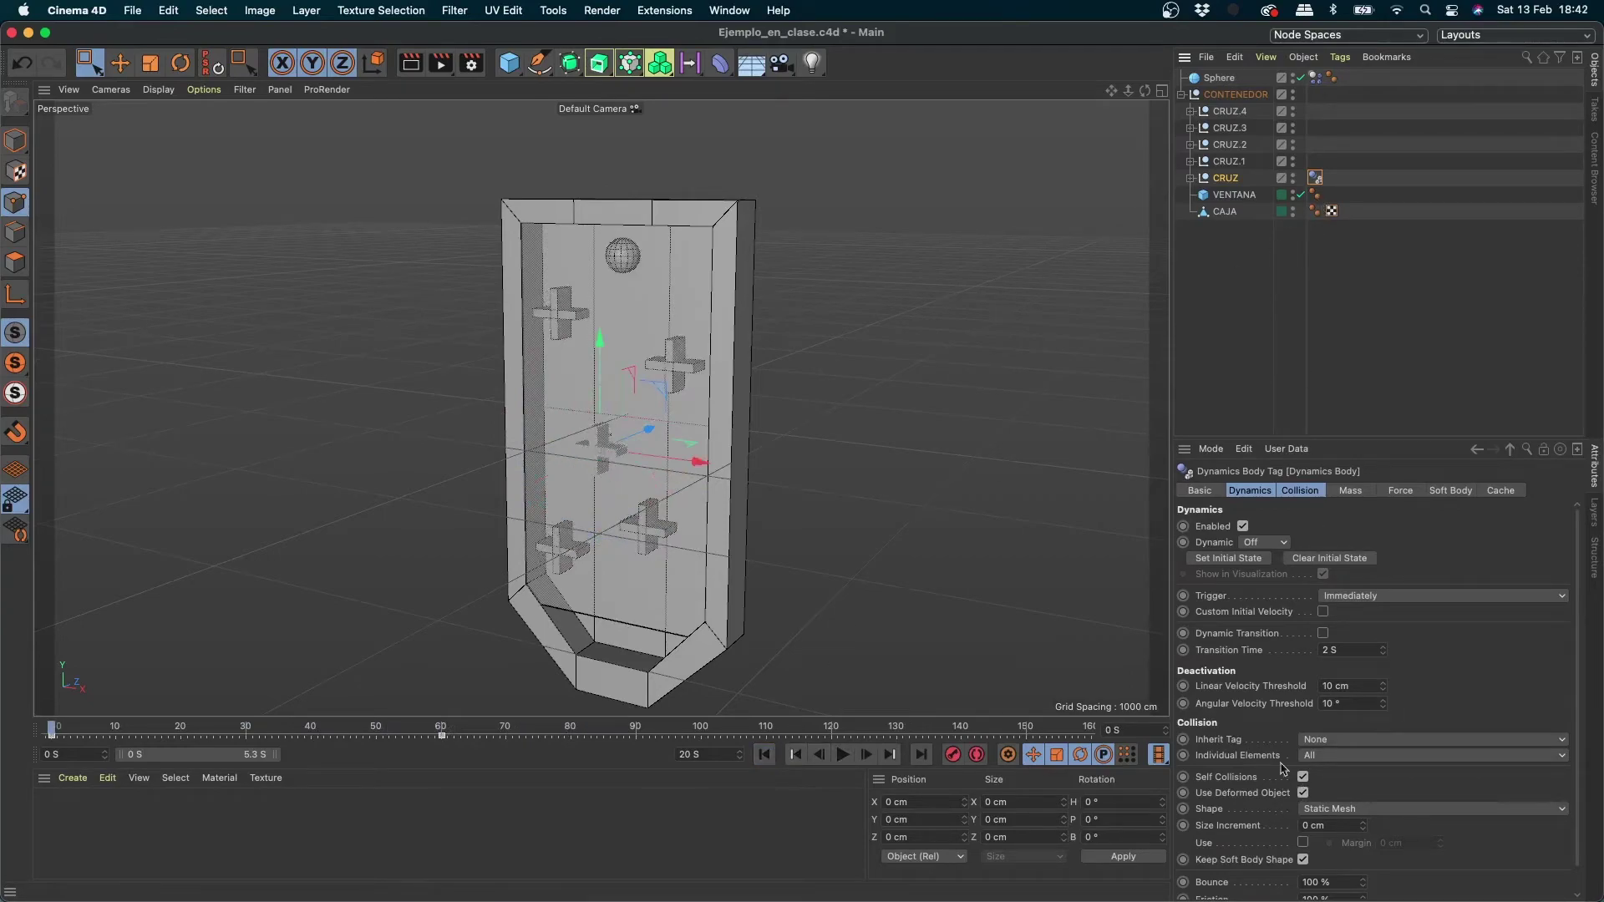
Step: Set Inherit Tag to Apply Tag to Children on the CRUZ dynamics tag and play the simulation to test it
click(1191, 178)
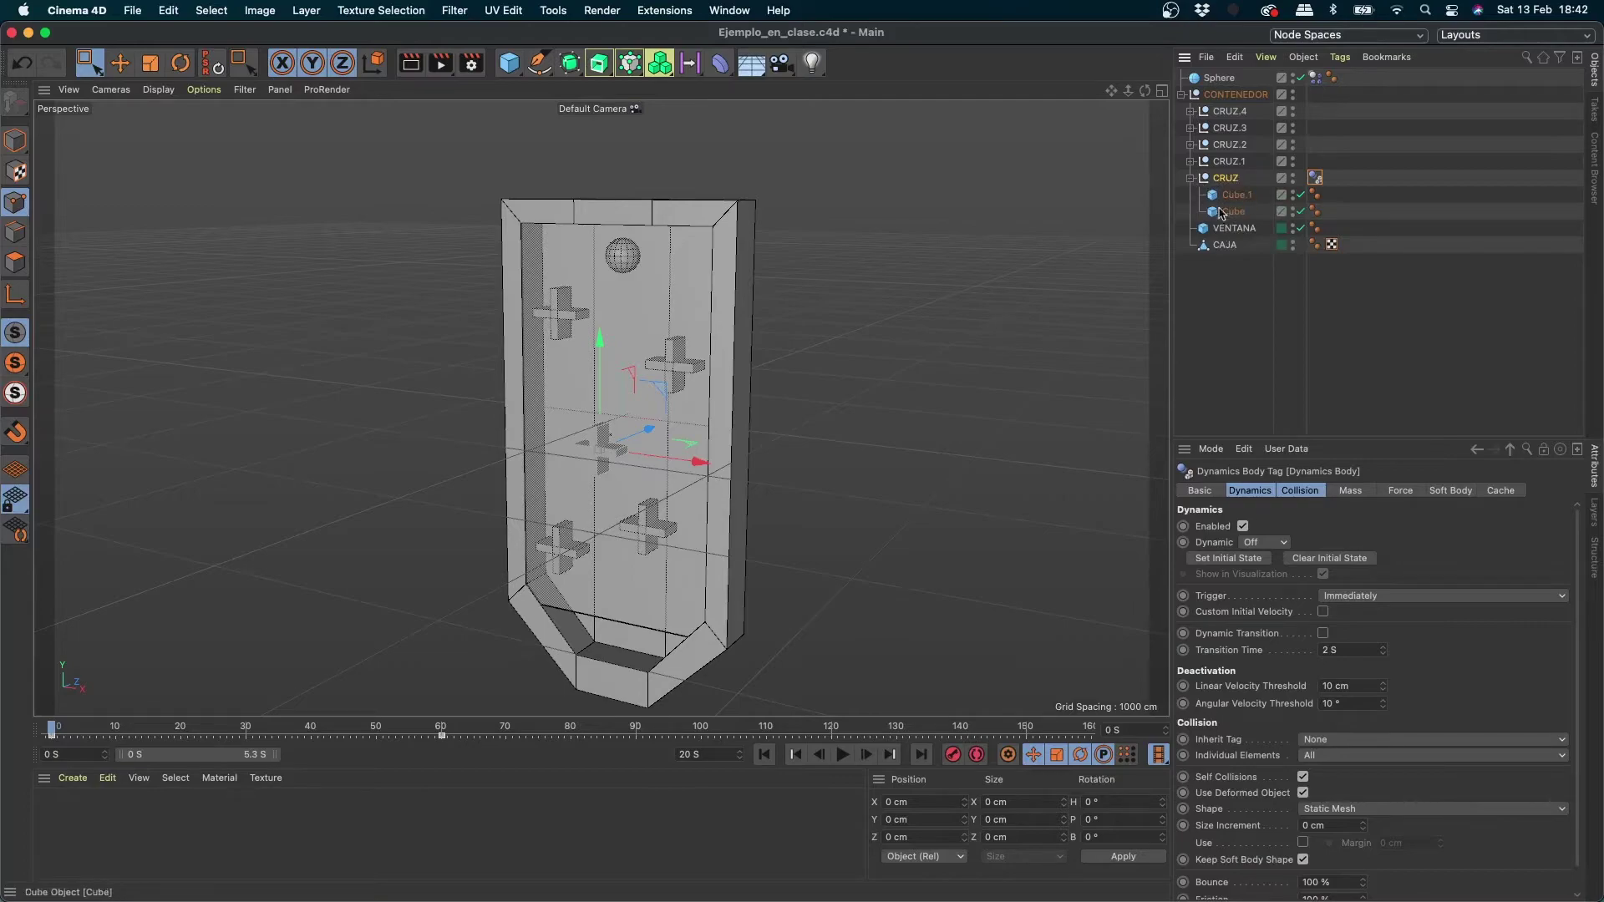
click(1330, 741)
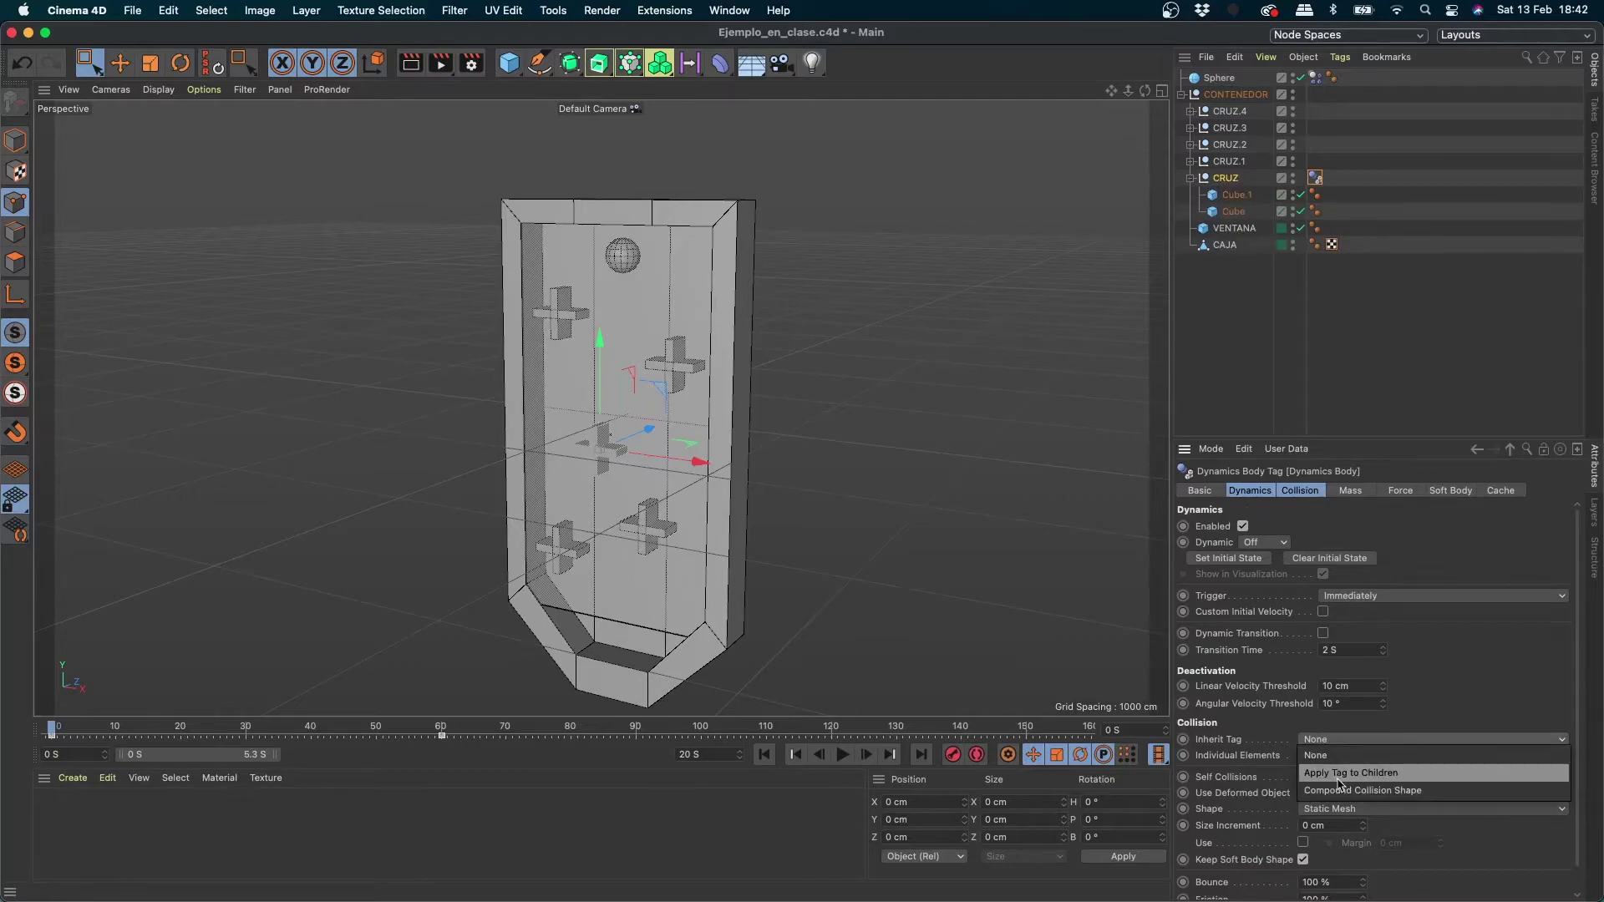
click(1339, 780)
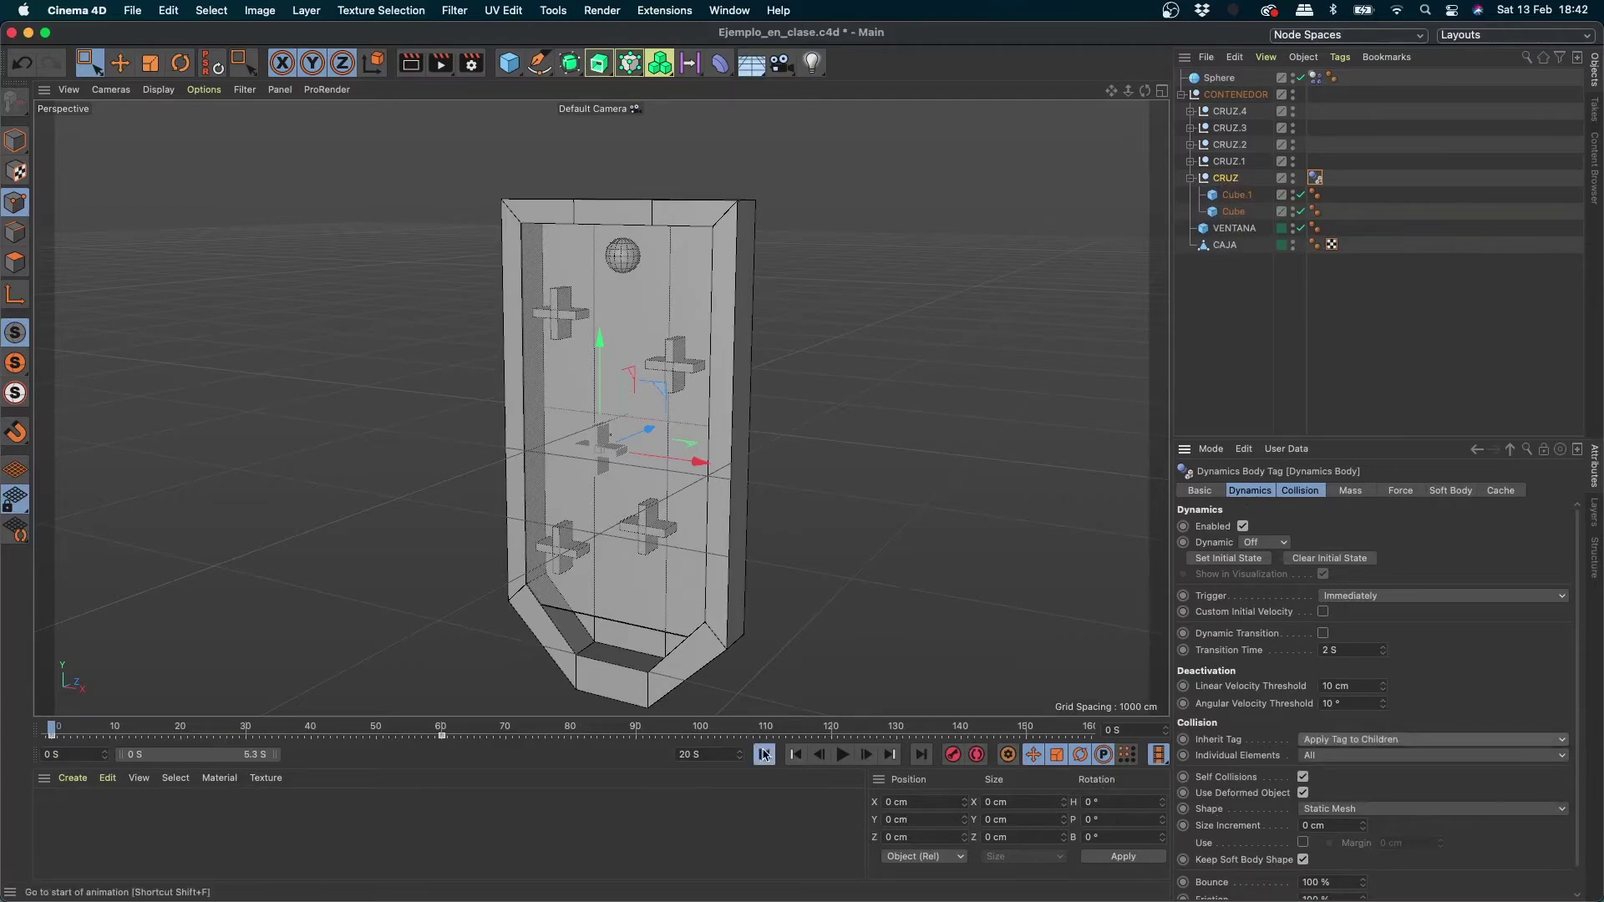
click(843, 756)
mouse_move(895, 898)
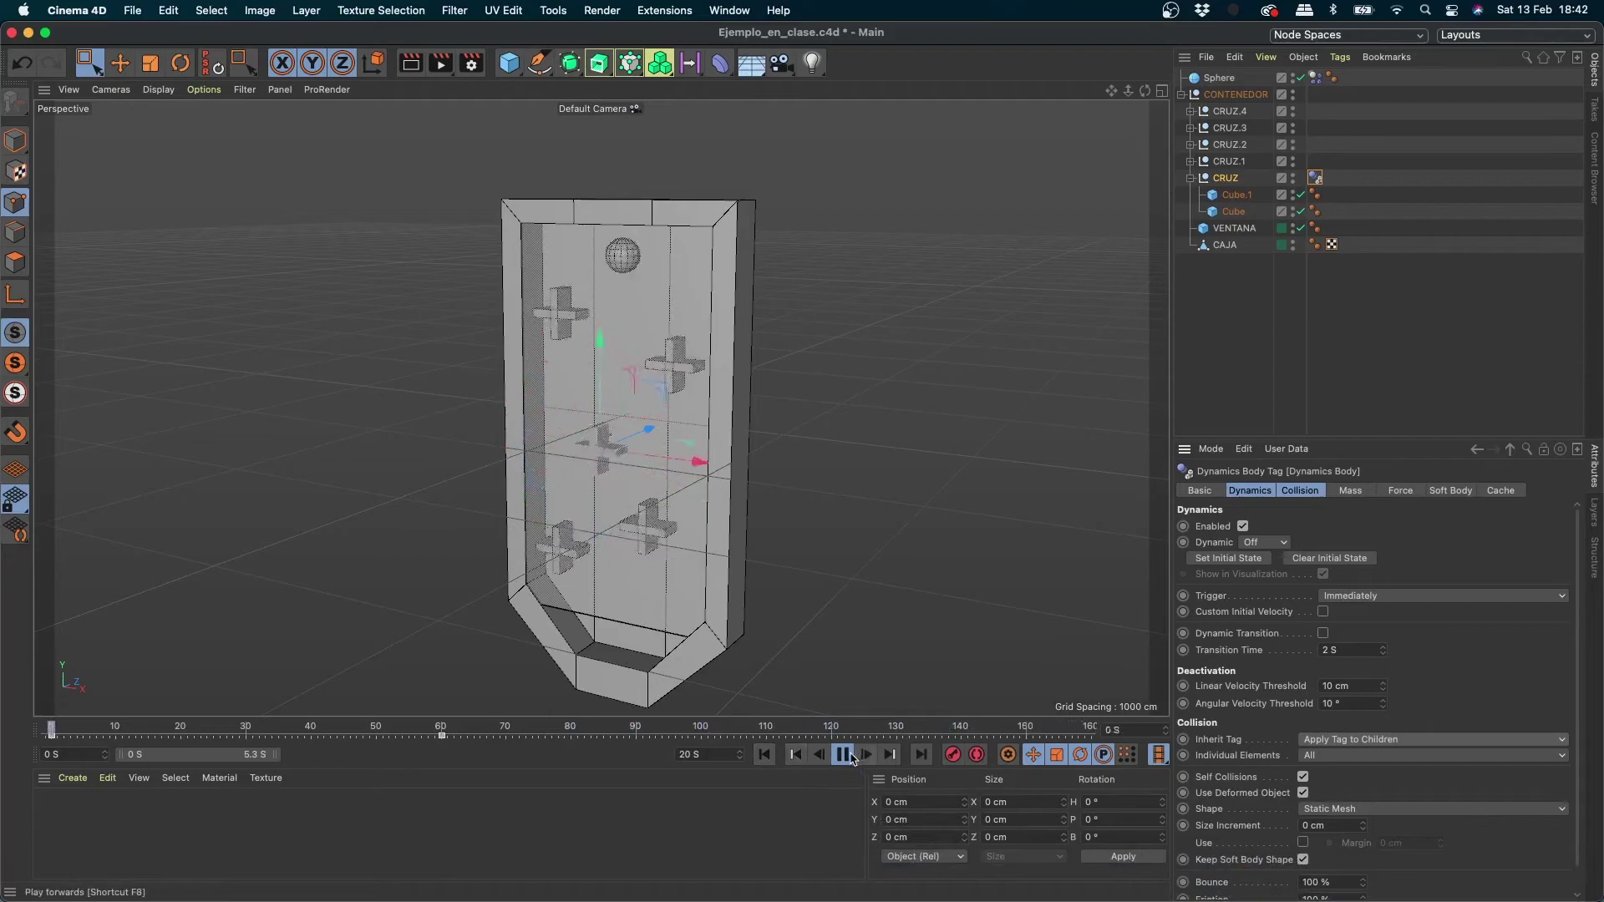
click(843, 756)
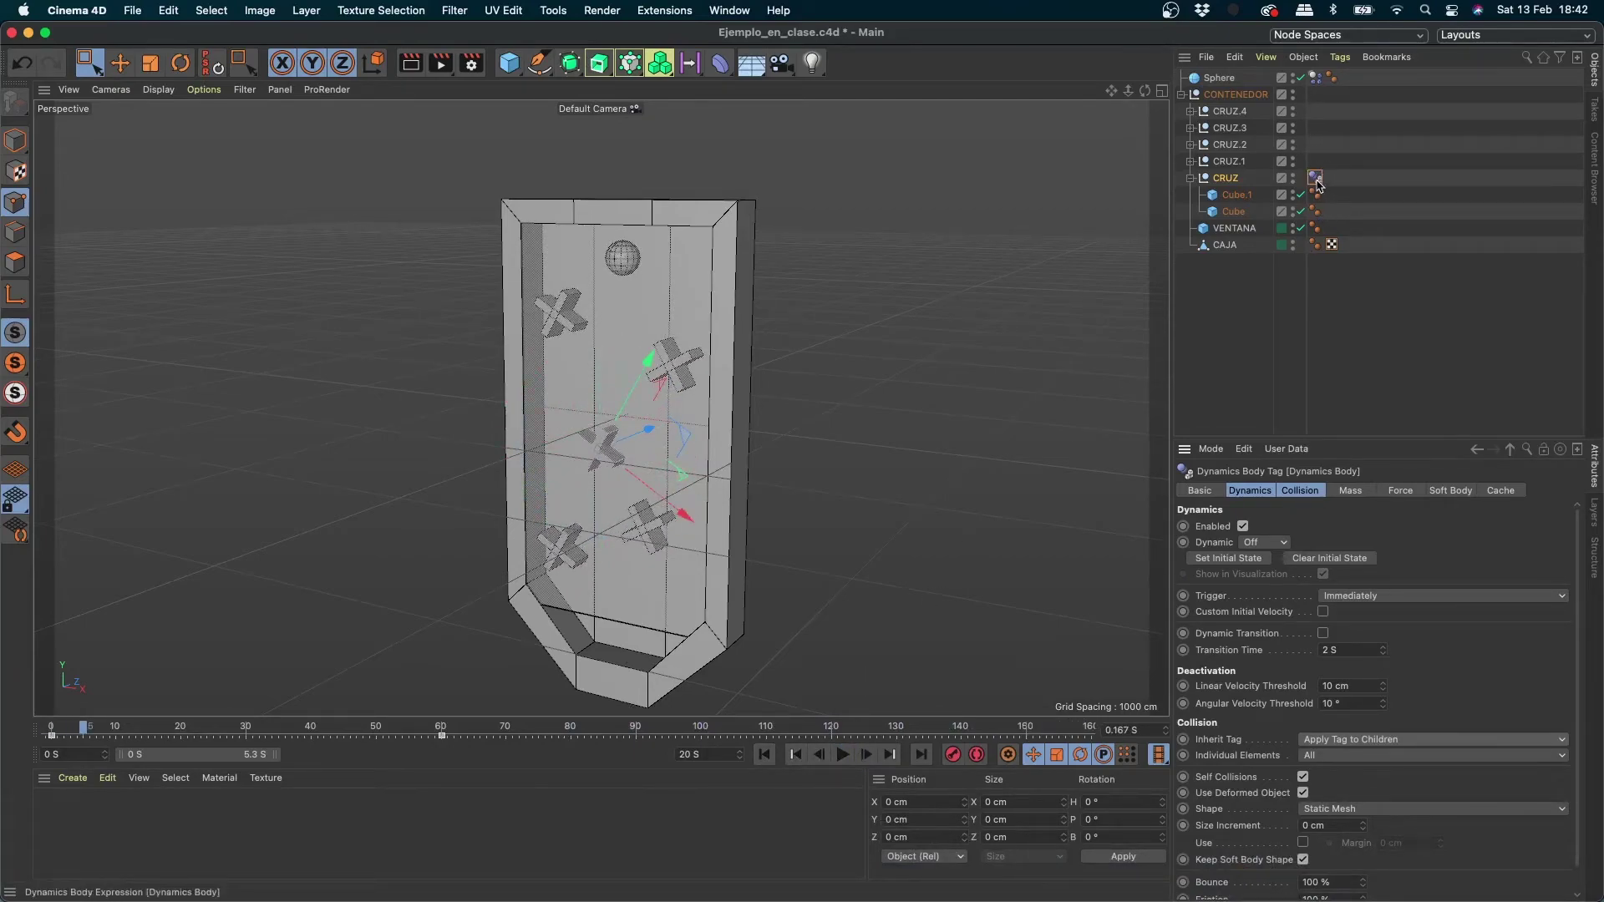
Step: Move the dynamics tag from CRUZ back to the CONTENEDOR null and review its Individual Elements and remaining collision settings
drag(1324, 136, 1316, 95)
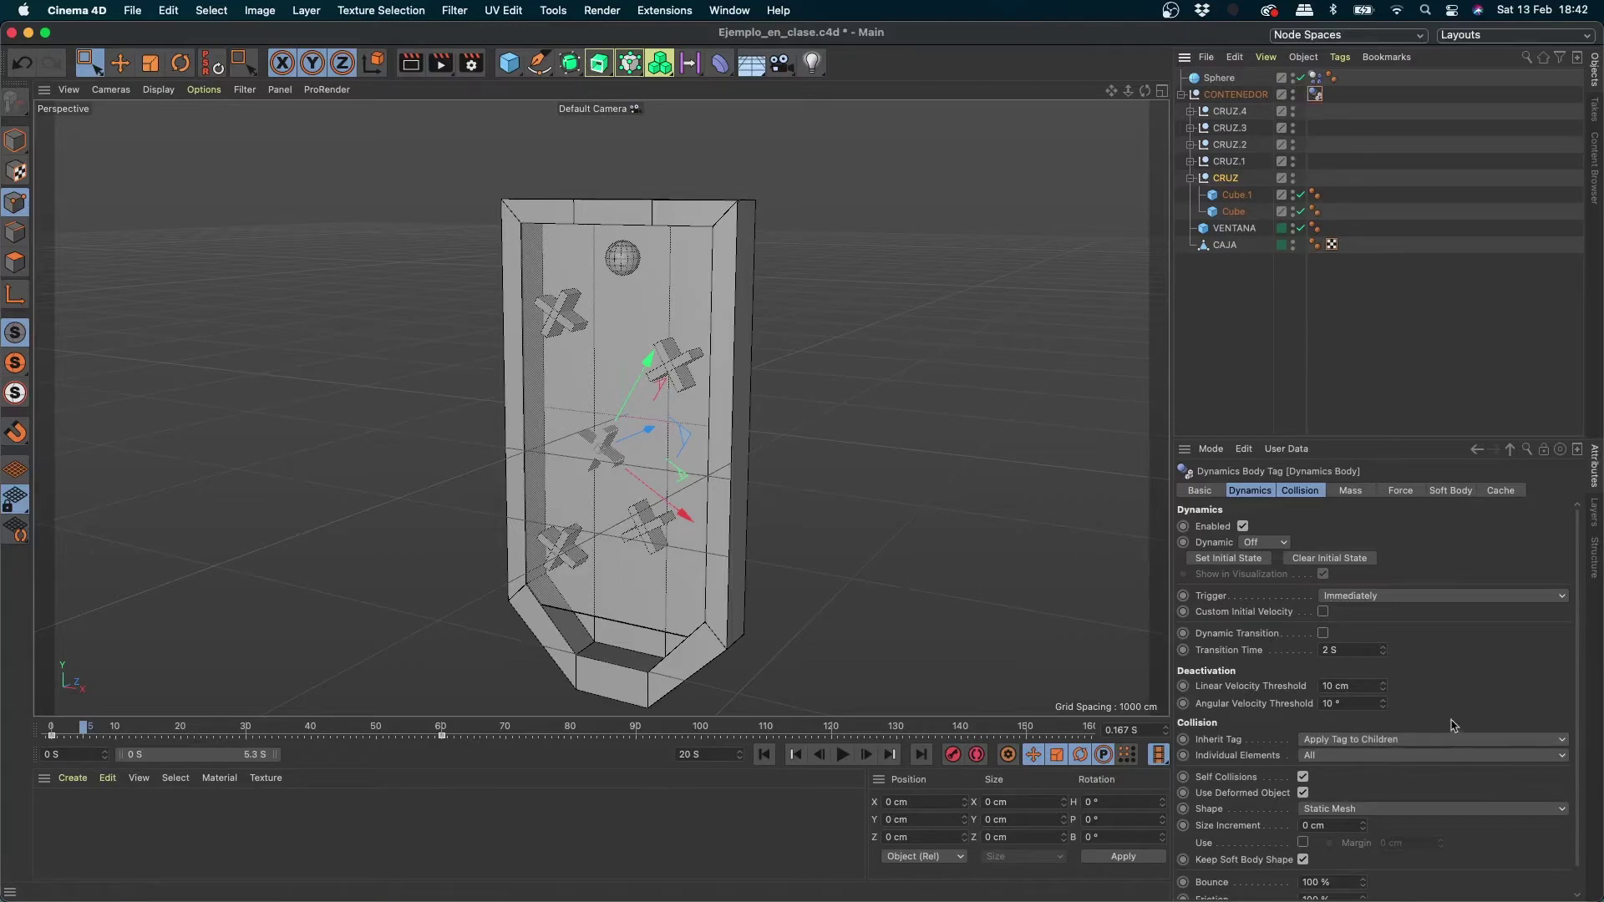
click(1347, 756)
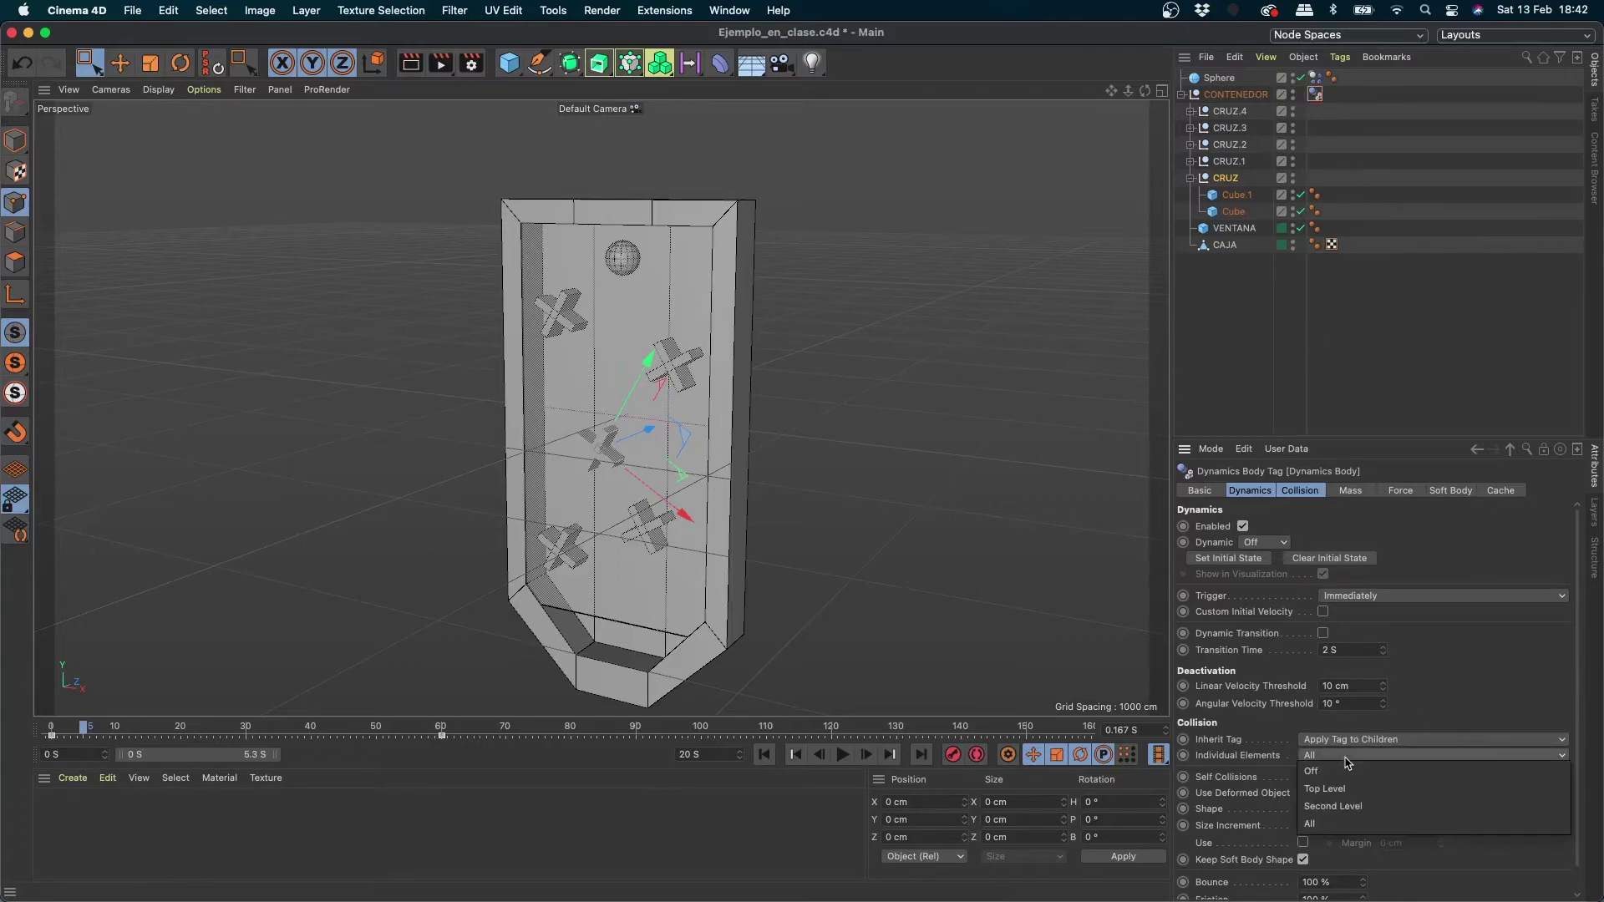
click(1467, 661)
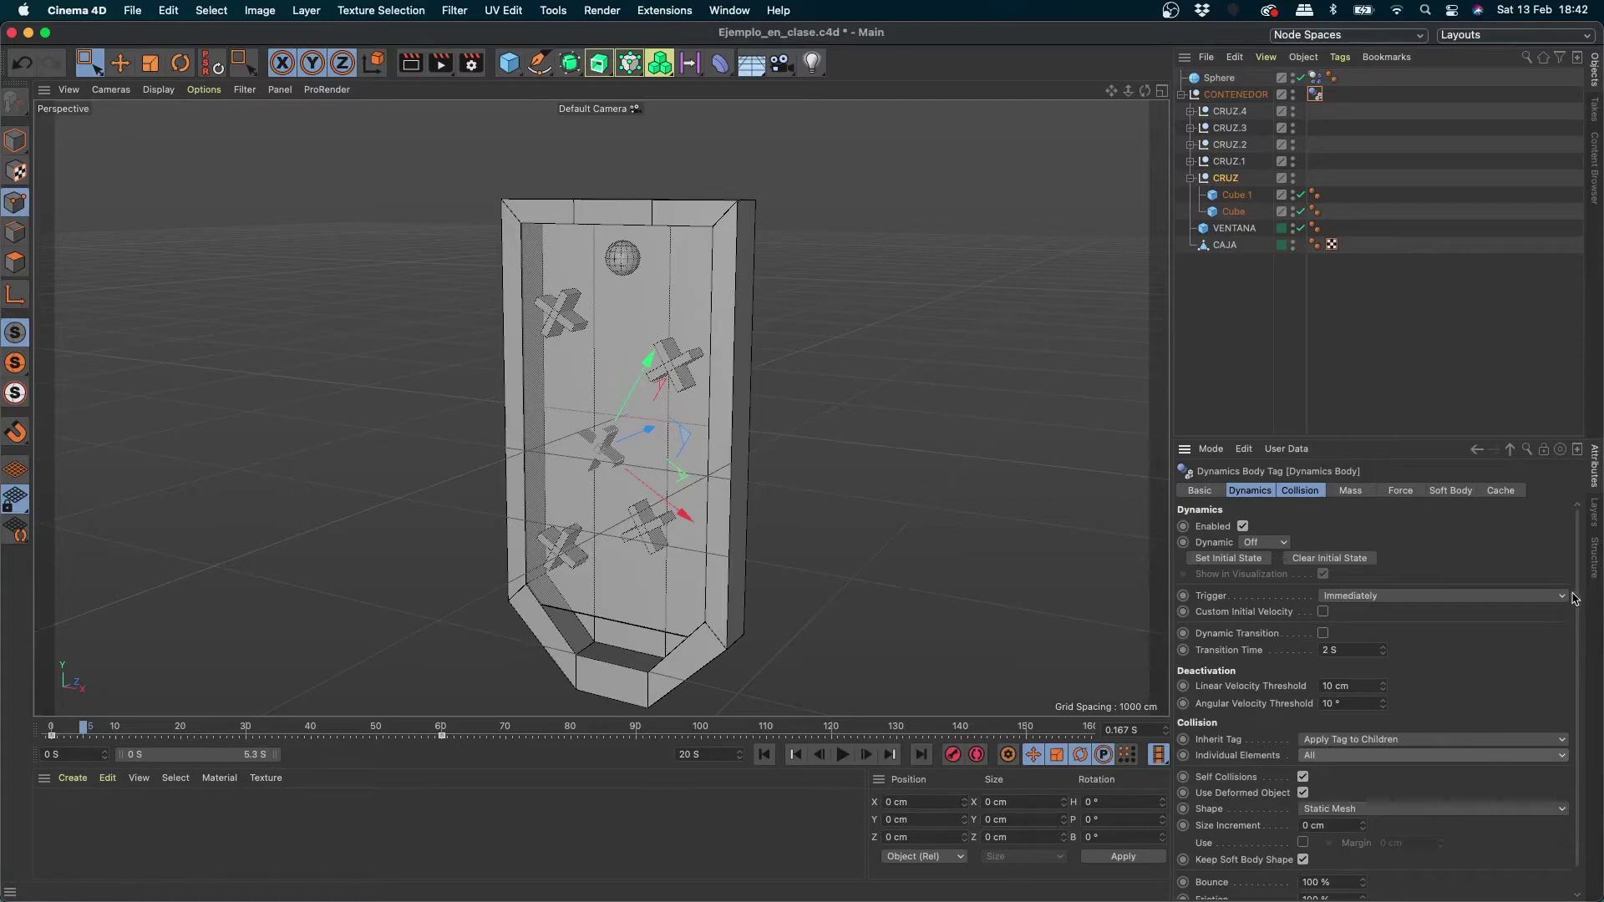
drag(1577, 595, 1581, 666)
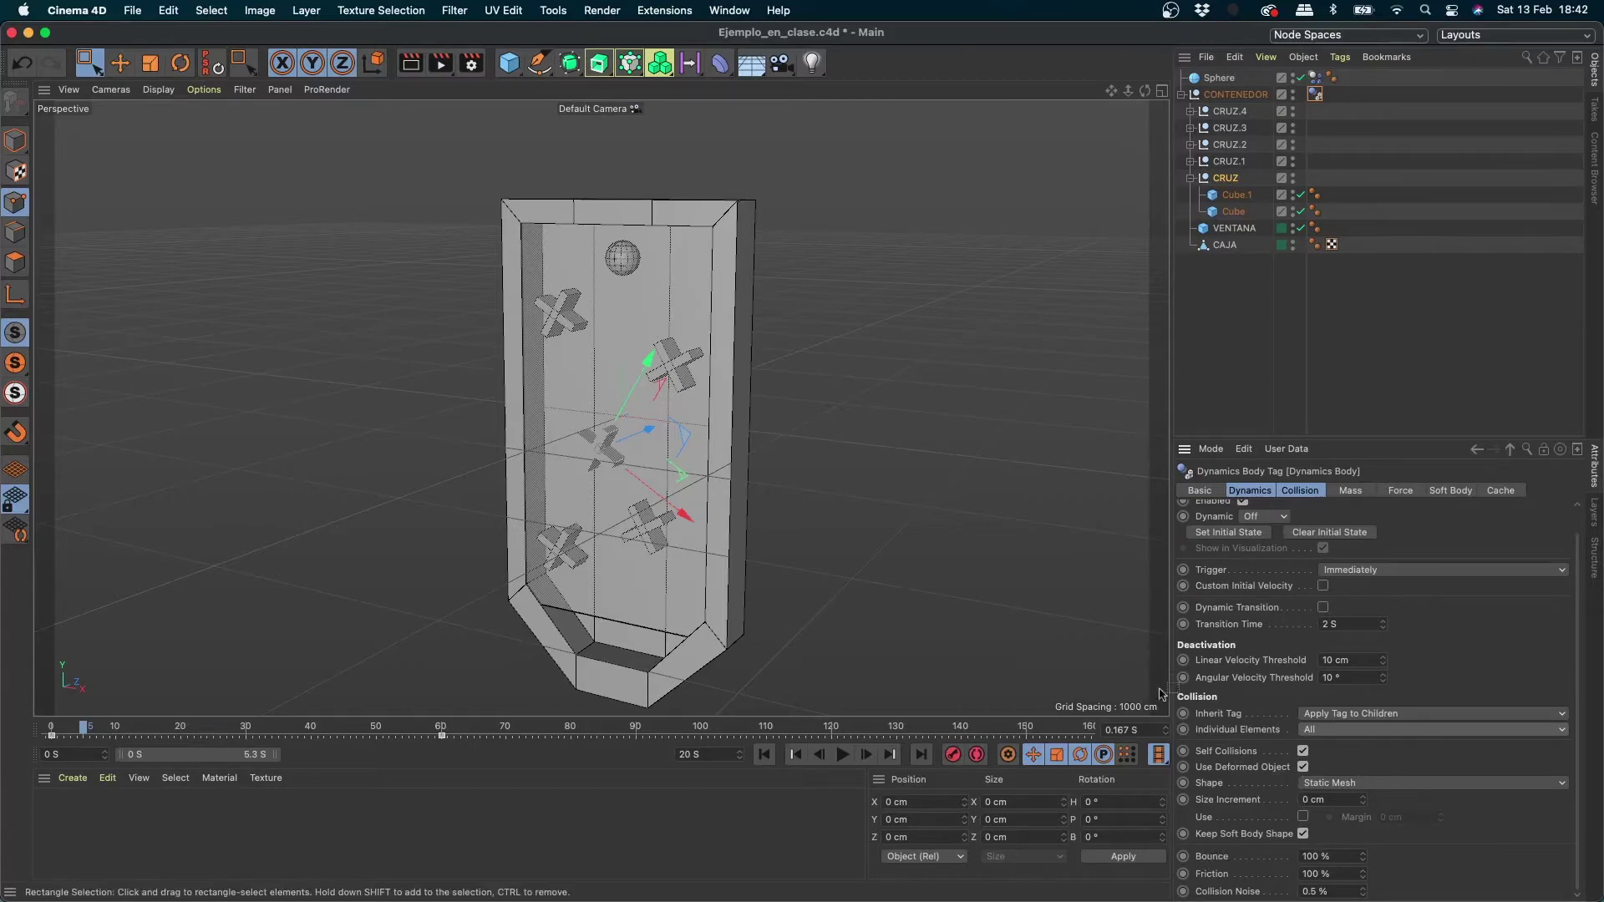
Step: Return to the first frame and raise the Sphere above the container to a Y position of about 1898 cm
click(764, 754)
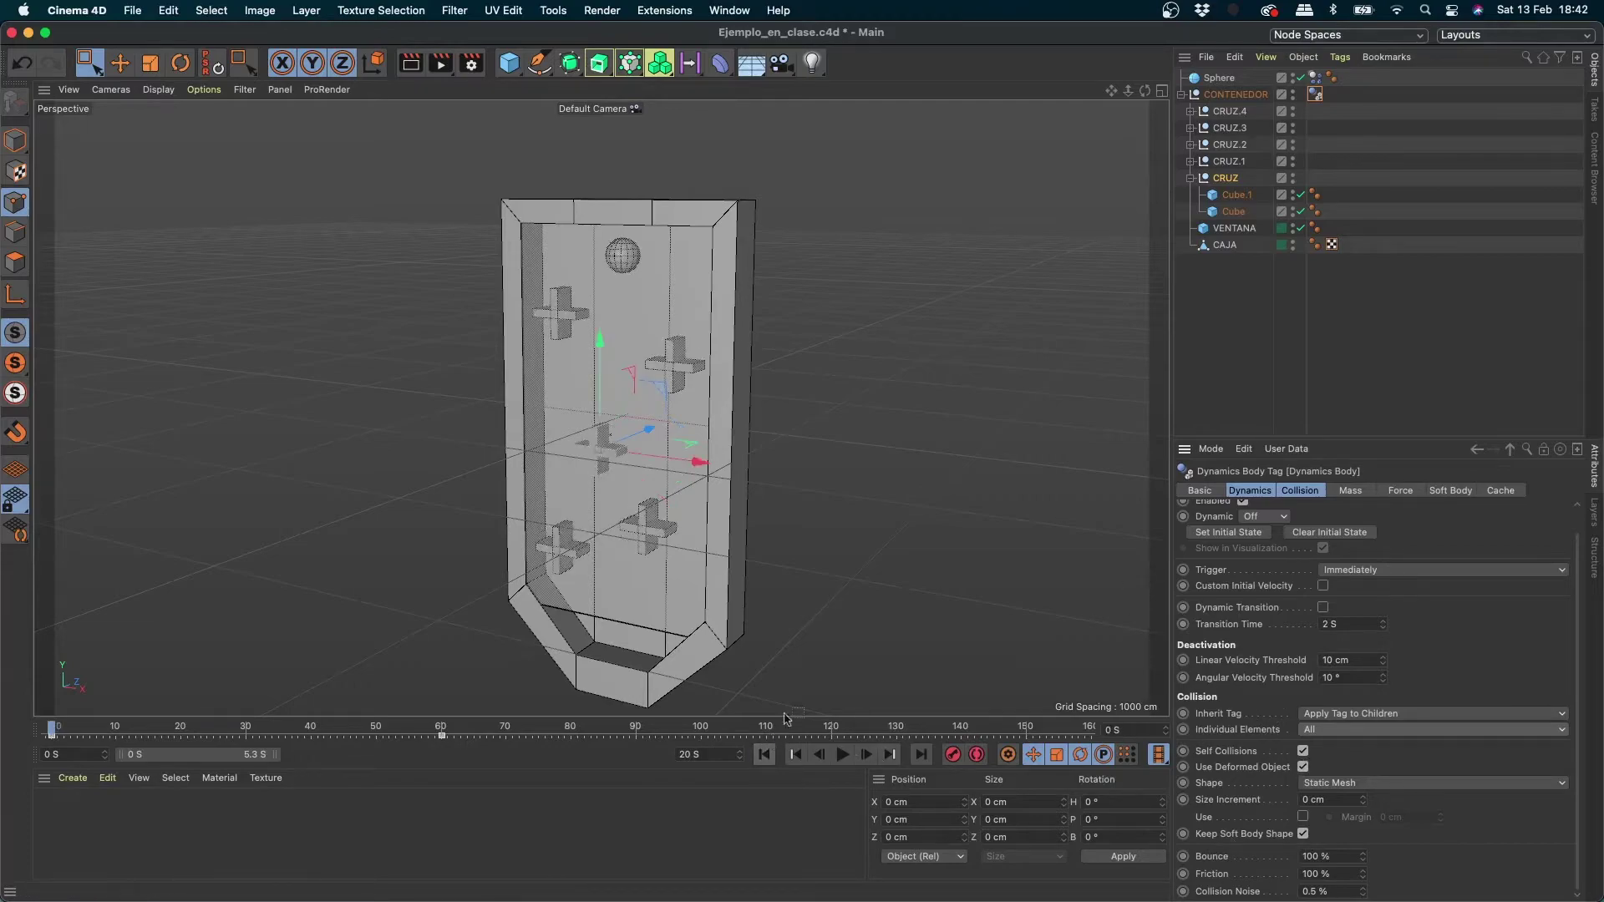
click(1217, 79)
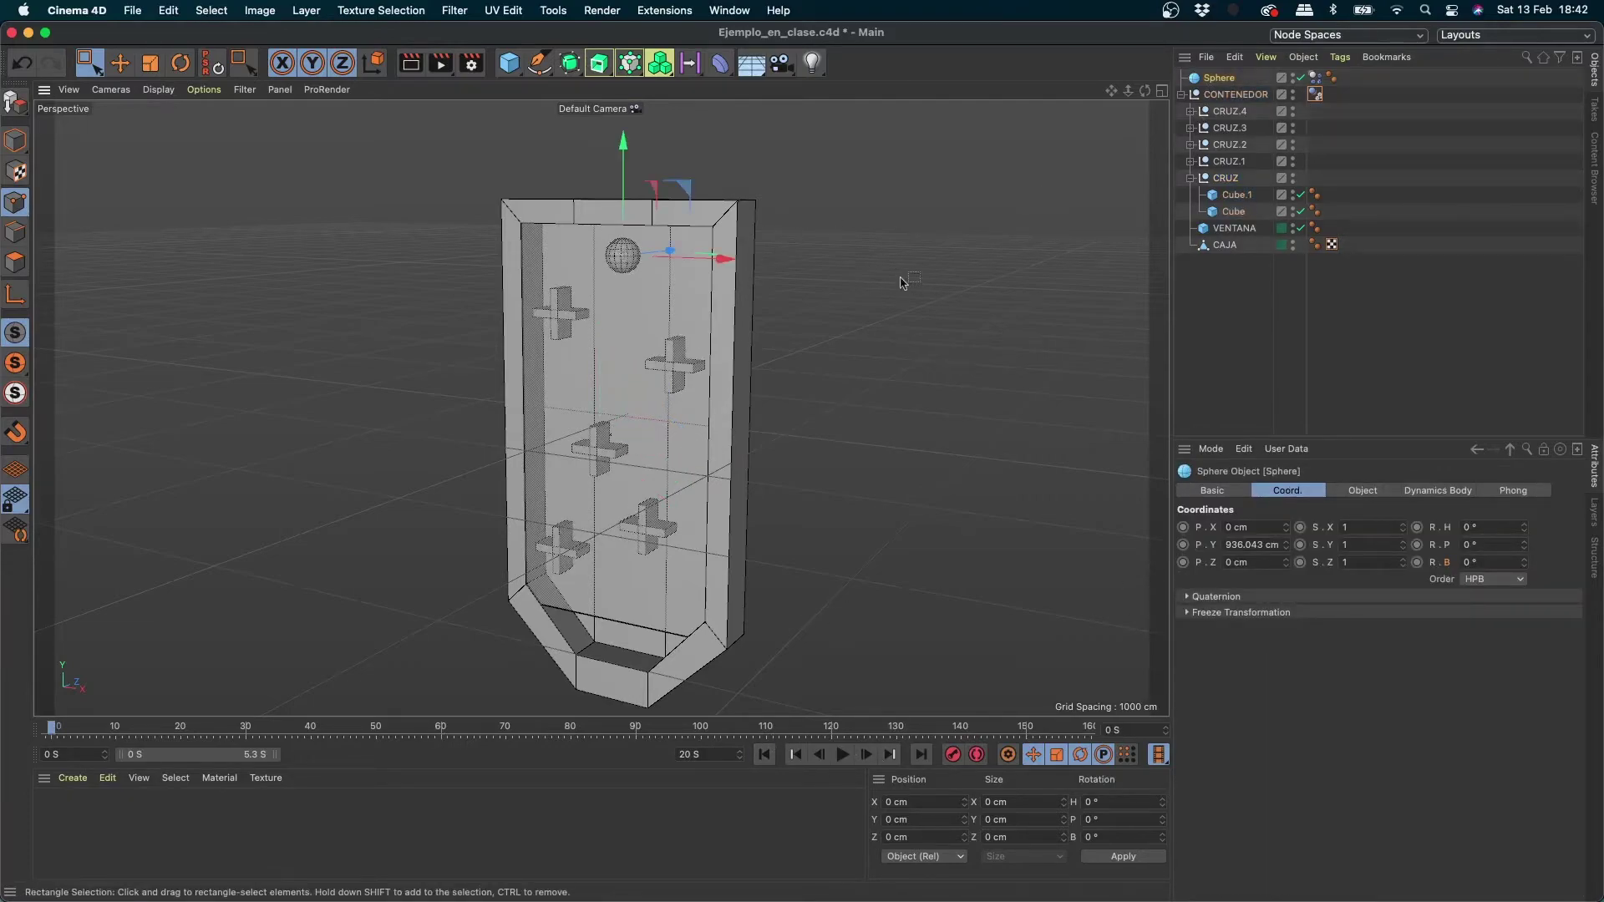
alt+middle_drag(900, 278, 873, 479)
drag(593, 369, 611, 204)
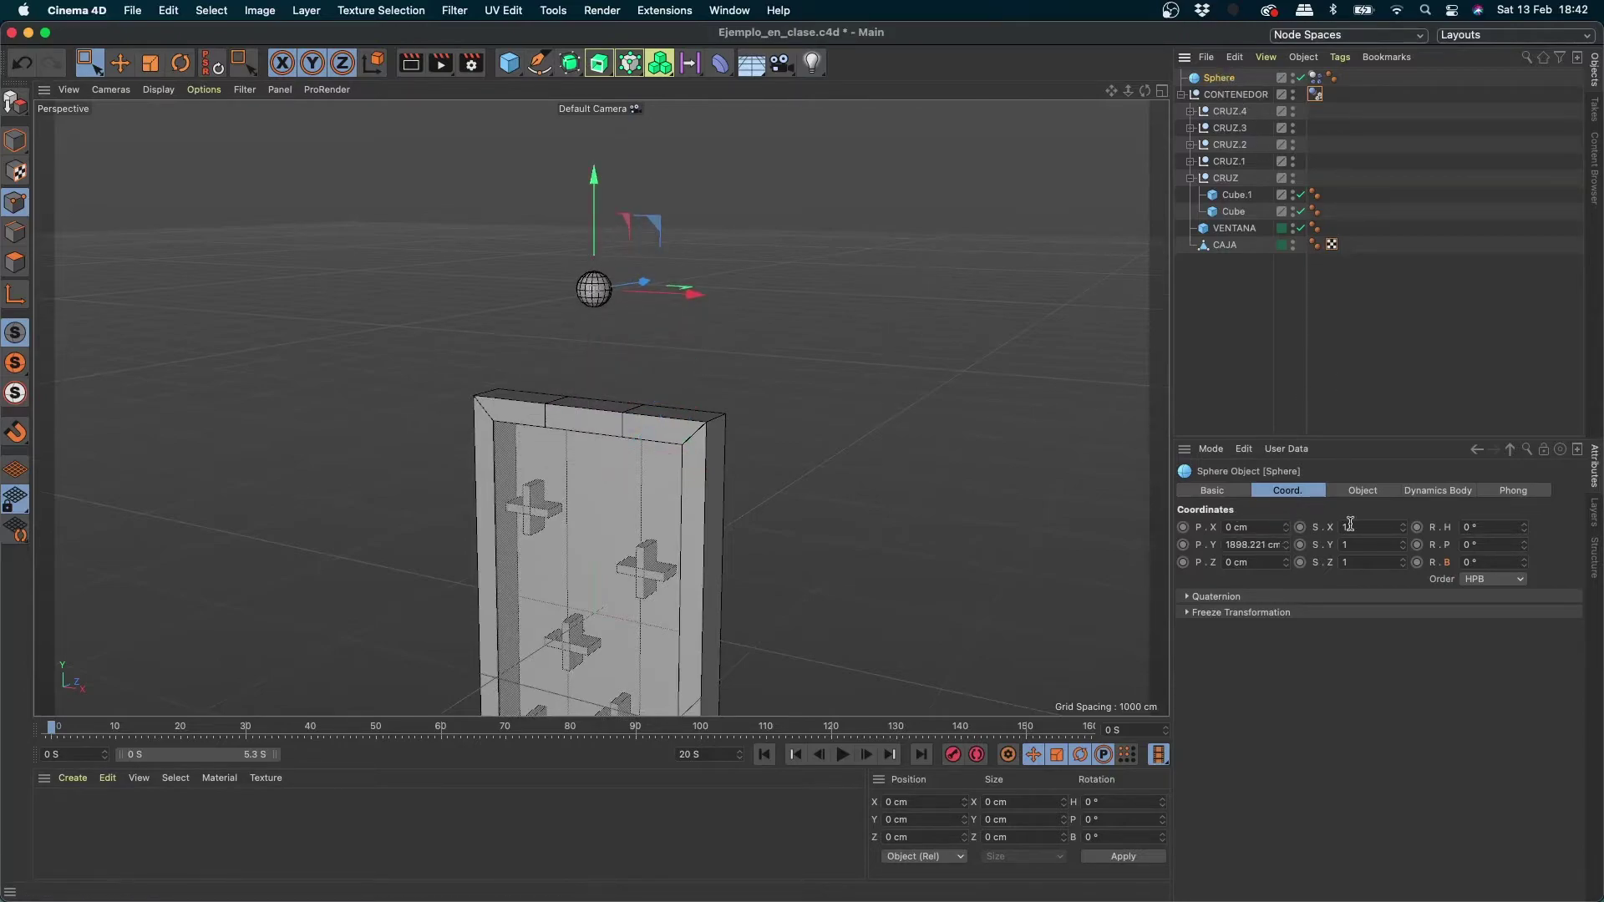
Step: Review the collision settings of the Sphere's dynamics tag and play the simulation to test its current bounce
click(1314, 78)
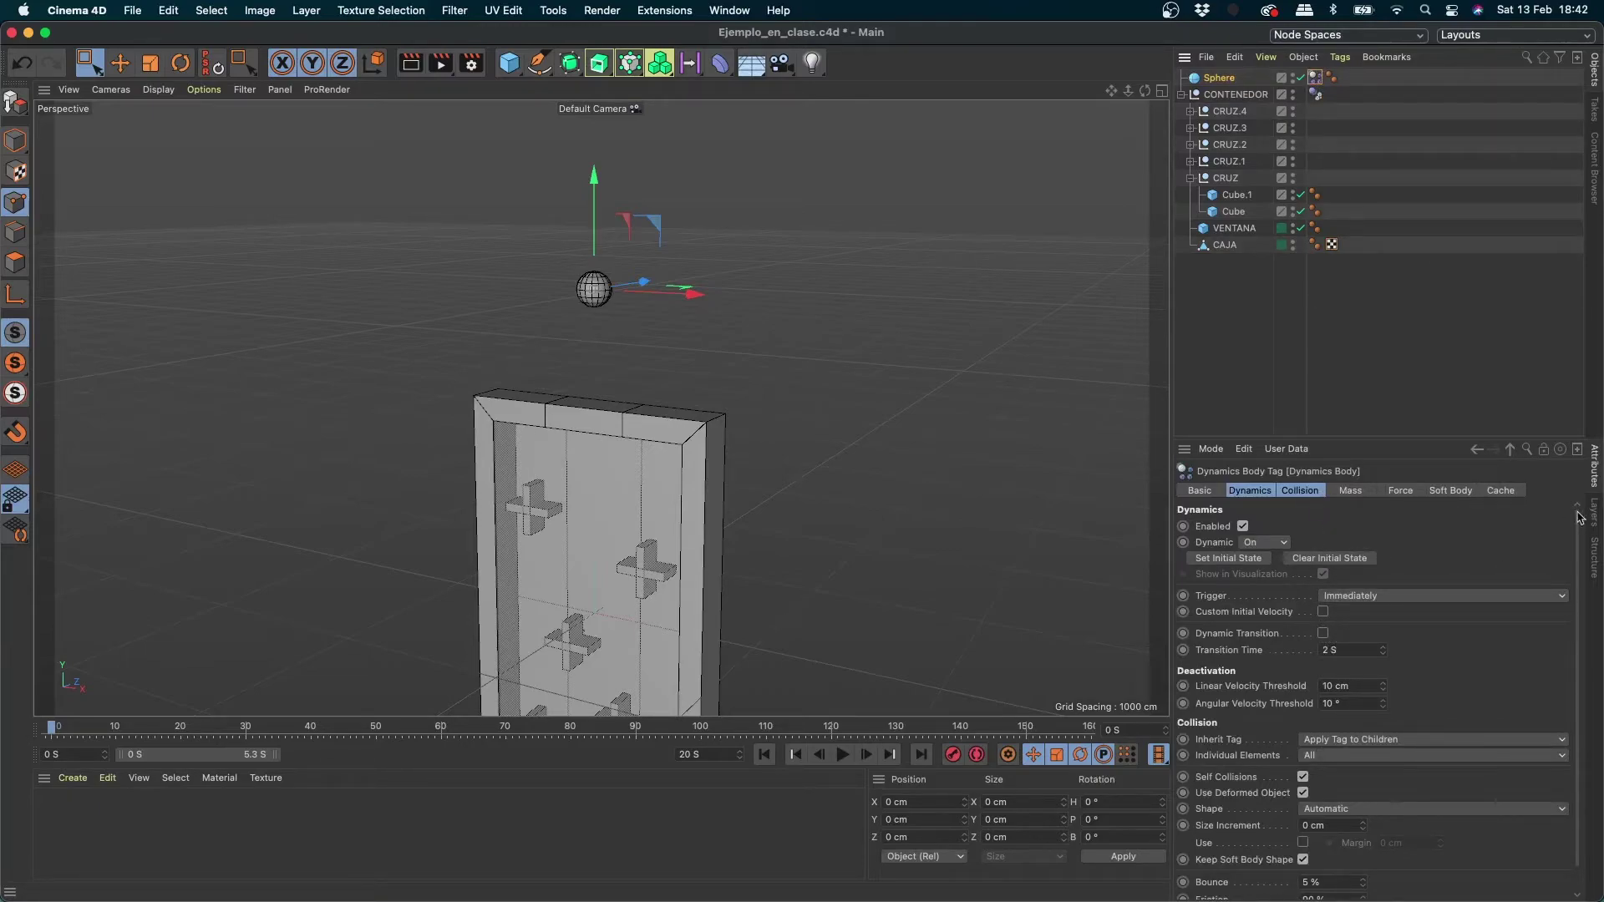
drag(1577, 534, 1579, 632)
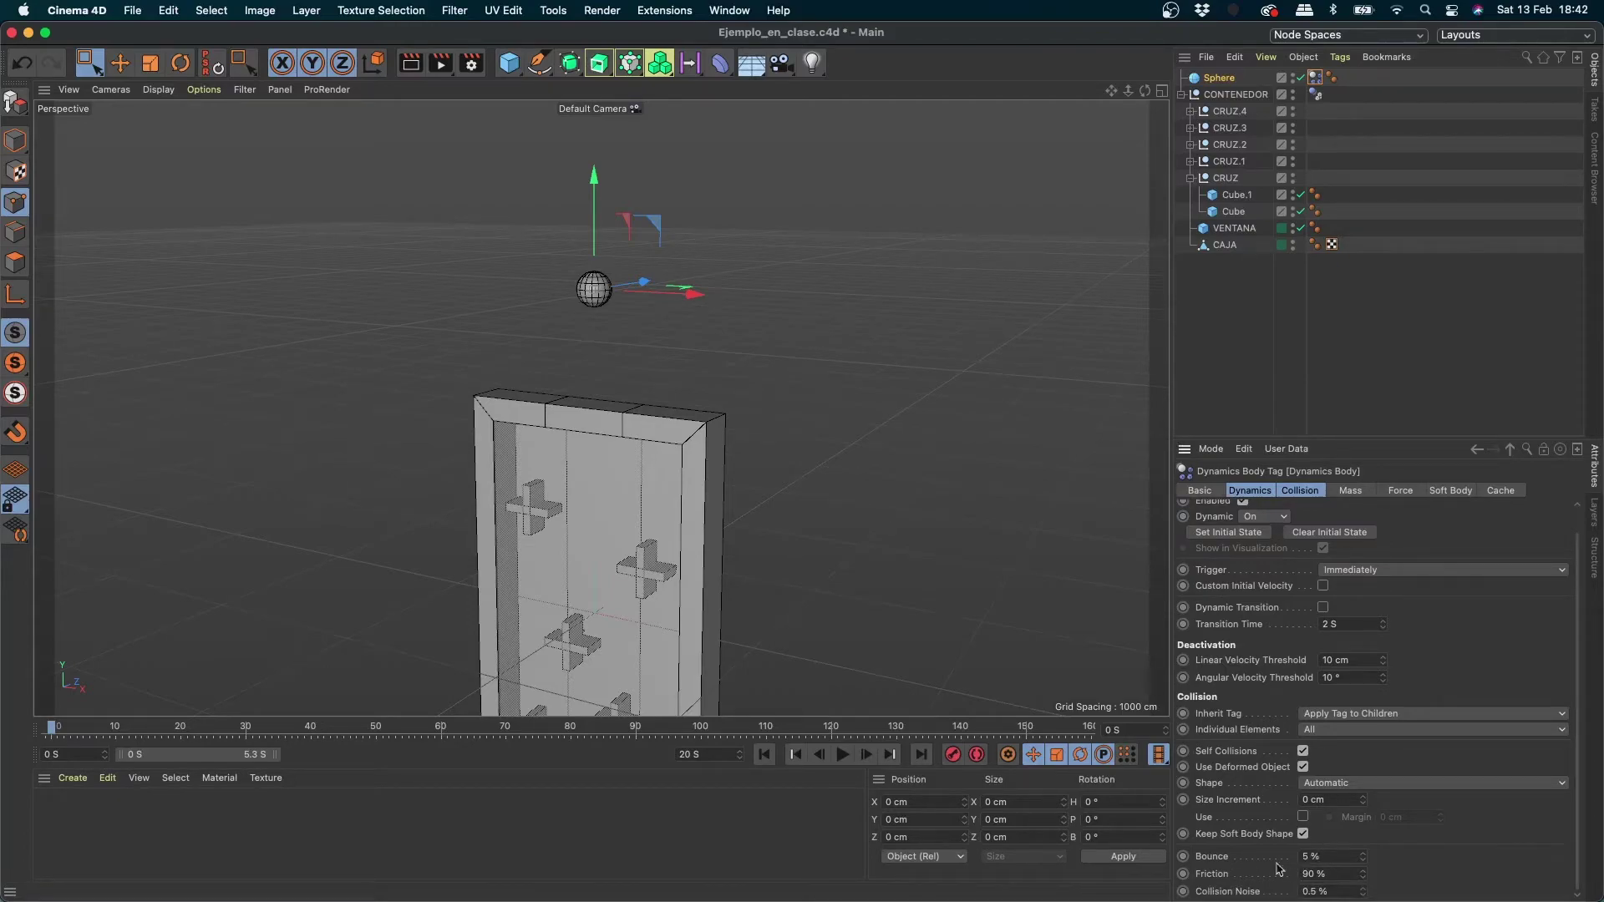
click(843, 754)
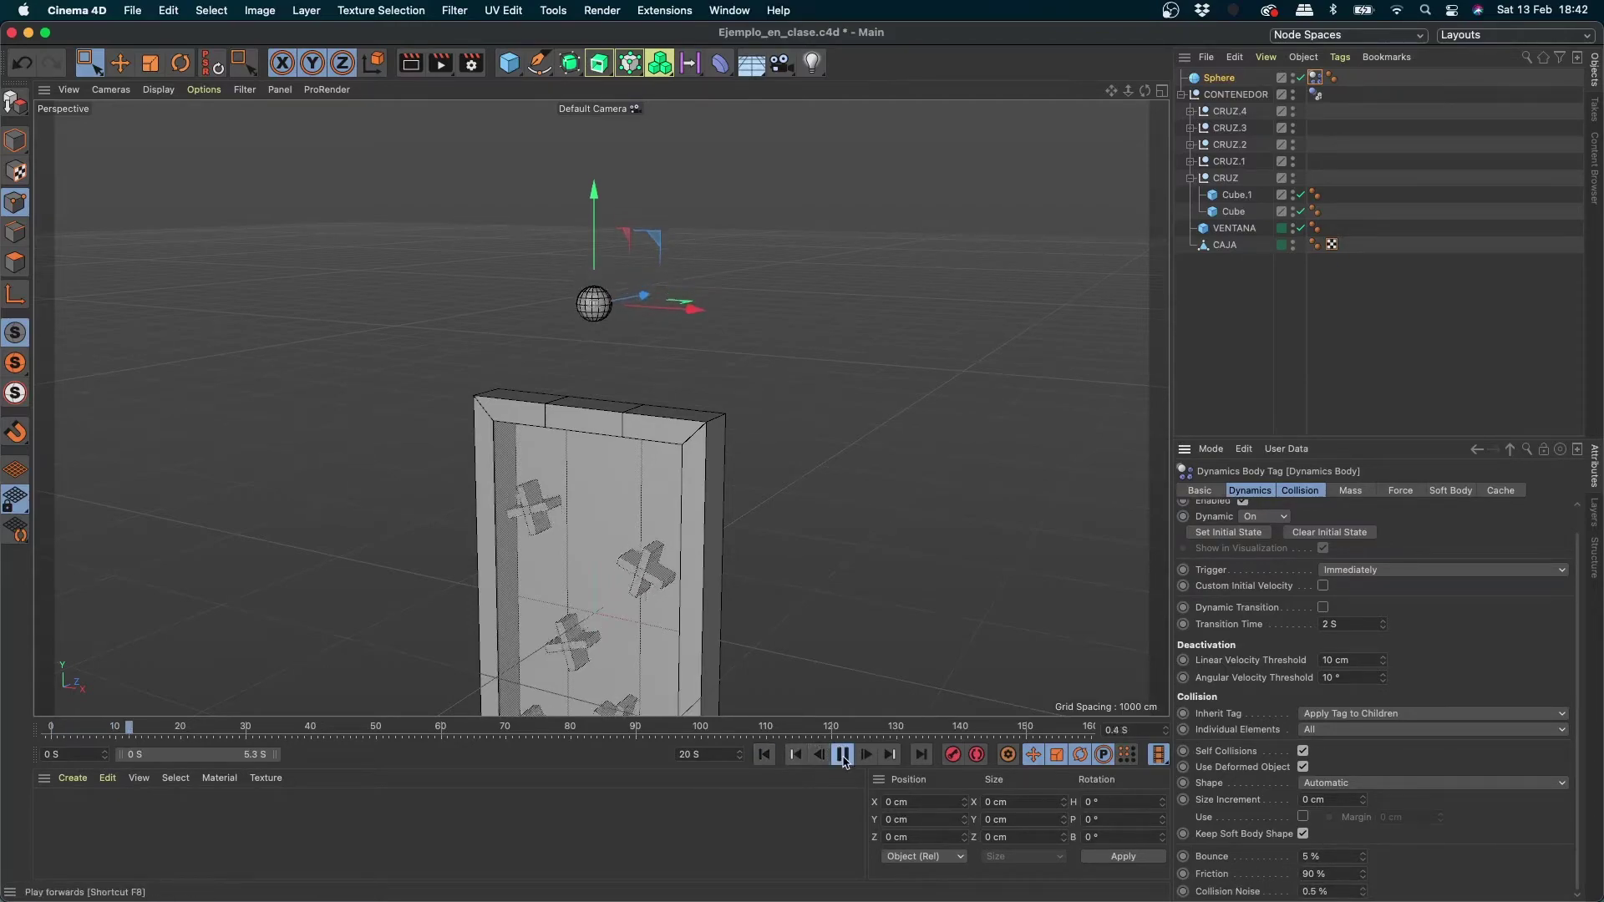
Step: Set the Bounce of the Sphere's dynamics tag to 45% and play the simulation from the first frame
click(843, 754)
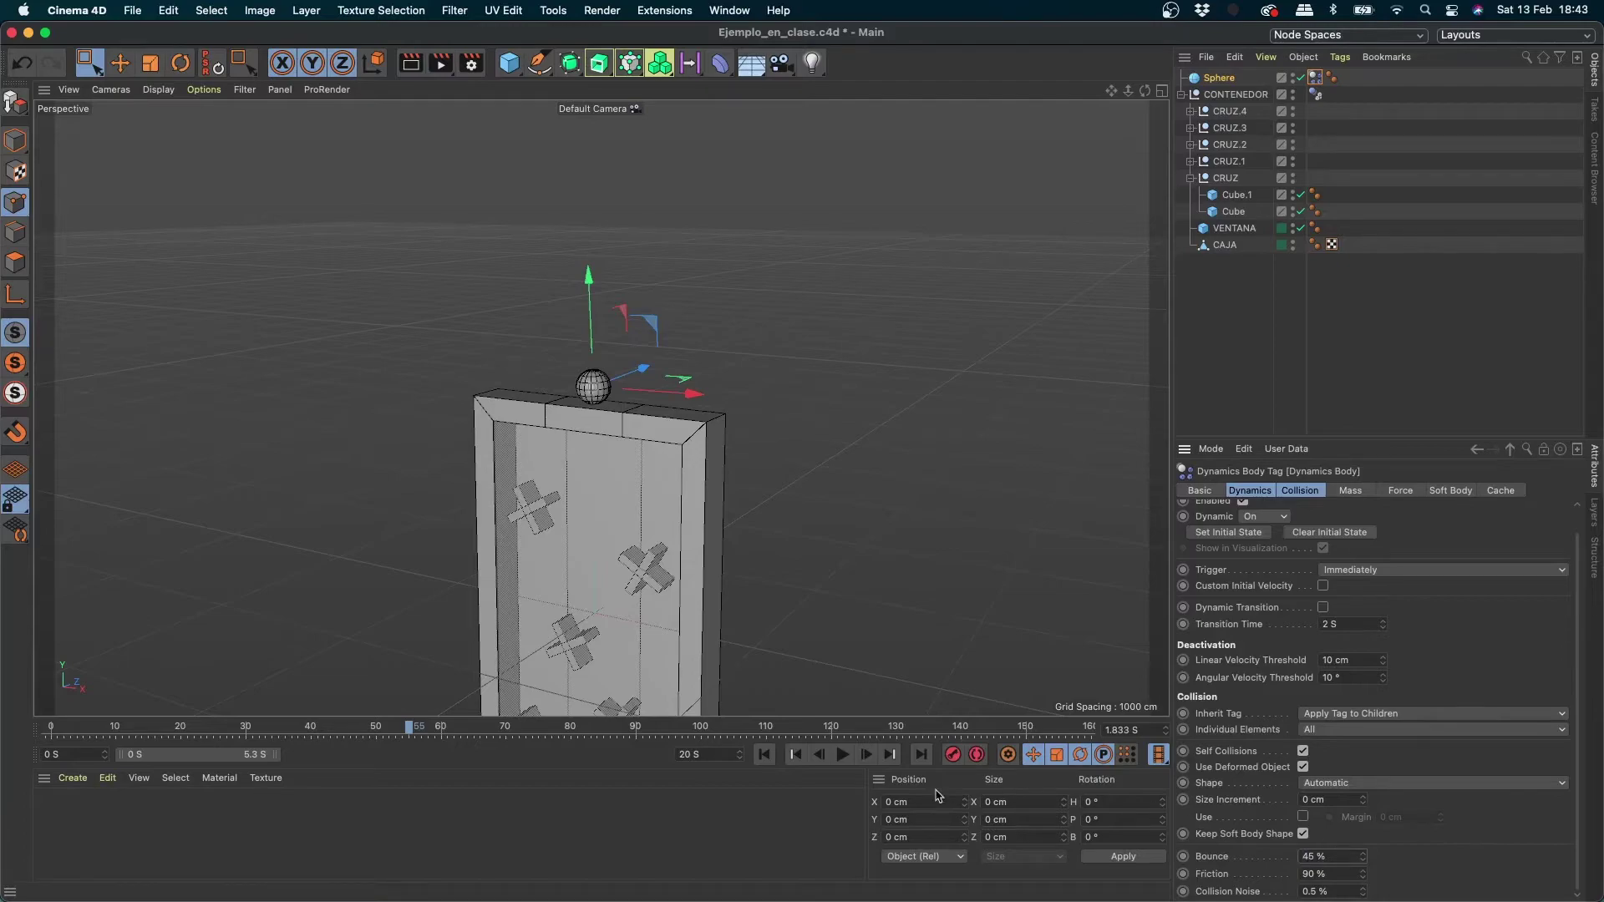
click(765, 754)
click(842, 754)
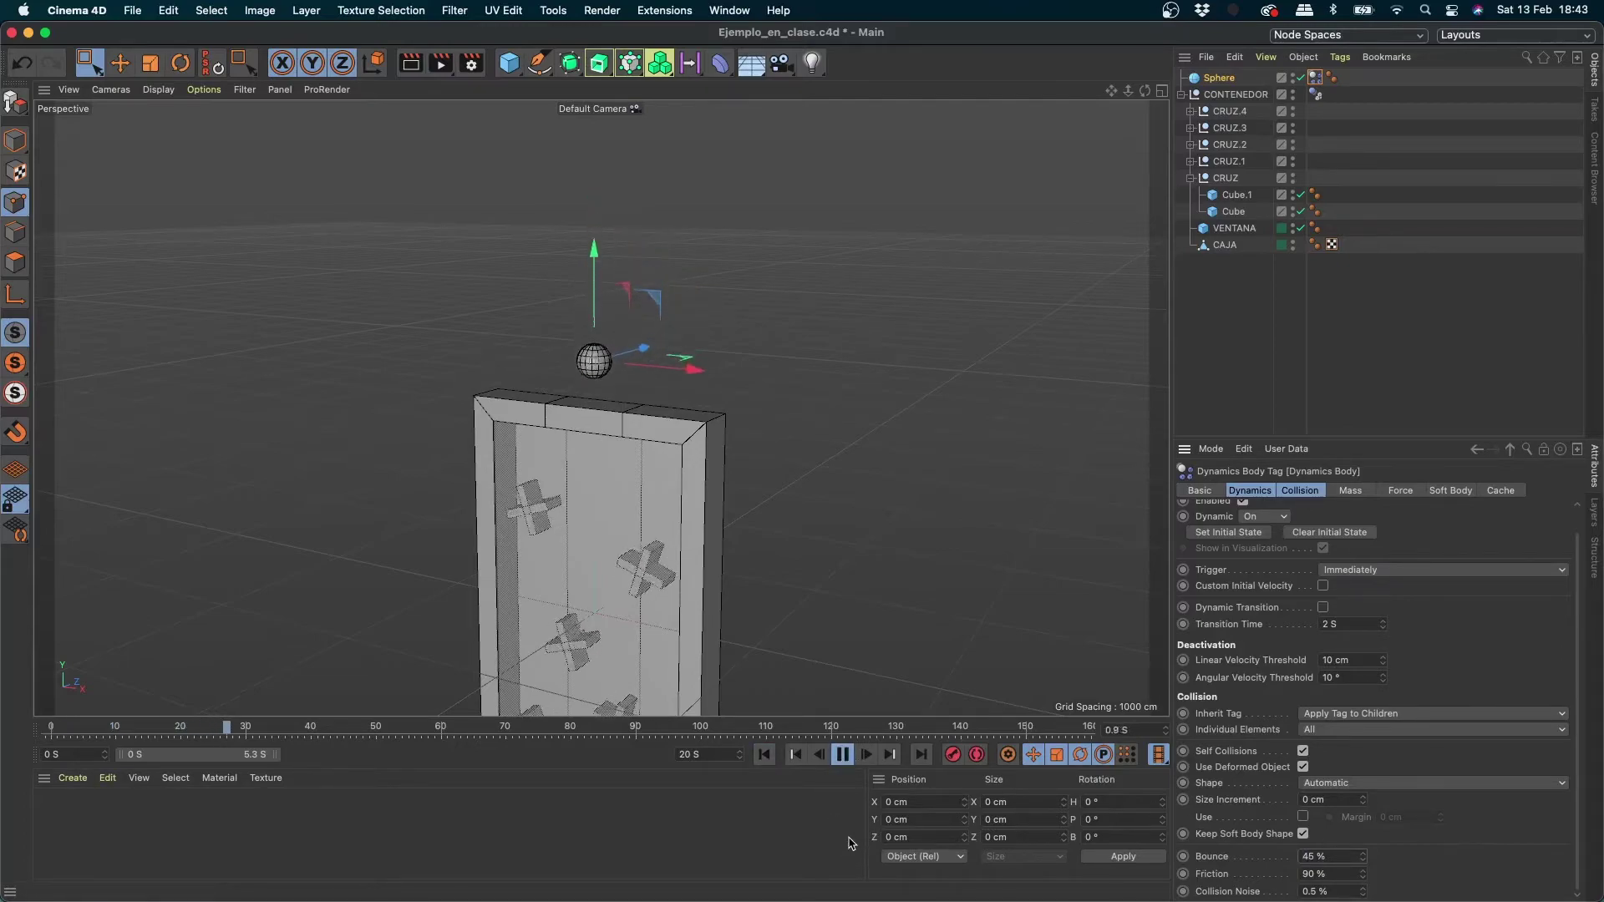
click(845, 752)
Step: Raise the Bounce of the Sphere's dynamics tag to 300% and replay the simulation from the first frame
click(764, 755)
click(845, 754)
click(842, 755)
click(765, 754)
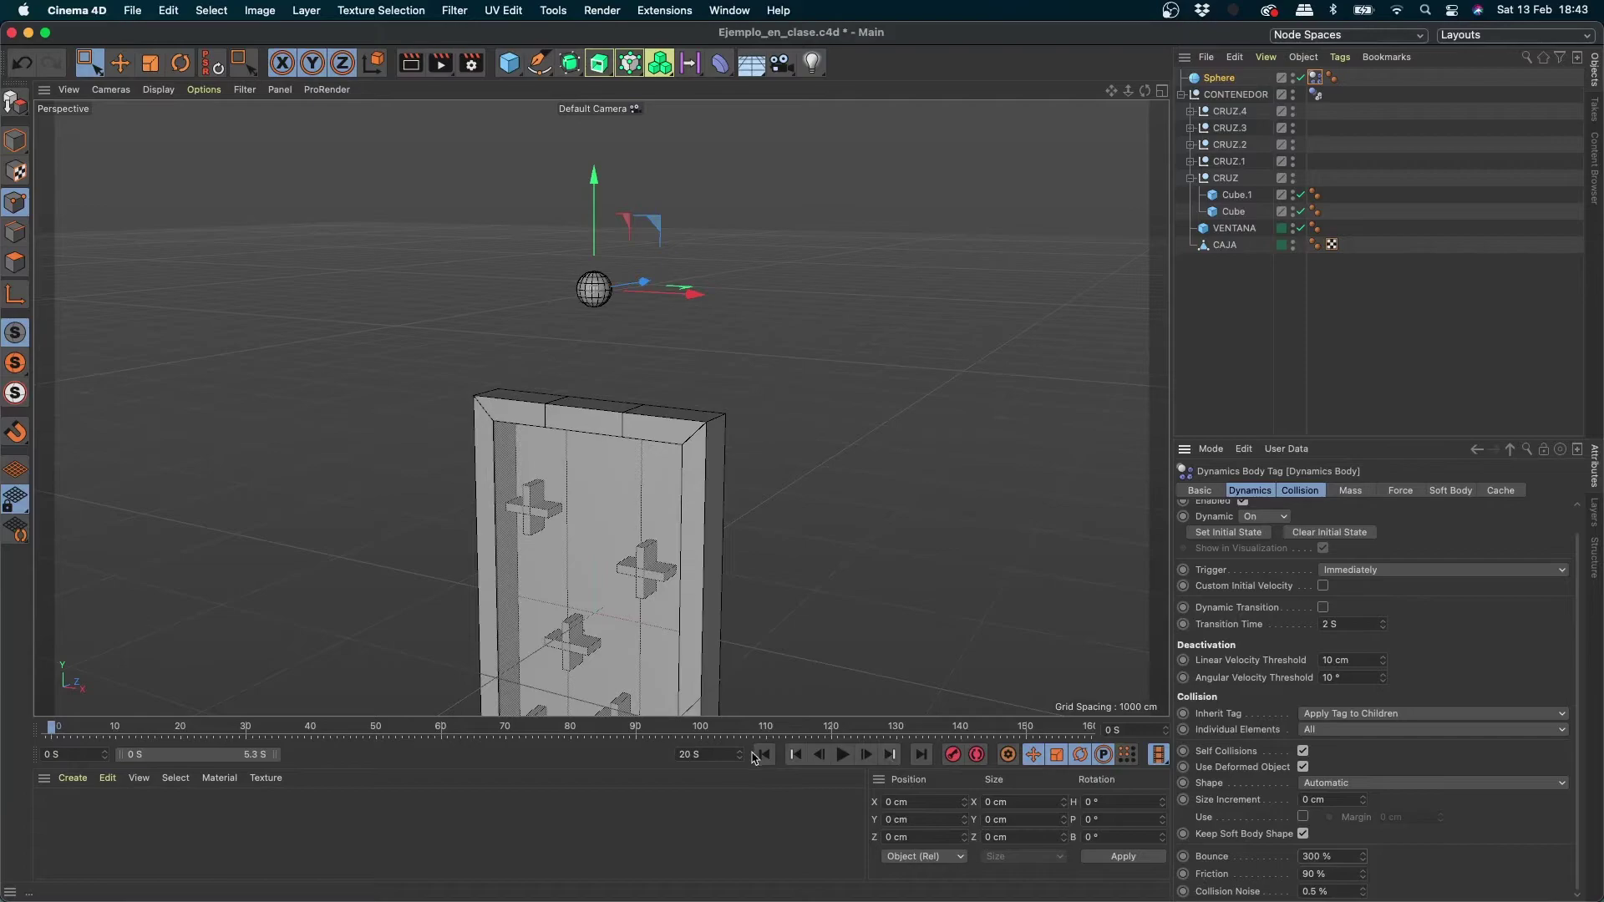
click(842, 755)
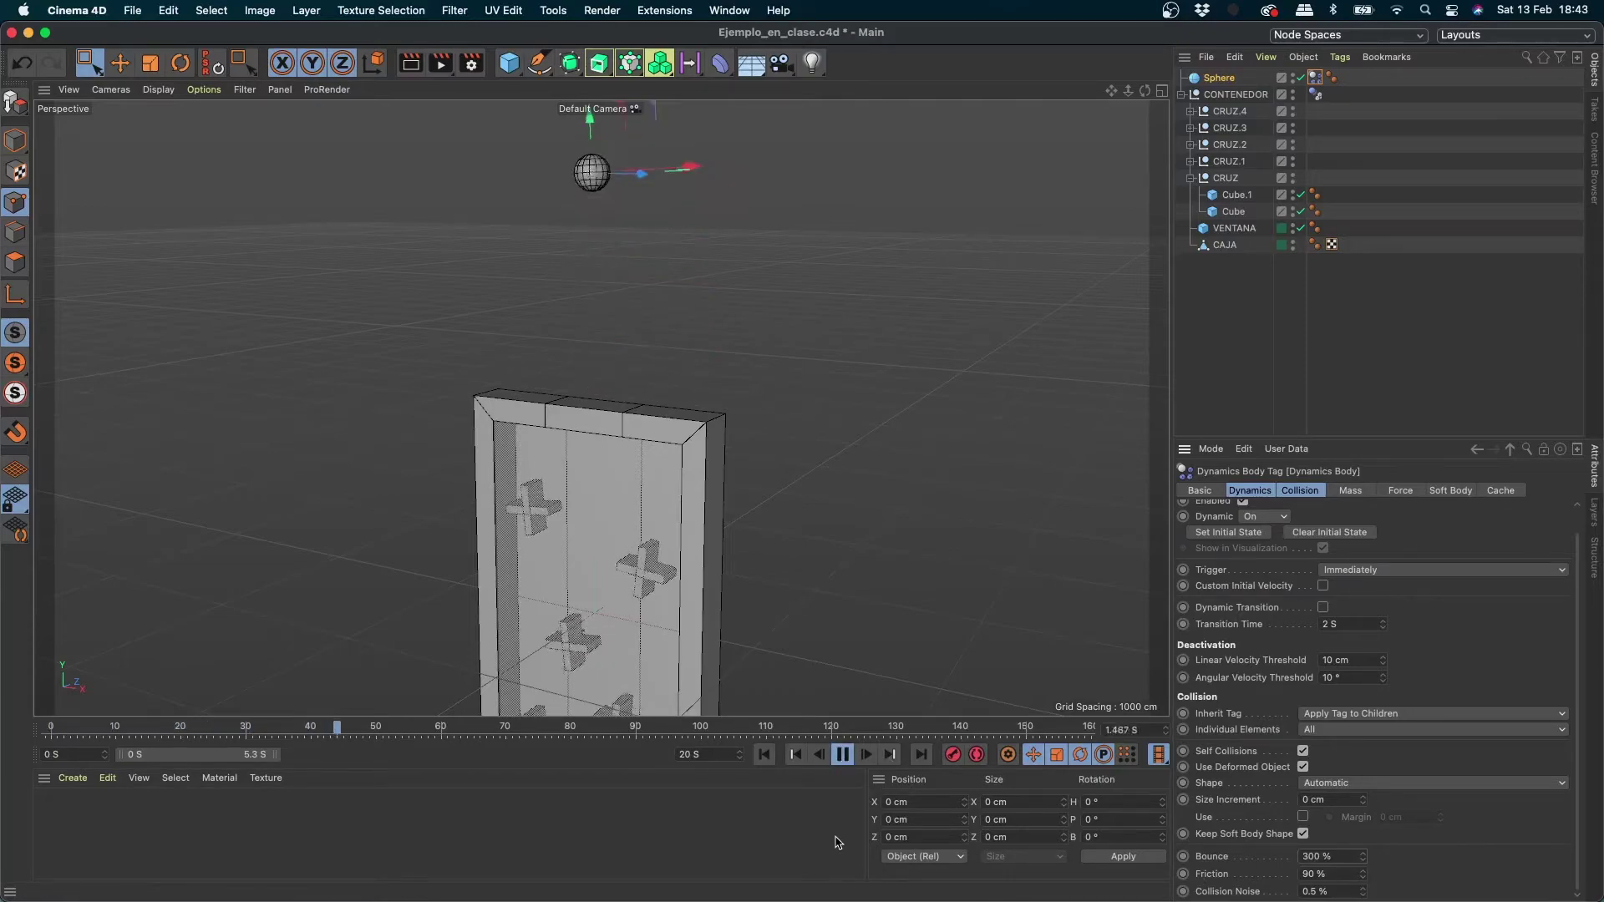
Step: Try Bounce values of 150% and 100% on the Sphere's dynamics tag, and restore Bounce to 5%
click(764, 754)
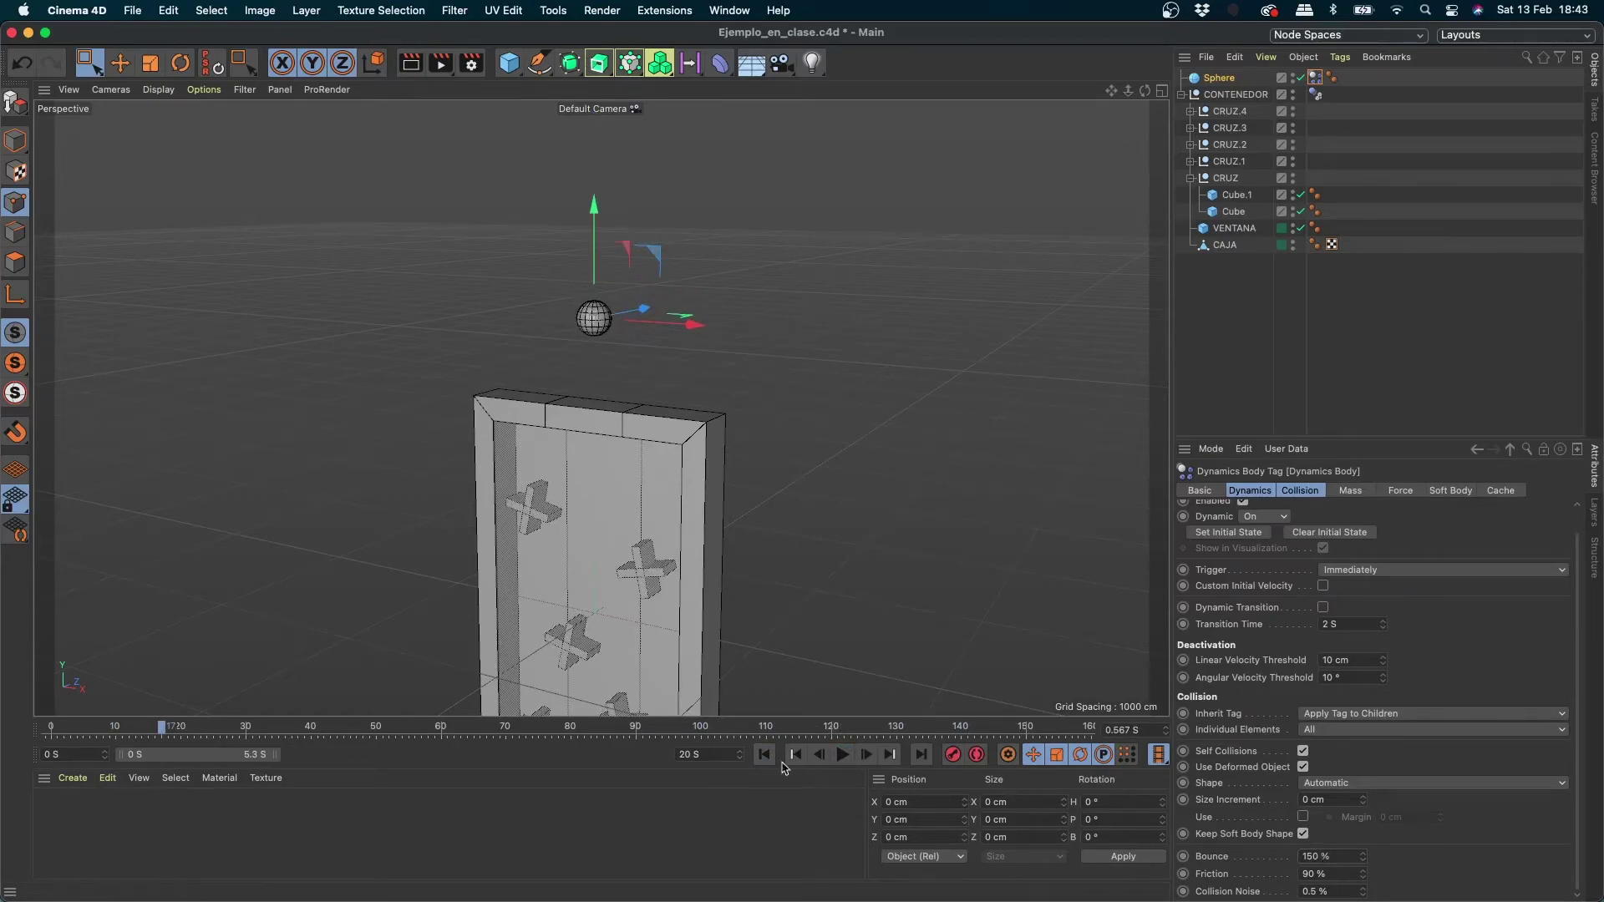
click(841, 754)
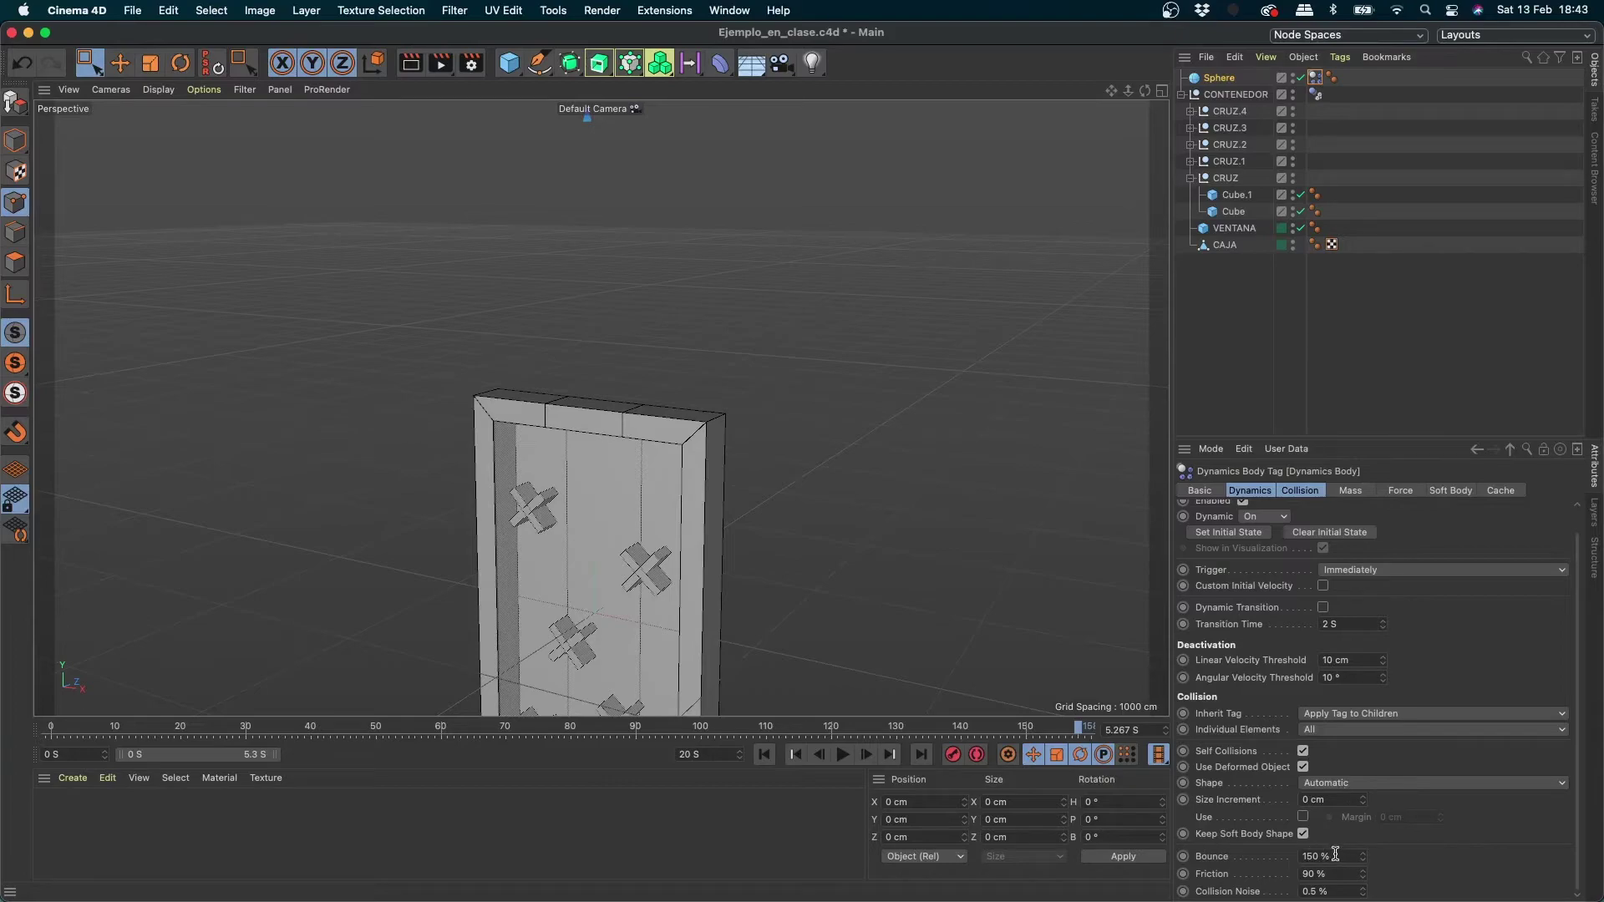
drag(1335, 855, 1206, 858)
click(764, 755)
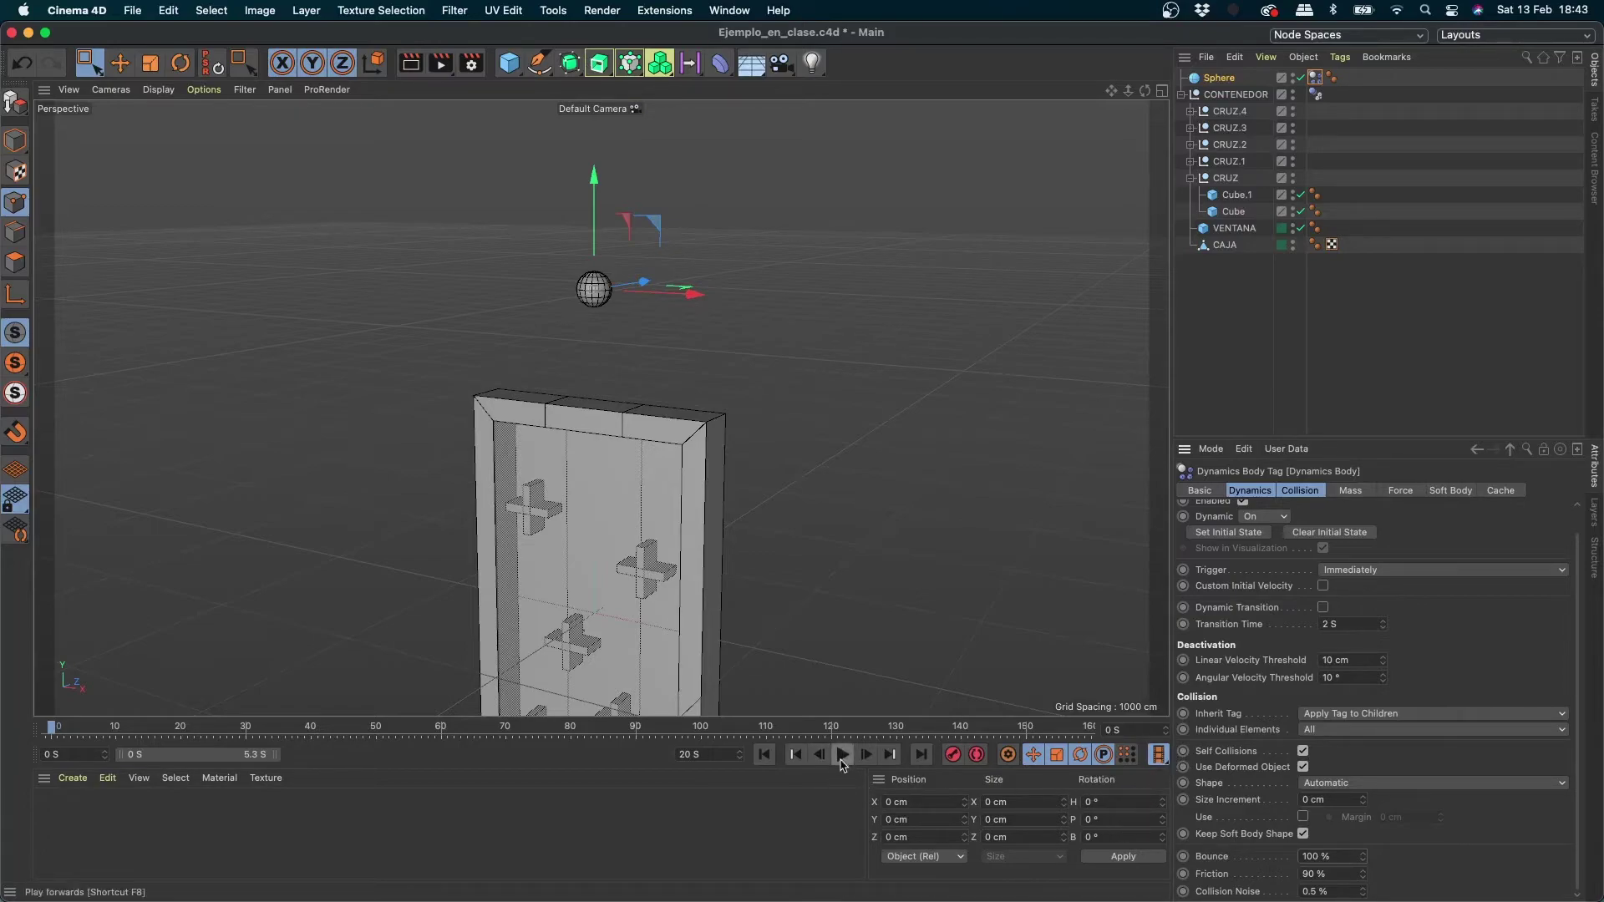
key(super+z)
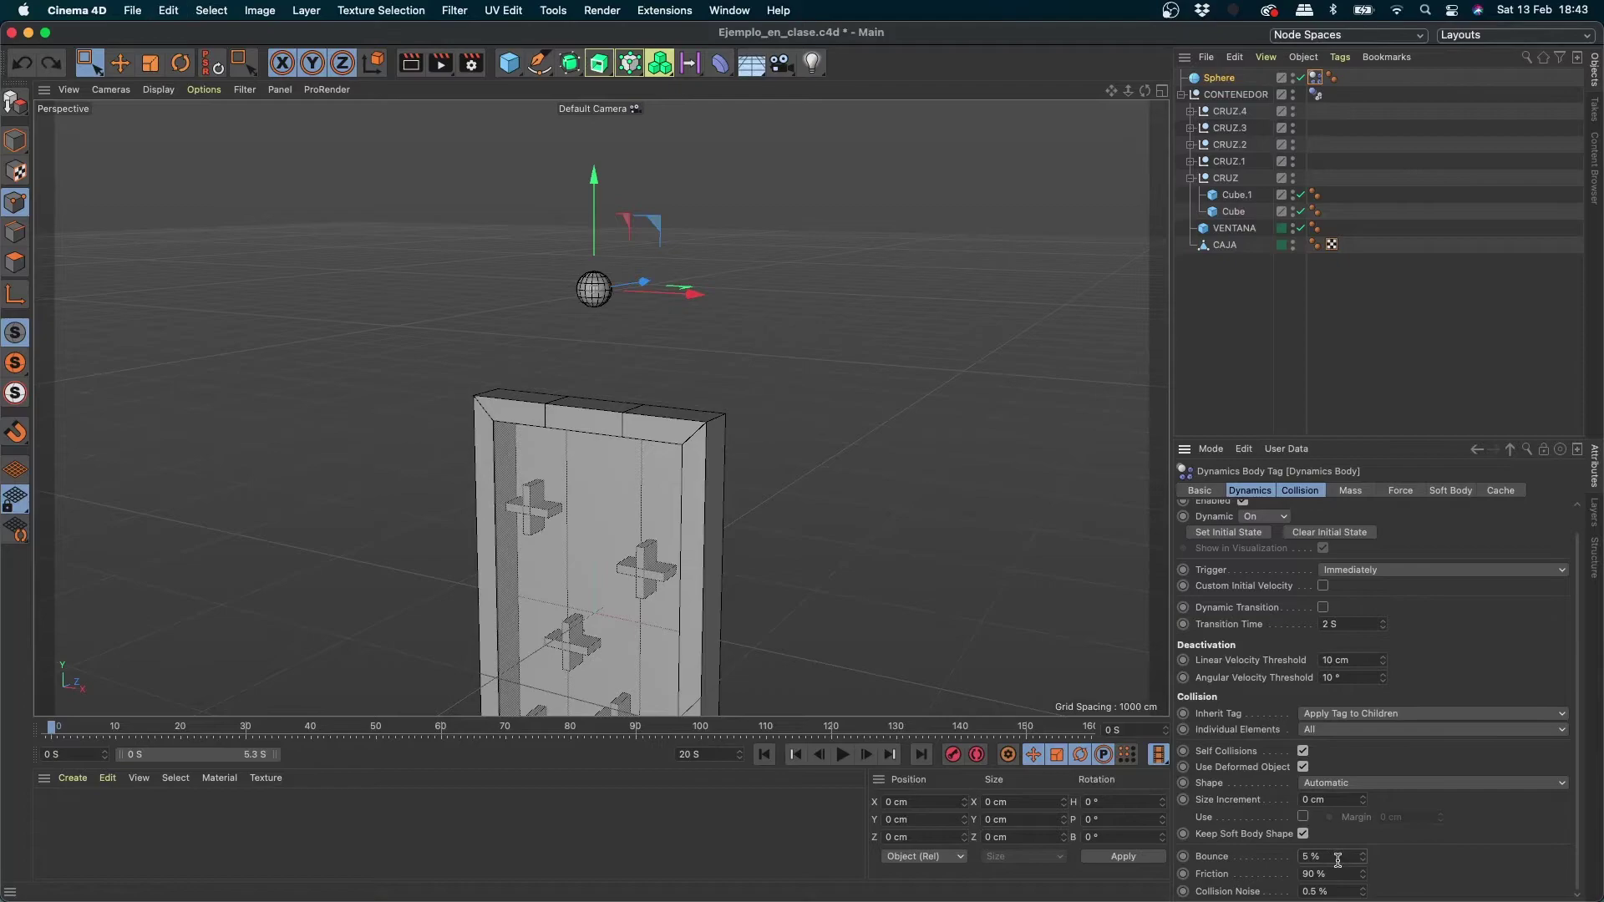
Step: Set the Sphere's Friction to 10%, play the simulation to test it, and return to the first frame
click(850, 755)
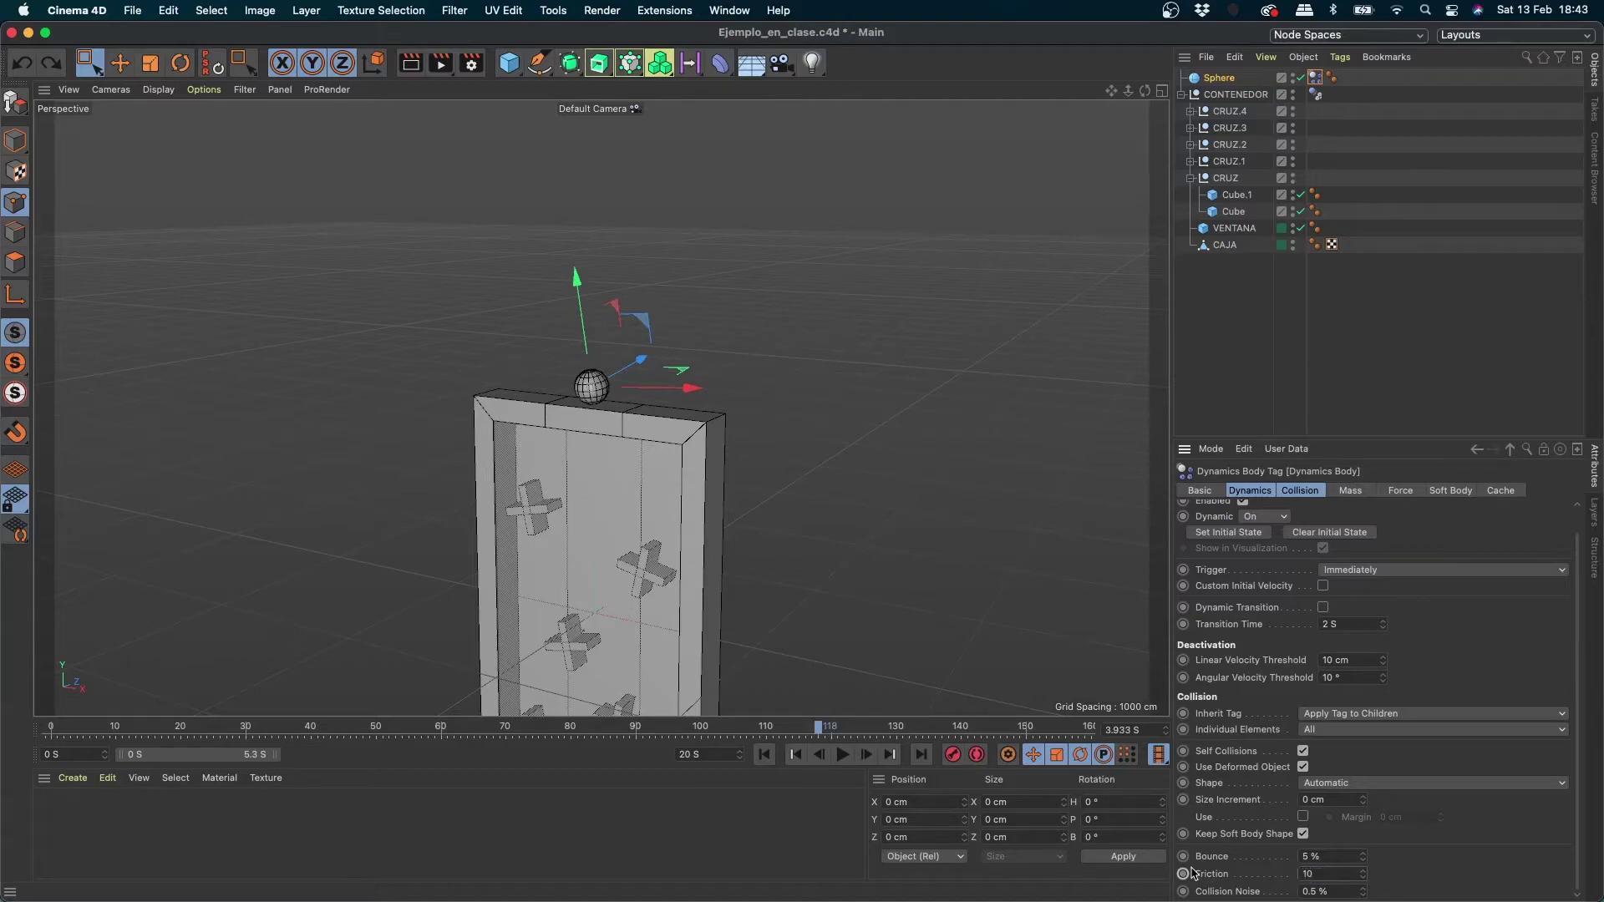
click(793, 758)
click(842, 756)
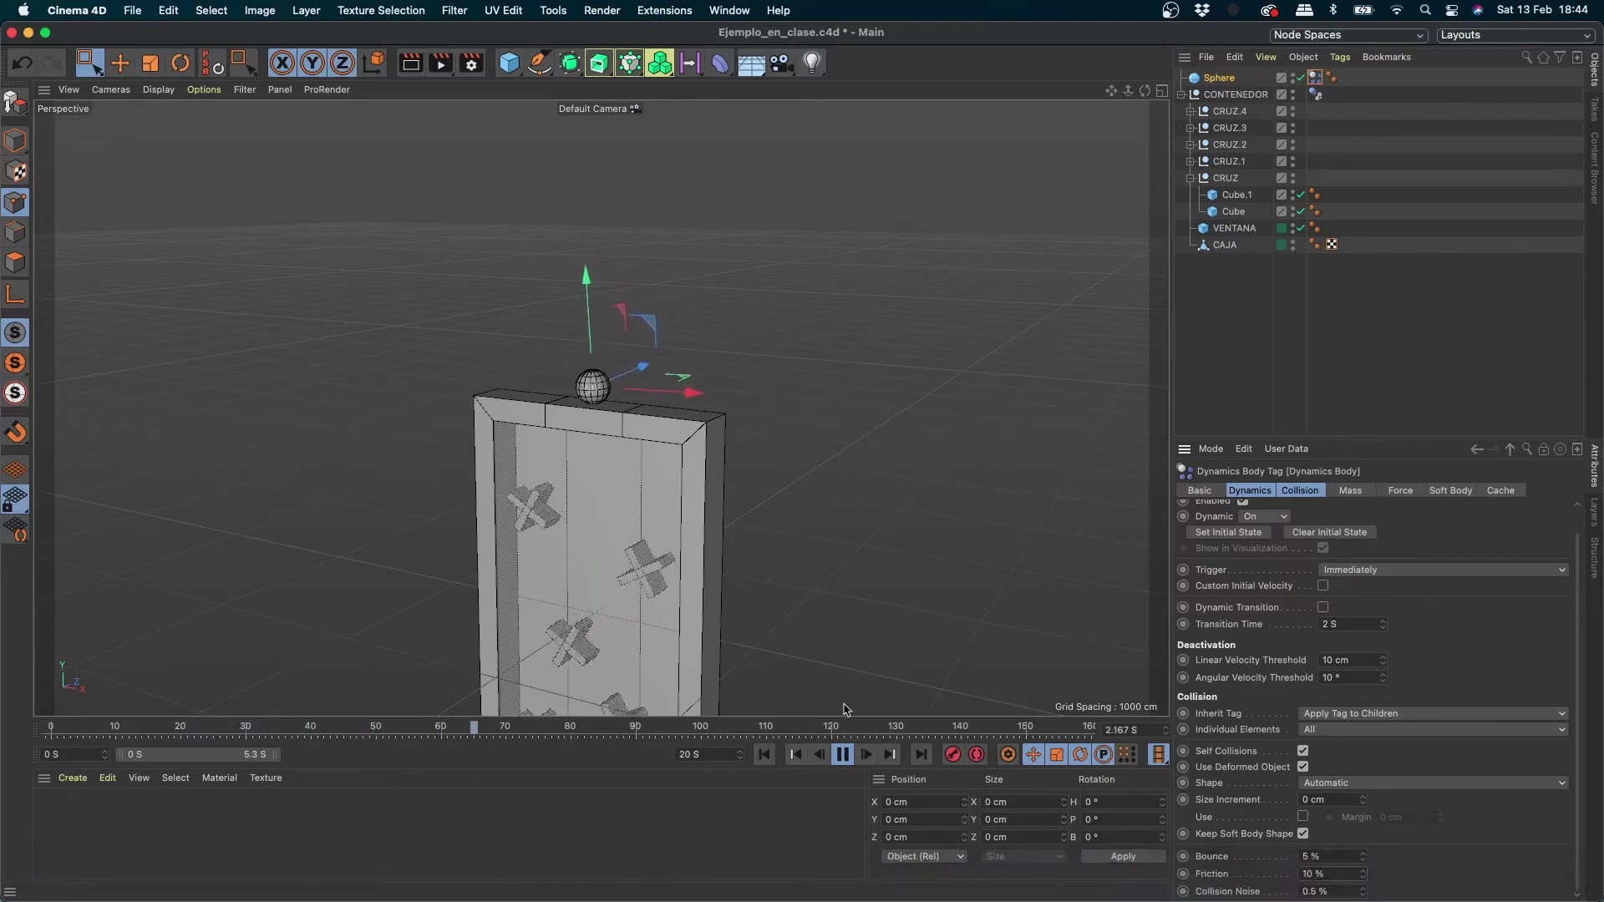
key(e)
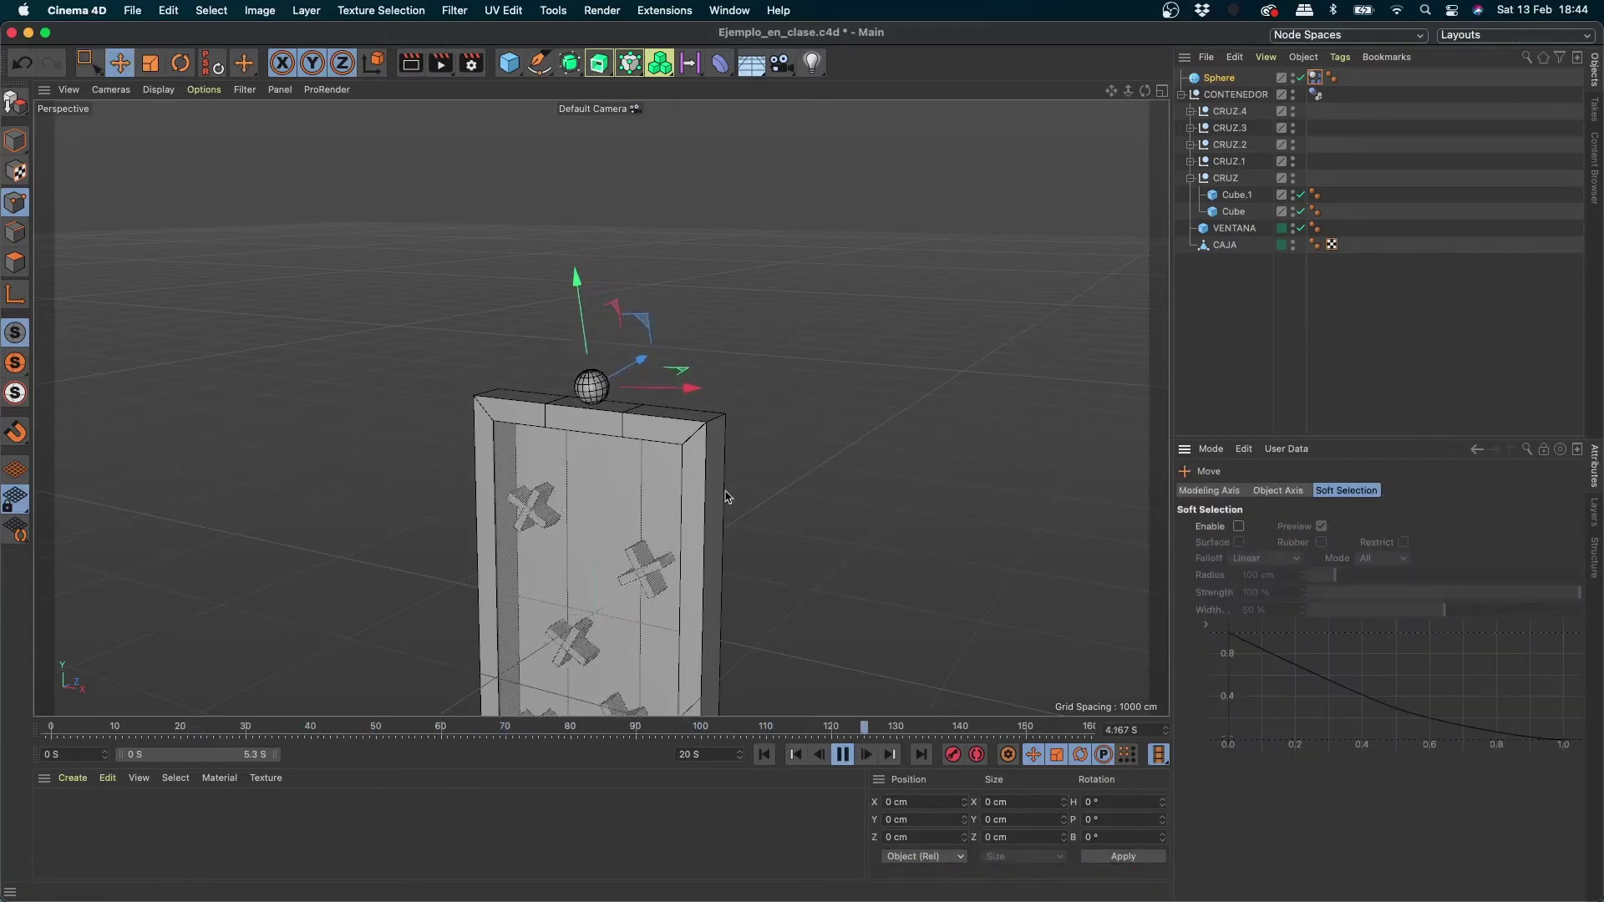
click(842, 756)
click(763, 755)
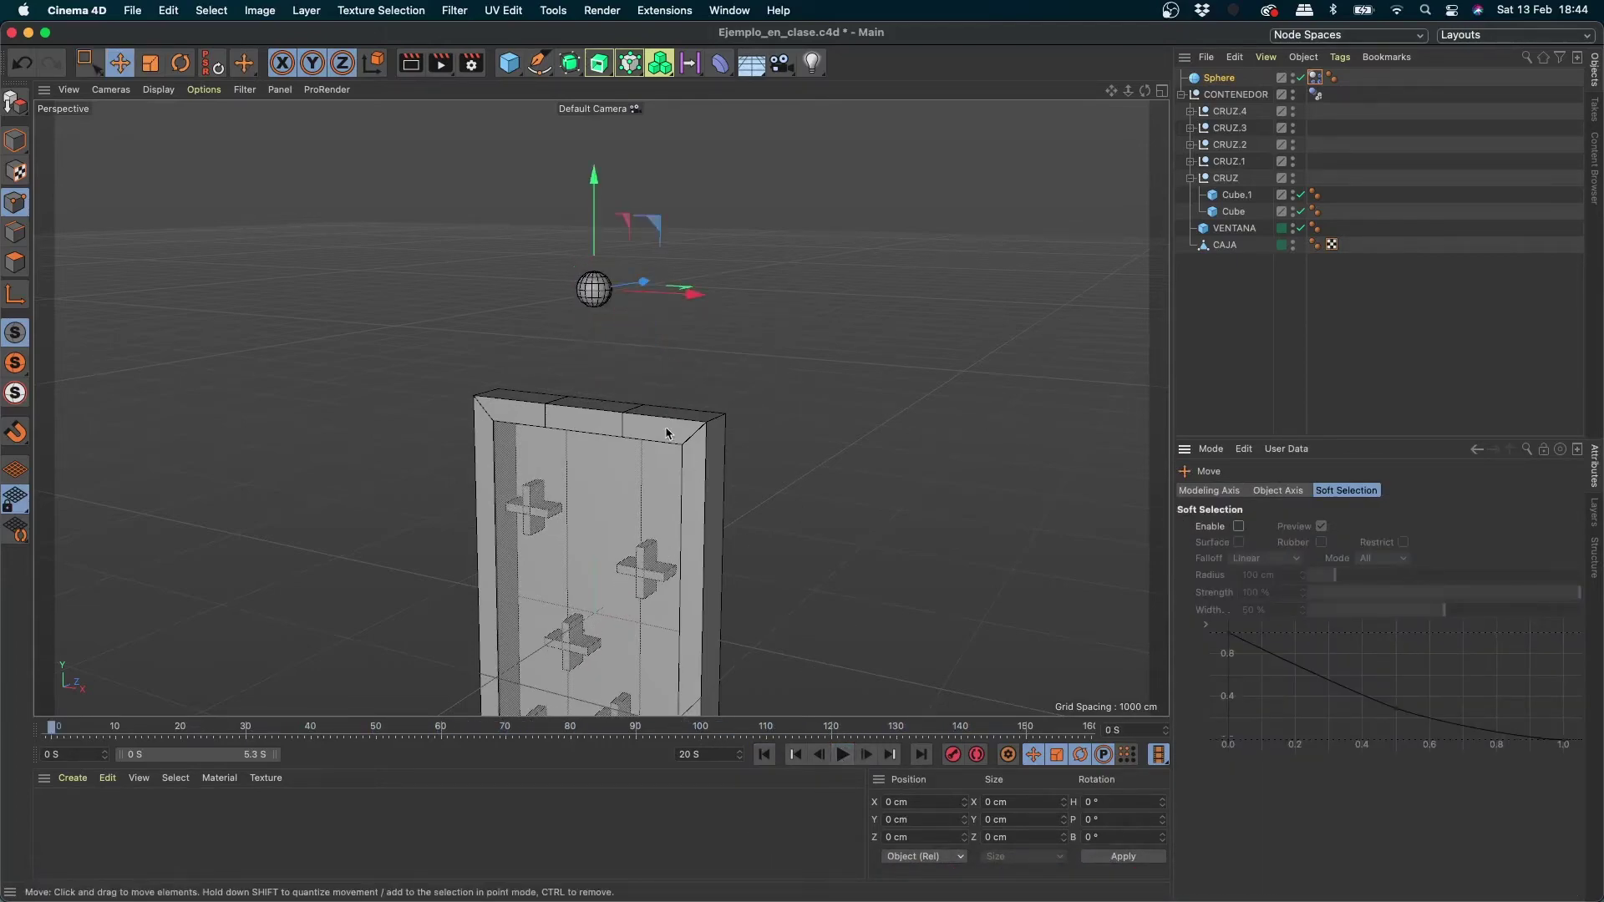
Step: Switch to Model mode and tilt the CONTENEDOR null with its children by about 9.3° in bank
double_click(1230, 243)
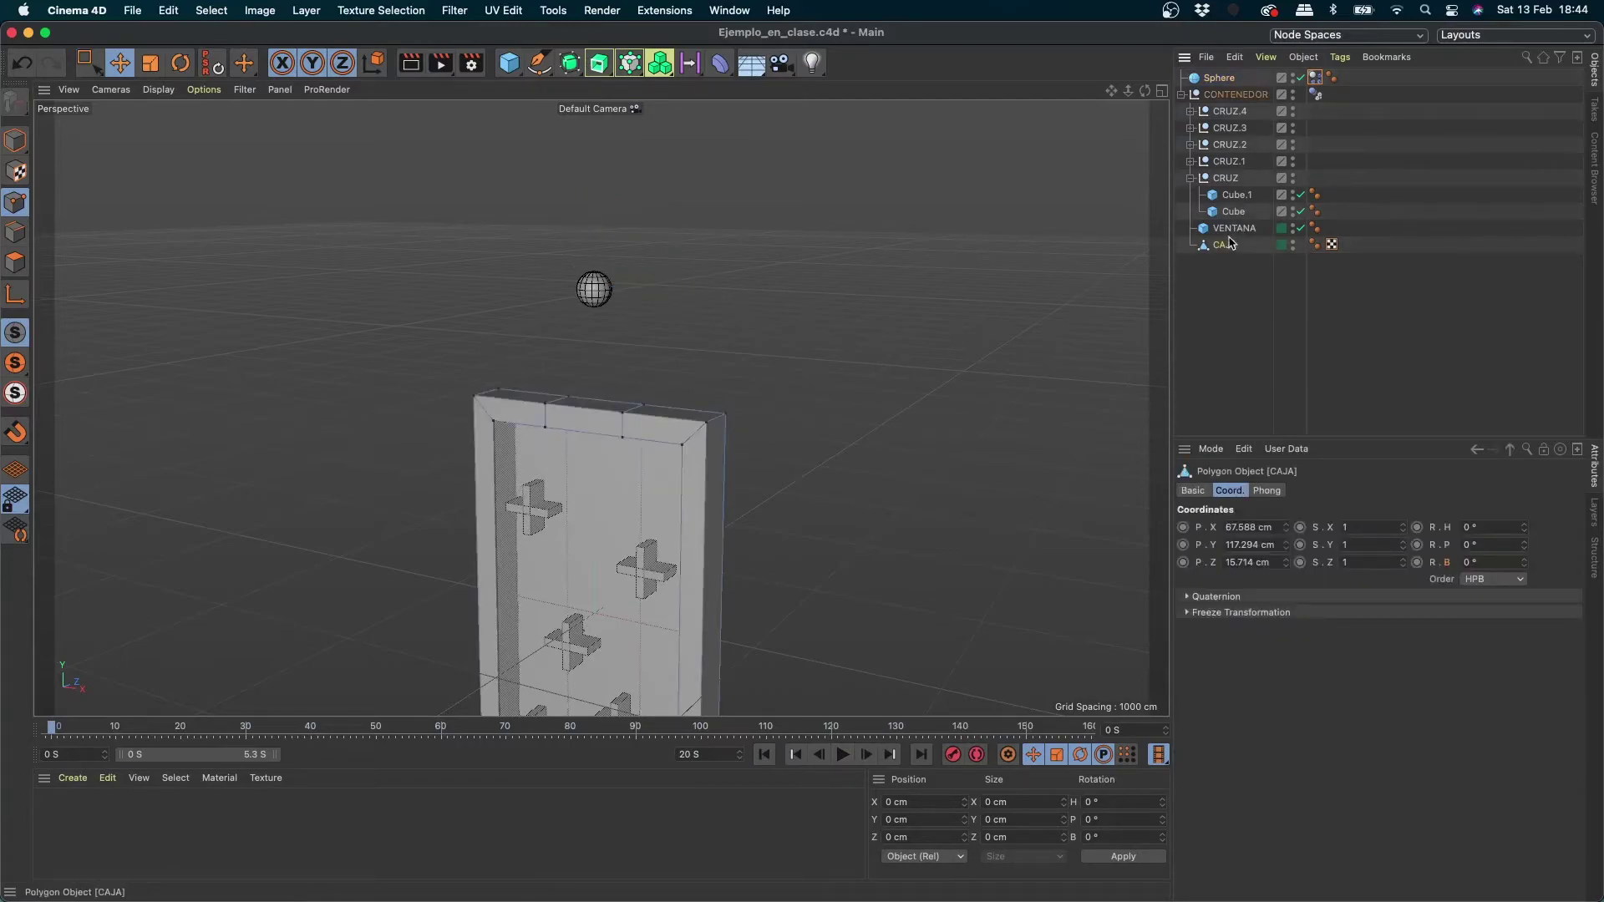
click(1235, 94)
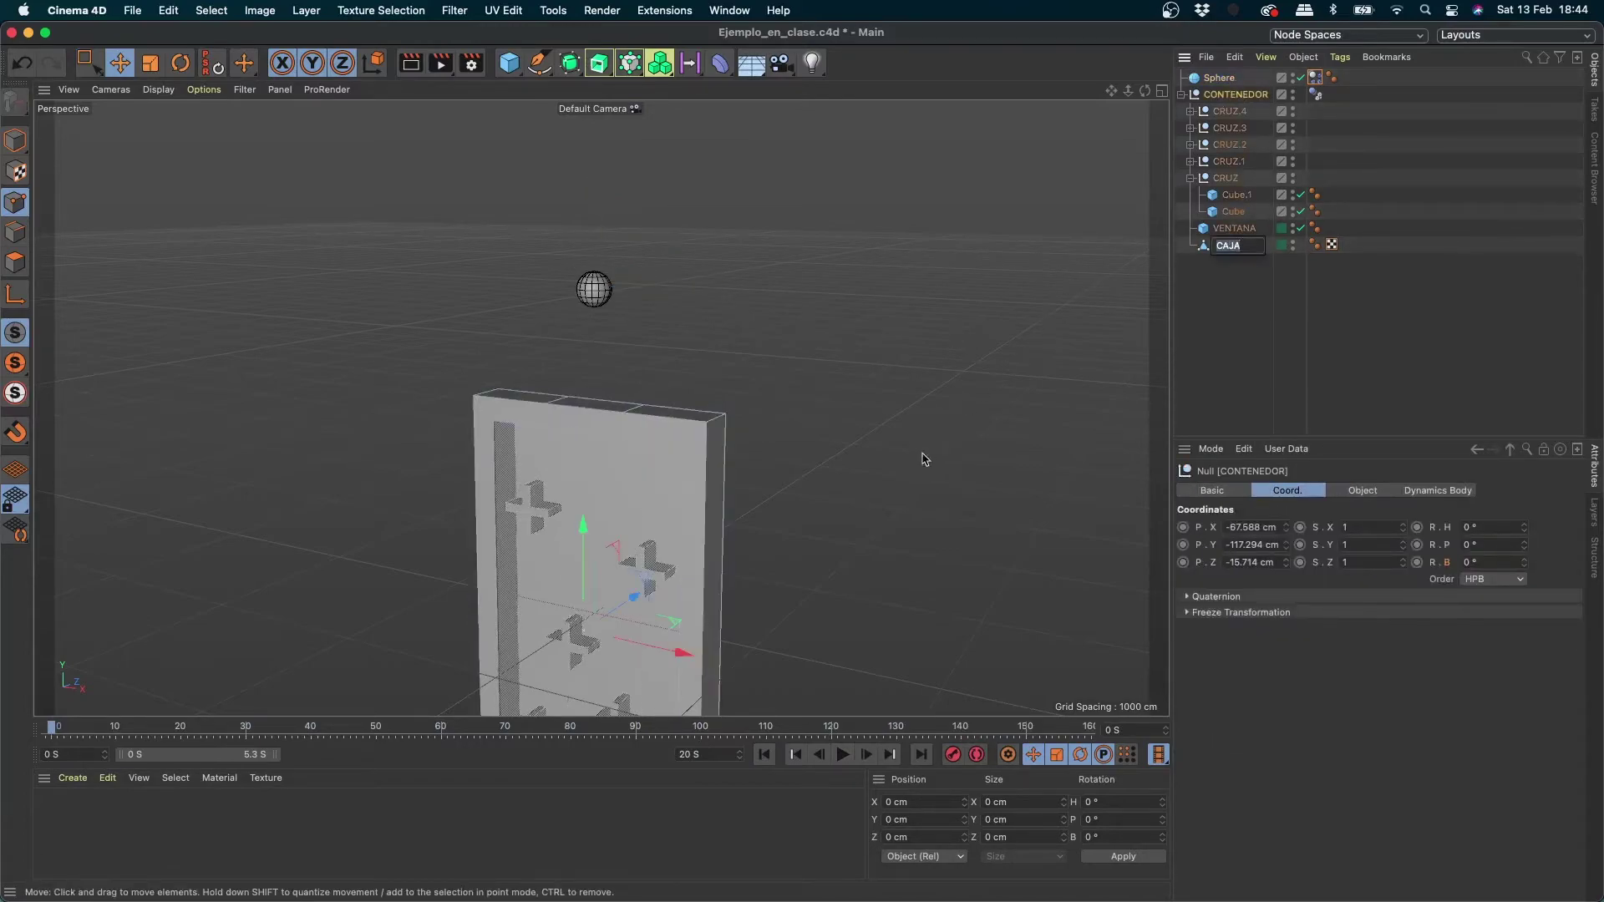
click(15, 140)
click(1260, 336)
key(super+z)
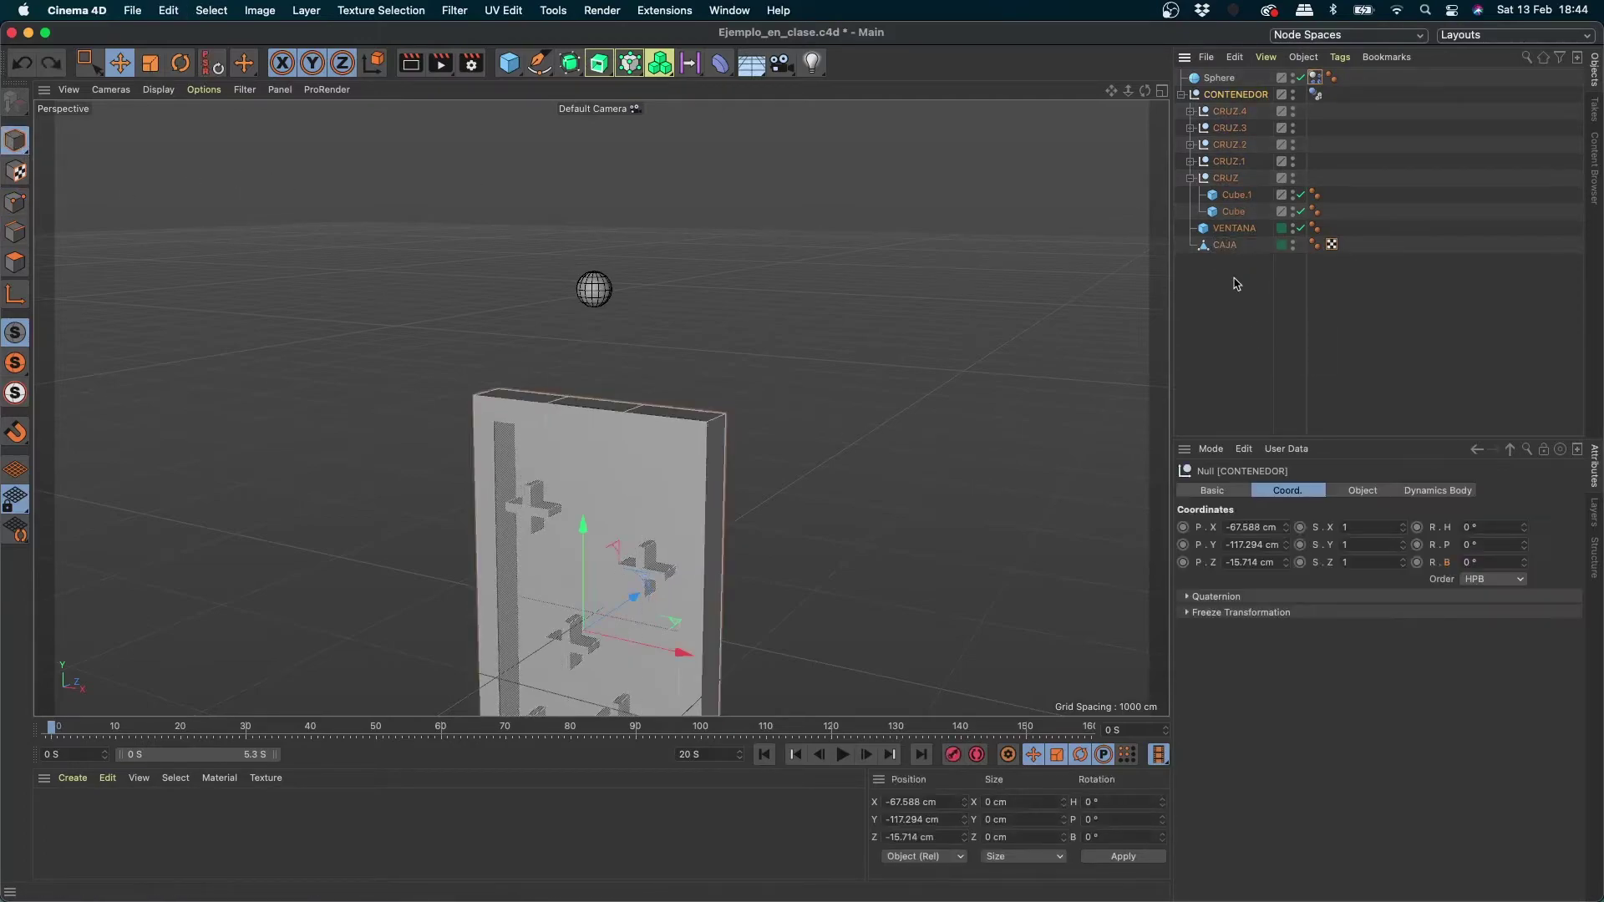
key(r)
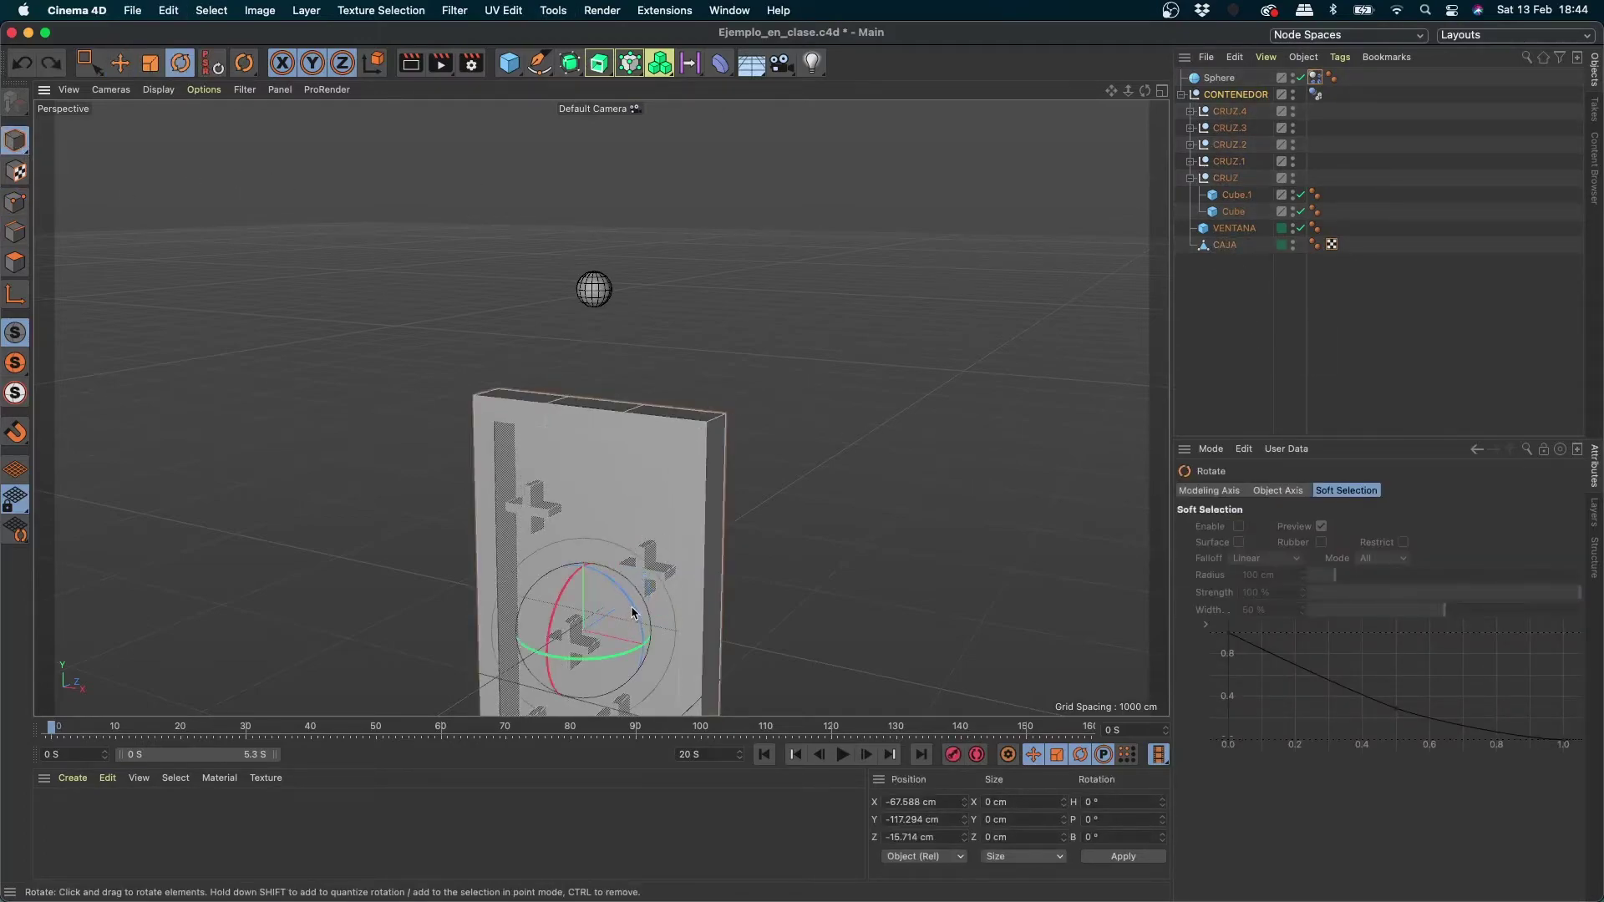
drag(631, 612, 660, 606)
key(e)
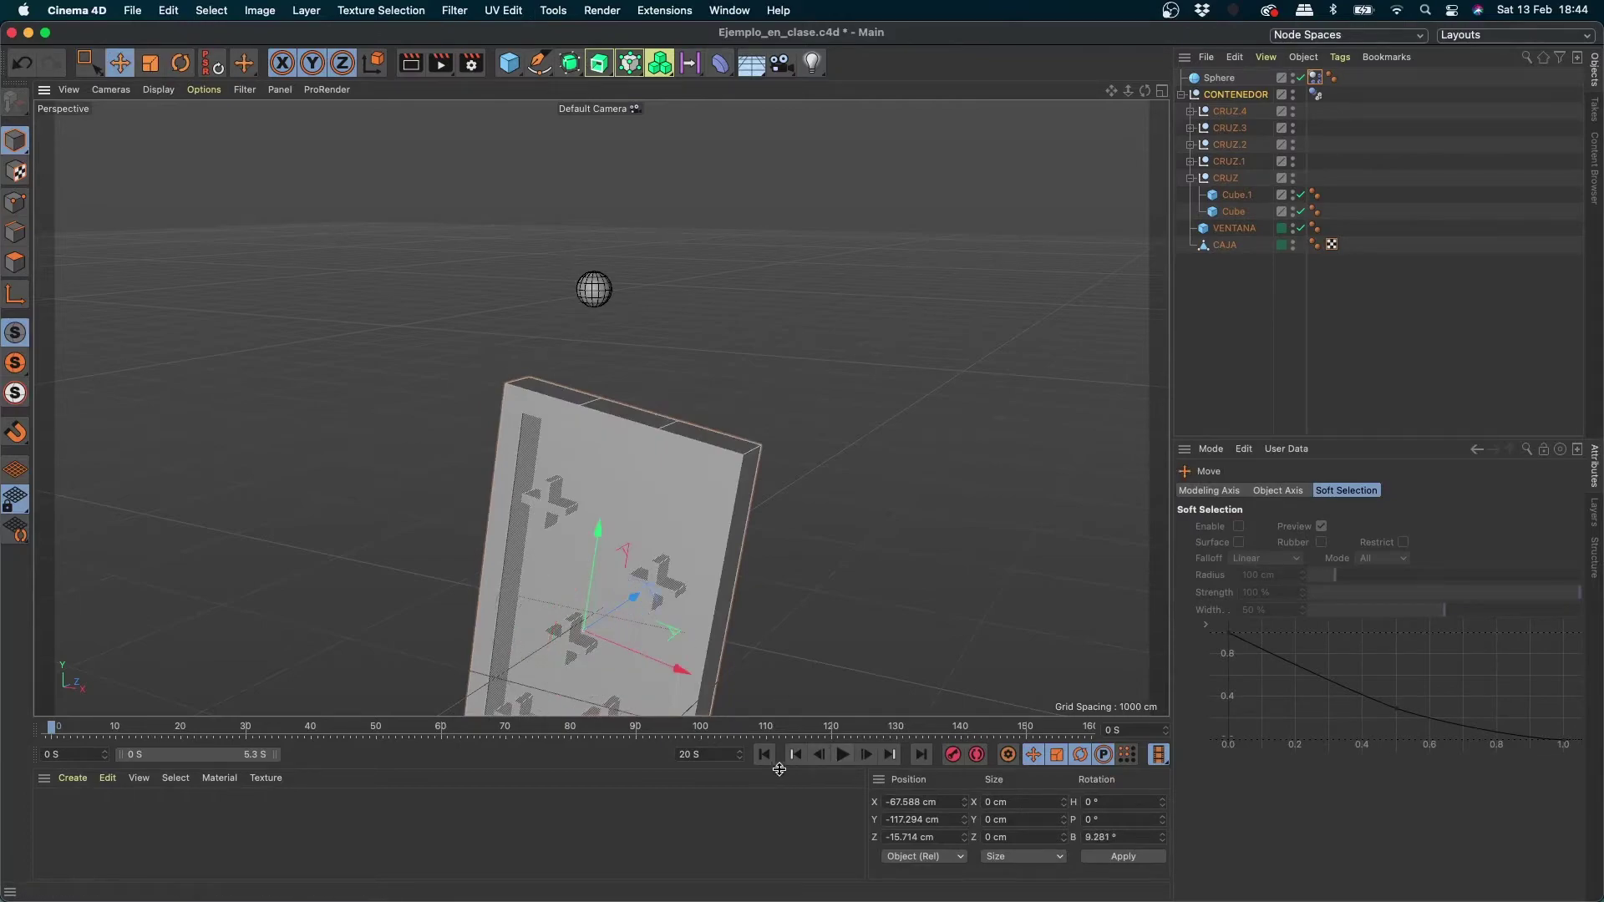
Step: Play the simulation twice from the first frame to check how the Sphere moves on the tilted container
click(841, 754)
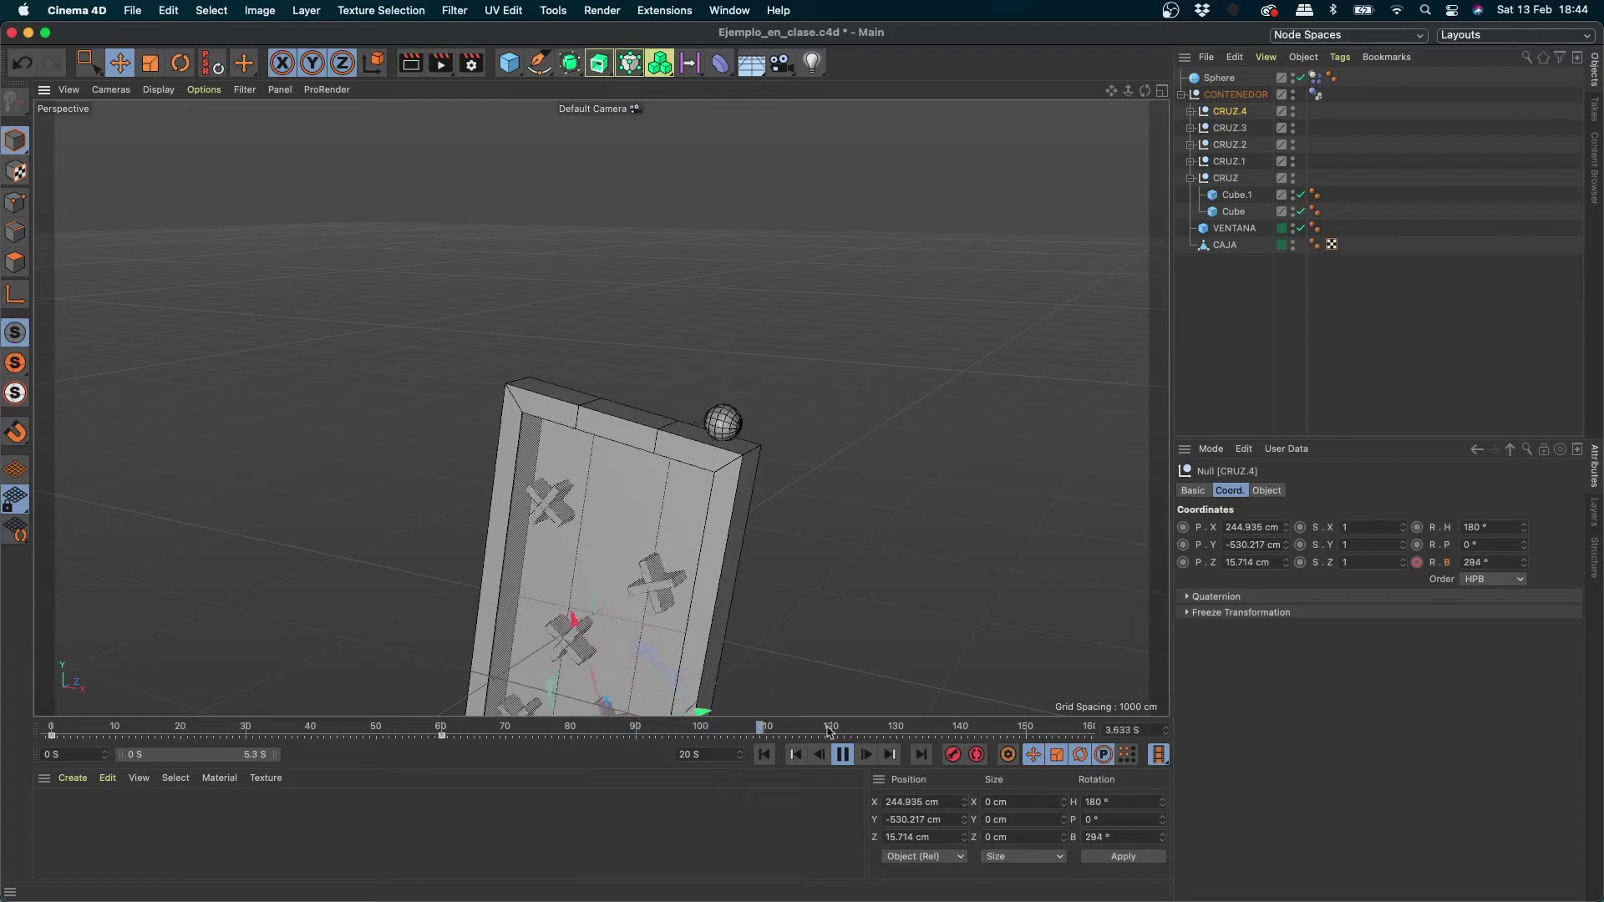
click(764, 754)
click(841, 754)
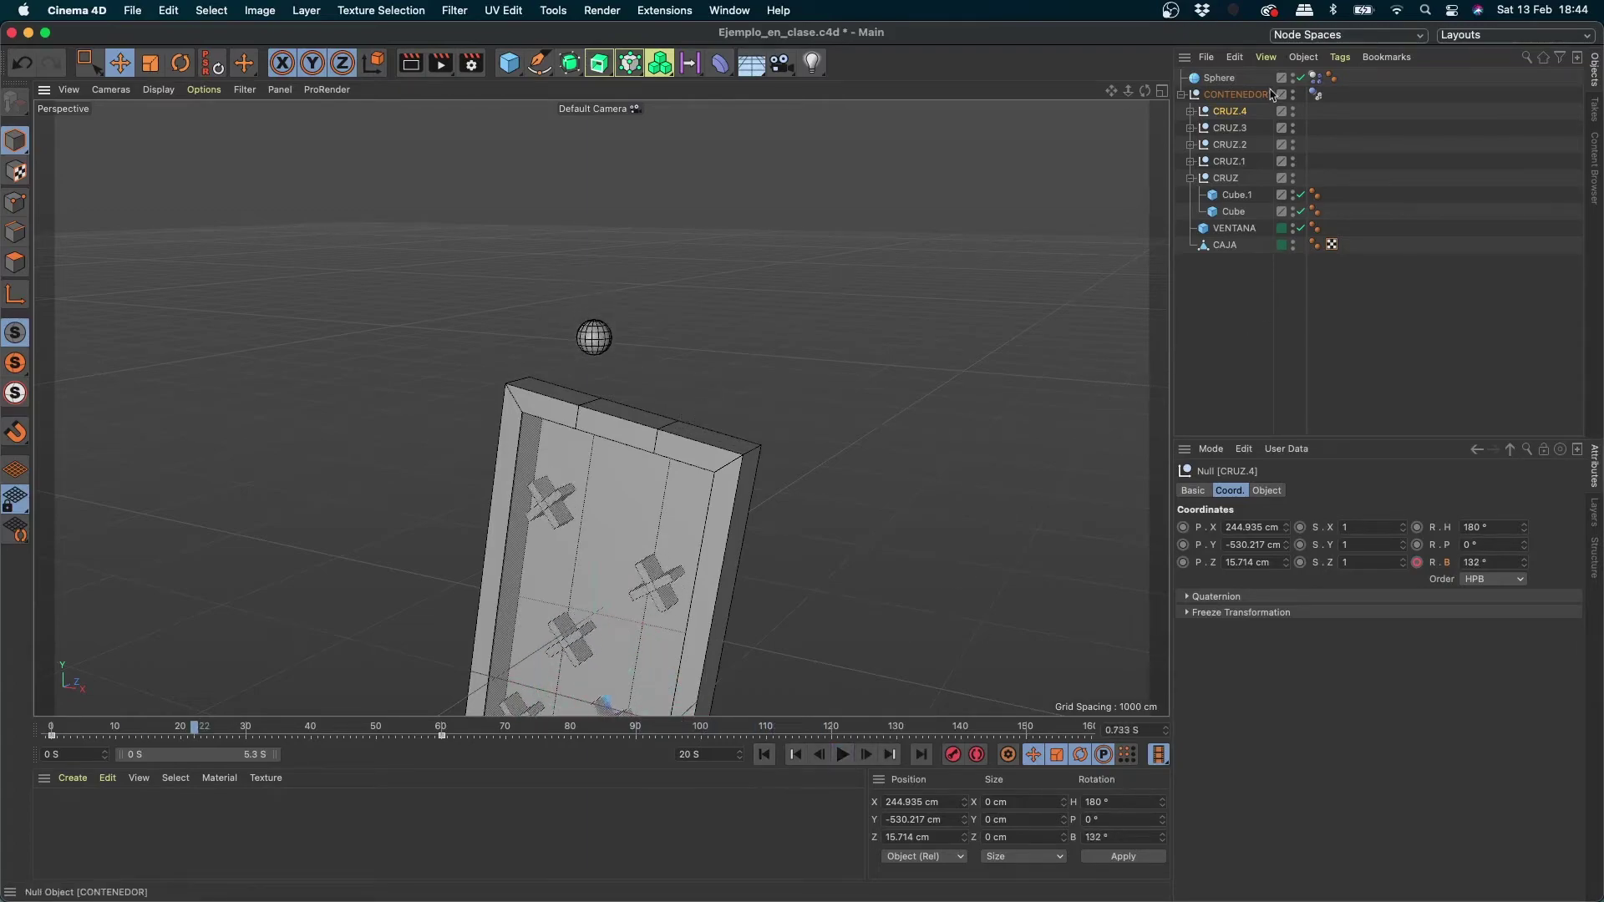
Step: Set the Friction of the Sphere's dynamics tag to 300%, play the simulation to test it, and return to the first frame
click(1220, 78)
click(1314, 77)
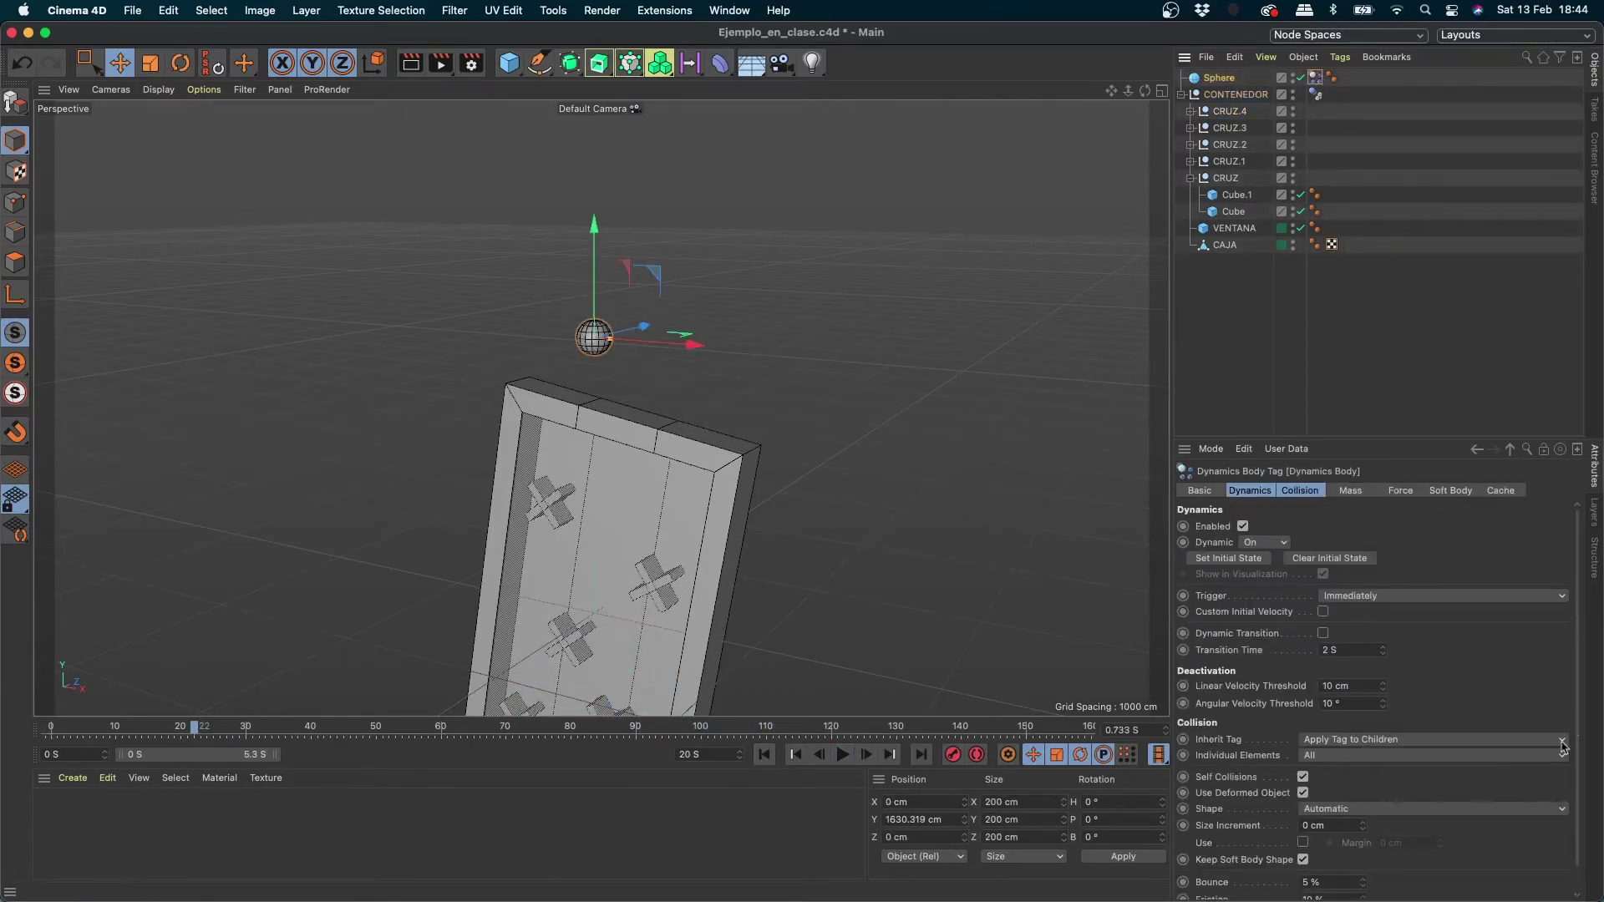
scroll(1370, 875, down, 1)
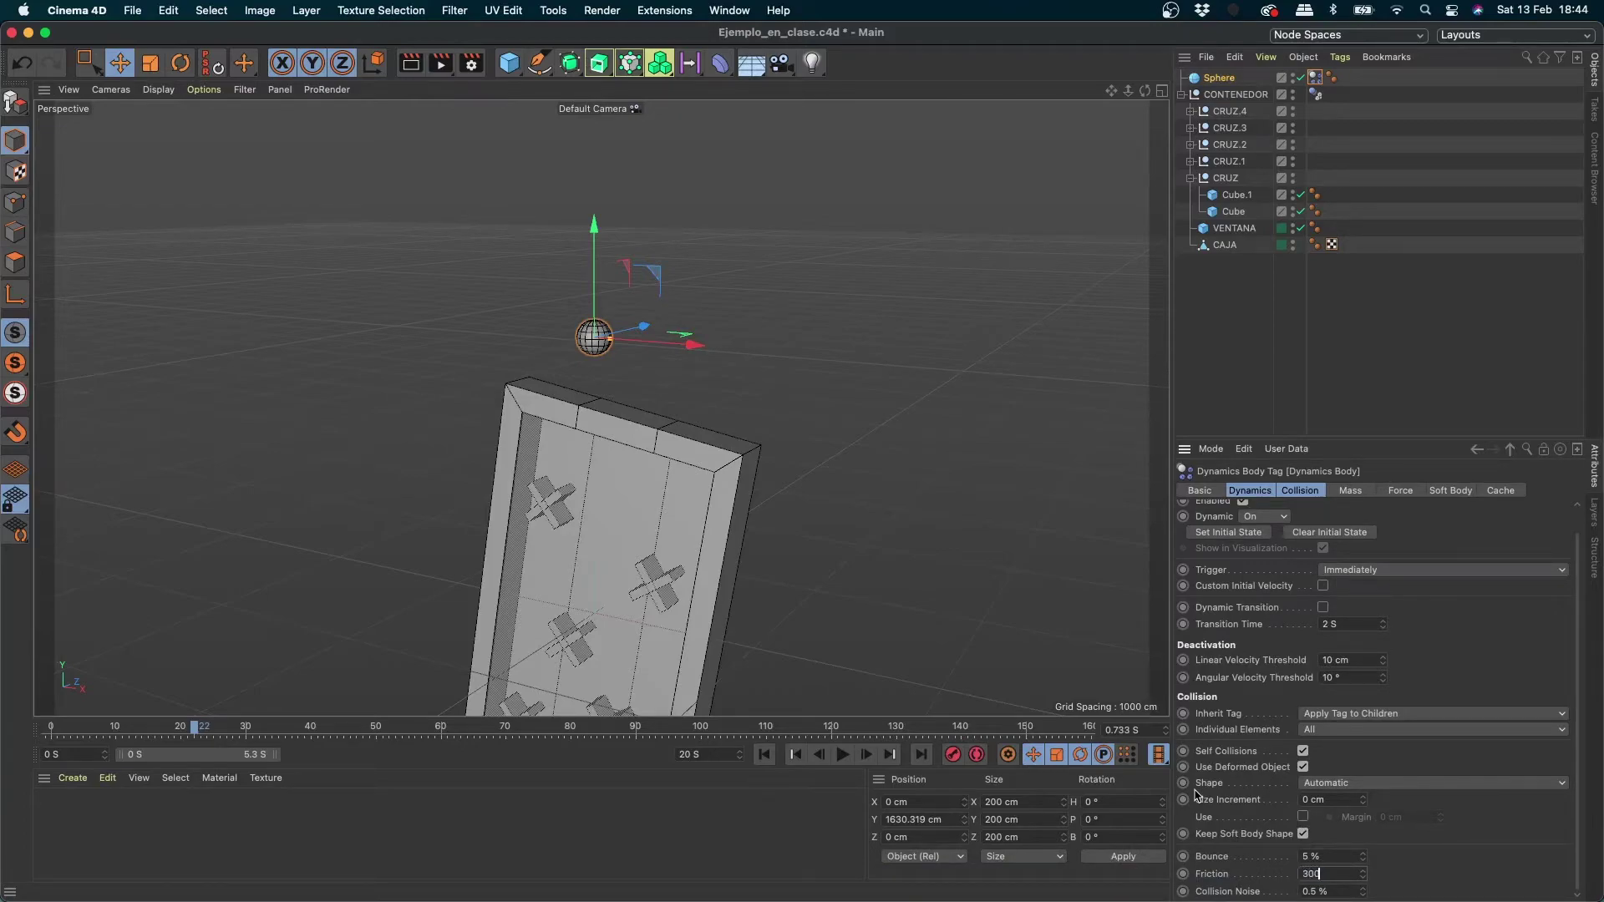
click(765, 755)
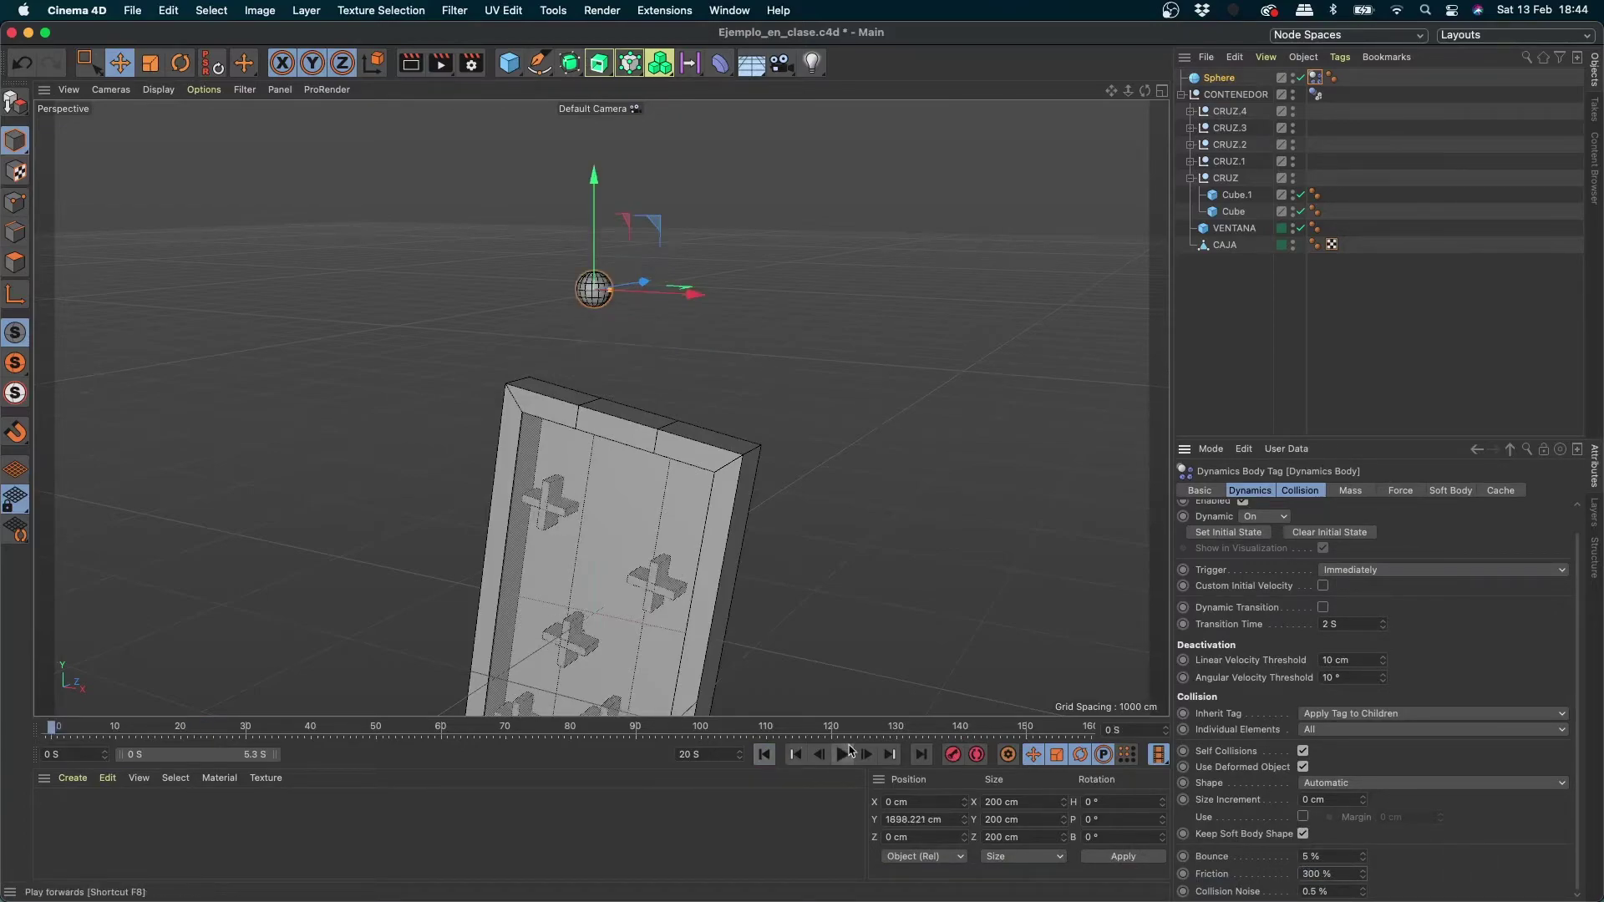
click(843, 756)
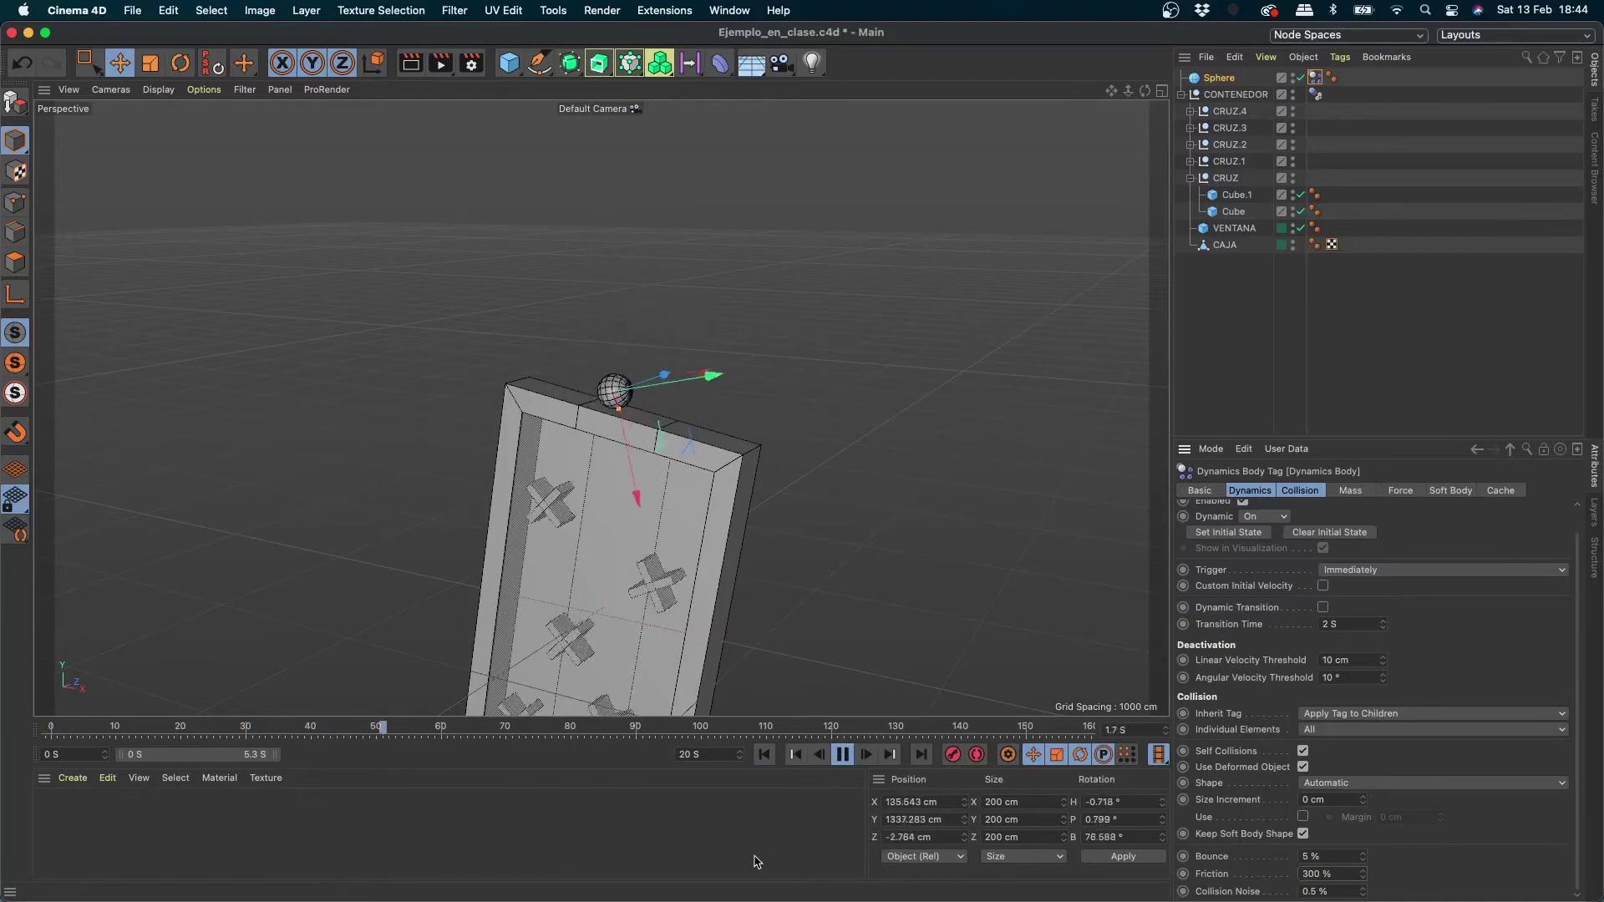
click(843, 755)
click(765, 755)
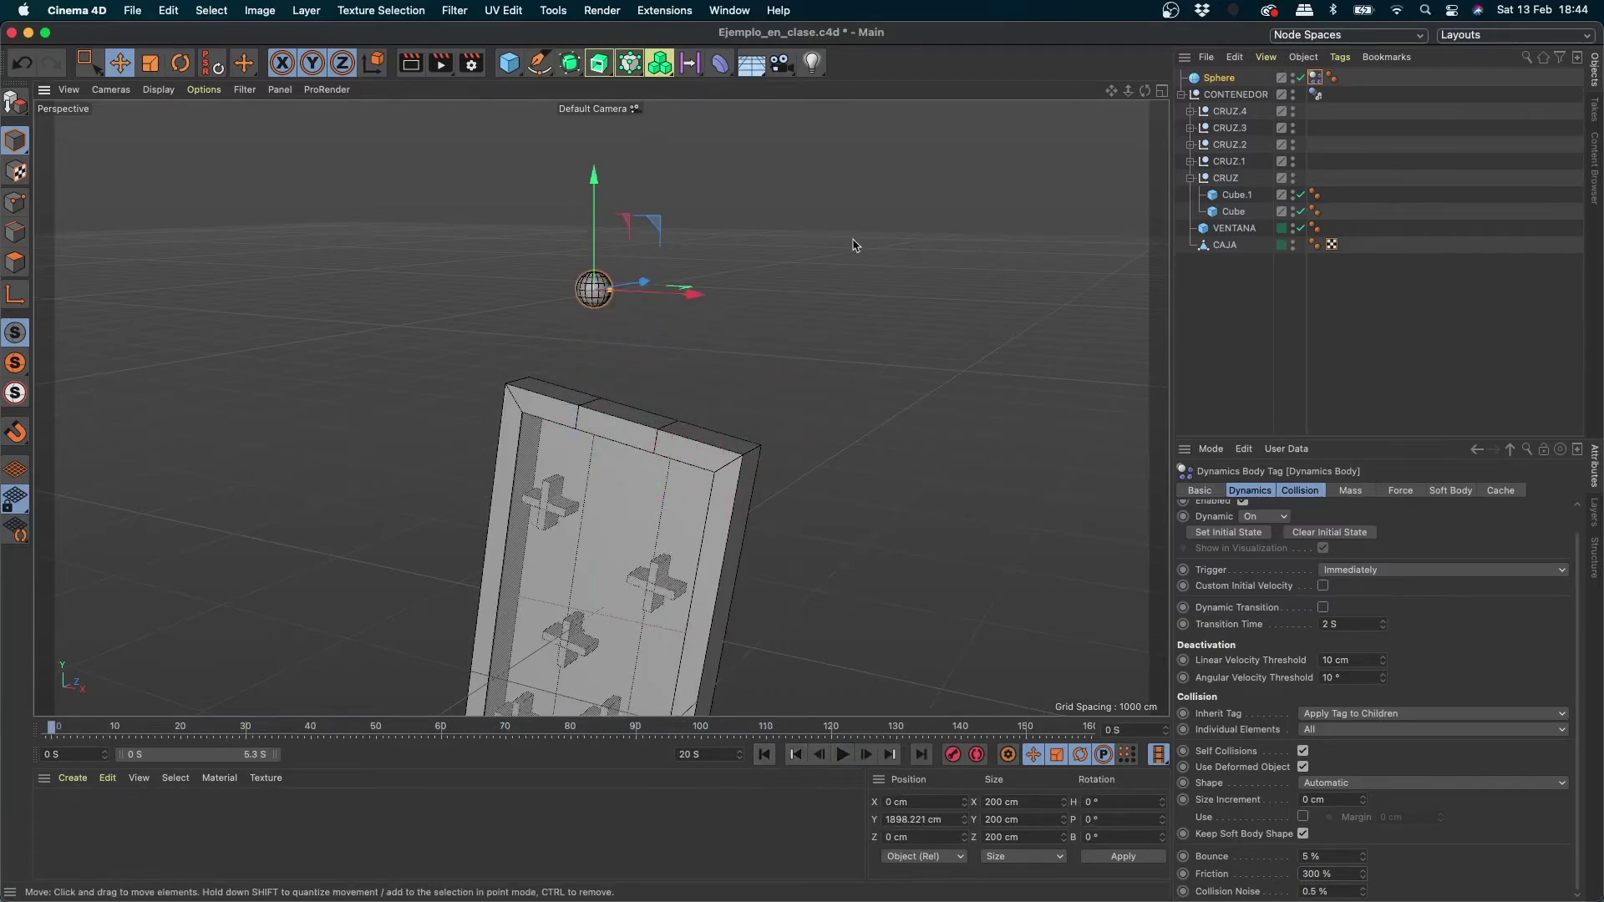
Step: Add a Cone object and raise it just above the tilted container, to a Y position of about 1483 cm
click(508, 63)
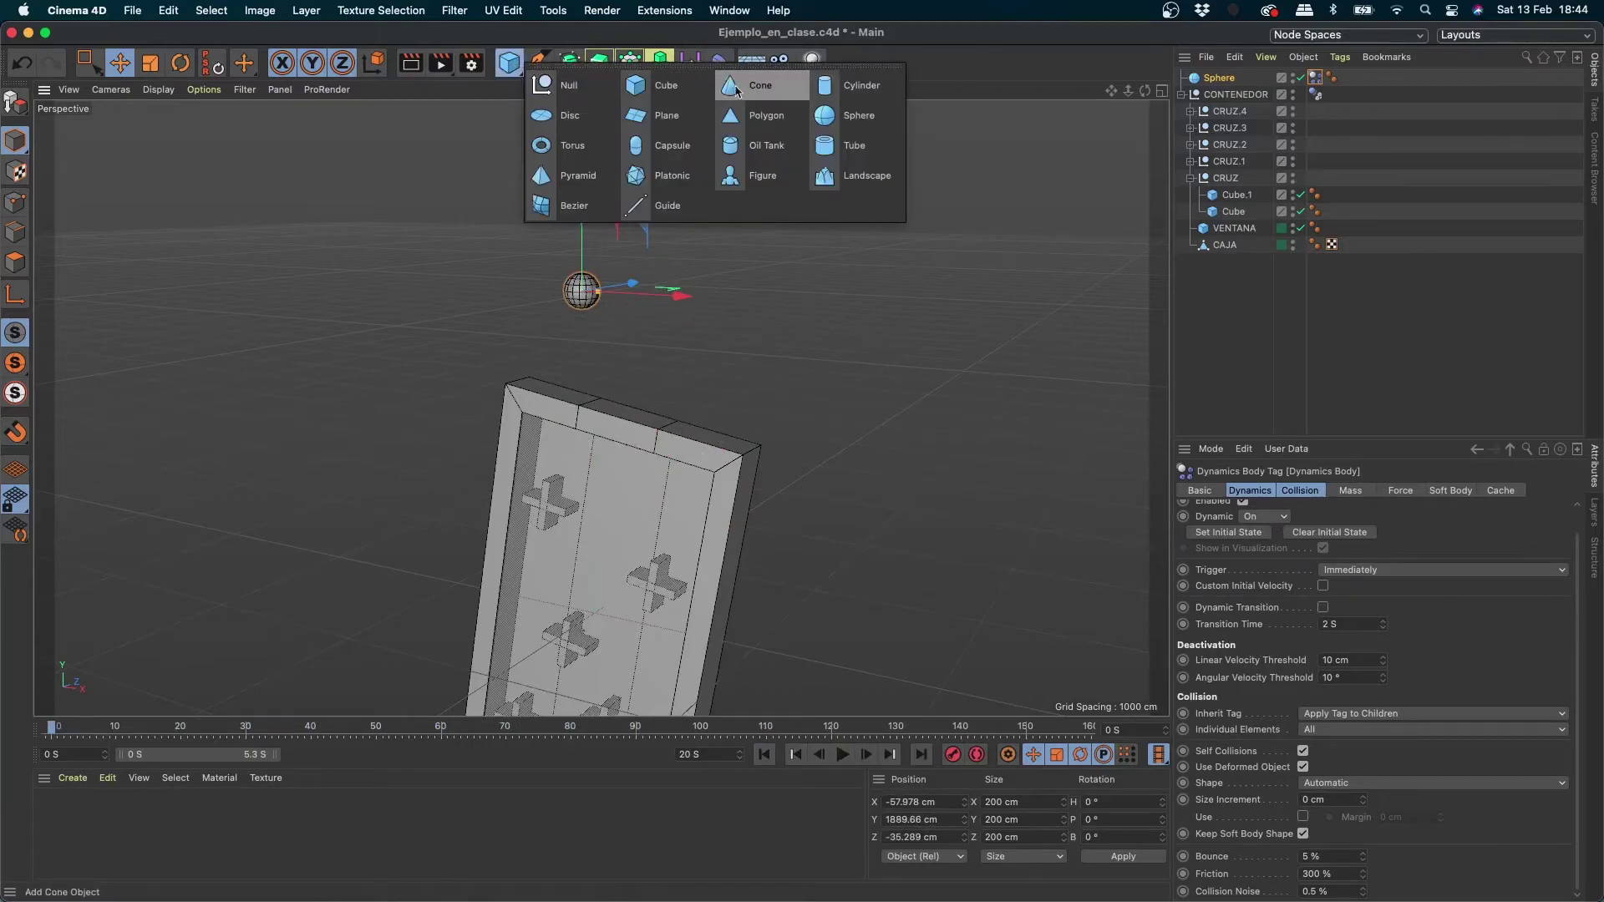
click(736, 90)
drag(596, 566, 624, 316)
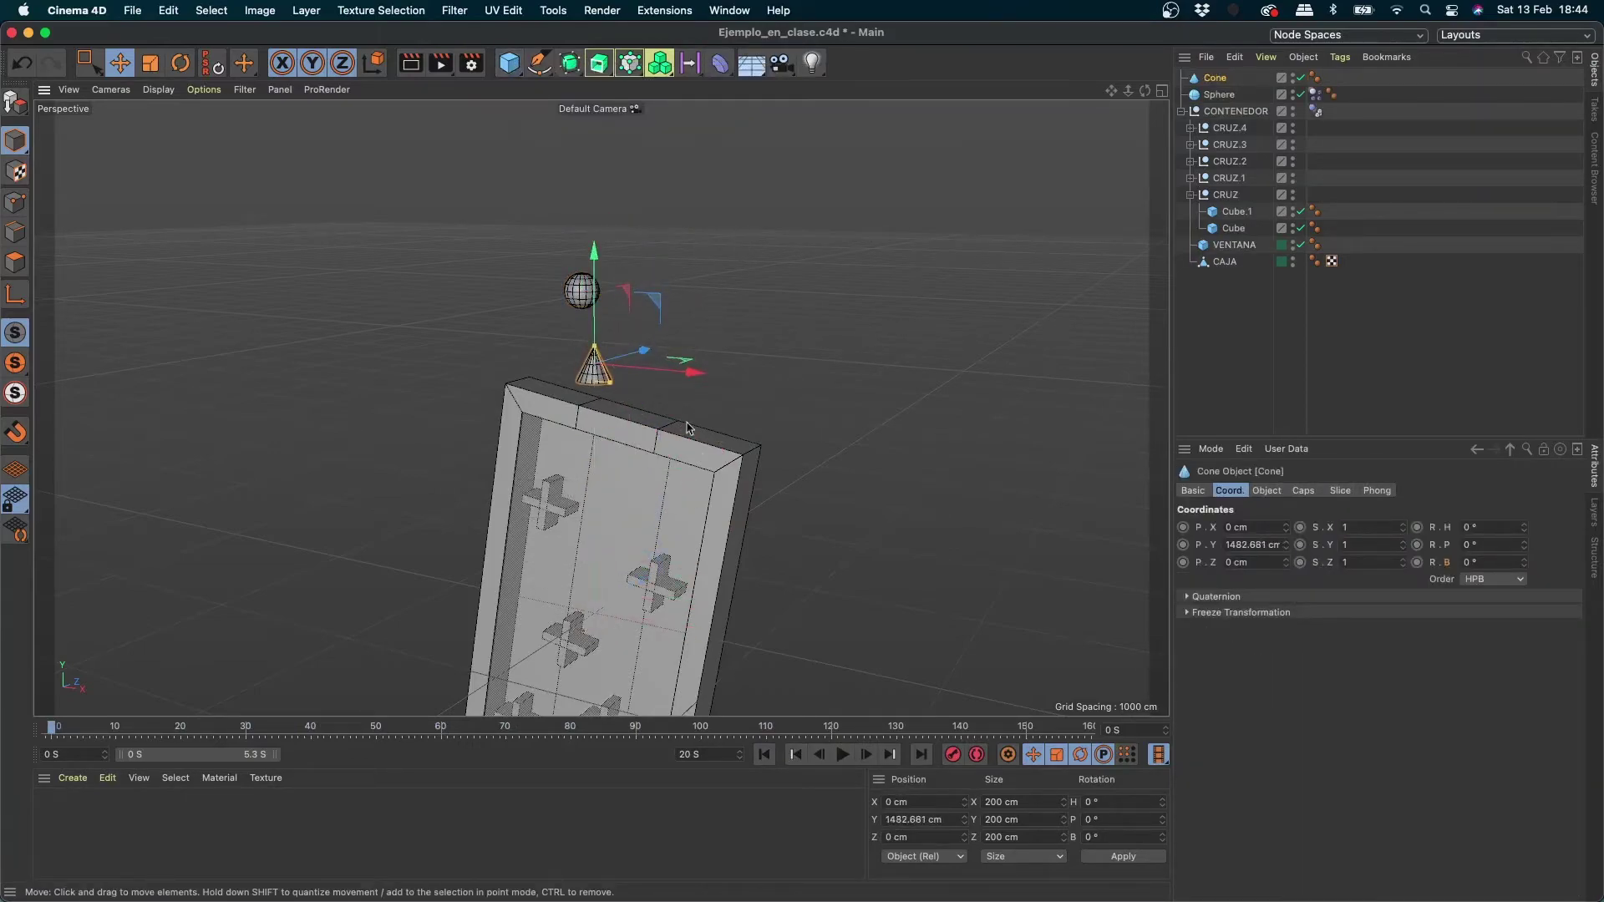
Step: Disable the Sphere, copy its dynamics tag to the Cone, and play the simulation while reviewing the Cone's collision settings
click(1300, 95)
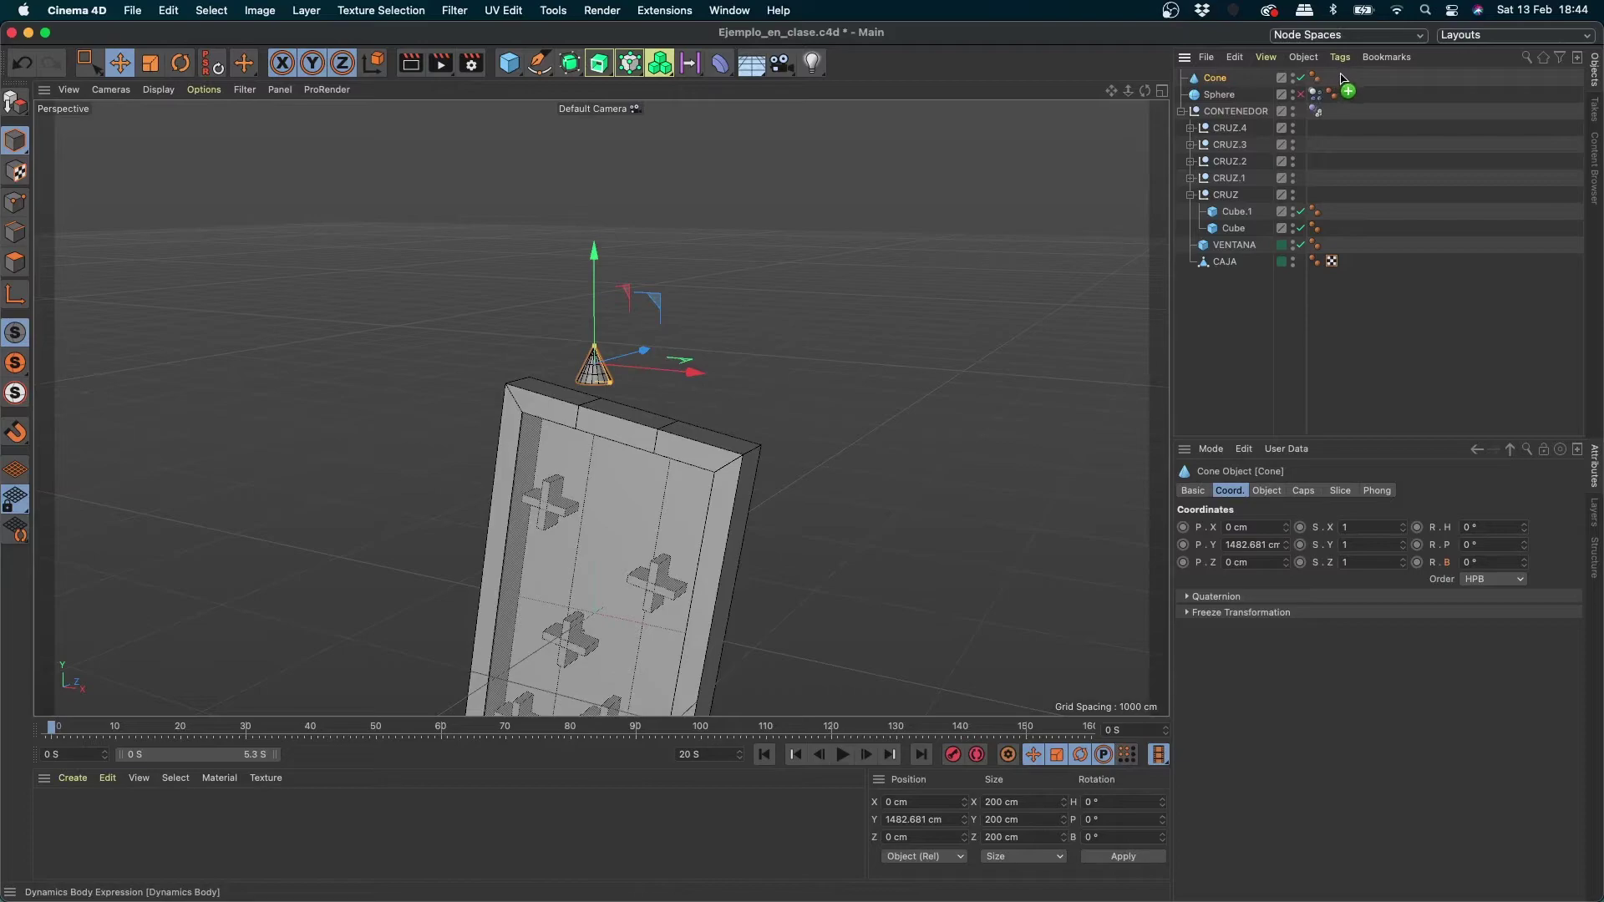
ctrl+drag(1340, 76, 1339, 76)
click(842, 755)
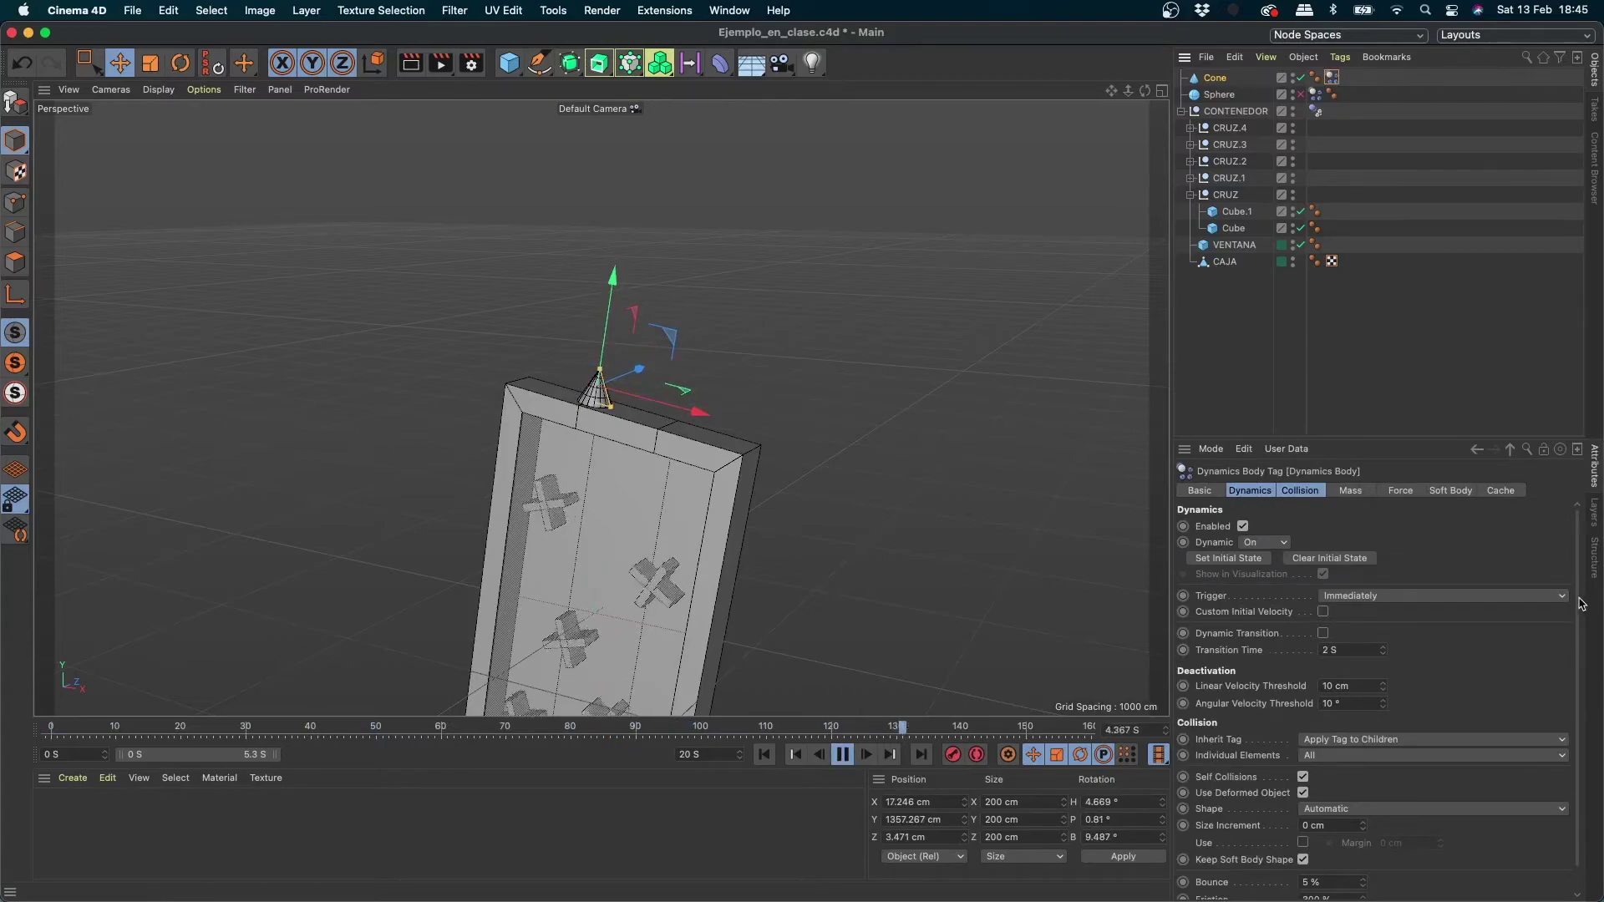
scroll(1581, 603, down, 1)
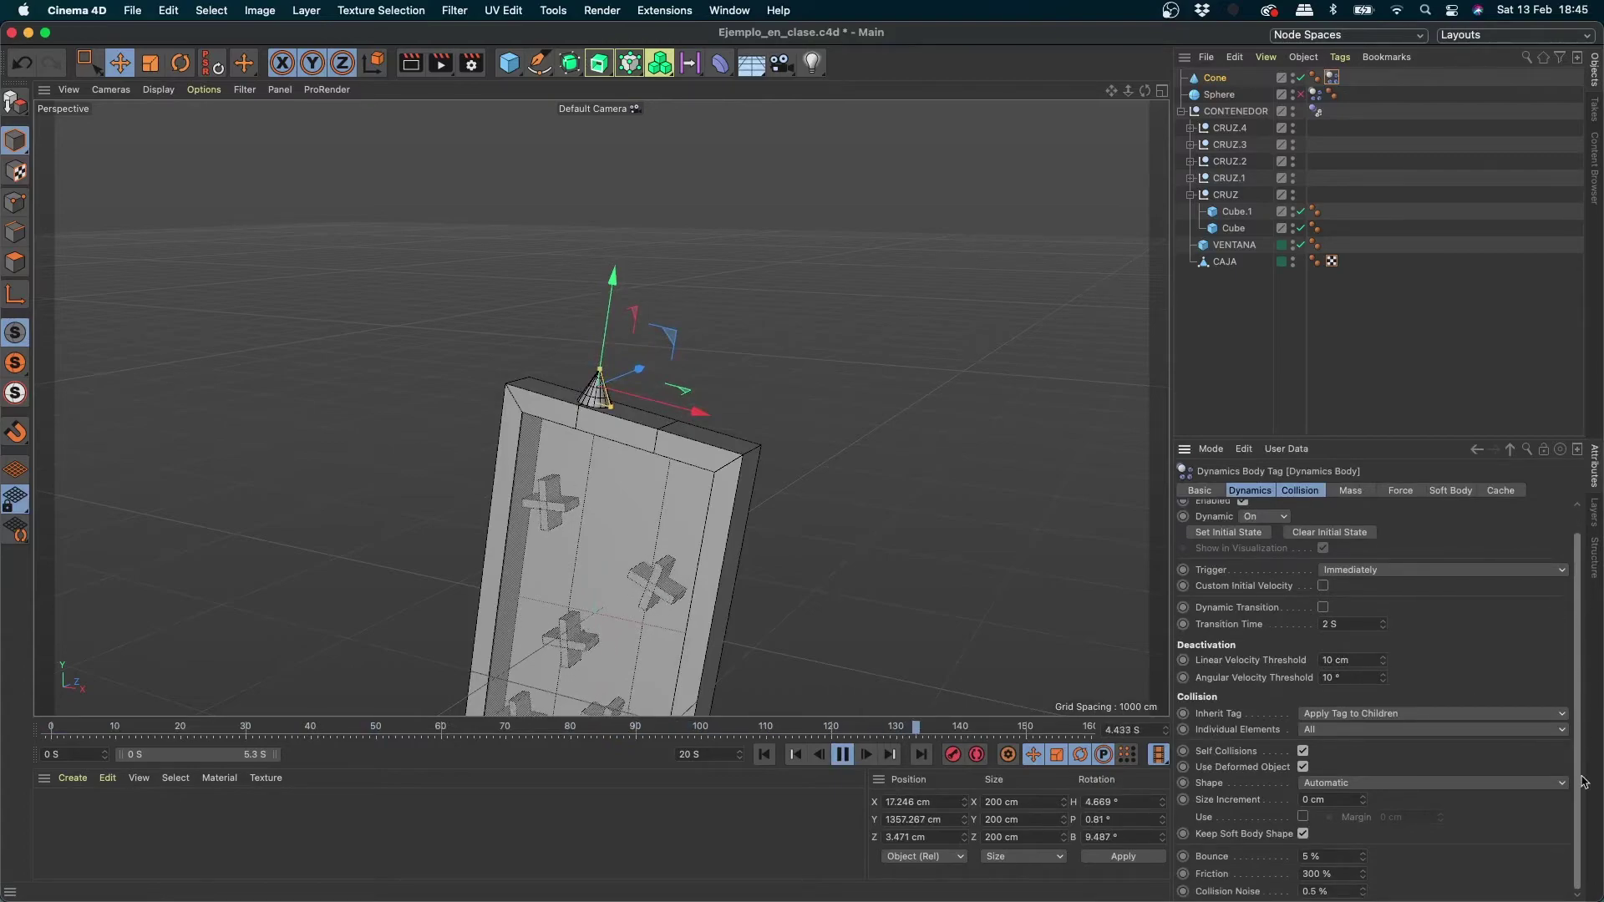
Step: Set the Friction of the Cone's dynamics tag to 4% and play the simulation from the first frame to test it
click(1319, 873)
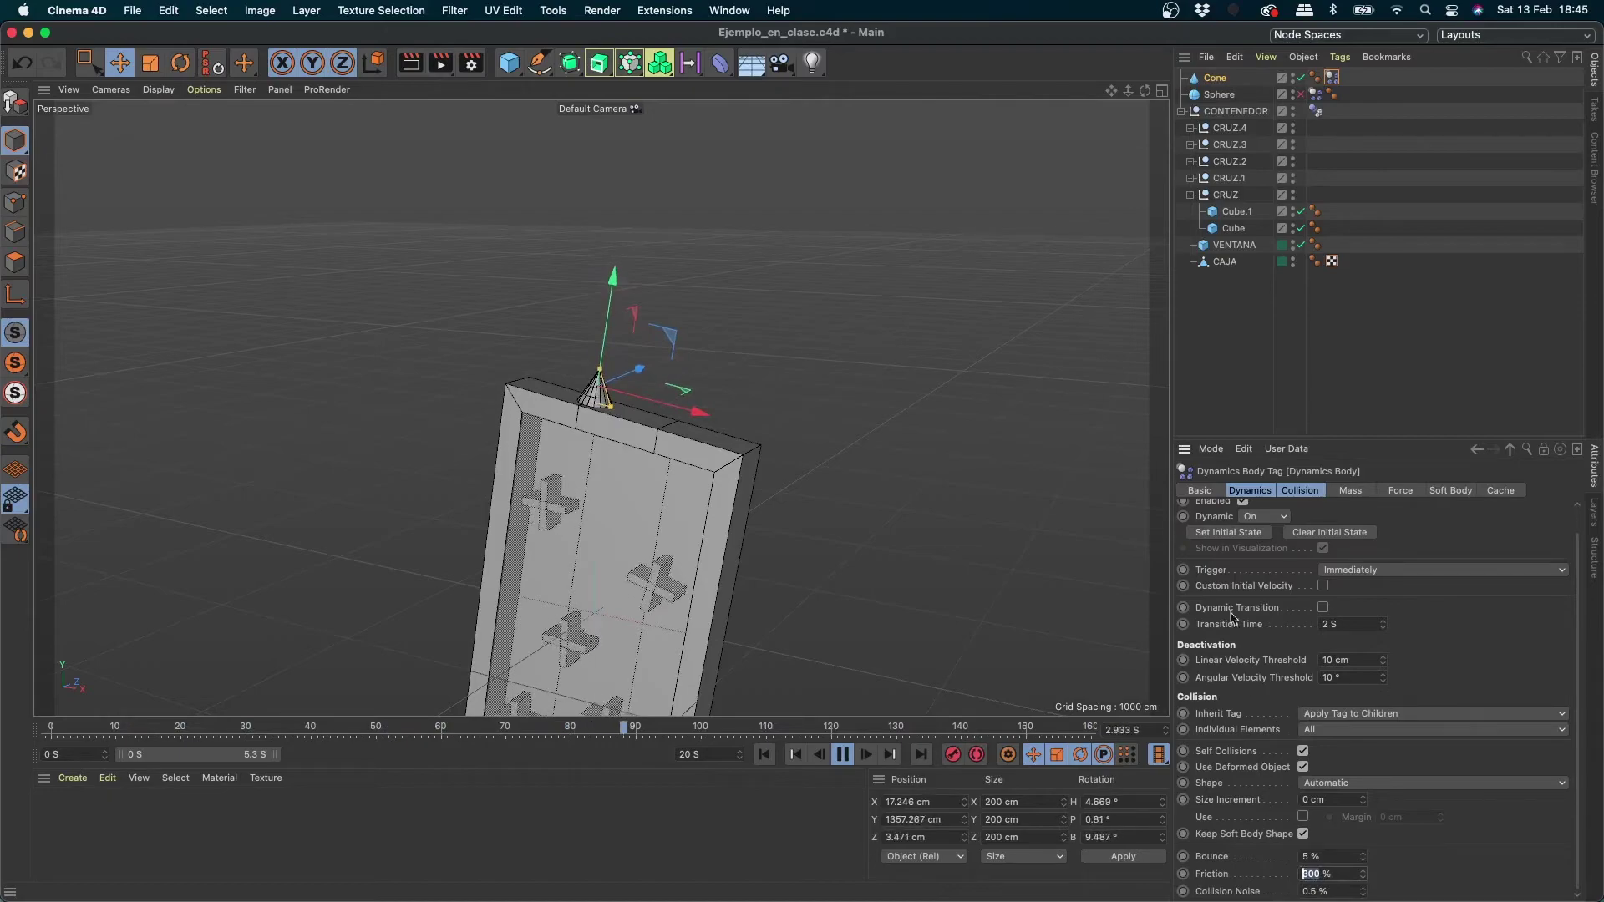
text(4)
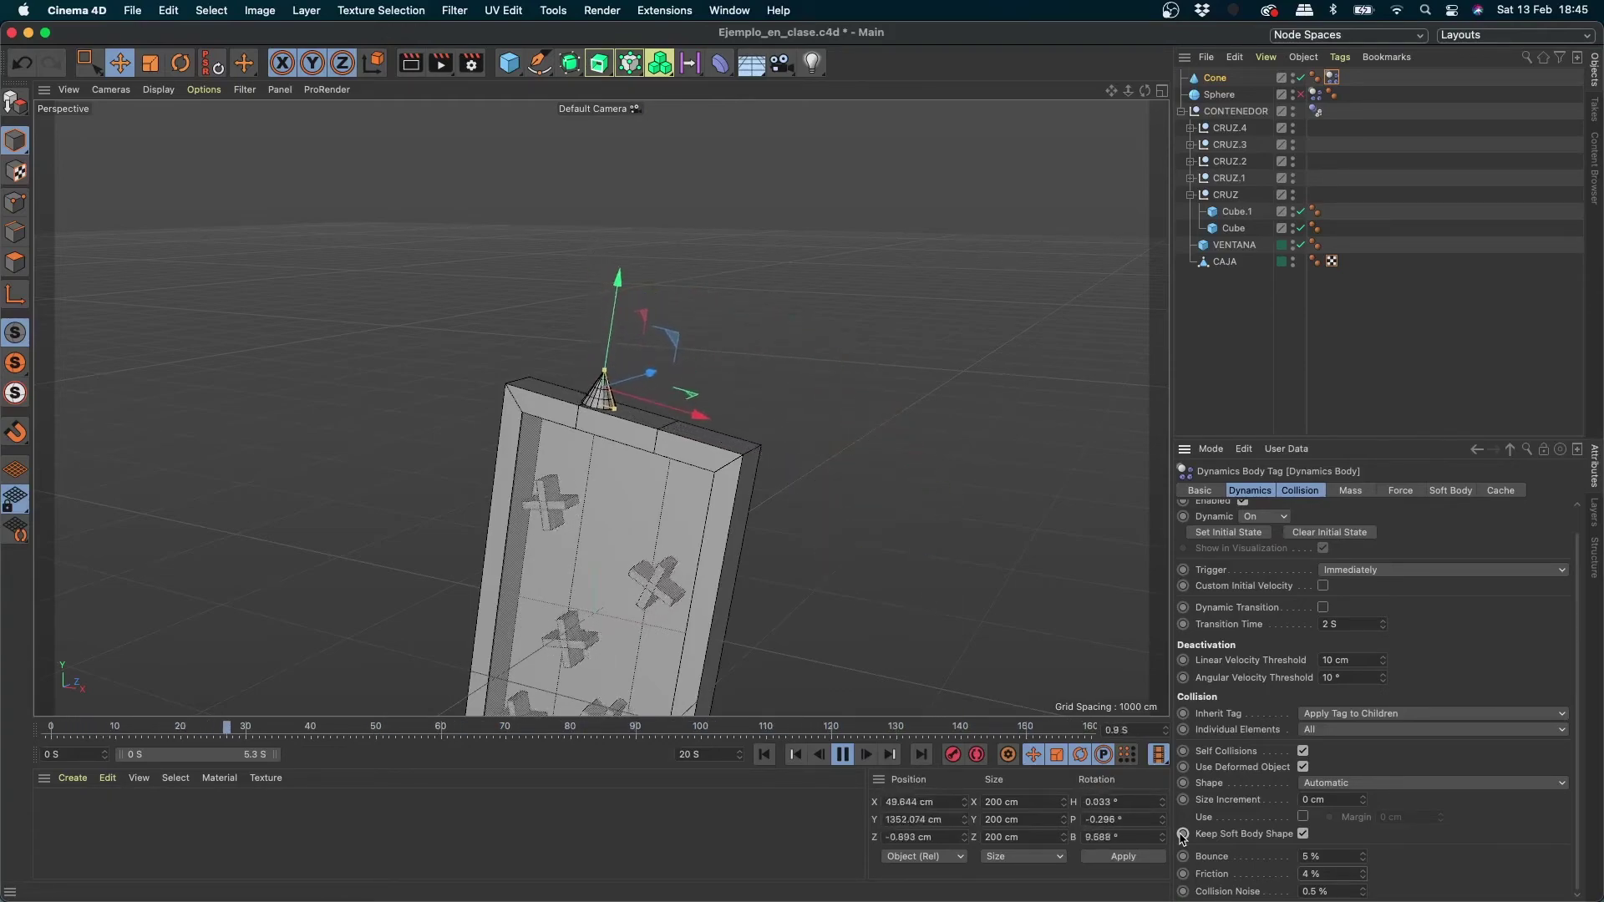
click(762, 761)
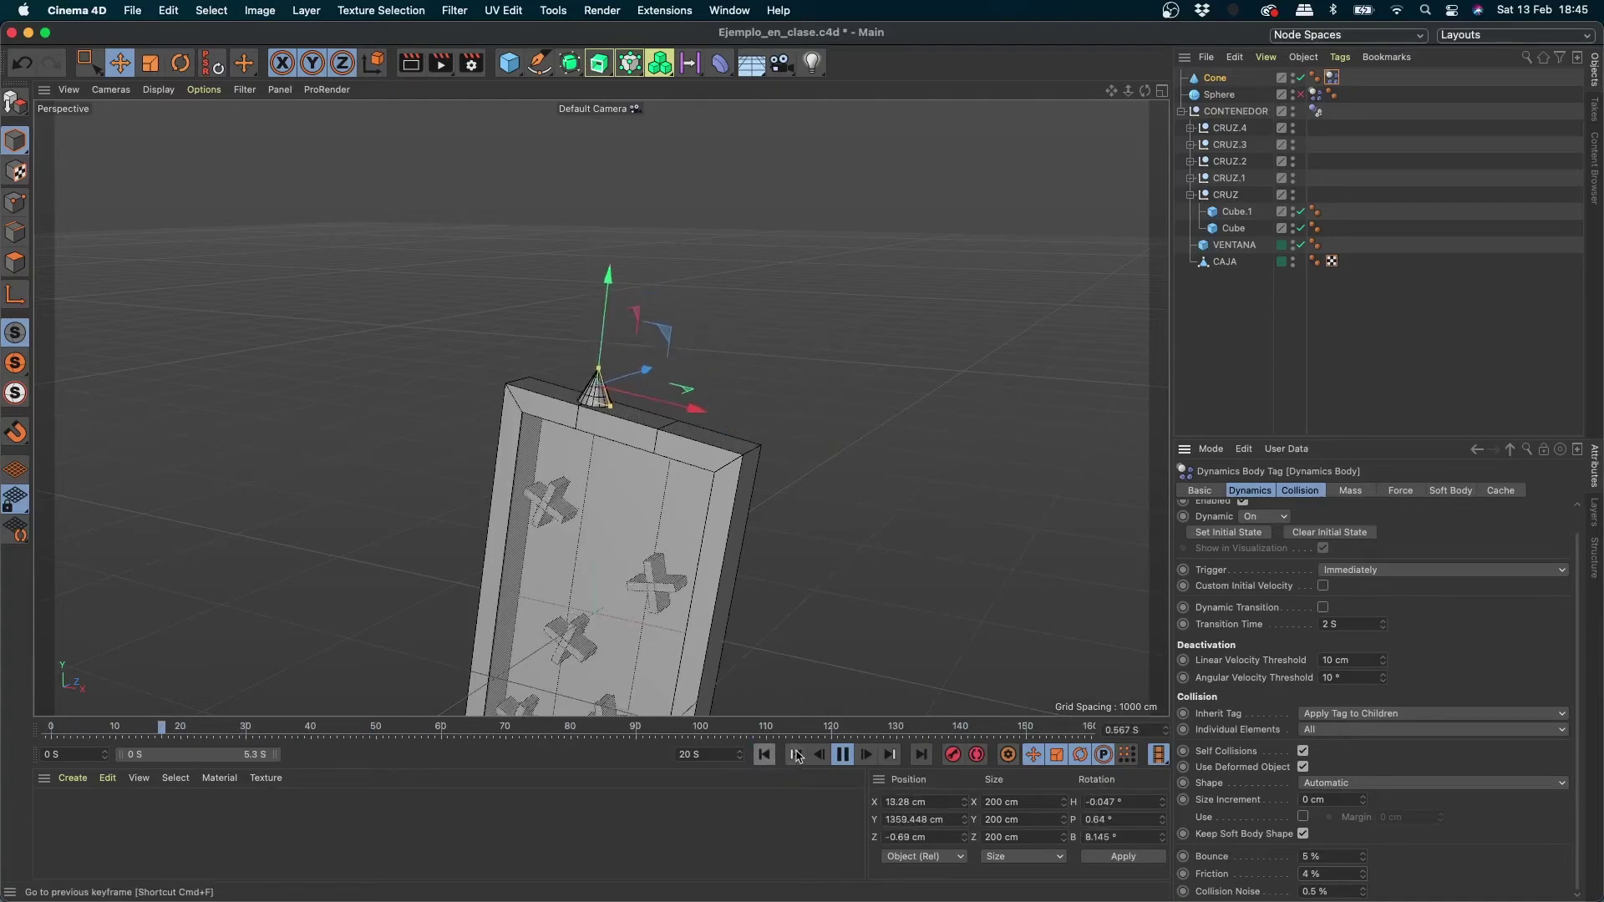
click(842, 757)
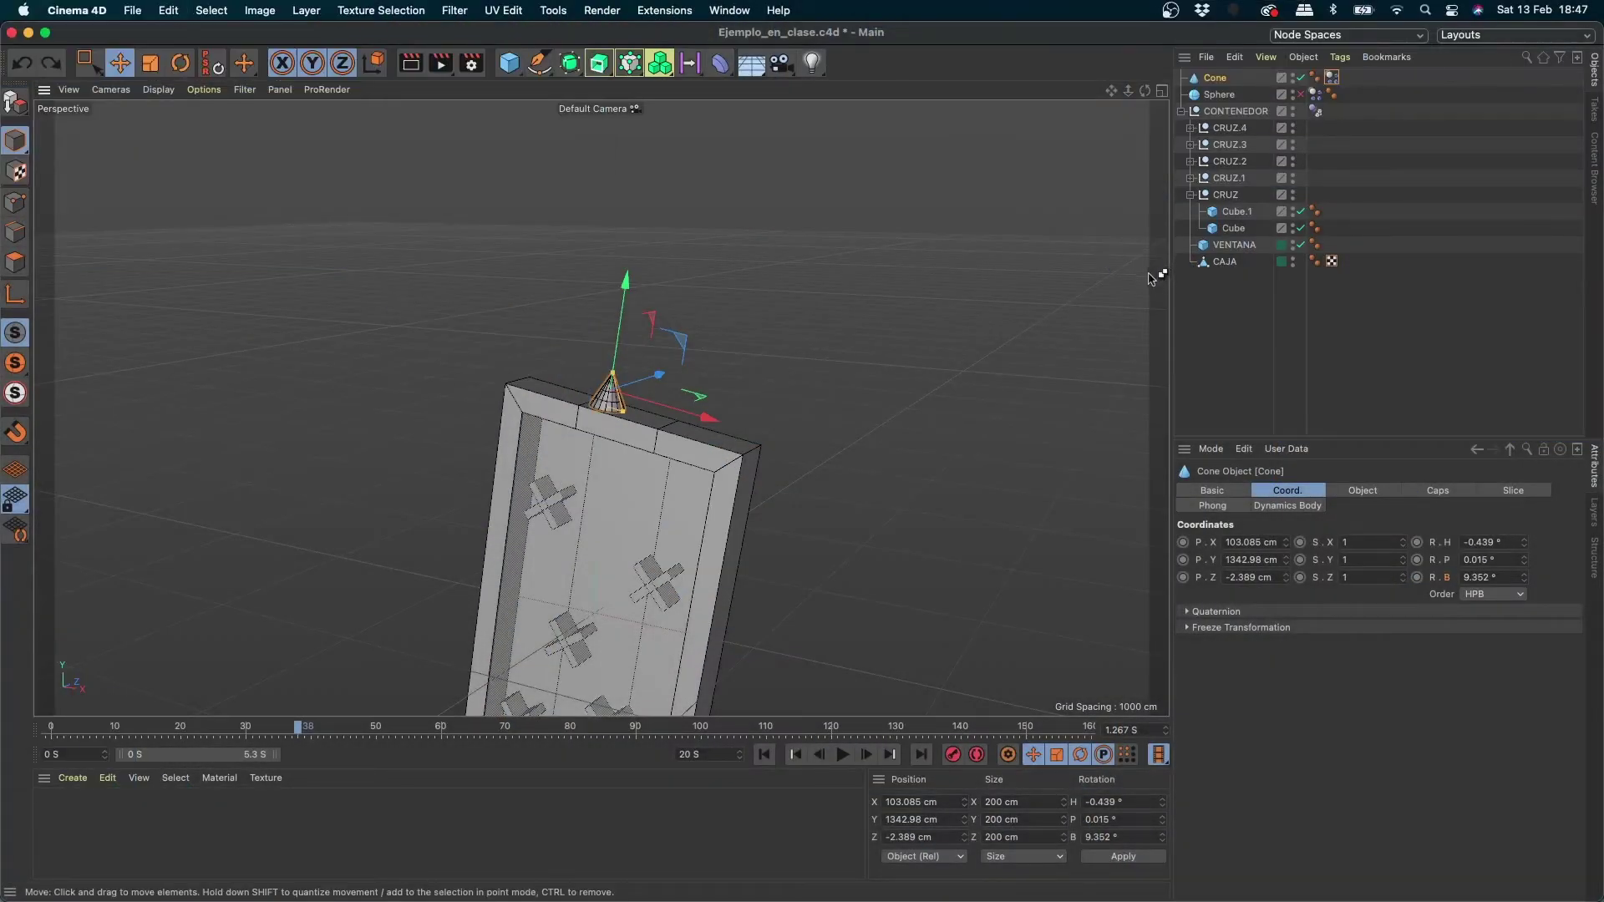
Step: Undo the recent changes until the Cone is removed and the container is upright again, with the Sphere selected
key(super+z)
key(super+z)
key(super+z)
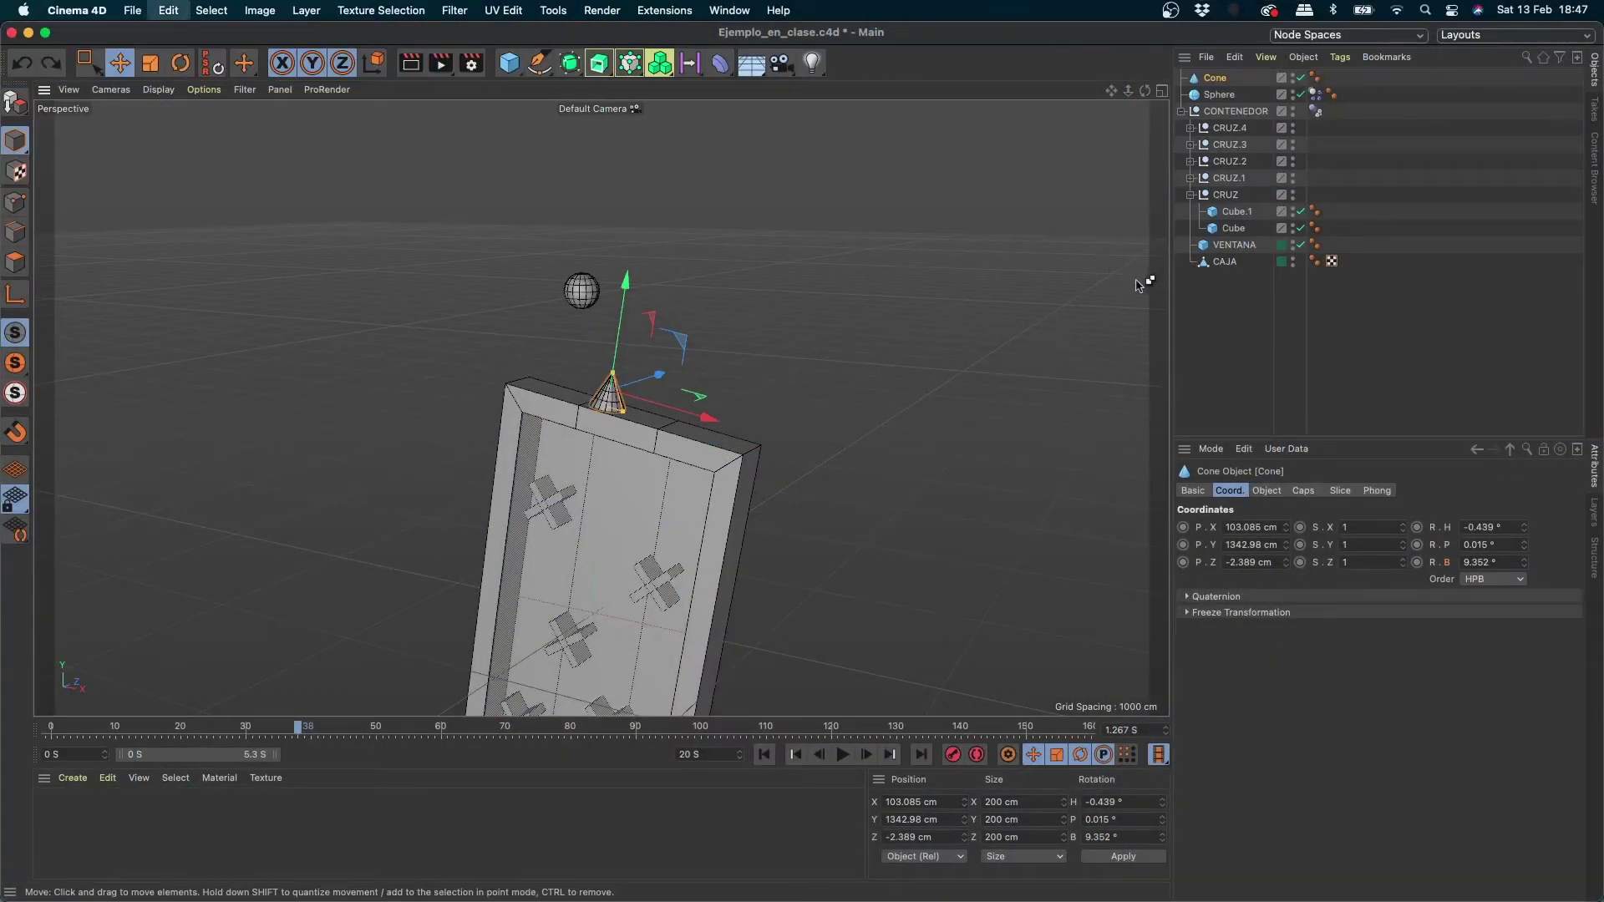
click(588, 282)
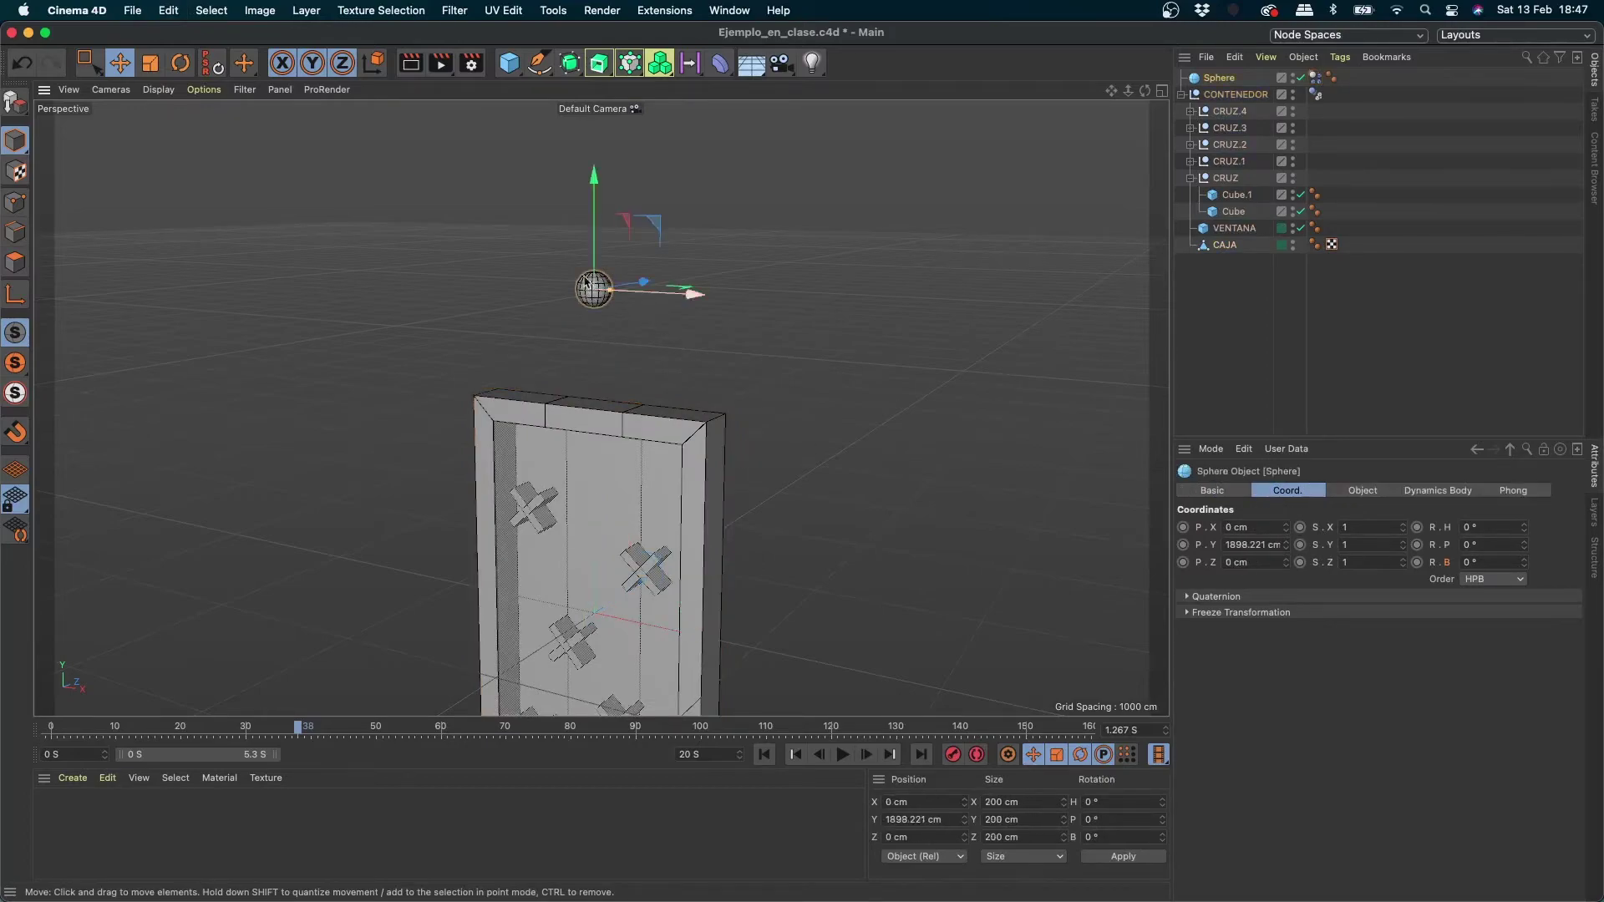
Step: Move the Sphere inside the container's upper-left corner, to about X -454 cm and Y 958 cm, play the simulation, and return to the first frame
drag(592, 273, 592, 440)
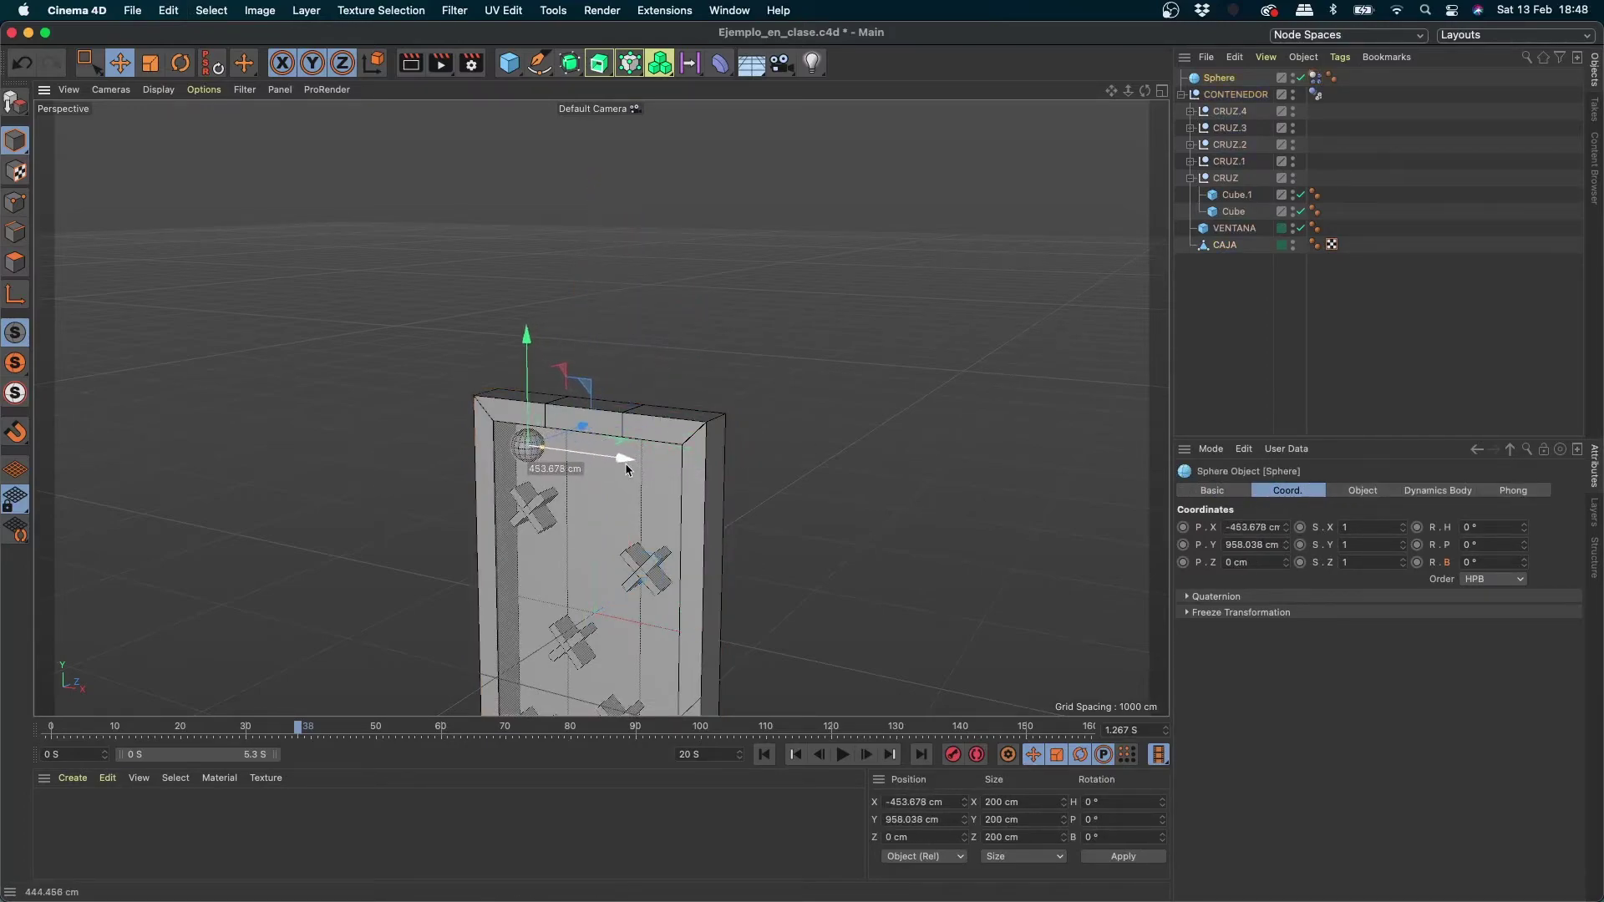
click(842, 754)
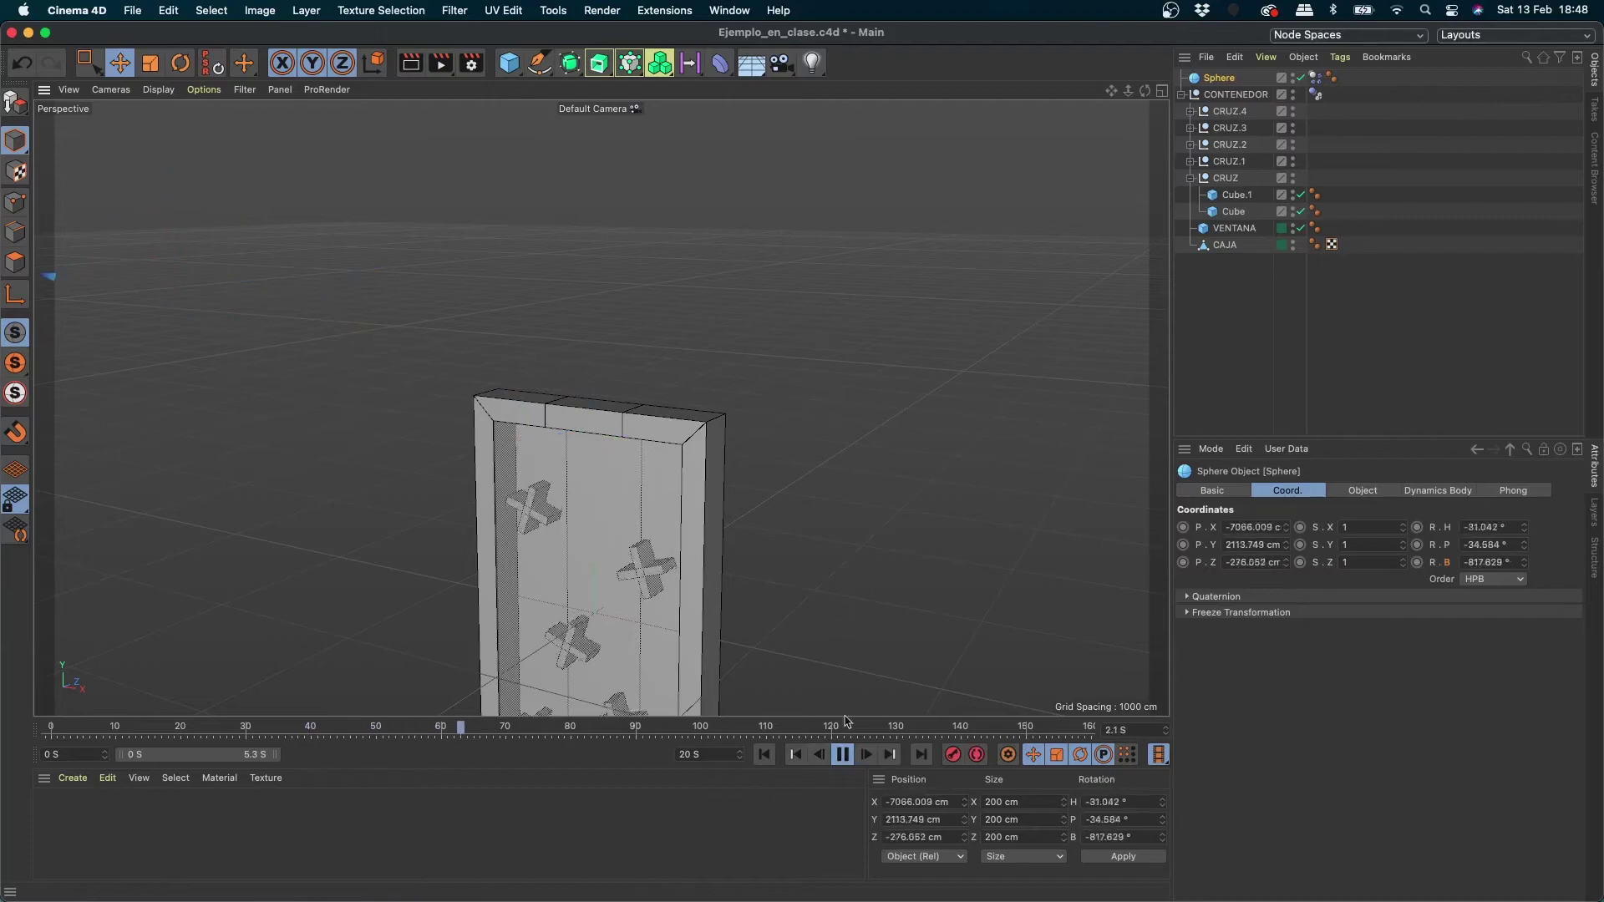
click(842, 756)
click(765, 755)
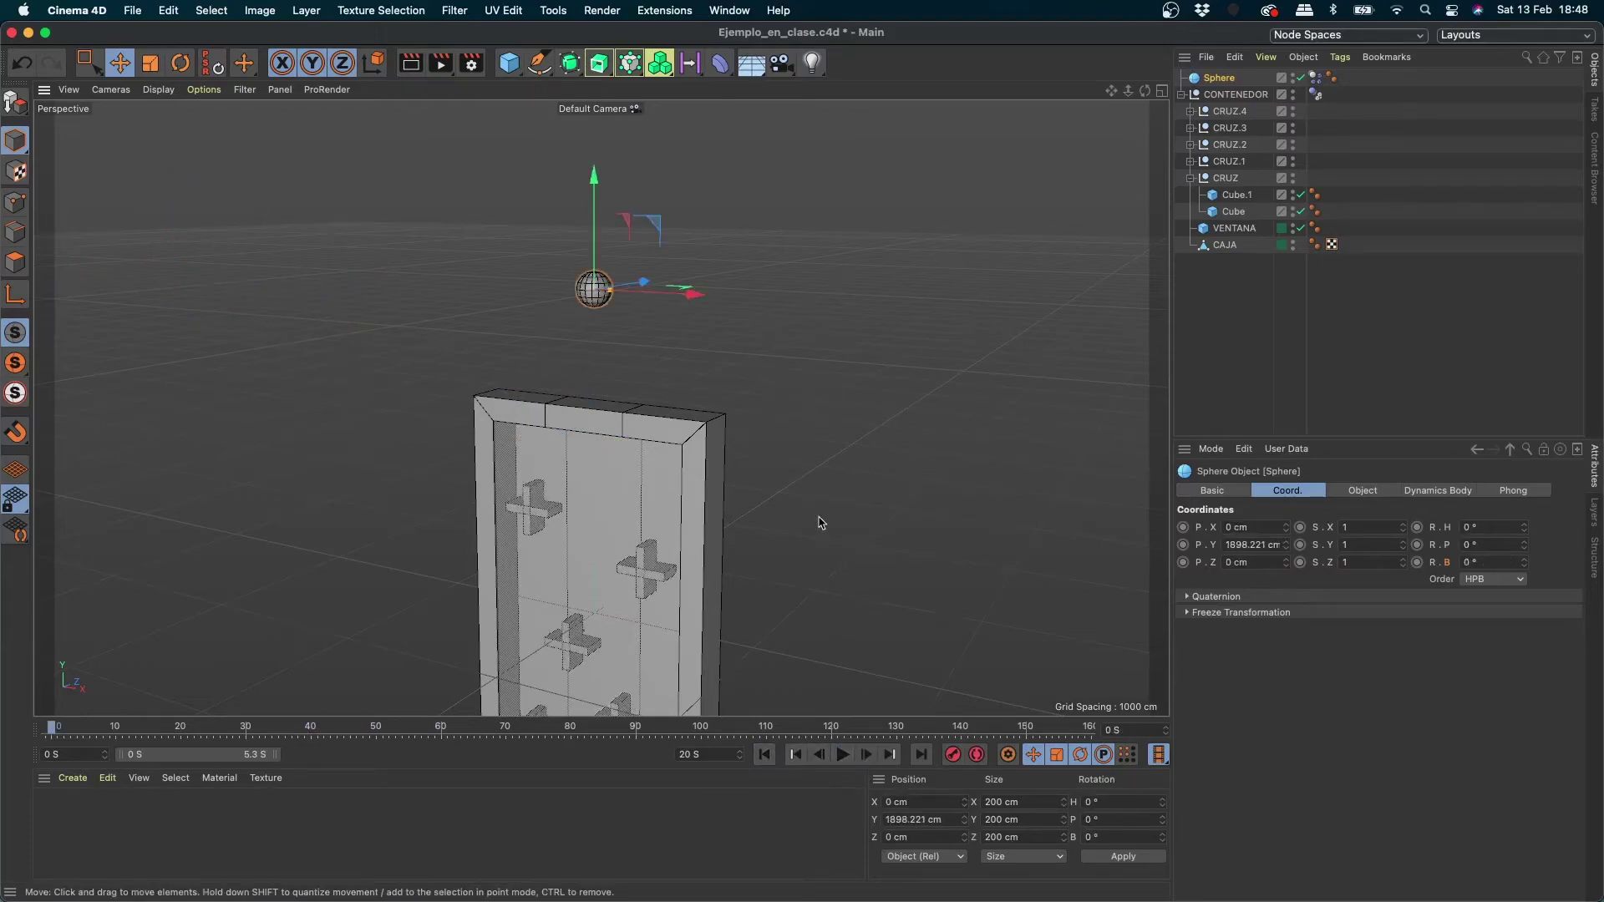
Step: Play the simulation with the Sphere falling from above the upright container, and show the settings of CONTENEDOR's dynamics tag
alt+drag(810, 488, 853, 546)
alt+middle_drag(853, 545, 844, 420)
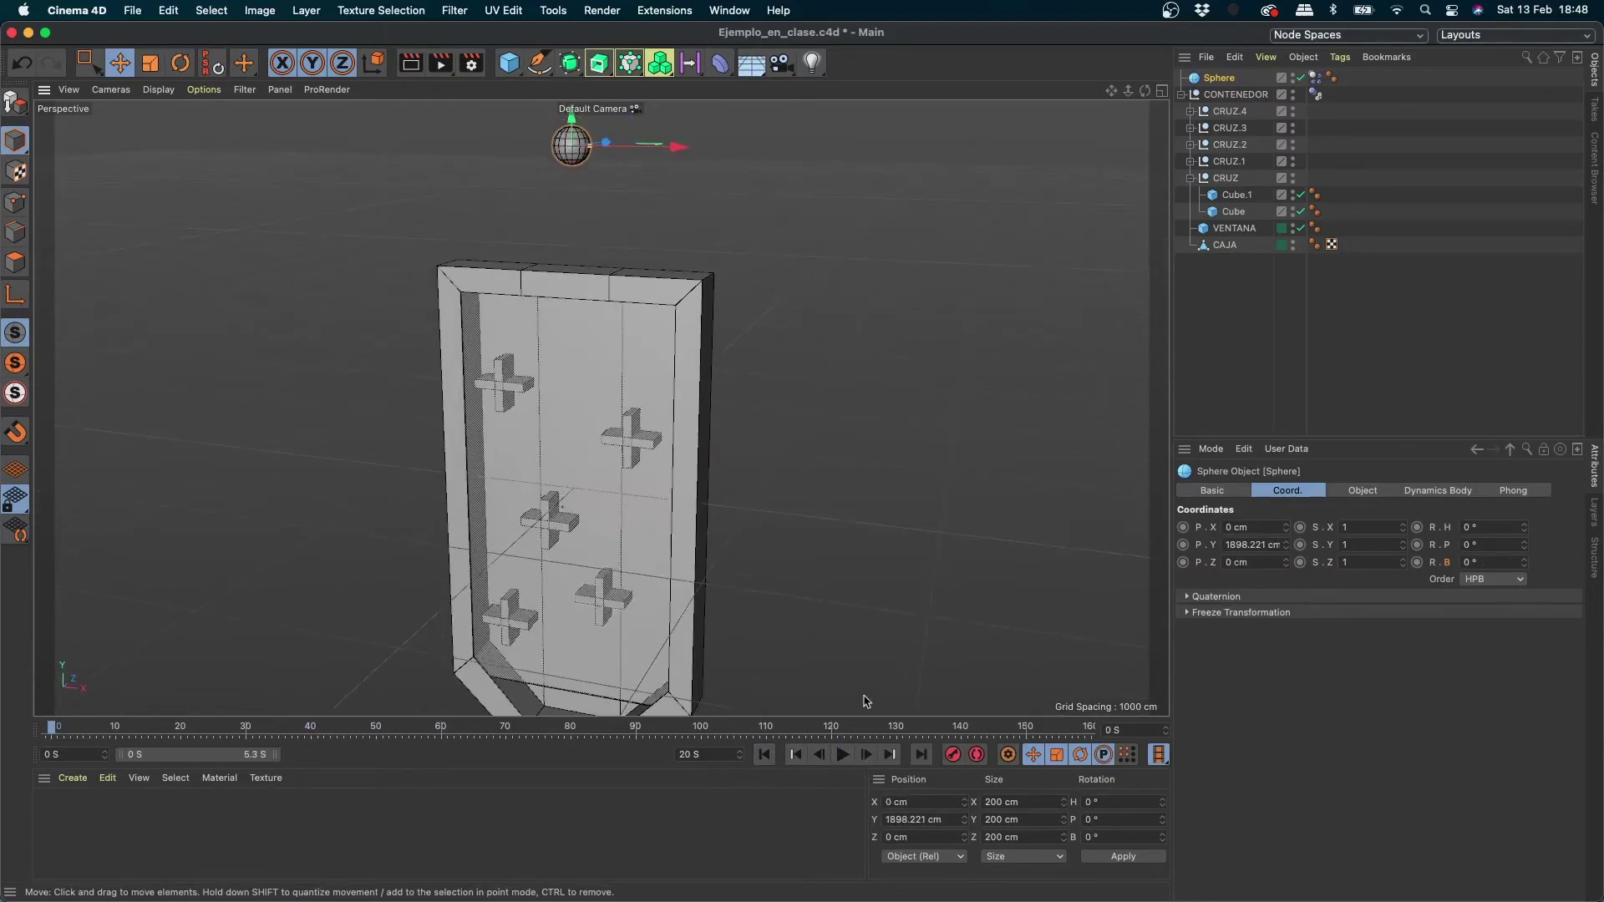
click(843, 755)
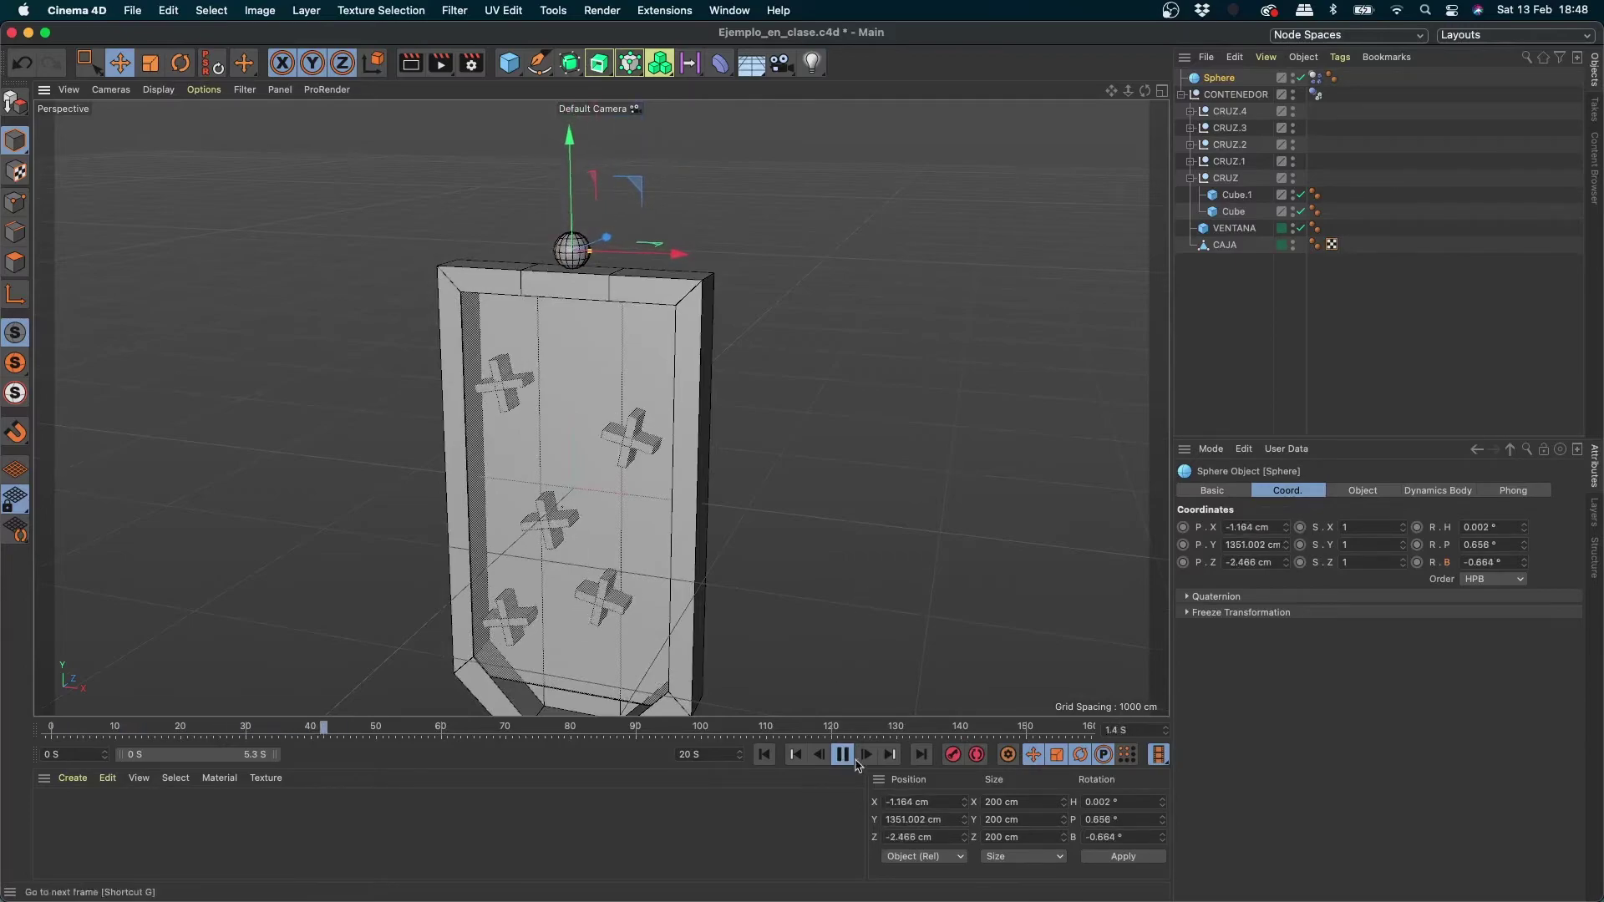
click(842, 755)
click(1315, 77)
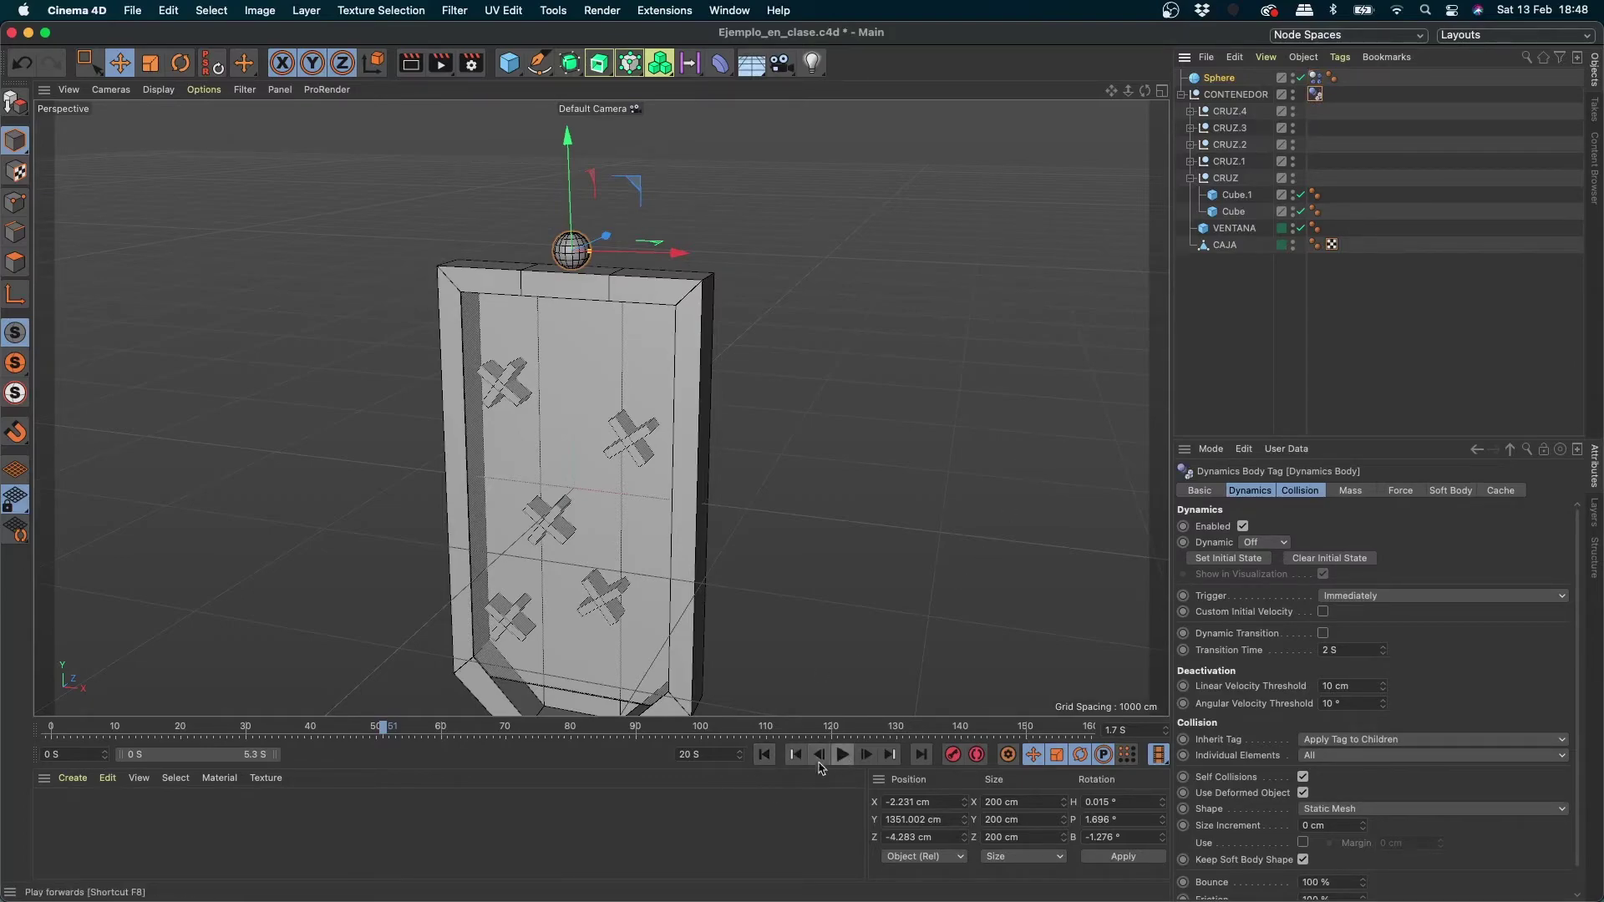
Step: Replay the Sphere's fall onto the container's closed top and return to the first frame
click(795, 756)
click(842, 754)
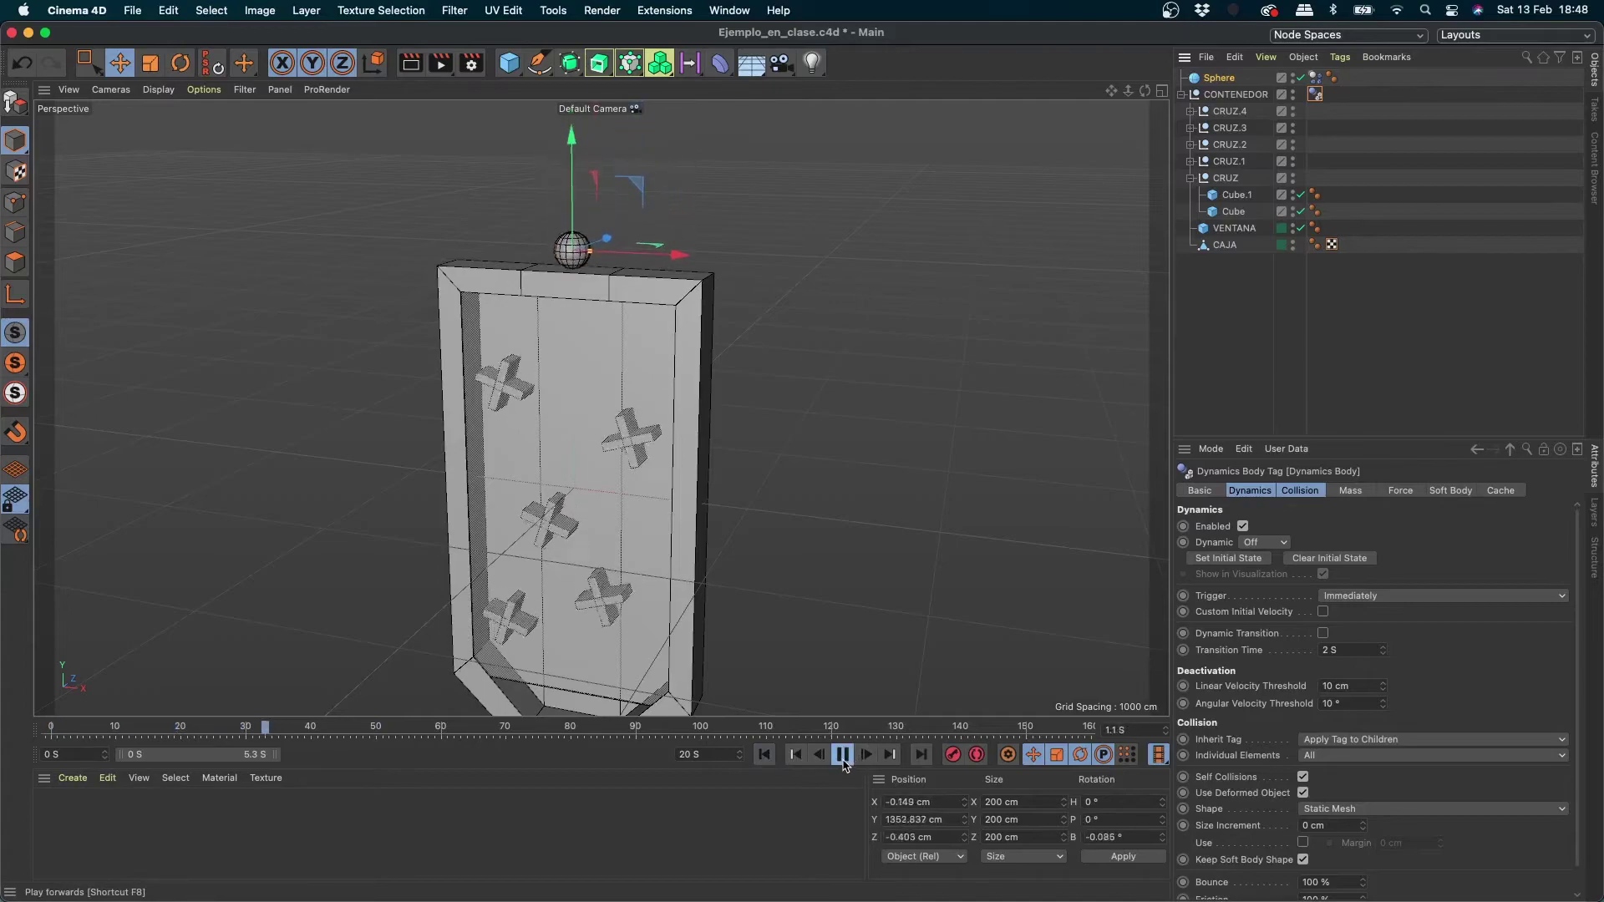
click(843, 759)
click(764, 756)
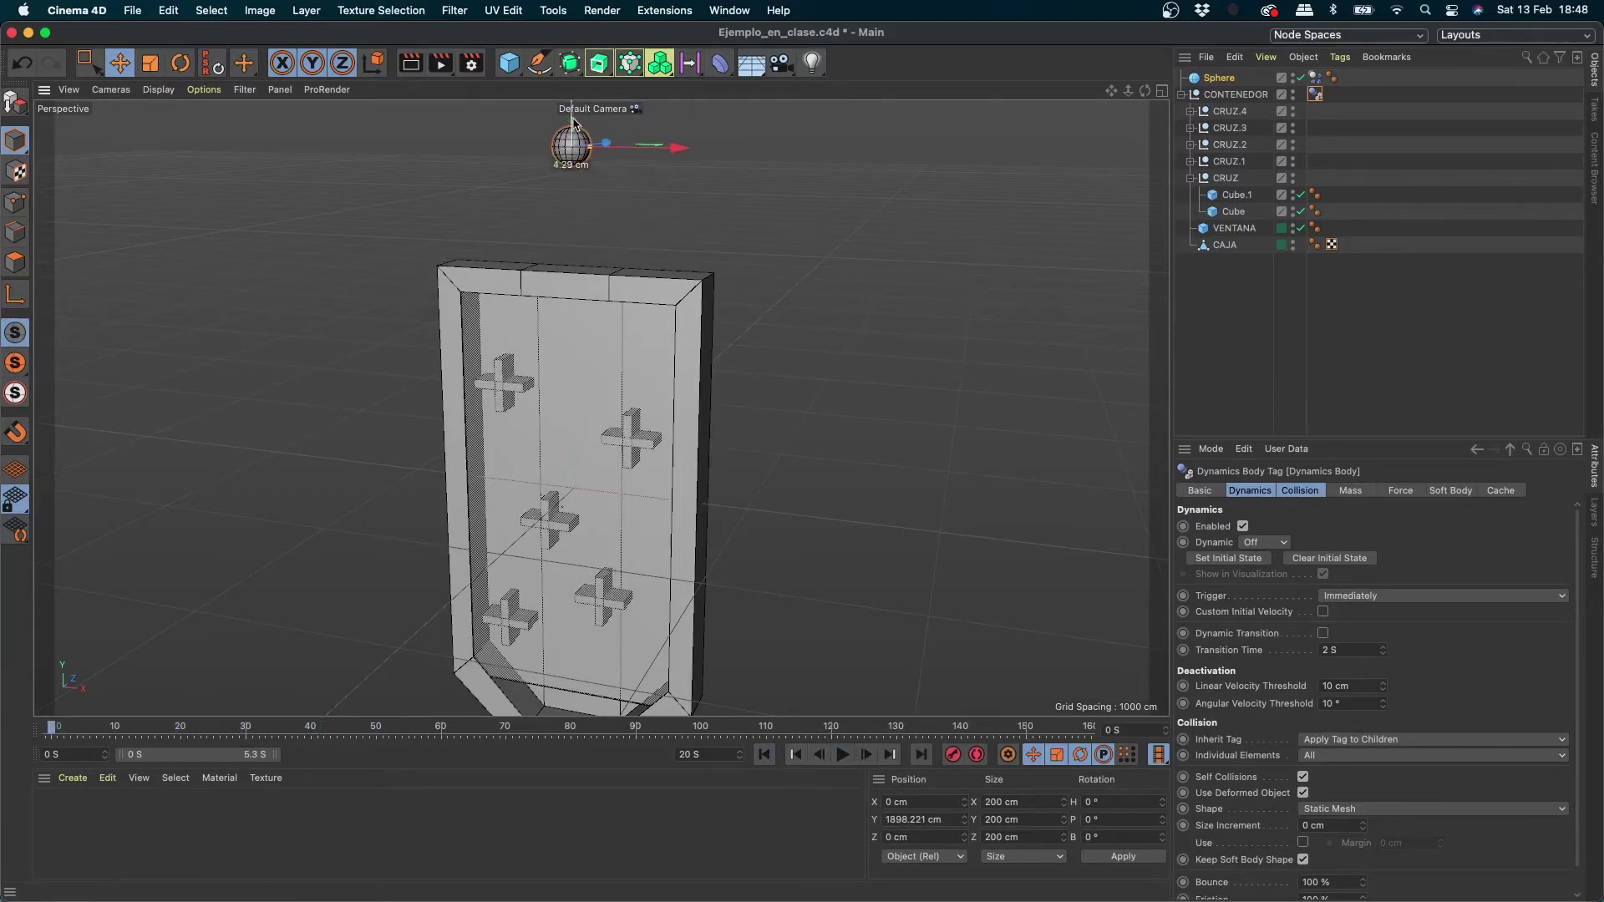
Step: Lower the Sphere inside the container's upper part, to a Y position of about 944 cm, and test its fall among the crosses by playing the simulation repeatedly
drag(573, 122, 573, 323)
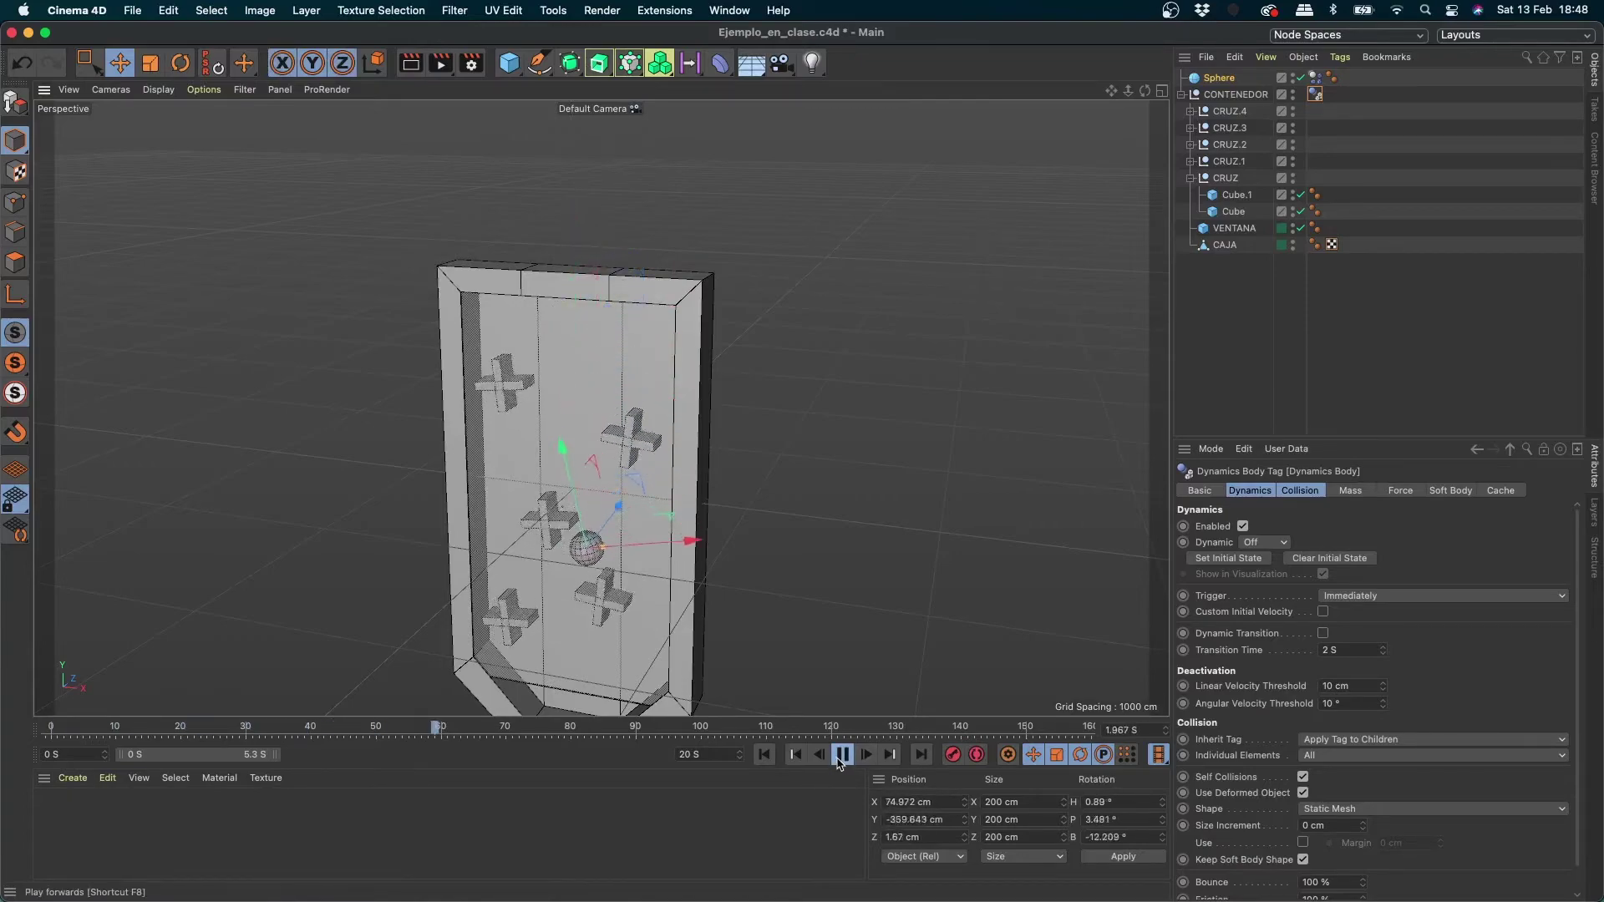
click(842, 754)
click(764, 754)
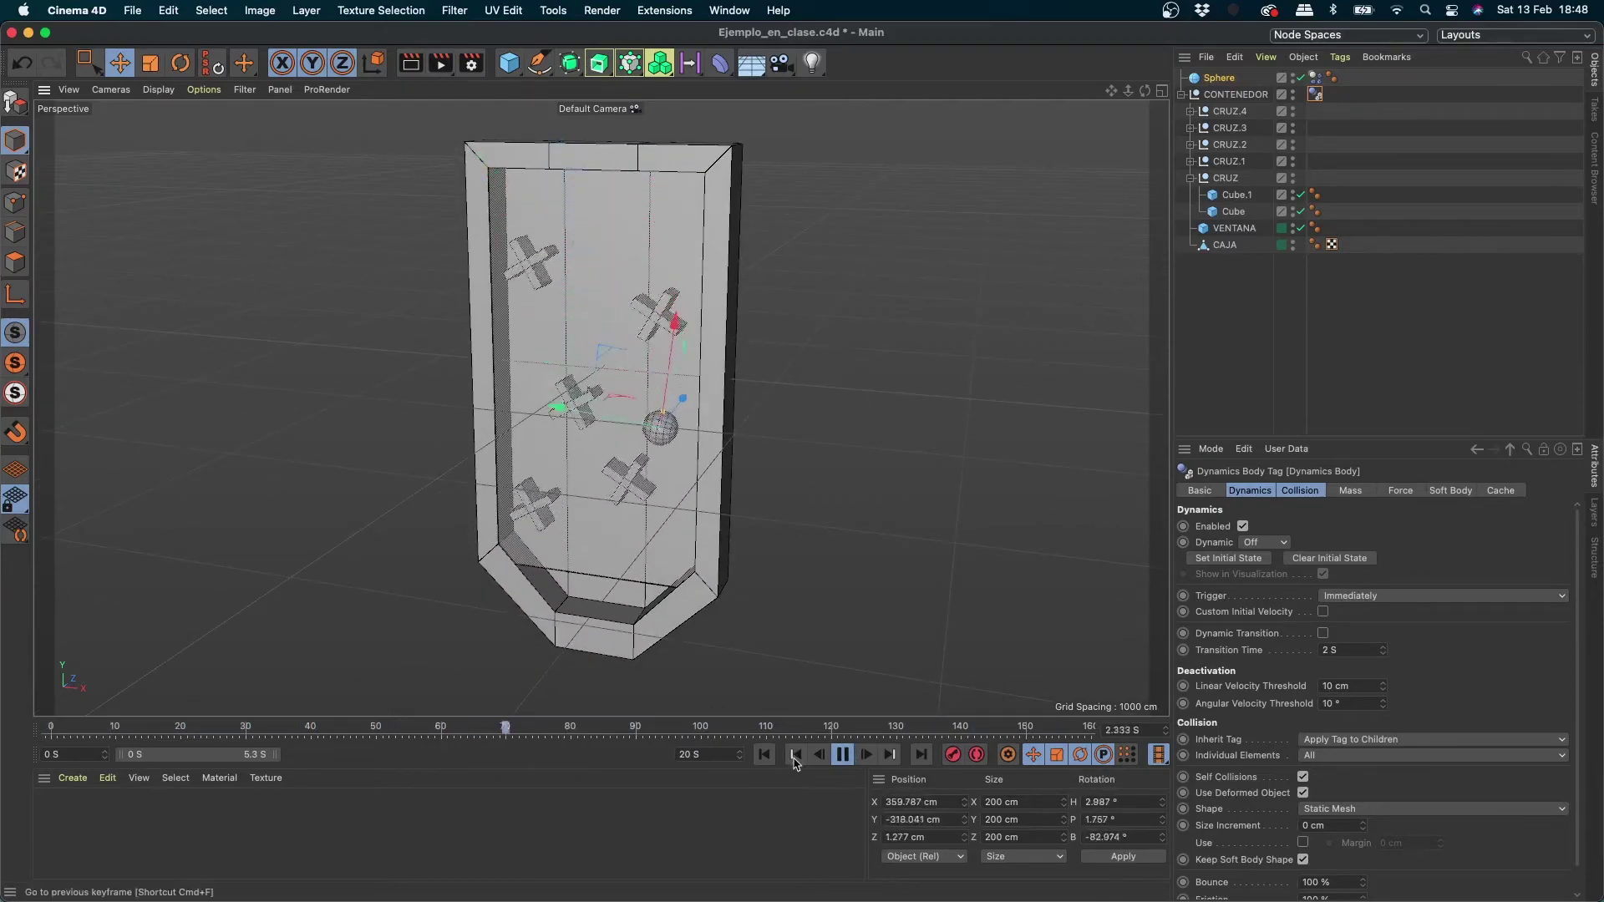
click(843, 755)
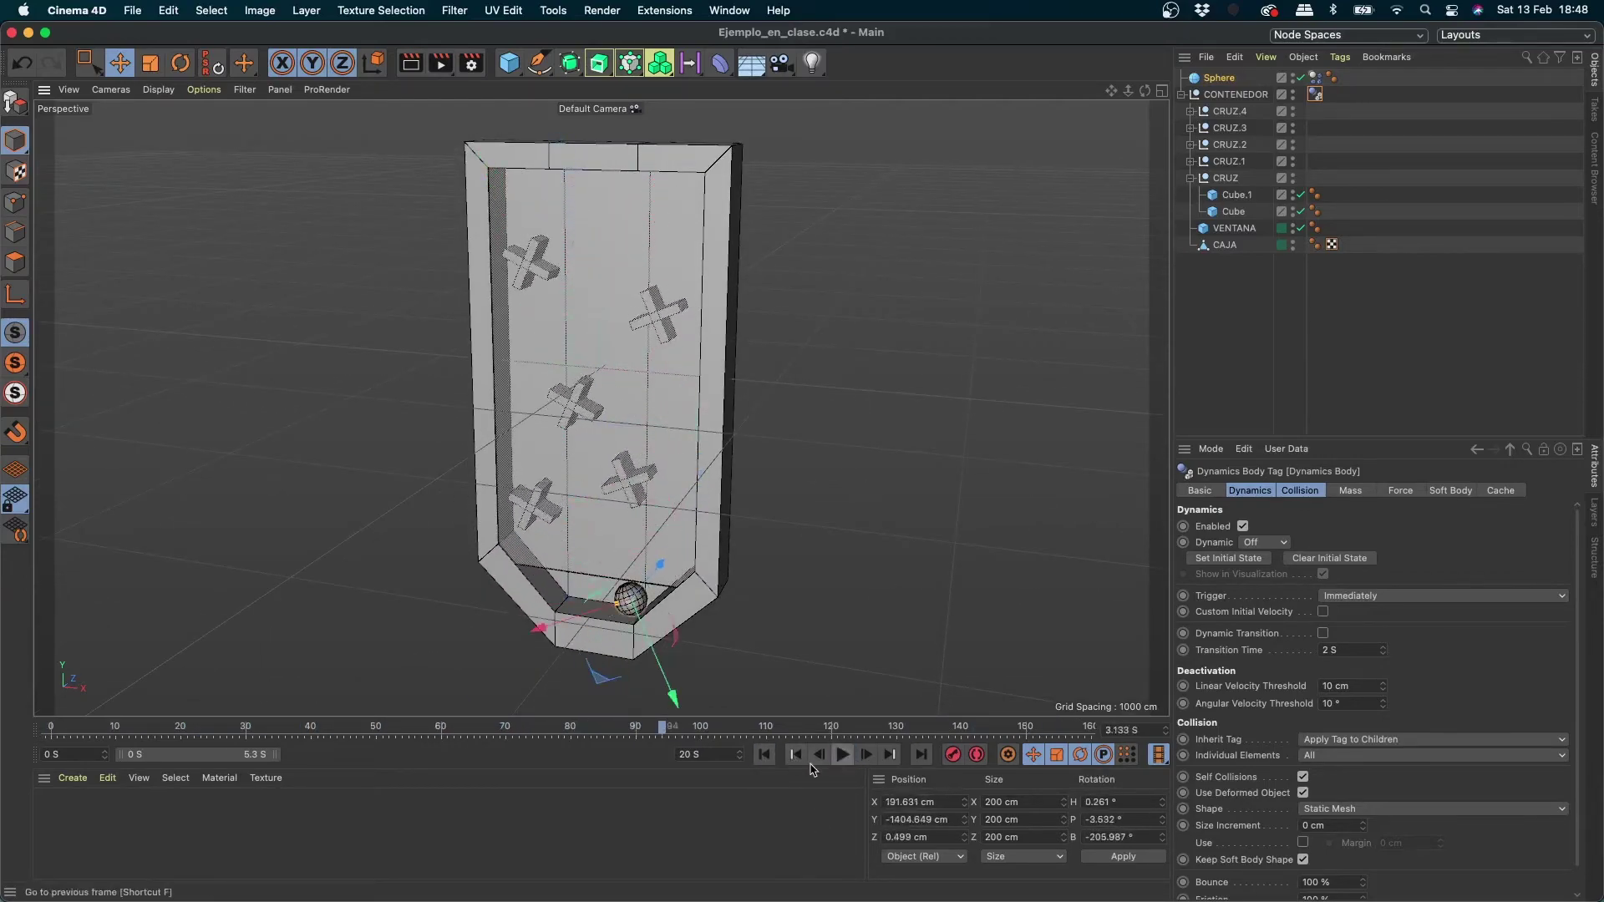
click(767, 756)
click(843, 755)
click(842, 755)
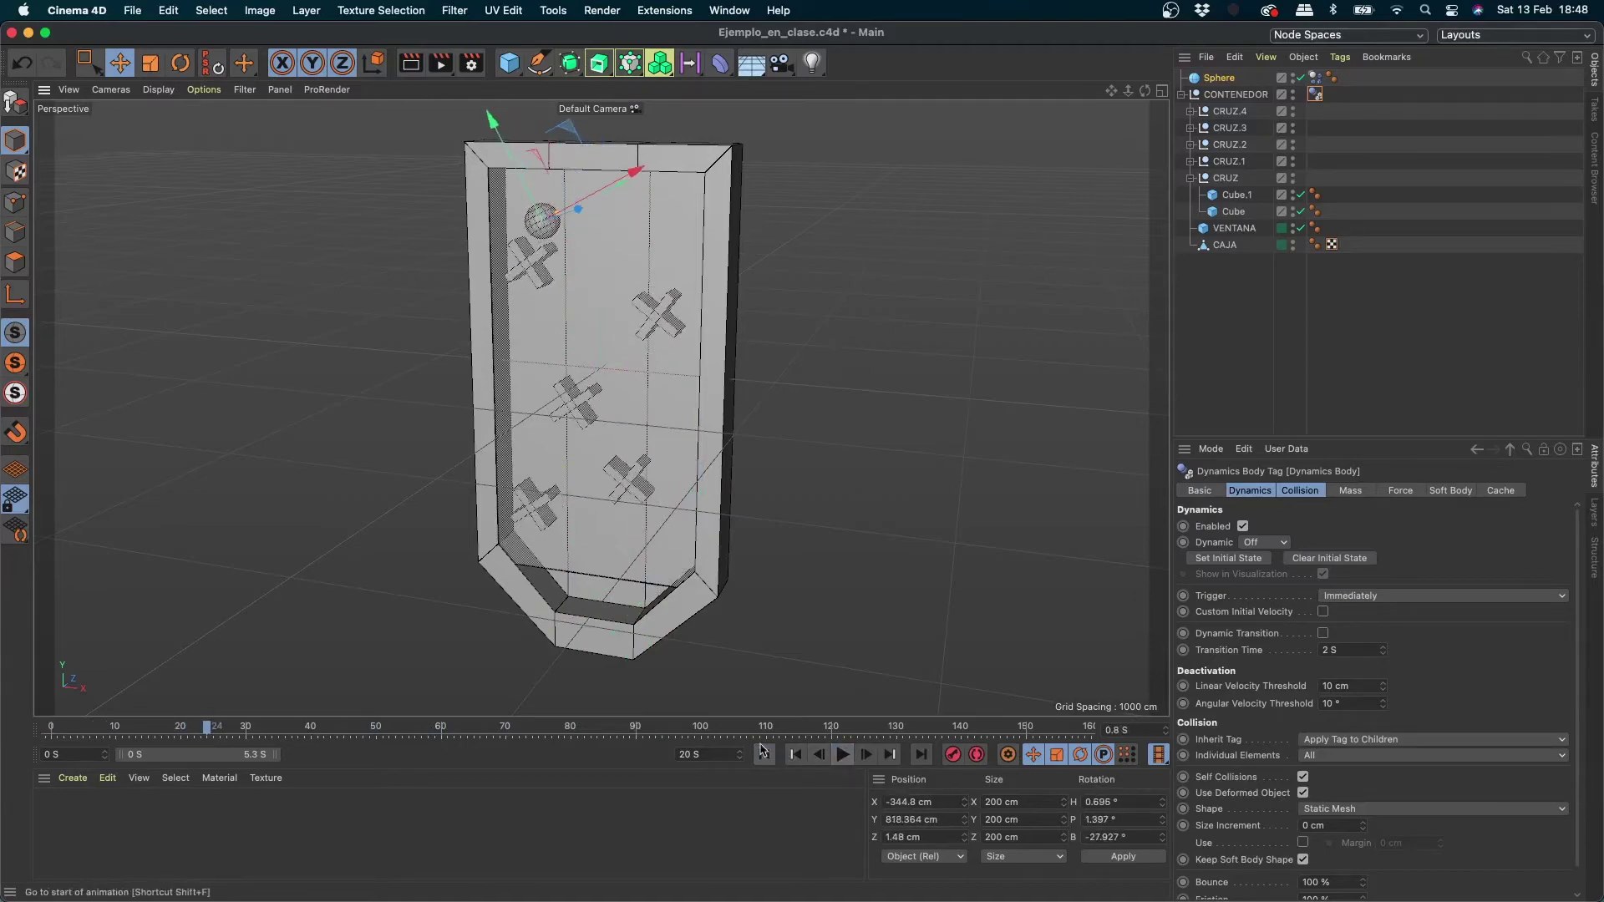
click(763, 752)
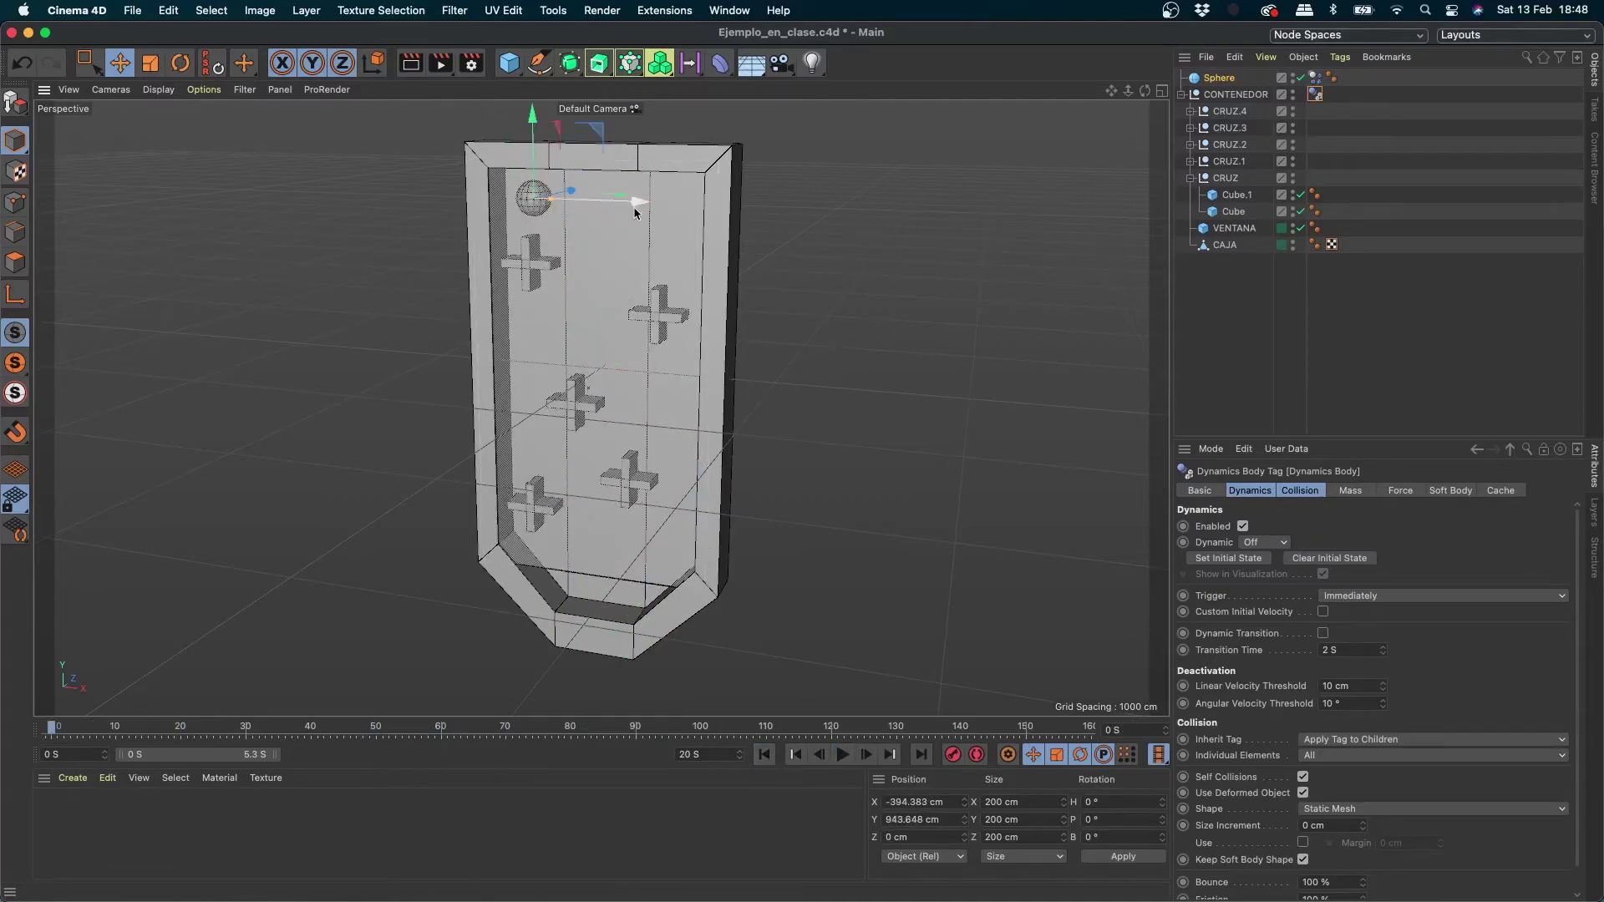
Step: Move the Sphere so it touches the container's left wall, at about X -578 cm, play the simulation, and return to the first frame
drag(633, 207, 600, 207)
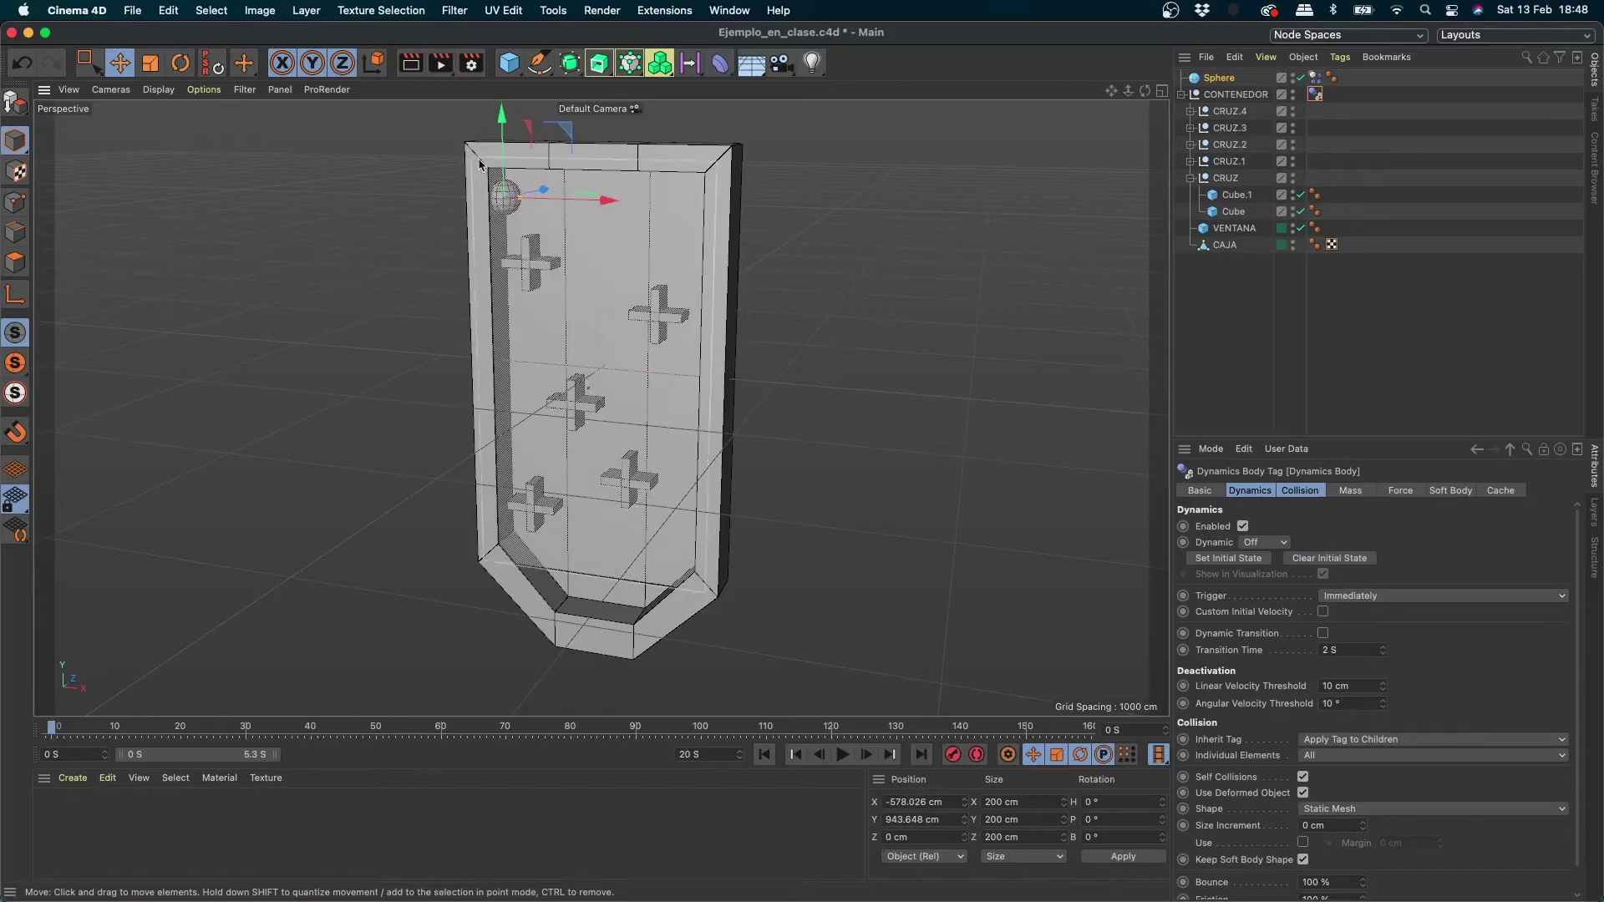
alt+right_drag(477, 176, 727, 180)
alt+drag(727, 180, 683, 249)
alt+right_drag(810, 282, 569, 355)
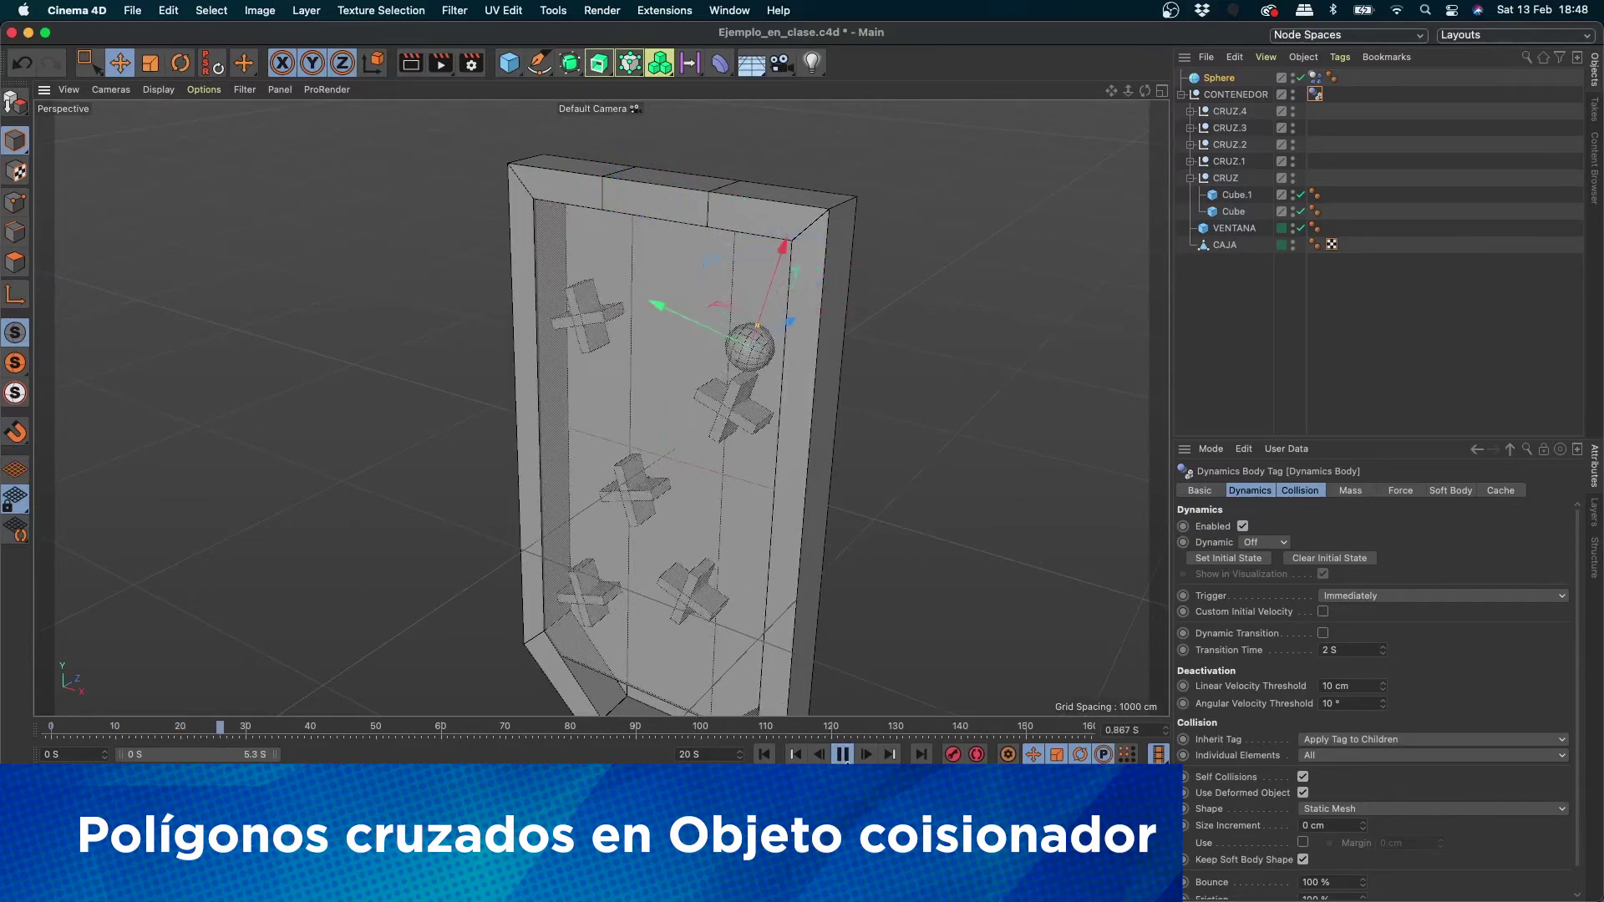
click(847, 758)
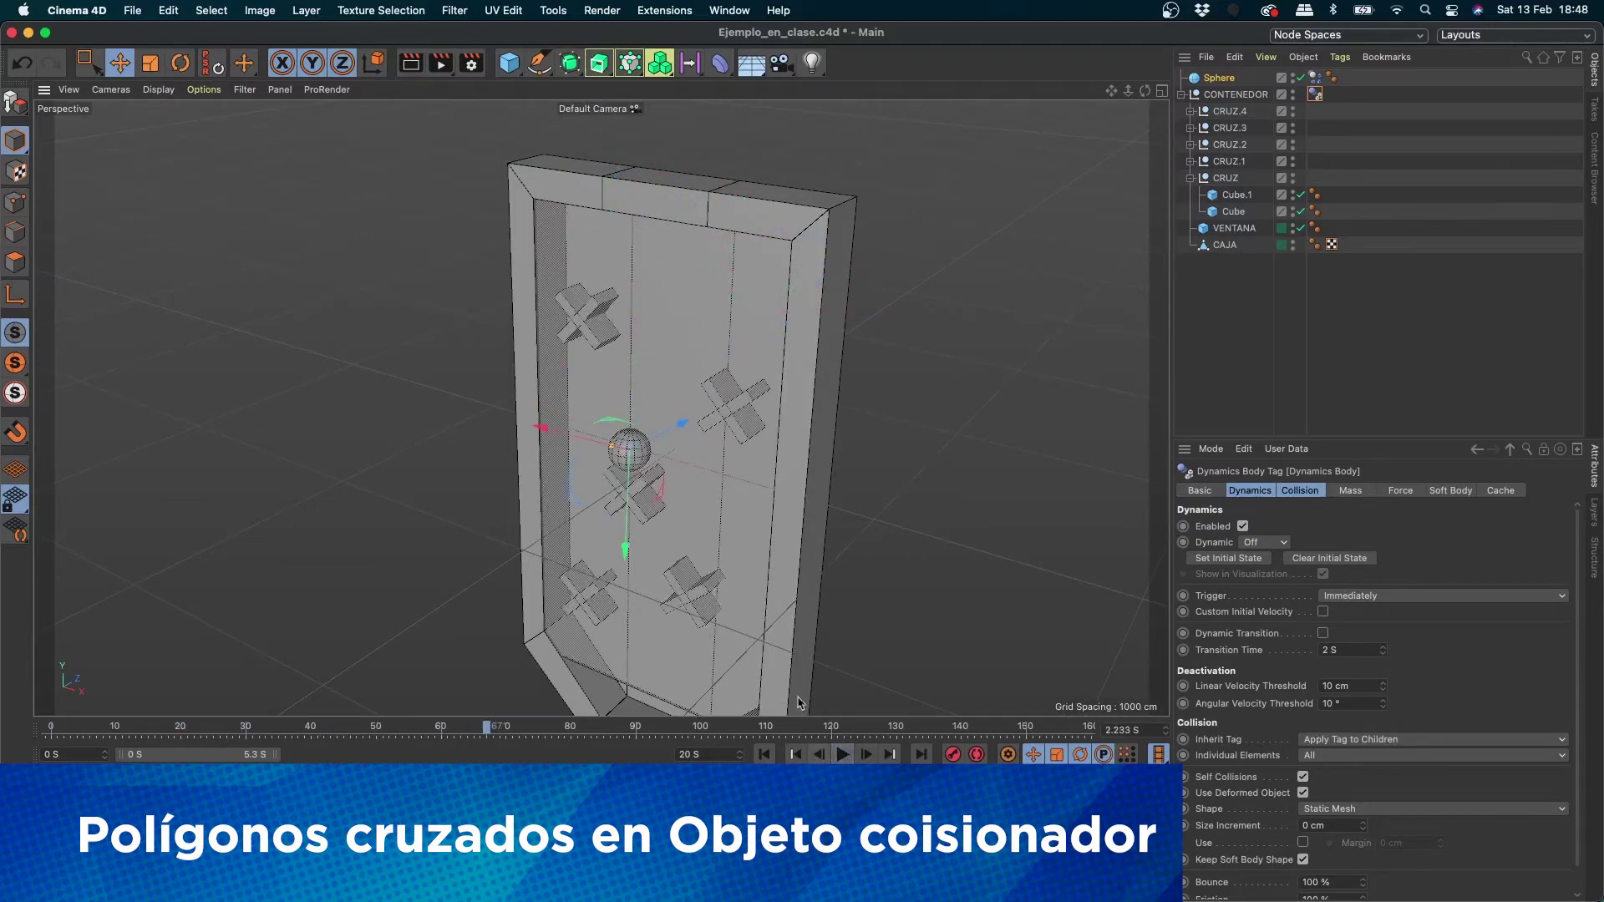
click(764, 755)
Step: Shift the Sphere slightly along X near the container's left wall, replay the simulation, and return to the first frame
drag(616, 242, 644, 248)
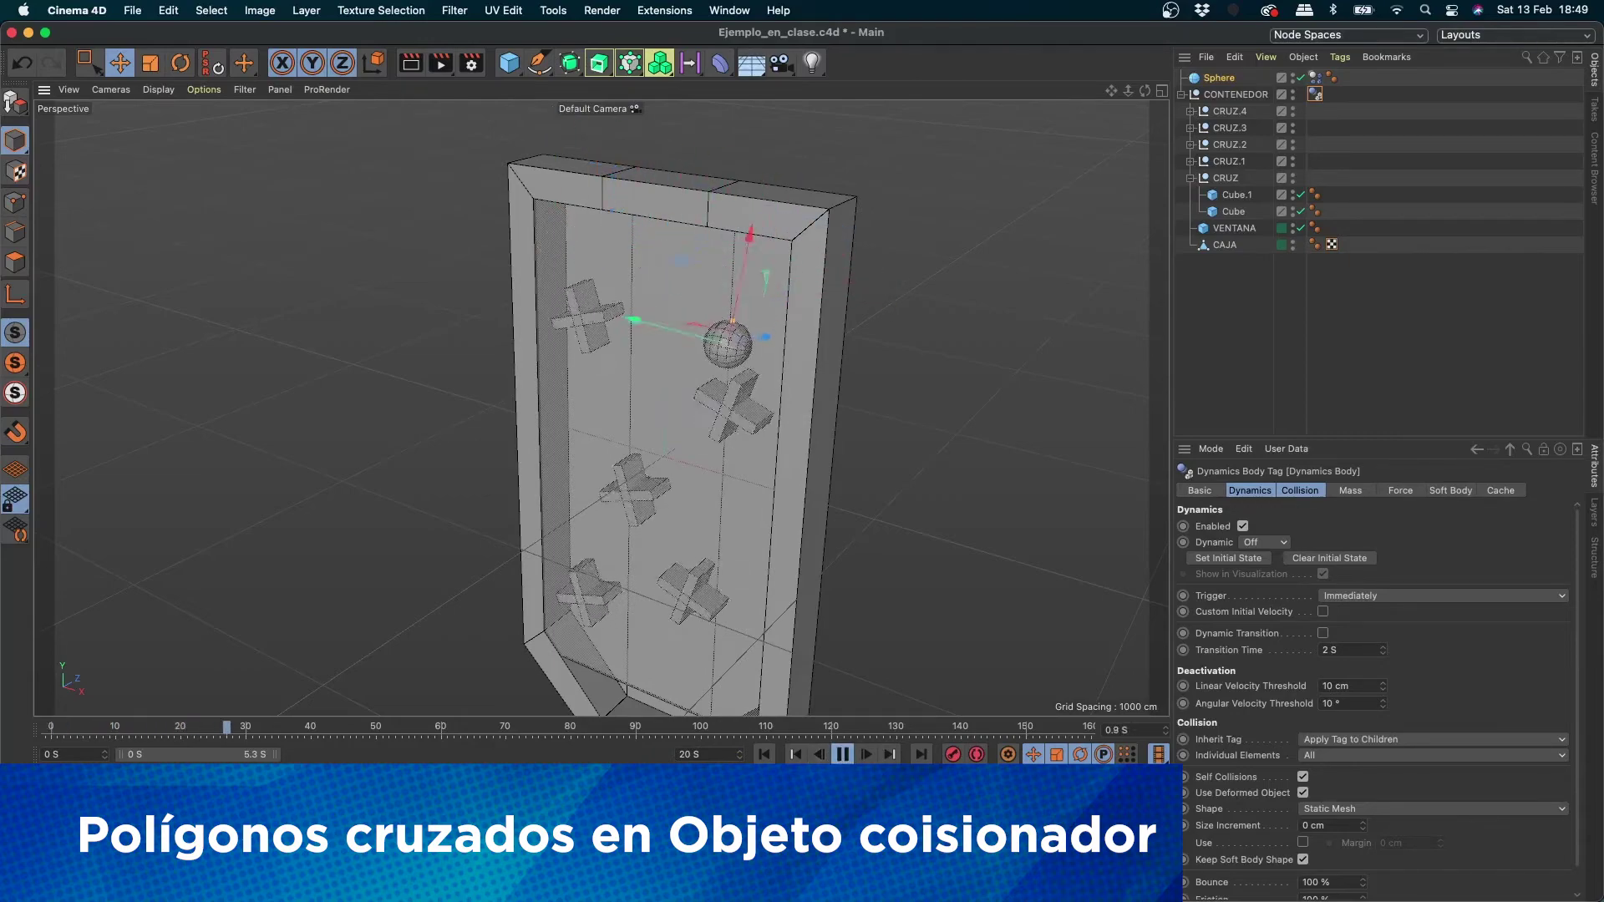
click(839, 755)
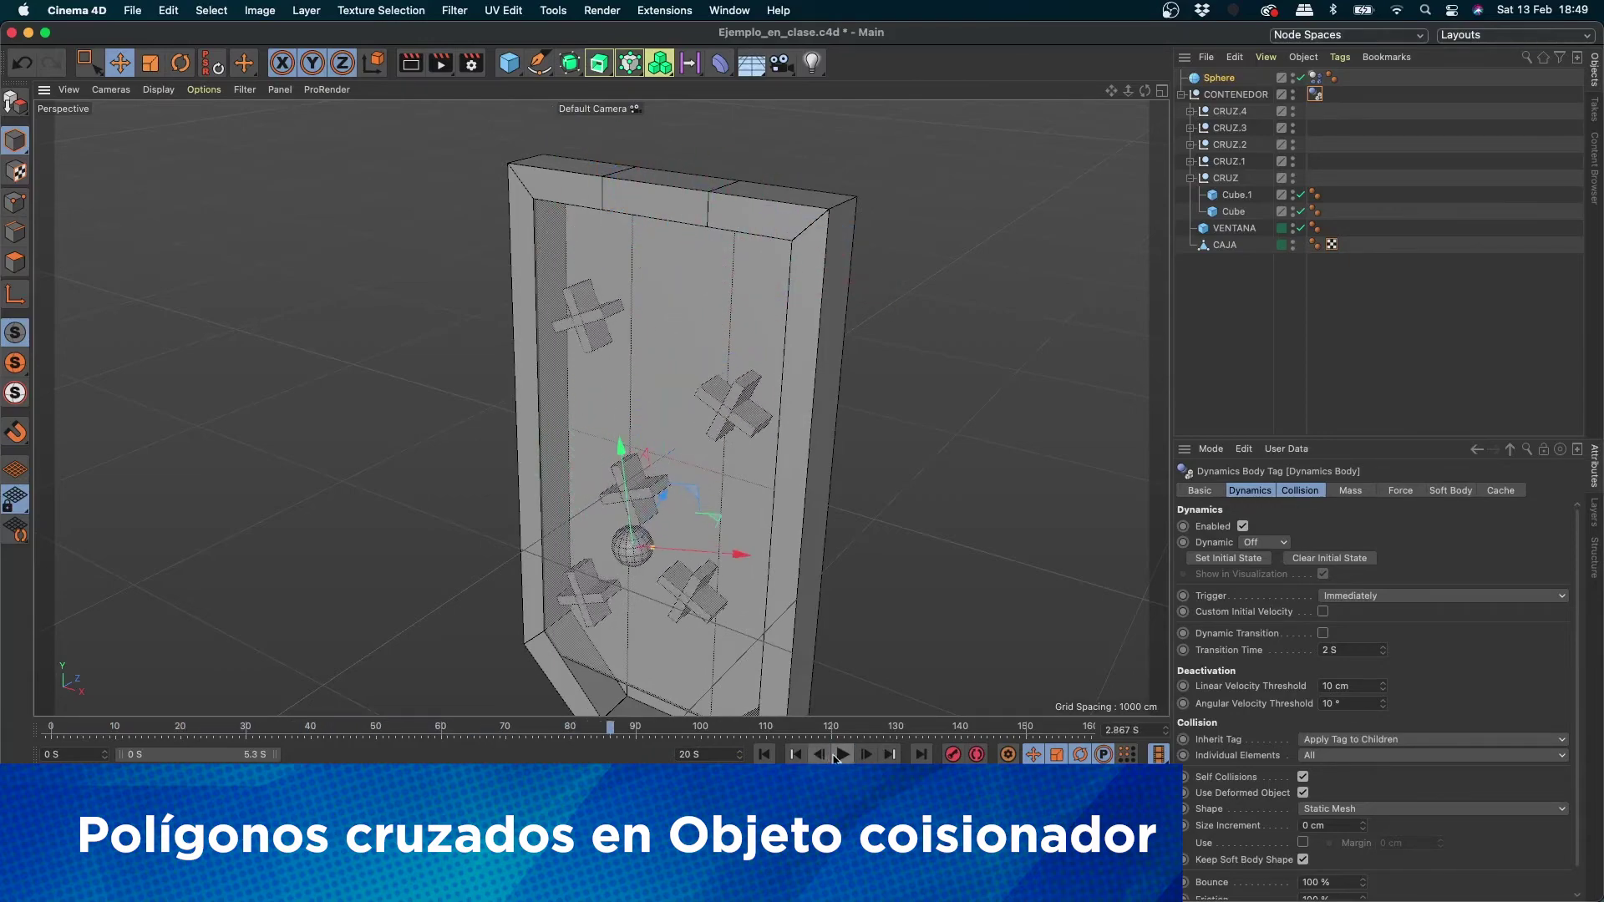
click(764, 755)
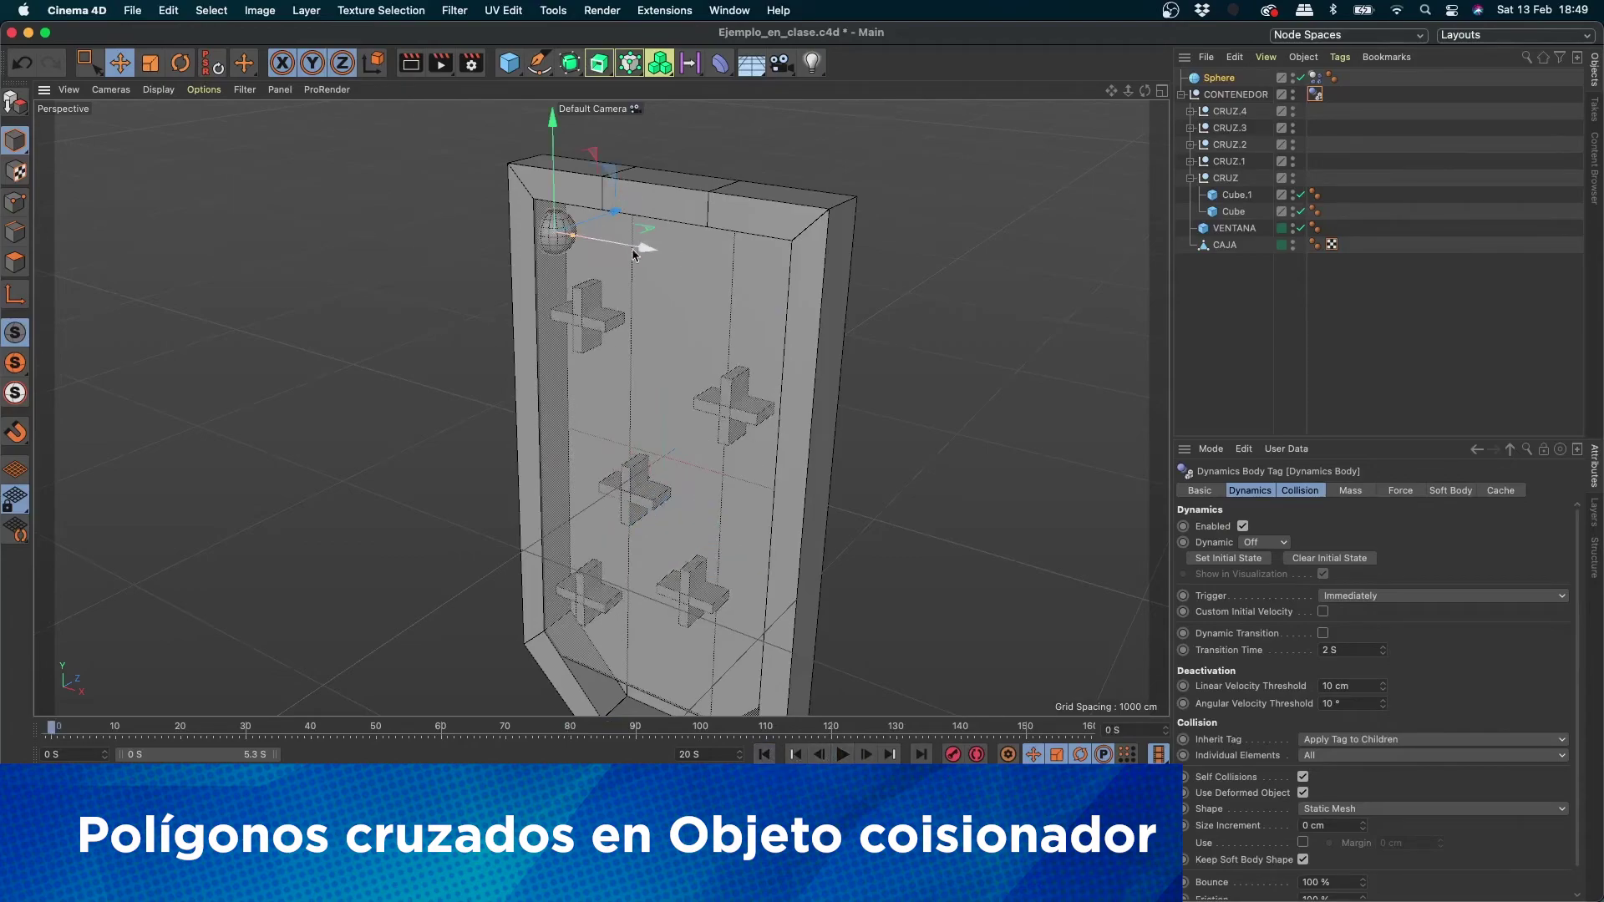
Step: Push the Sphere through the container's left wall, to about X -677 cm, and play the simulation to test the intersecting polygons
drag(633, 255, 618, 251)
alt+right_drag(589, 239, 609, 235)
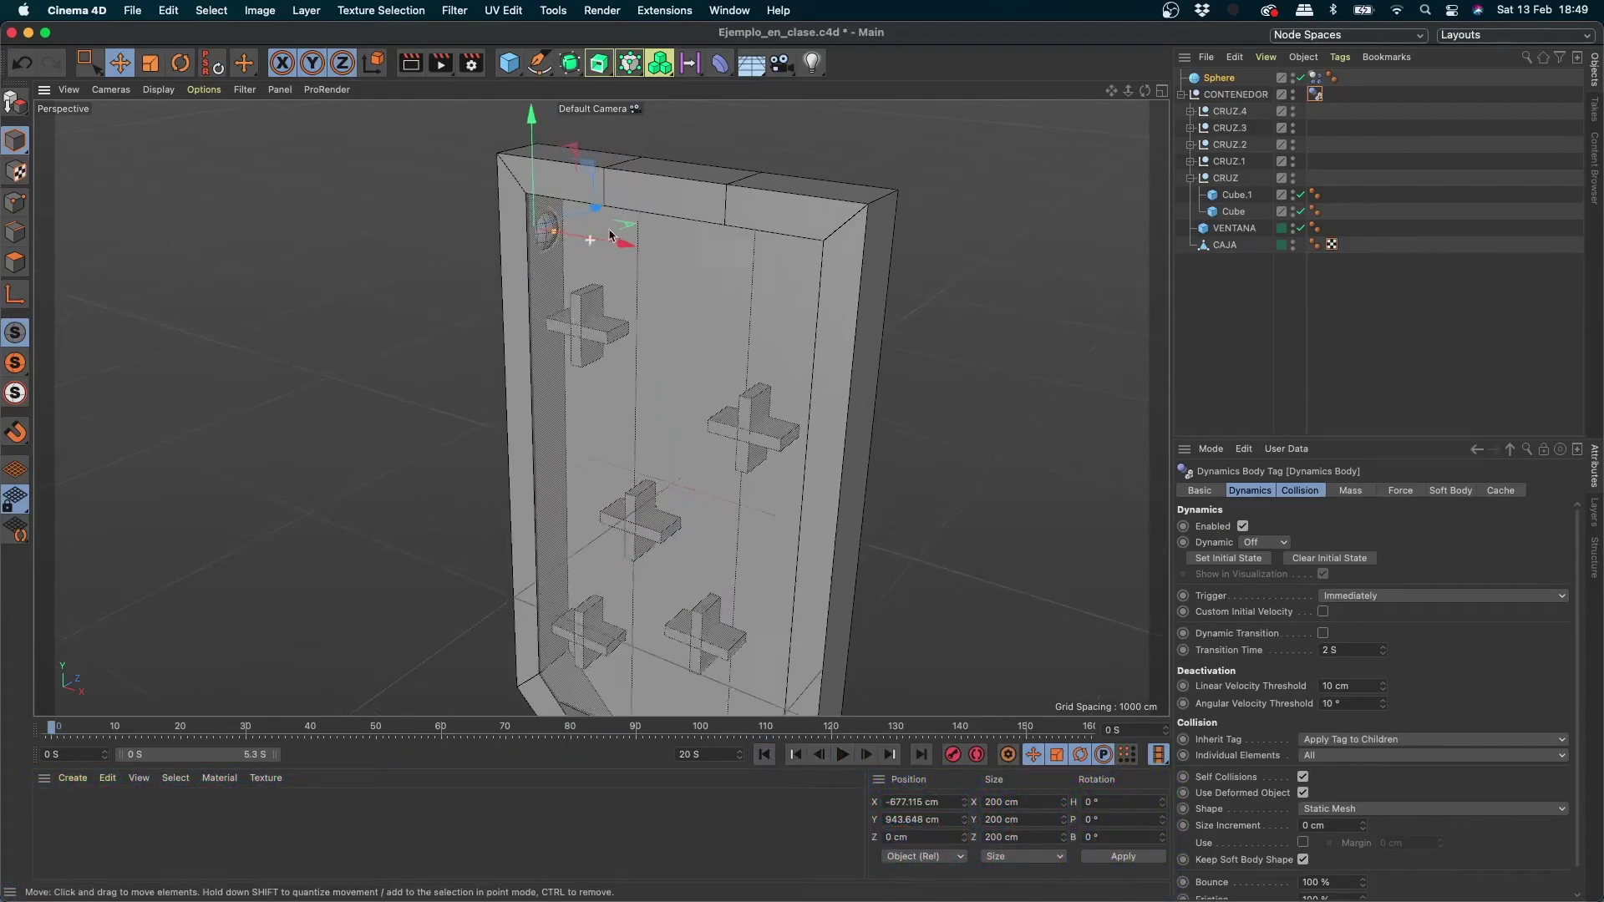
alt+drag(610, 236, 702, 243)
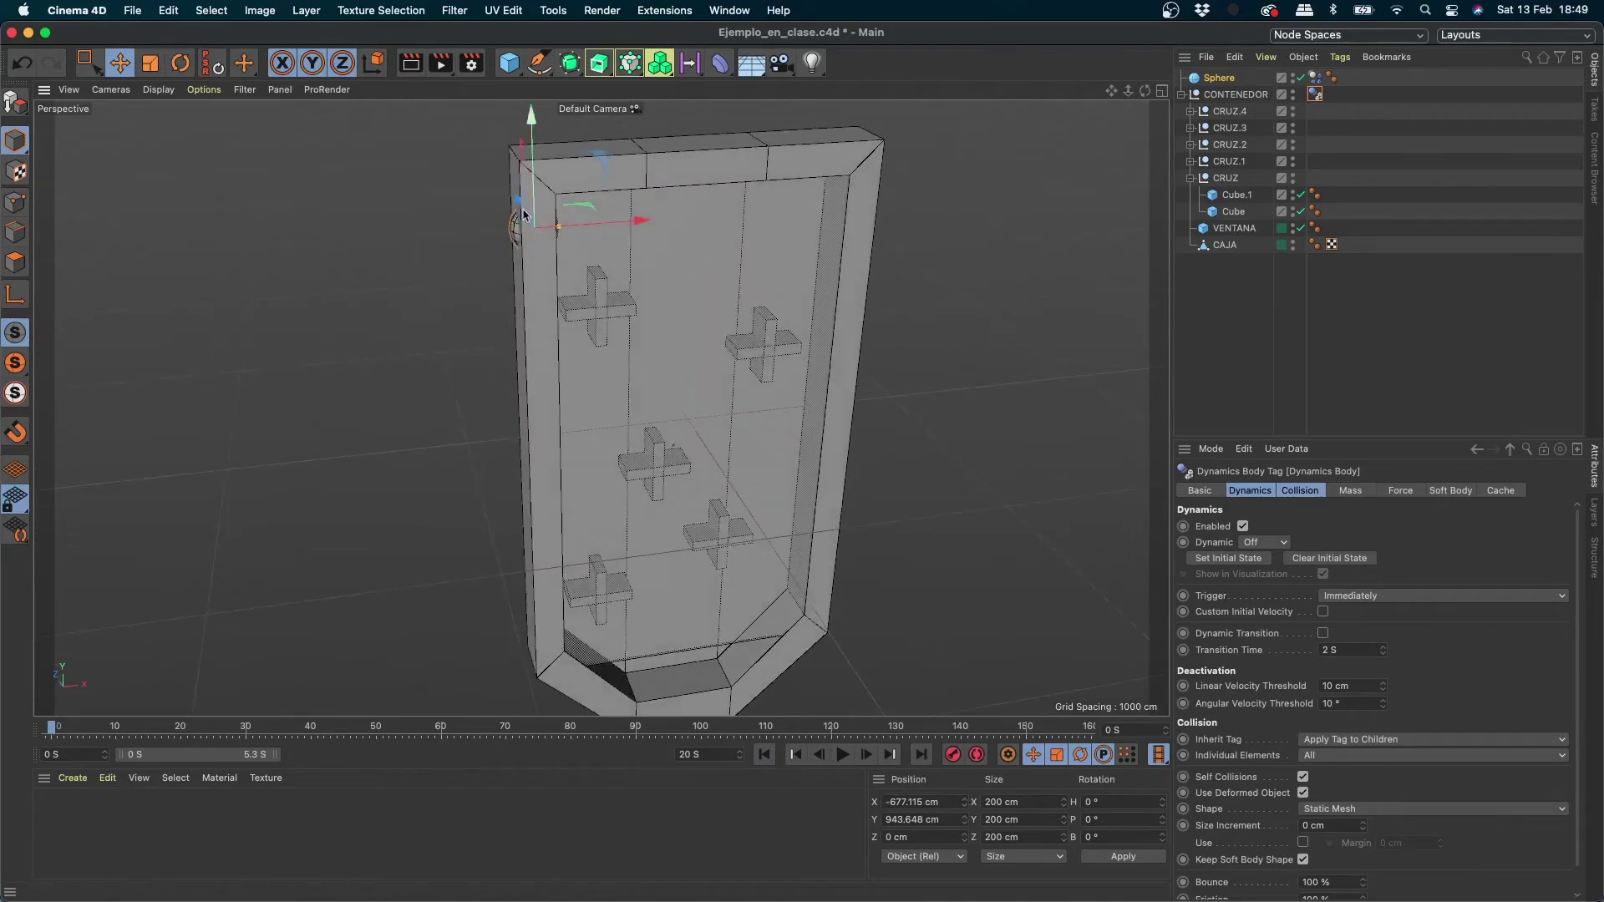
click(844, 754)
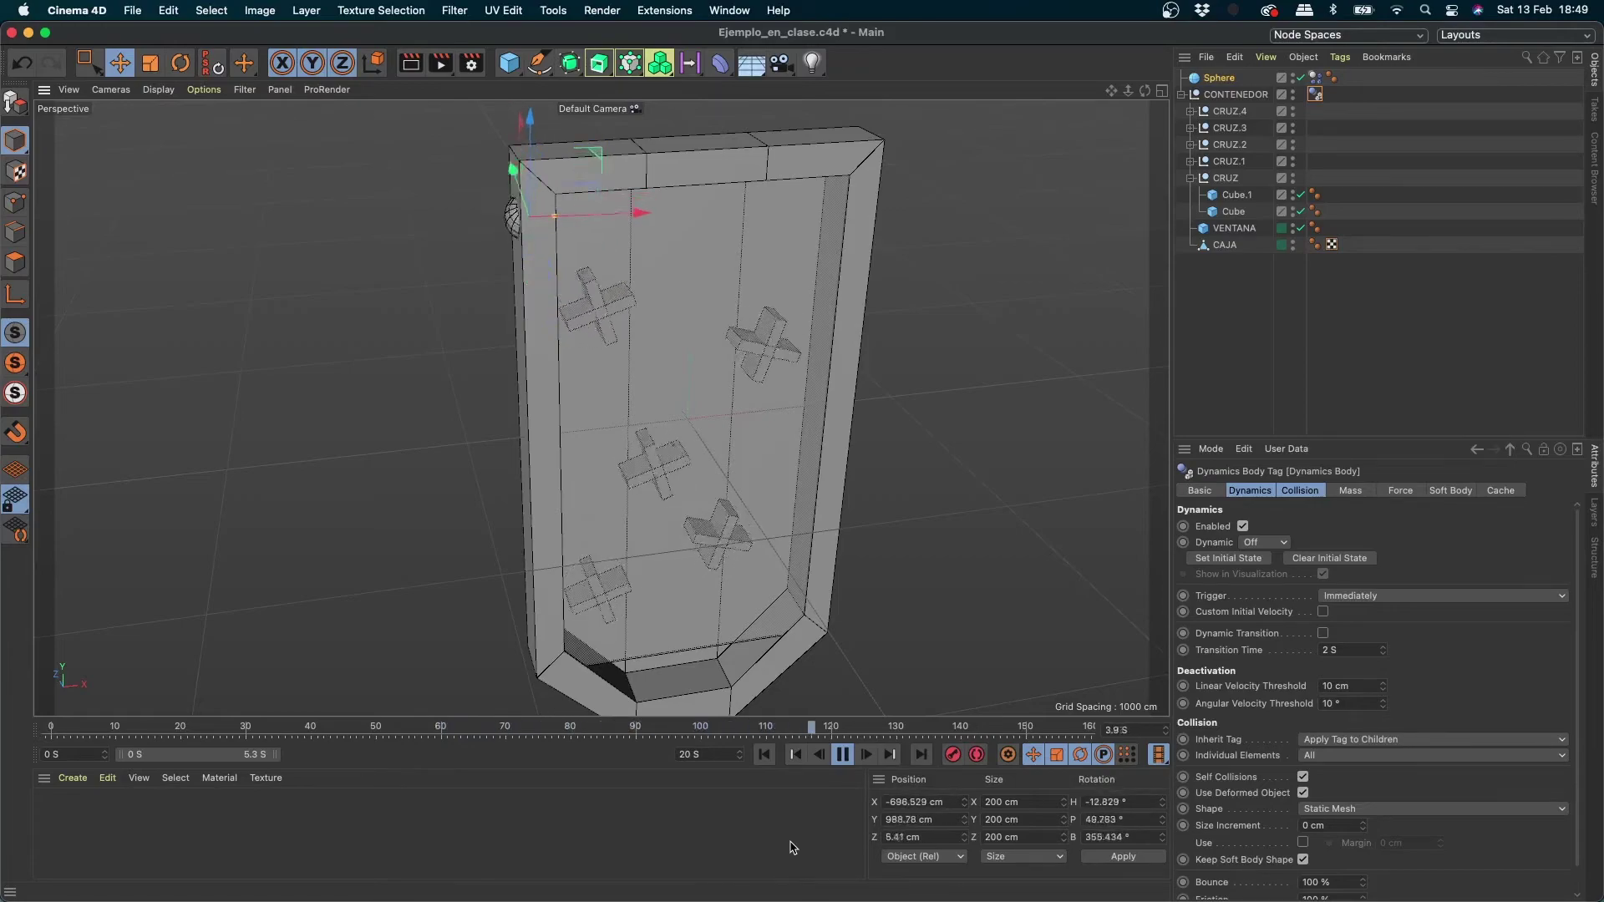
click(842, 756)
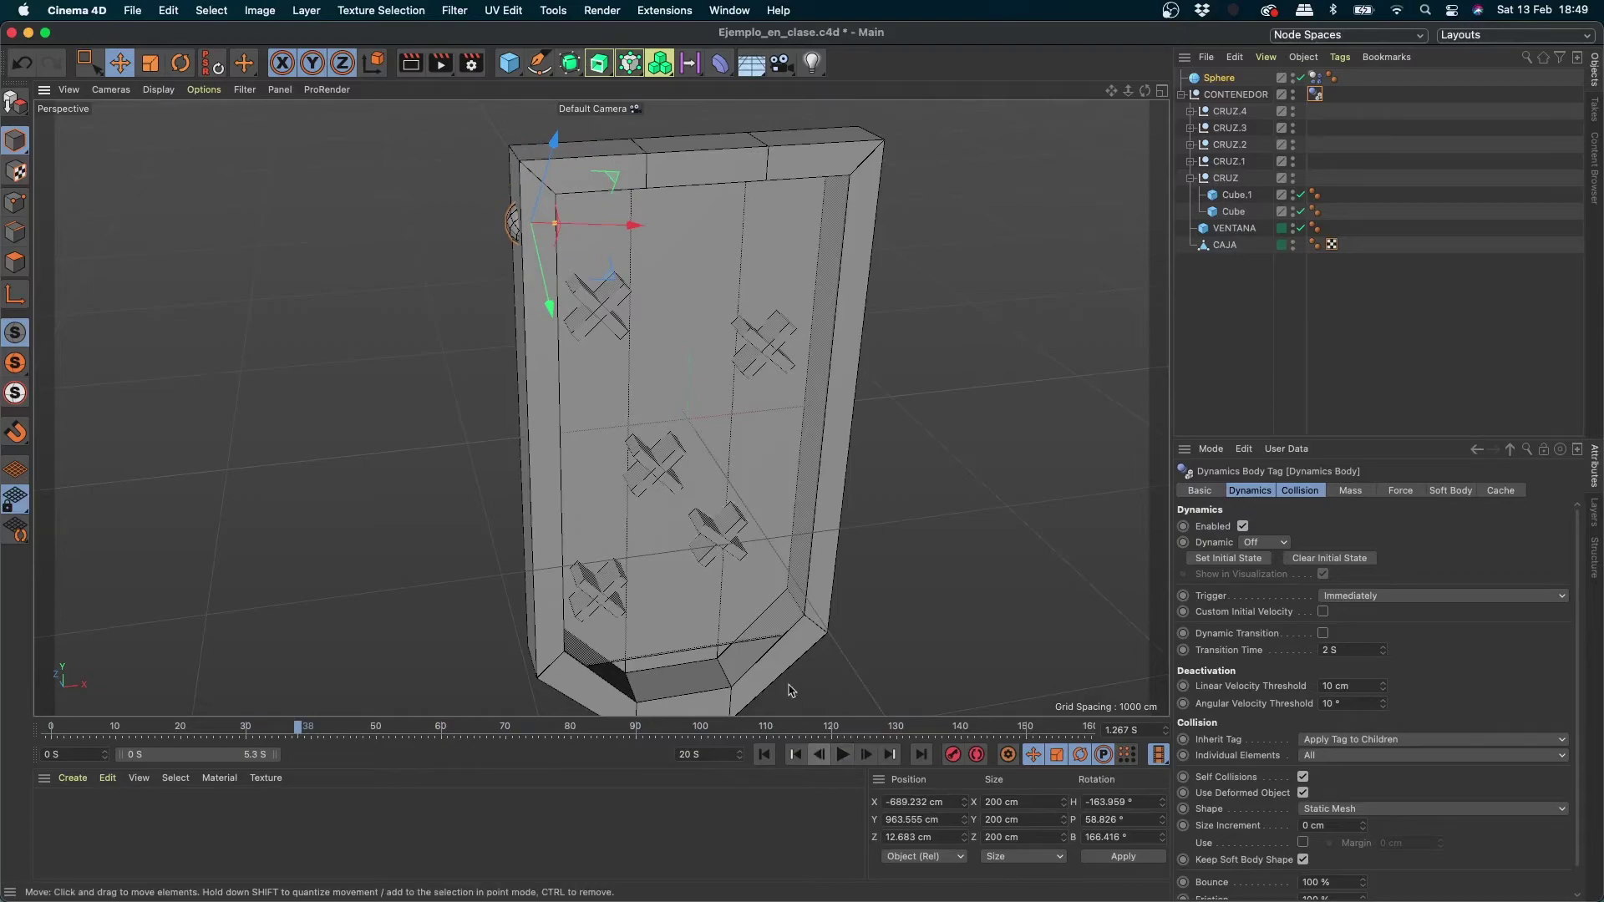
Step: Scale the Sphere up to about 295 cm and switch the Move tool to the world coordinate system
key(t)
drag(739, 296, 891, 190)
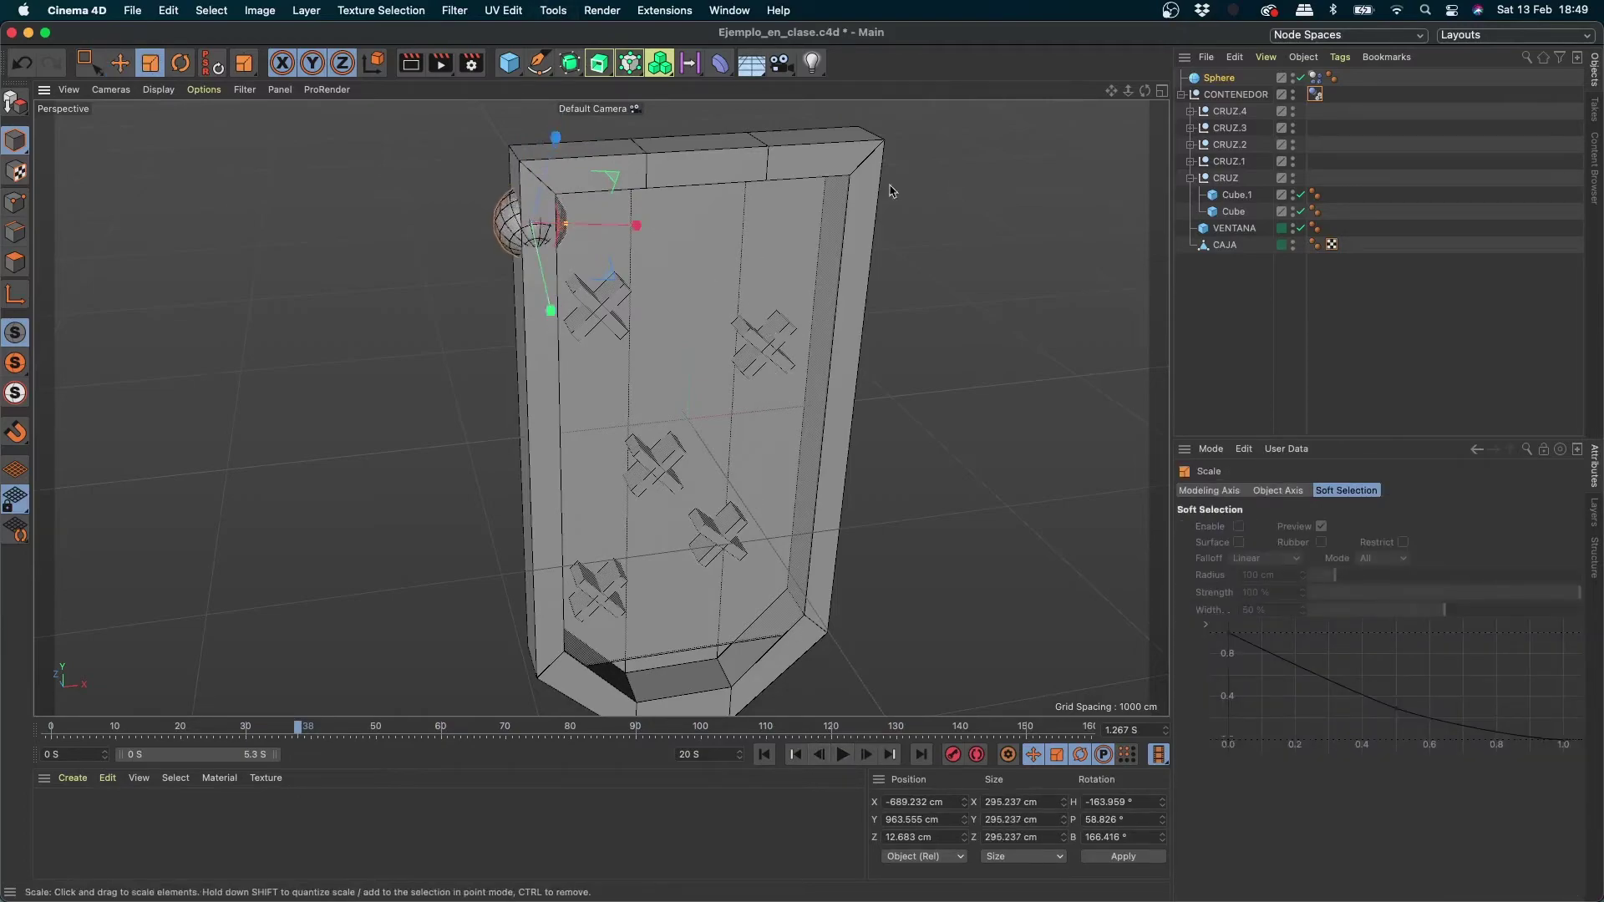
key(e)
key(w)
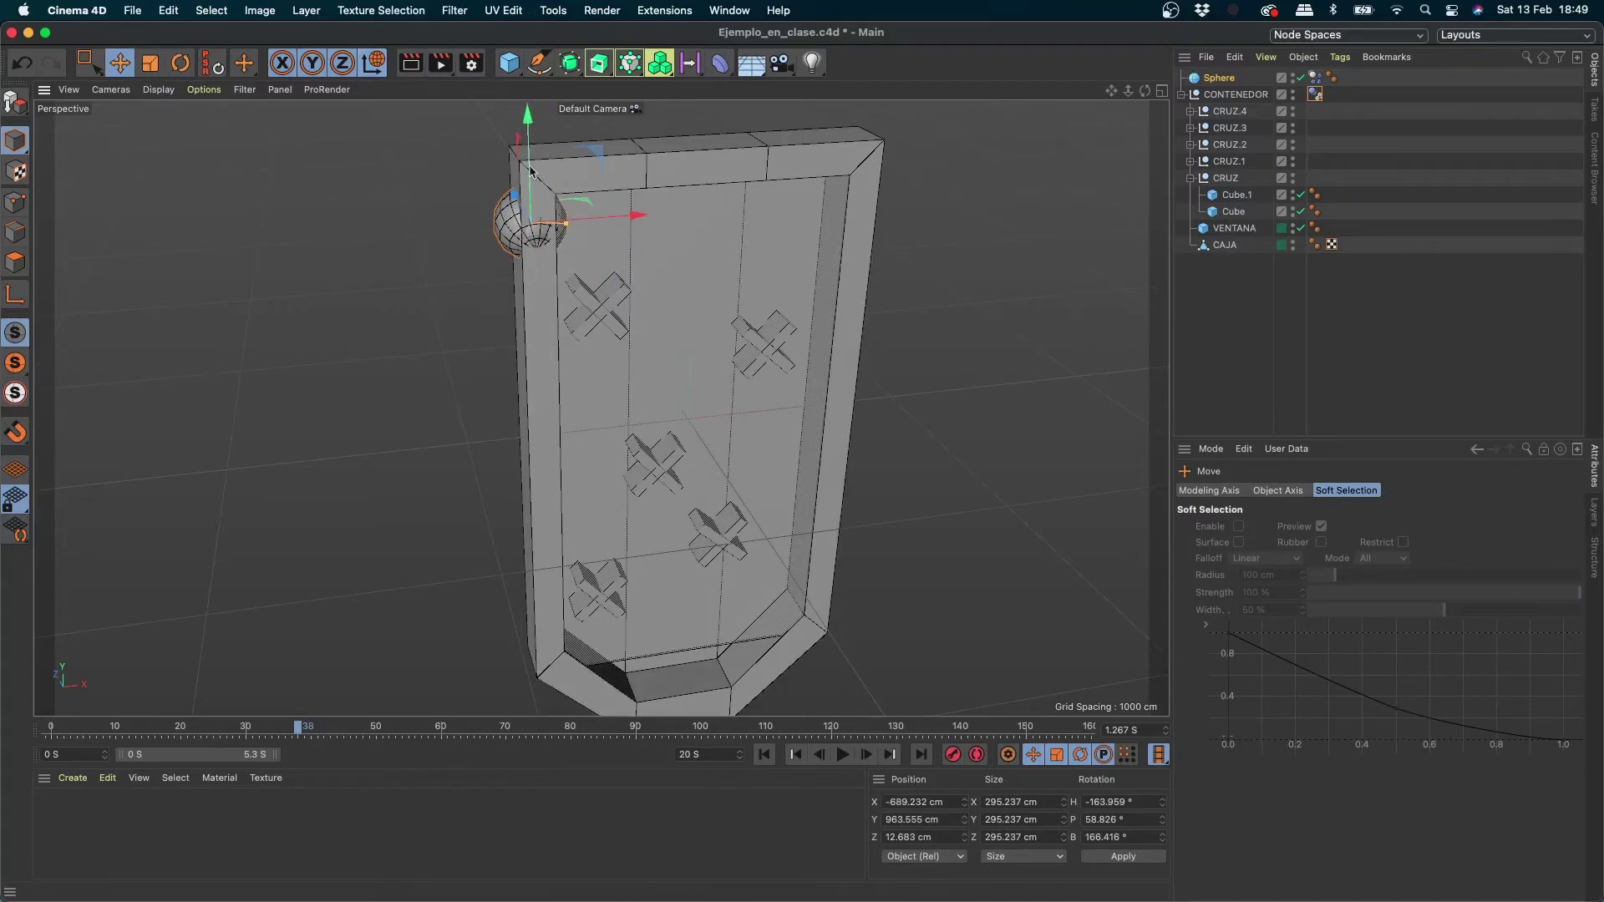
Step: Play the simulation with the enlarged Sphere, return to the first frame, and place the Sphere at a Y position of about 867 cm
click(764, 754)
click(842, 755)
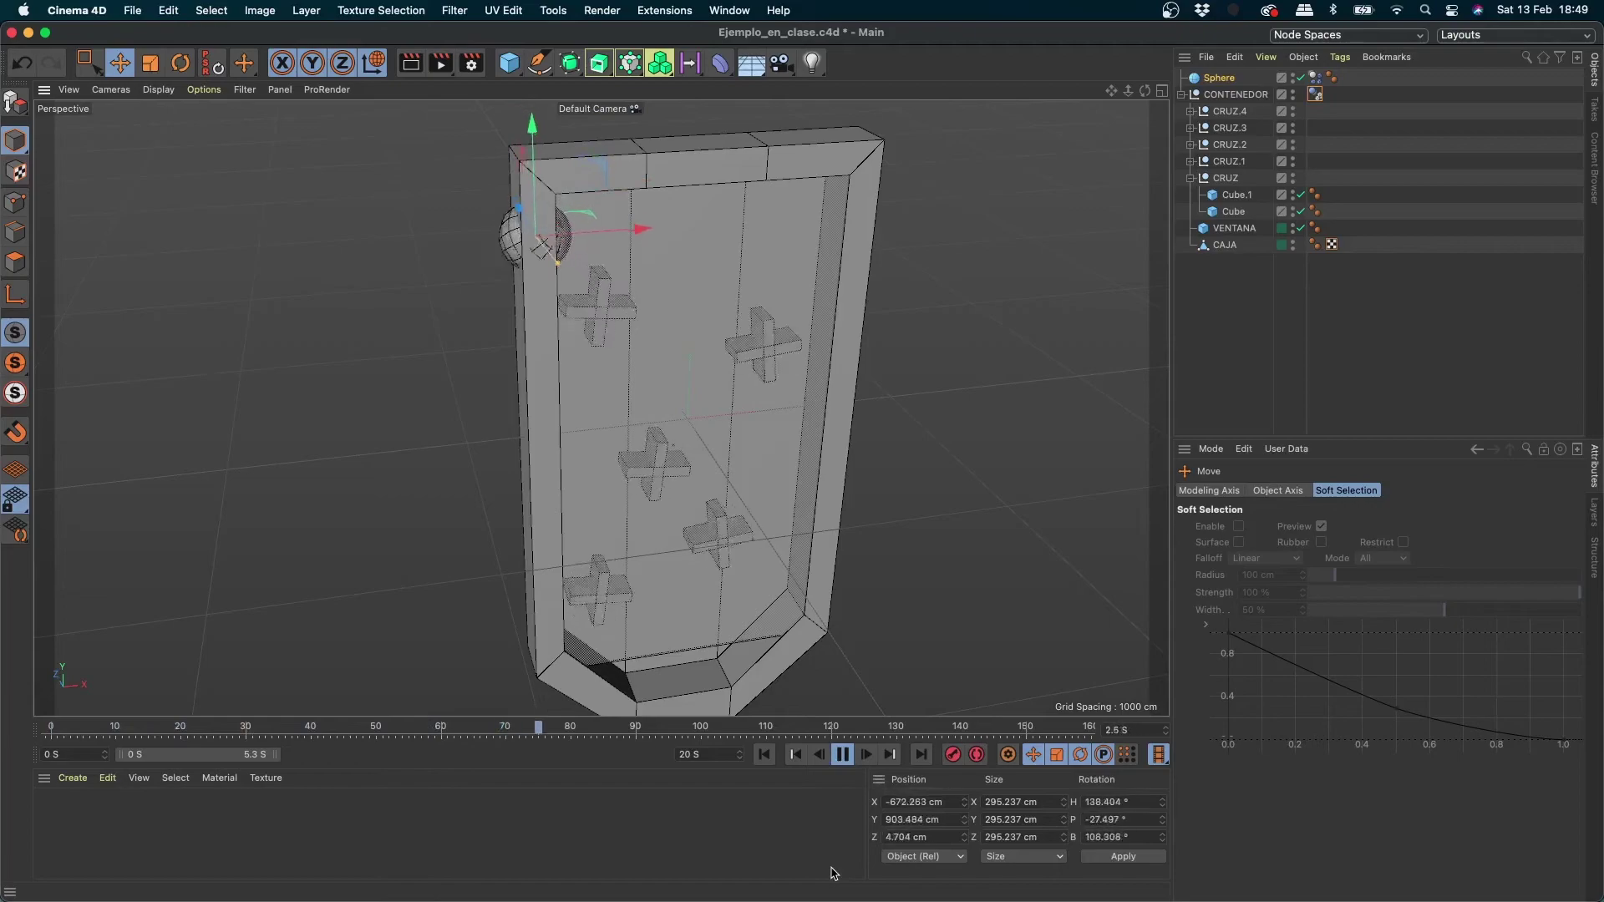
click(842, 755)
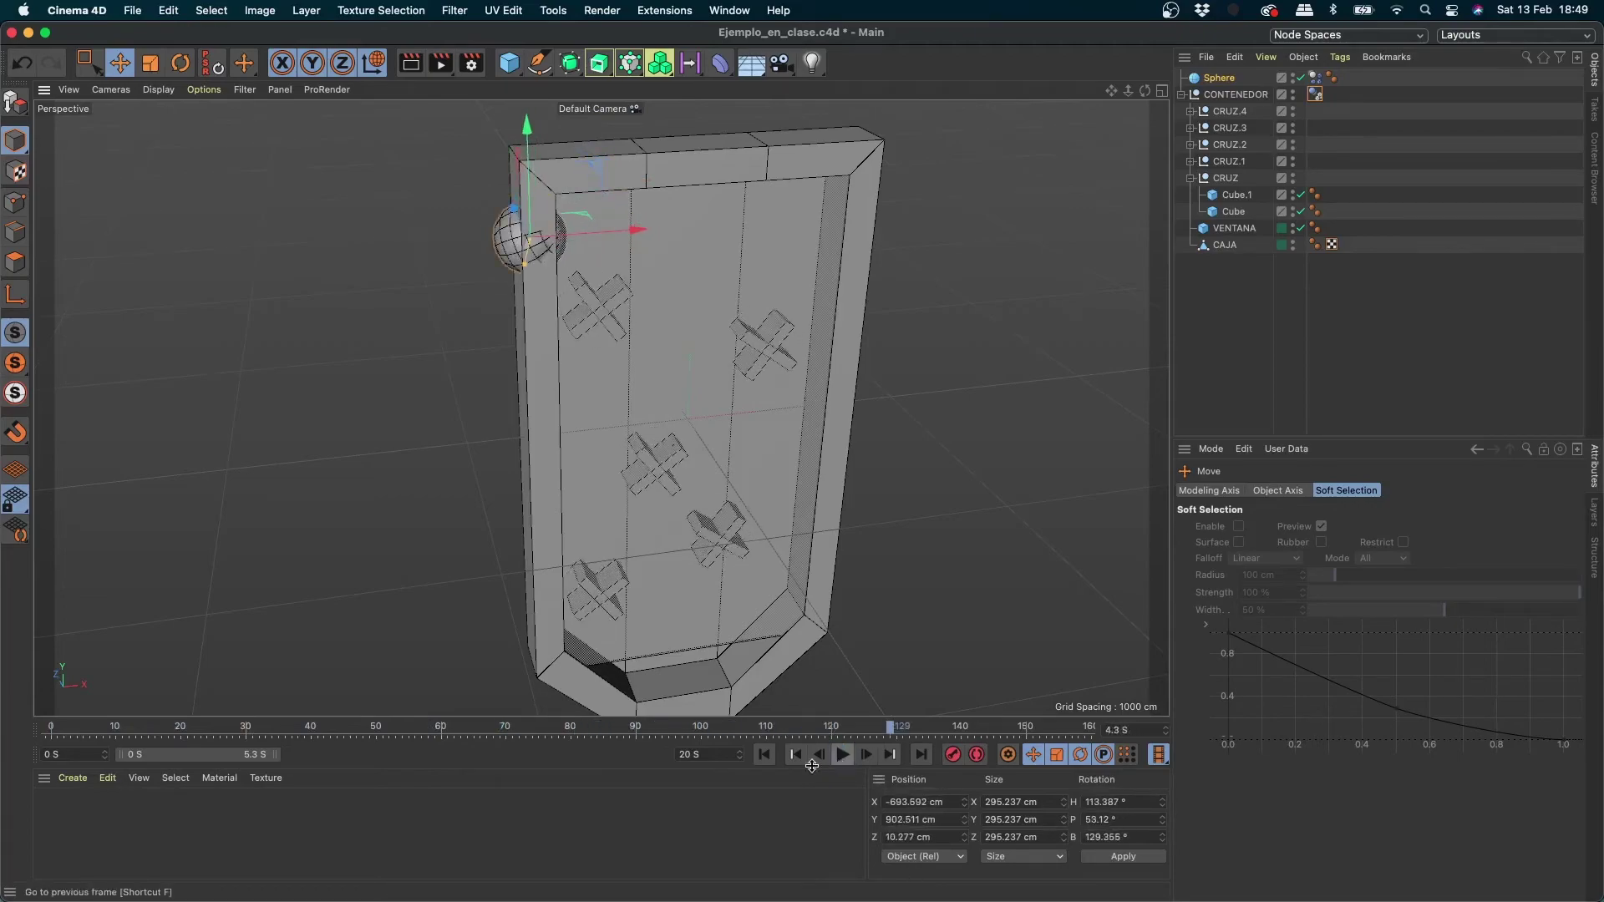
click(764, 754)
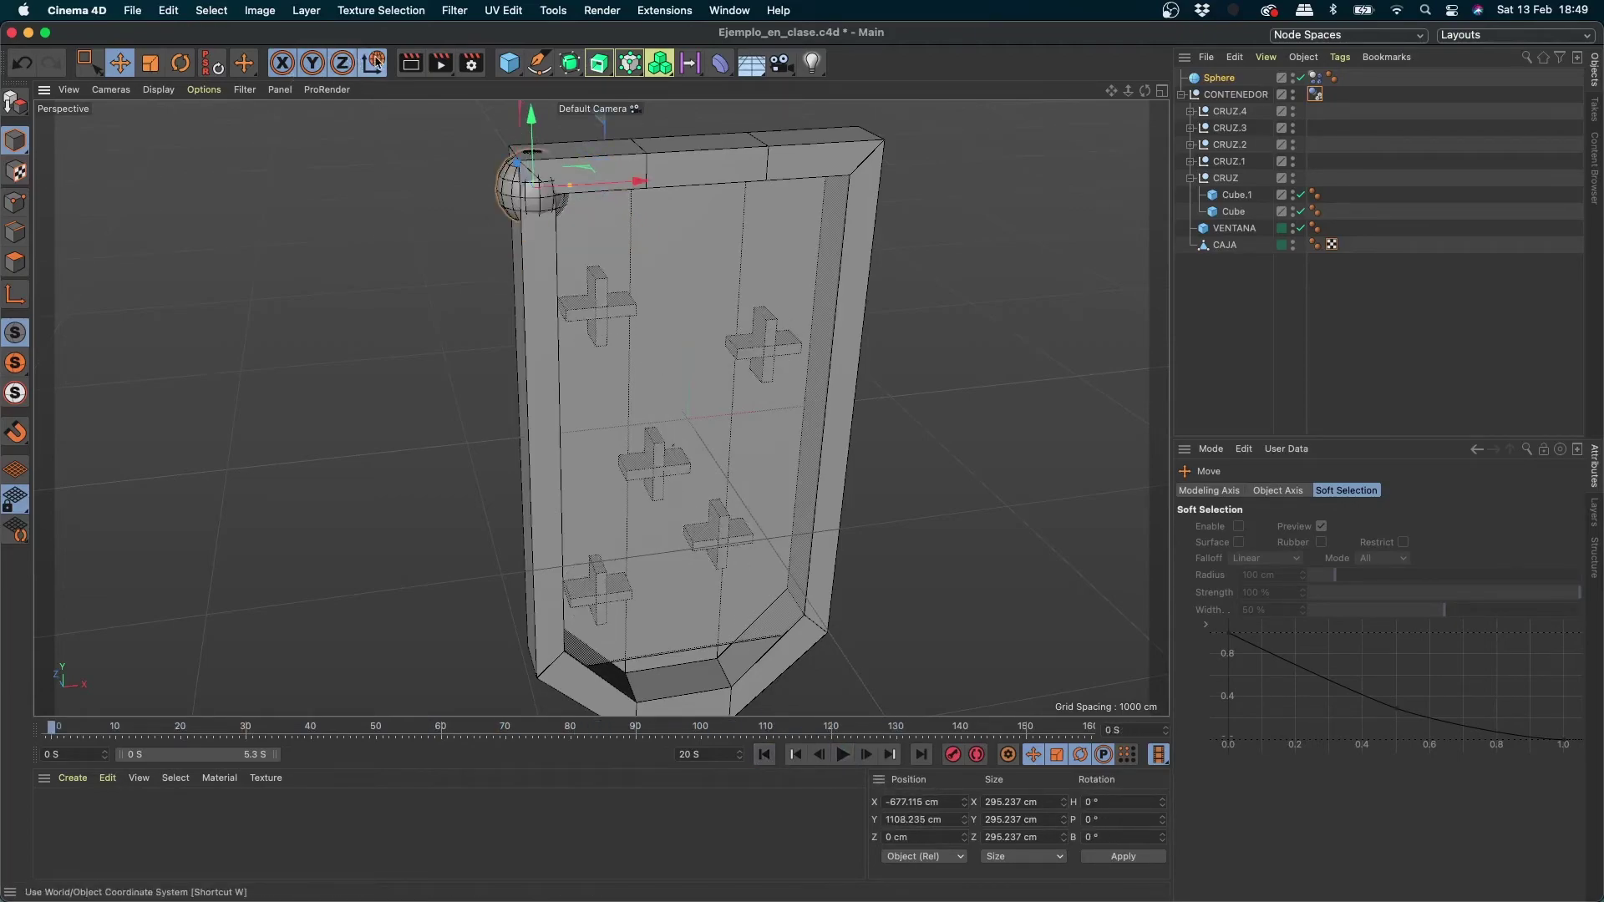
drag(530, 119, 532, 175)
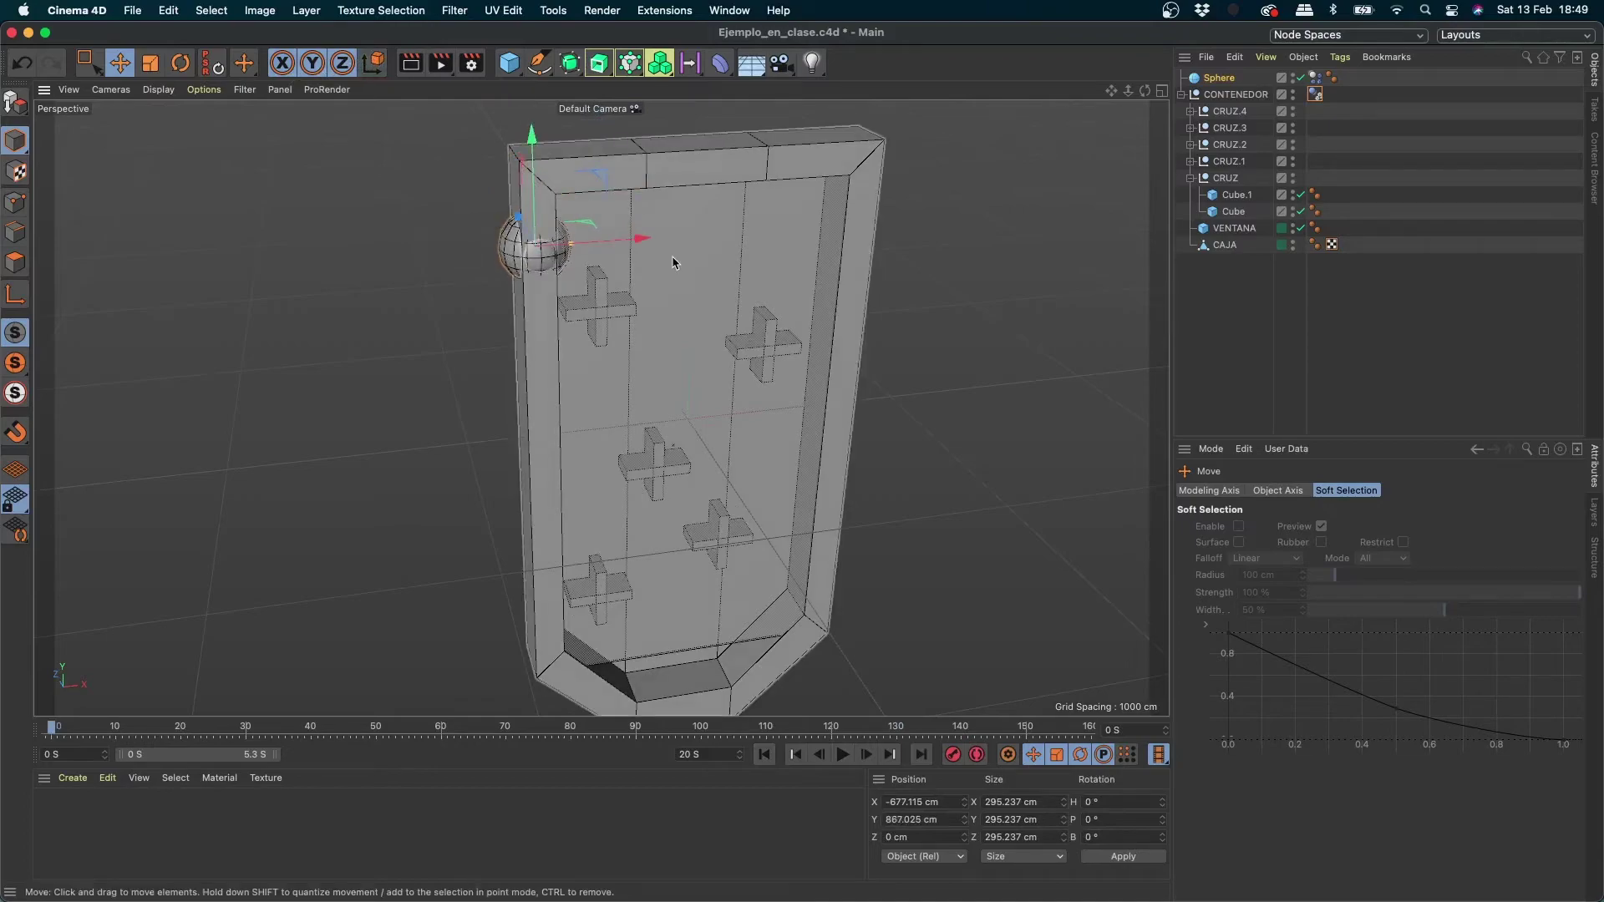
Step: Try to move the enlarged Sphere into the container, to about X -402 cm and Z -65 cm
mouse_move(667, 243)
mouse_down()
mouse_move(696, 238)
mouse_move(681, 267)
mouse_up()
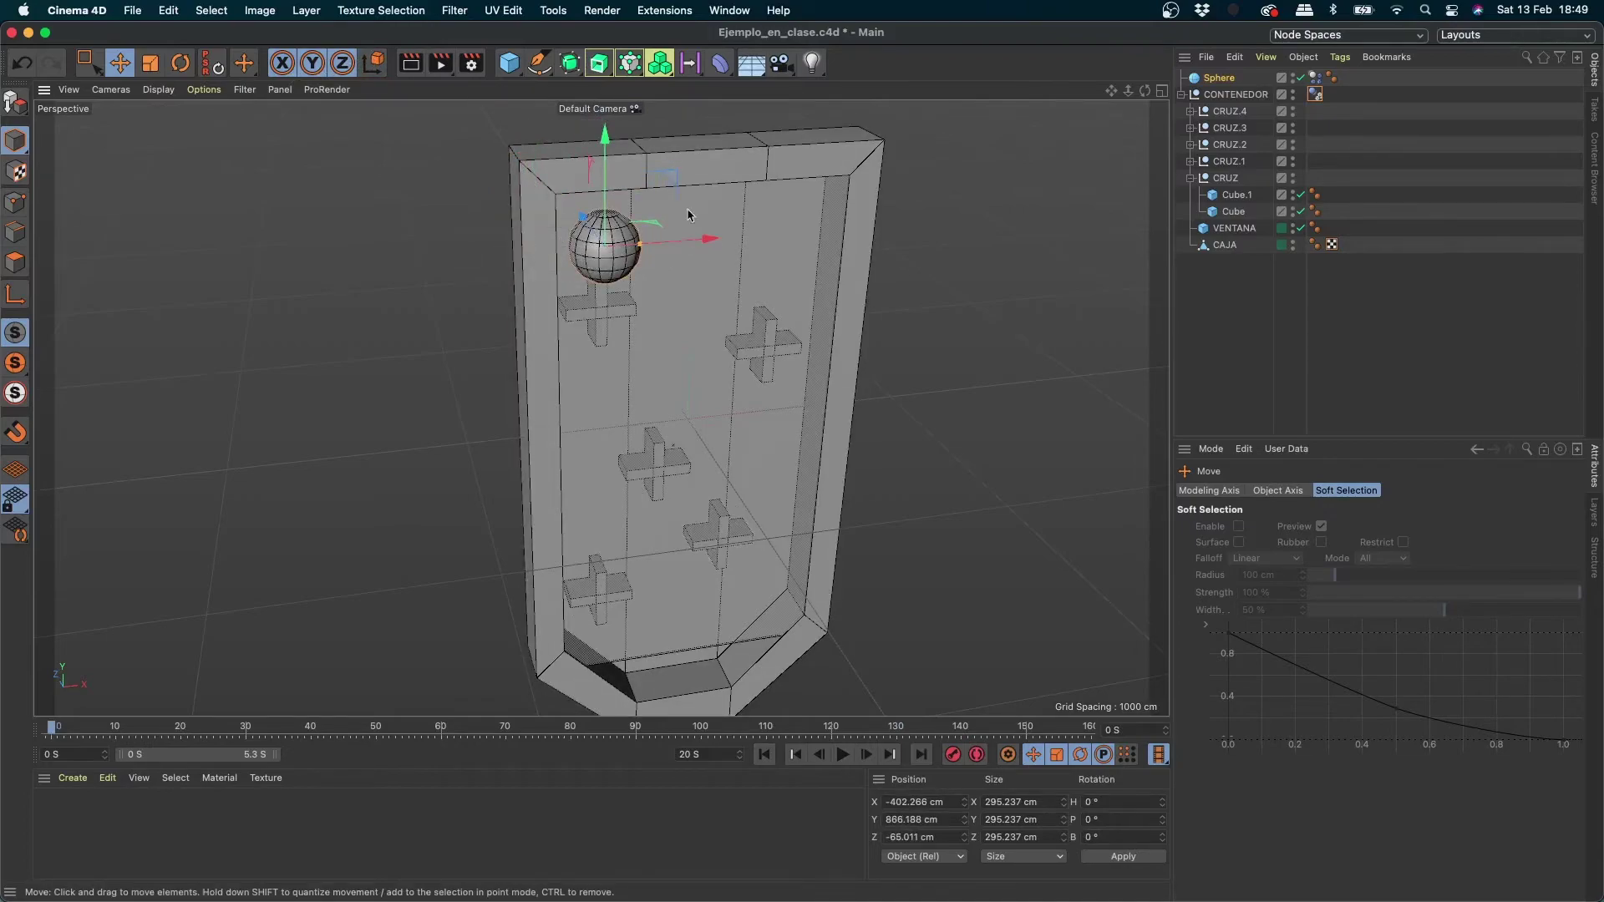
scroll(738, 189, up, 3)
alt+drag(738, 189, 601, 237)
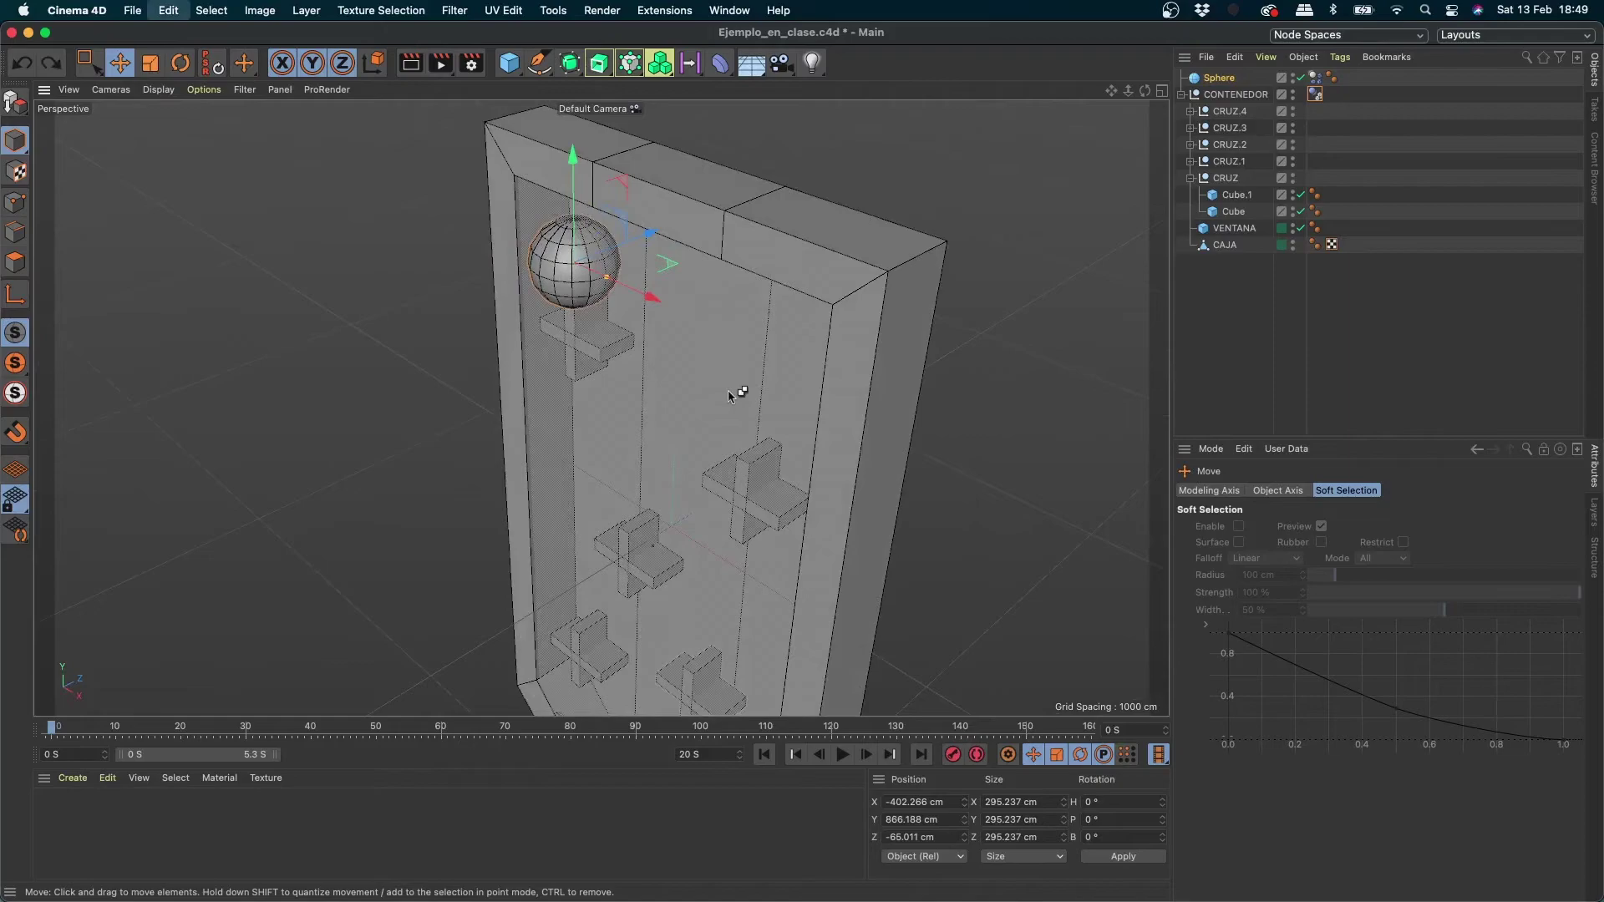
Step: Undo the recent Sphere moves and its enlargement, and return the simulation to the first frame
key(super+z)
key(super+z)
key(super+z)
key(super+z)
key(super+z)
key(super+z)
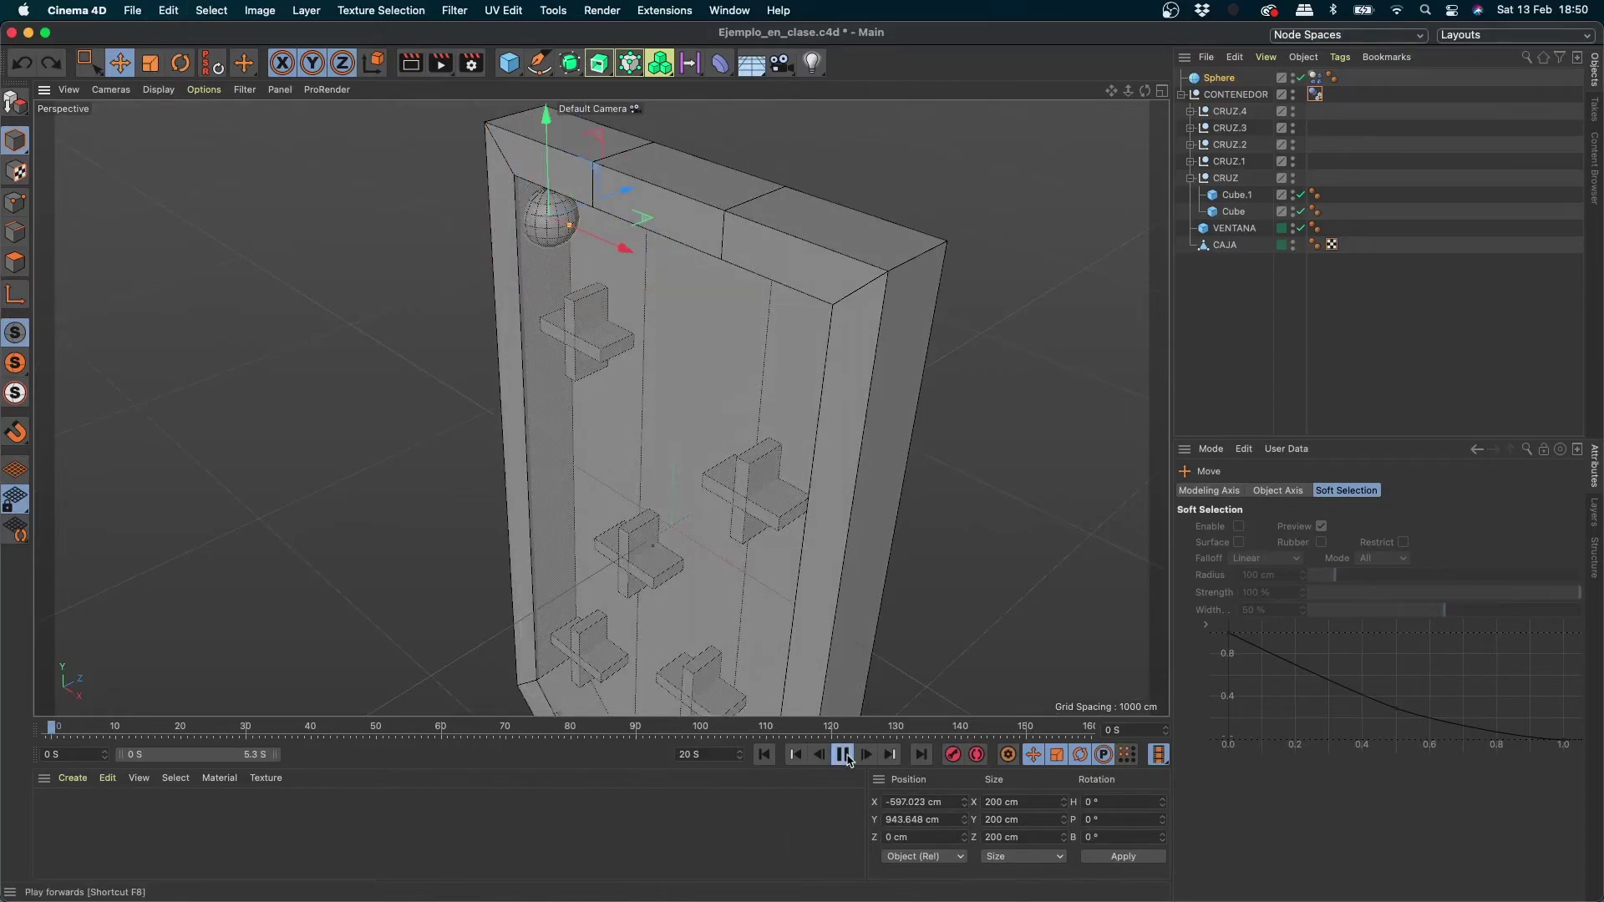
click(765, 757)
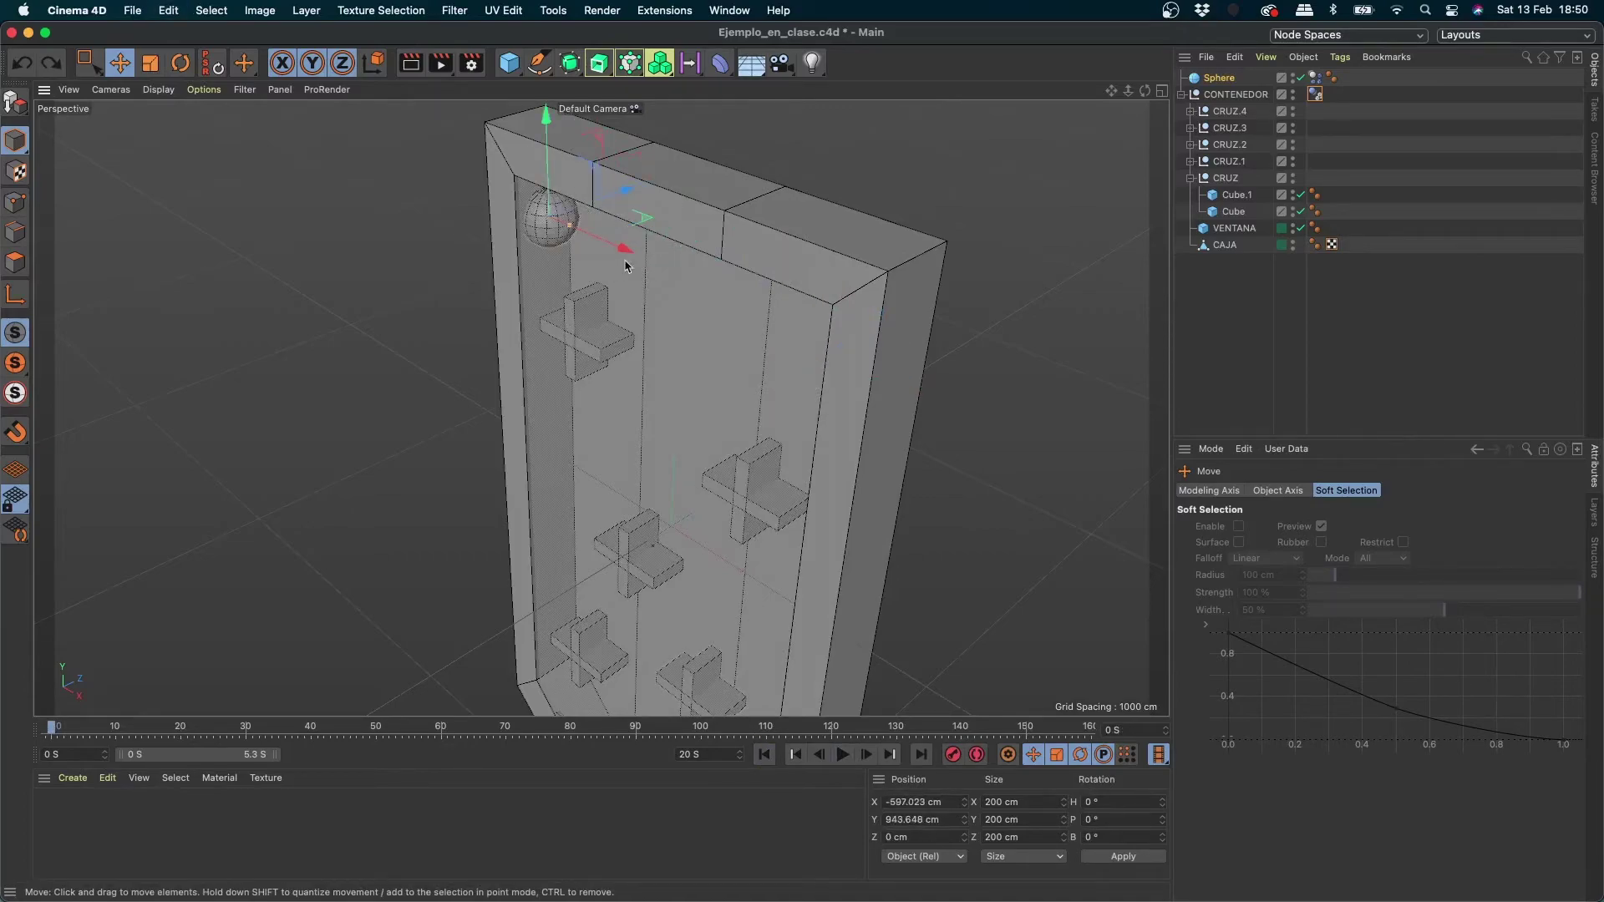
Step: Move the Sphere inside the container above the uppermost cross, to about X -353 cm and Y 880 cm
drag(622, 248, 674, 271)
drag(603, 160, 605, 185)
alt+drag(669, 409, 764, 359)
scroll(669, 411, down, 3)
Step: Play the simulation, extending the timeline's preview range to 20 s, and stop the playback
click(842, 755)
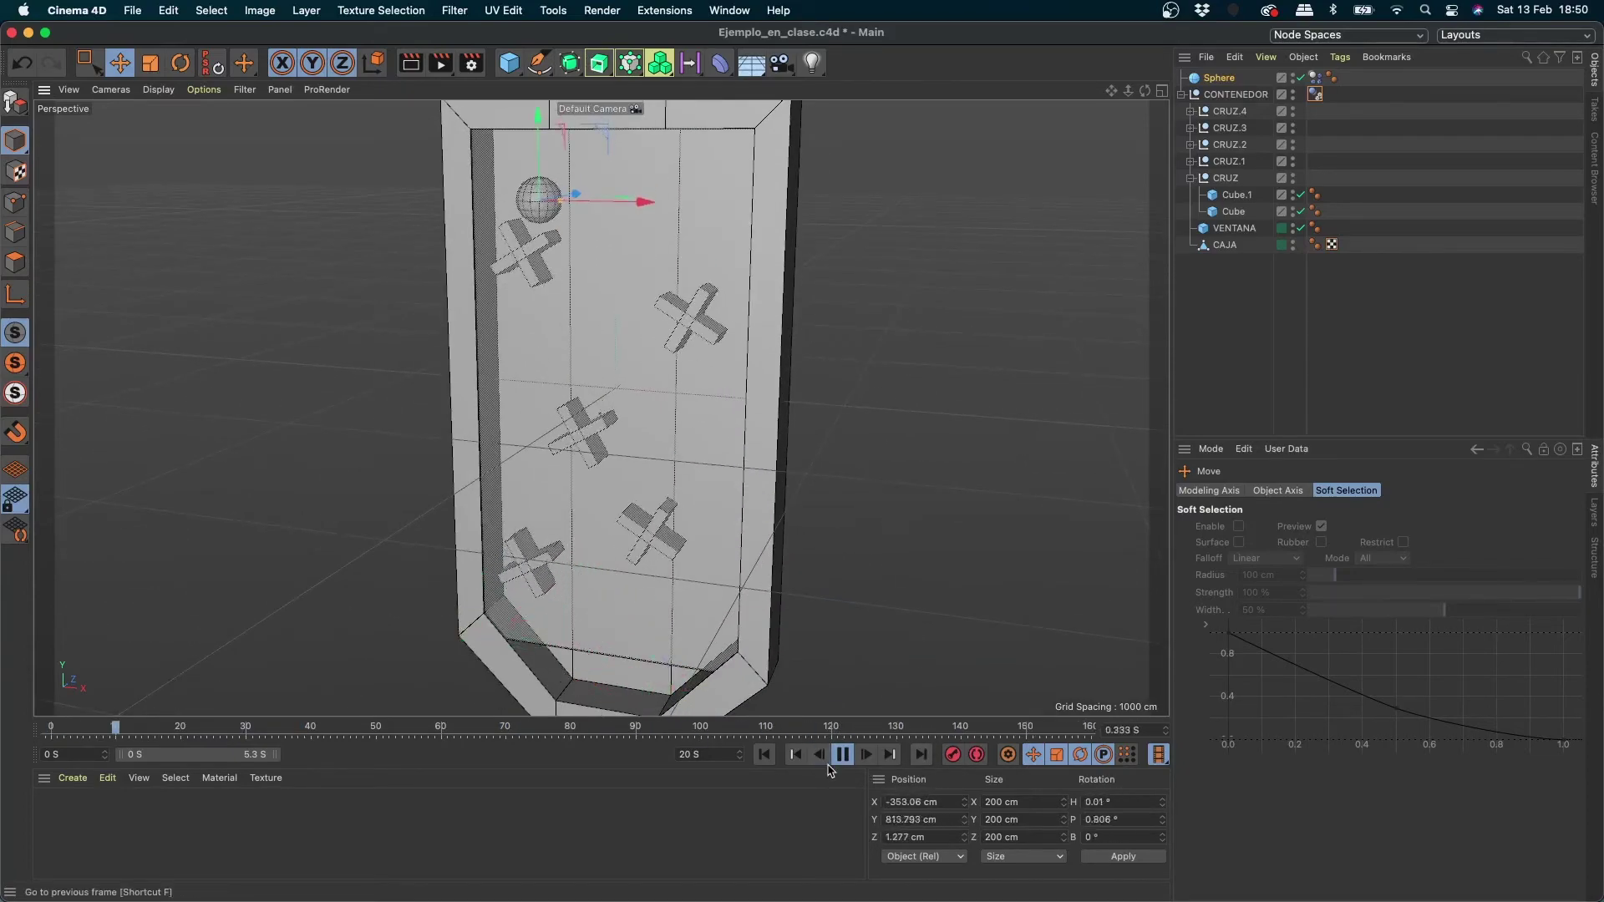
drag(274, 754, 708, 755)
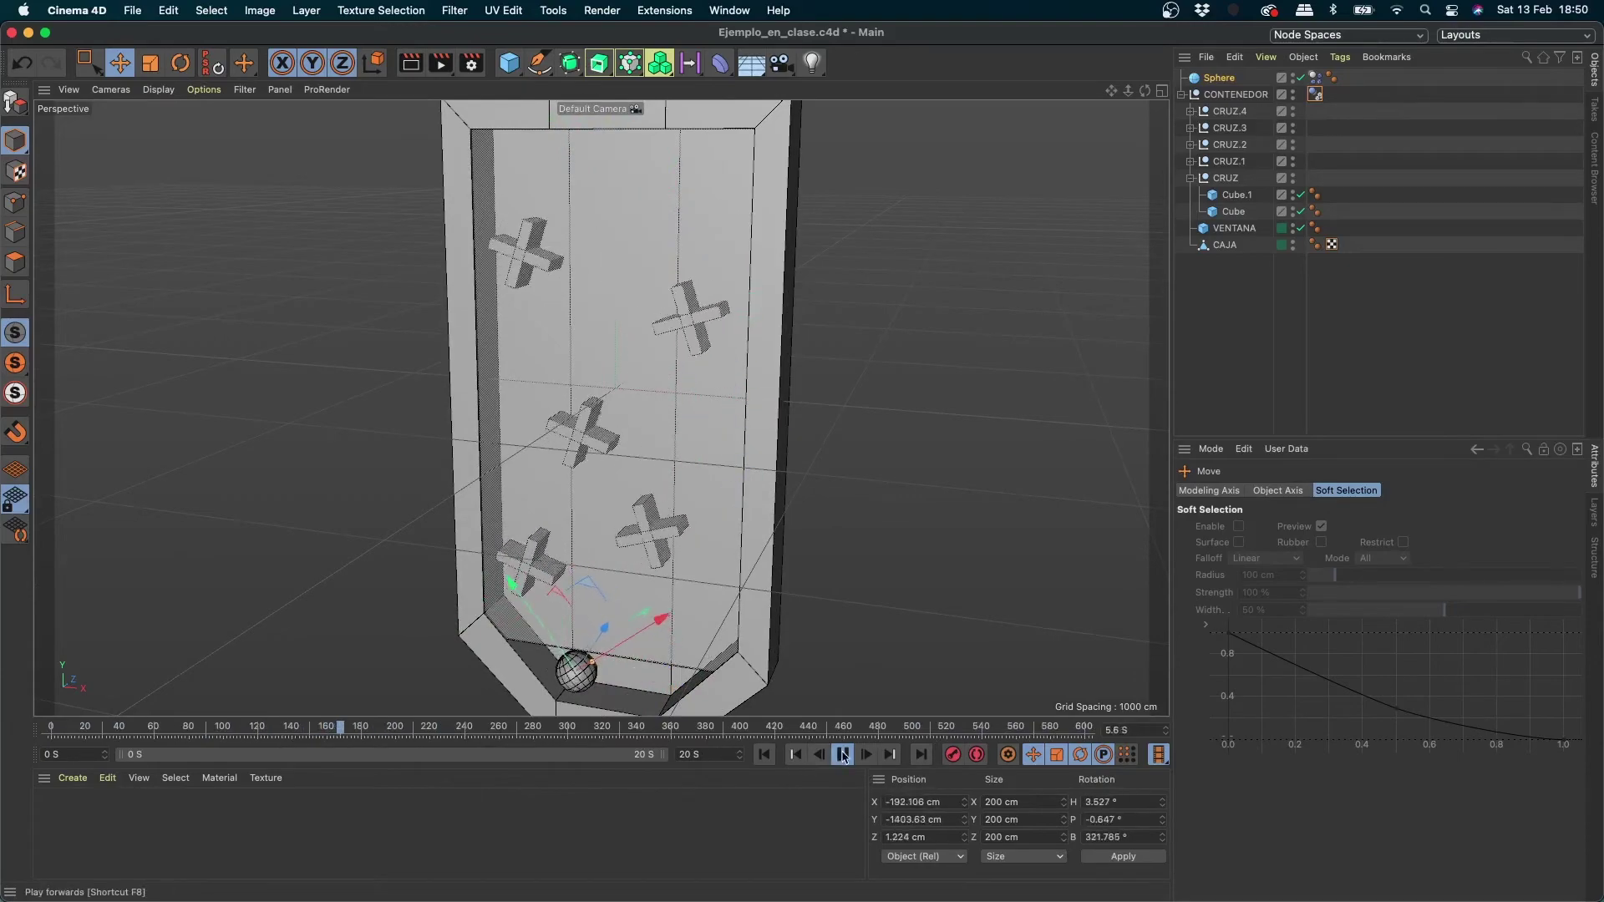
click(842, 754)
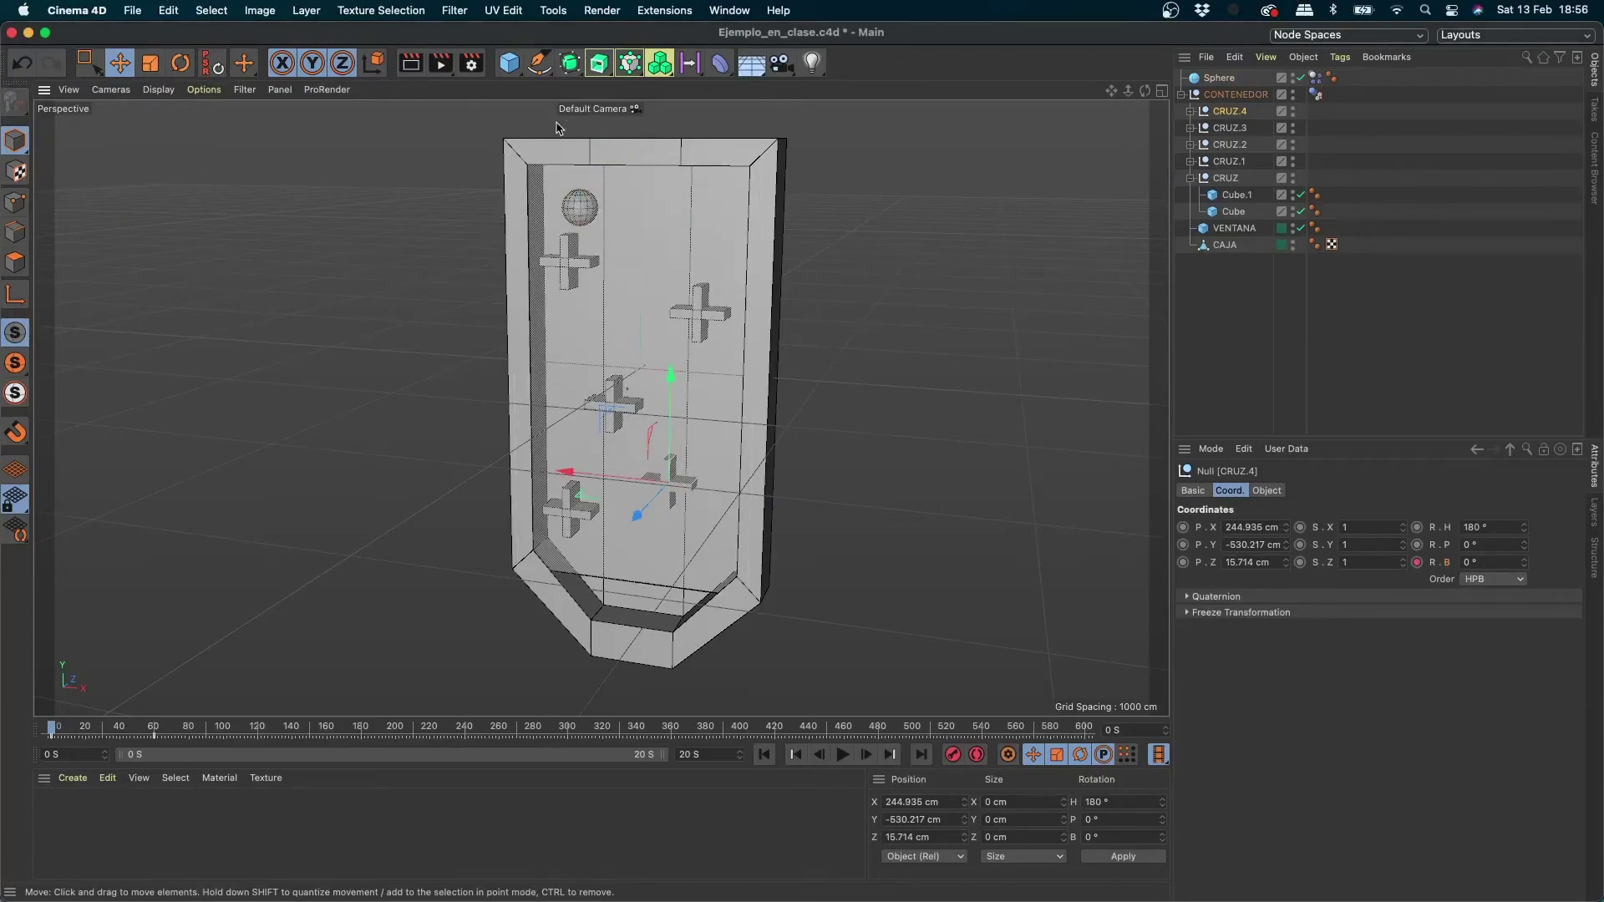
Step: Check the dynamics tag settings of CONTENEDOR and the Sphere, and collapse the CONTENEDOR hierarchy
click(1316, 96)
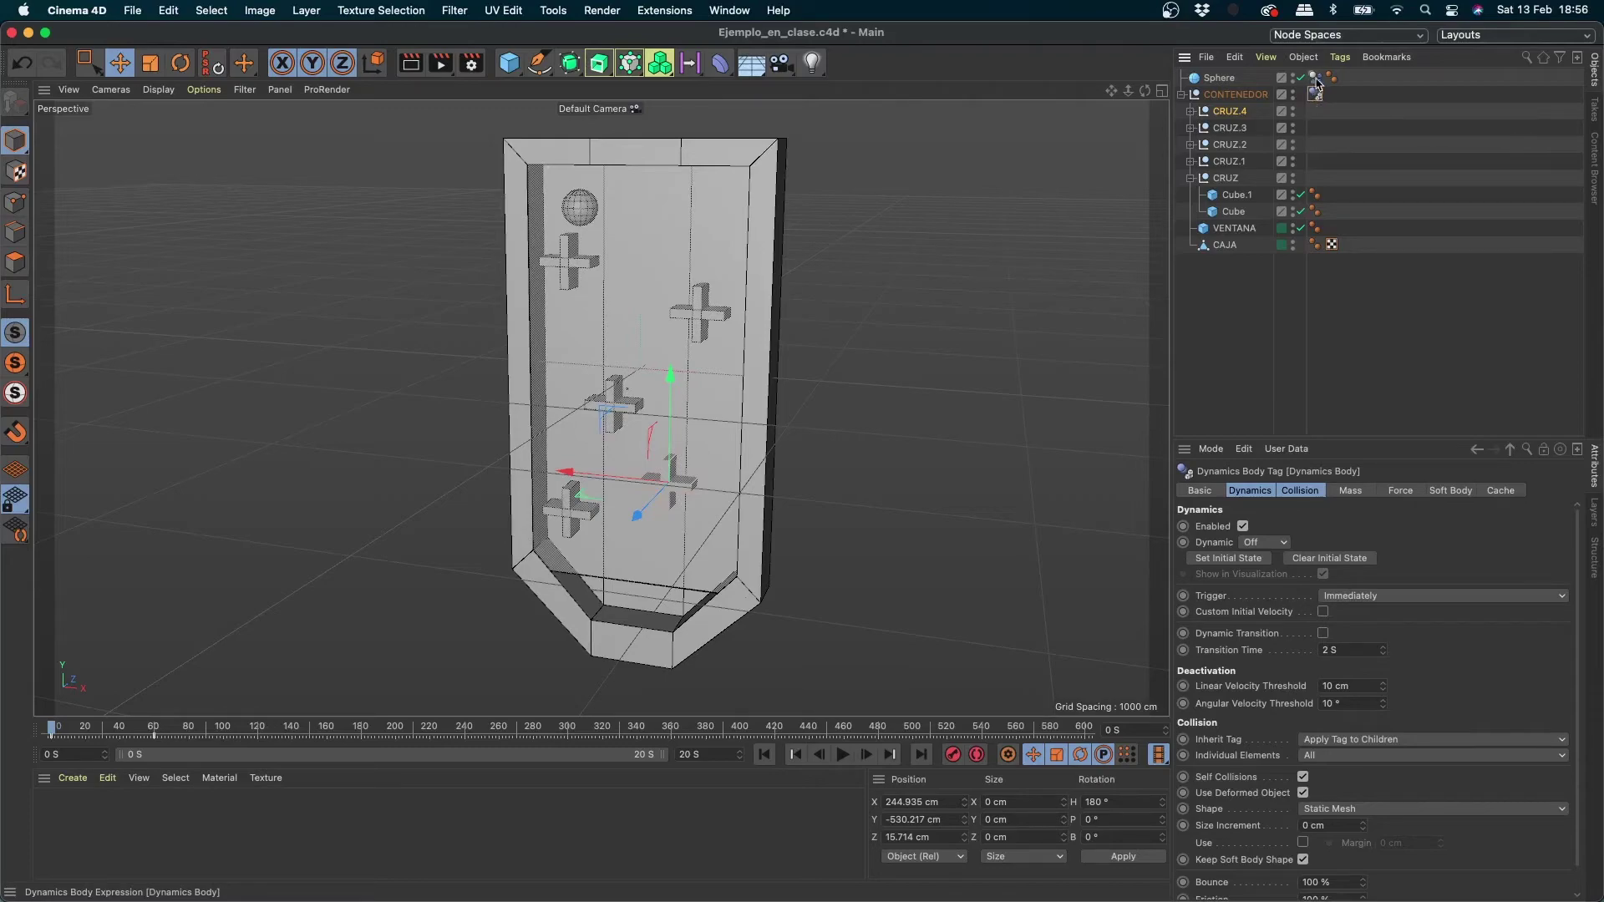
click(1316, 78)
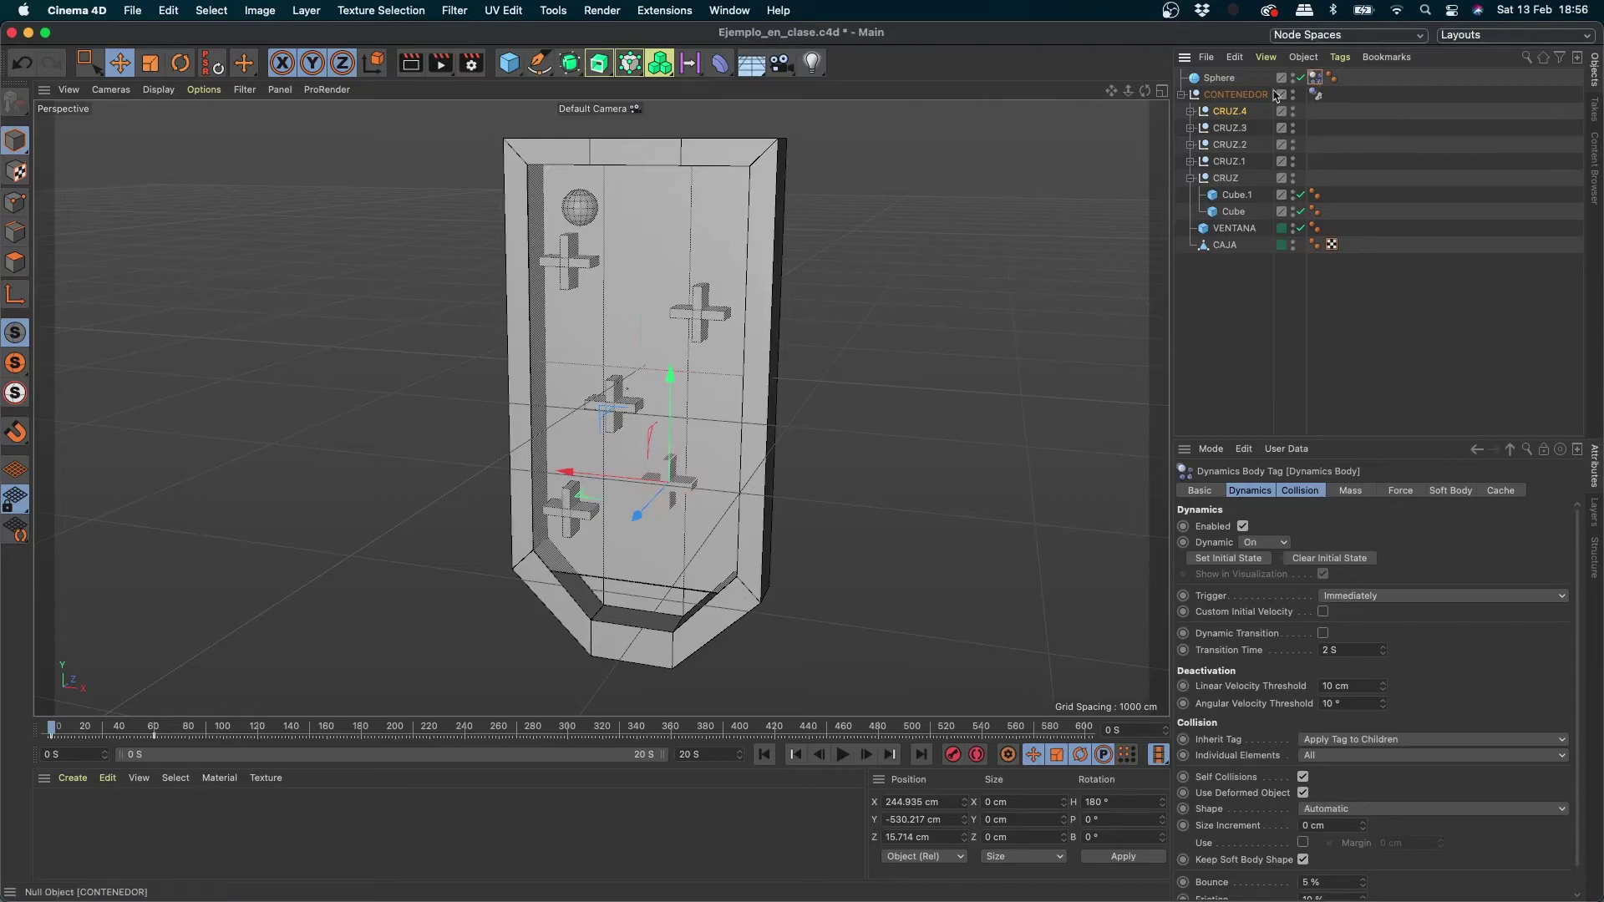
click(1181, 96)
Step: Play the simulation briefly and return to the first frame
click(840, 756)
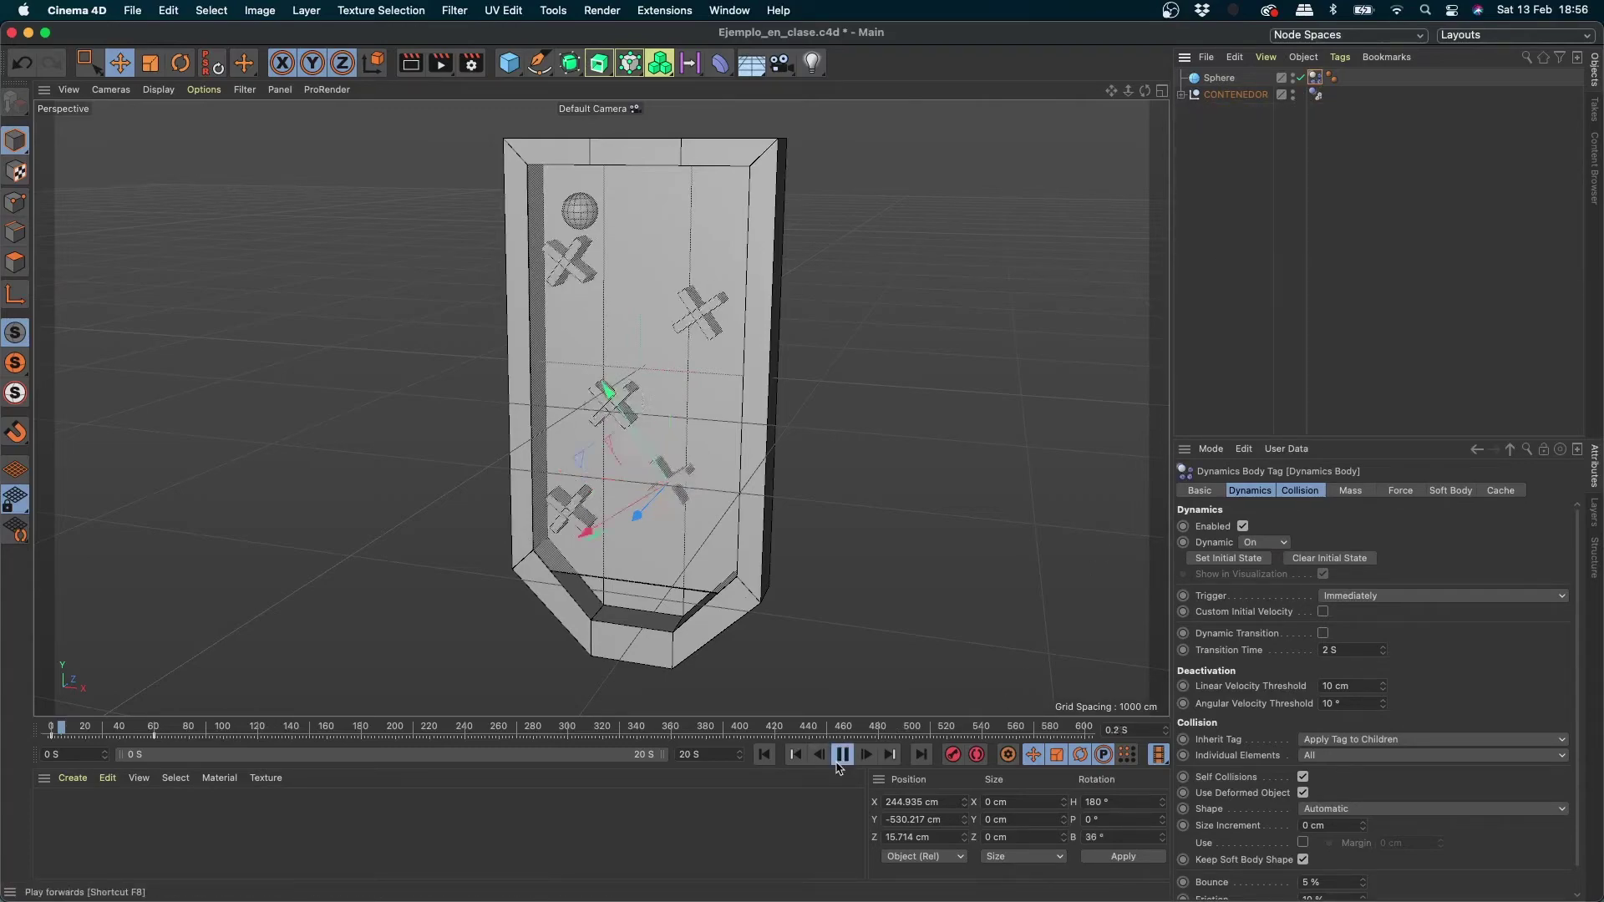
click(764, 755)
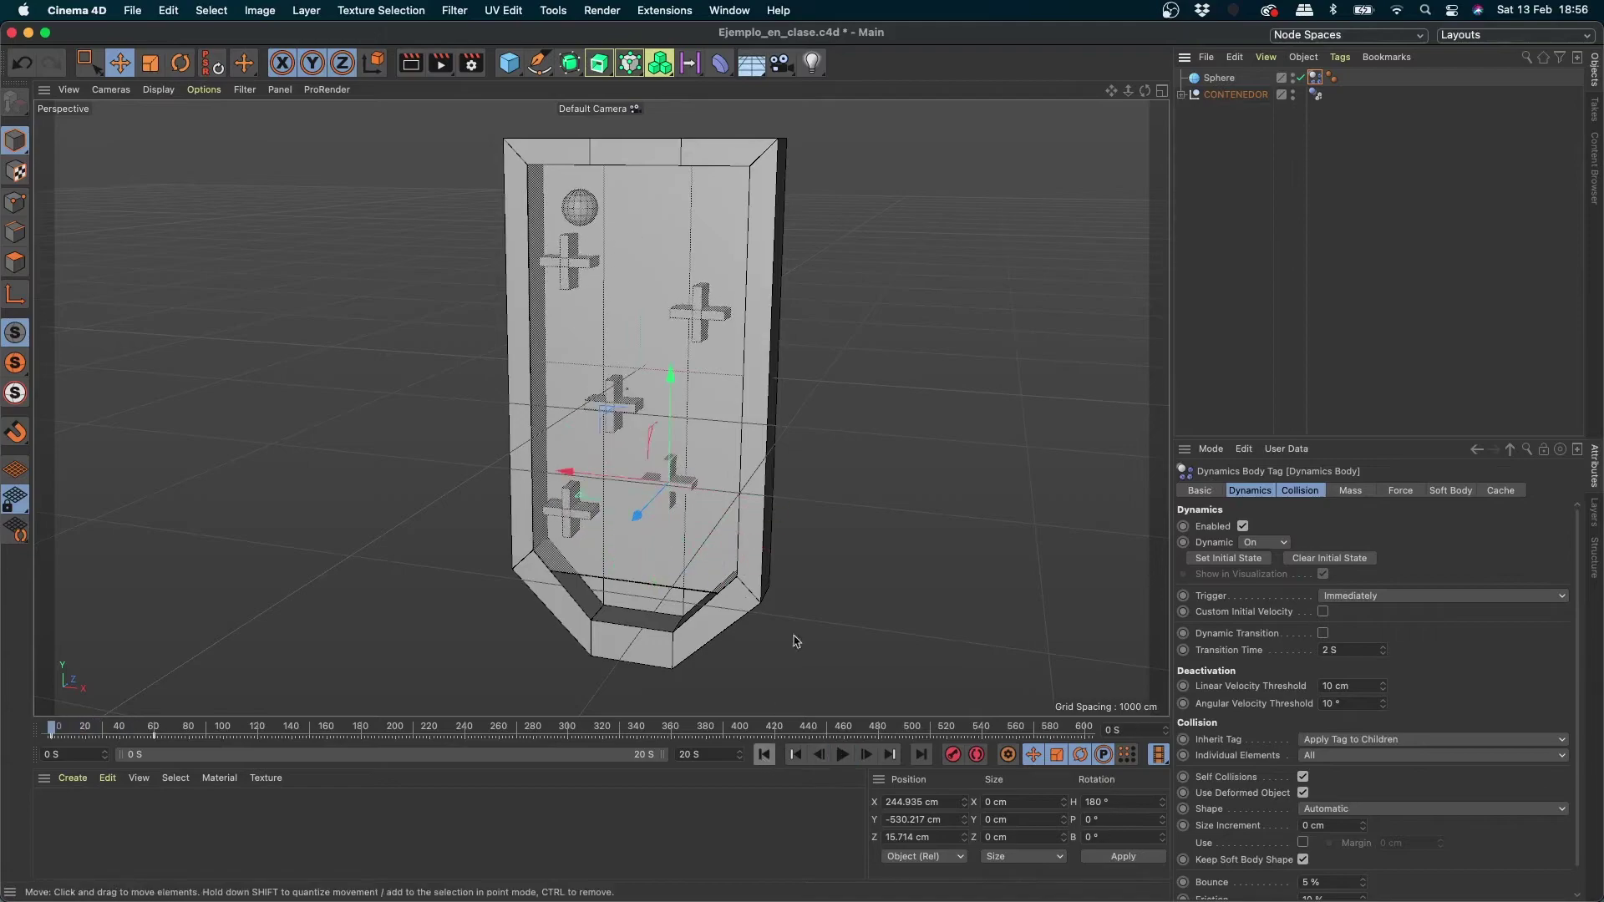
Step: In CONTENEDOR's dynamics tag, try a Size Increment of 1 cm and reset it to 0 cm
click(1316, 94)
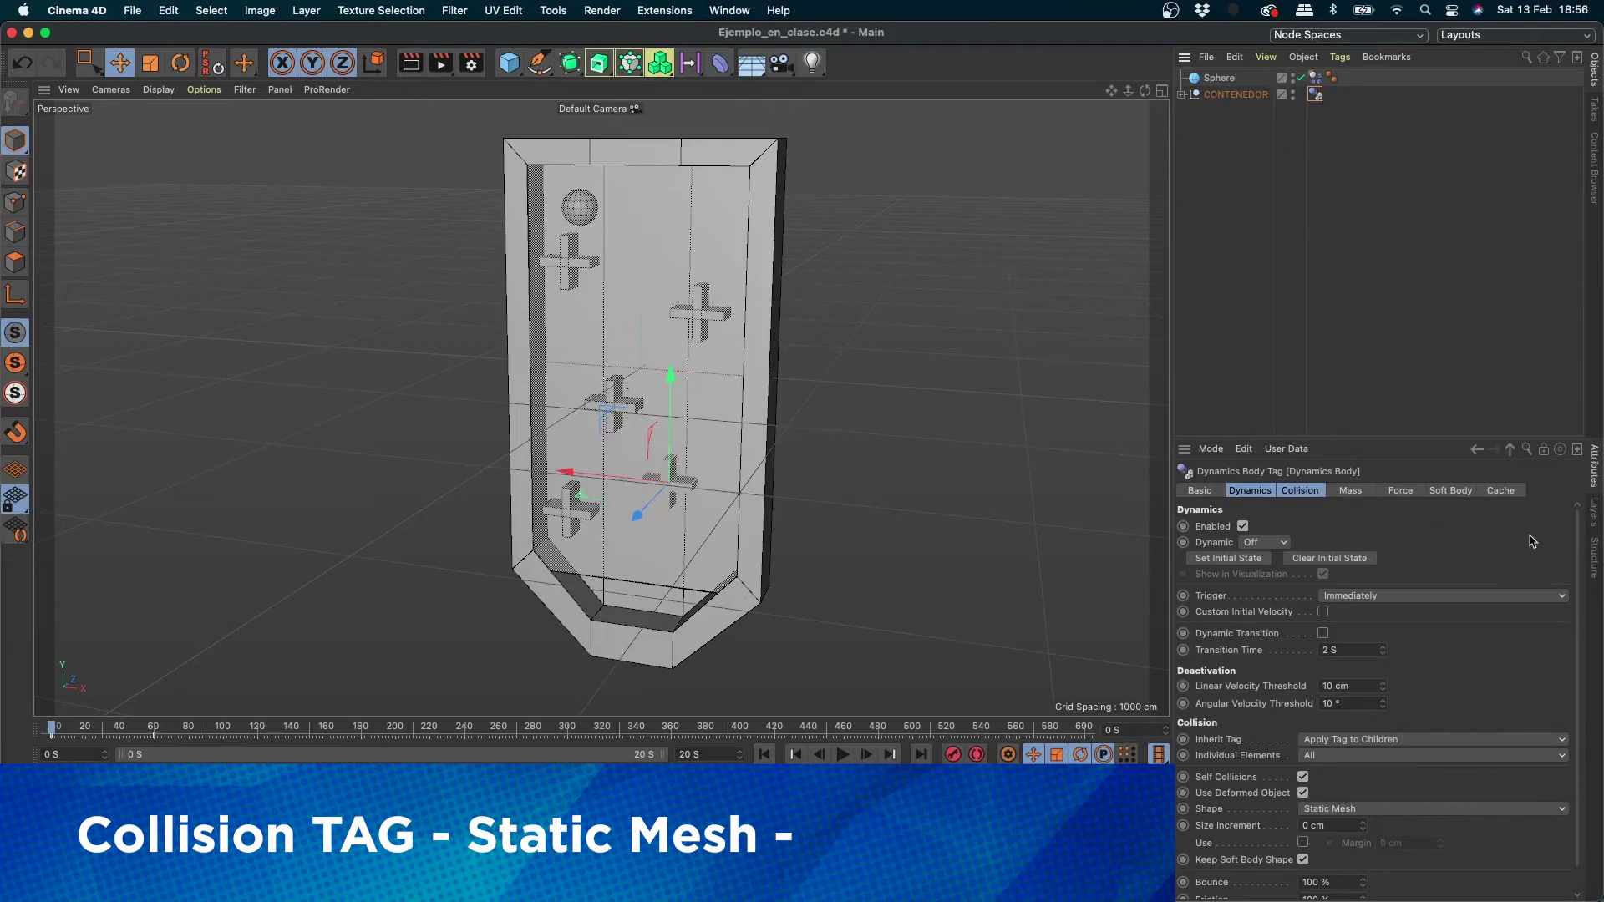
scroll(1577, 556, down, 2)
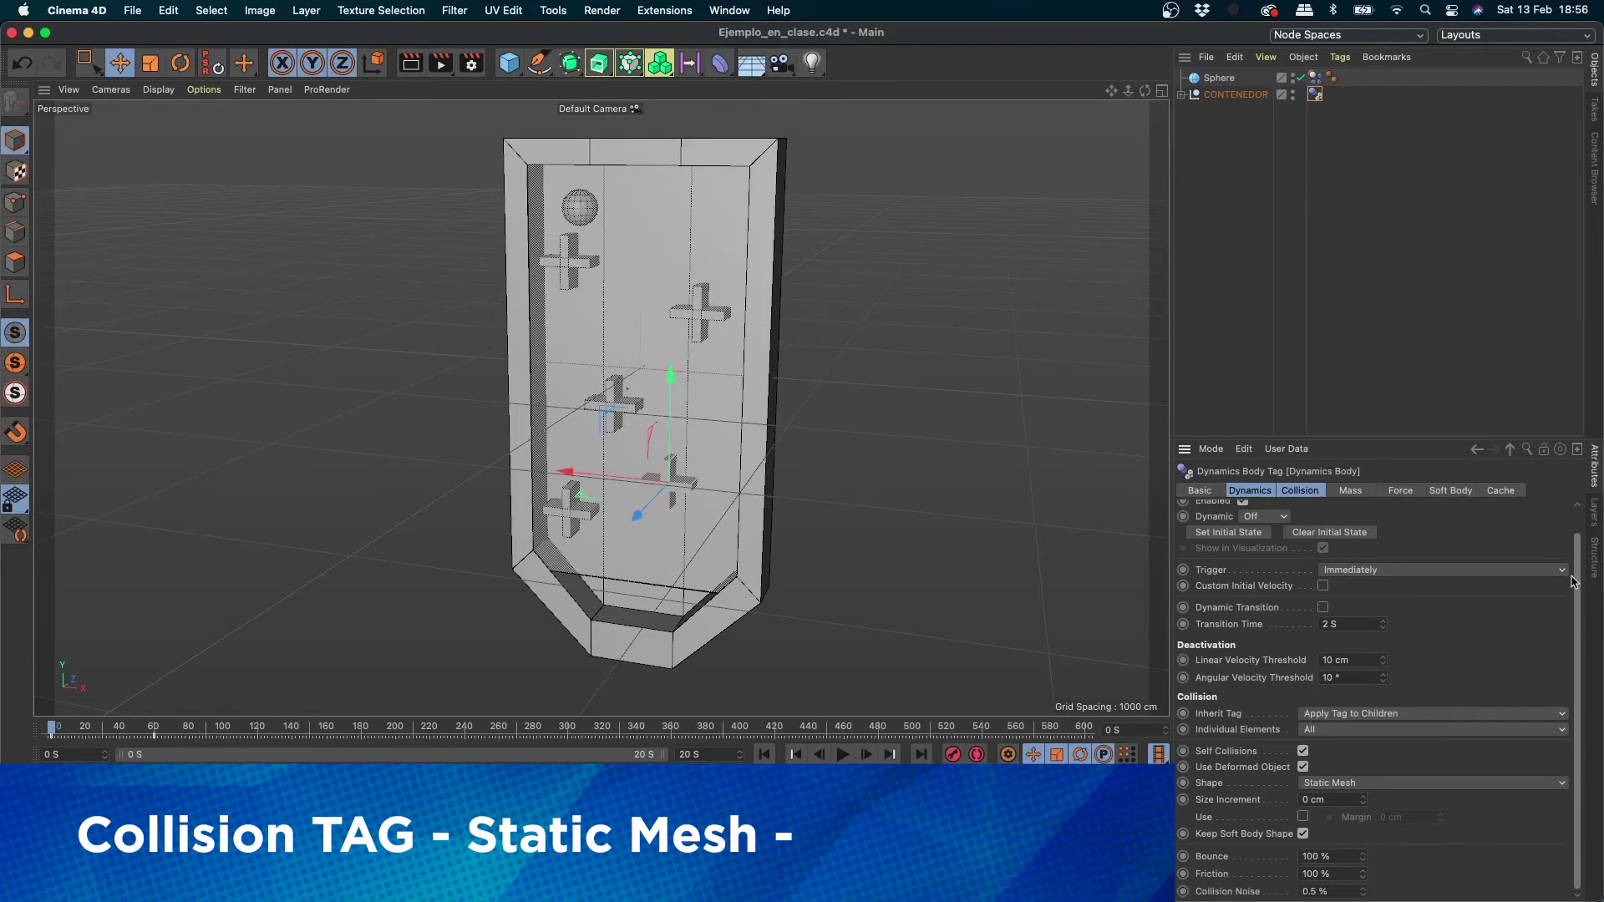
scroll(1569, 564, up, 2)
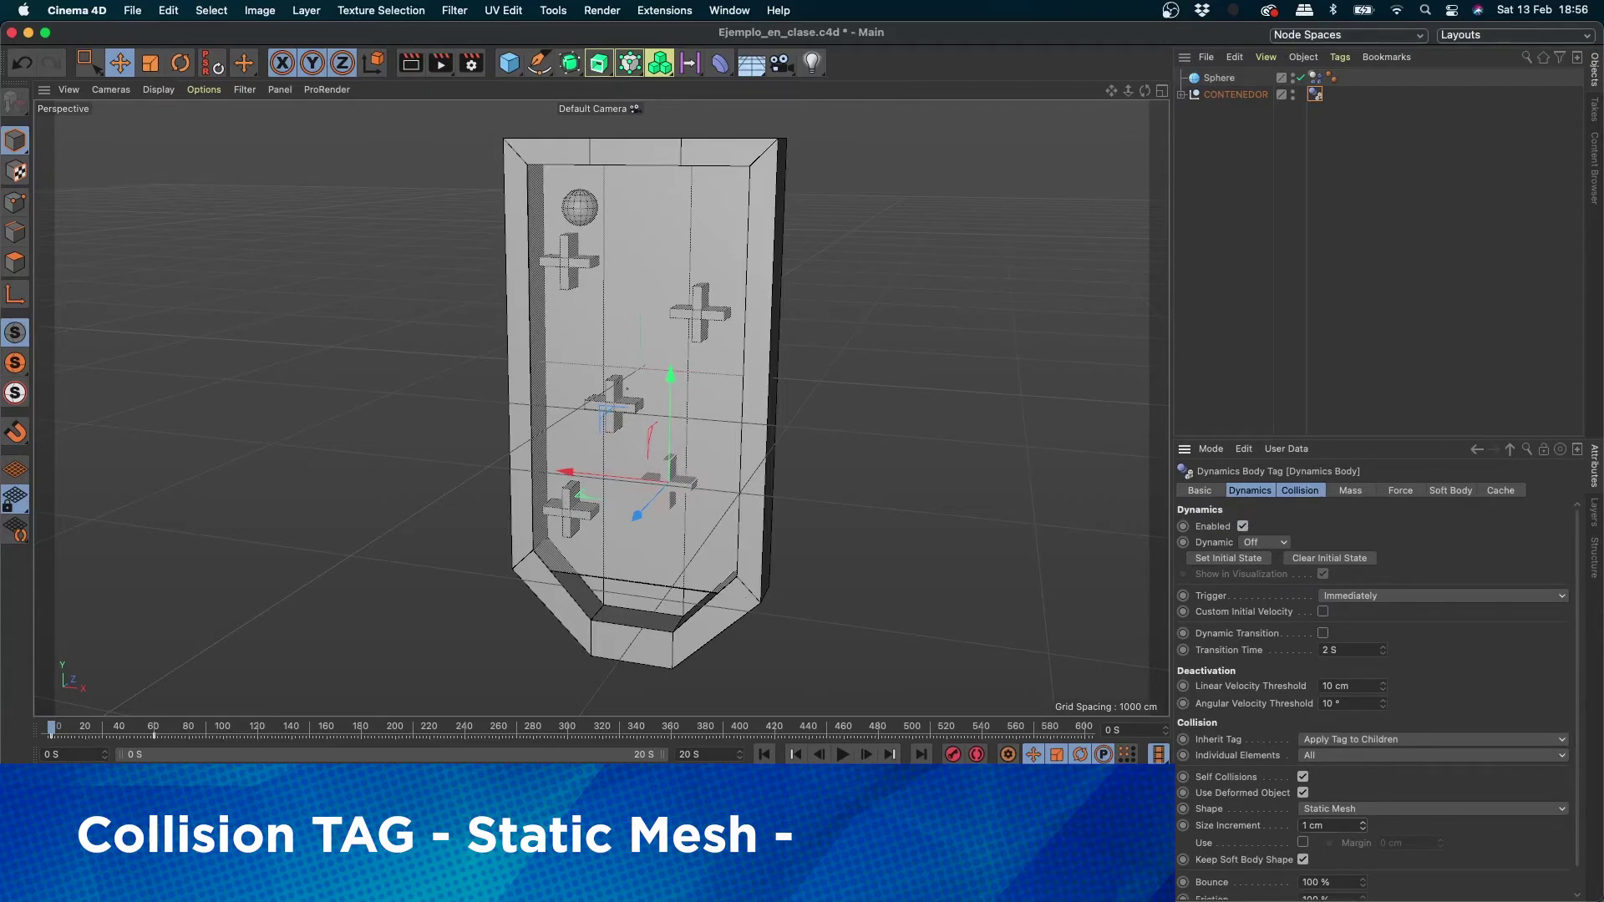
click(1362, 828)
Step: Play the simulation with the container's Static Mesh collision shape, stop it, and return to the first frame
click(843, 754)
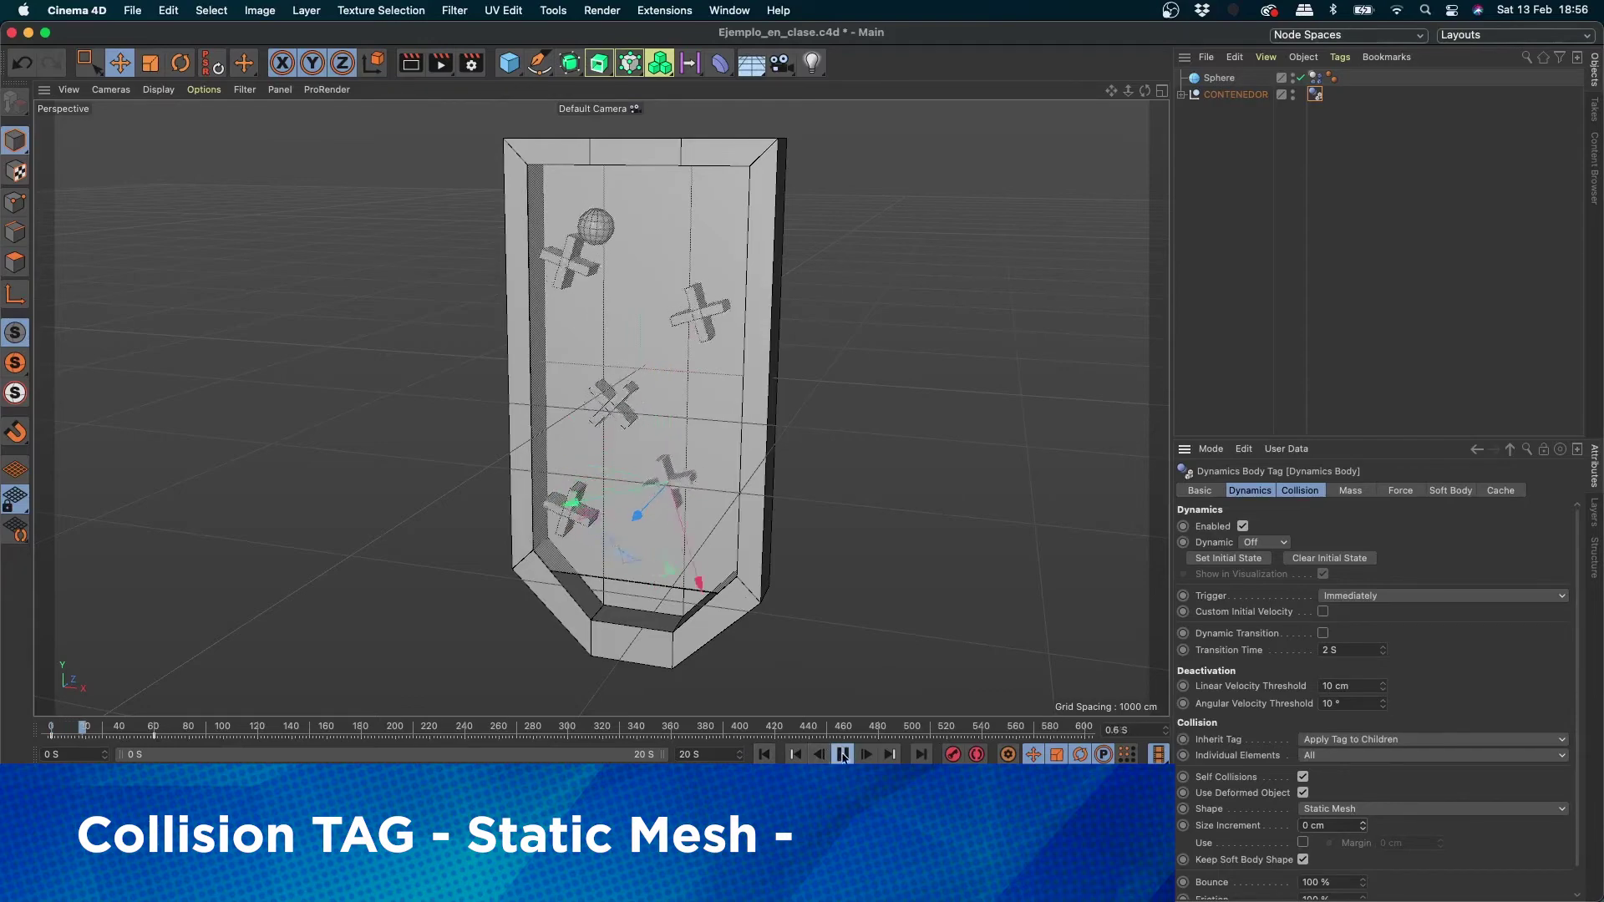
click(843, 755)
click(764, 755)
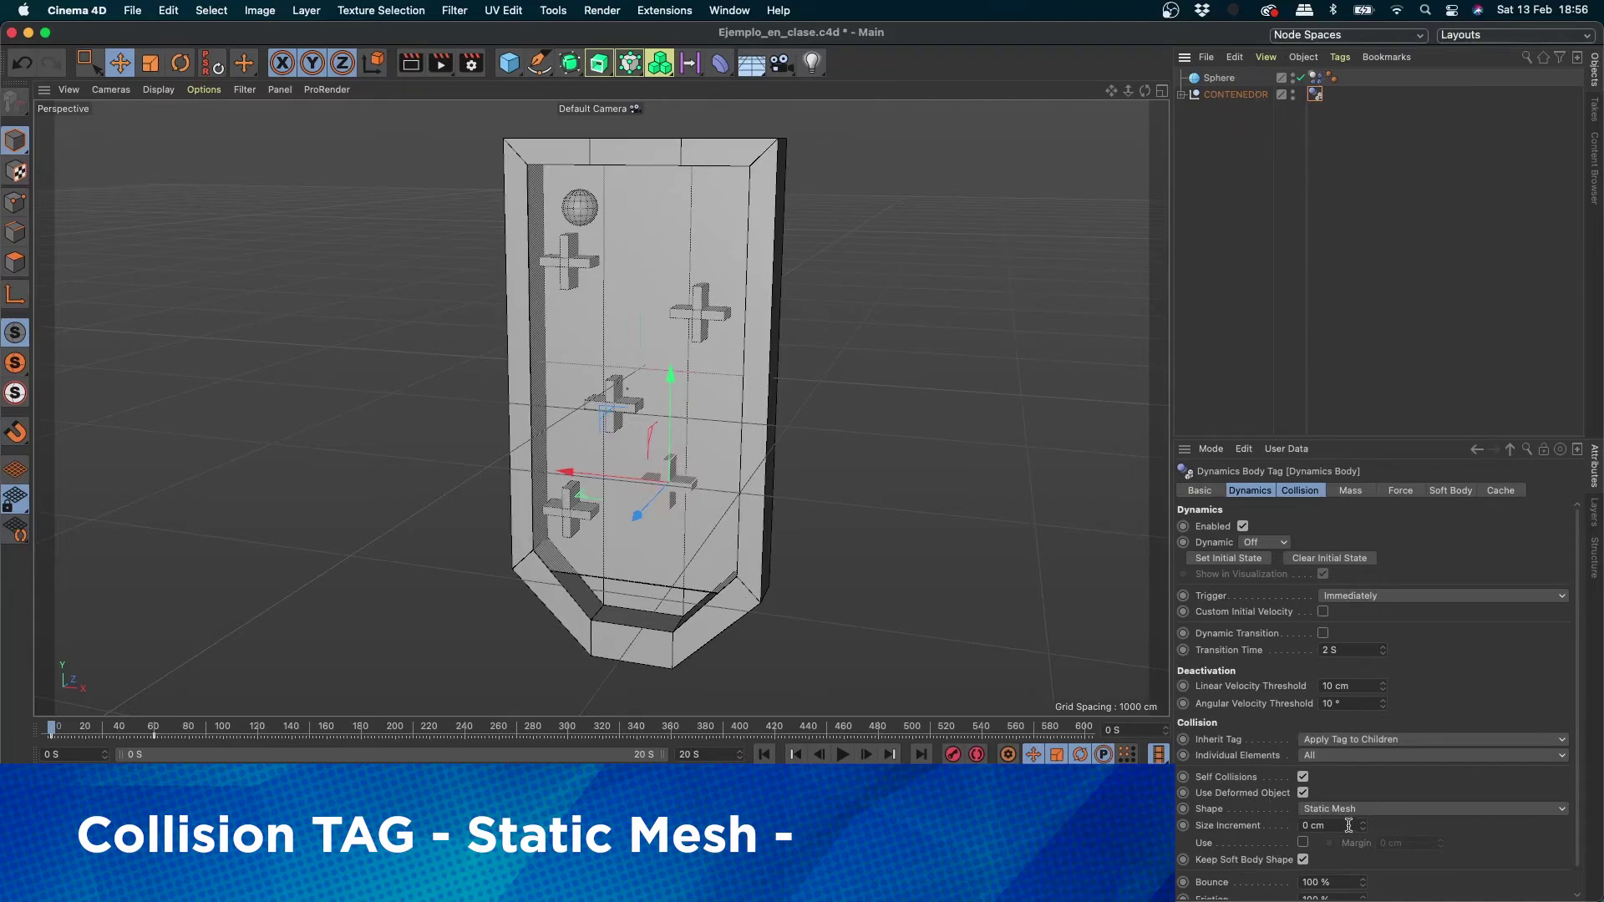
Step: Look through the available collision Shape options of CONTENEDOR's dynamics tag without changing the shape
click(1370, 810)
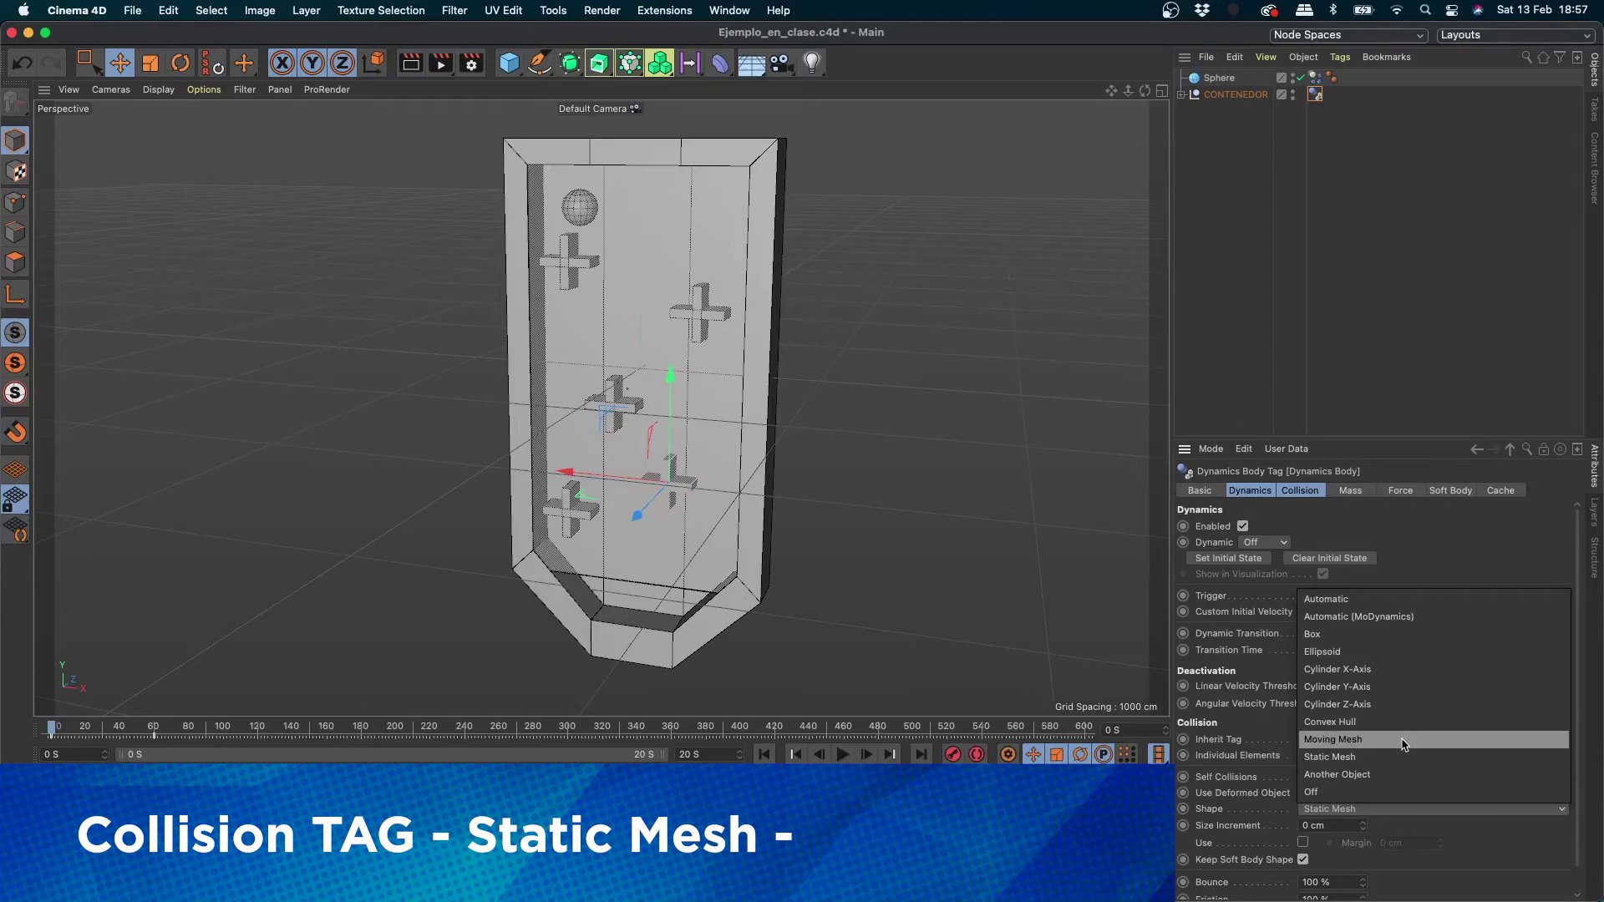
click(1527, 58)
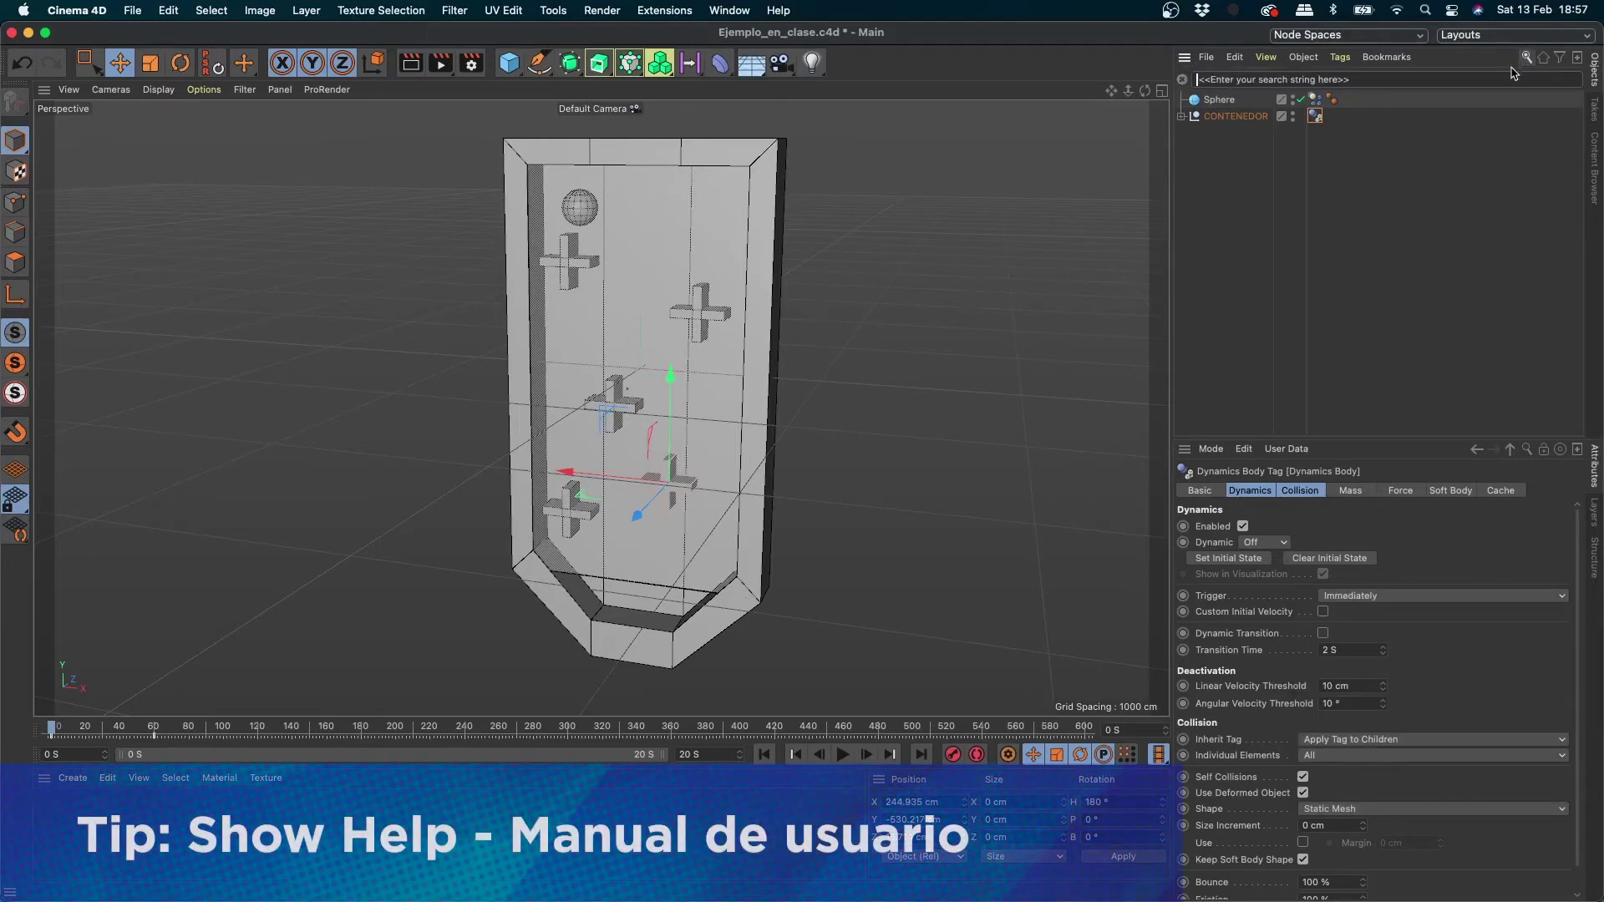
click(1527, 57)
Step: Open the program's help documentation and enlarge its window
click(778, 10)
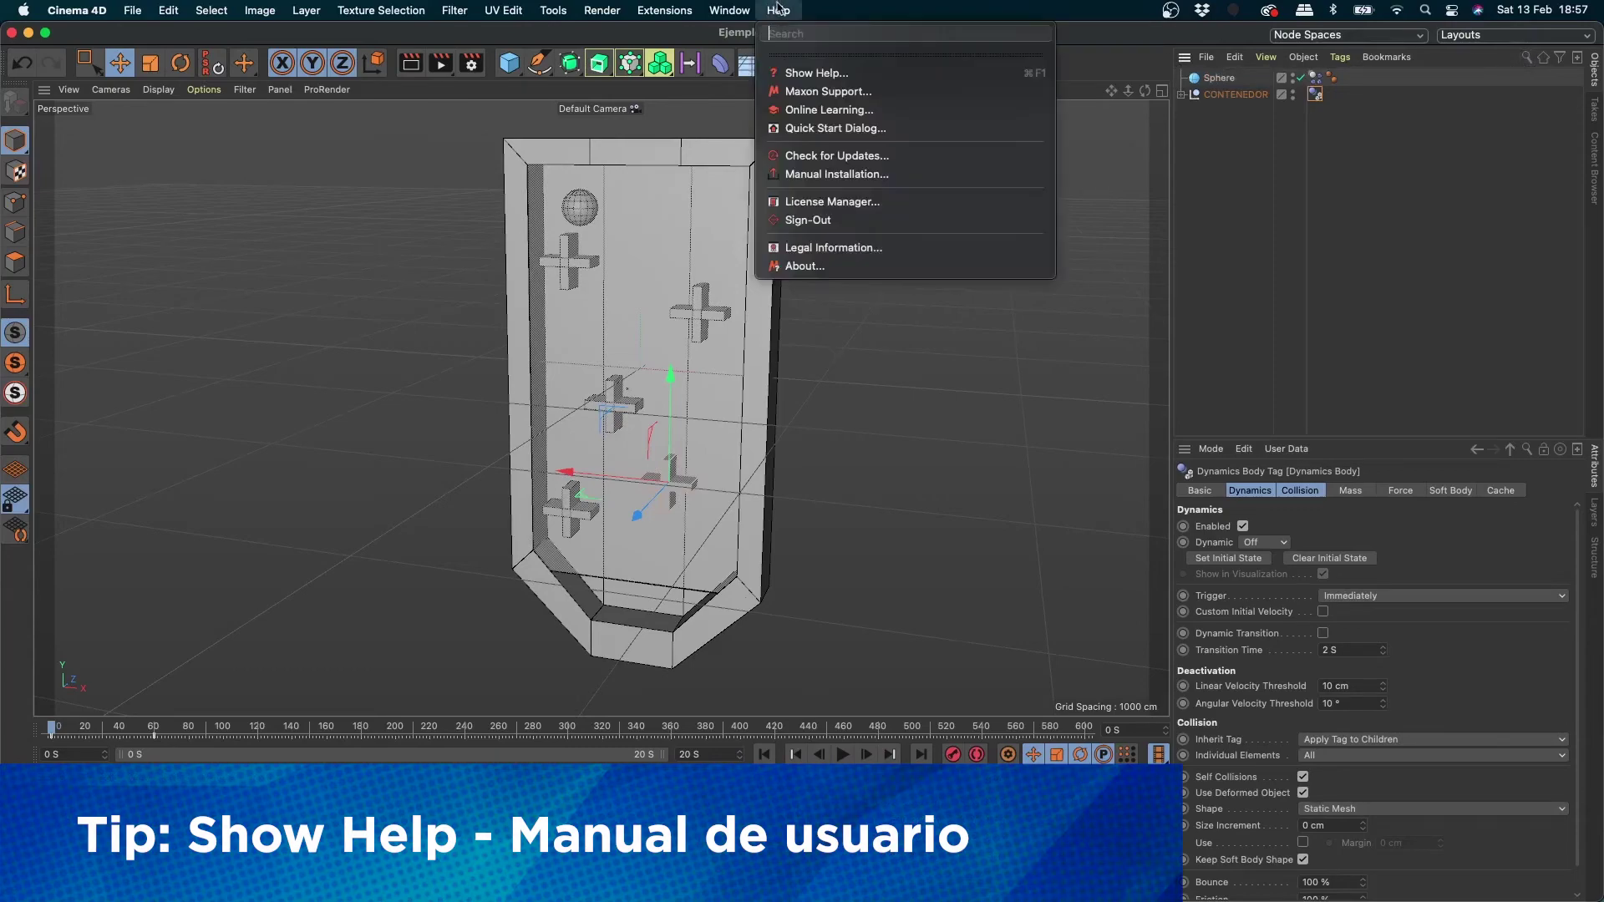
click(799, 43)
click(778, 11)
click(783, 40)
click(783, 15)
click(780, 12)
click(776, 8)
mouse_move(733, 4)
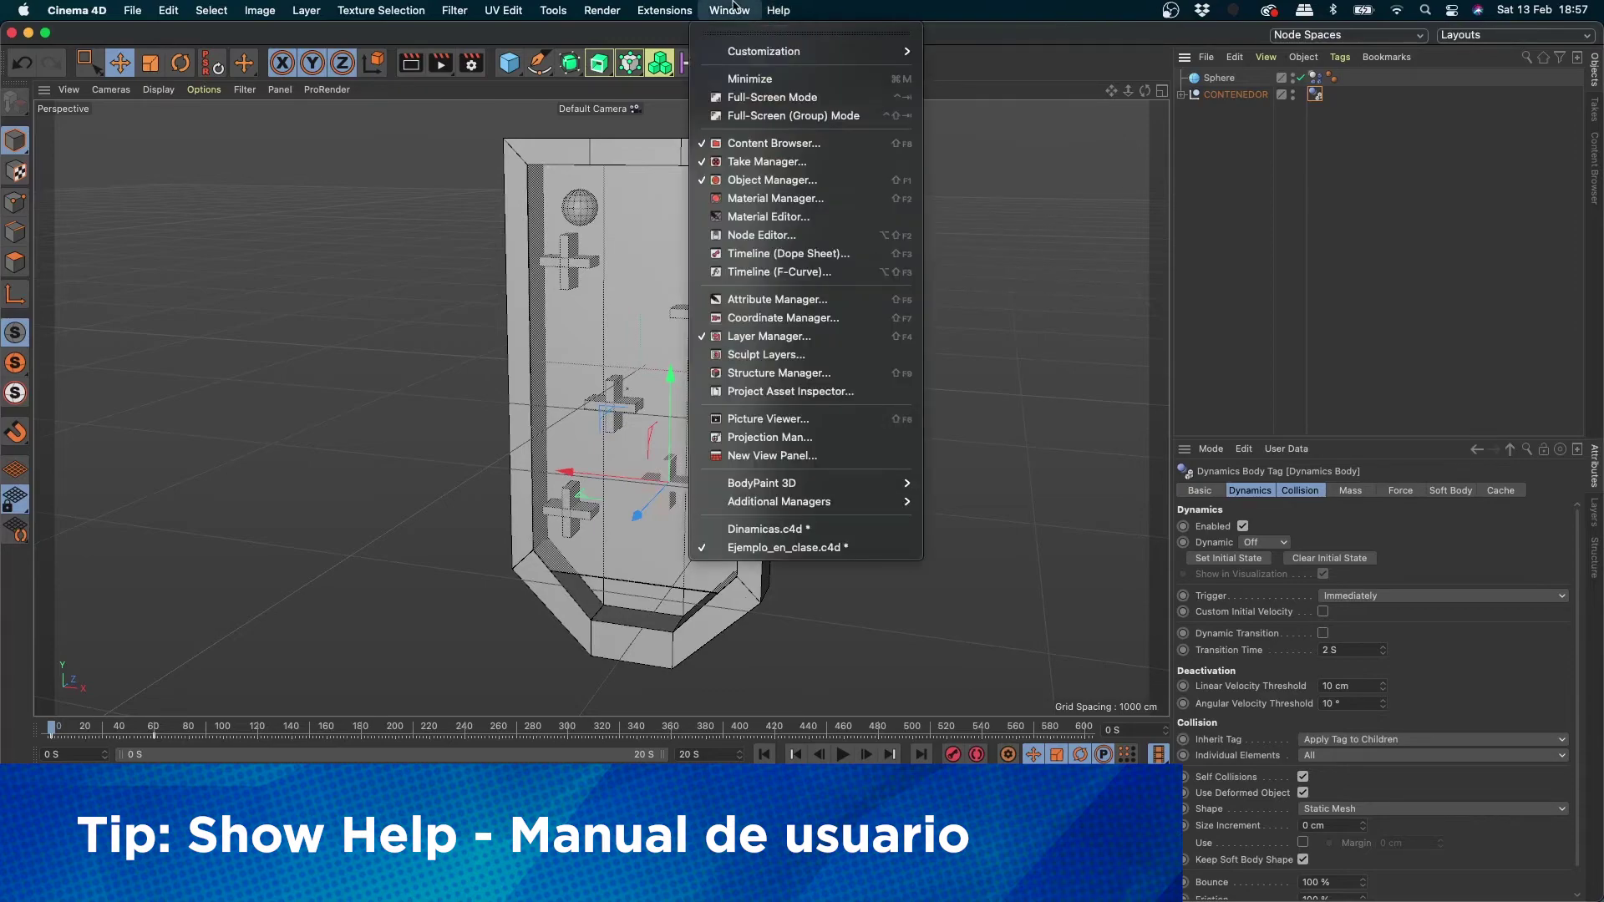
click(830, 72)
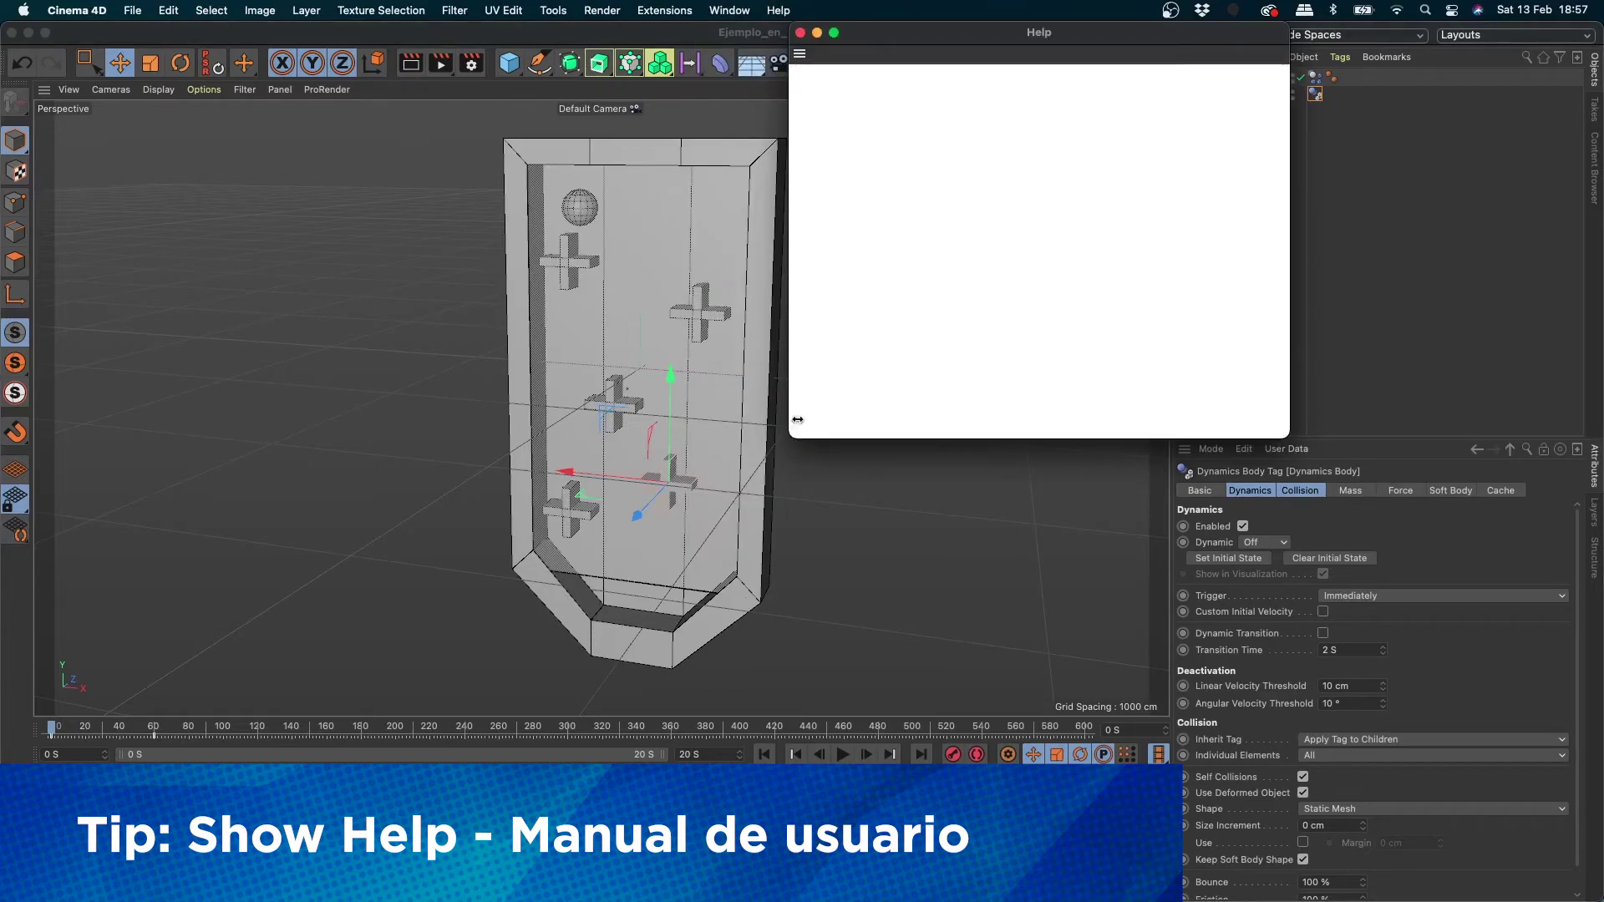
drag(791, 436, 787, 465)
drag(786, 465, 515, 784)
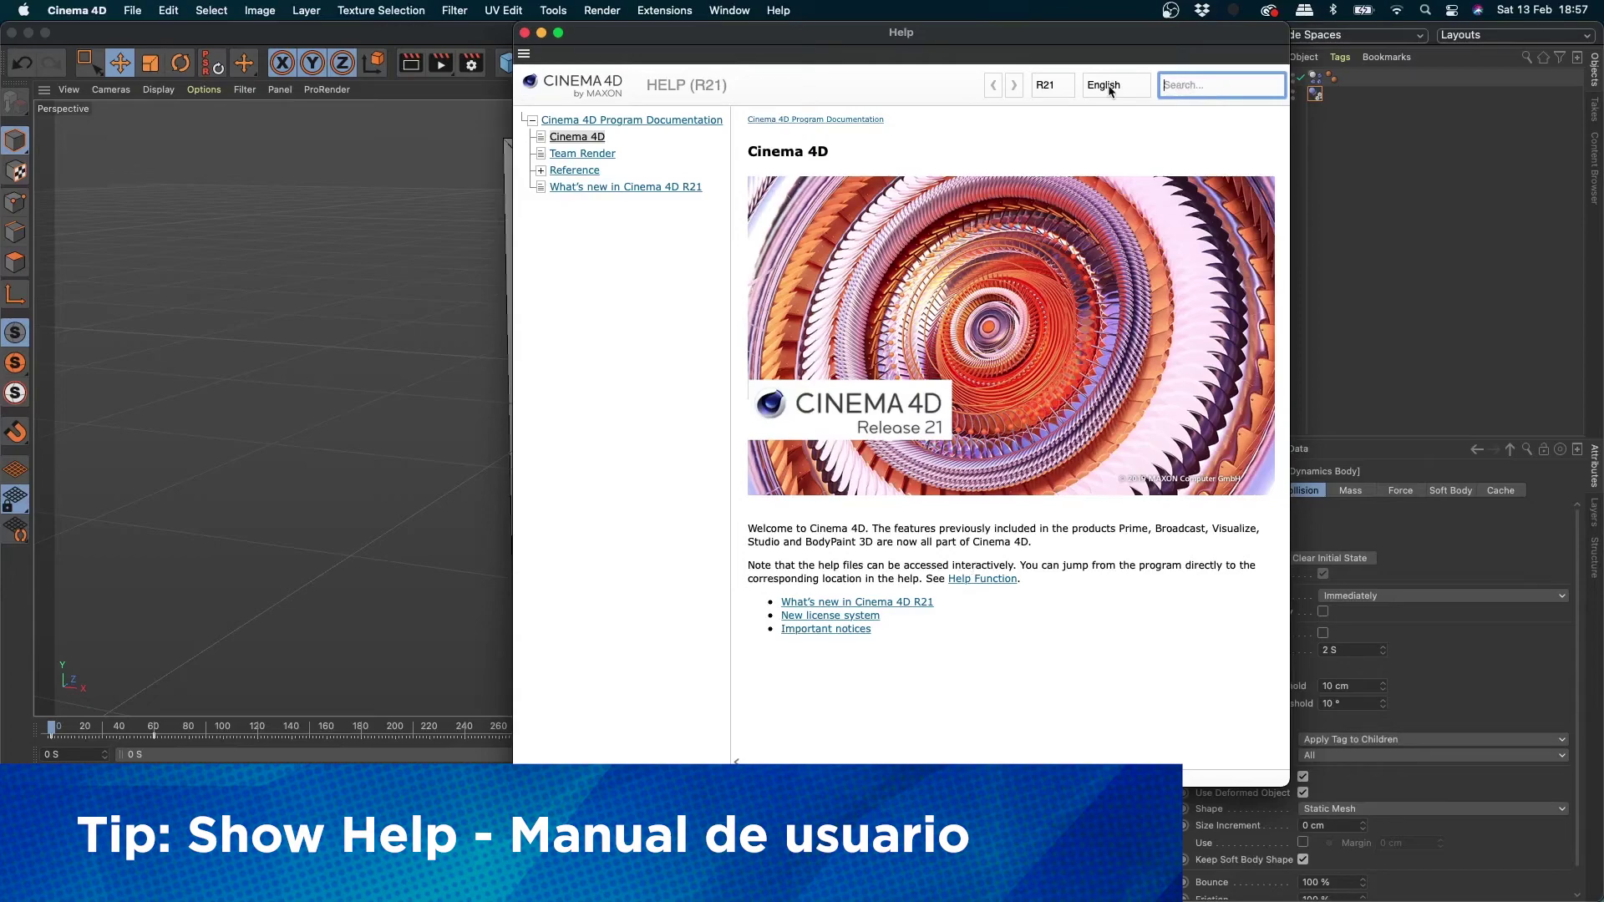
Step: Search the help for "static" and for "static mesh", and open the "Dynamics Body Tag: Collision" page
text(static)
key(Return)
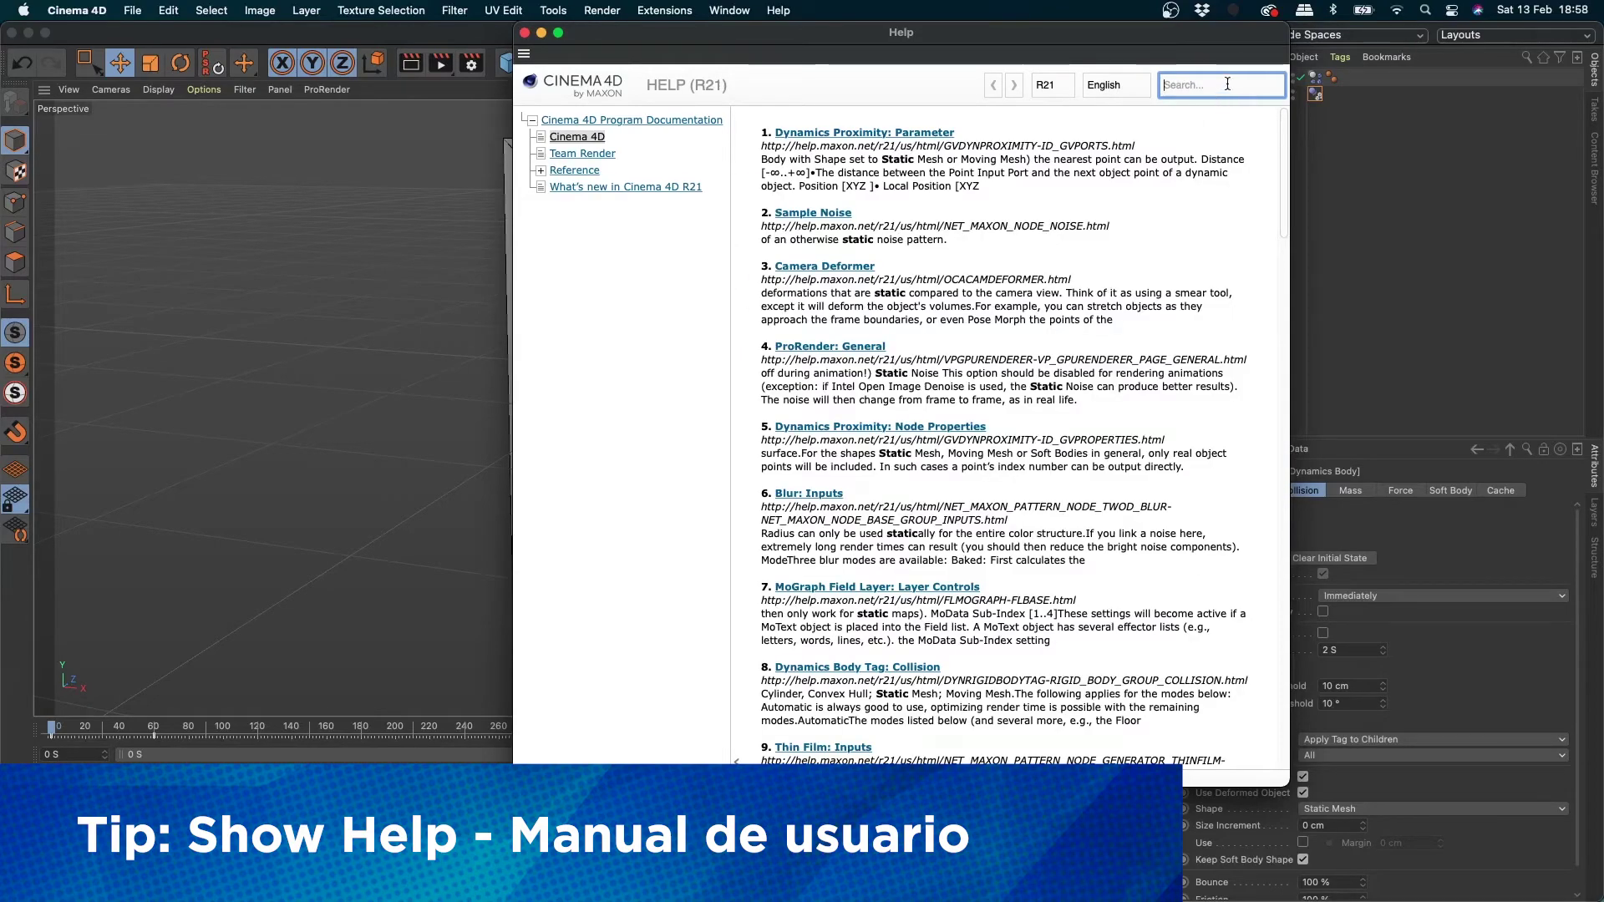
text(static mesh)
key(Return)
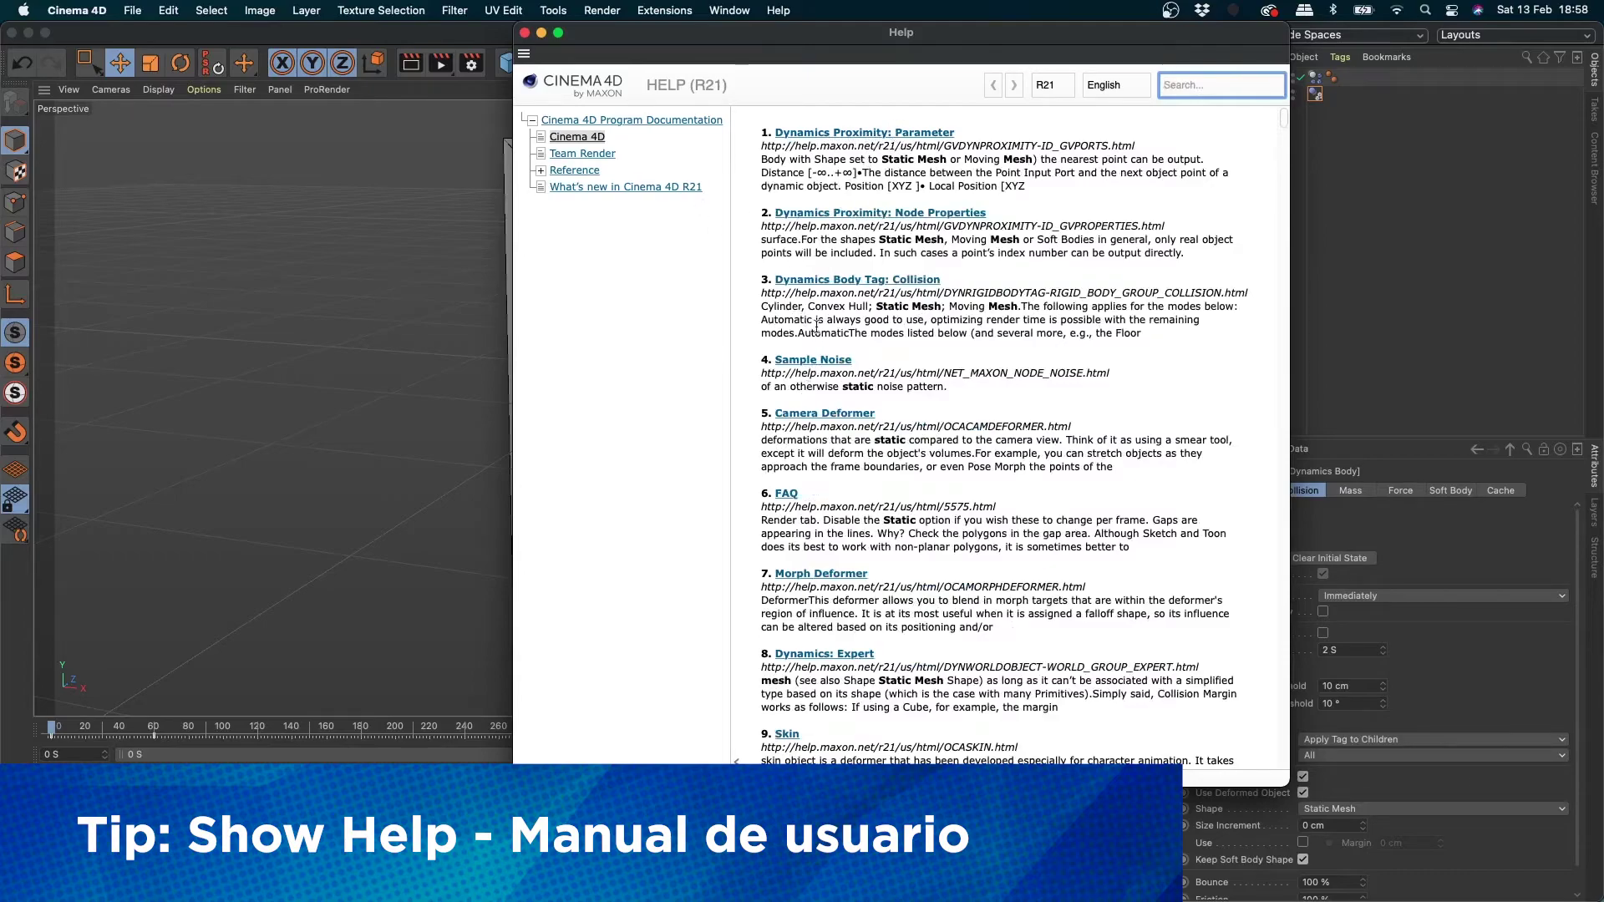
click(904, 281)
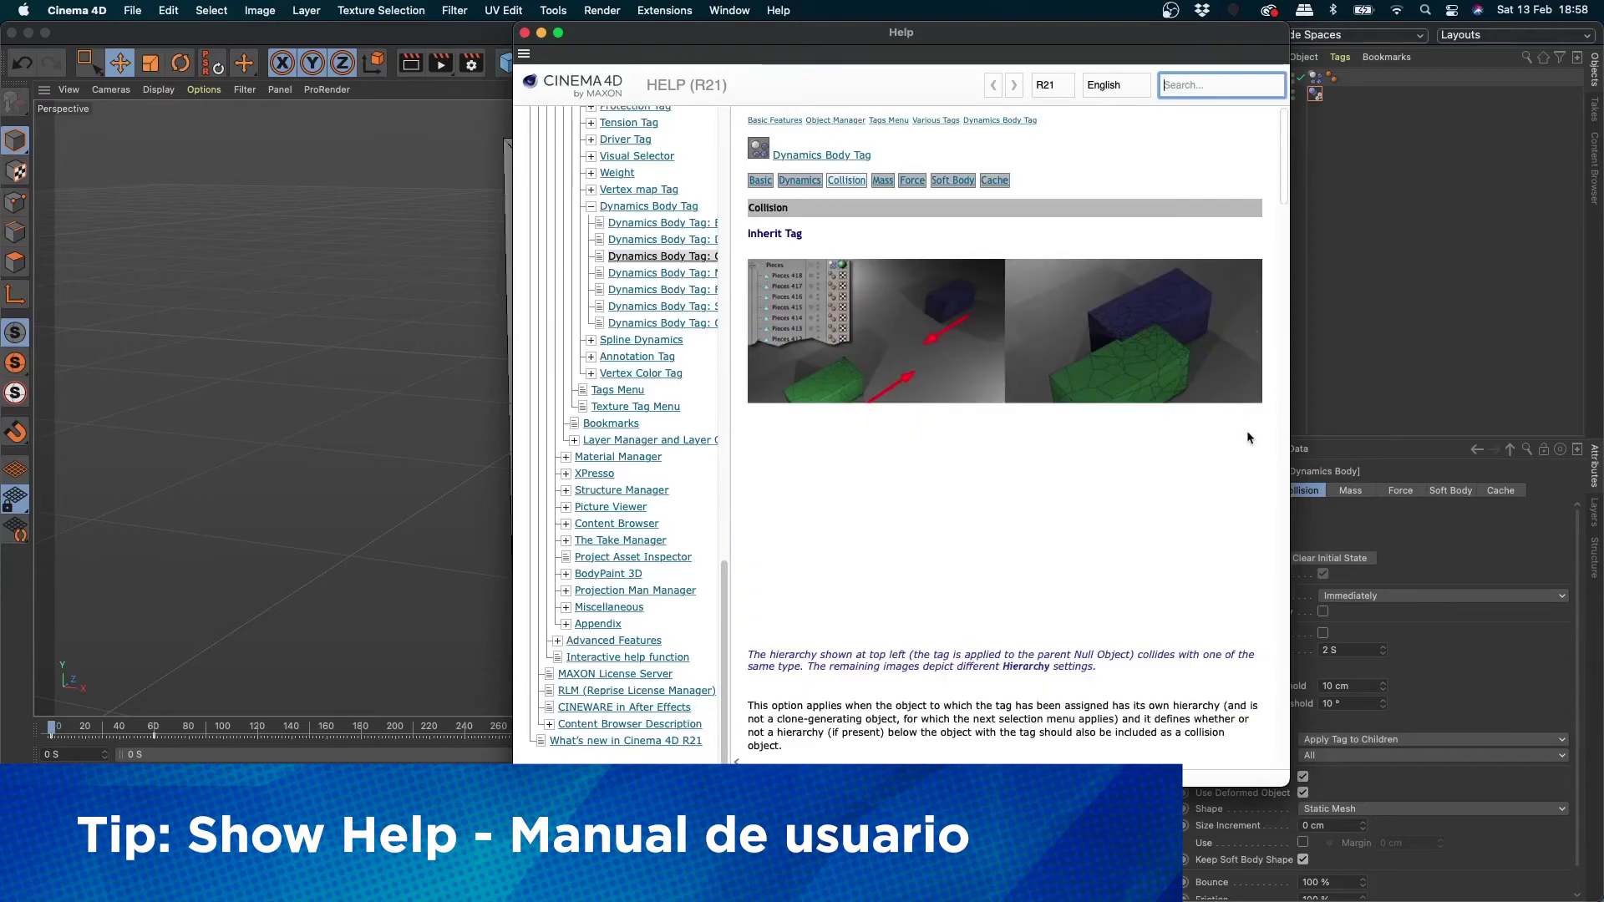
Step: Read the Collision help page's sections on Inherit Tag, Shape modes such as Static Mesh, Size Increment, Bounce and Friction
drag(1284, 164, 1142, 409)
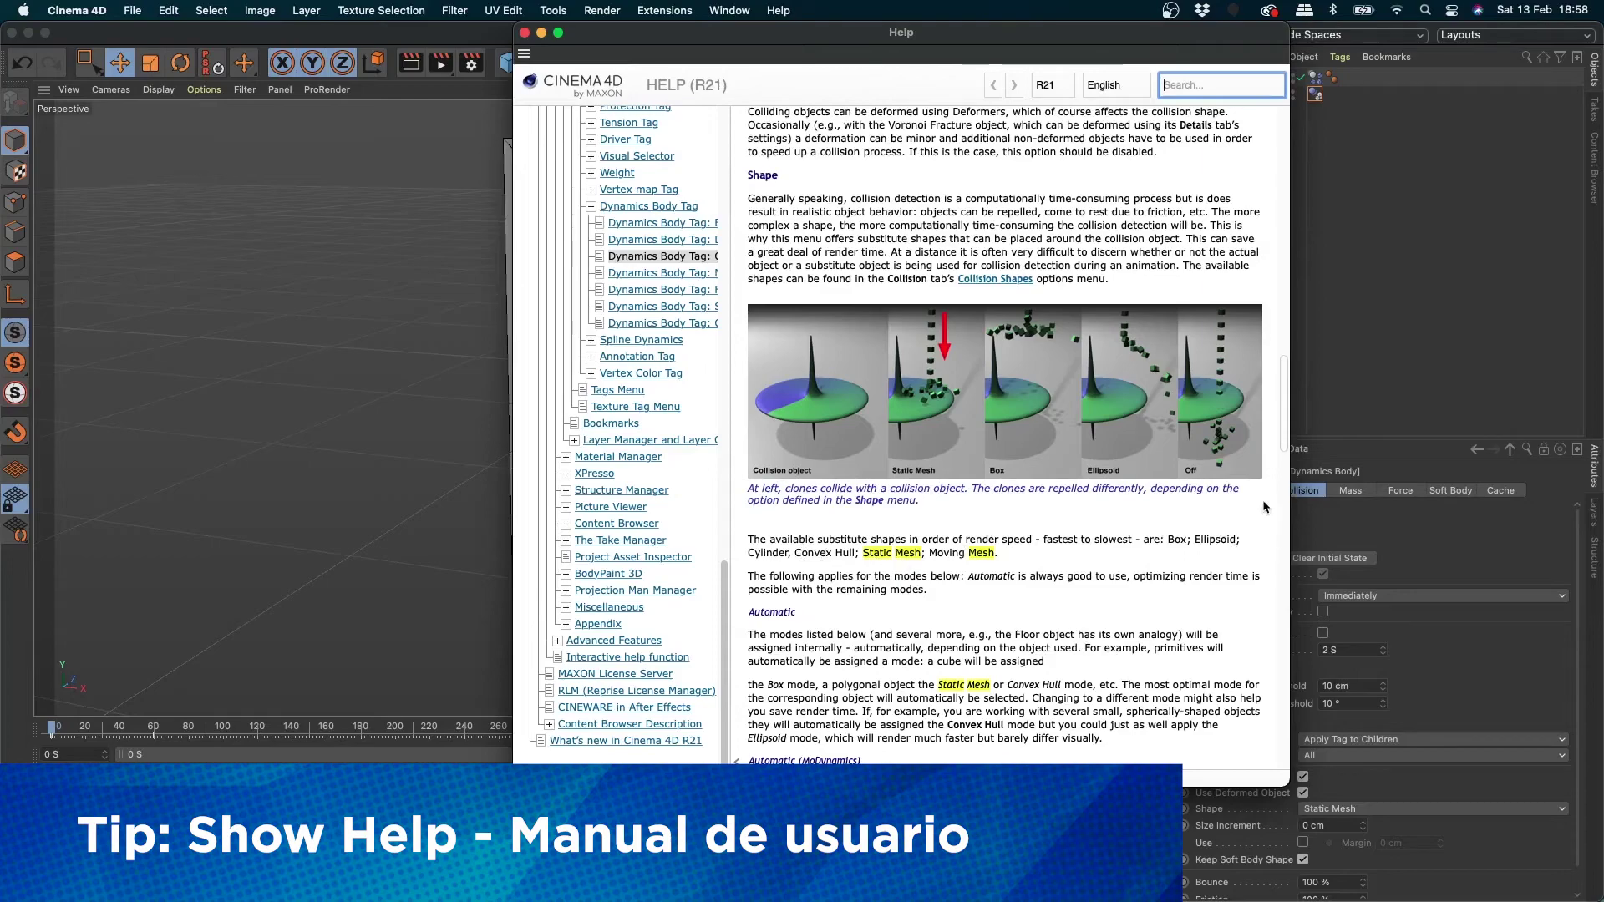
drag(1284, 430, 1222, 566)
scroll(1224, 572, down, 5)
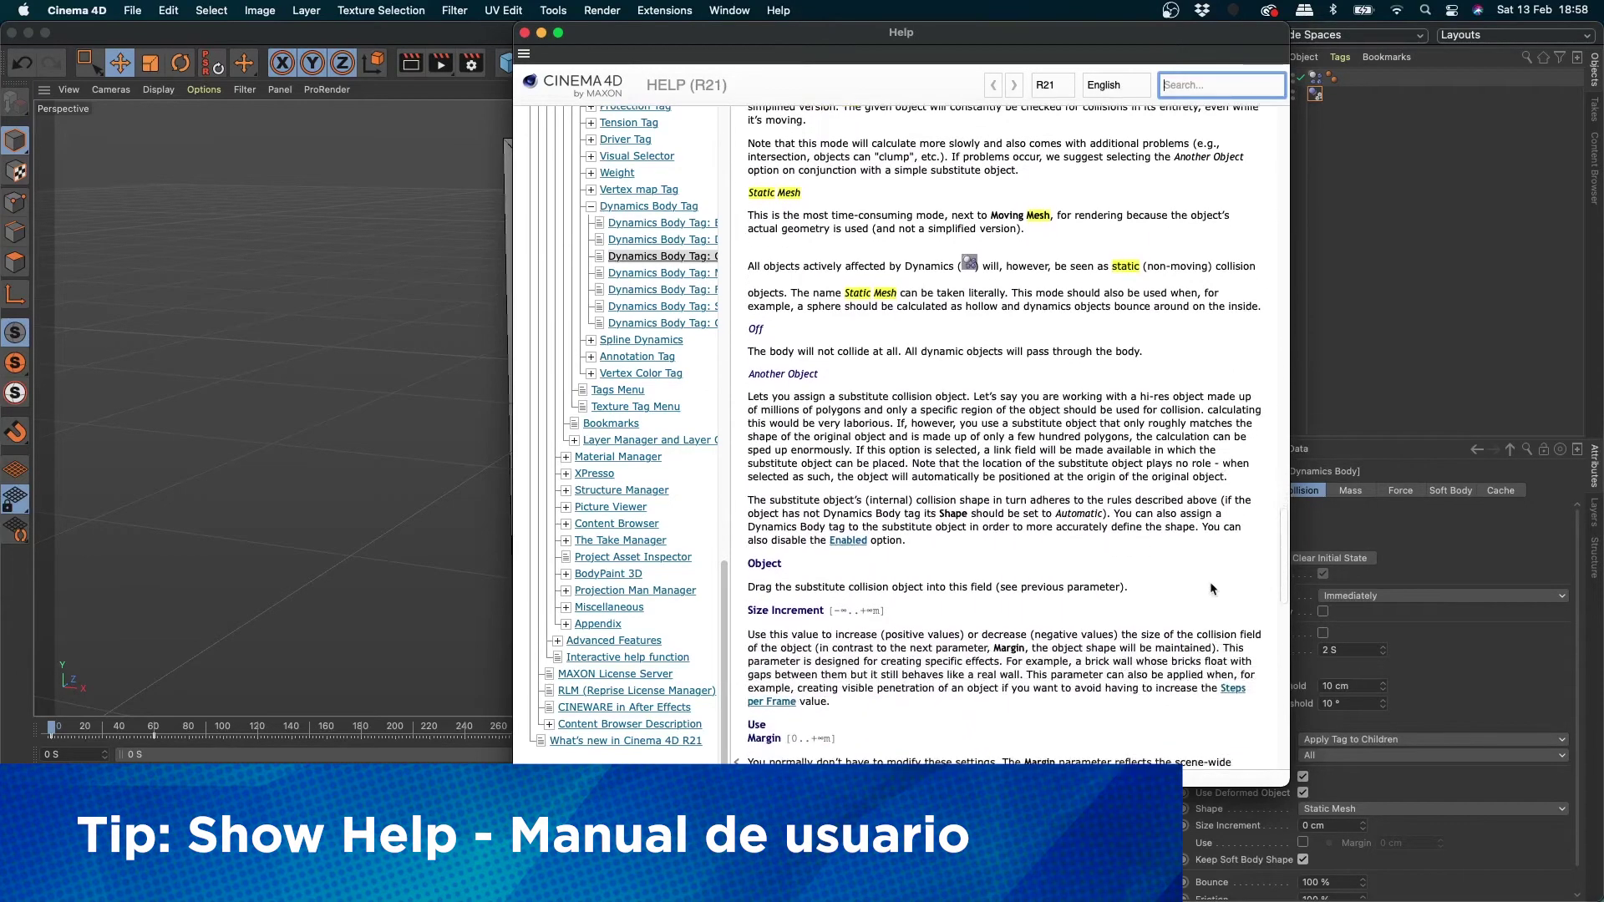
scroll(1270, 564, down, 10)
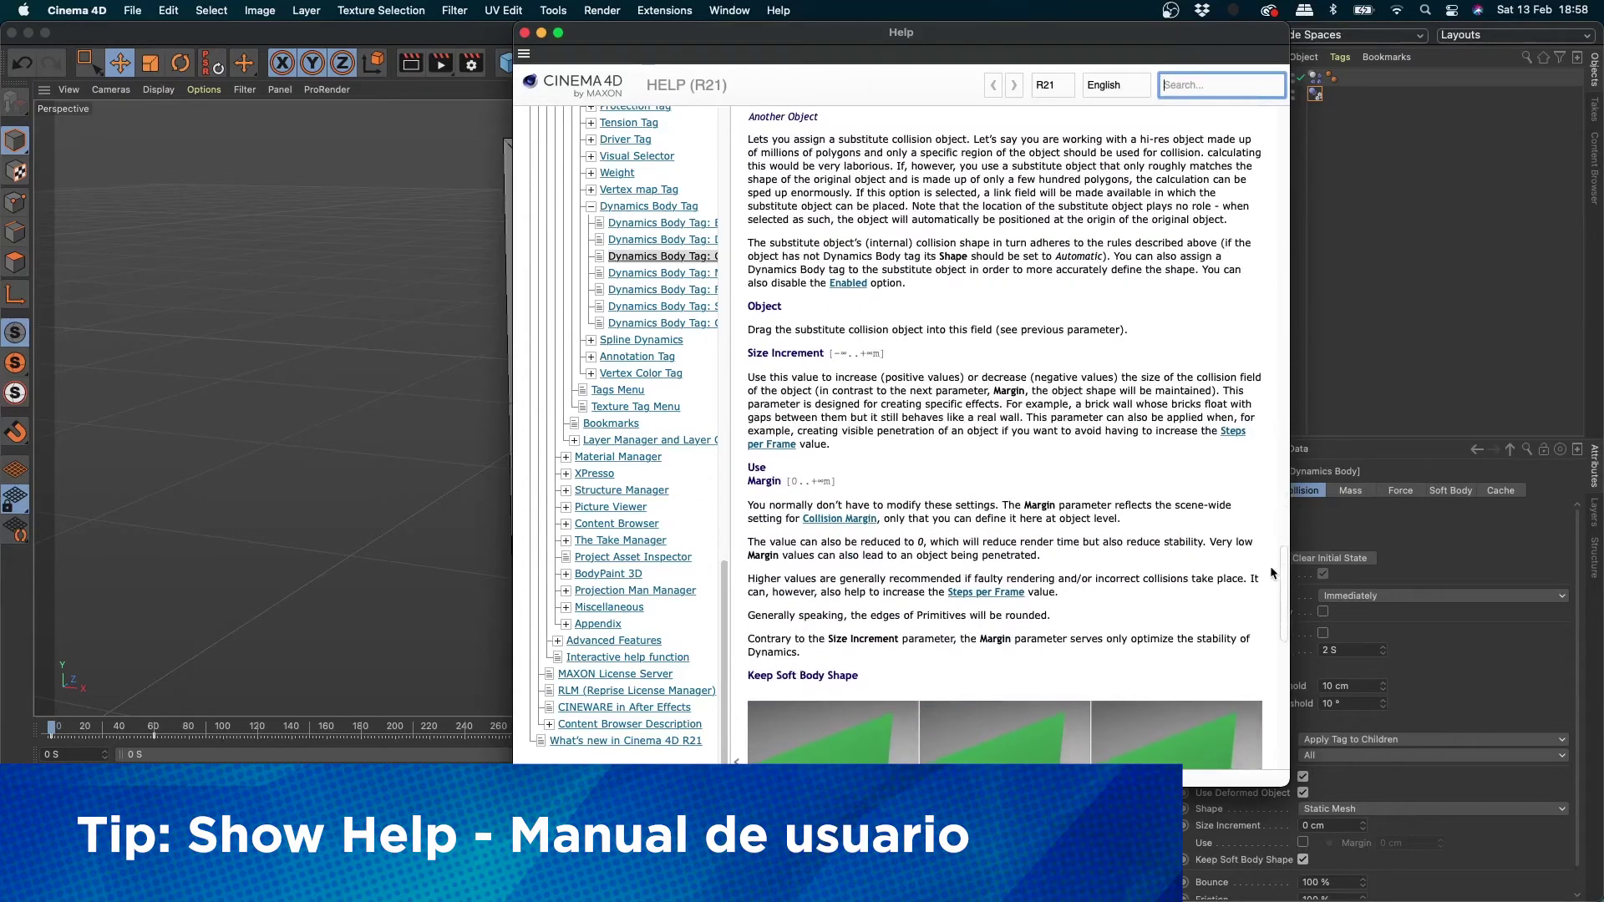
scroll(1250, 593, down, 15)
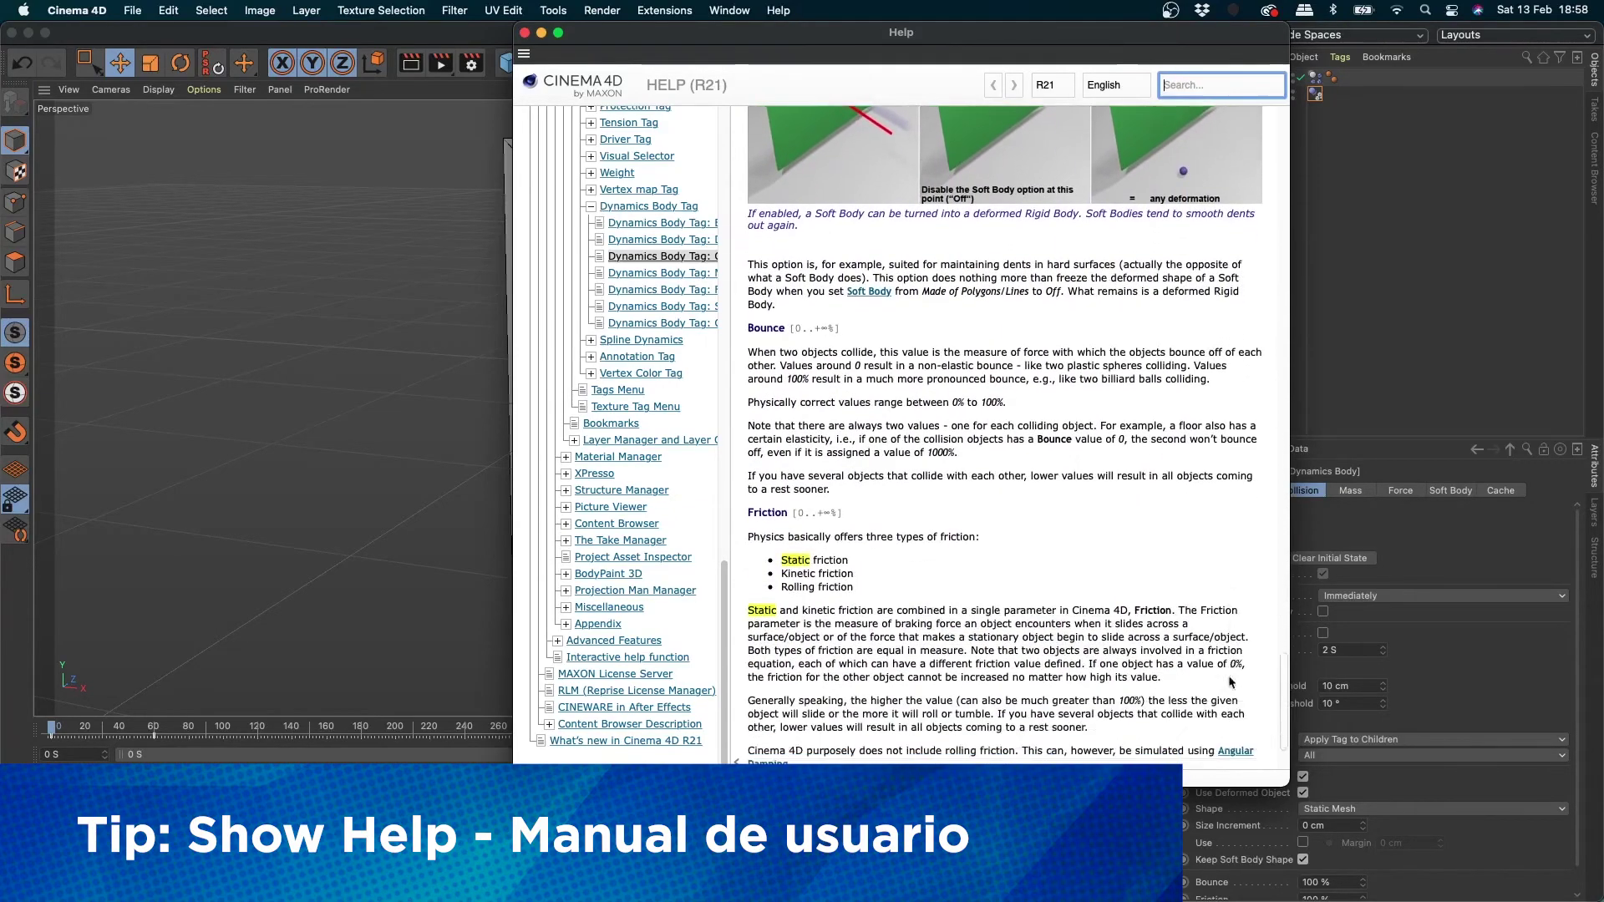
scroll(1219, 710, up, 20)
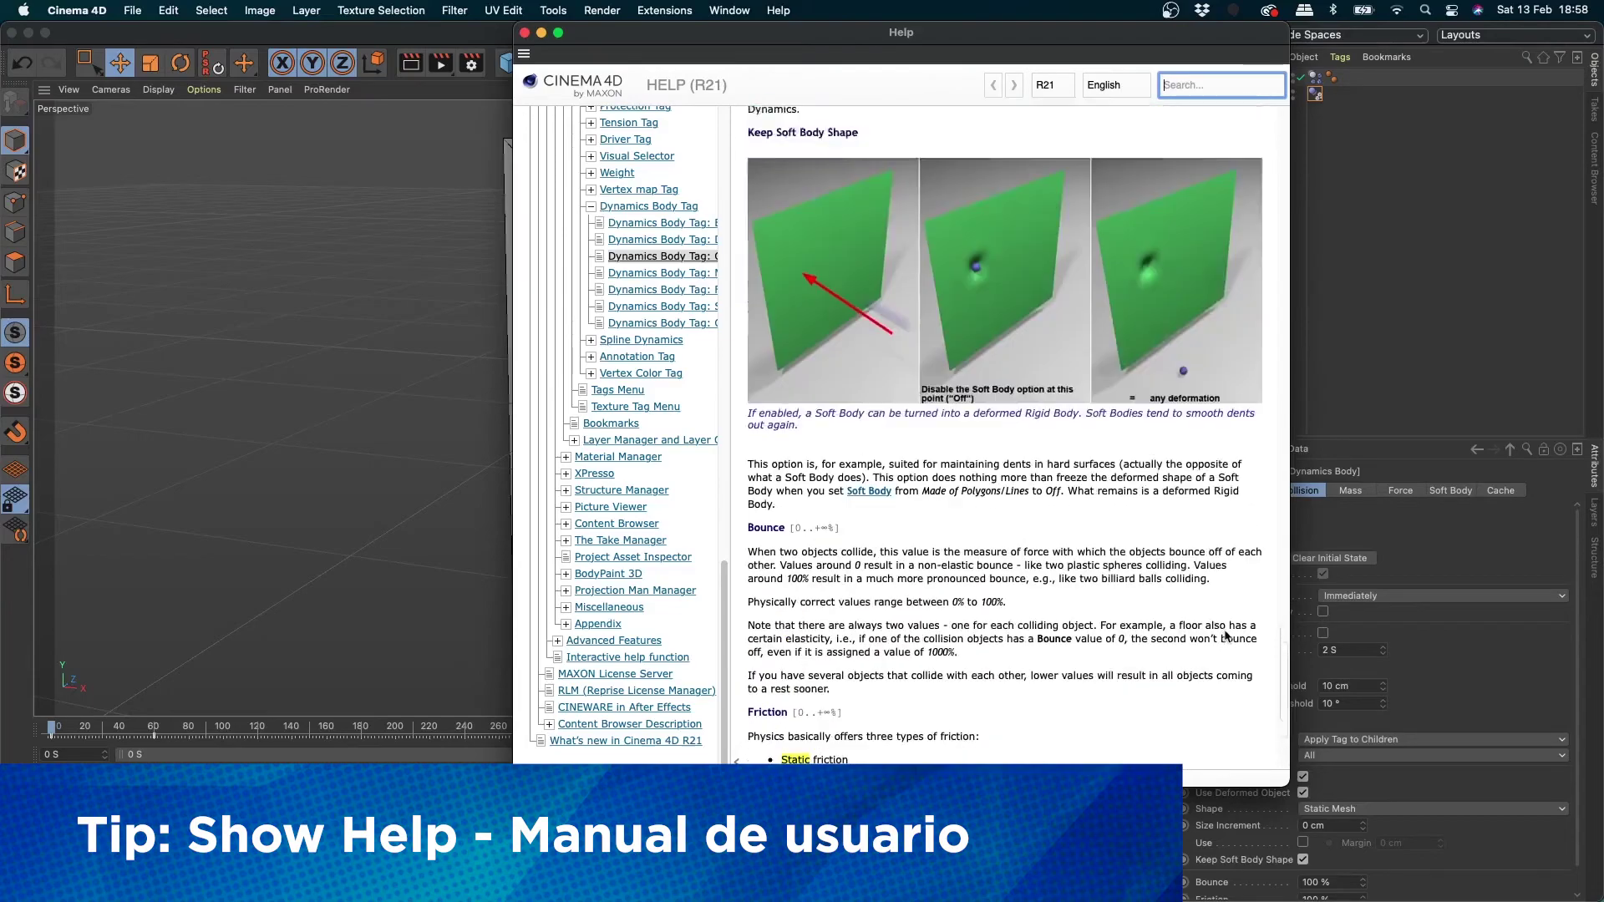
scroll(1181, 410, up, 20)
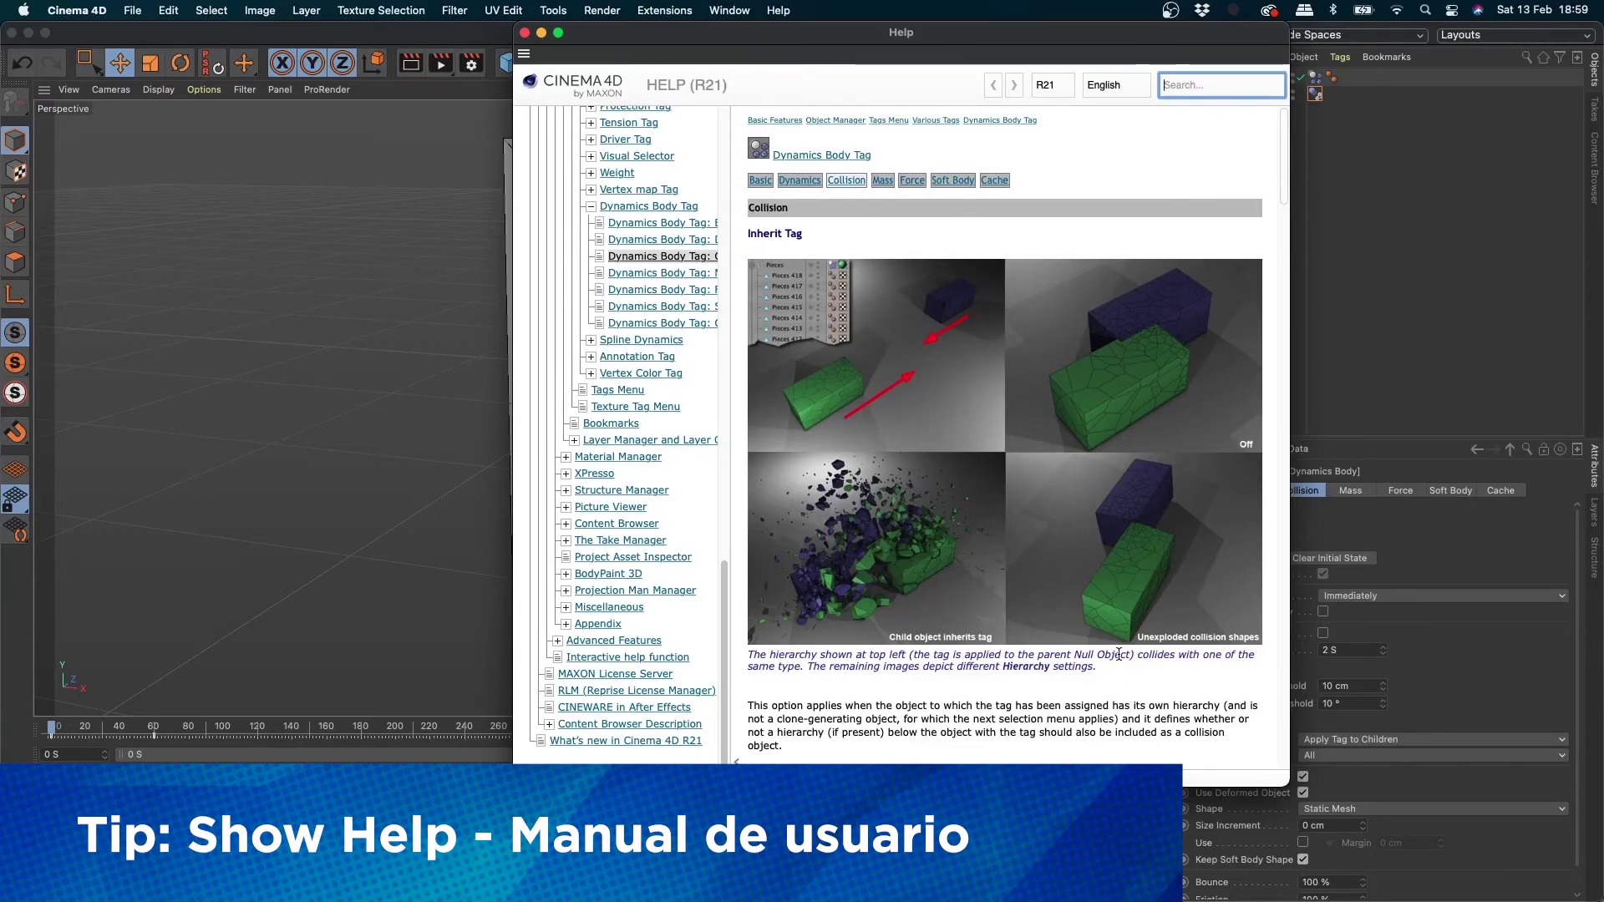
drag(1282, 173, 1283, 288)
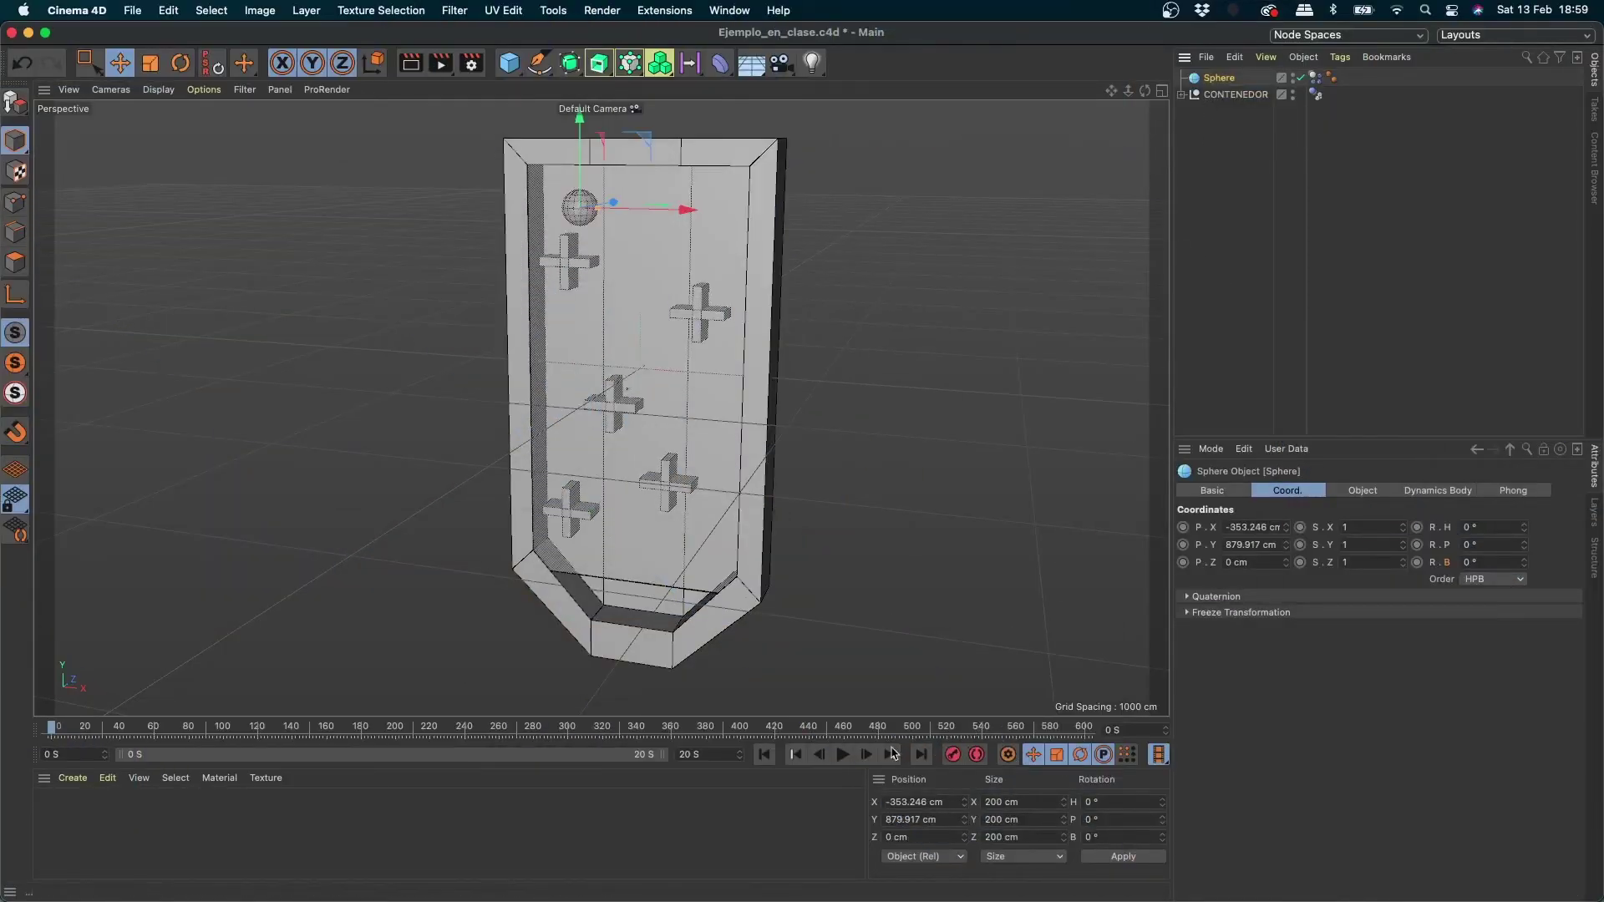
Step: Replay the Sphere's fall through the rotating crosses, stop it, and return to the first frame
click(842, 754)
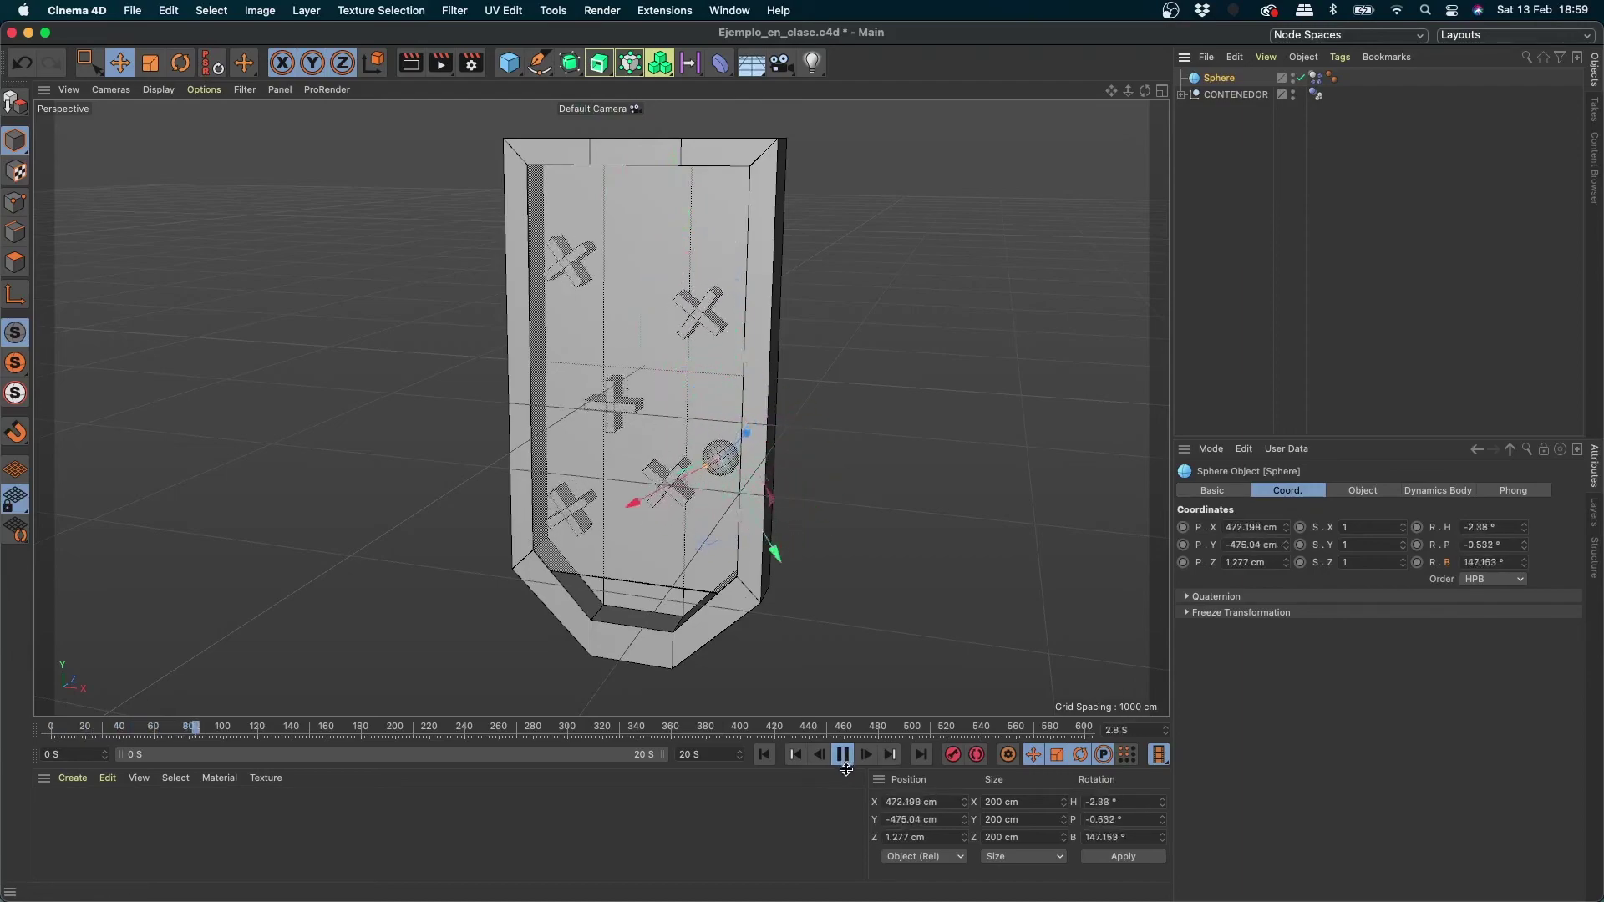
click(843, 758)
click(765, 756)
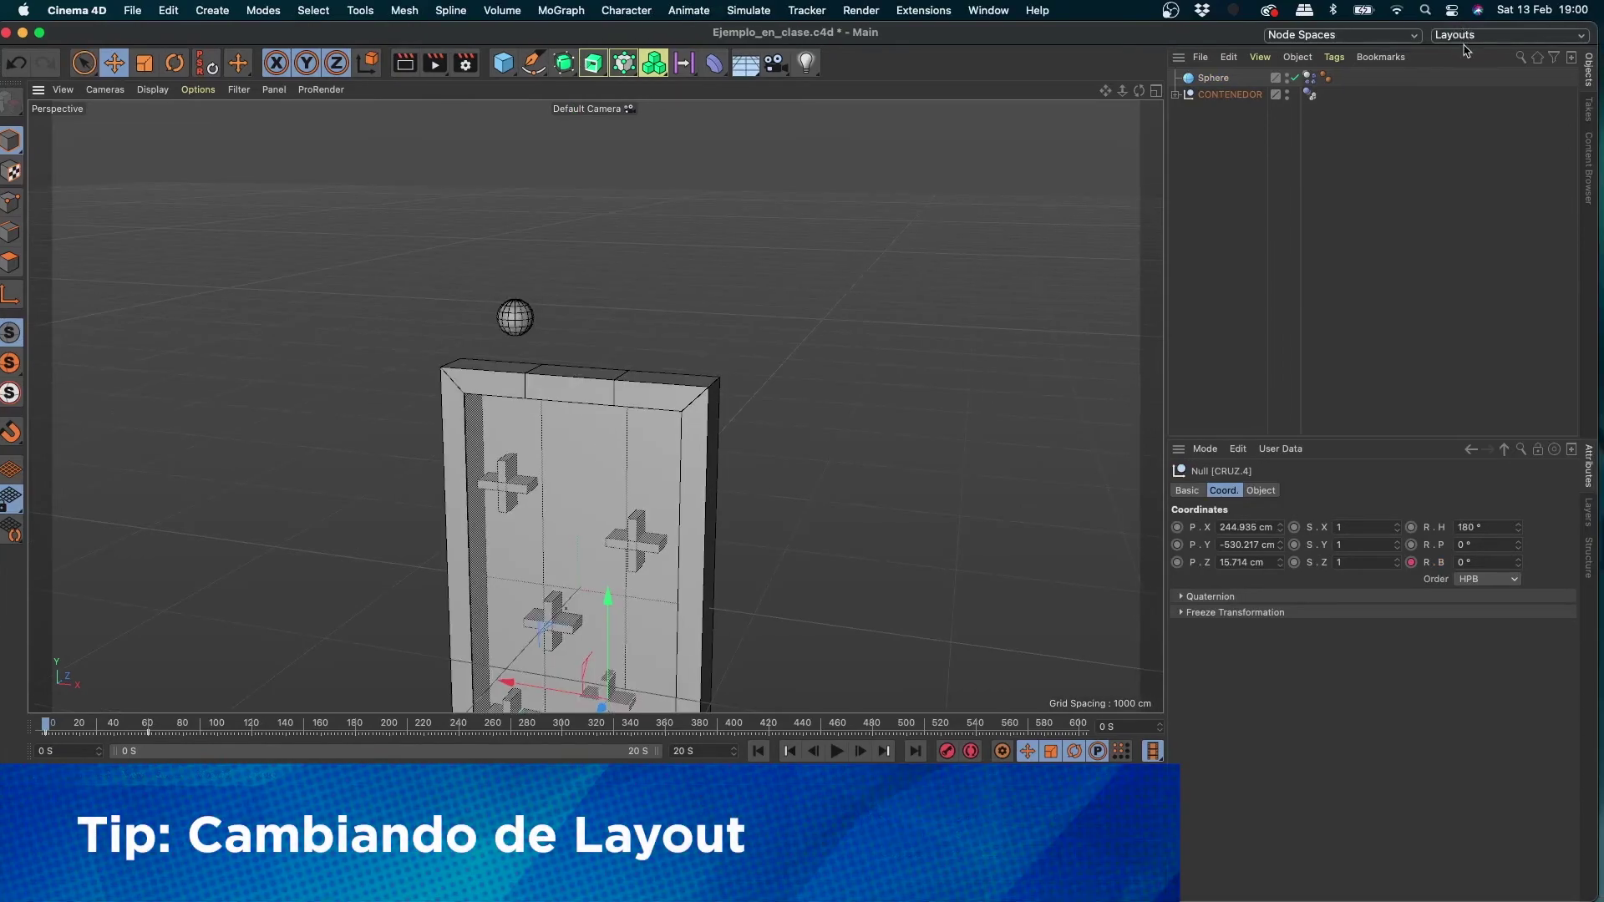
Step: Look through the list of available interface layouts and keep the Standard layout
click(1467, 34)
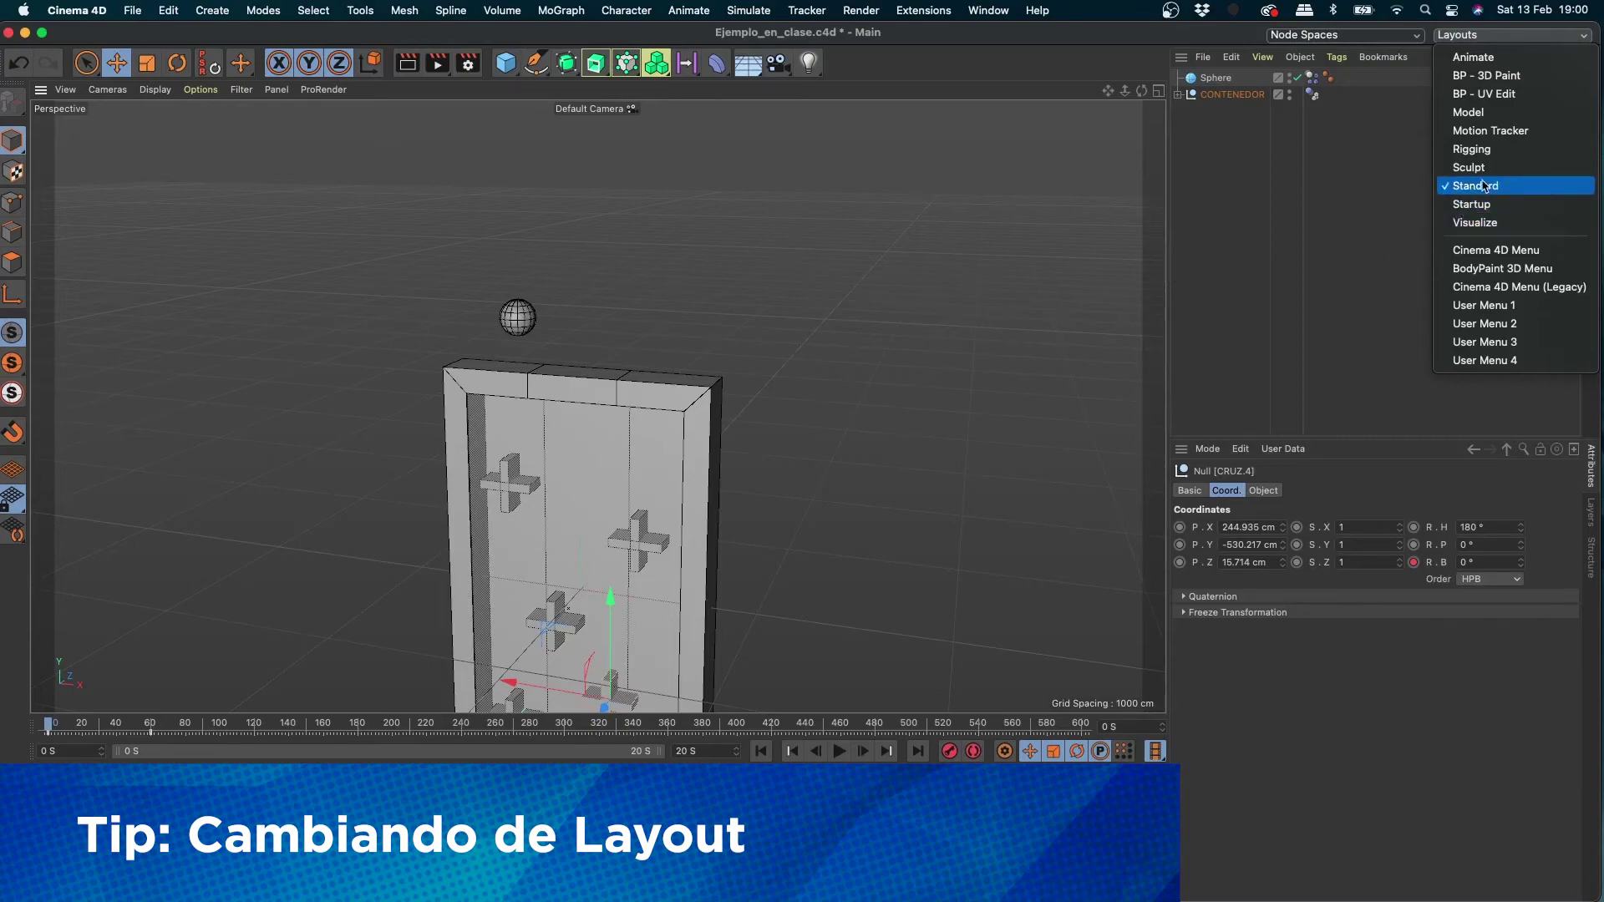
click(1028, 272)
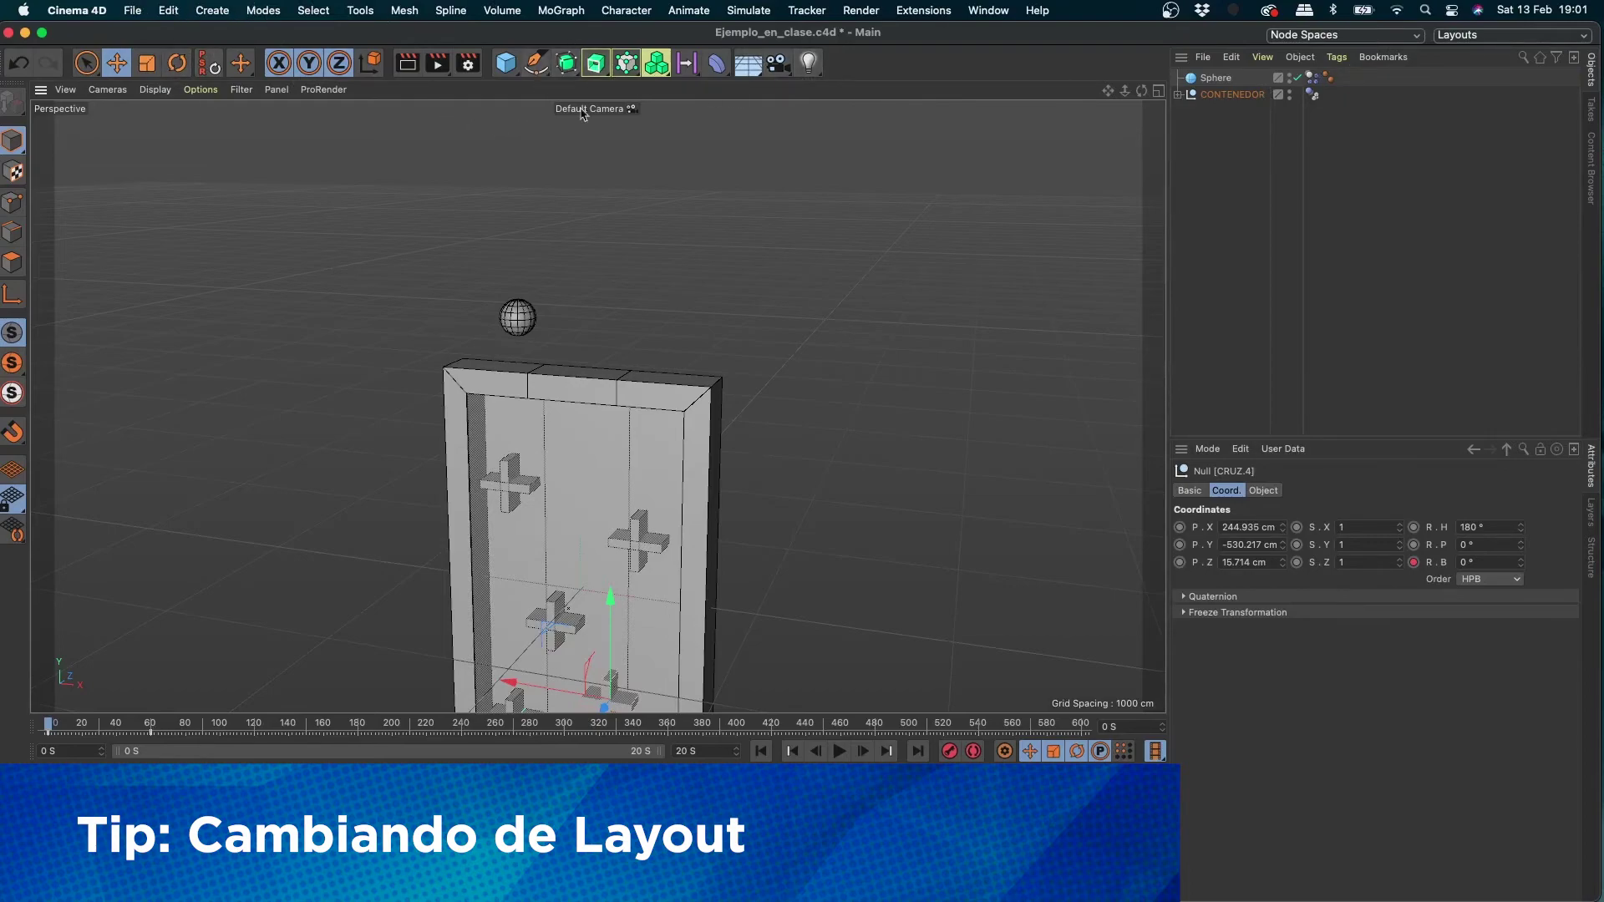
Step: Add a particle Emitter object to the scene
click(560, 10)
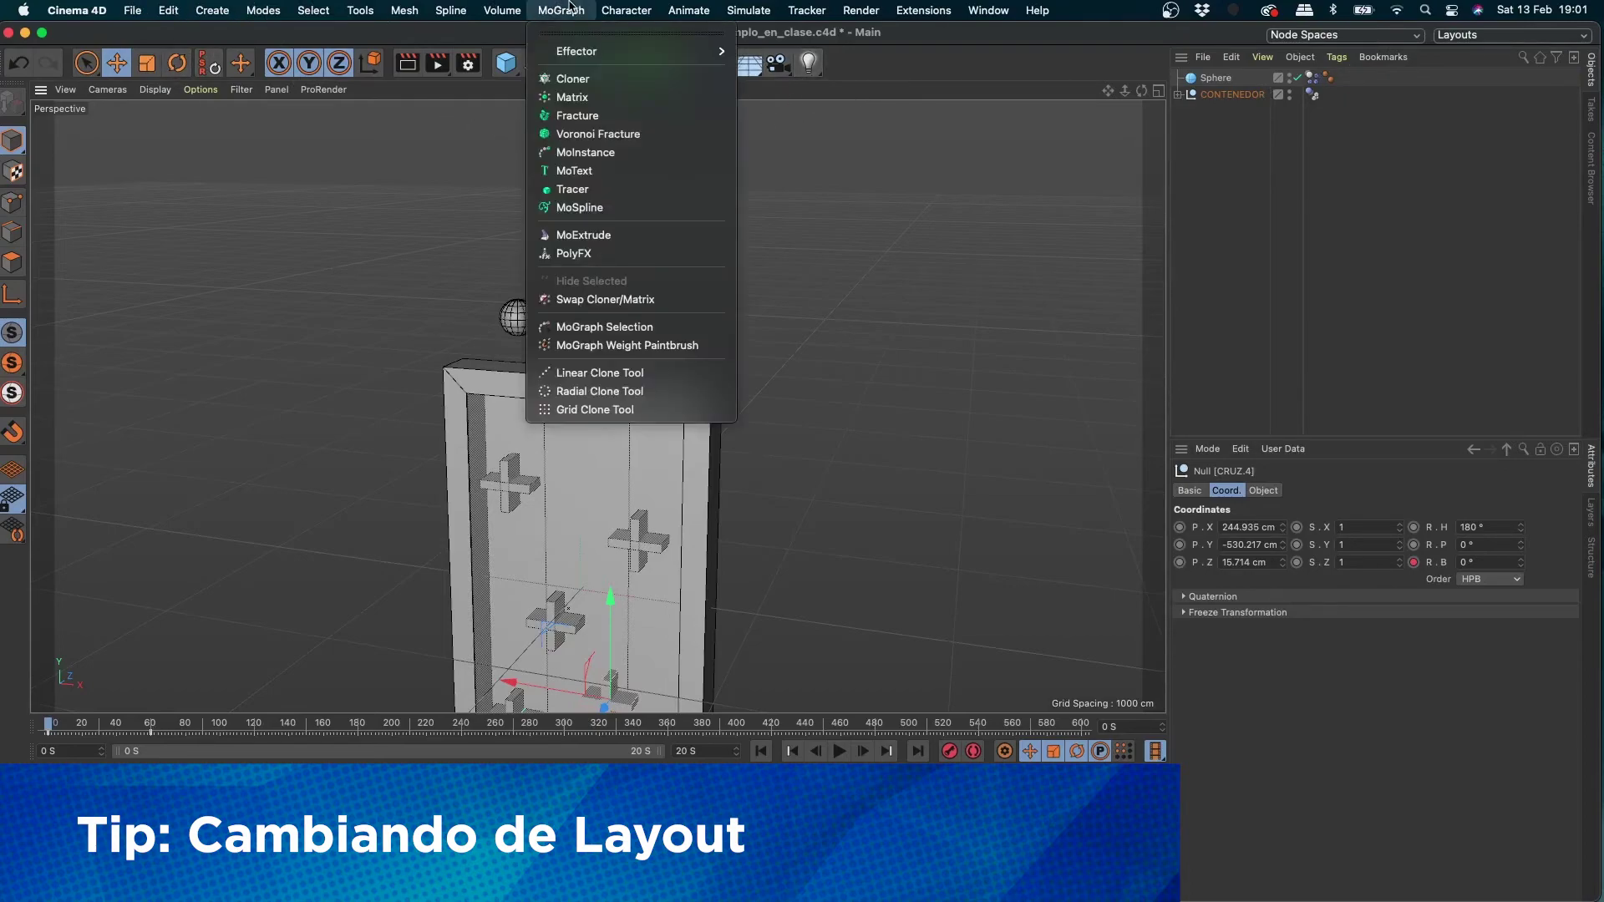
mouse_move(755, 18)
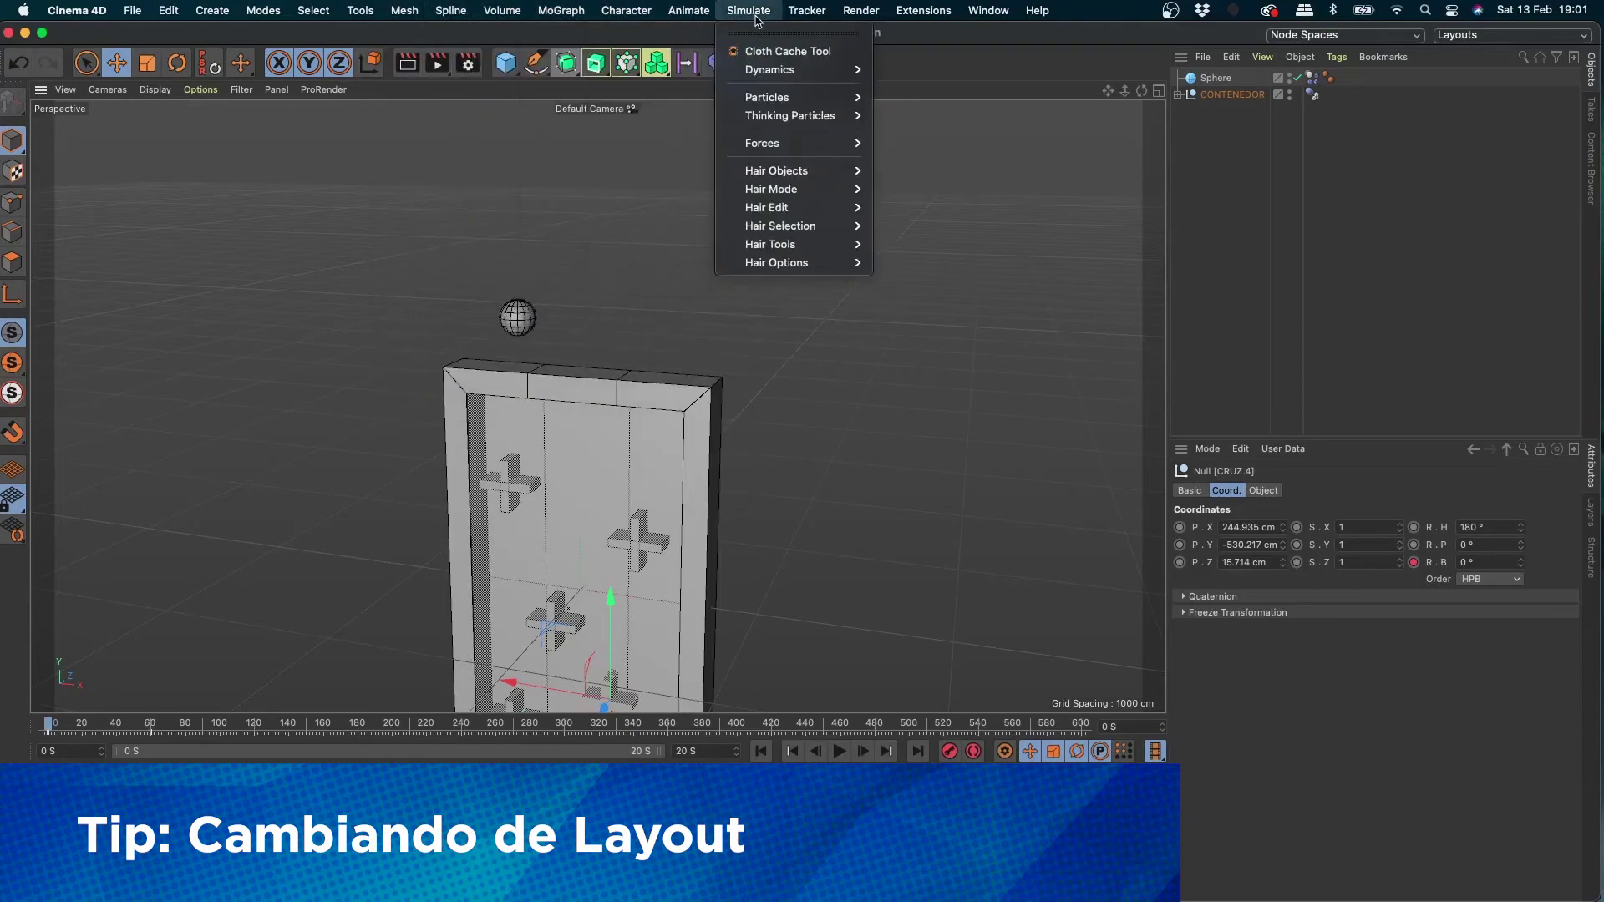
mouse_move(776, 73)
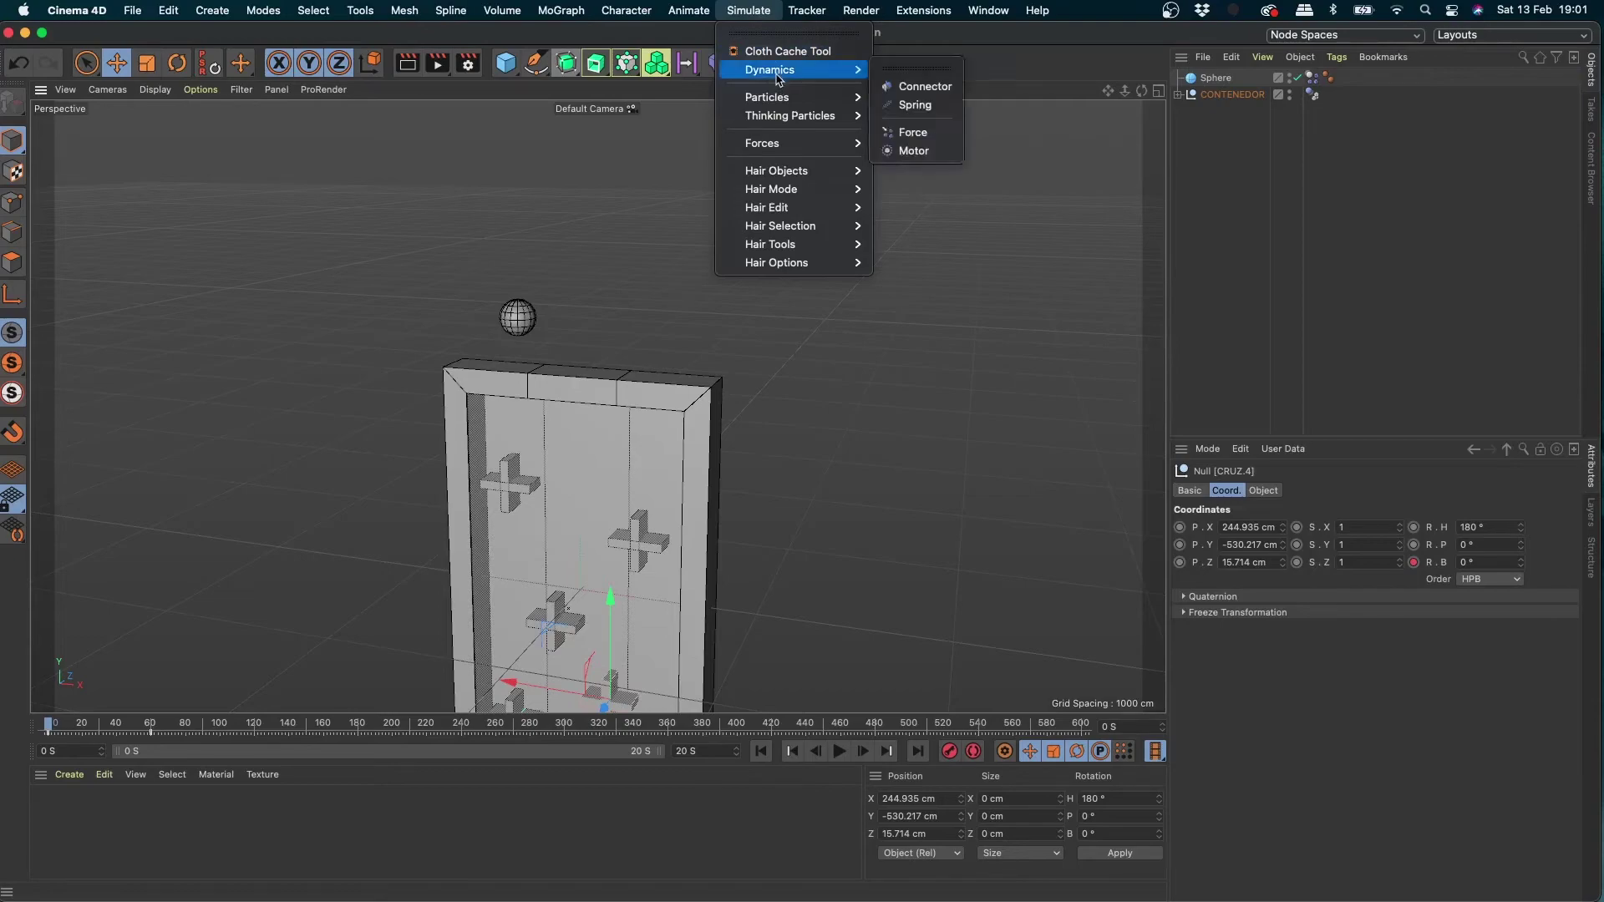
mouse_move(781, 100)
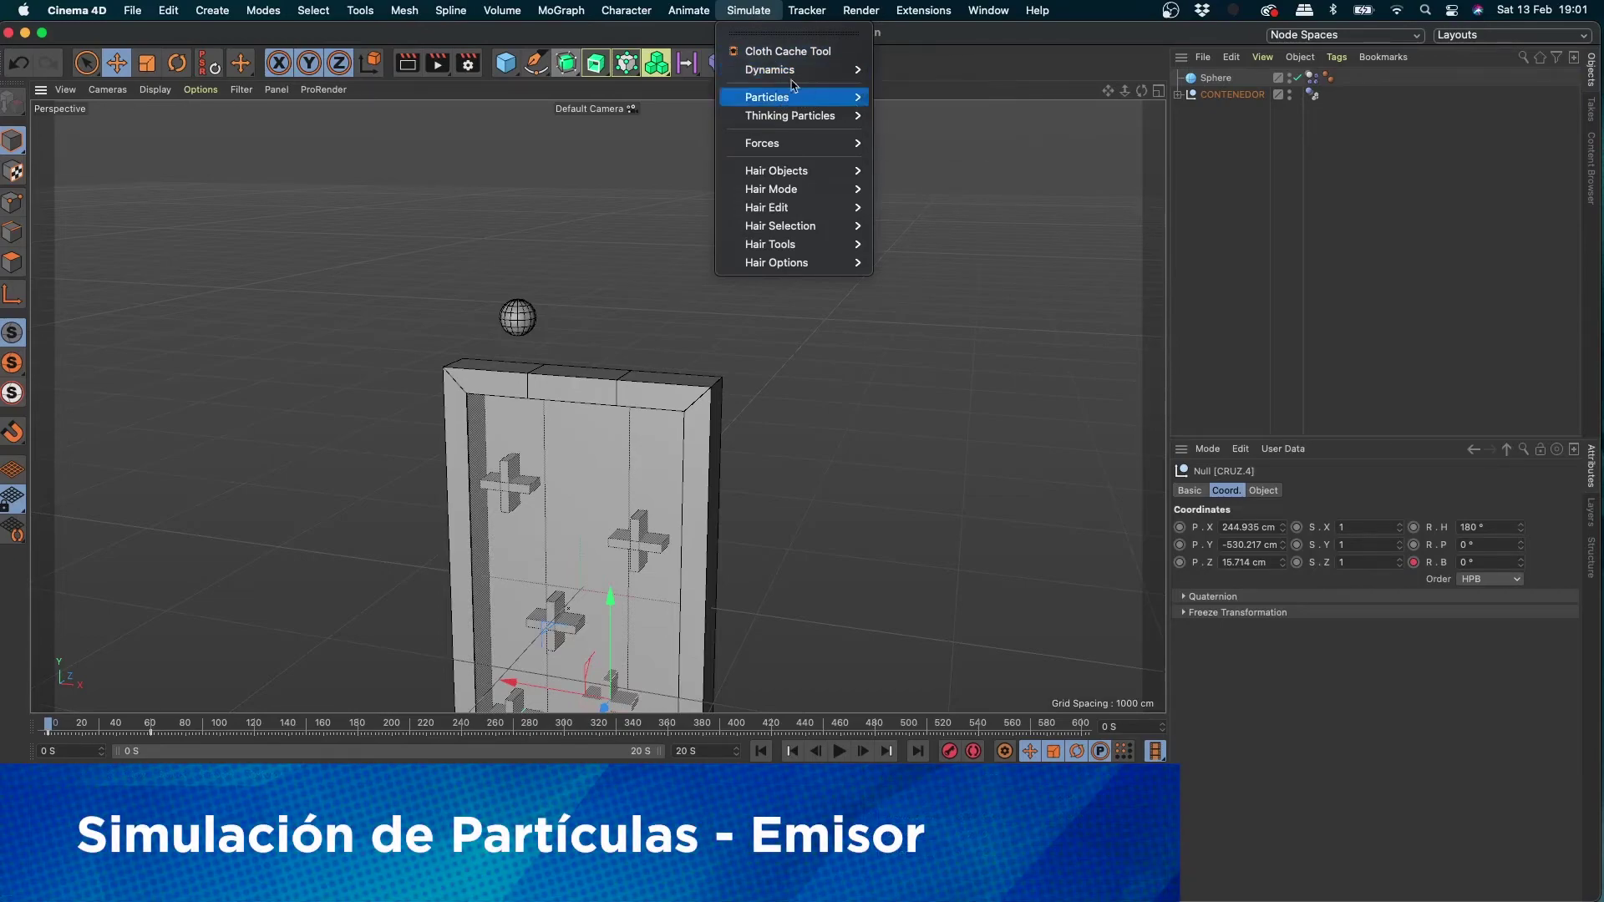
mouse_move(781, 98)
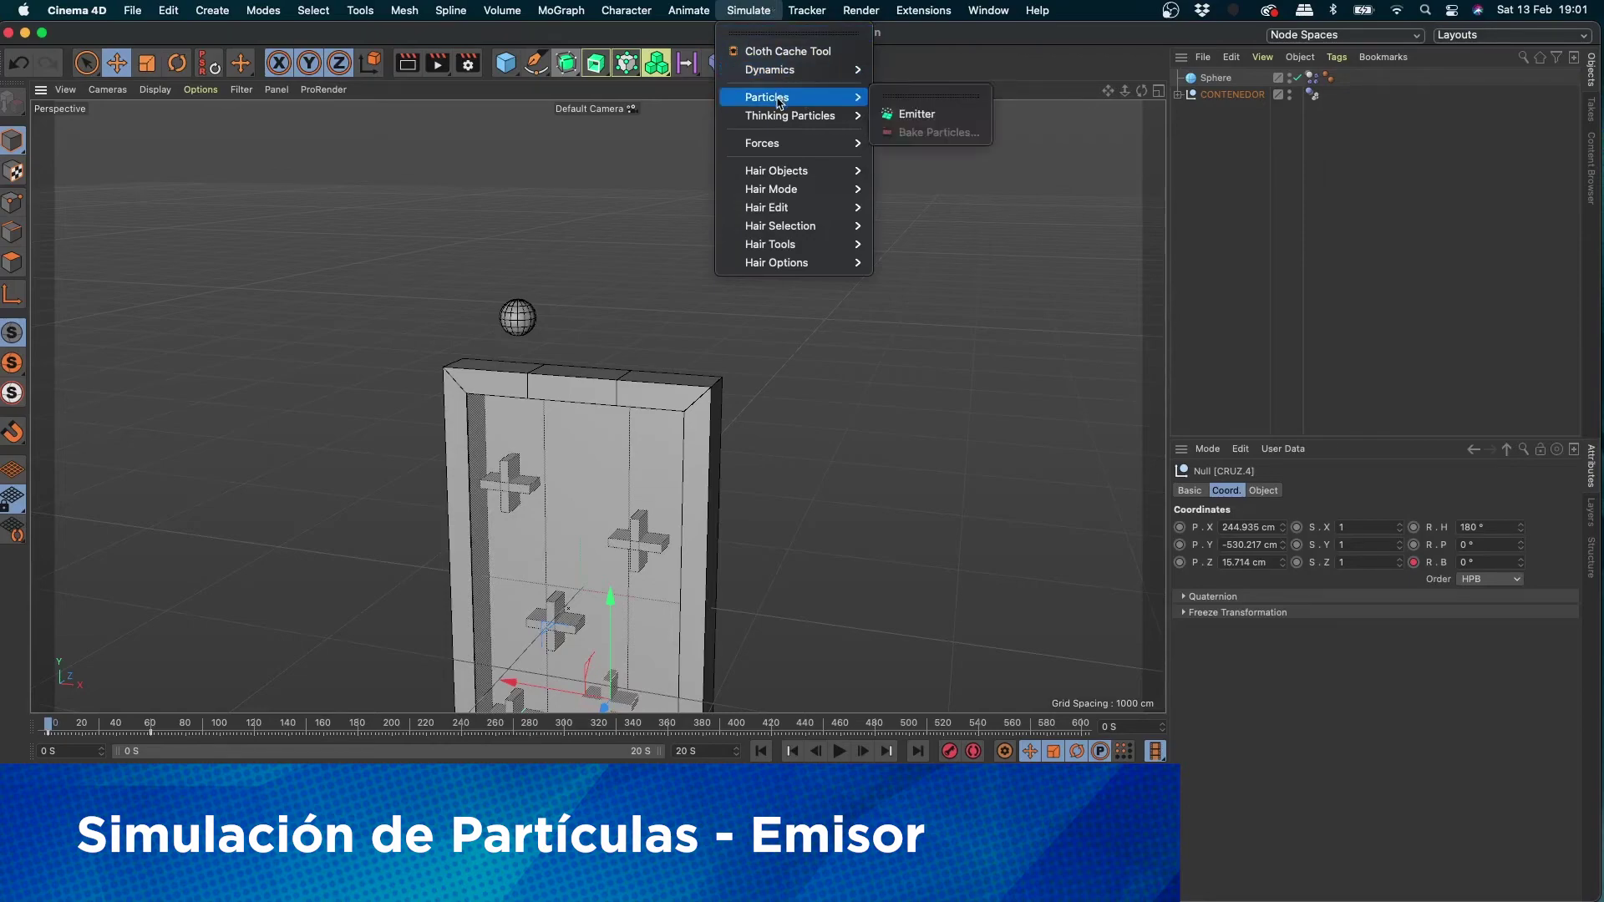
click(916, 115)
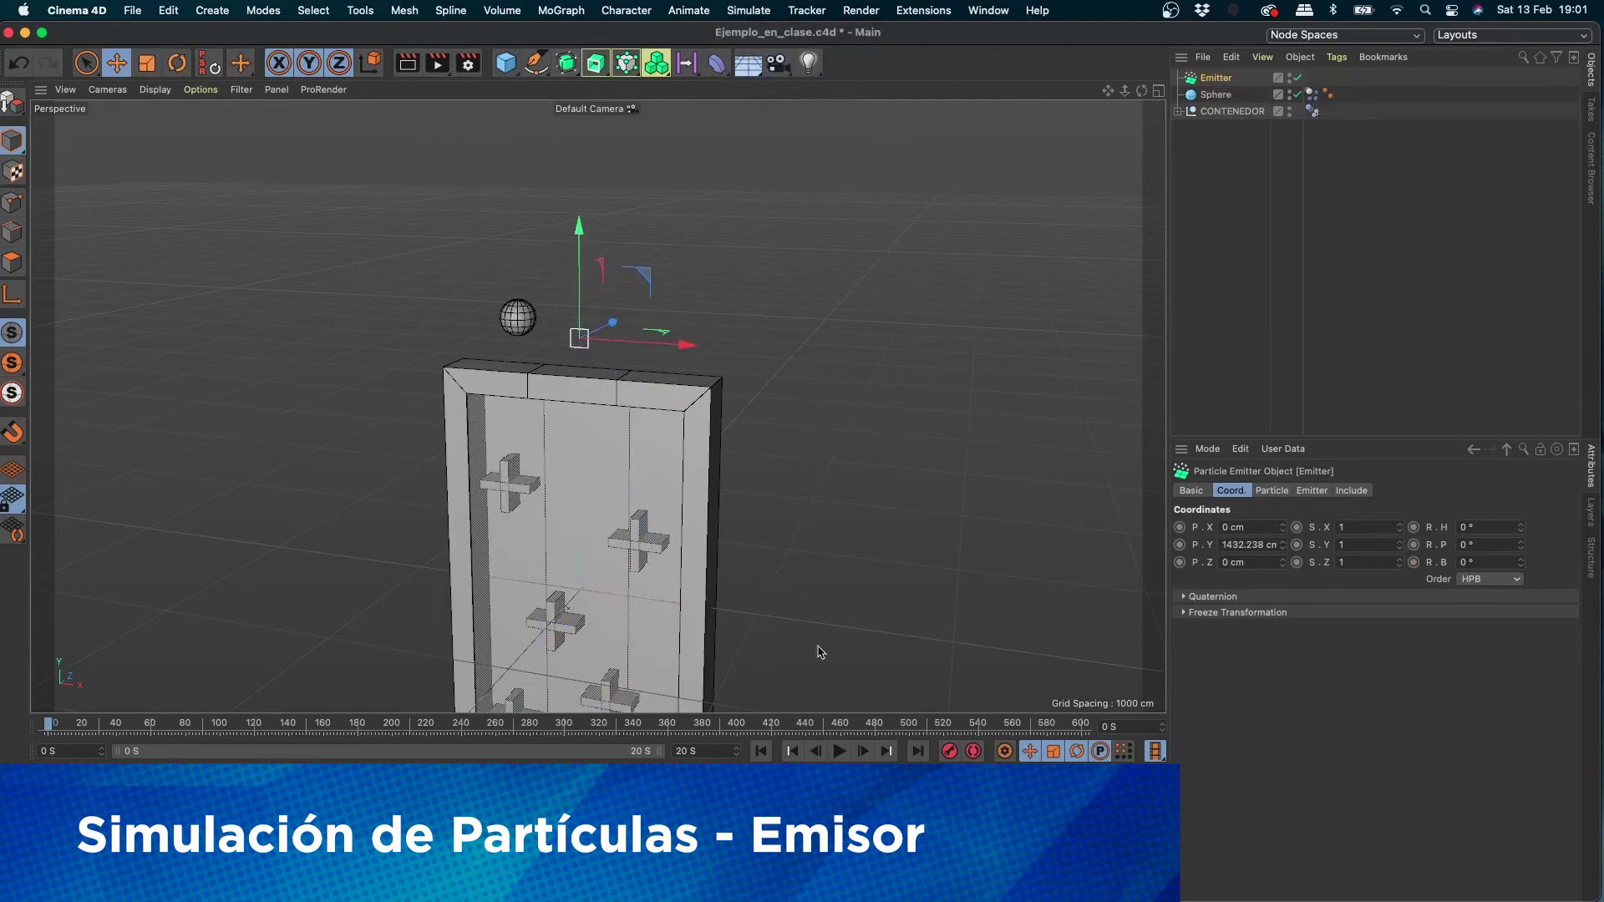
Step: Play the animation to examine which direction the Emitter's particles travel, and return to the first frame
click(839, 751)
click(840, 751)
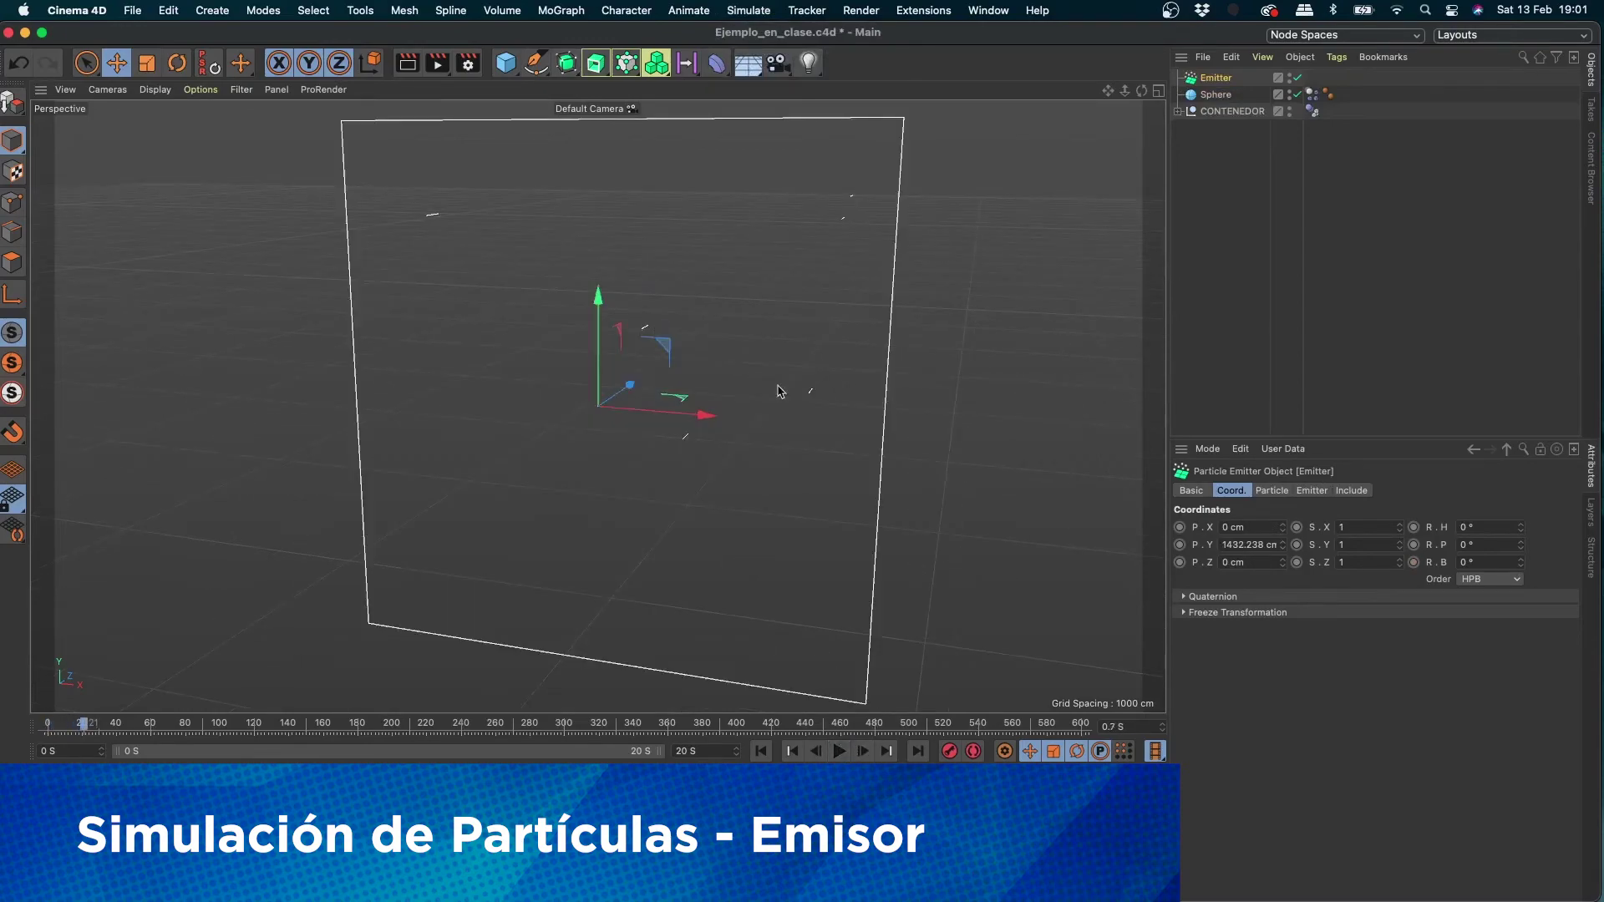
alt+right_drag(877, 363, 668, 396)
alt+drag(677, 359, 869, 451)
alt+middle_drag(891, 461, 701, 465)
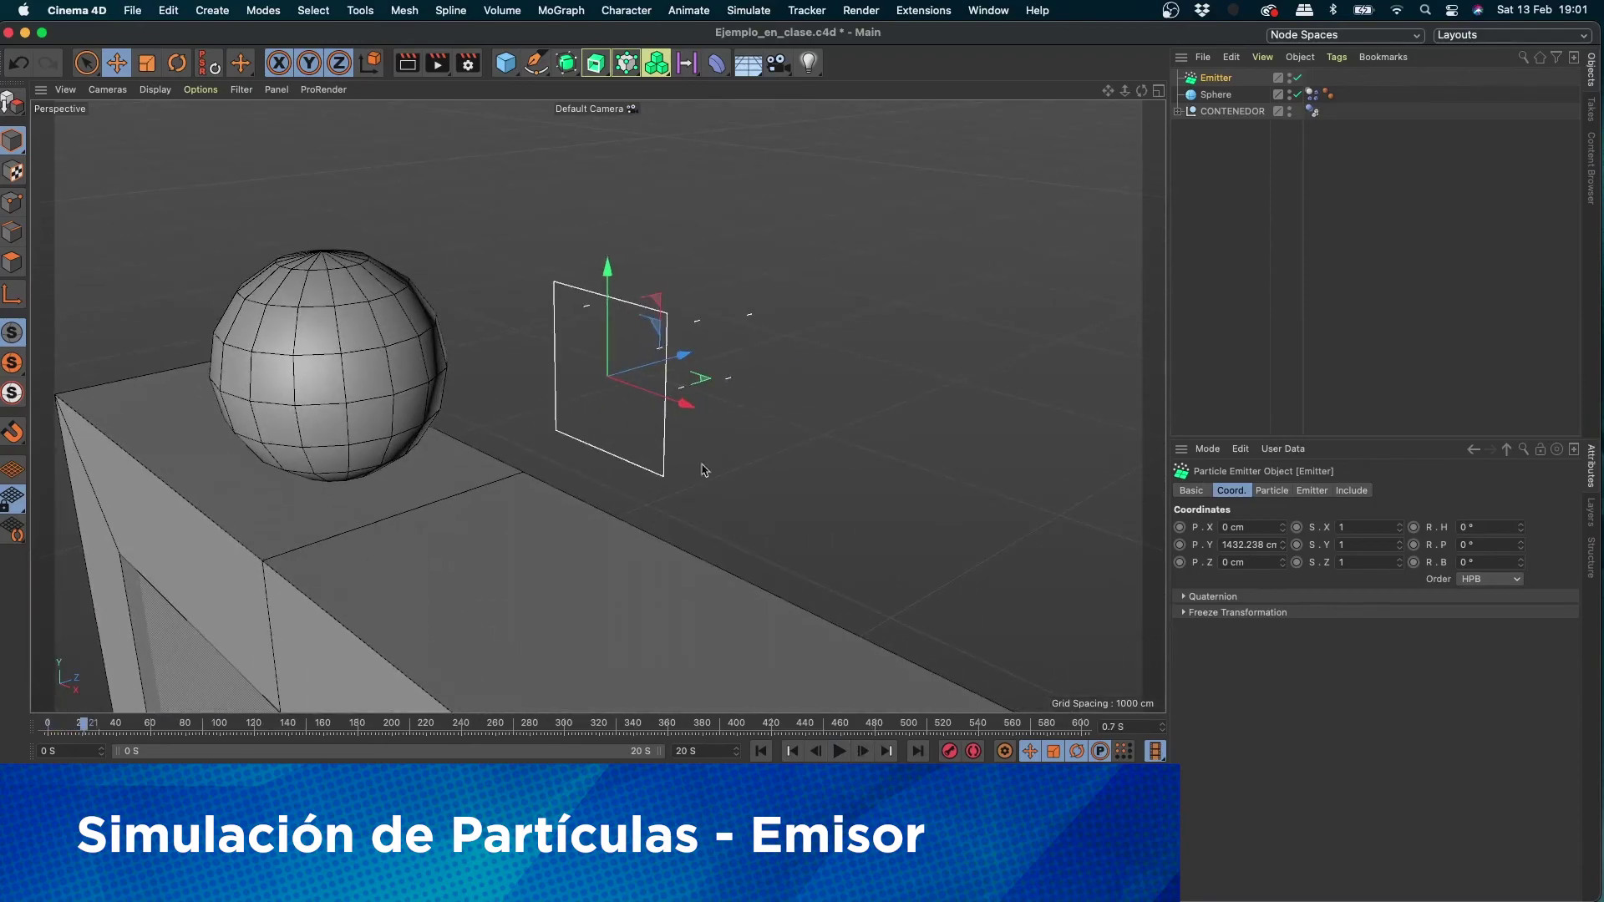
click(840, 751)
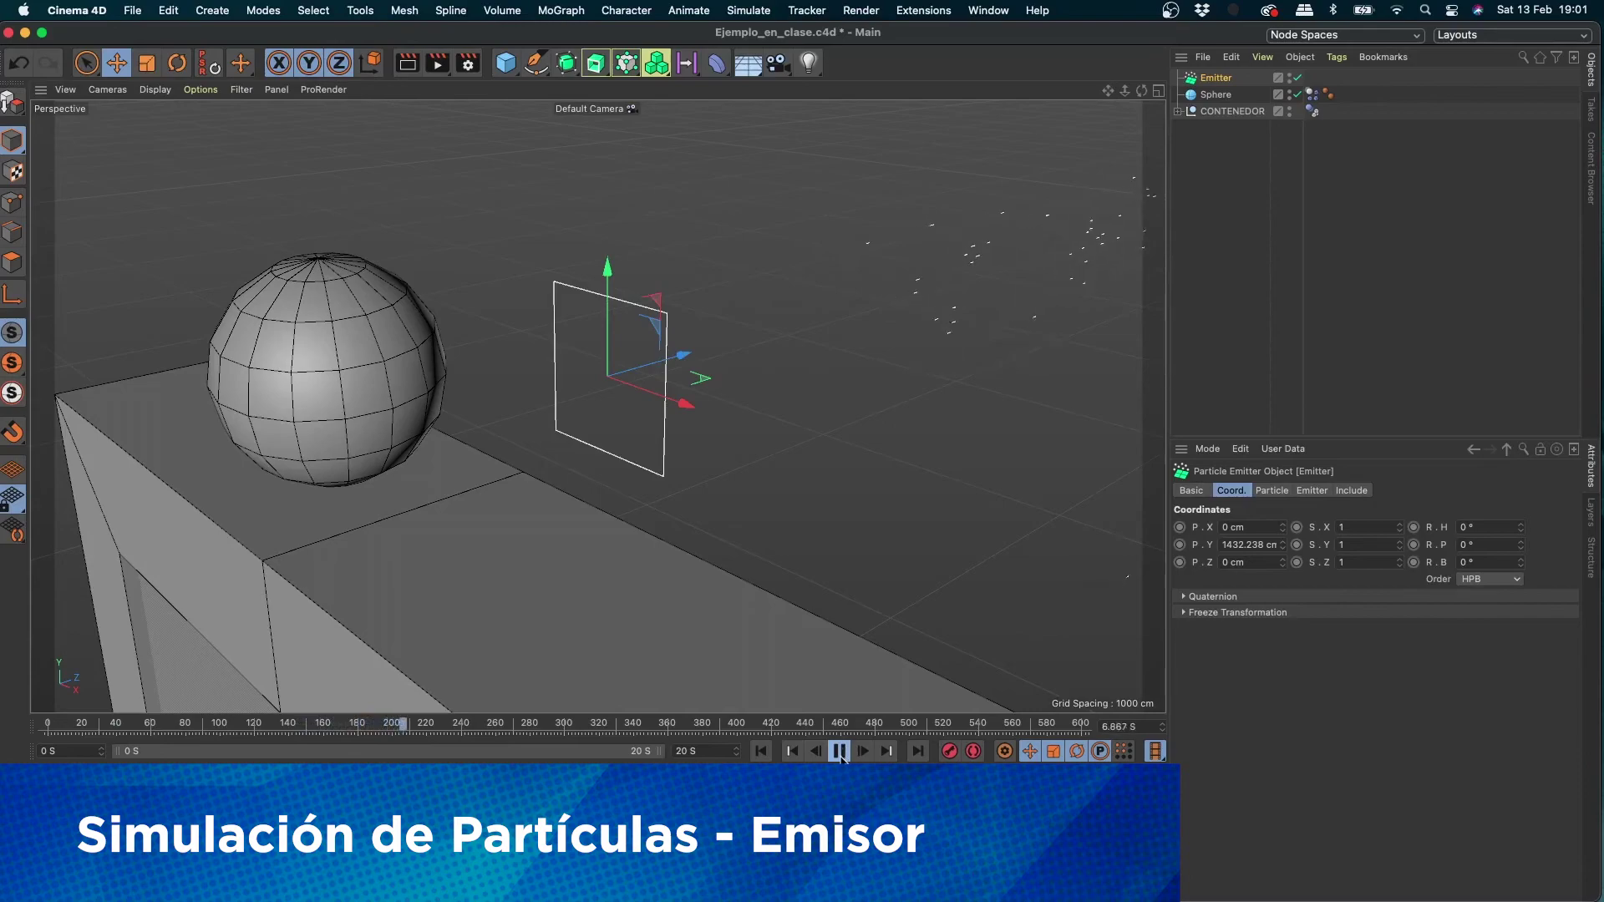
click(839, 751)
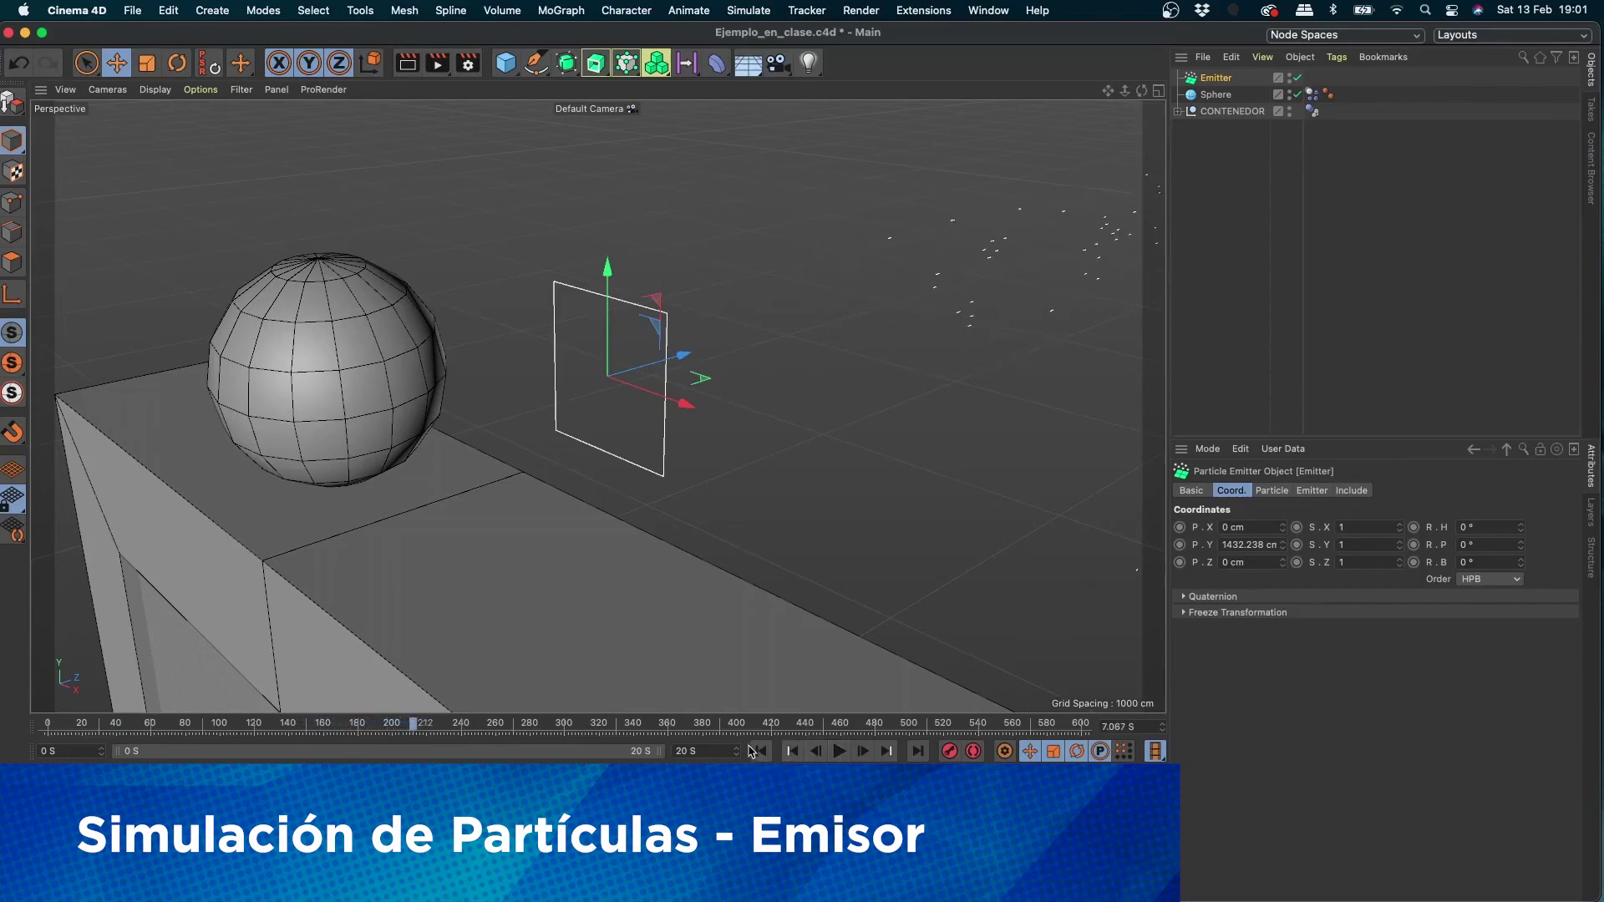
click(761, 751)
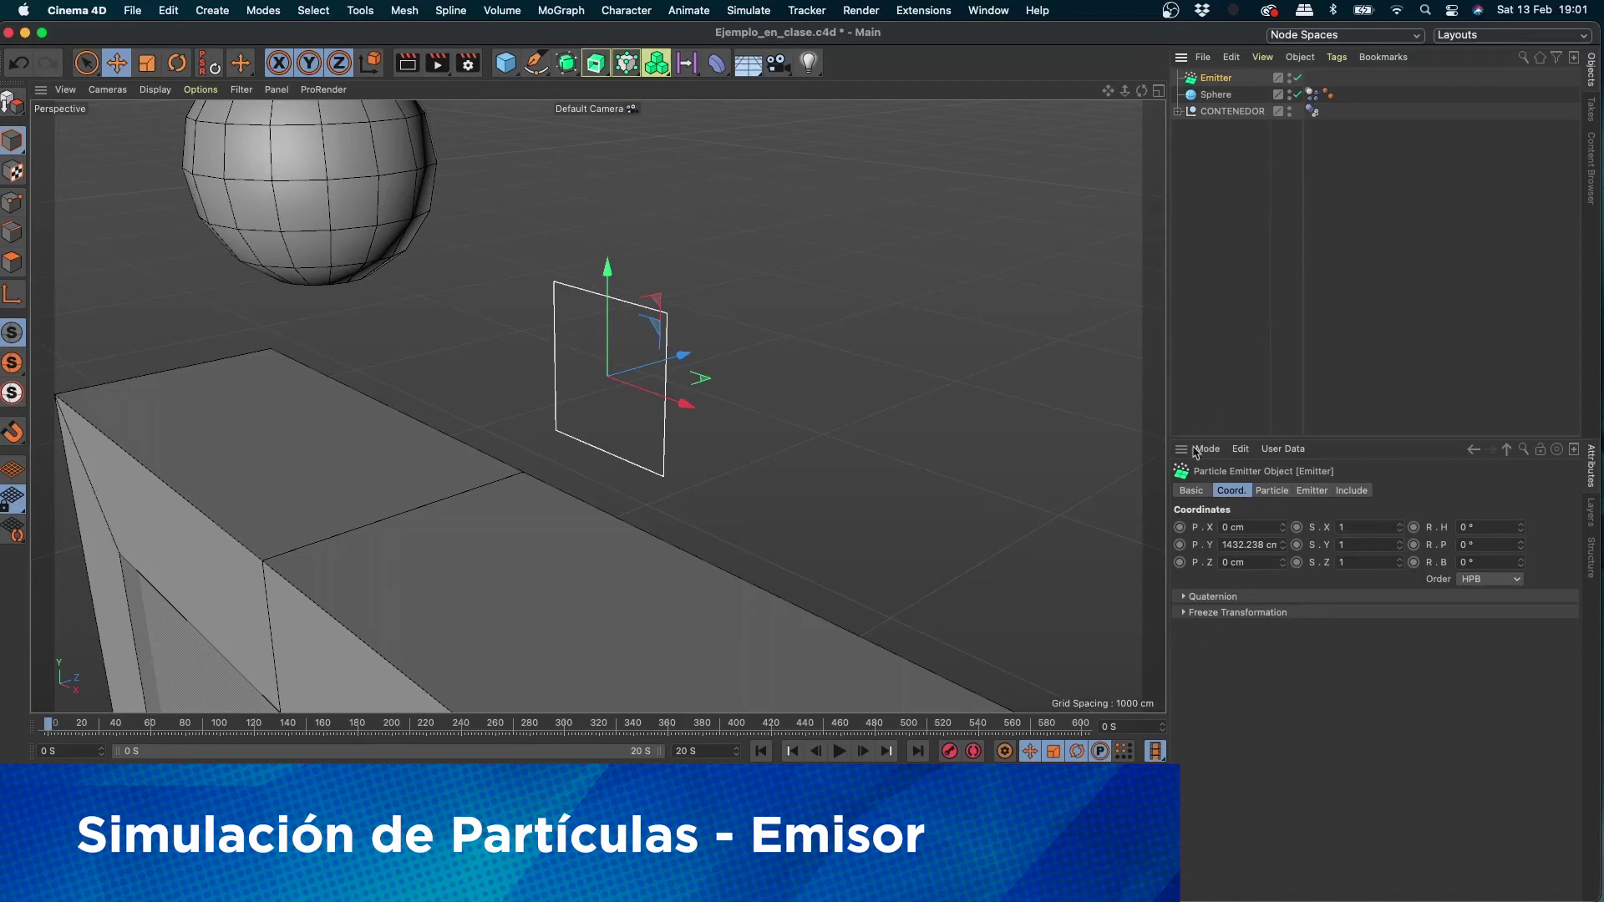
Step: Rotate the Emitter to a pitch (R.P) of -90° so that it emits downward
click(1285, 491)
click(1233, 491)
drag(1521, 528, 1502, 598)
key(super+z)
click(1499, 551)
text(-90)
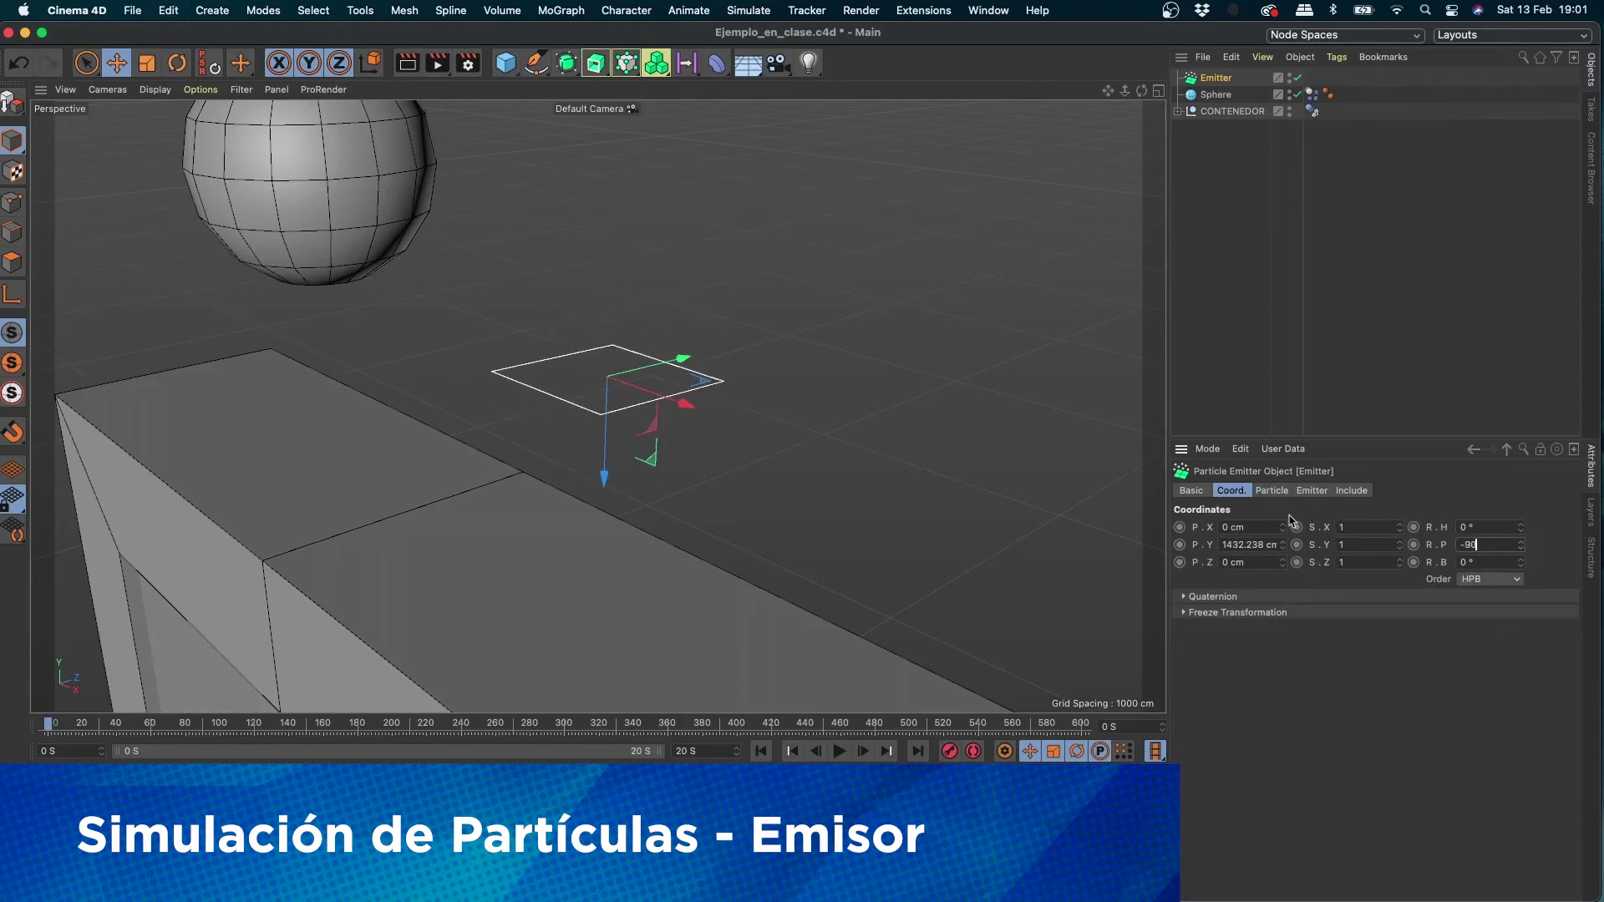
key(Return)
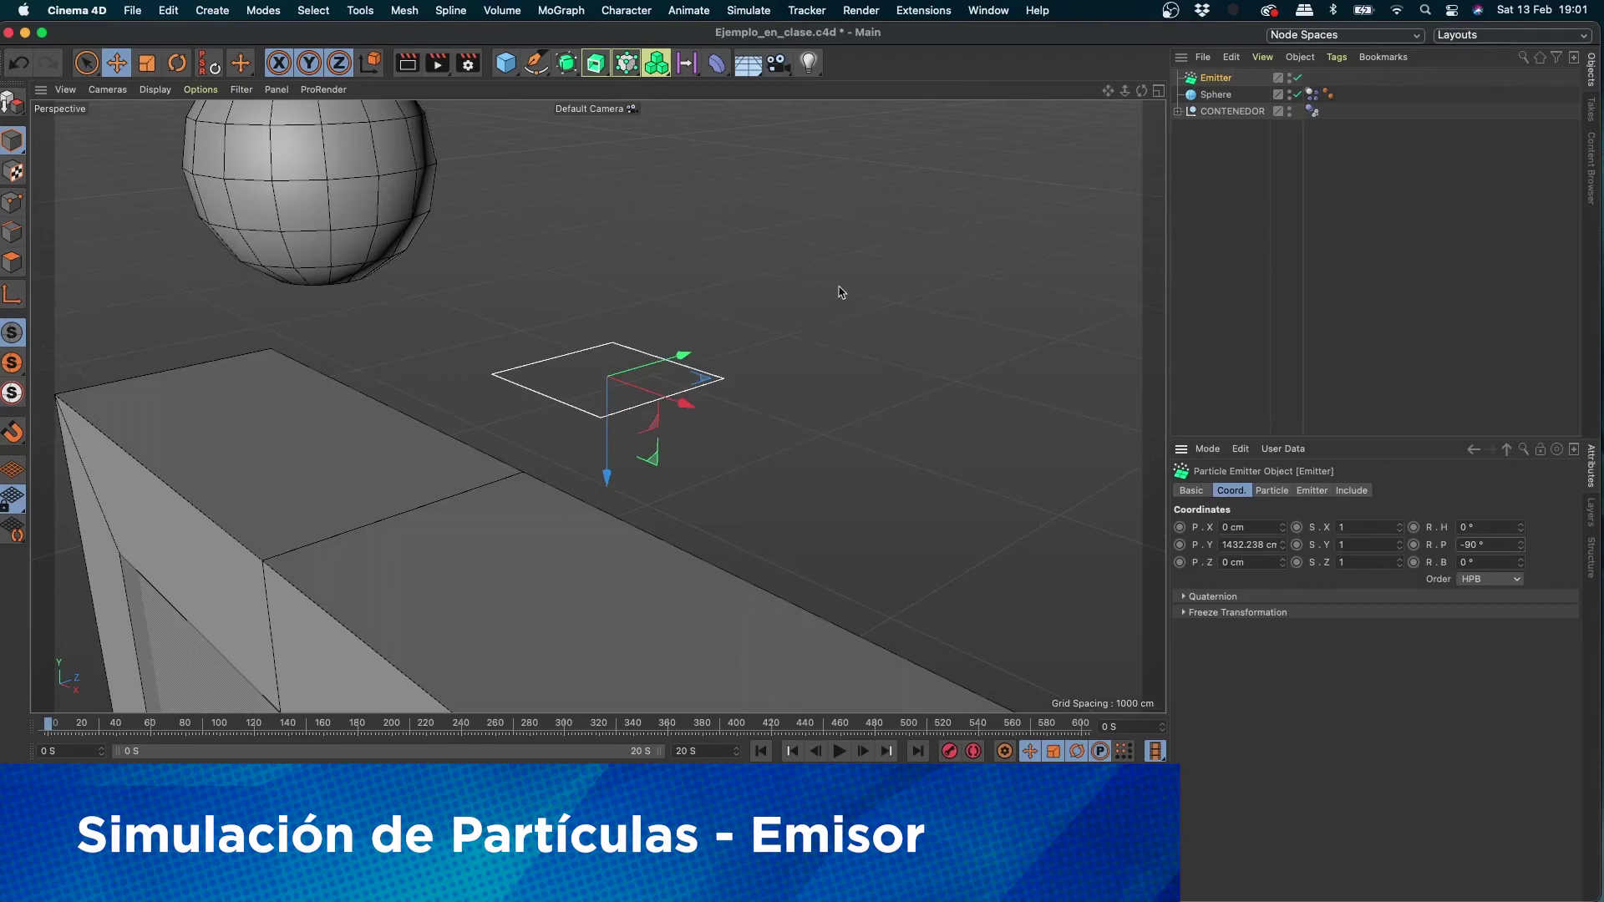
Step: Widen the Emitter above the container by setting its X-Size to 800 cm
alt+right_drag(858, 274, 695, 327)
alt+drag(695, 326, 861, 391)
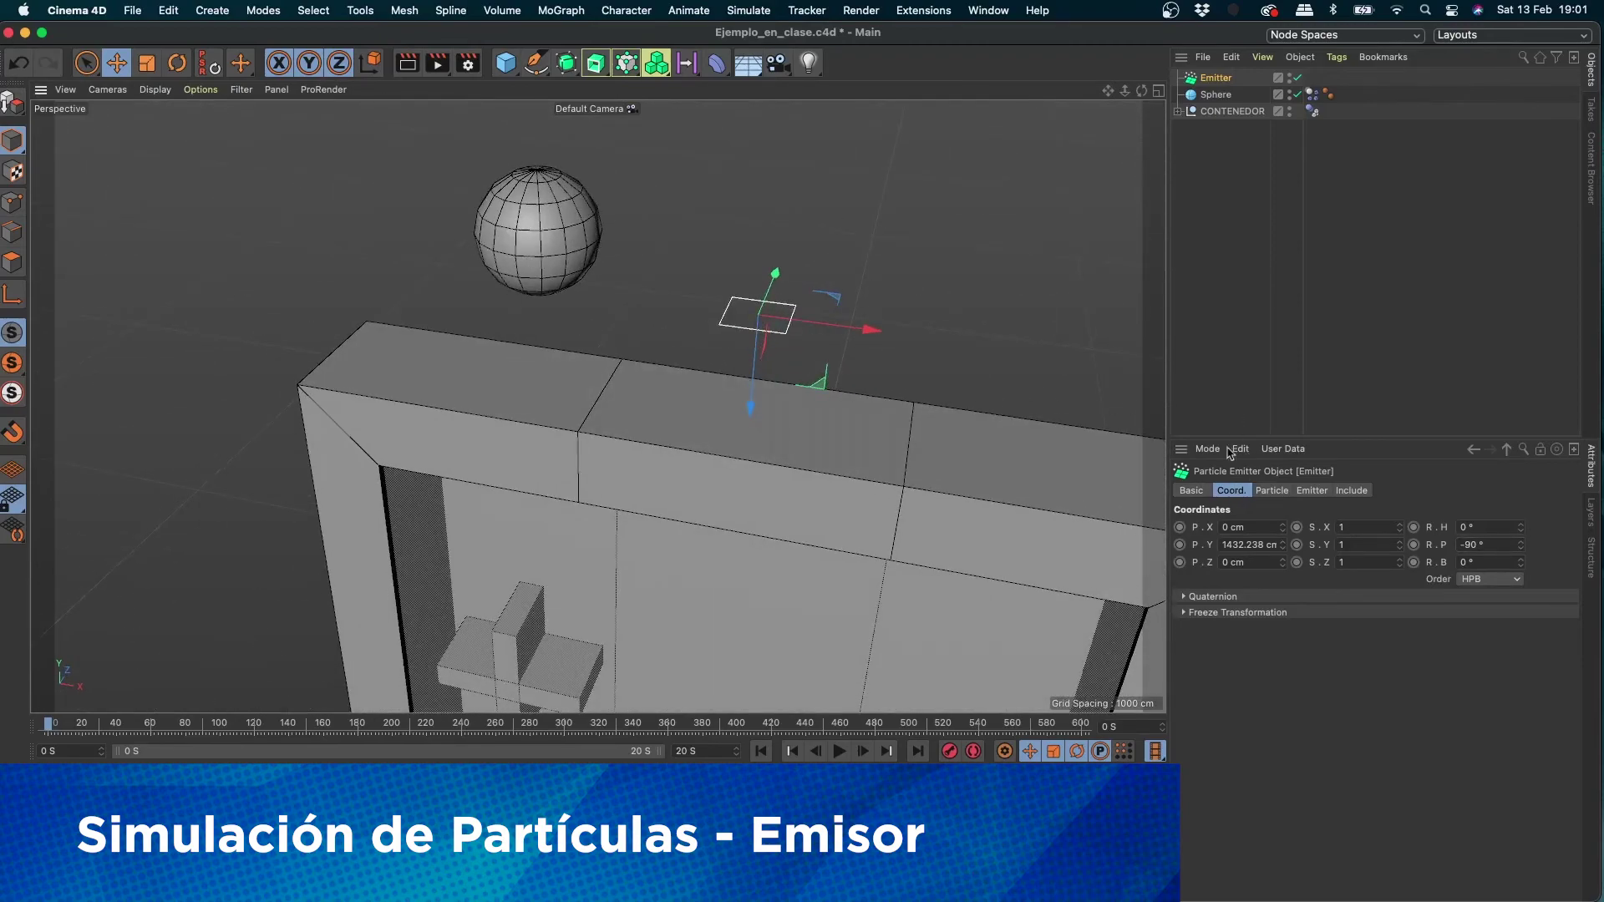
click(1271, 491)
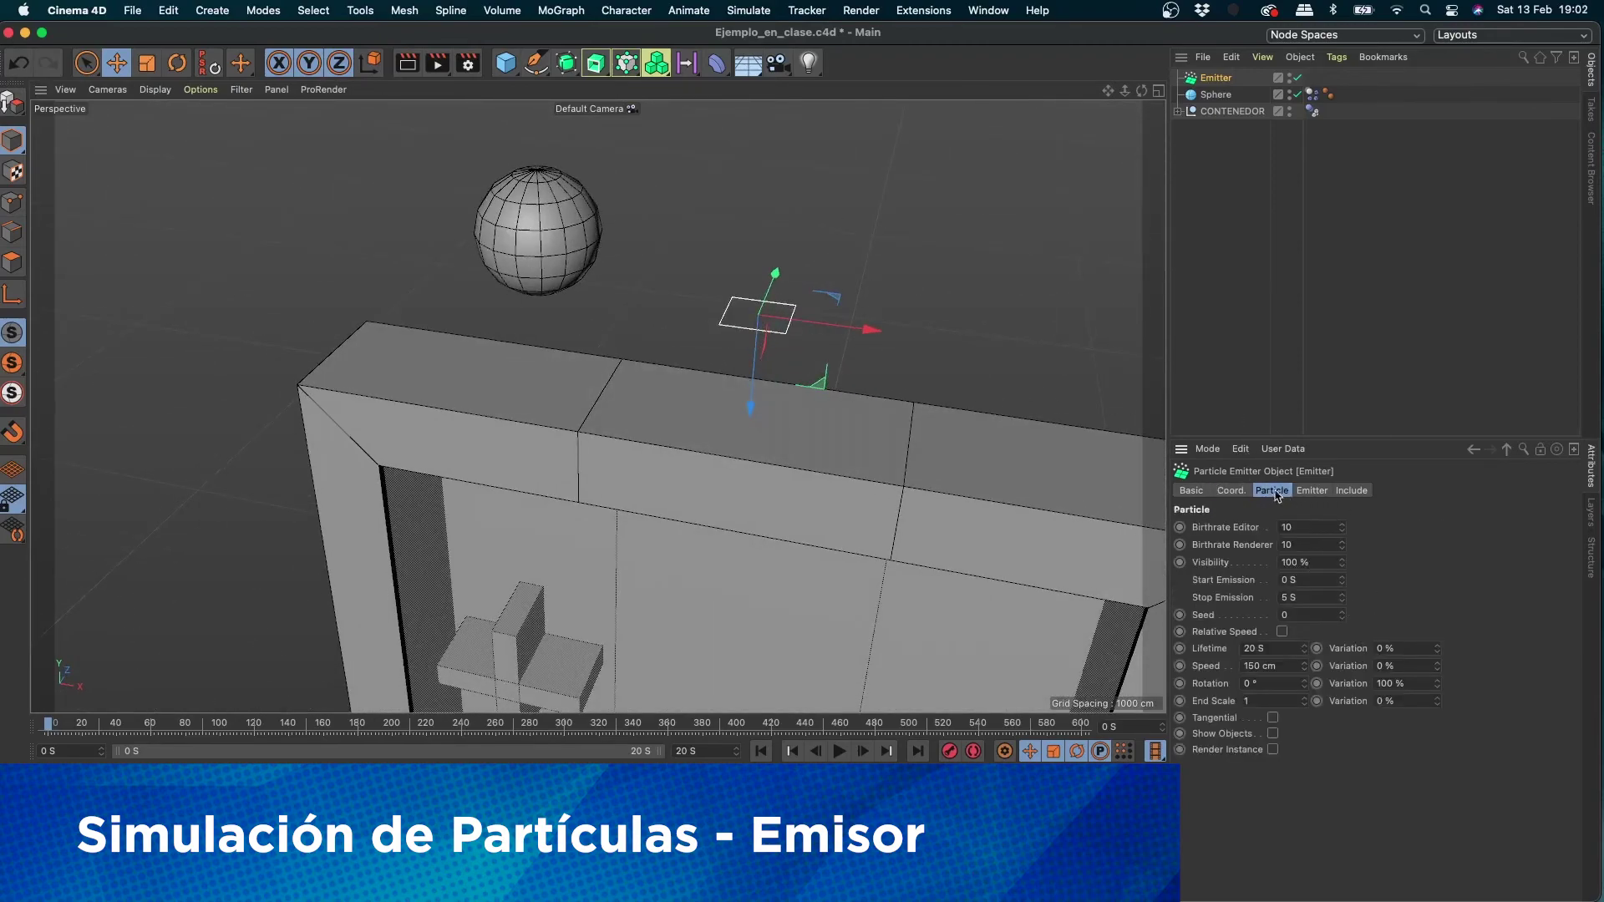
click(1231, 491)
click(1310, 491)
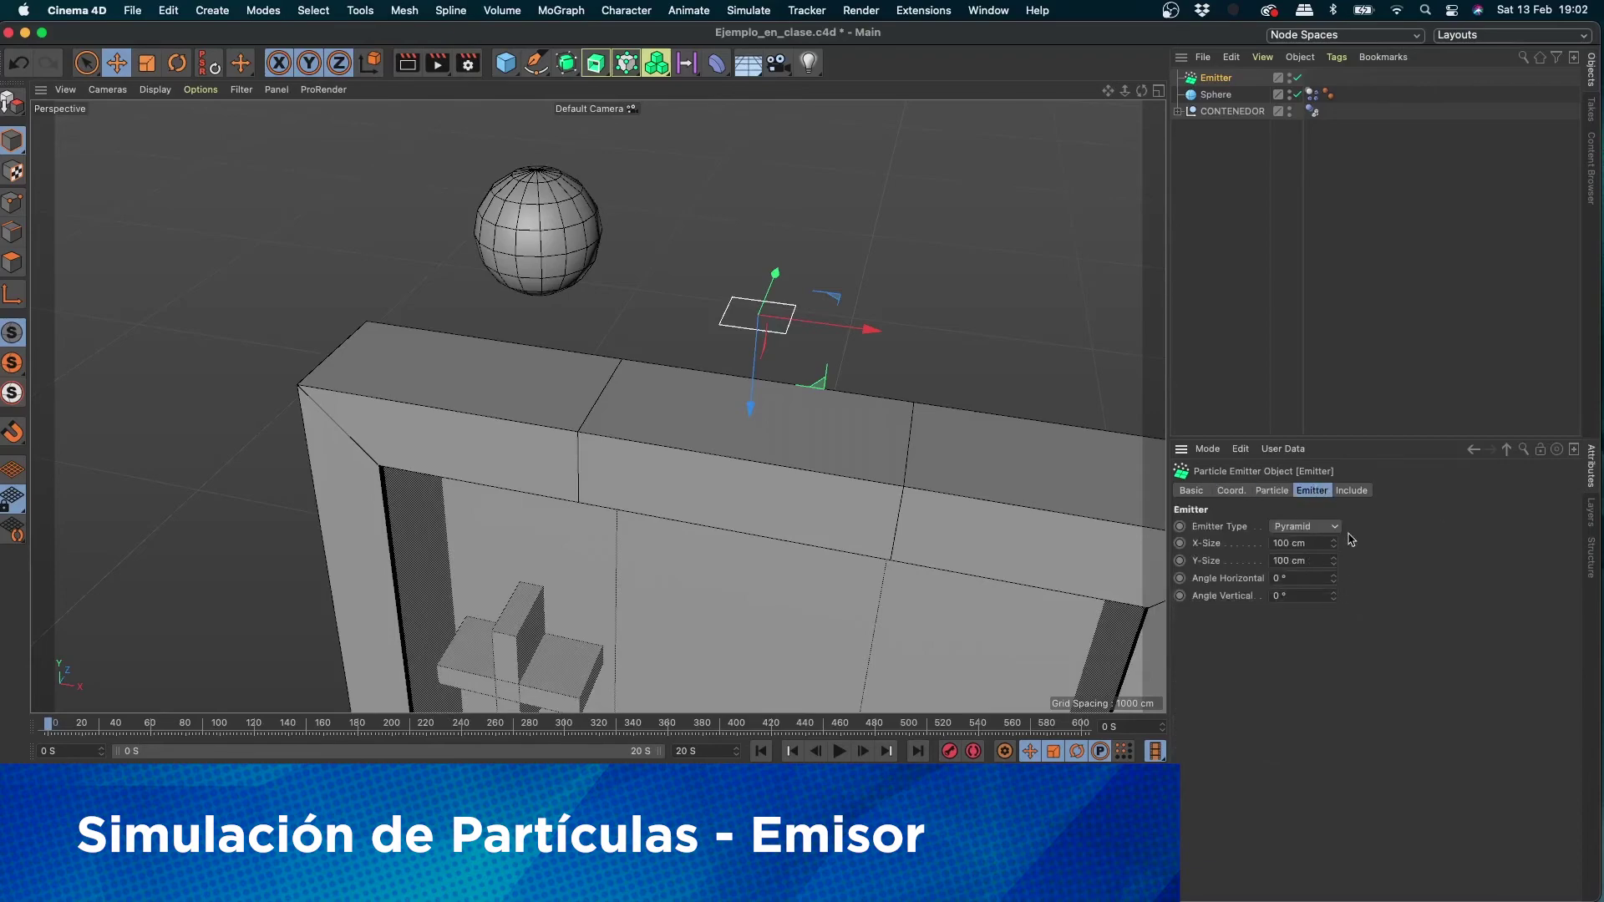
drag(1334, 546, 1272, 2)
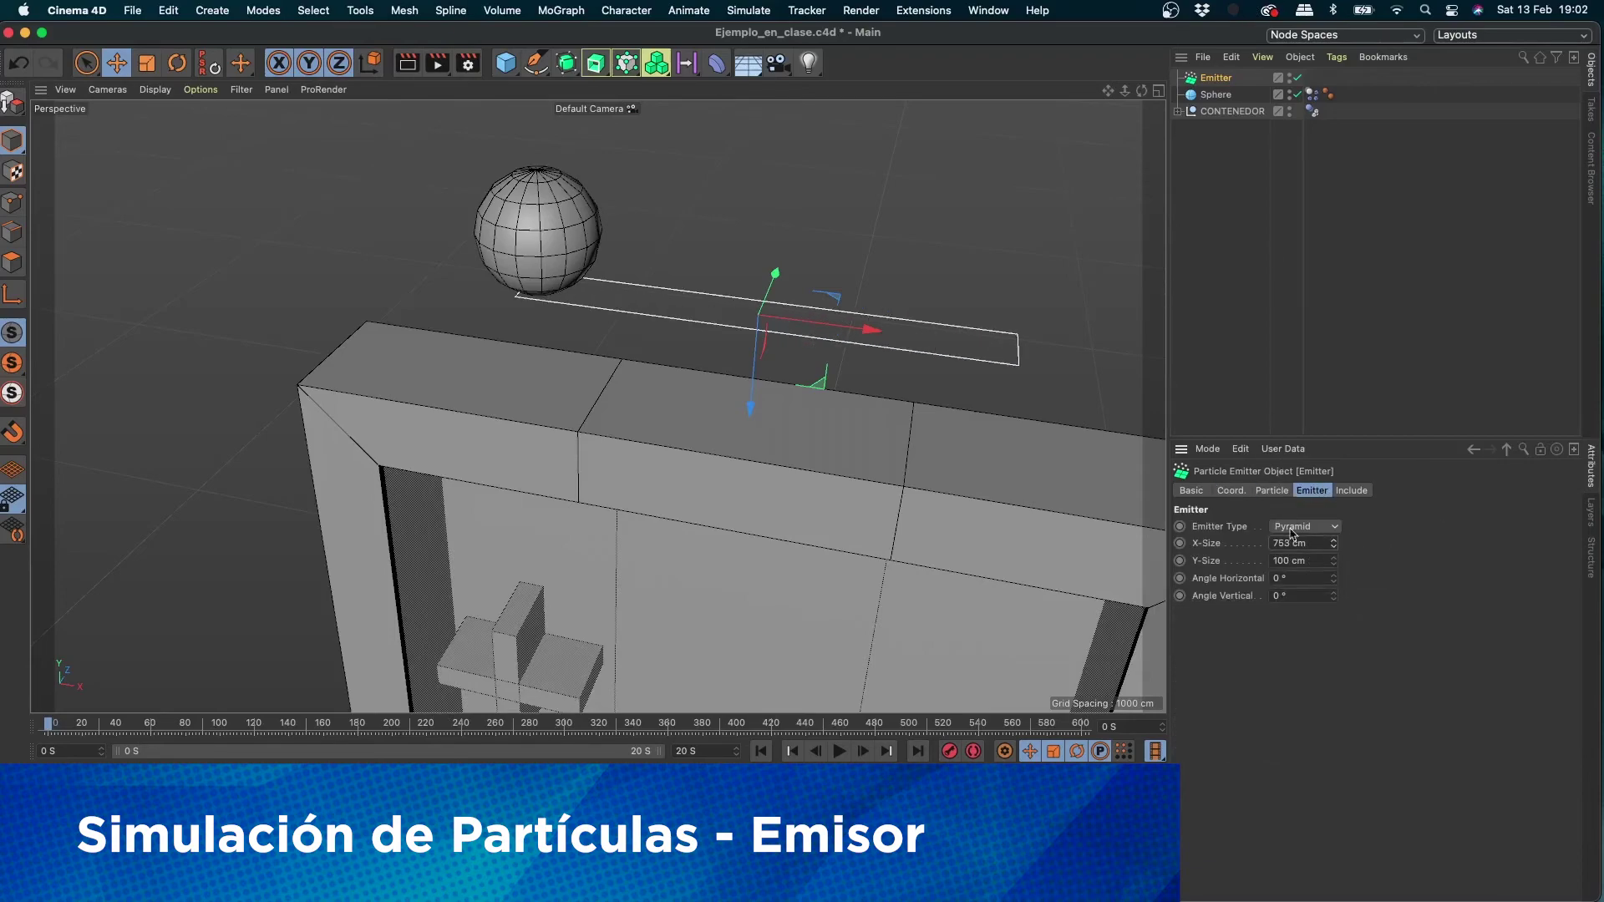
drag(1305, 542, 1182, 543)
text(800)
key(Return)
Step: Move the Emitter down inside the container, just below its upper frame, to a Y position of about 979 cm
drag(750, 406, 706, 627)
scroll(841, 516, down, 3)
alt+drag(802, 557, 783, 507)
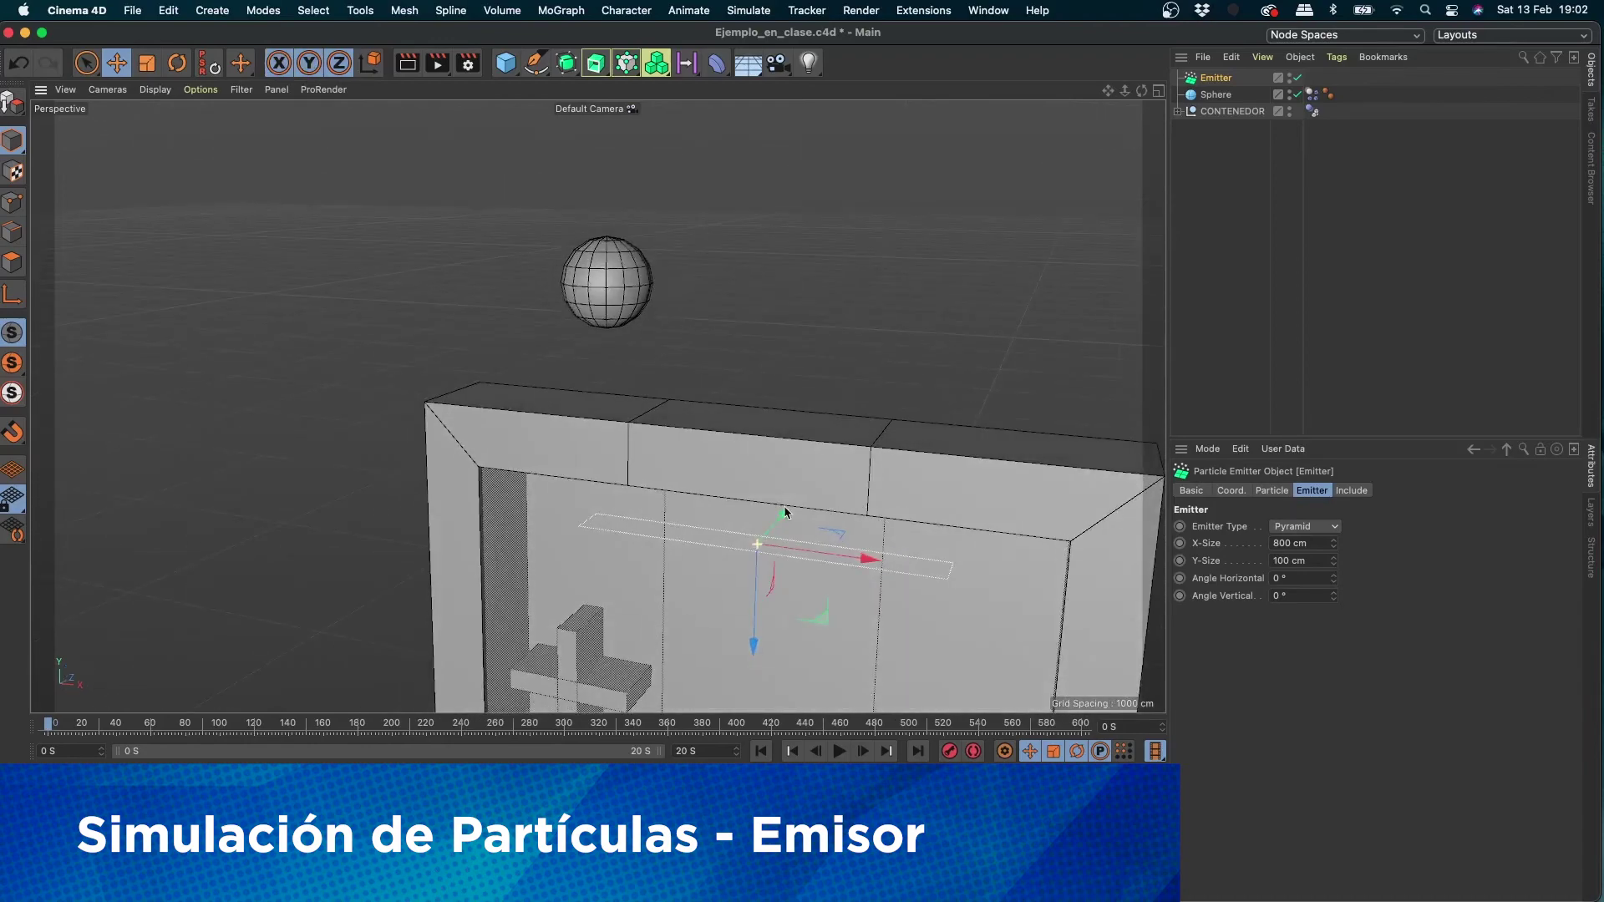
Step: Make the Sphere a child of the Emitter and test the emission by playing the animation briefly
click(1219, 98)
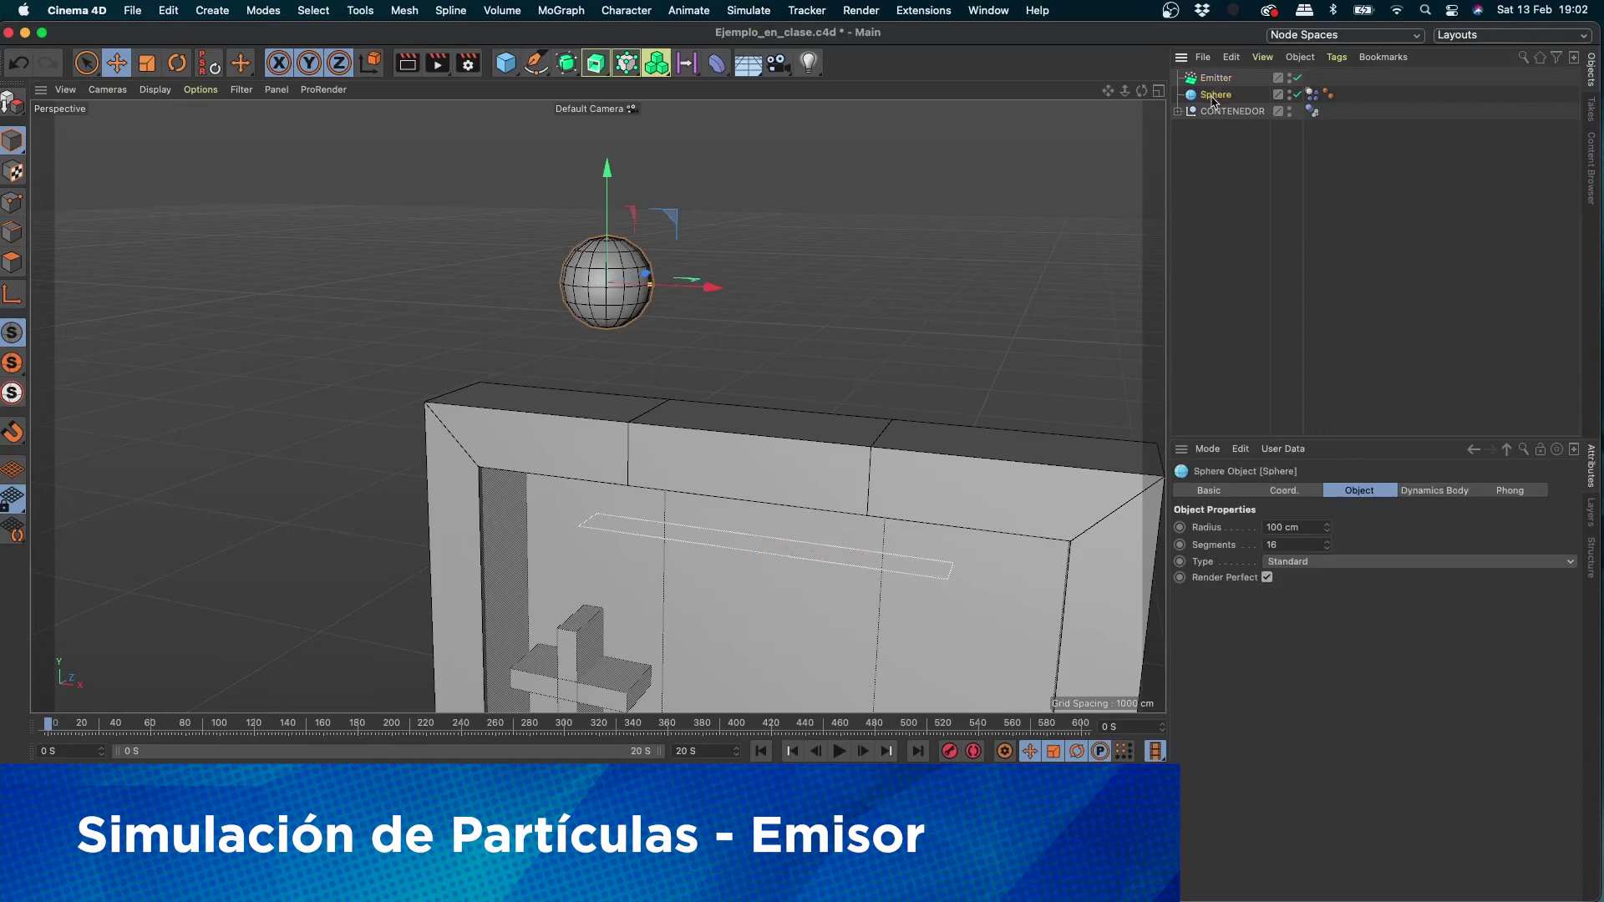
drag(1229, 95, 1220, 80)
click(839, 751)
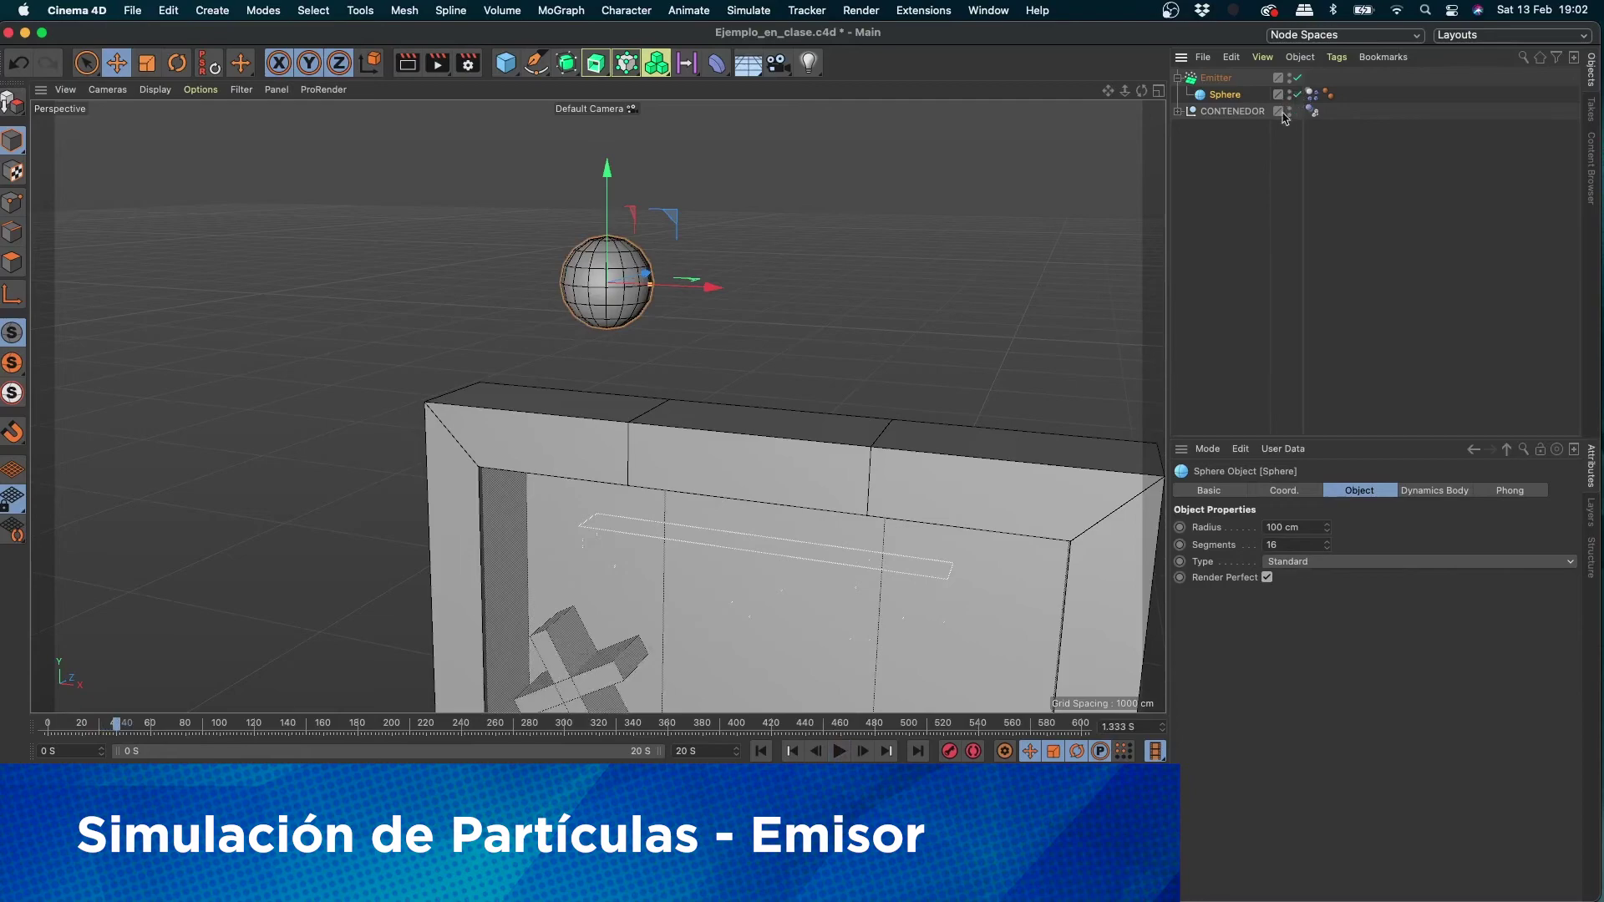
click(839, 751)
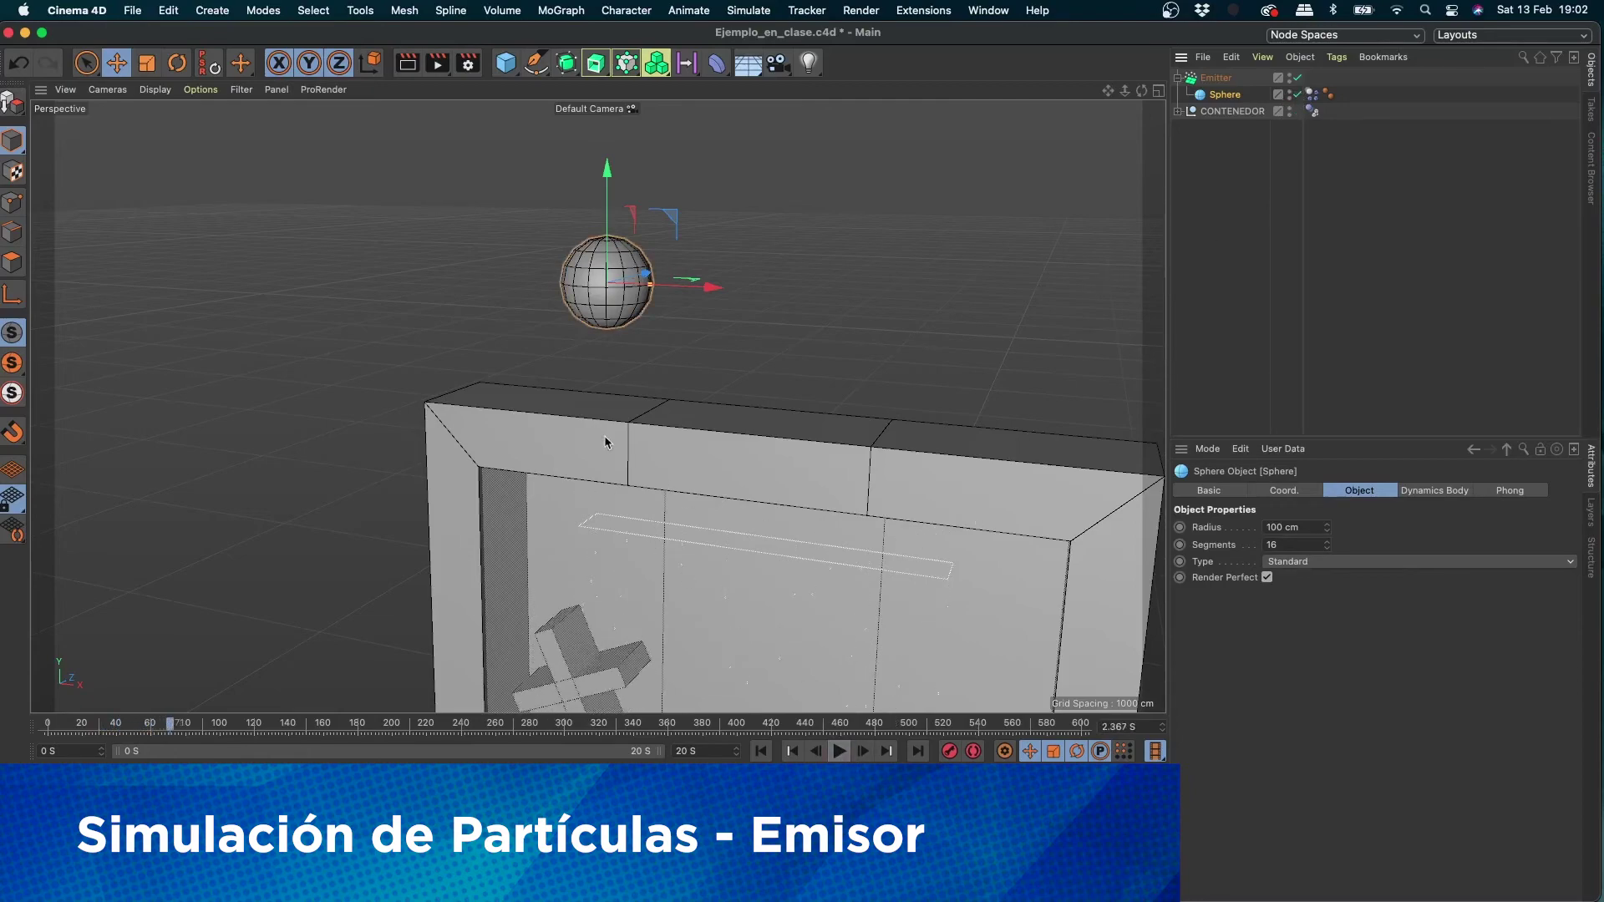
Step: Set the Emitter's Birthrate Editor and Birthrate Renderer values to 5
click(1226, 78)
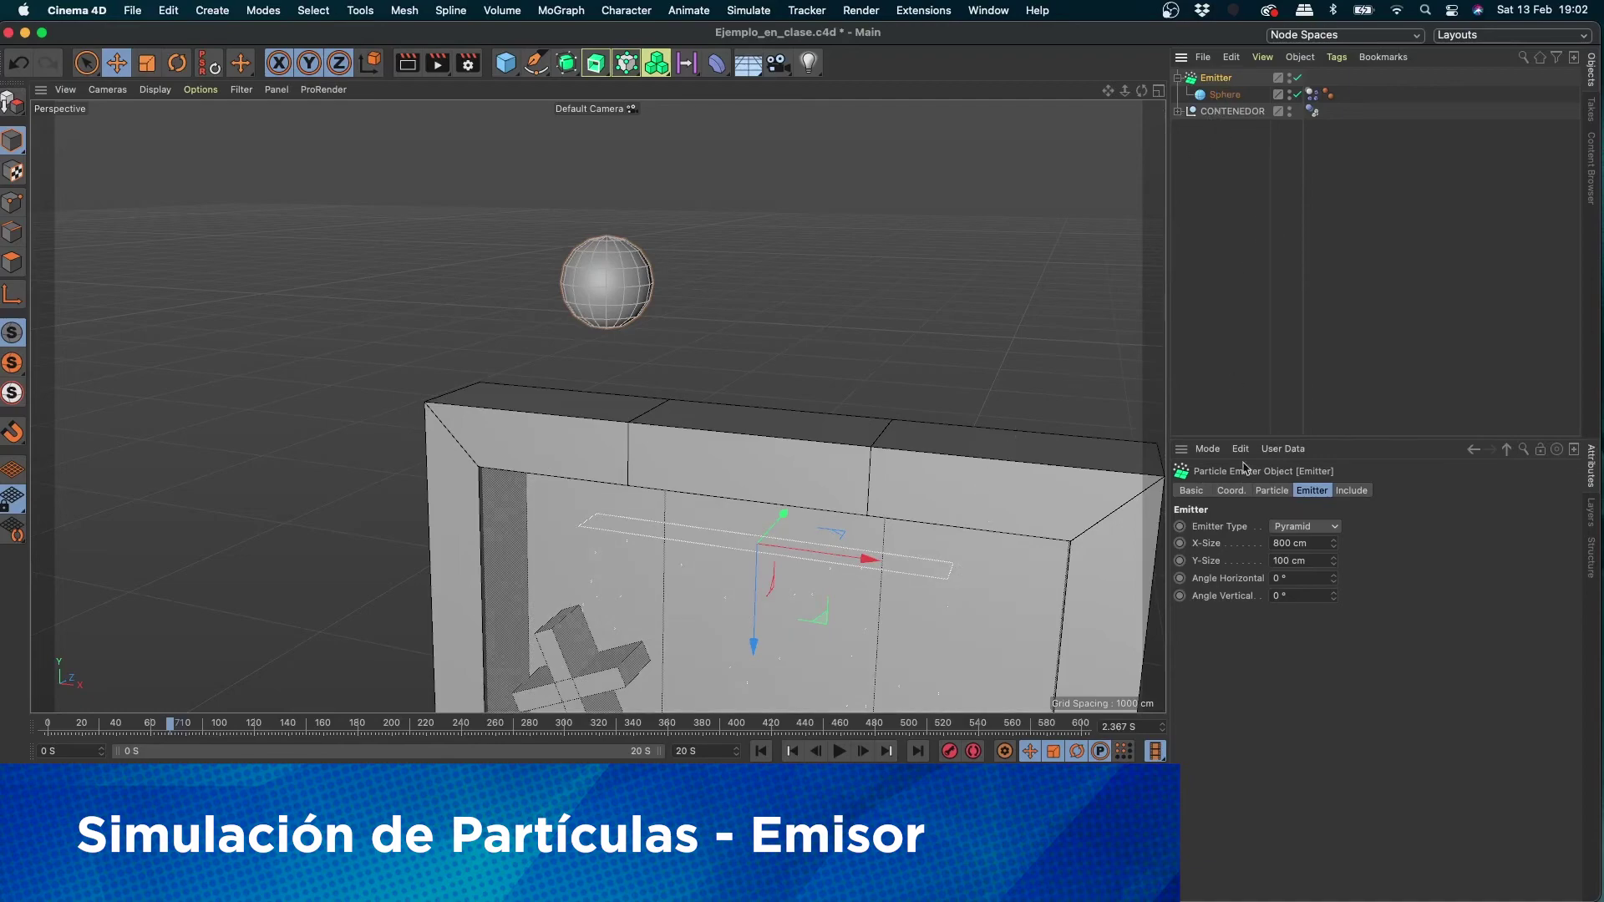
click(1272, 491)
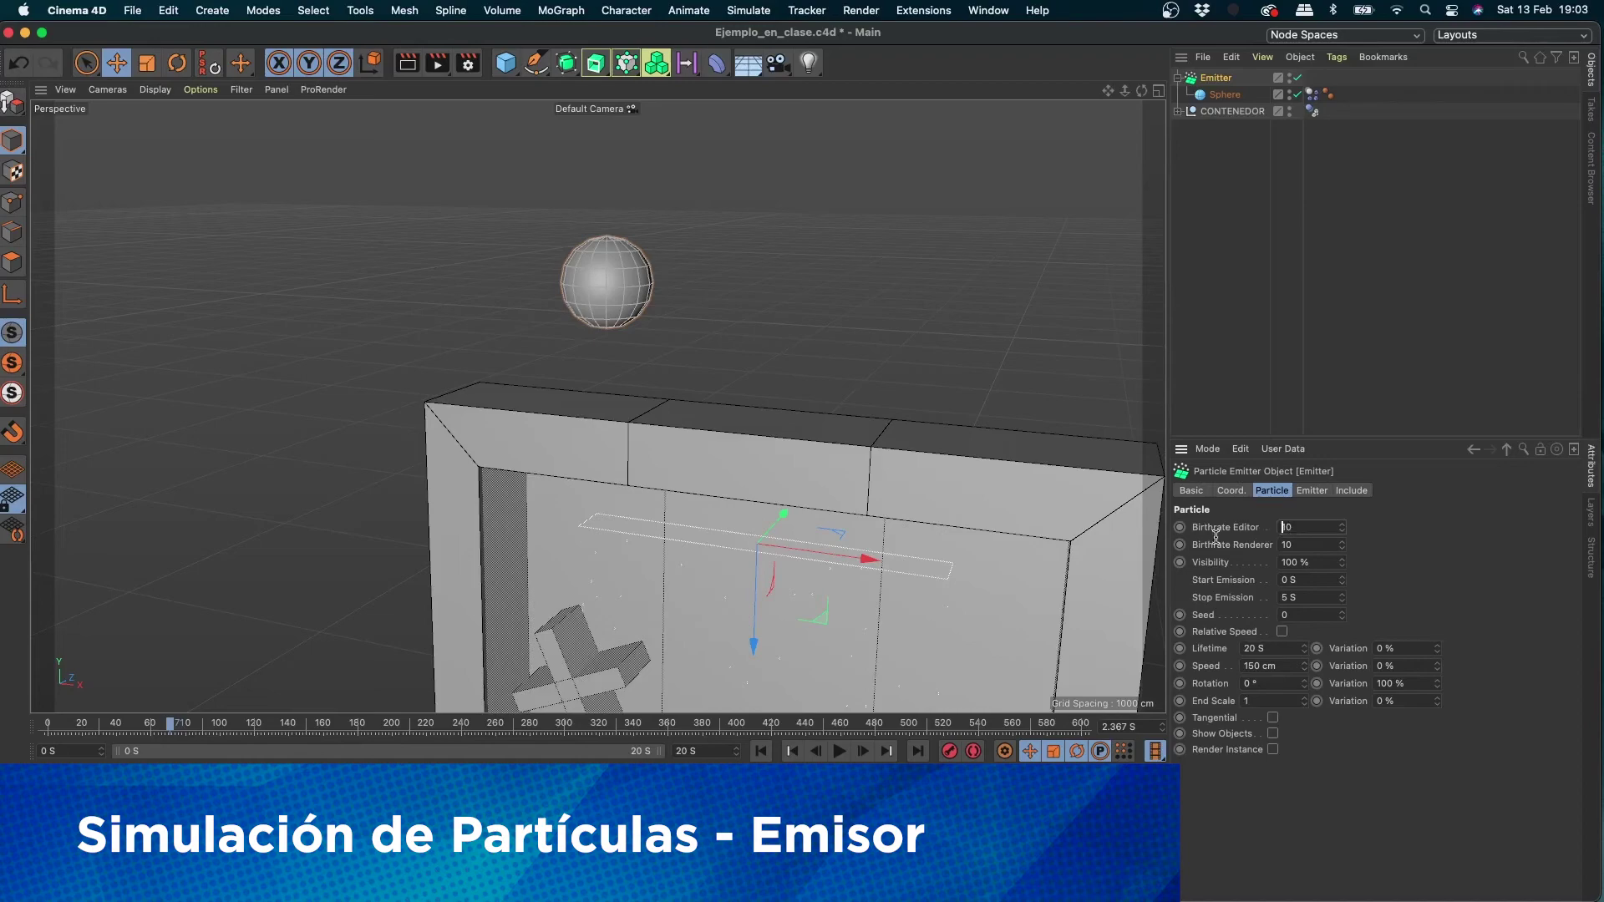
drag(1303, 527, 1238, 544)
text(5)
key(Tab)
text(5)
Step: Play the simulation and examine the emitted particles among the container's rotating crosses
click(840, 751)
click(840, 751)
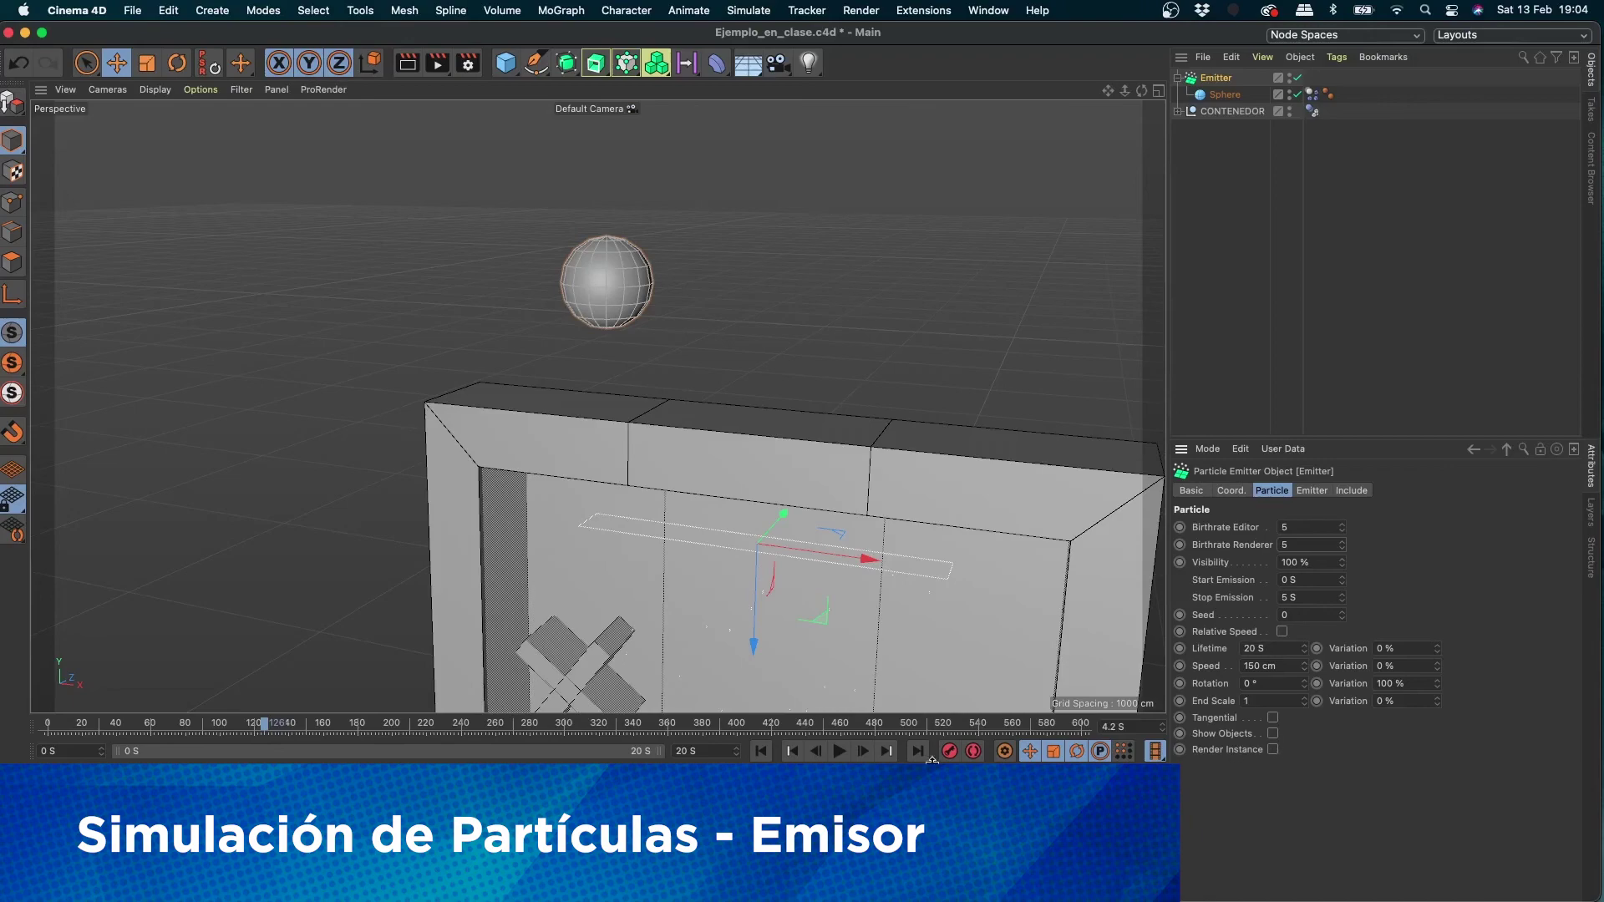
scroll(866, 560, down, 4)
alt+middle_drag(811, 580, 679, 395)
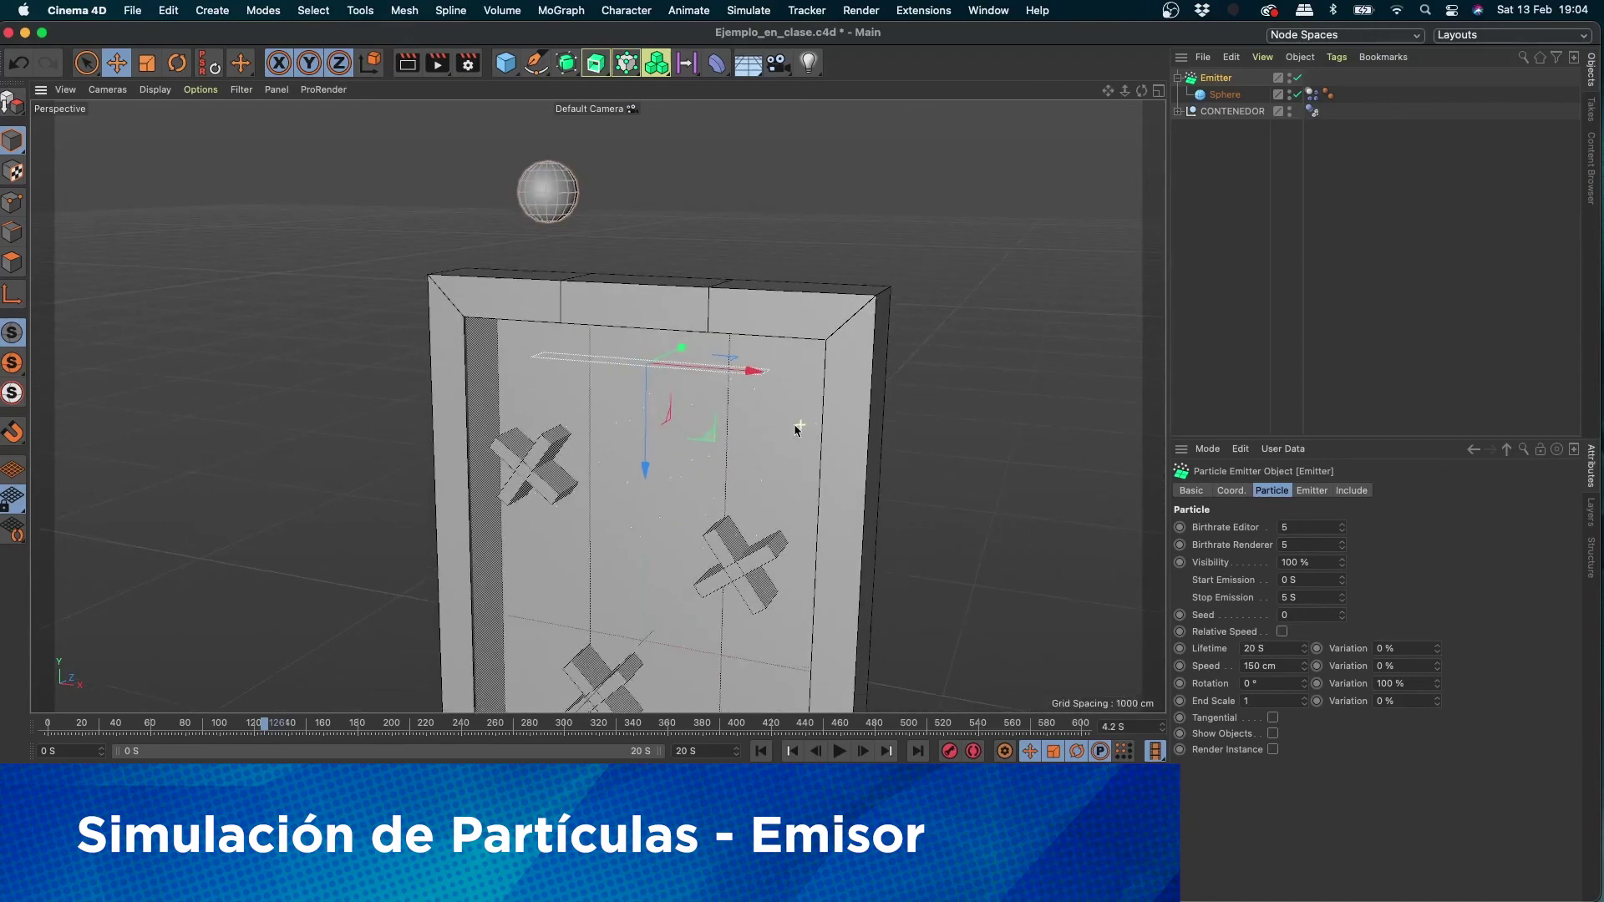
scroll(797, 429, down, 1)
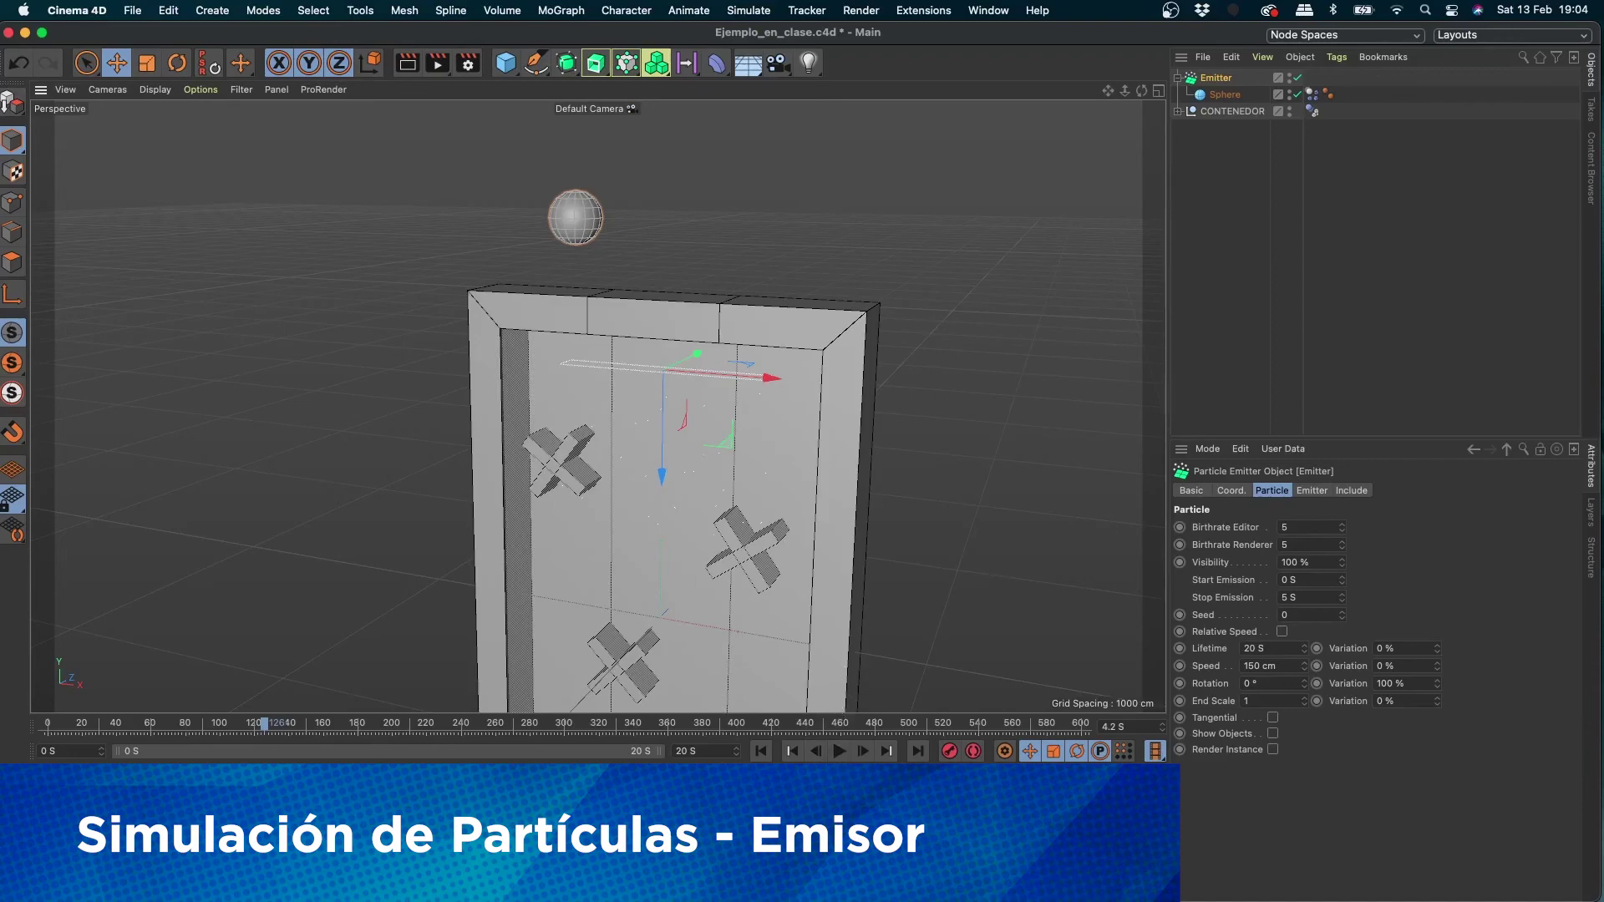
click(840, 751)
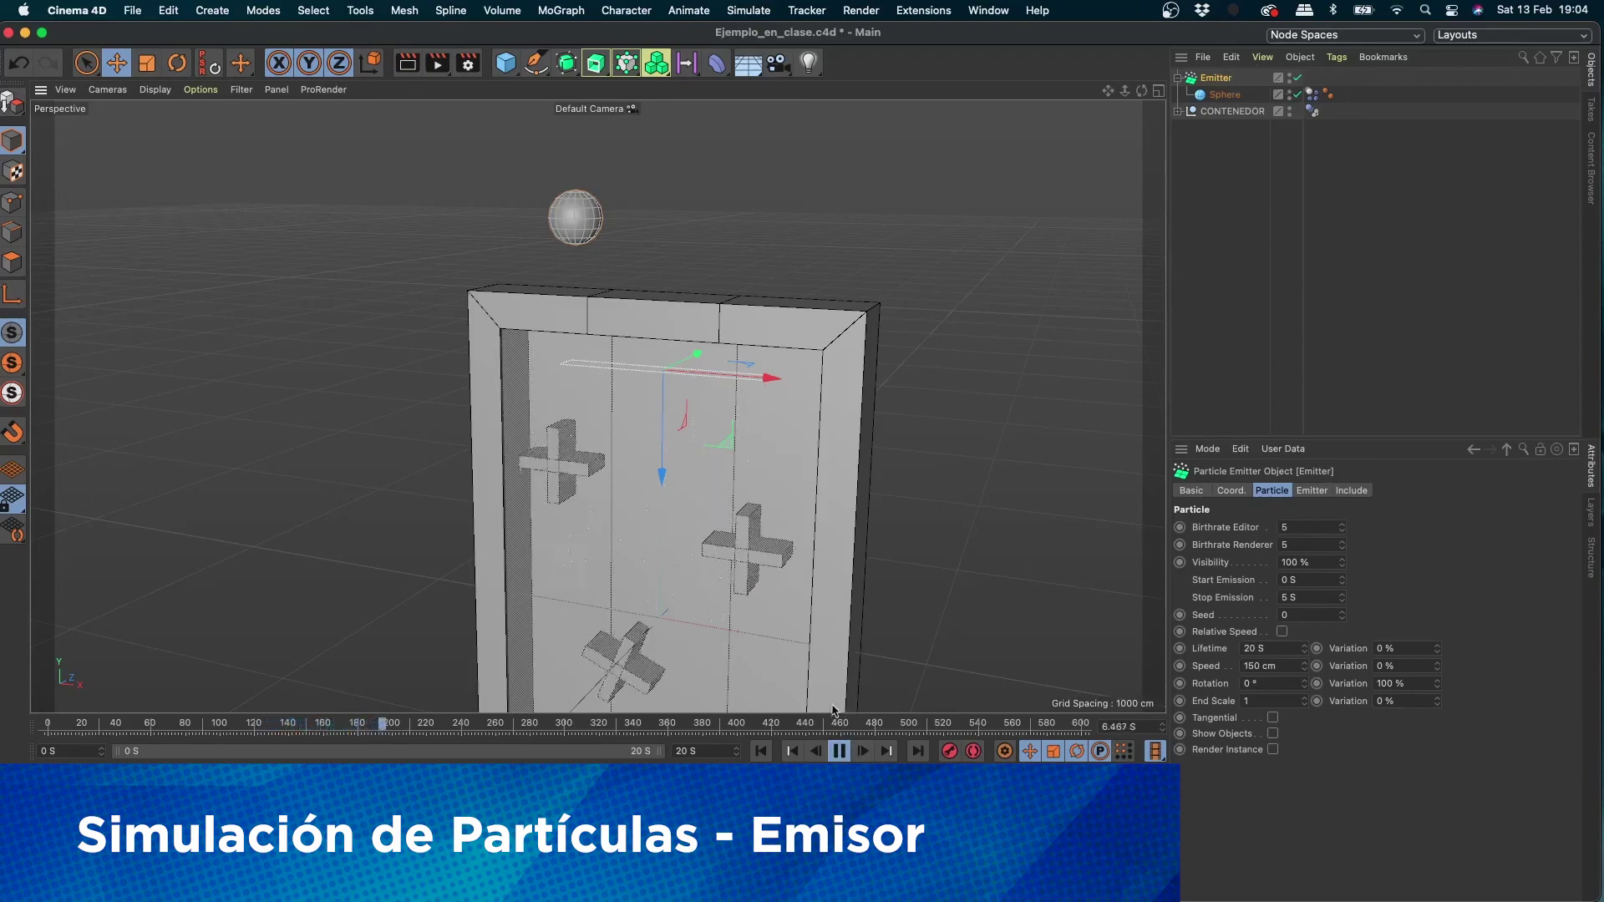
click(840, 751)
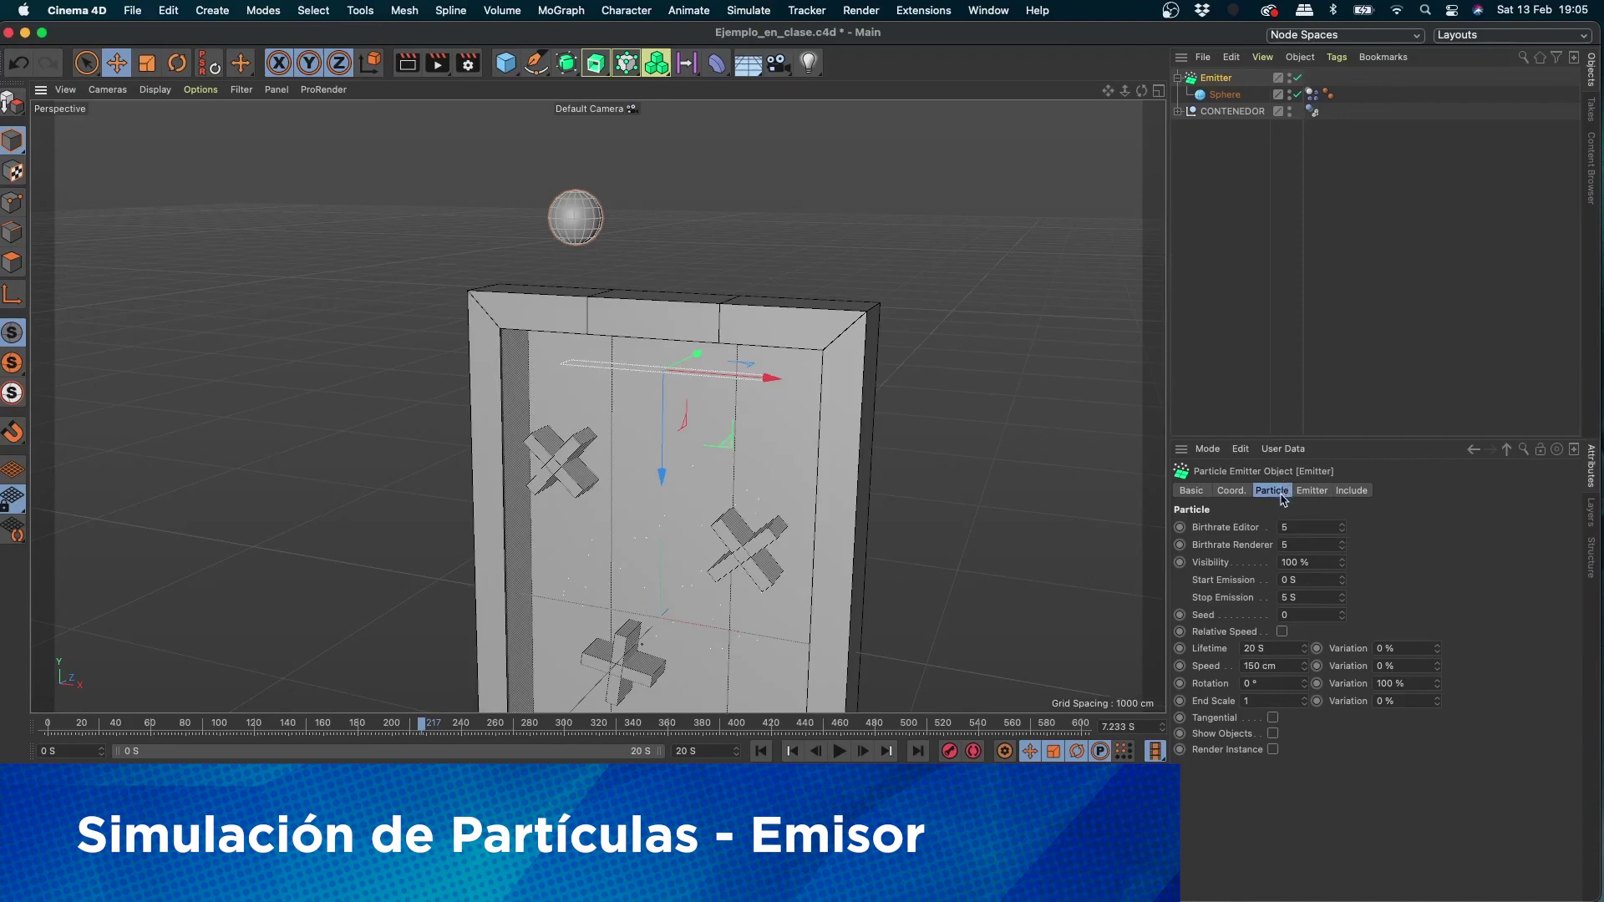
Step: Enable Show Objects for the Emitter and replay the simulation from the first frame to watch the spheres fall
click(1273, 734)
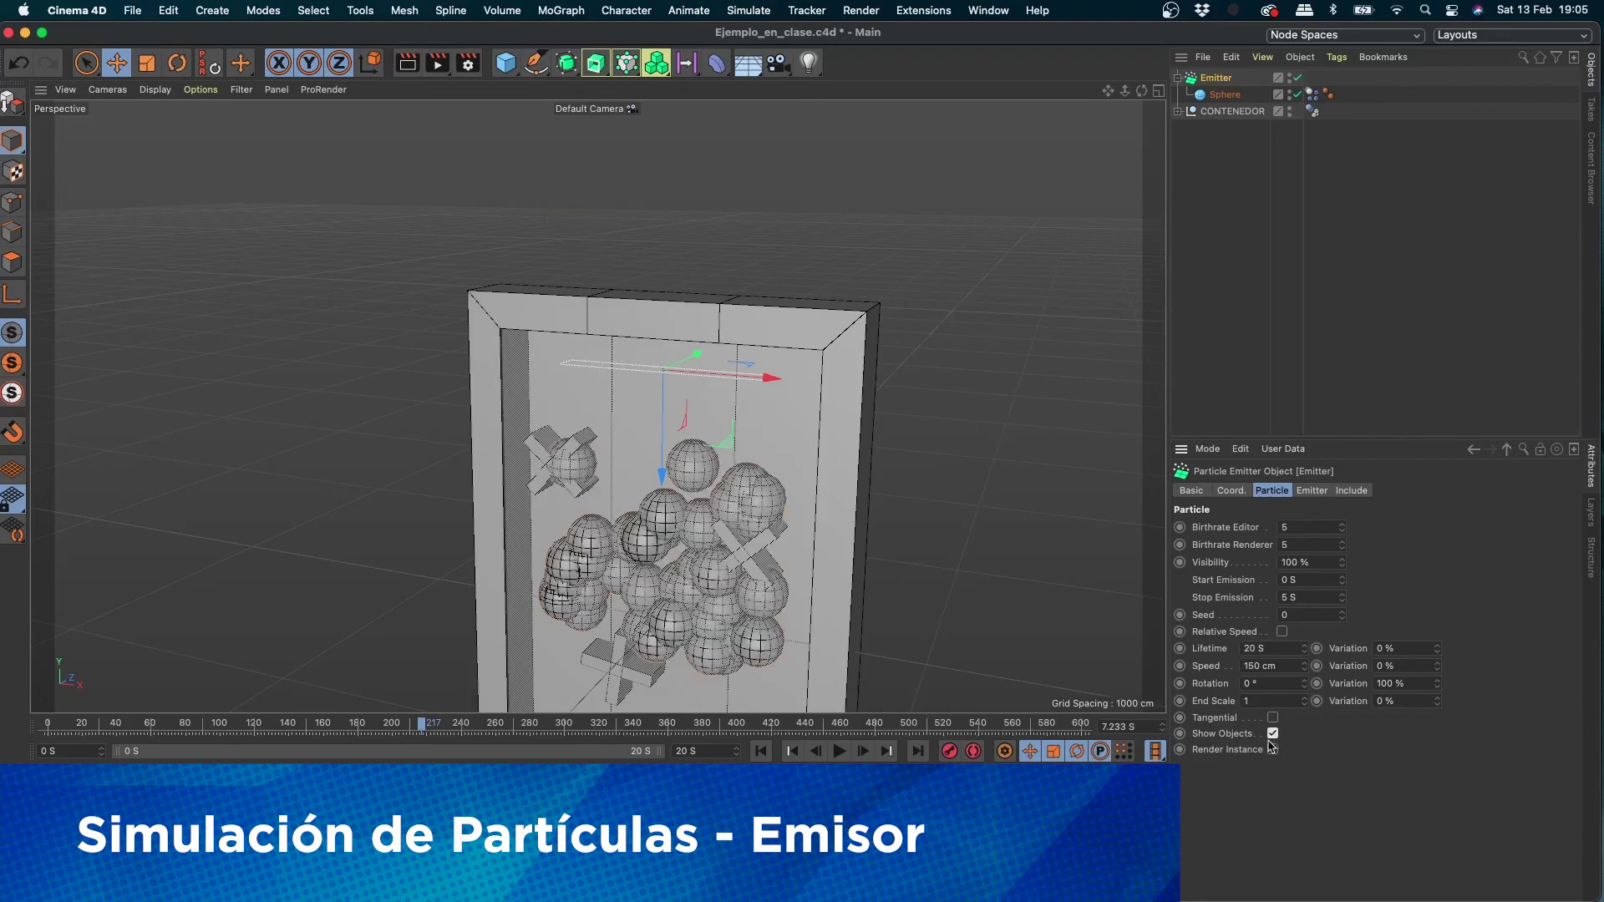
click(760, 750)
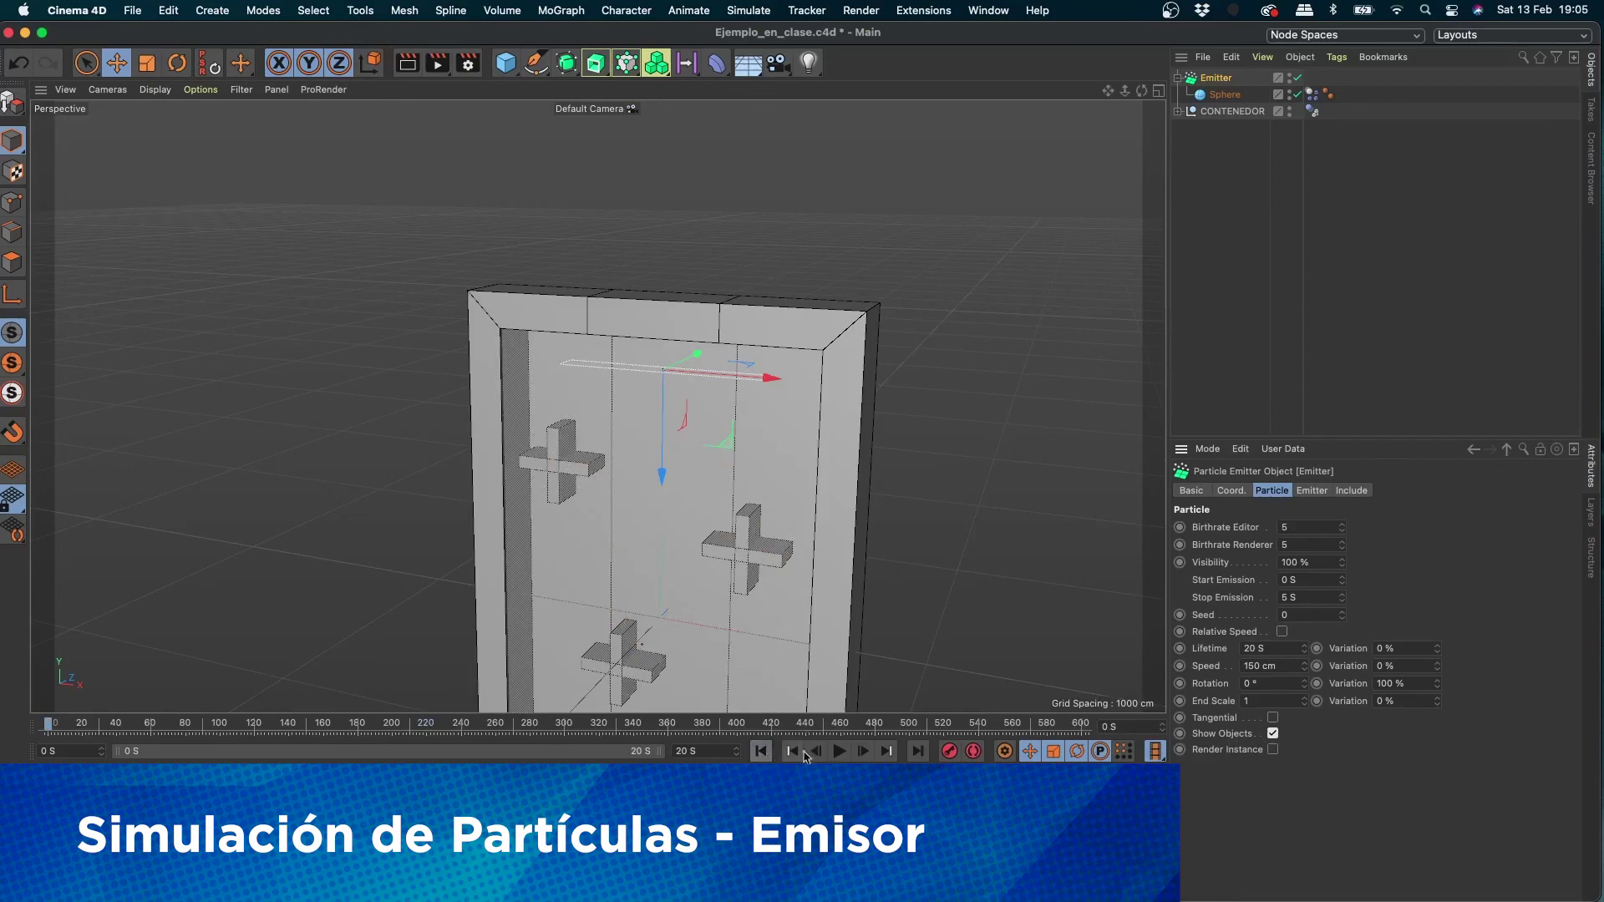
click(840, 752)
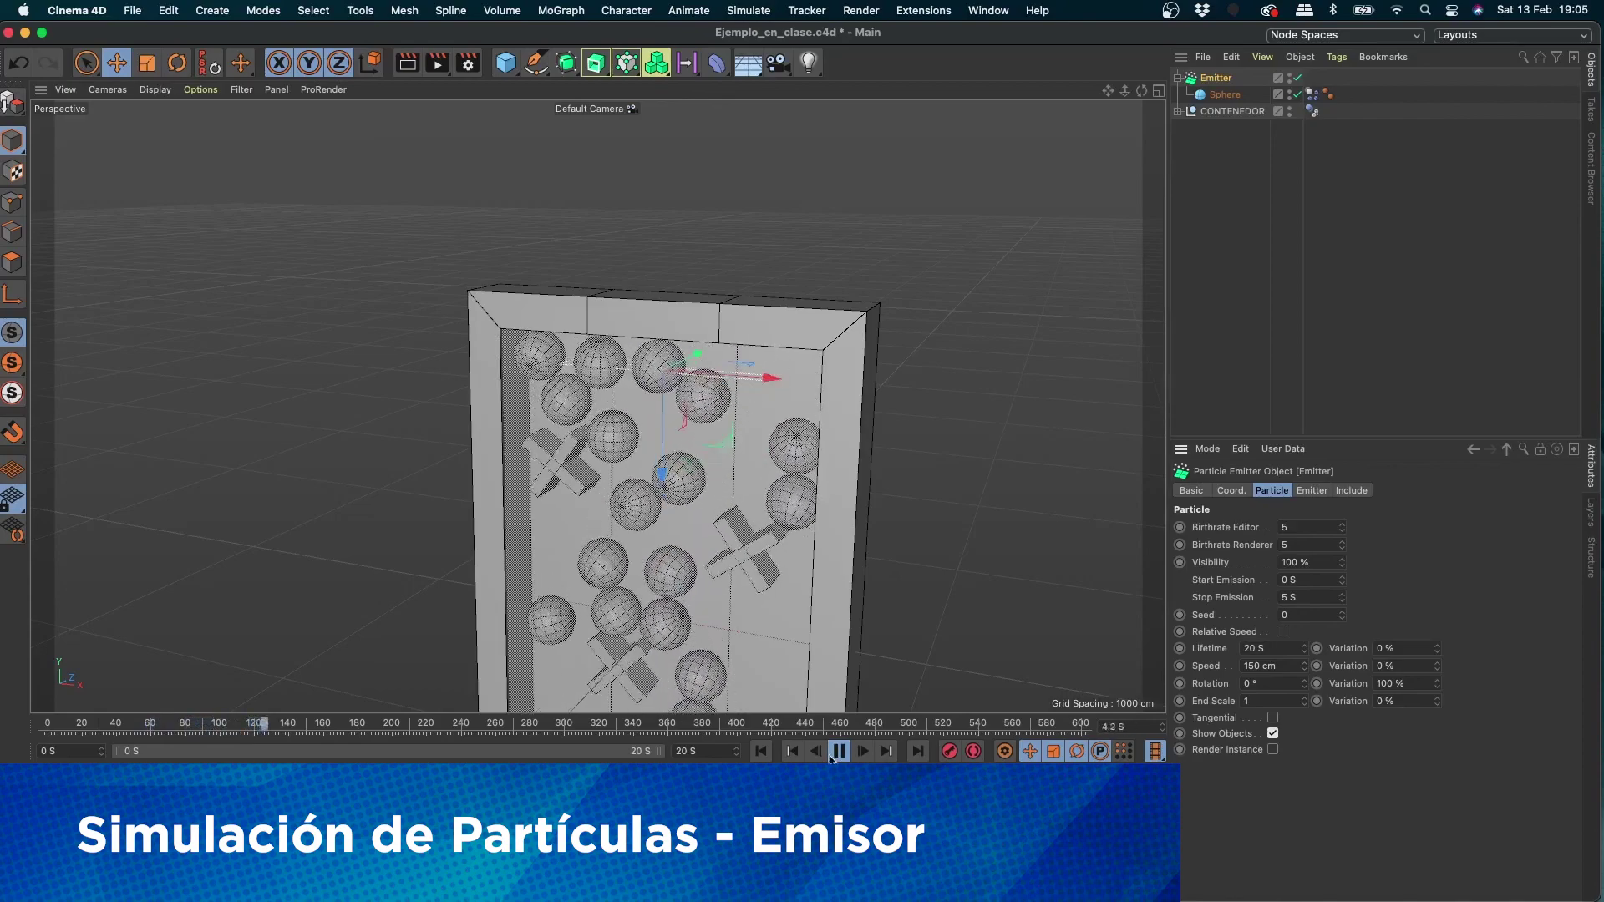
scroll(891, 555, down, 3)
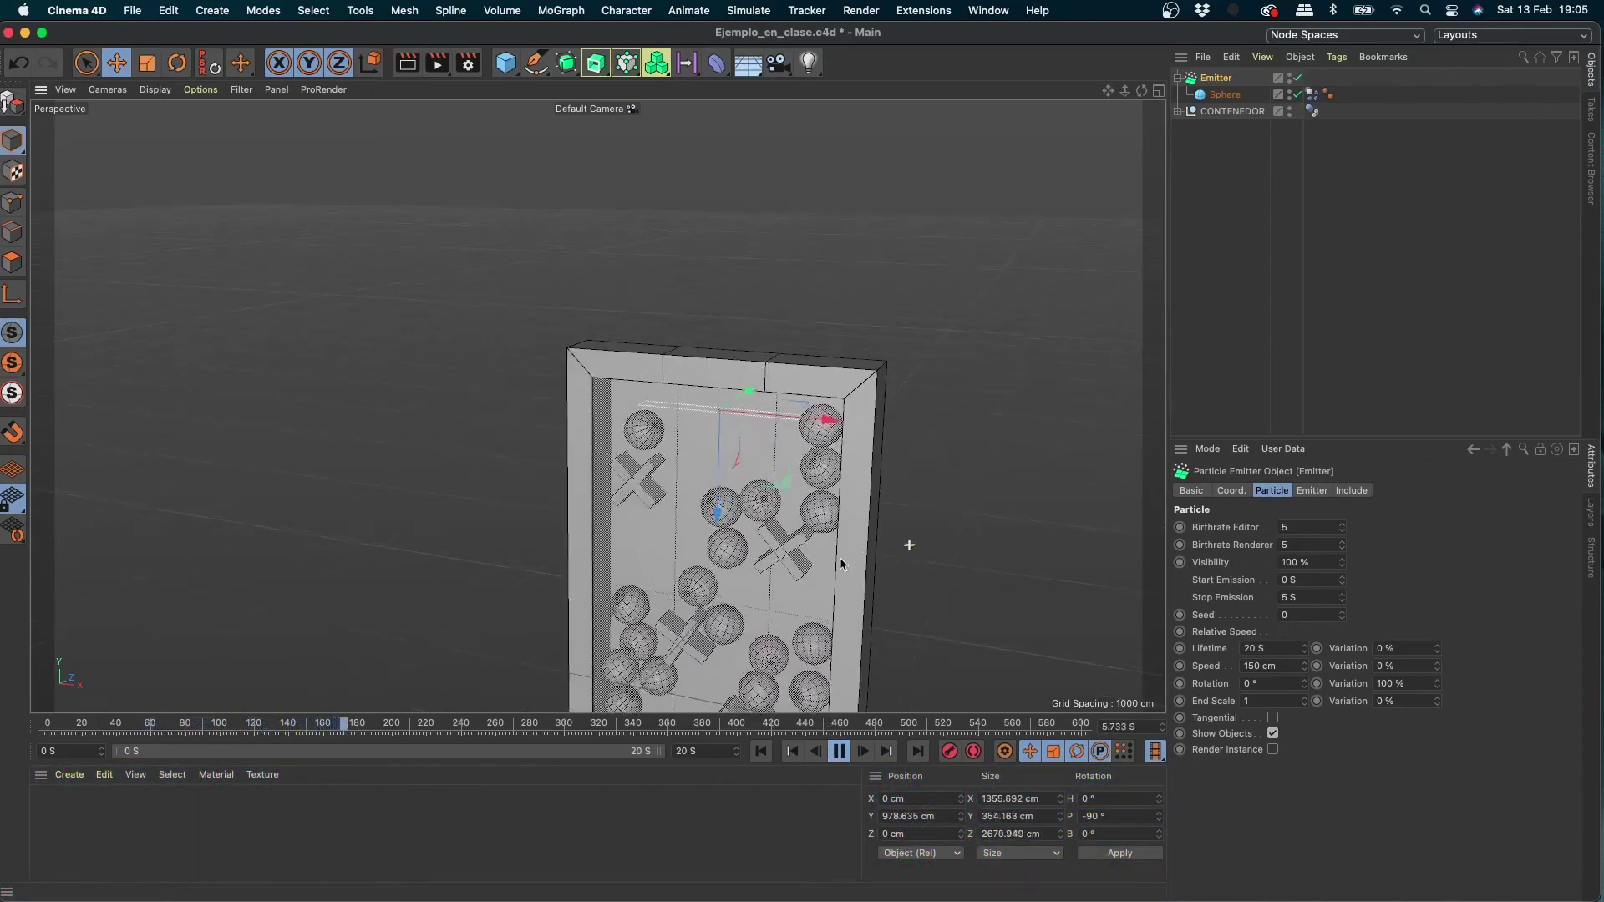
alt+middle_drag(906, 543, 833, 330)
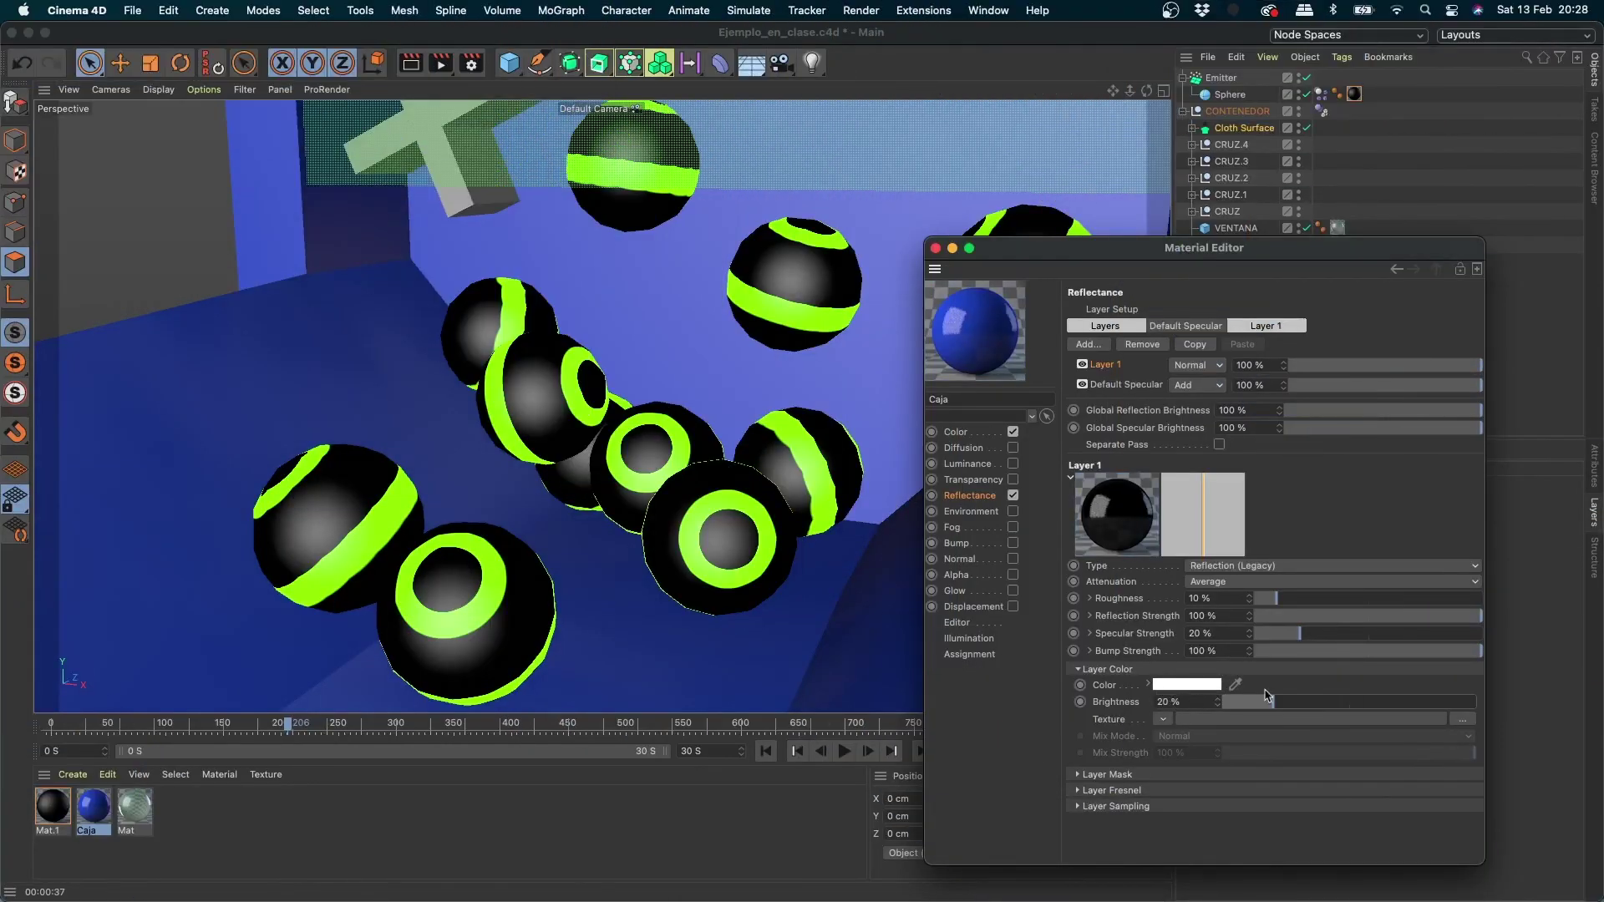
Step: Close the Material Editor of the Caja material and render the current perspective view
click(934, 249)
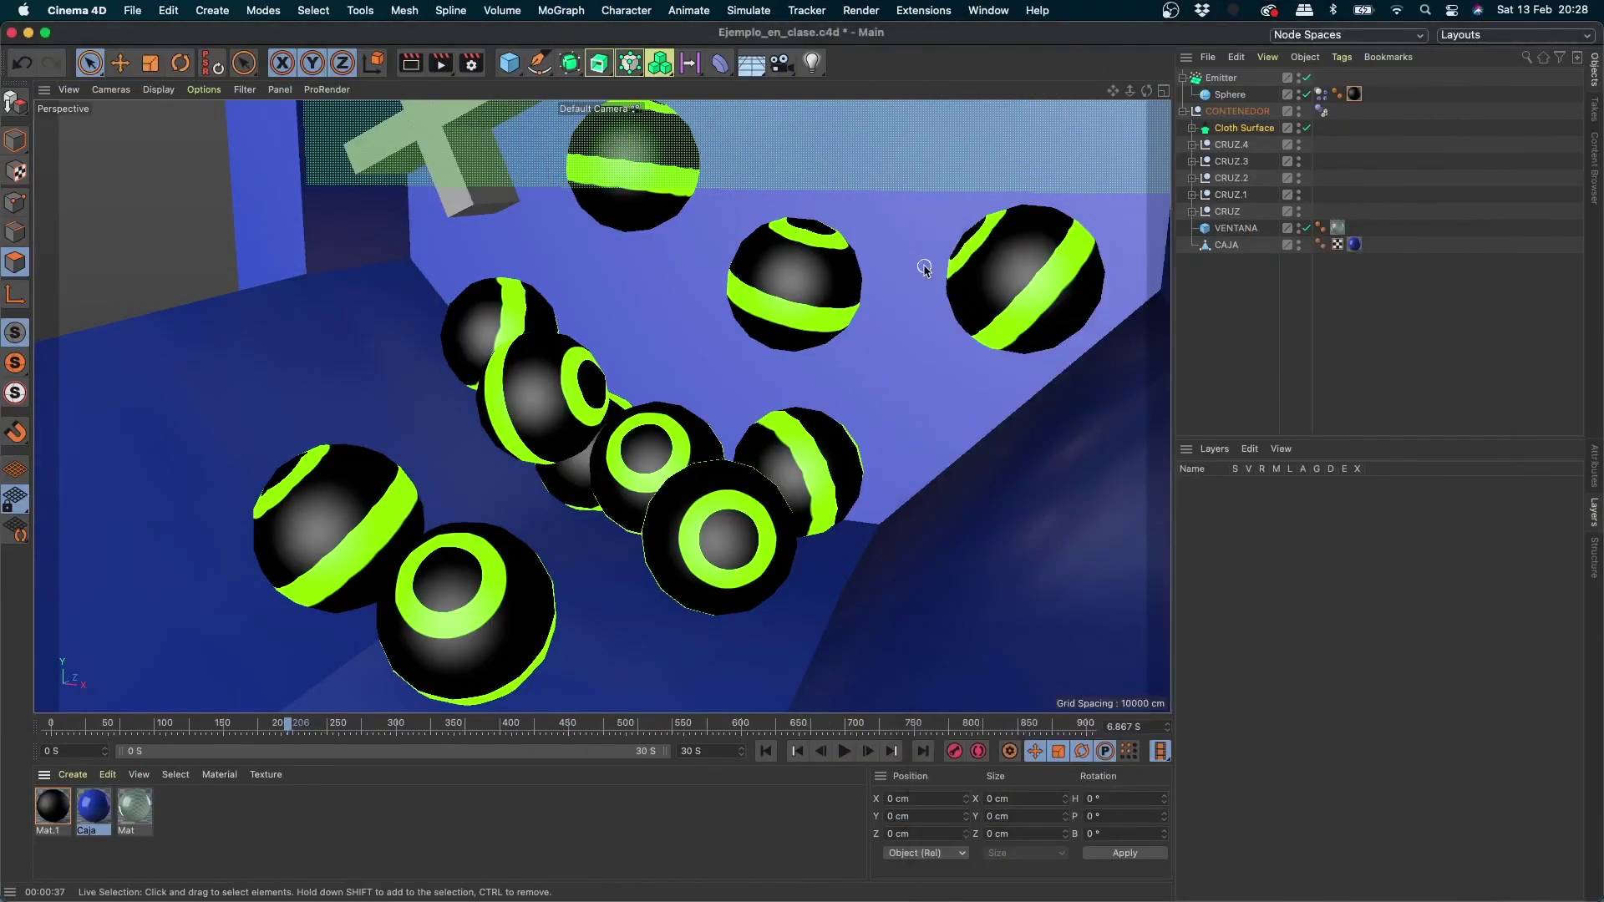
key(super+r)
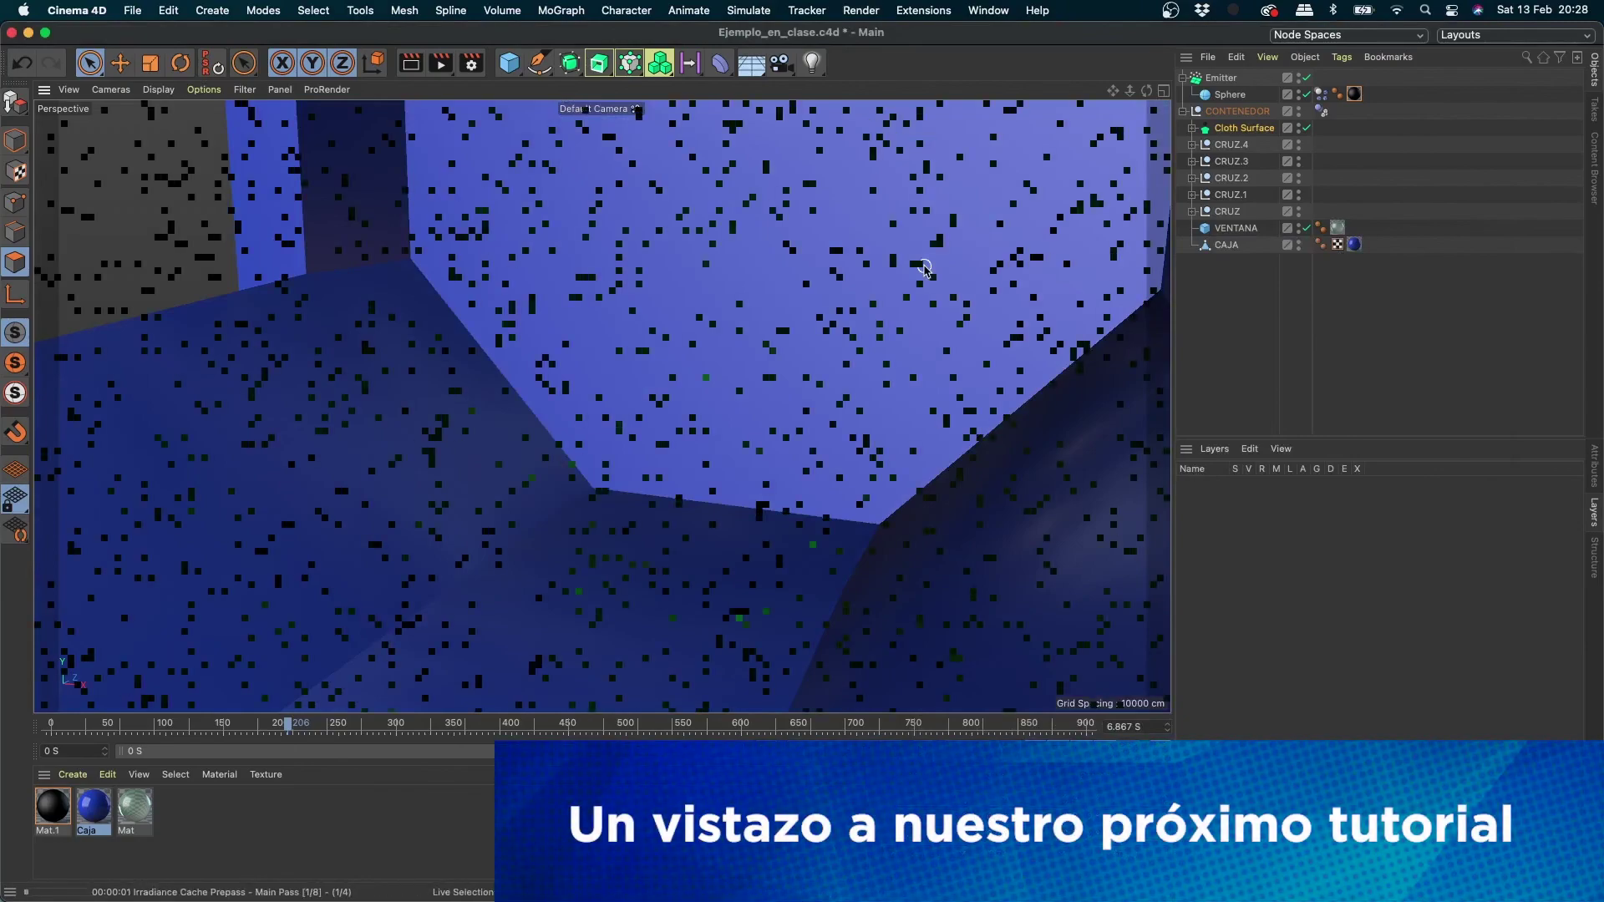